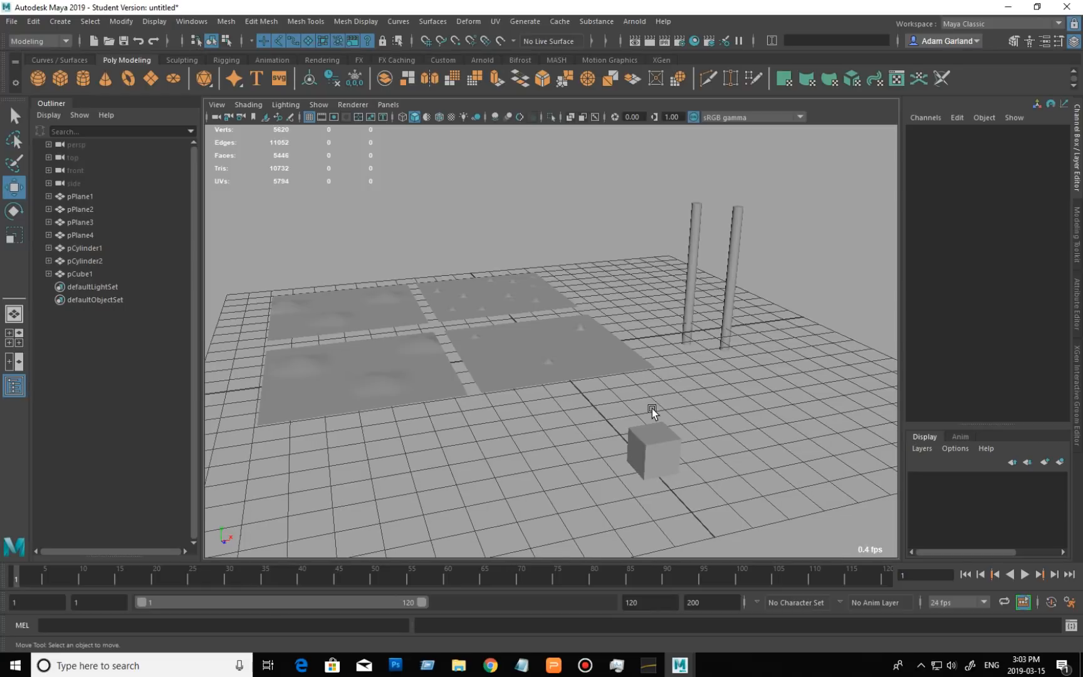
- Bevel the near top side edge of the cube with a fraction of 0.16
left_click_drag(669, 458, 659, 456, "alt")
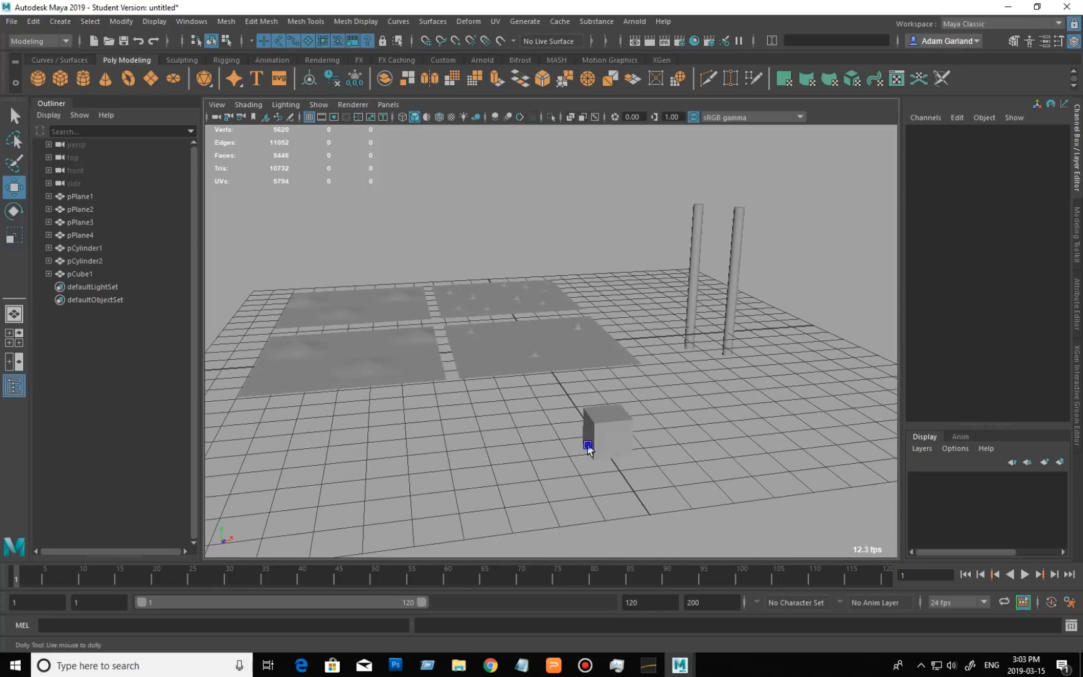
right_click_drag(589, 449, 721, 489, "alt")
middle_click_drag(722, 488, 633, 431, "alt")
right_click_drag(577, 431, 608, 447, "alt")
middle_click_drag(608, 448, 666, 428, "alt")
left_click_drag(665, 429, 631, 447, "alt")
left_click_drag(431, 469, 510, 431, "alt")
left_click(511, 430)
left_click_drag(587, 399, 493, 426, "alt")
right_click_drag(494, 425, 505, 445, "alt")
middle_click_drag(505, 444, 518, 438, "alt")
right_click_drag(528, 438, 506, 439, "alt")
middle_click_drag(506, 451, 506, 438, "alt")
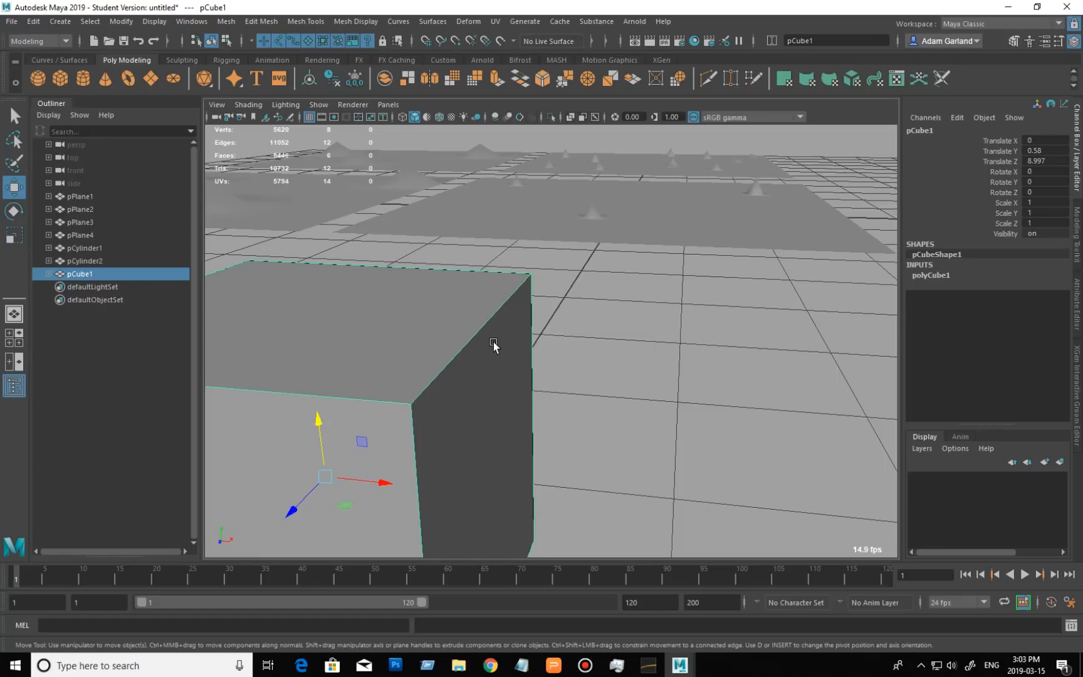
right_click_drag(456, 321, 447, 275)
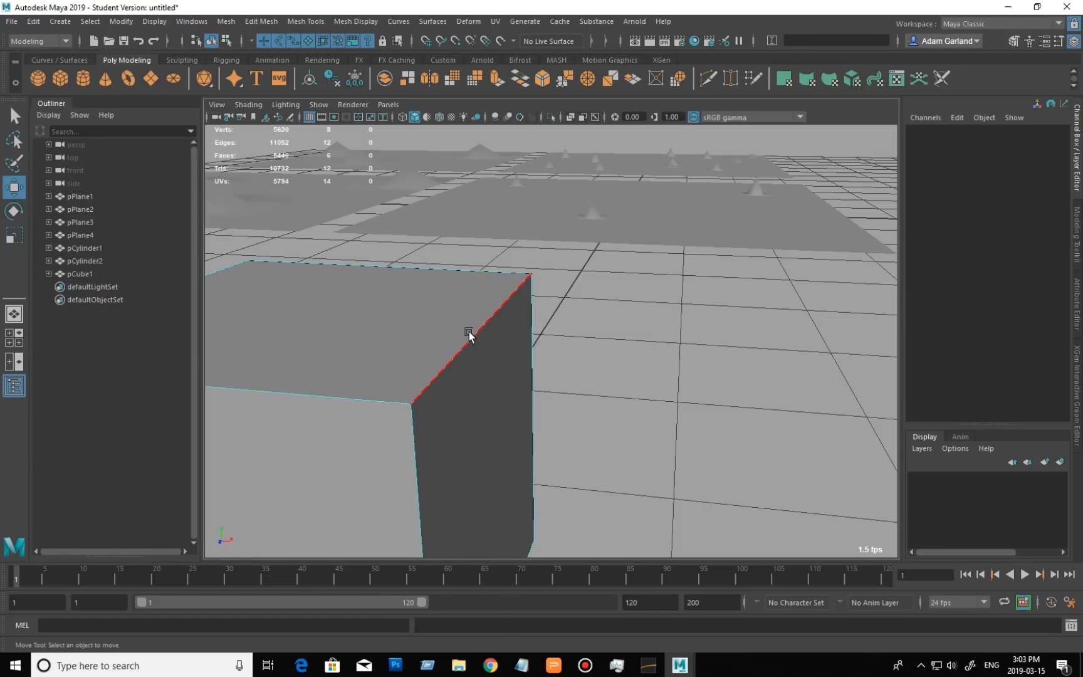
left_click(467, 338)
right_click_drag(467, 343, 581, 343, "shift")
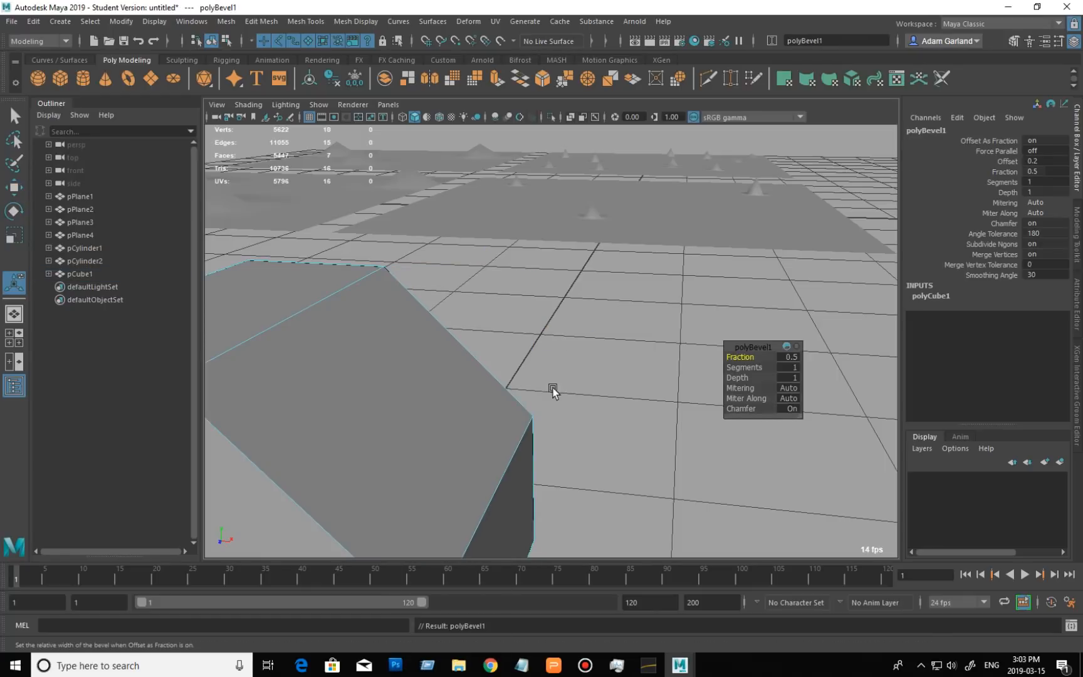
mouse_move(741, 358)
left_mouse_down()
mouse_move(731, 361)
mouse_move(748, 364)
mouse_move(727, 362)
left_mouse_up()
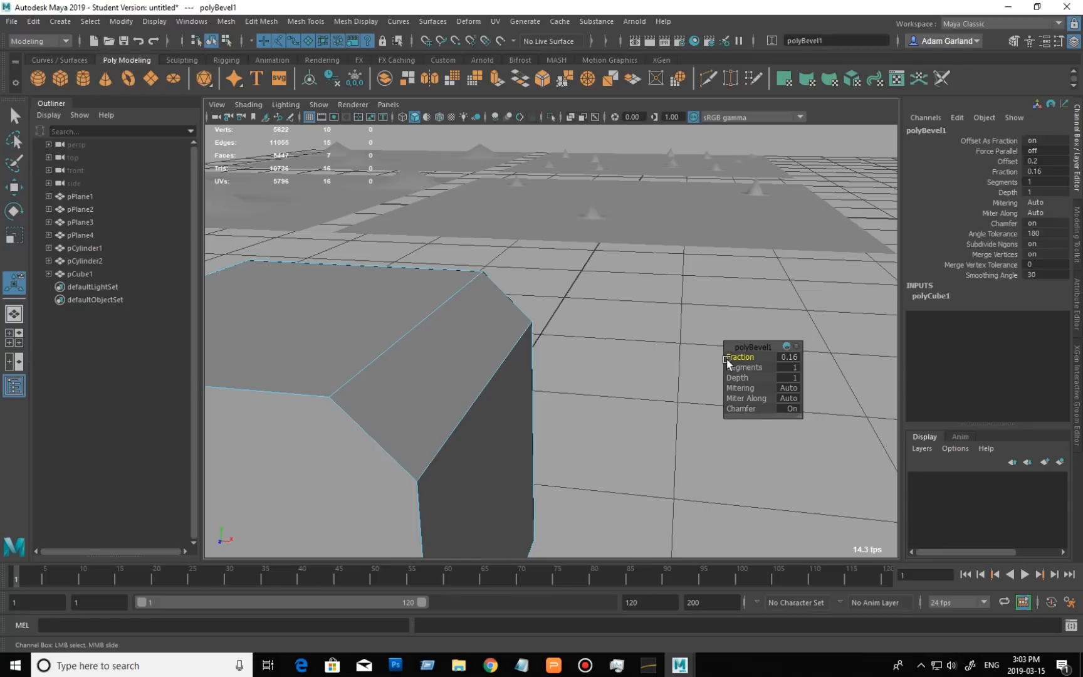
- Bevel the two long edges bordering the cube's chamfer with a fraction of 0.5
left_click_drag(574, 444, 574, 444, "alt")
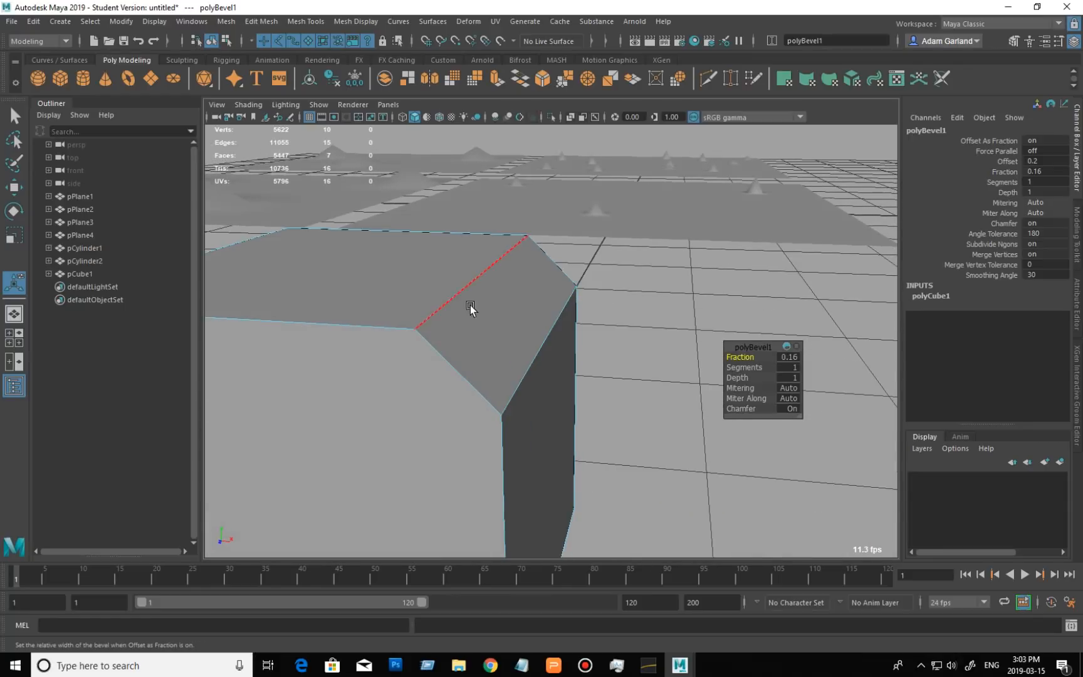
left_click(449, 291)
left_click(554, 354, "shift")
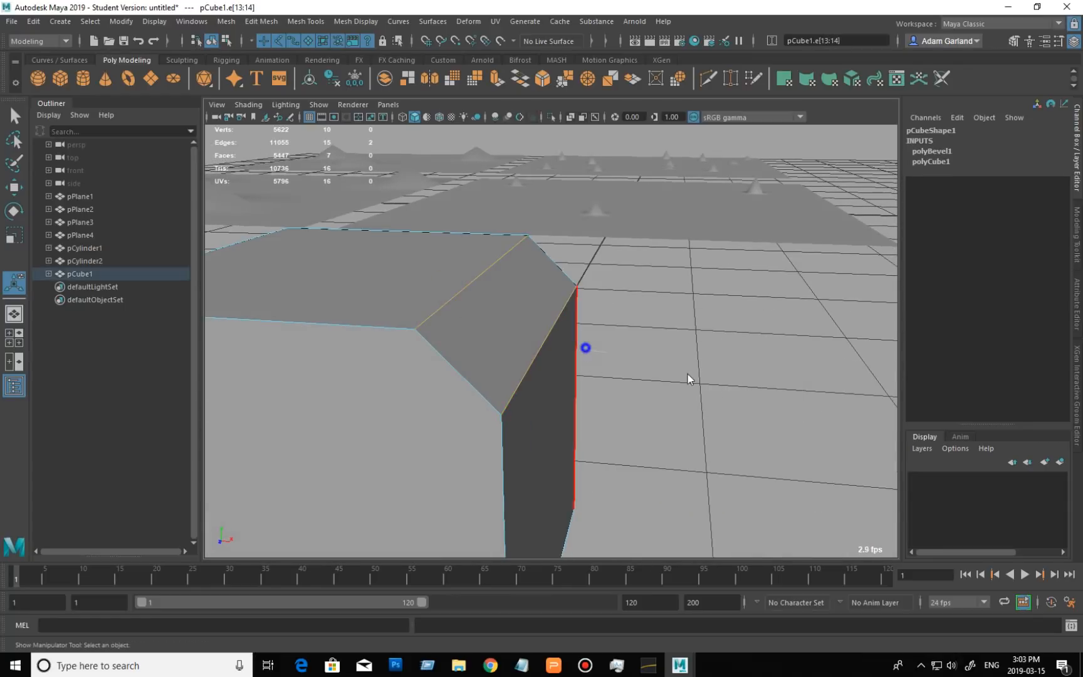
key("ctrl+b")
left_click_drag(665, 418, 665, 418, "alt")
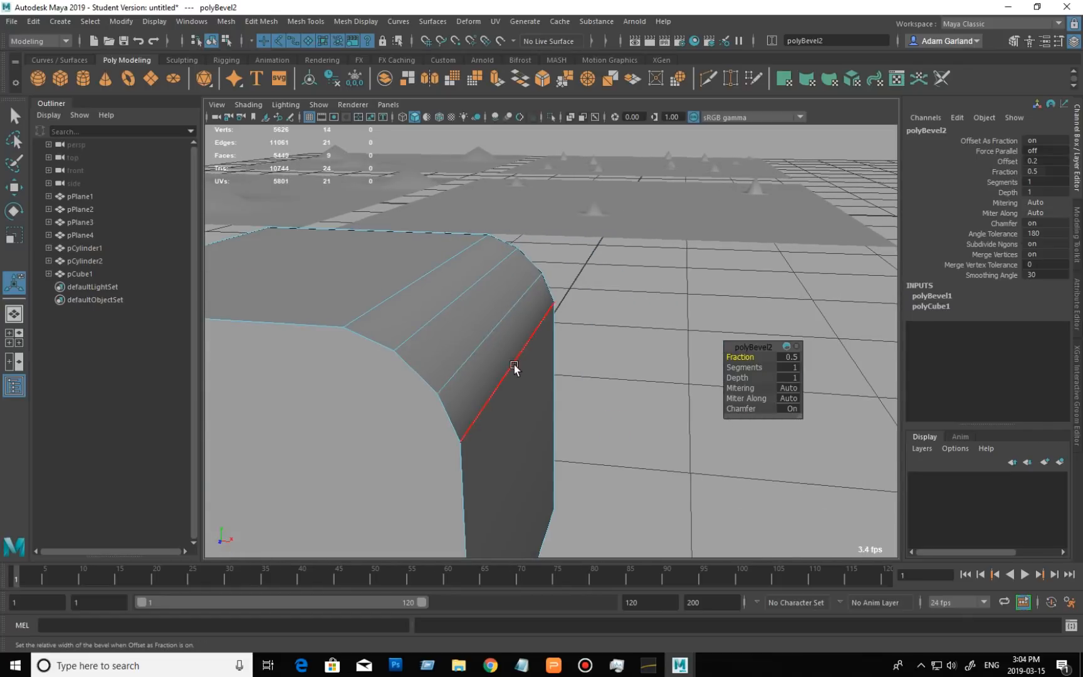
- Bevel the four long edges of the cube's rounded corner once more with a fraction of 0.5
left_click(407, 284)
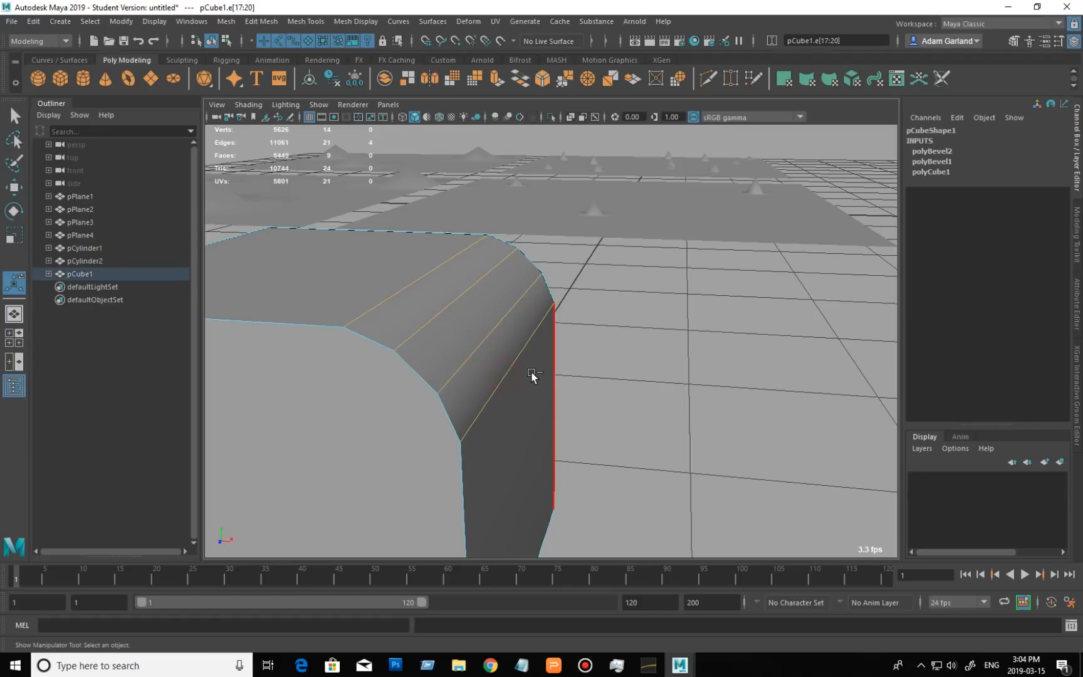
key("ctrl+b")
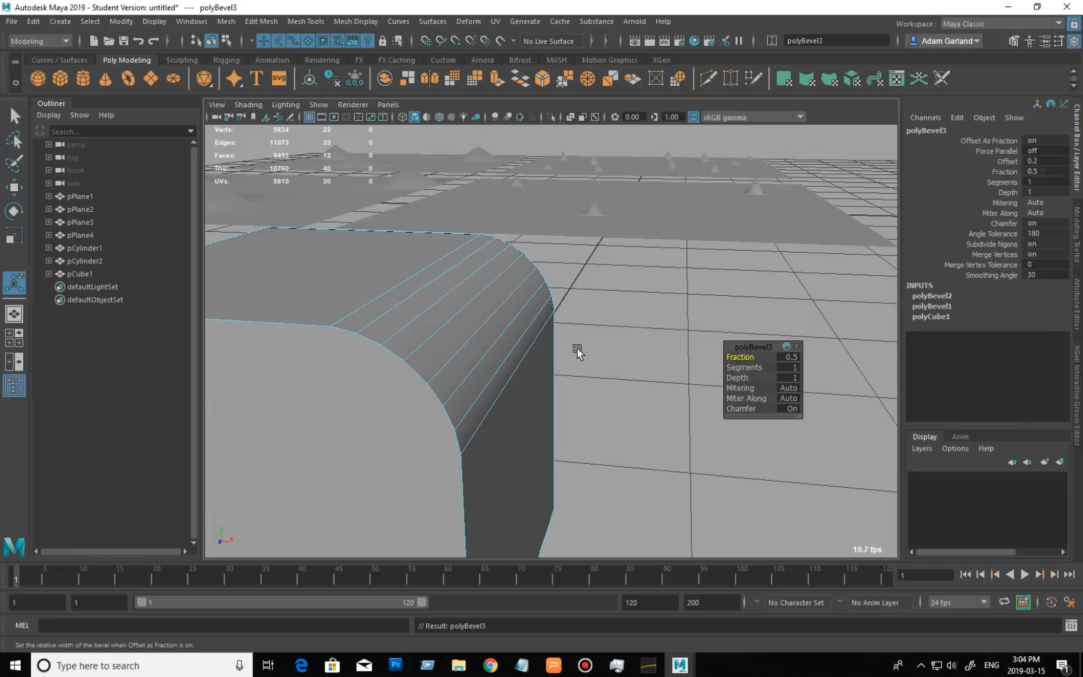
right_click_drag(623, 394, 544, 394, "alt")
middle_click_drag(495, 403, 562, 391, "alt")
right_click_drag(517, 392, 566, 406, "alt")
middle_click_drag(563, 405, 587, 420, "alt")
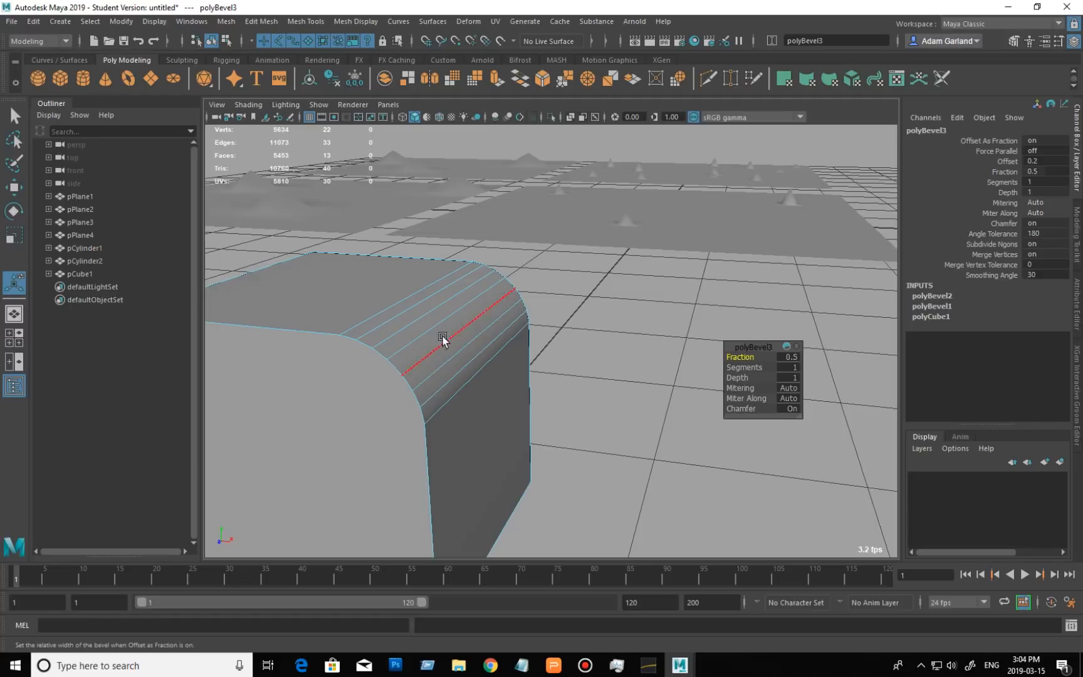
scroll(442, 347, "up", 2)
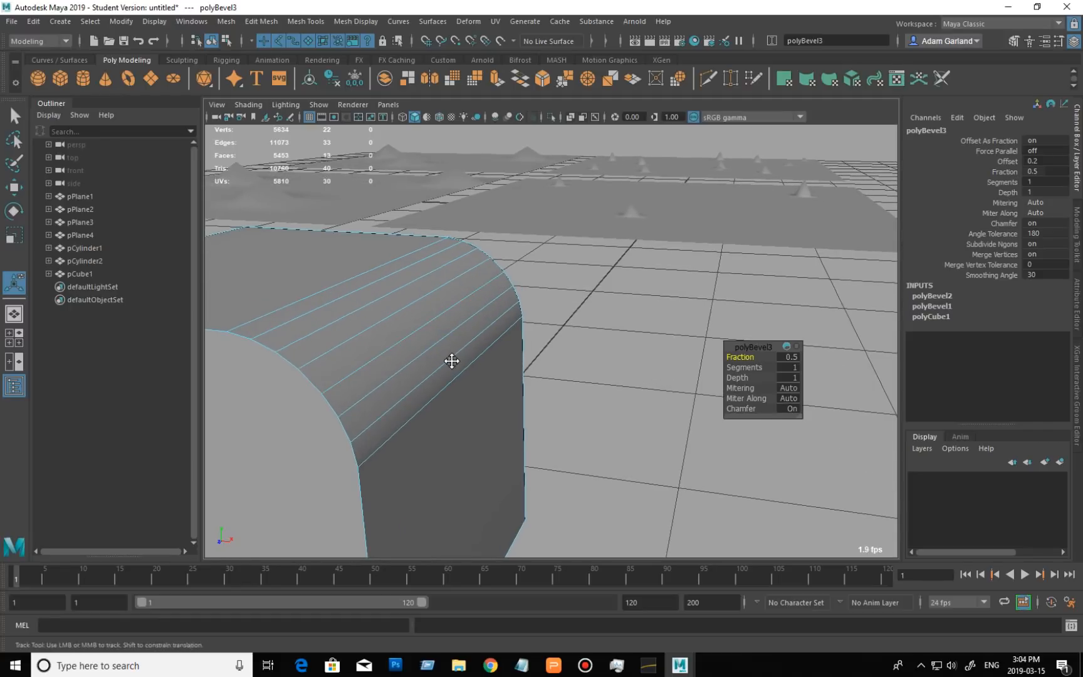
middle_click_drag(450, 361, 454, 366, "alt")
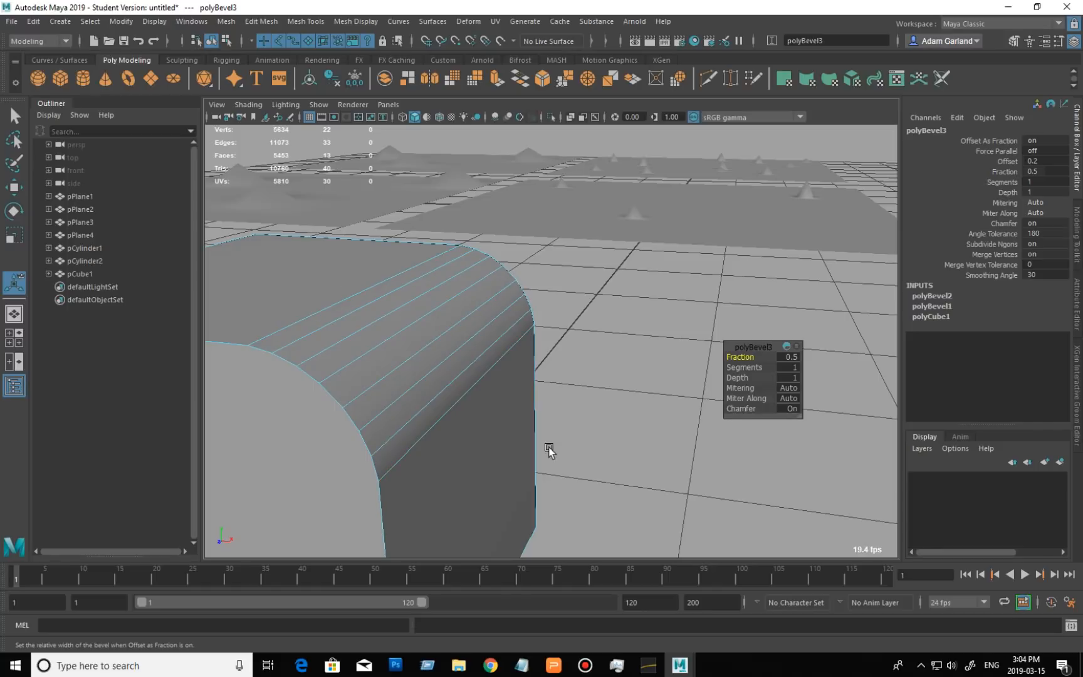
- Return to object selection and inspect the wireframe density of the front plane with broad bumps, pPlane1
left_click_drag(575, 493, 491, 505, "alt")
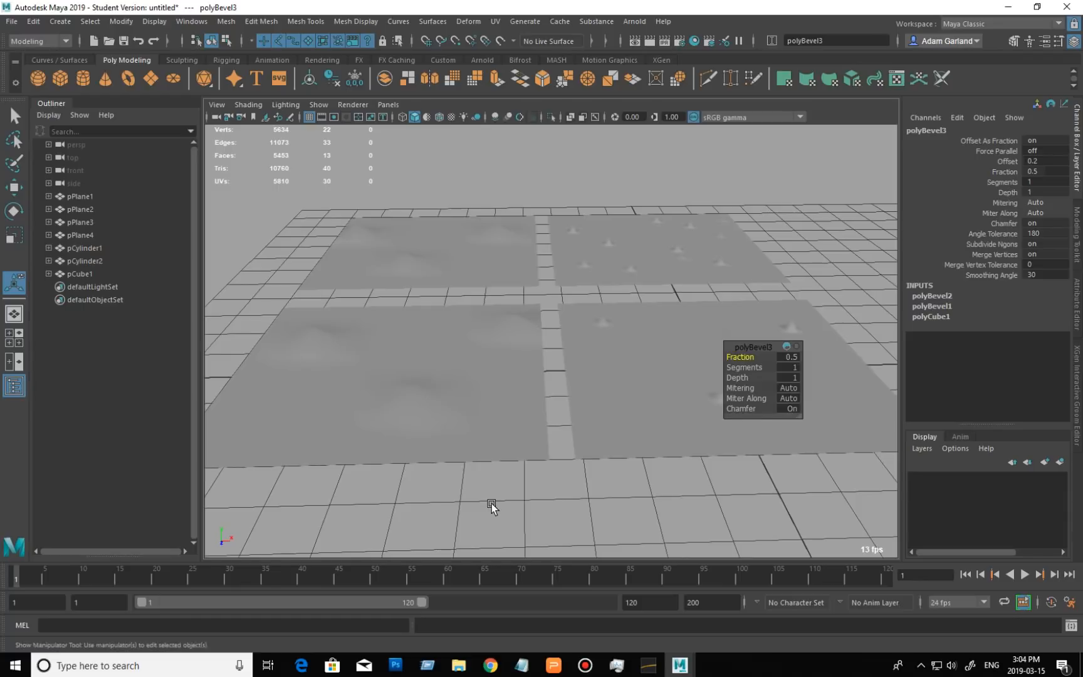
left_click(212, 41)
left_click(508, 450)
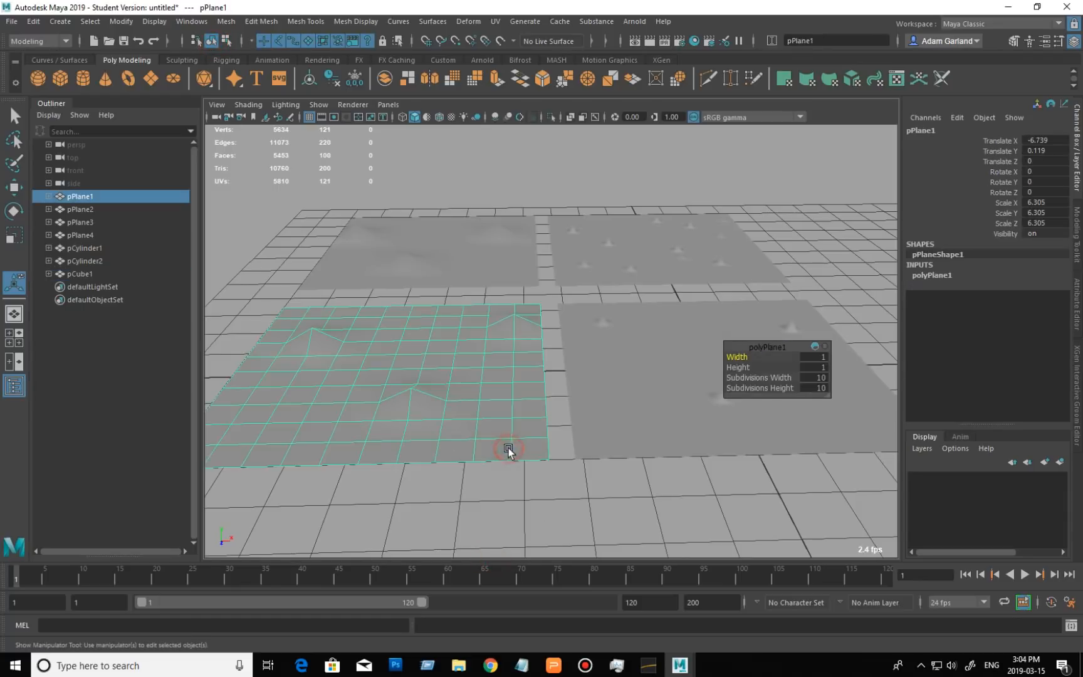
left_click_drag(582, 466, 525, 470, "alt")
left_click(20, 190)
right_click_drag(451, 465, 510, 471, "alt")
middle_click_drag(510, 472, 563, 440, "alt")
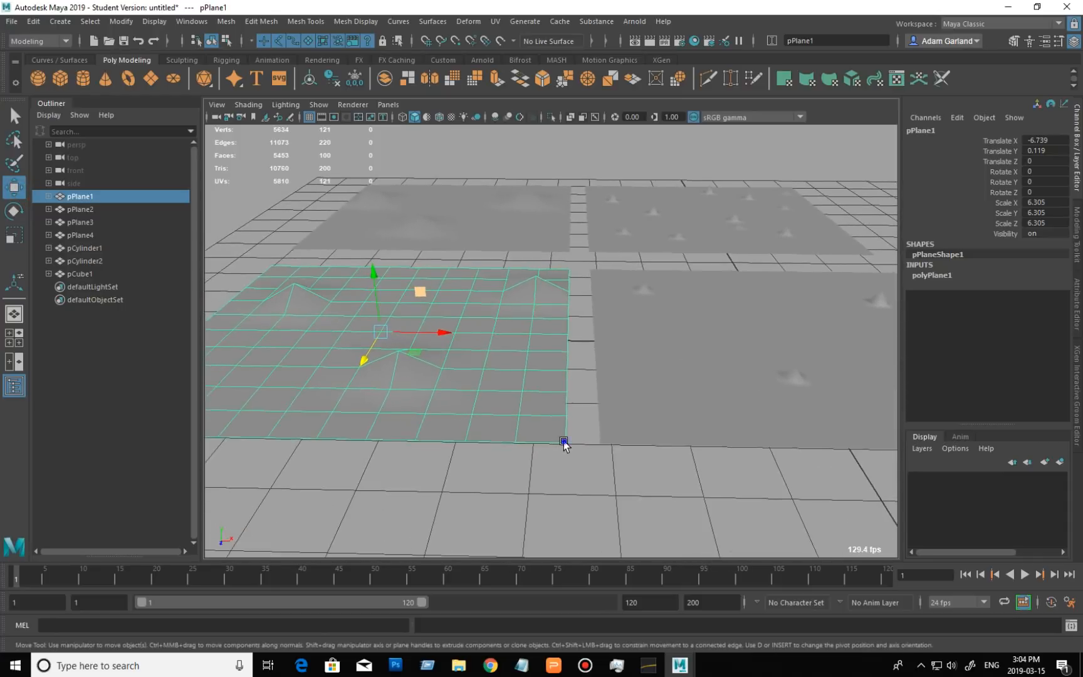
right_click_drag(563, 440, 530, 455, "alt")
left_click(514, 477)
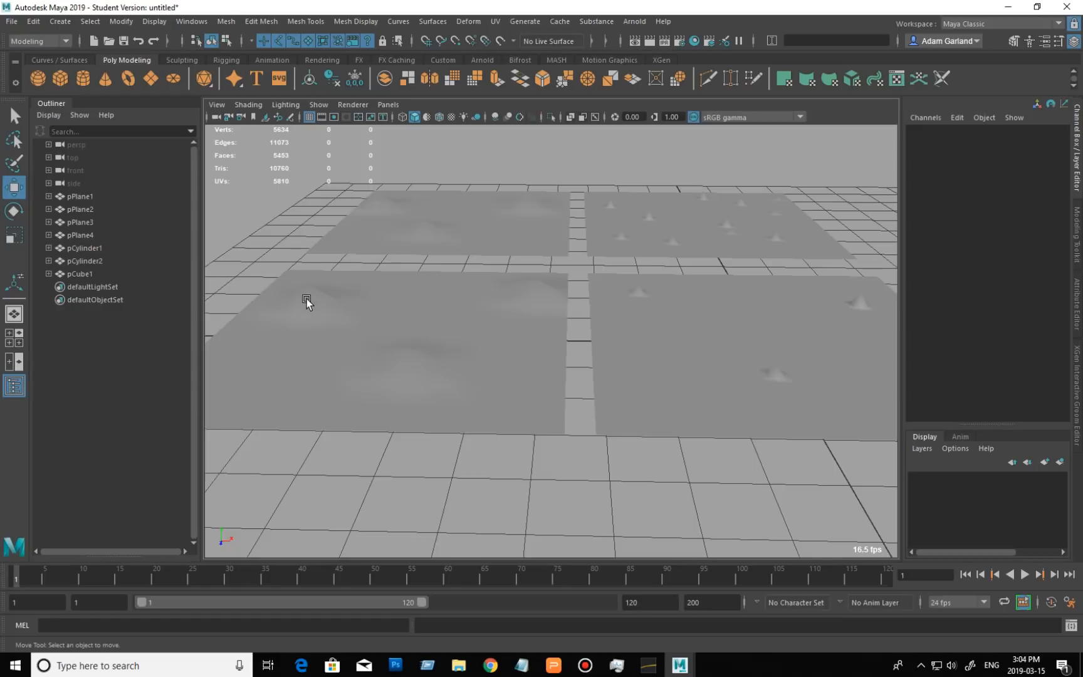
- Compare the wireframe density of the front plane with small bumps, pPlane2, against that of pPlane1
left_click_drag(679, 367, 541, 385, "alt")
left_click(534, 398)
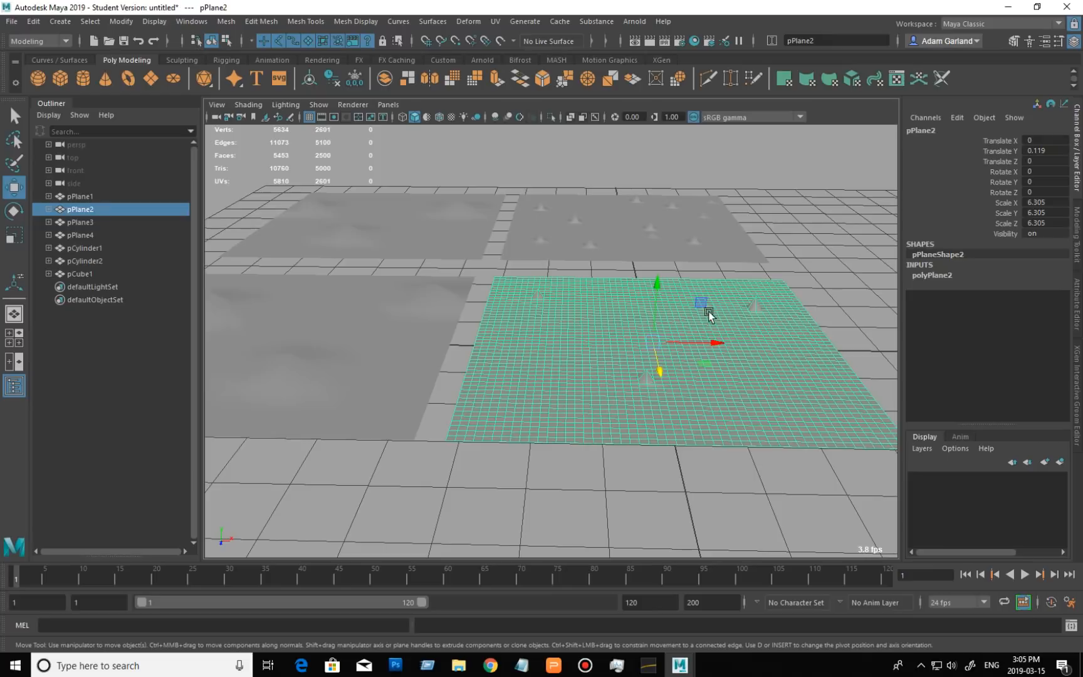
left_click(844, 280)
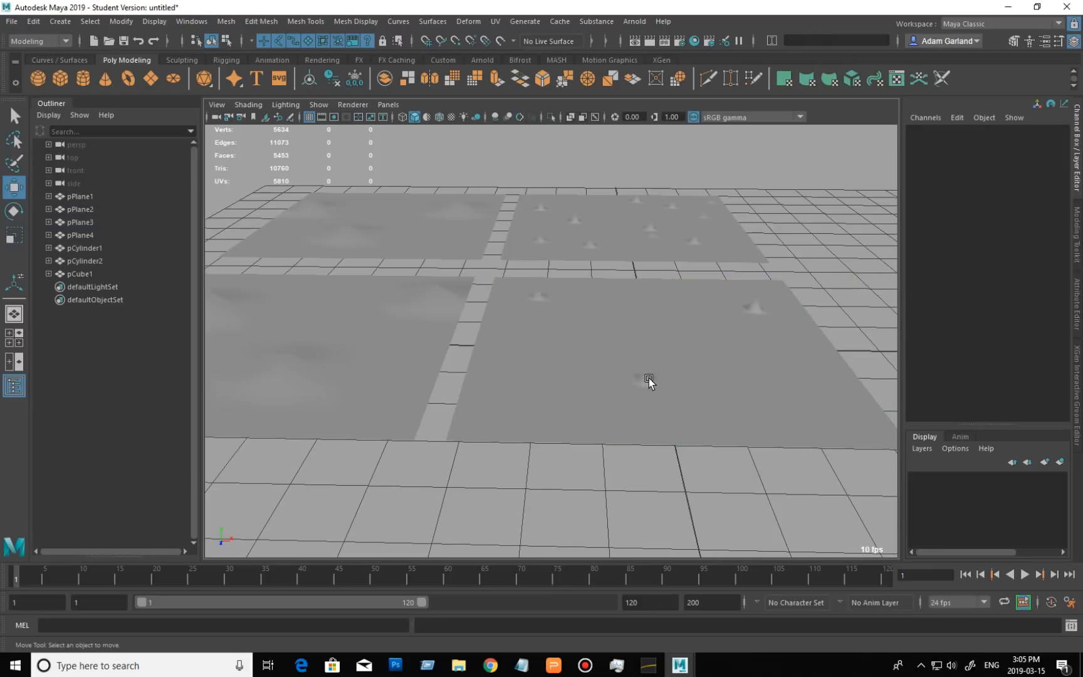
middle_click_drag(545, 420, 621, 419, "alt")
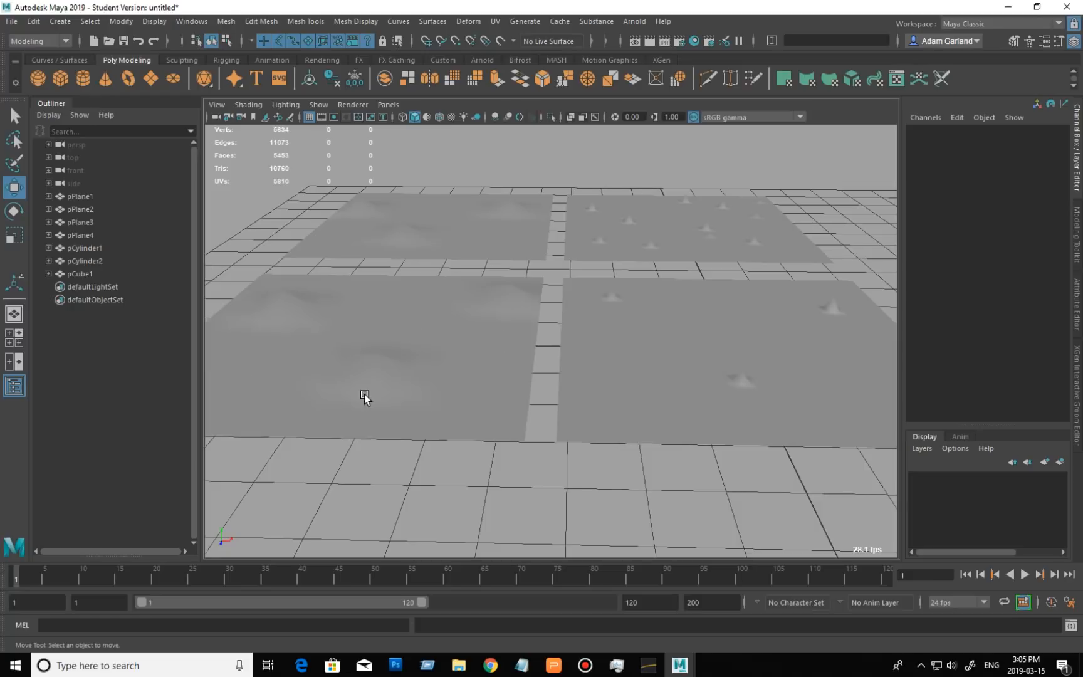
left_click(489, 348)
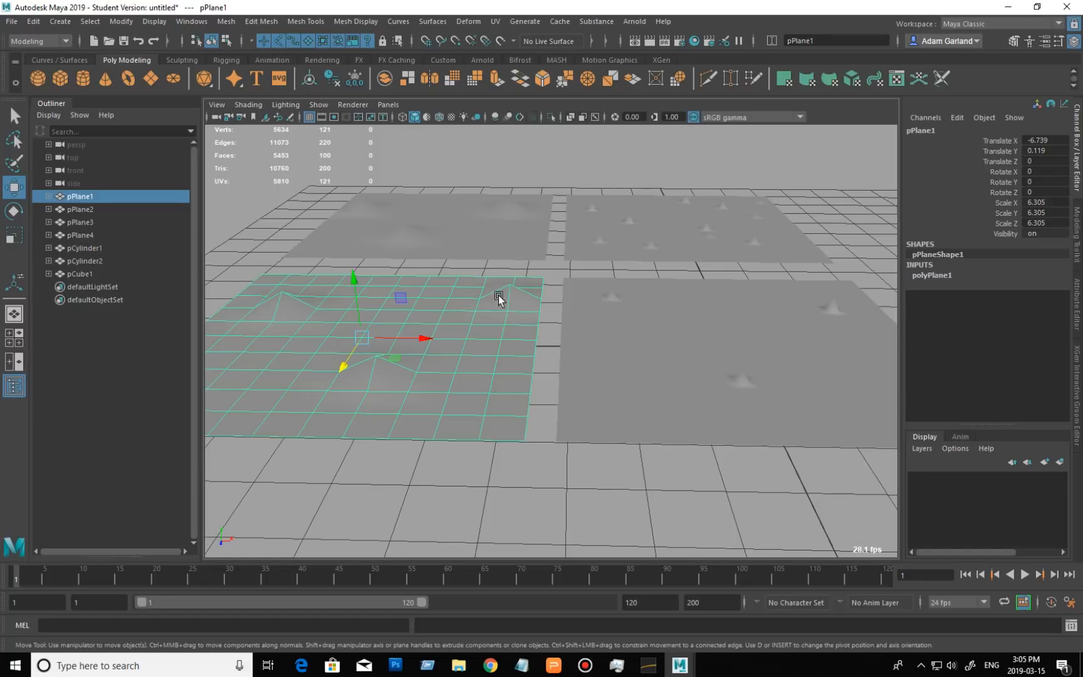
left_click(580, 484)
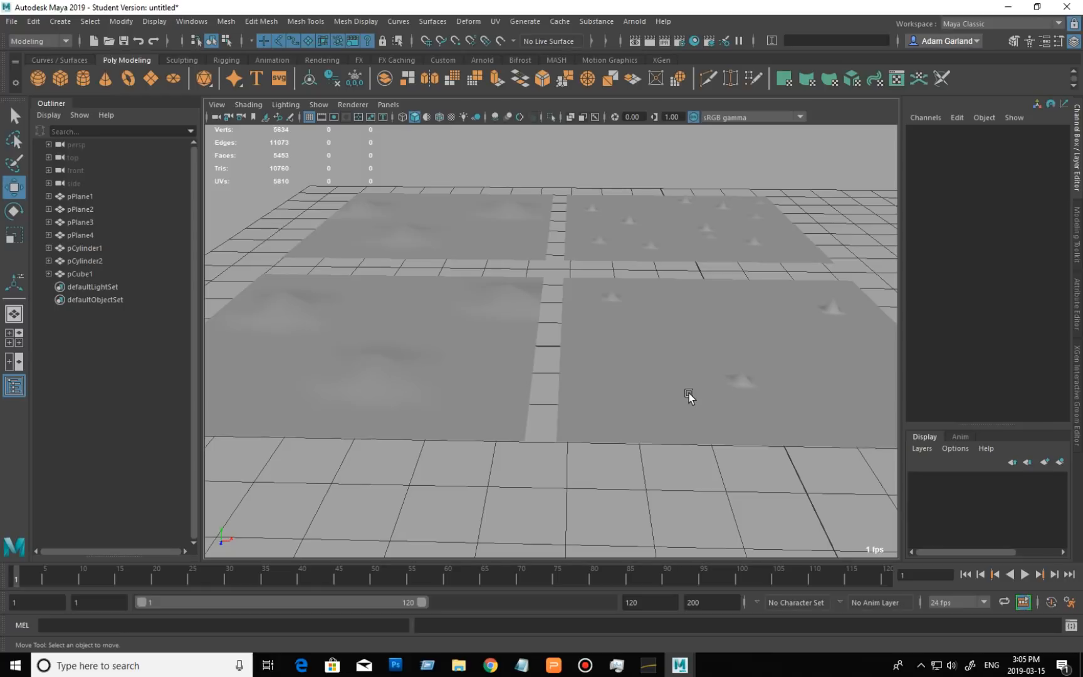
- Inspect the back plane with many small bumps and compare it with its broad-bump neighbour
right_click_drag(683, 343, 609, 436, "alt")
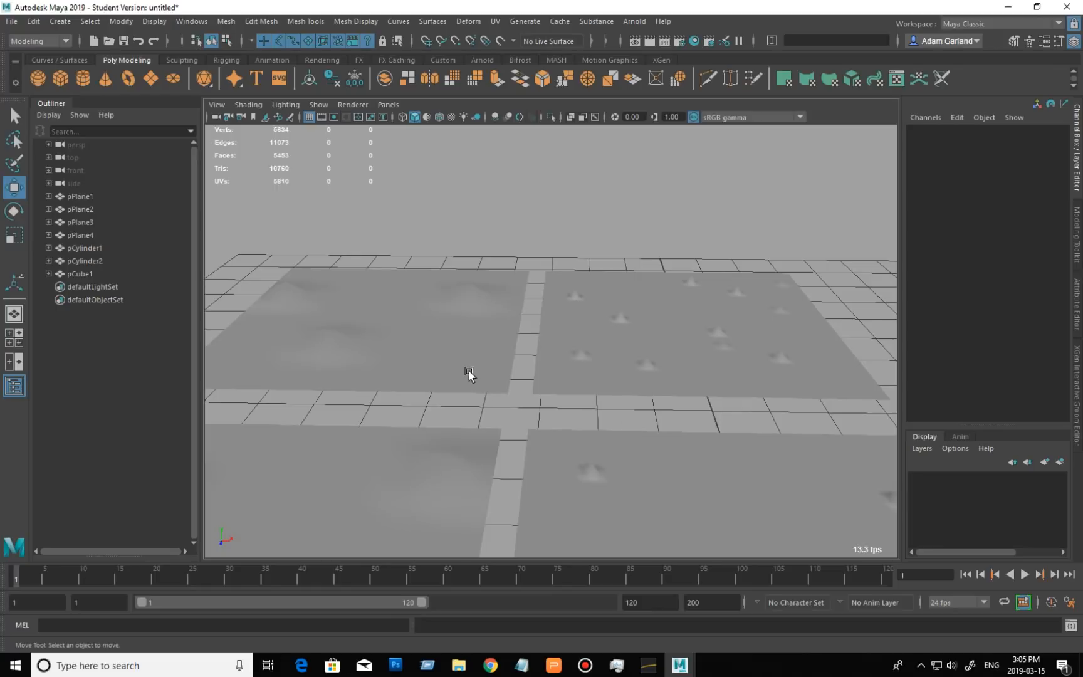
left_click(711, 380)
left_click(651, 237)
- Rotate both upright cylinders, pCylinder1 and pCylinder2, together about -38.07 degrees around Z
middle_click_drag(706, 336, 525, 316, "alt")
right_click_drag(655, 319, 510, 322, "alt")
right_click_drag(613, 336, 670, 397, "alt")
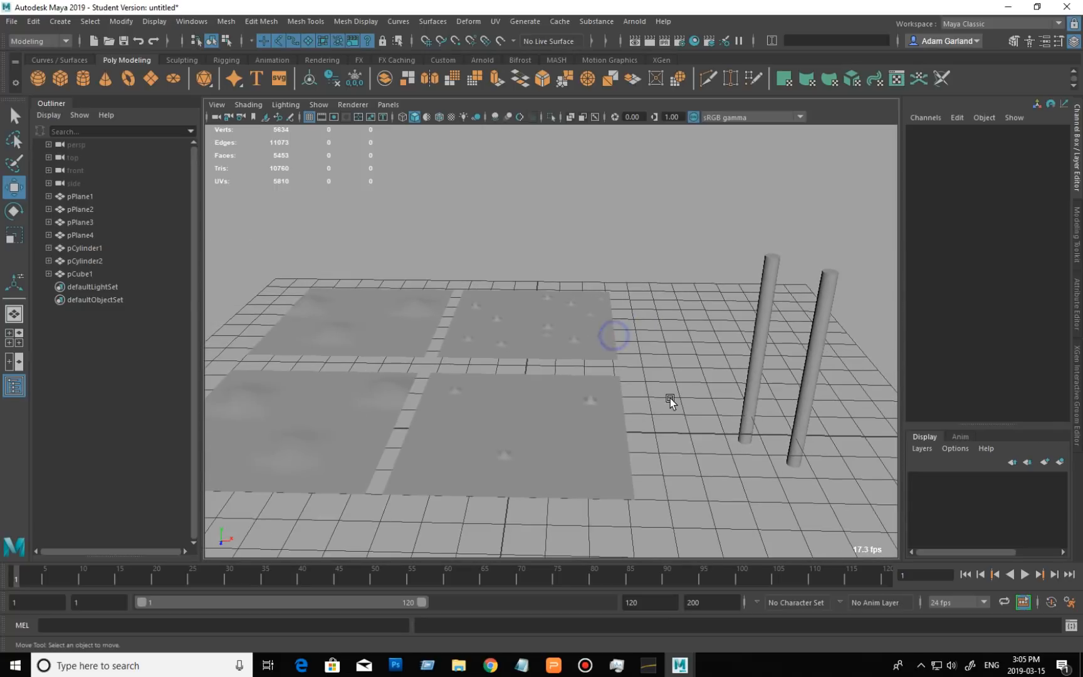
middle_click_drag(669, 397, 543, 363, "alt")
left_click_drag(554, 394, 542, 381, "alt")
right_click_drag(509, 379, 620, 391, "alt")
middle_click_drag(625, 393, 537, 465, "alt")
left_click_drag(552, 481, 693, 448, "alt")
right_click_drag(708, 446, 621, 429, "alt")
middle_click_drag(617, 426, 532, 411, "alt")
right_click_drag(508, 416, 560, 422, "alt")
middle_click_drag(560, 422, 580, 438, "alt")
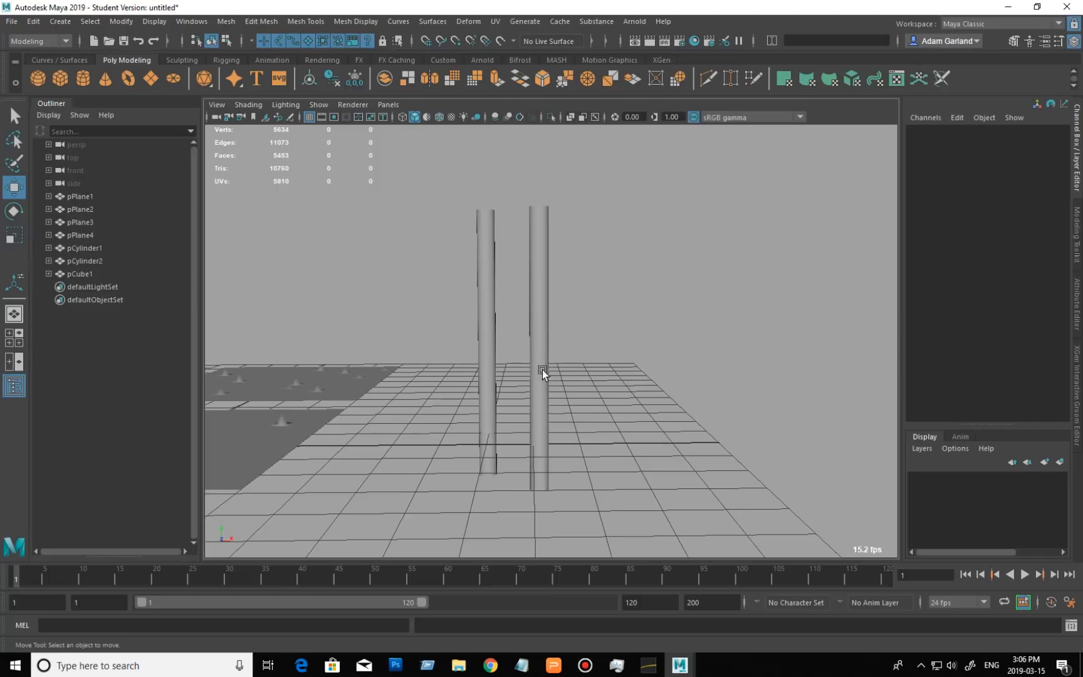
left_click_drag(413, 225, 578, 443)
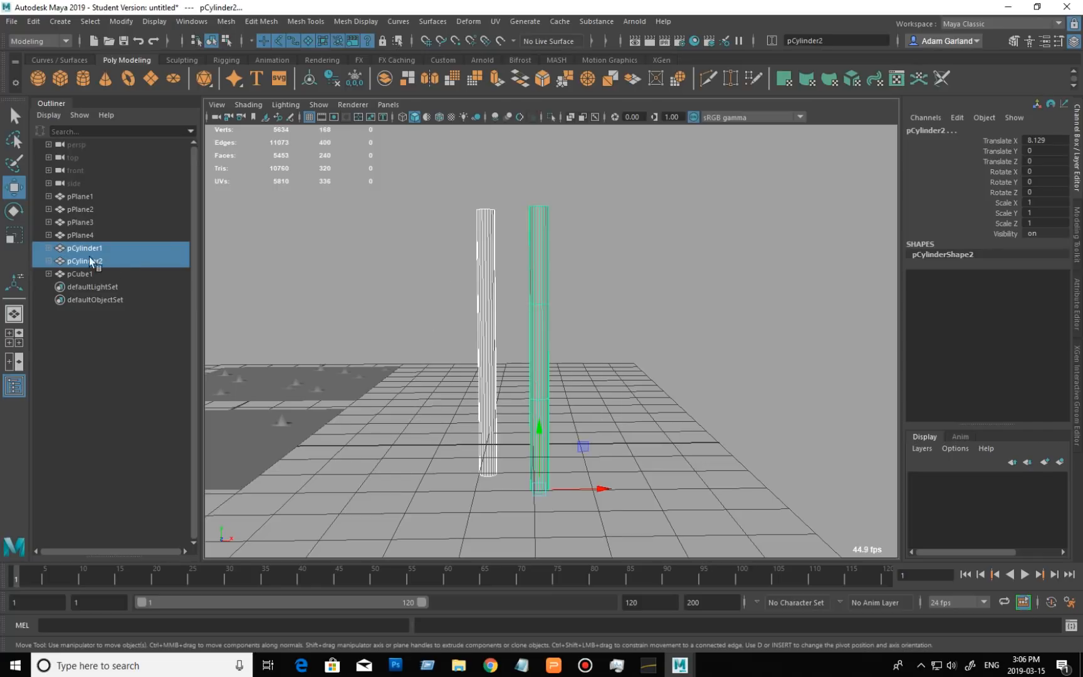
left_click(14, 211)
left_click_drag(505, 439, 538, 439)
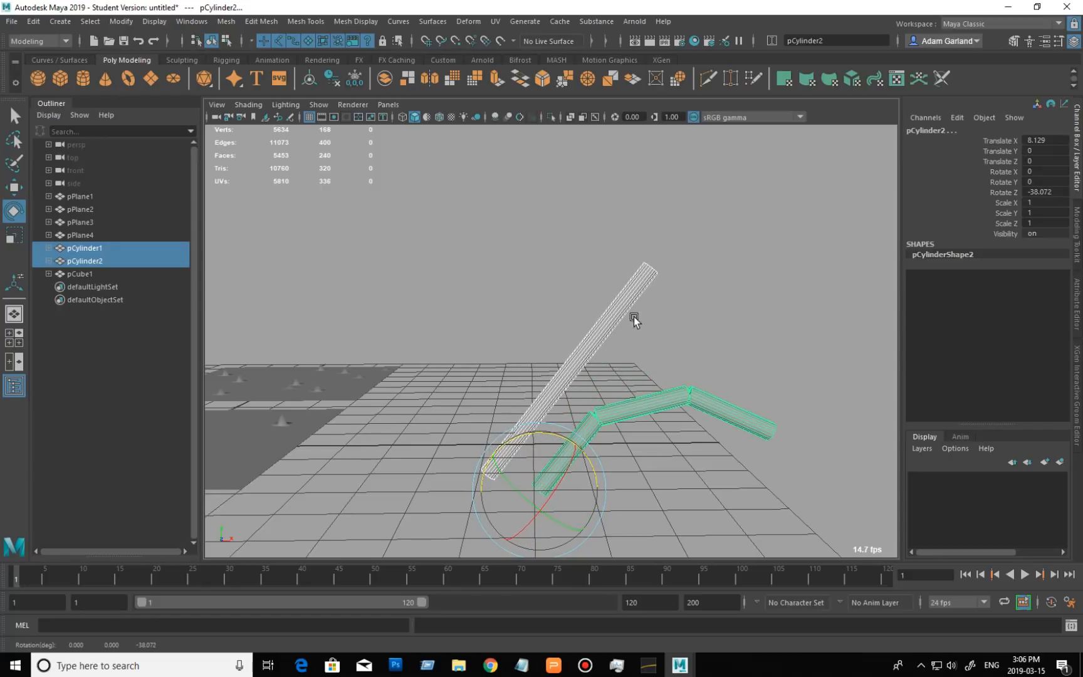
- Examine how the wireframes of the two rotated cylinders differ along their length, up close and from several angles
left_click_drag(653, 338, 627, 332, "alt")
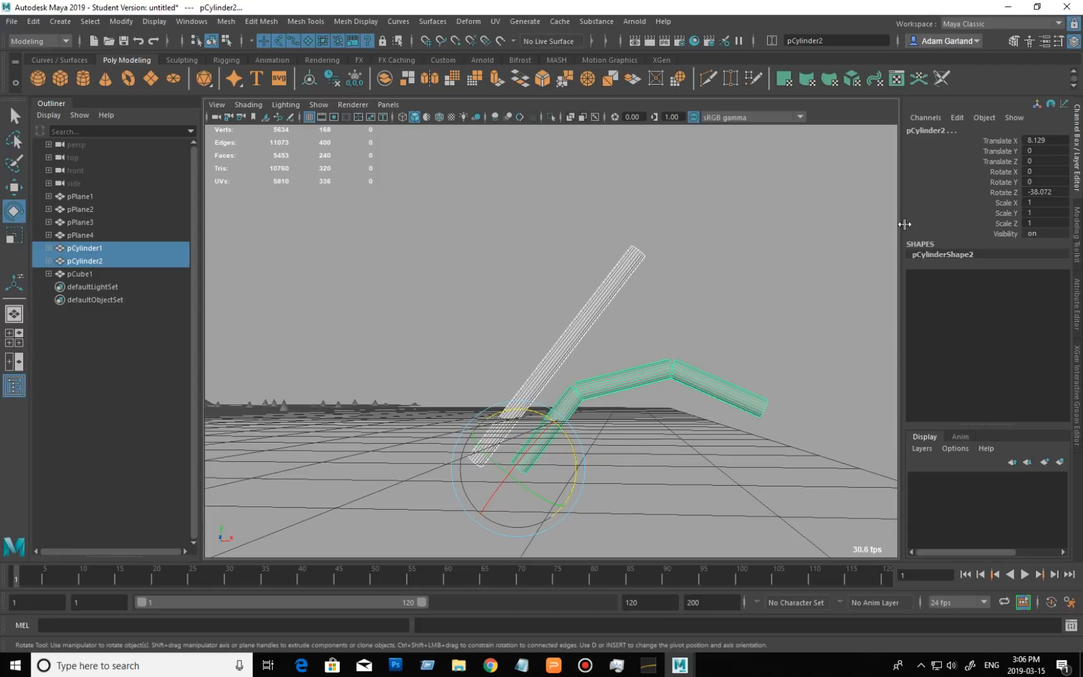
left_click_drag(665, 361, 670, 353, "alt")
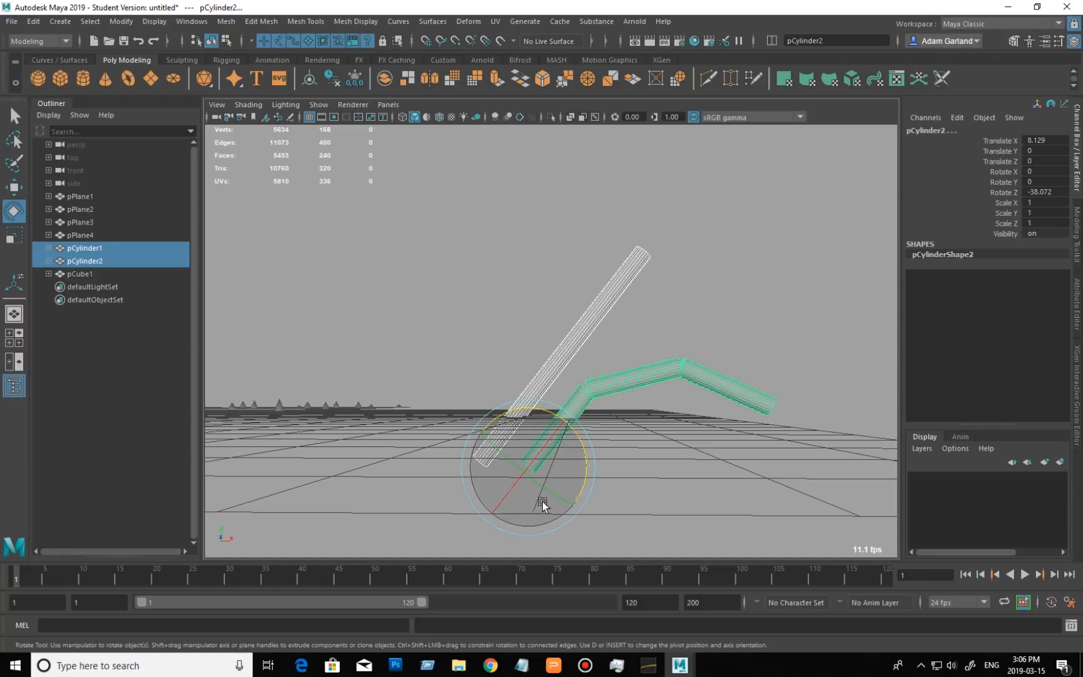
left_click_drag(569, 462, 606, 475, "alt")
right_click_drag(693, 460, 467, 475, "alt")
middle_click_drag(467, 475, 536, 455, "alt")
left_click_drag(536, 457, 537, 477, "alt")
right_click_drag(464, 473, 551, 505, "alt")
middle_click_drag(552, 508, 643, 521, "alt")
right_click_drag(517, 498, 523, 507, "alt")
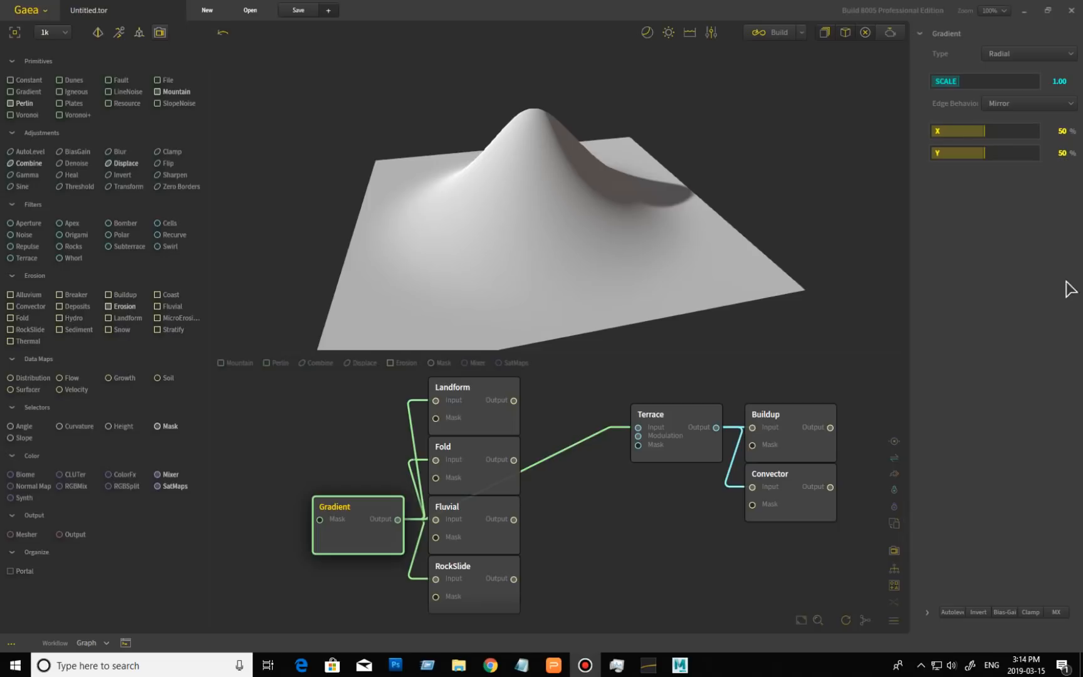
- In Gaea, preview the Gradient and Landform nodes and examine the Landform mountain's eroded surface from several angles
left_click_drag(595, 536, 602, 548)
left_click(371, 544)
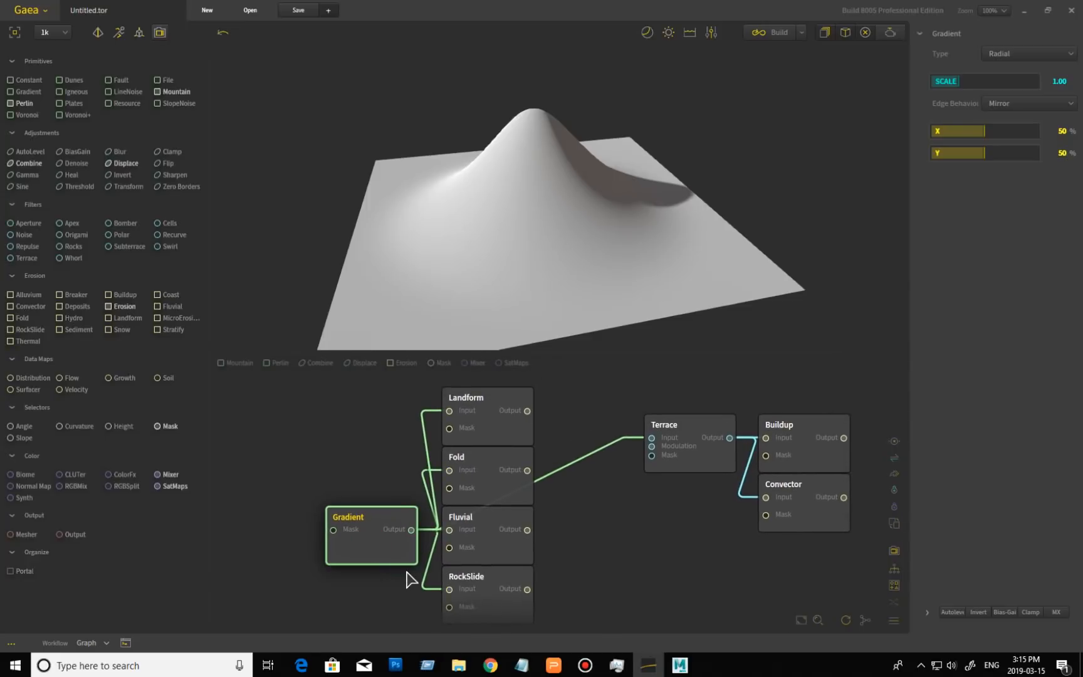
left_click(503, 432)
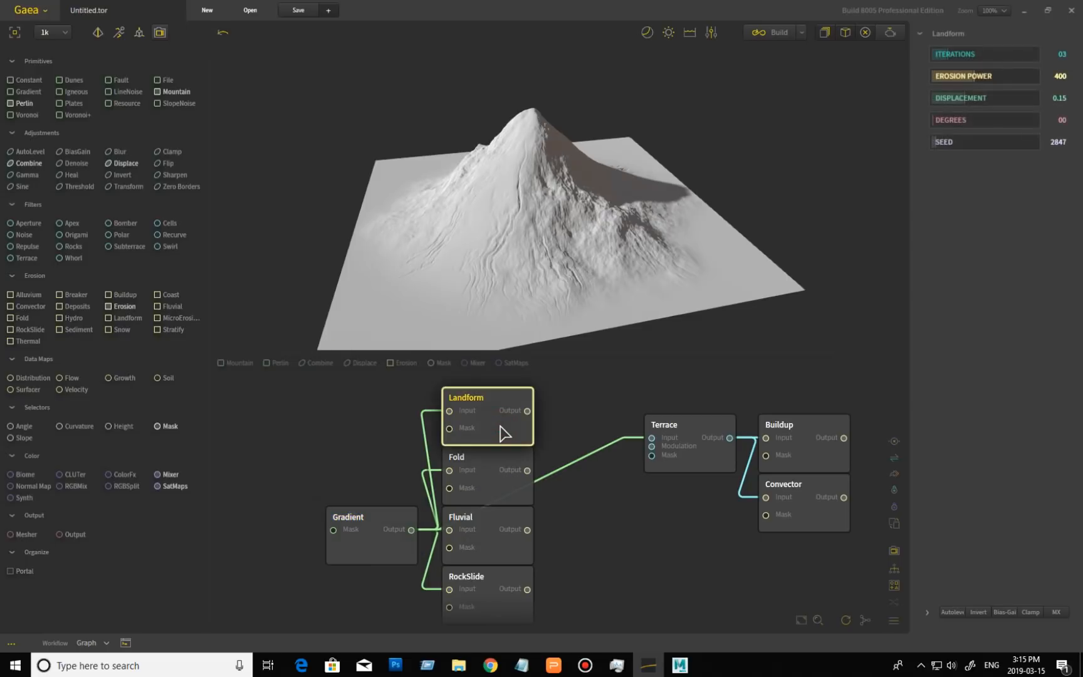
left_click_drag(659, 261, 496, 216)
left_click_drag(696, 217, 435, 225)
scroll(608, 231, "up", 5)
scroll(573, 227, "down", 5)
left_click_drag(592, 229, 606, 241)
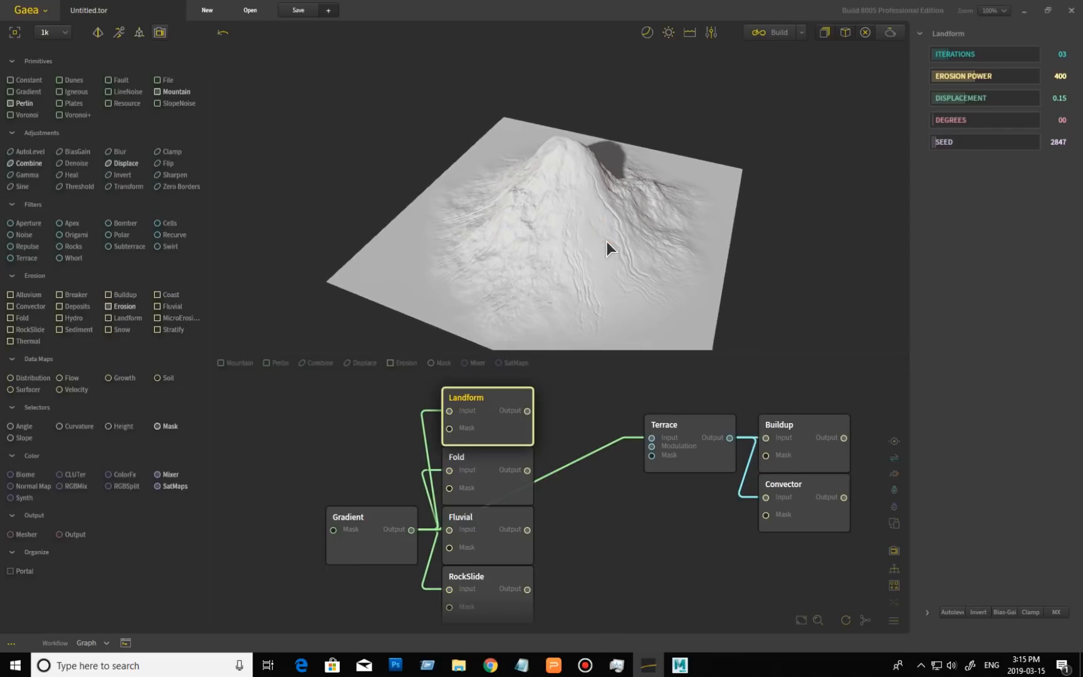
left_click_drag(526, 239, 614, 251)
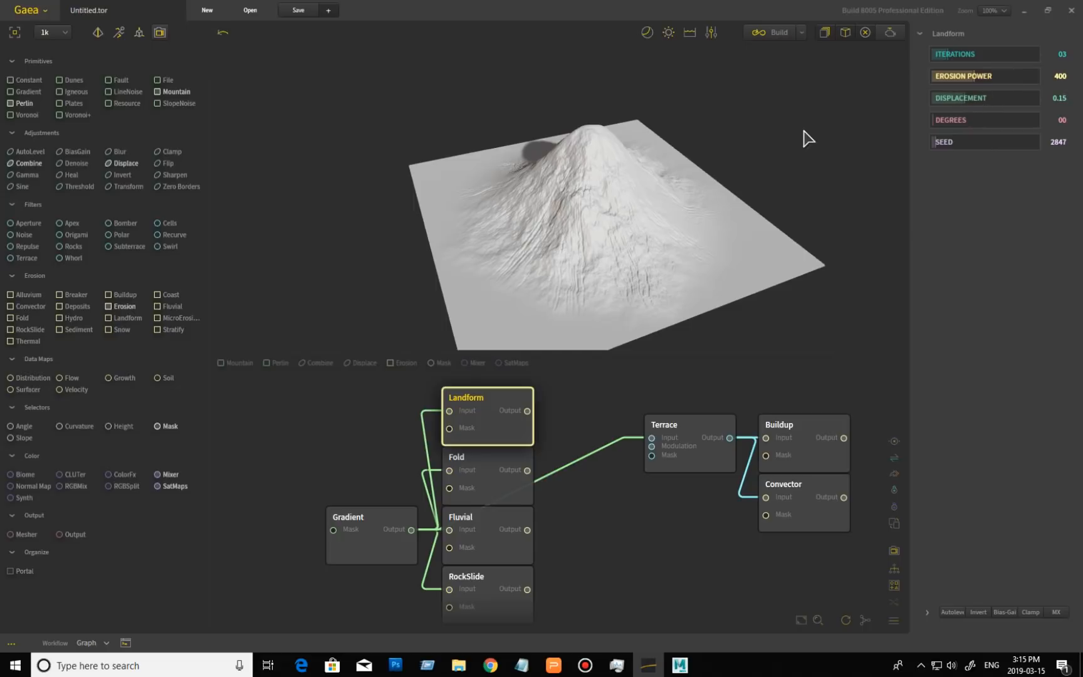
left_click_drag(605, 211, 668, 221)
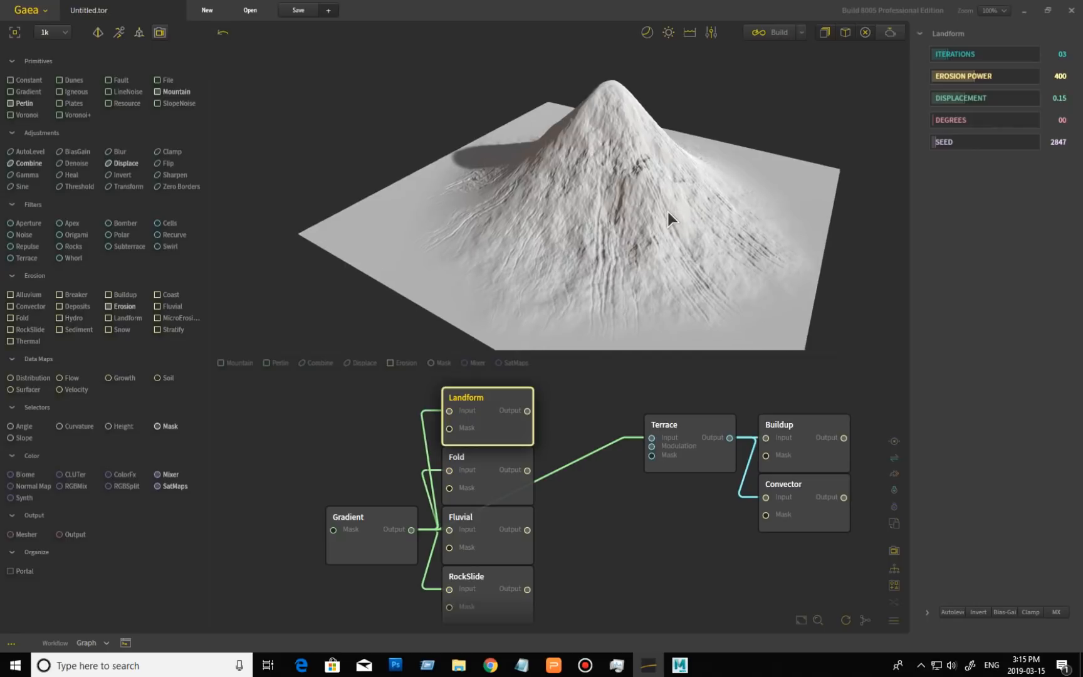
- Set the Landform node's Displacement to 0.04 and to 0.40, comparing the mountain's surface at each value
left_click_drag(965, 95, 807, 150)
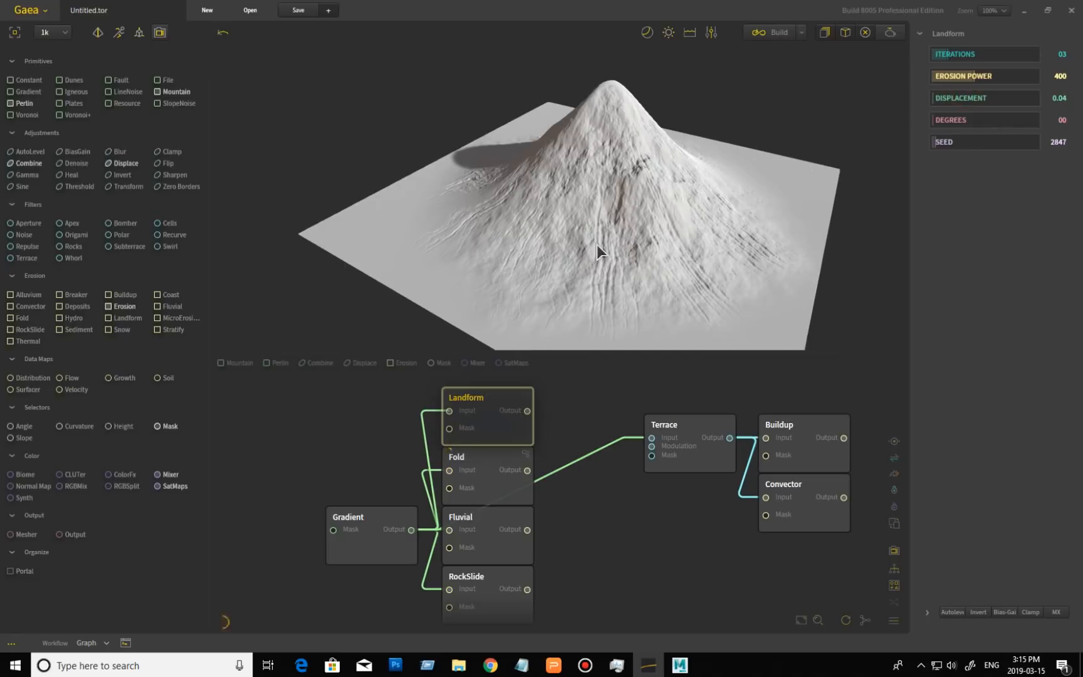
mouse_move(573, 231)
left_mouse_down()
mouse_move(730, 208)
mouse_move(570, 240)
left_mouse_up()
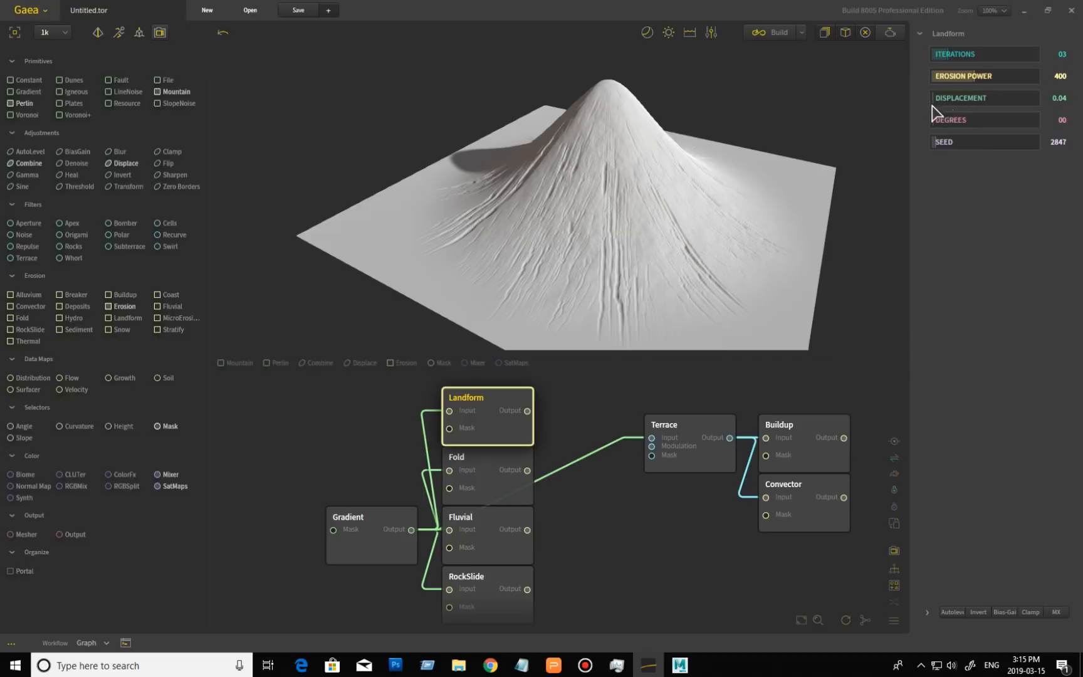
left_click_drag(934, 101, 1063, 107)
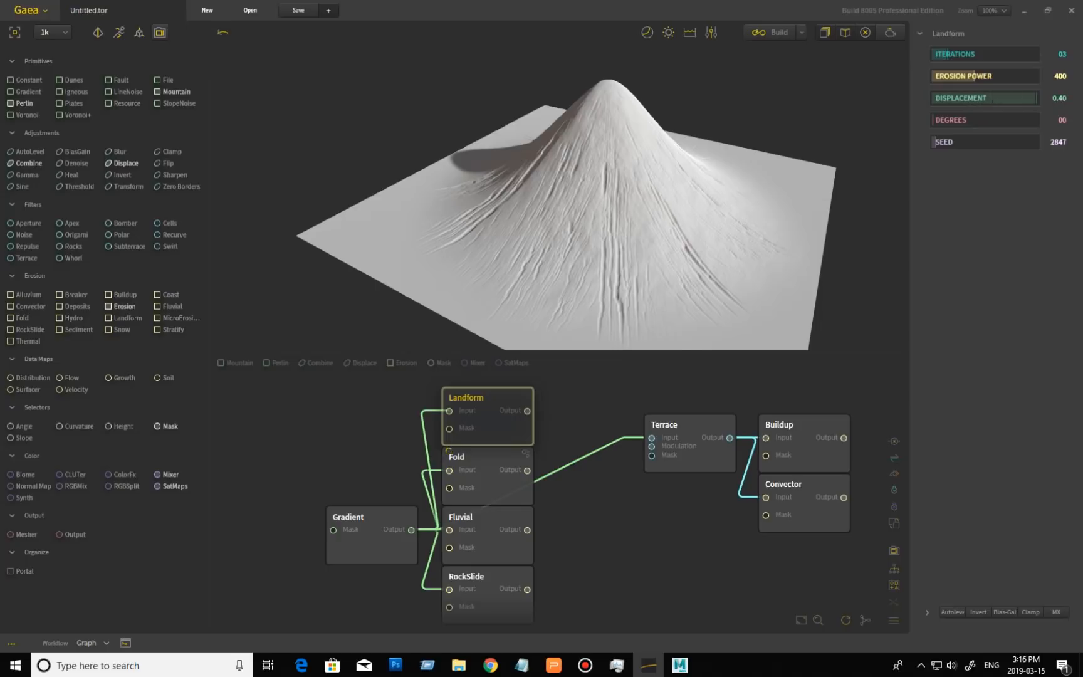
left_click_drag(578, 197, 632, 182)
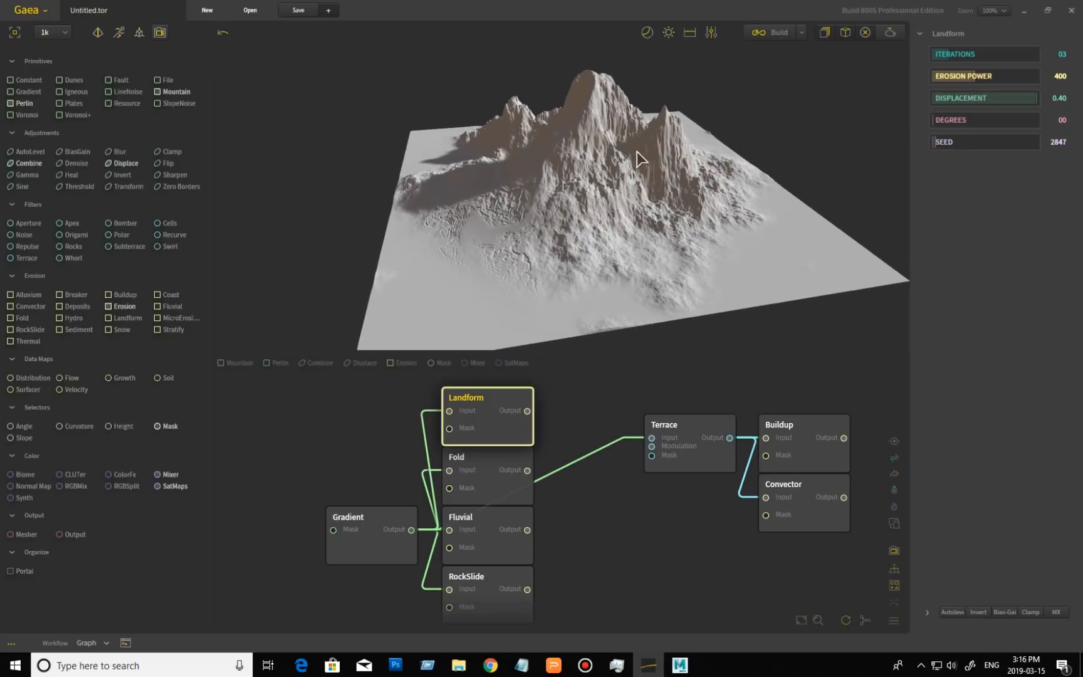
left_click_drag(603, 224, 499, 215)
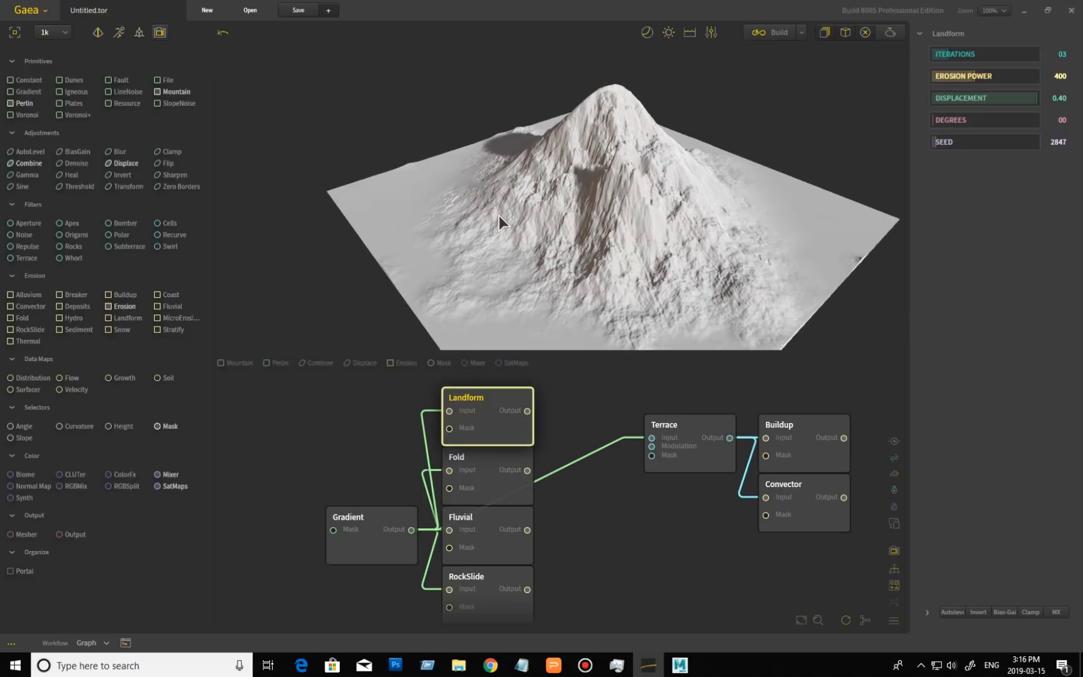
- Return the Landform node's Displacement to 0.04 and view the mountain from several angles
right_click(998, 98)
left_click_drag(997, 98, 928, 105)
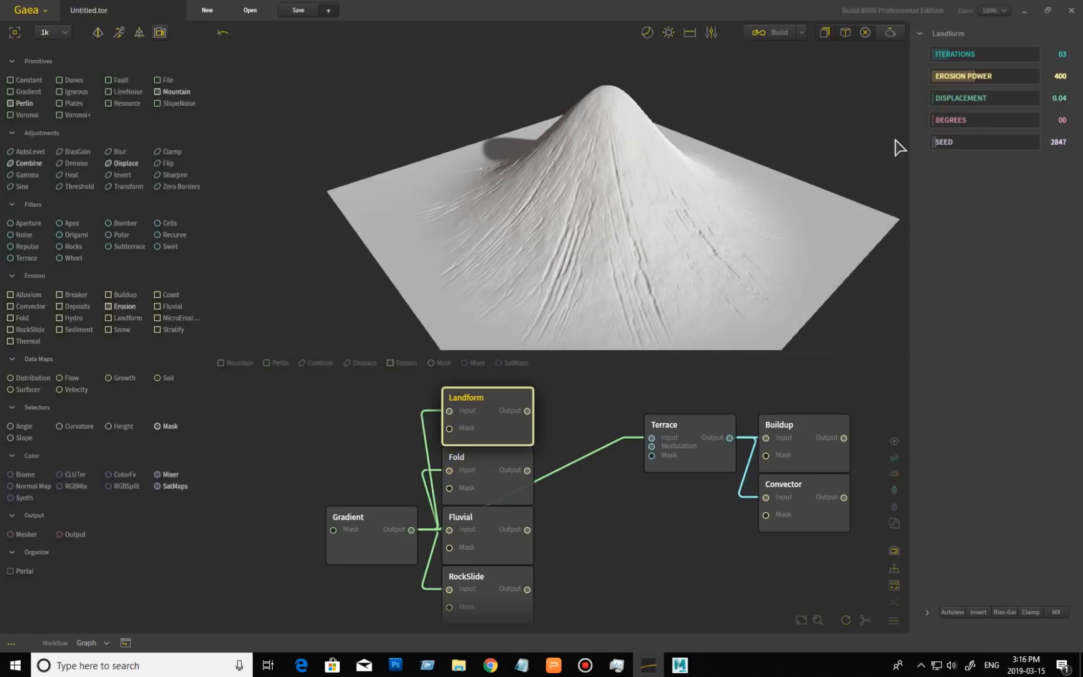
left_click_drag(634, 262, 553, 188)
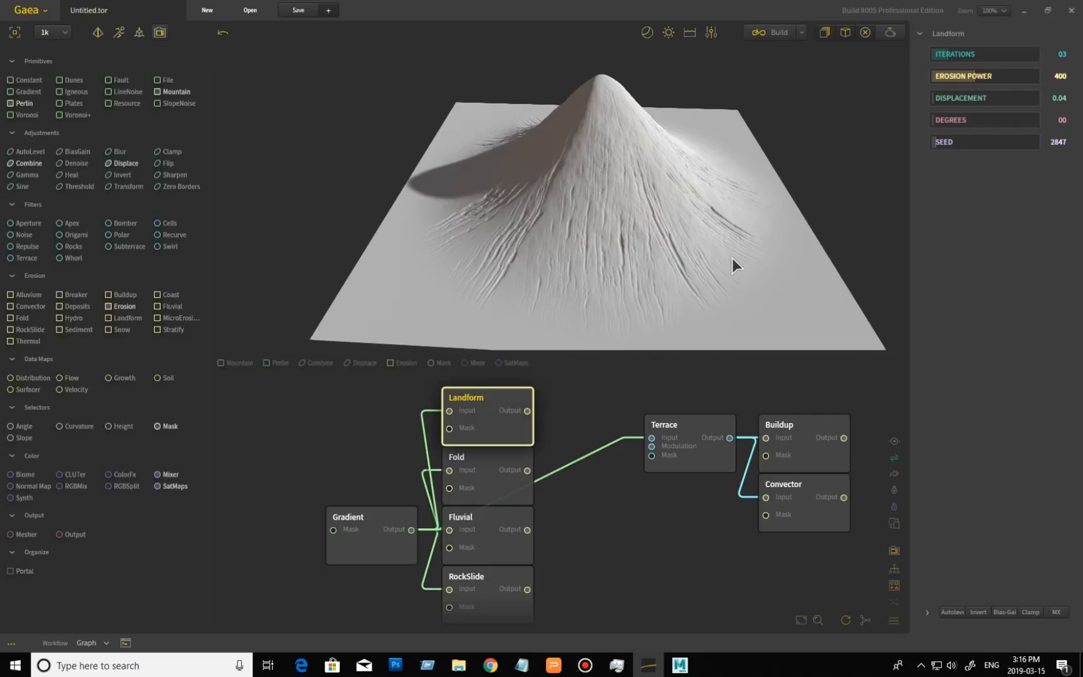
left_click_drag(724, 250, 740, 219)
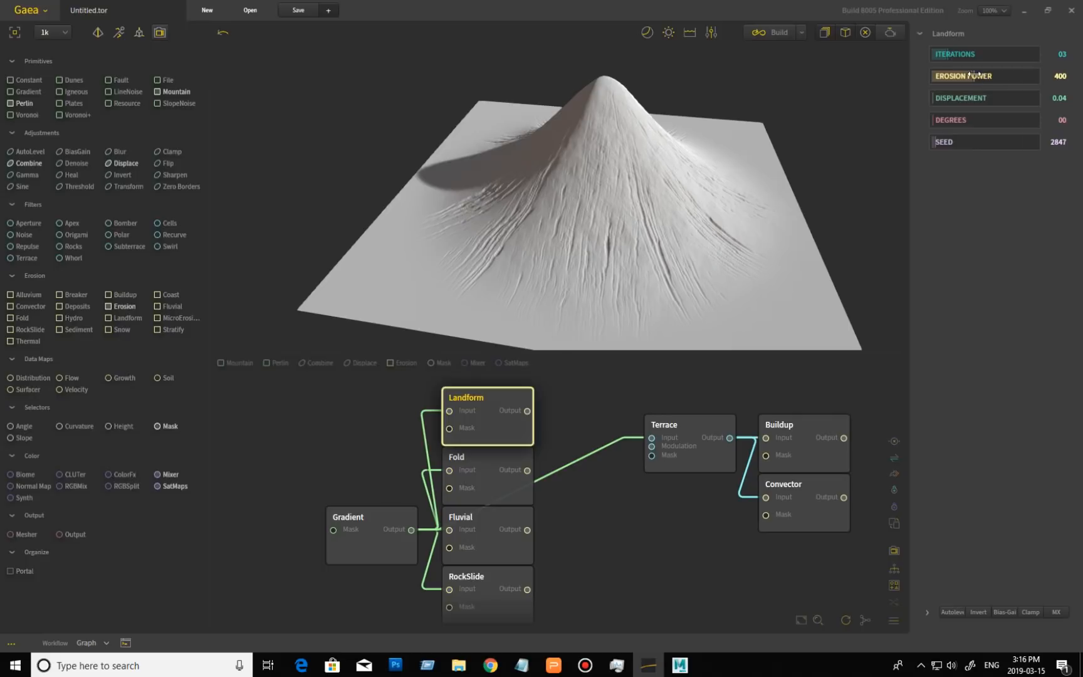
- Set the Landform node's Erosion Power to 1000 and examine the grooves on the slopes
left_click_drag(973, 75, 1041, 76)
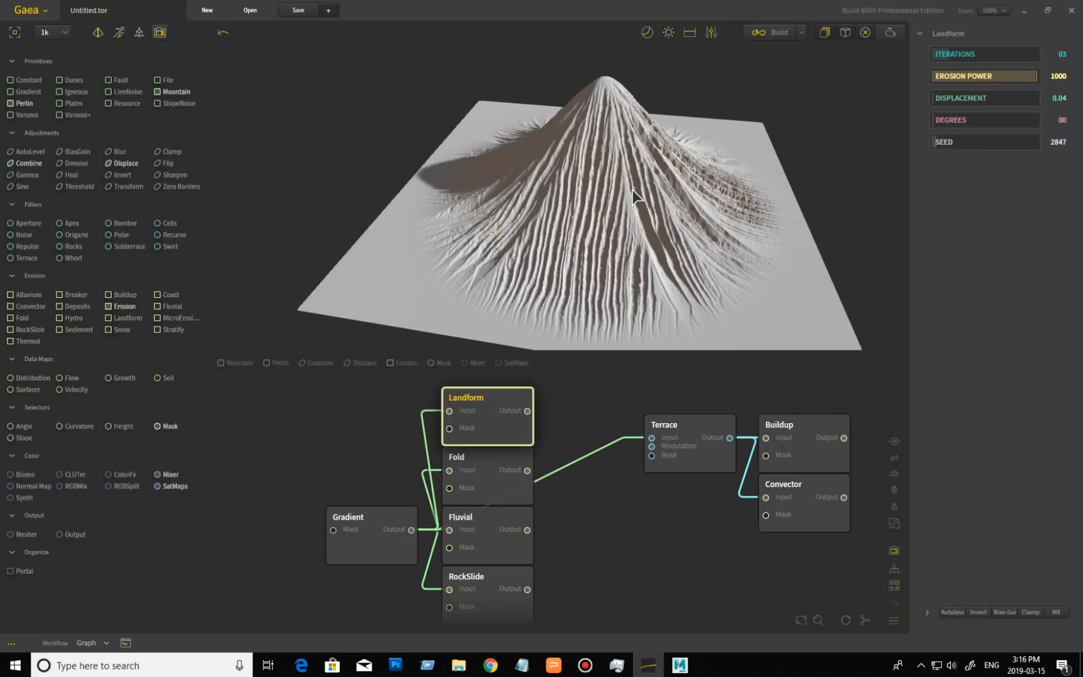
left_click_drag(633, 196, 773, 174)
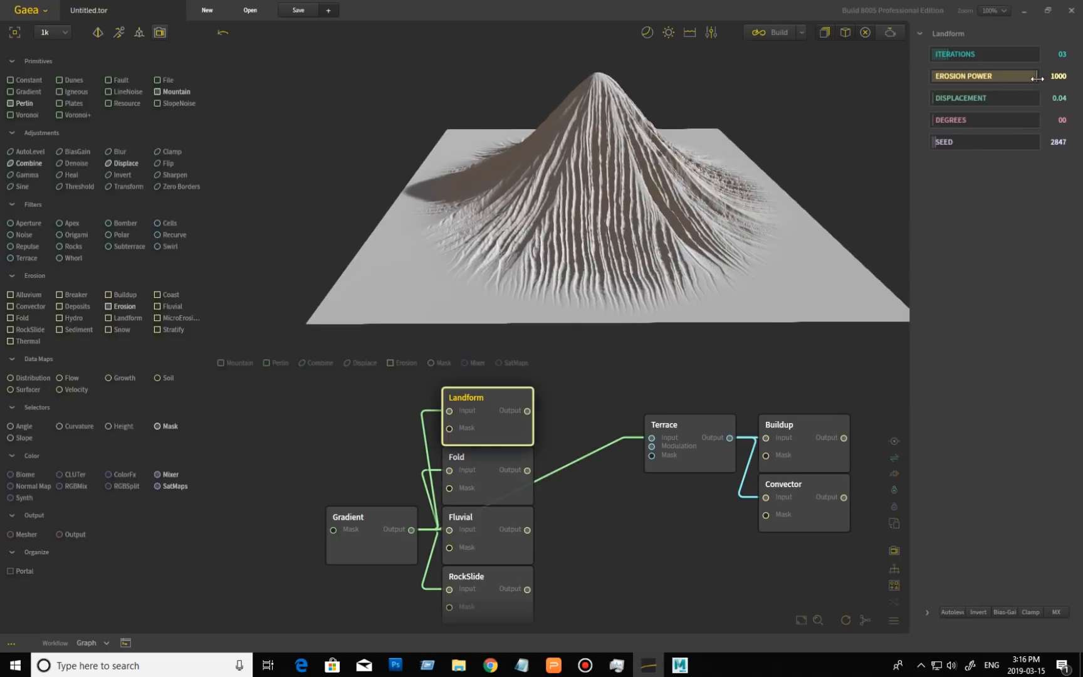
- Lower the Landform node's Erosion Power to 05 and inspect the slopes up close
left_click_drag(1037, 79, 875, 80)
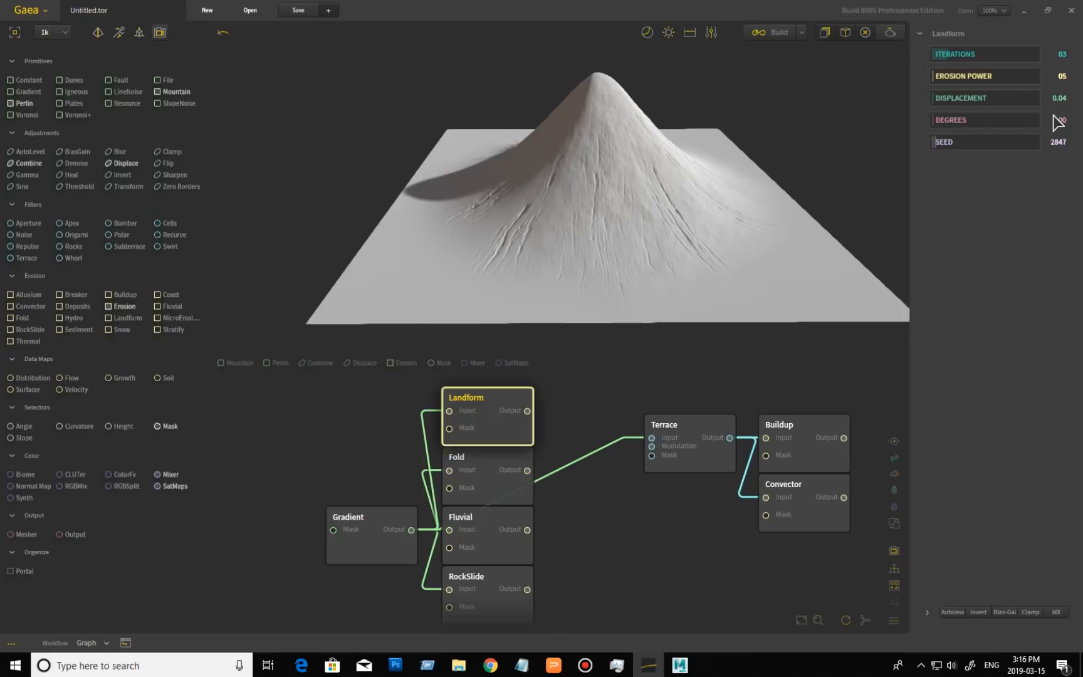
mouse_move(715, 196)
left_mouse_down()
mouse_move(626, 208)
mouse_move(681, 209)
mouse_move(751, 184)
mouse_move(649, 191)
mouse_move(694, 188)
mouse_move(661, 204)
left_mouse_up()
scroll(620, 200, "up", 2)
scroll(677, 194, "down", 1)
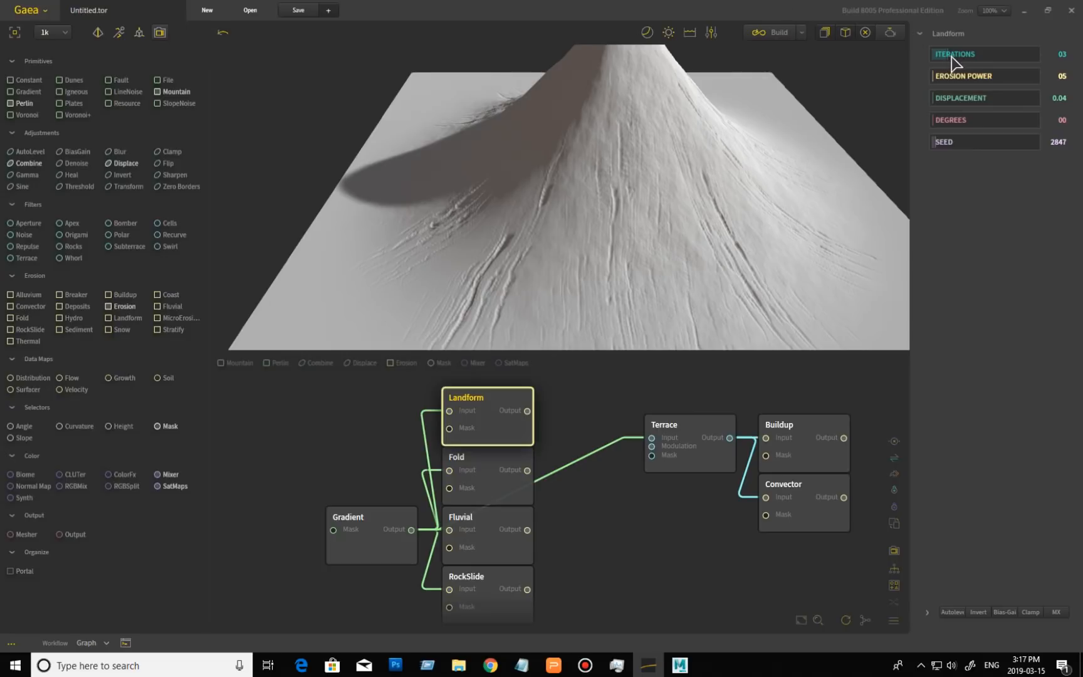
- Set the Landform node's Iterations to 09 and examine the erosion lines on all sides of the mountain
left_click(990, 55)
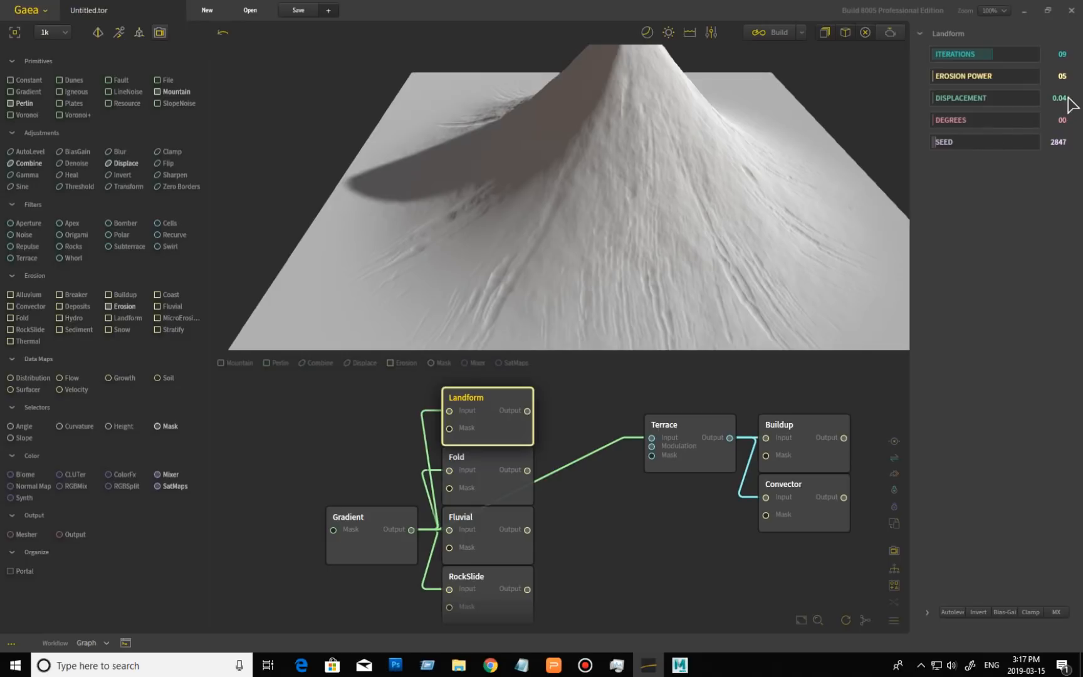
mouse_move(752, 207)
left_mouse_down()
mouse_move(708, 258)
mouse_move(690, 147)
left_mouse_up()
scroll(690, 147, "down", 3)
left_click_drag(662, 220, 672, 262)
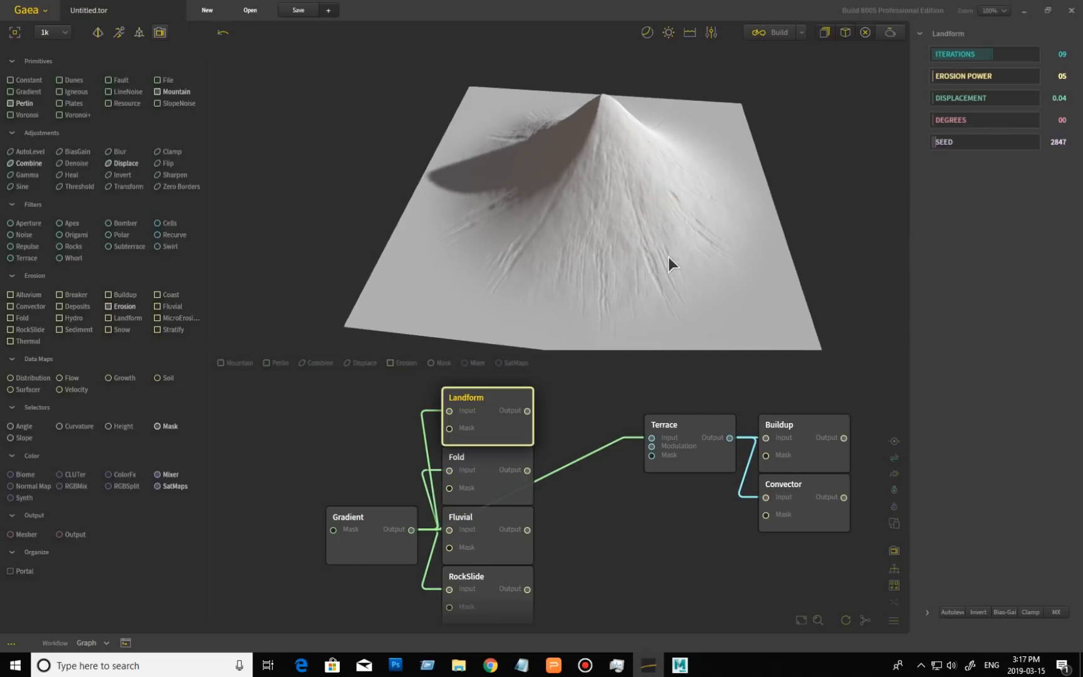
mouse_move(626, 165)
left_mouse_down()
mouse_move(628, 200)
mouse_move(425, 196)
mouse_move(619, 193)
mouse_move(616, 181)
mouse_move(727, 163)
mouse_move(599, 178)
mouse_move(448, 153)
mouse_move(369, 166)
left_mouse_up()
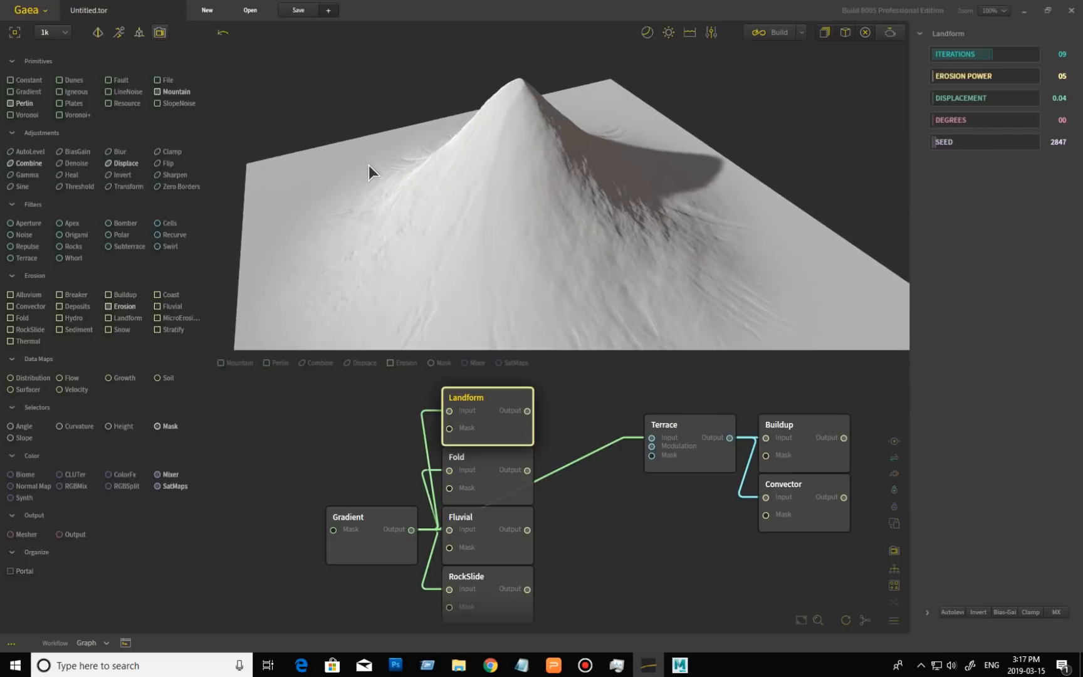
left_click_drag(512, 99, 730, 147)
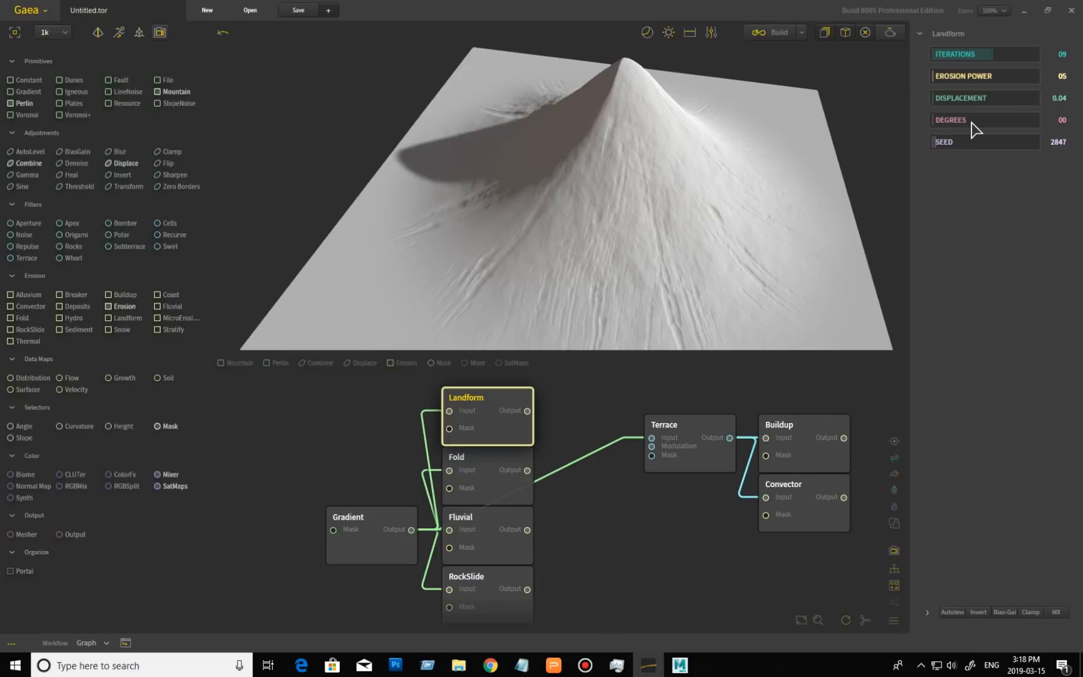
- Set the Landform node's Displacement to 0.18, Degrees to 232 and Iterations to 02
left_click(971, 98)
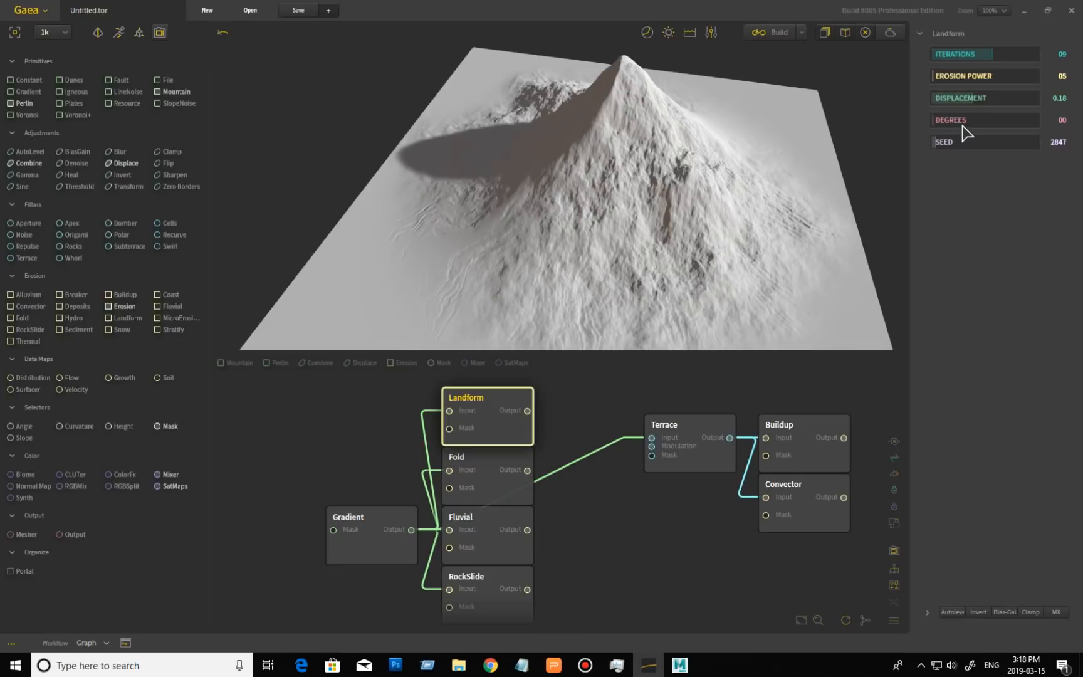
left_click(999, 120)
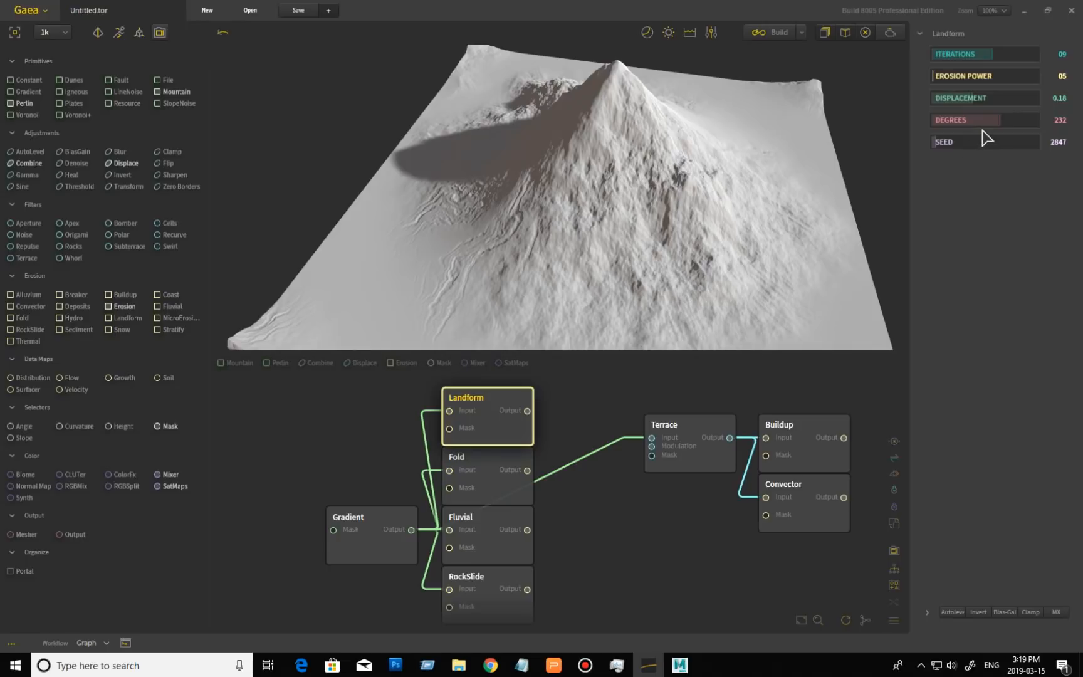
left_click_drag(728, 228, 775, 232)
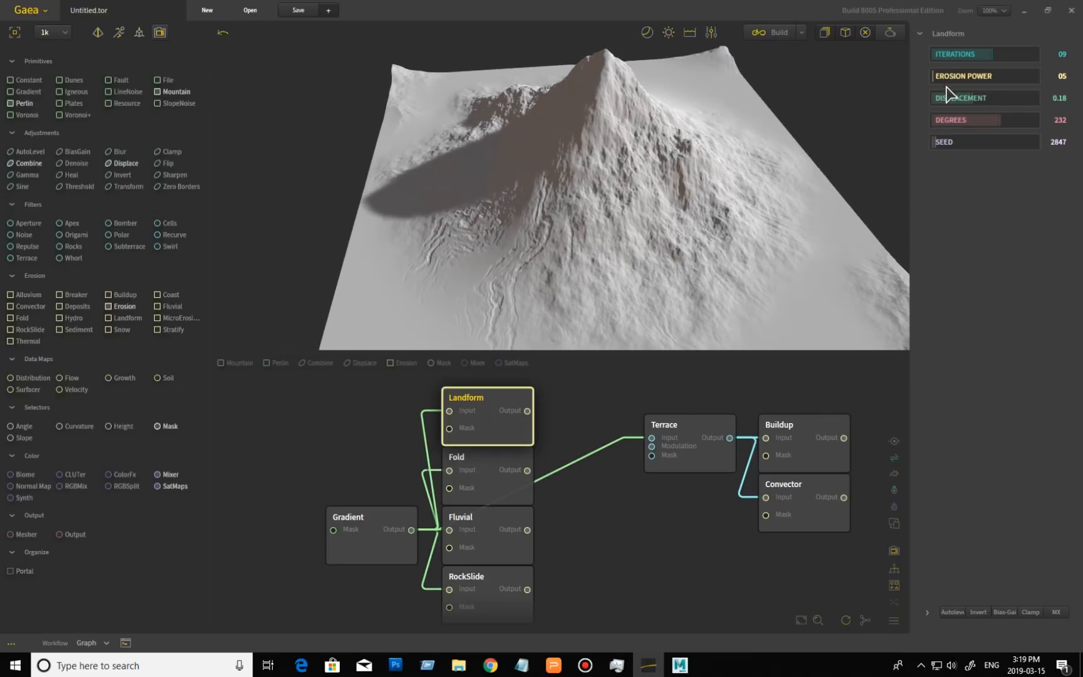
left_click(938, 57)
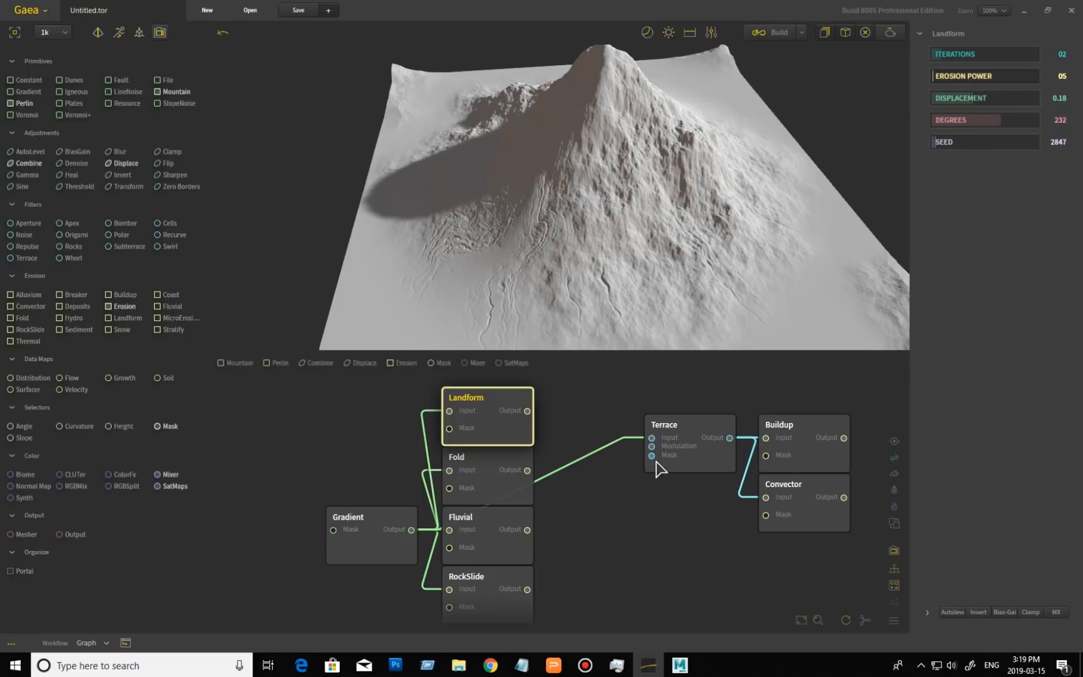
- Preview the Fold node and view its mountain from another angle
left_click(487, 470)
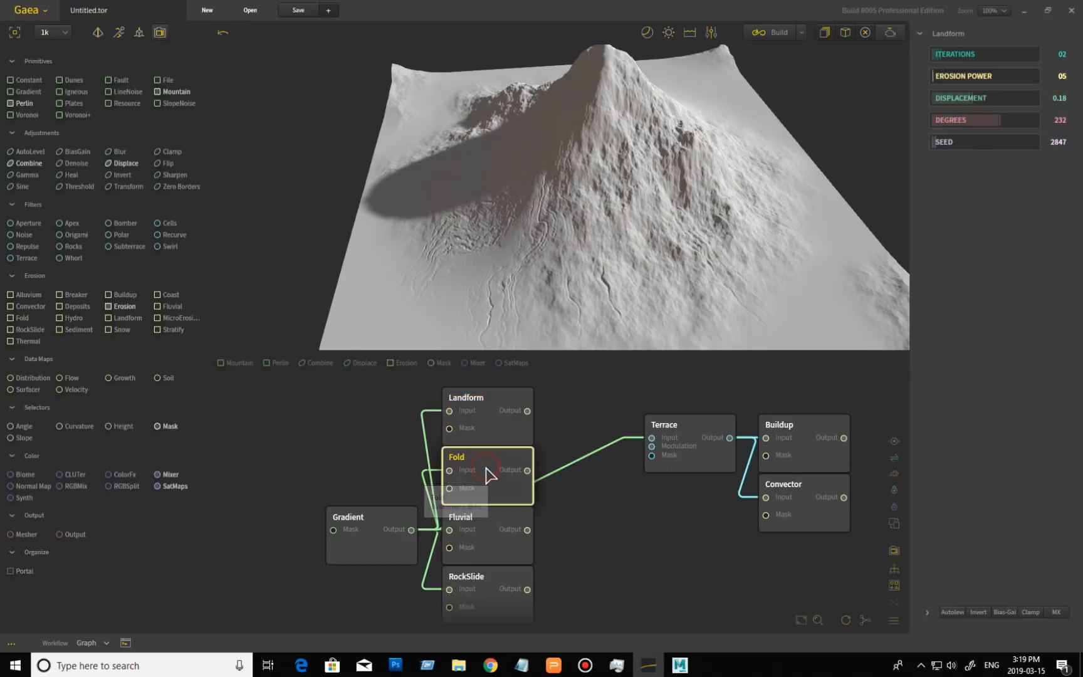
left_click_drag(727, 219, 682, 263)
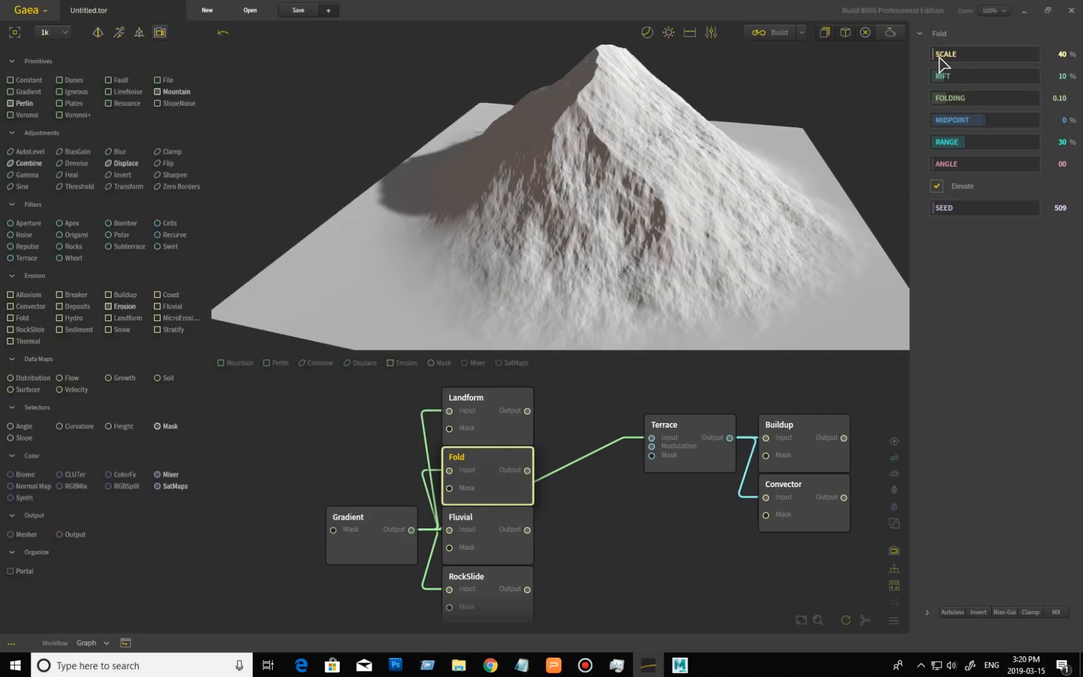
- Set the Fold node's Scale to 100% and back to 40%, comparing the surface detail at both values
left_click_drag(938, 54, 1037, 53)
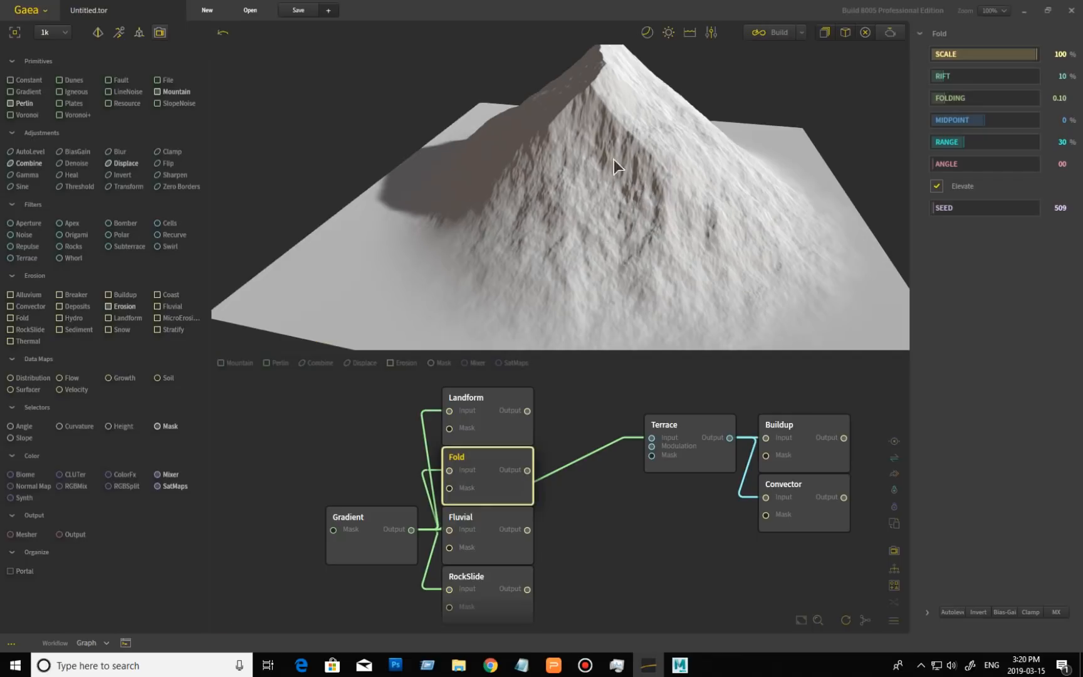
mouse_move(682, 274)
left_mouse_down()
mouse_move(551, 269)
mouse_move(710, 266)
mouse_move(695, 272)
left_mouse_up()
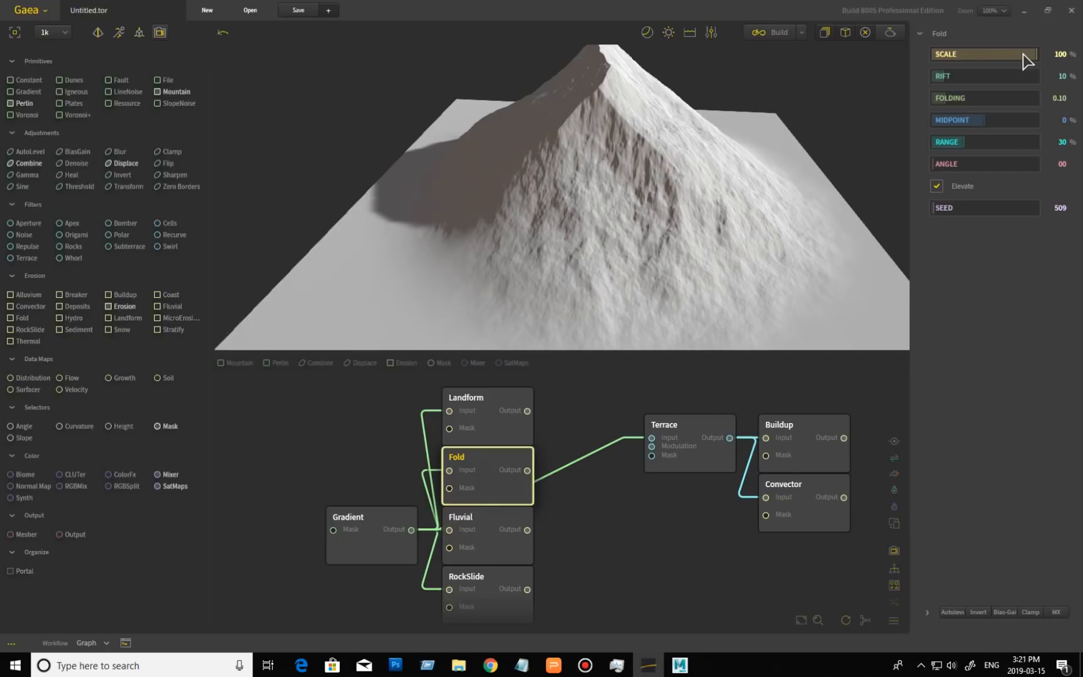
left_click_drag(1038, 54, 876, 57)
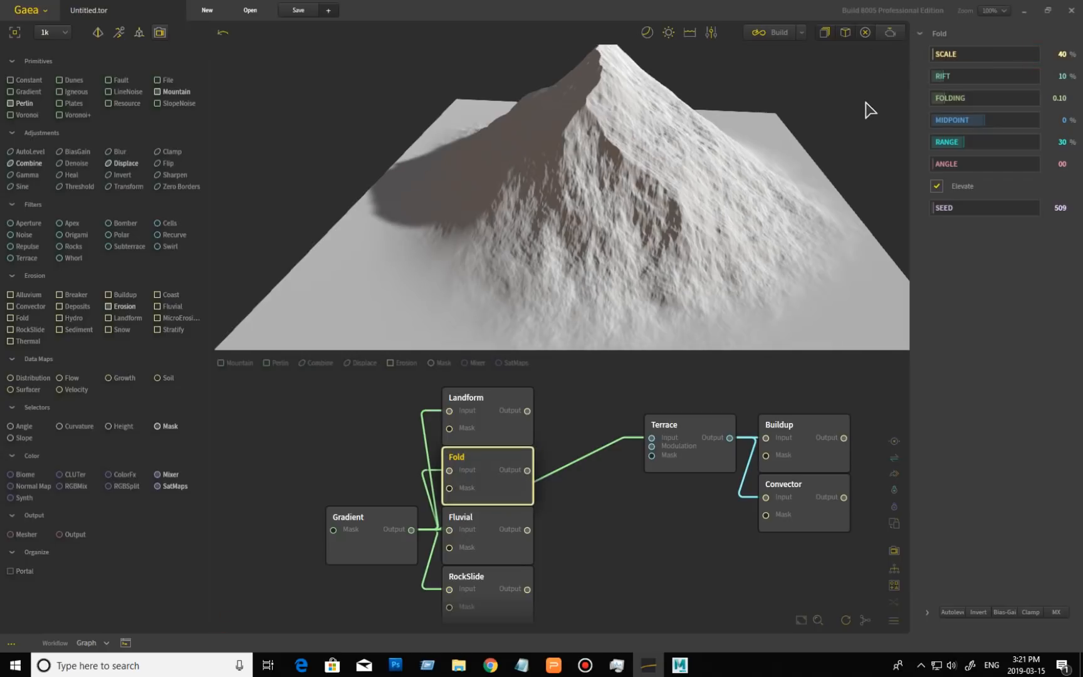
left_click_drag(869, 164, 822, 173)
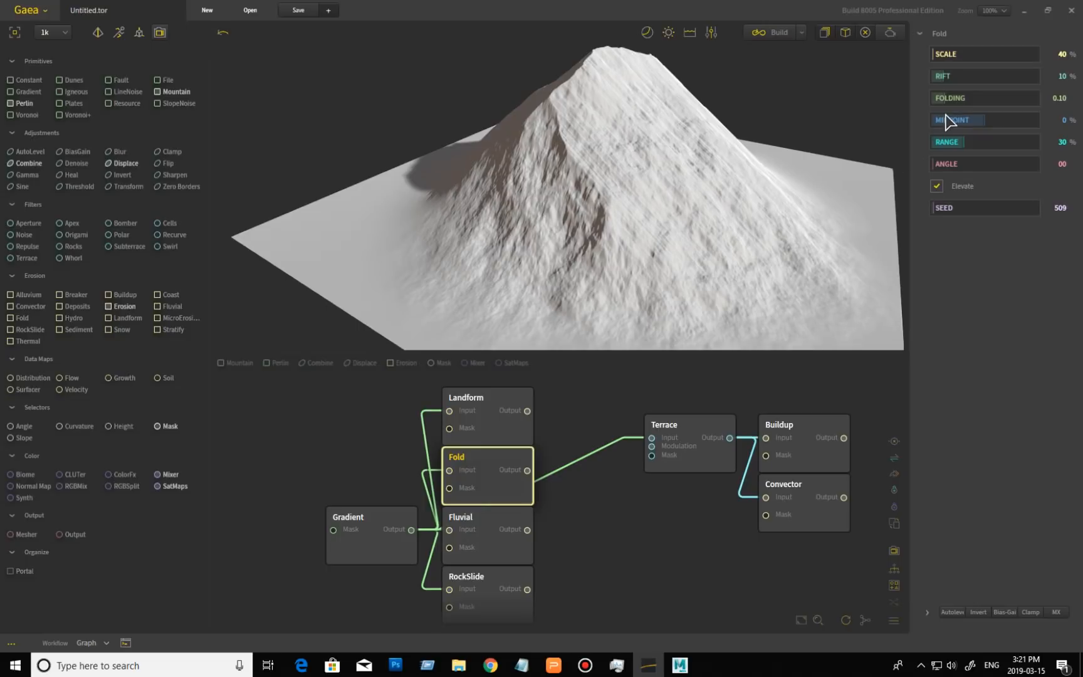
- Set the Fold node's Folding to 0.05 and inspect the mountain's broad face from several angles
left_click_drag(946, 97, 937, 98)
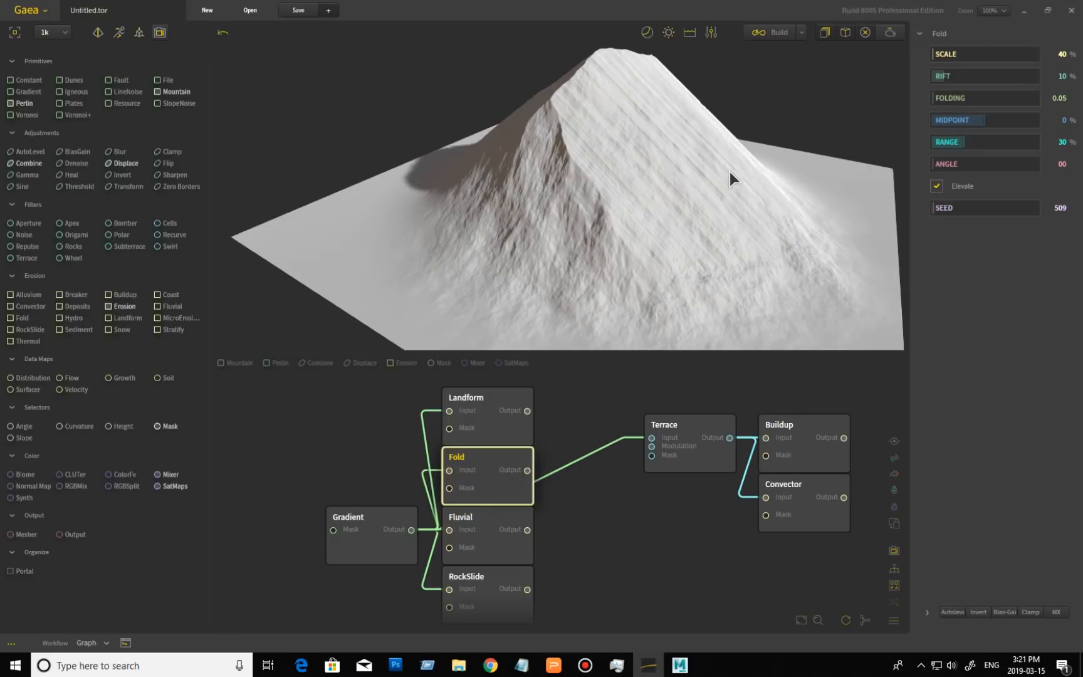
mouse_move(697, 214)
left_mouse_down()
mouse_move(719, 209)
mouse_move(684, 205)
left_mouse_up()
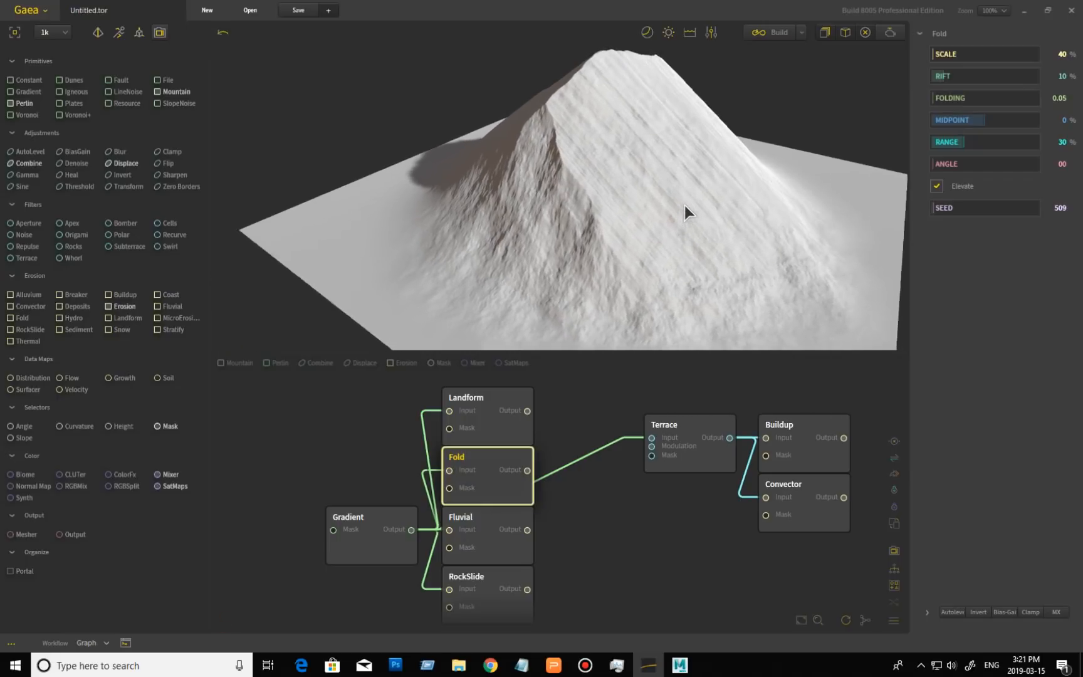
mouse_move(671, 256)
left_mouse_down()
mouse_move(626, 262)
mouse_move(633, 271)
mouse_move(586, 140)
left_mouse_up()
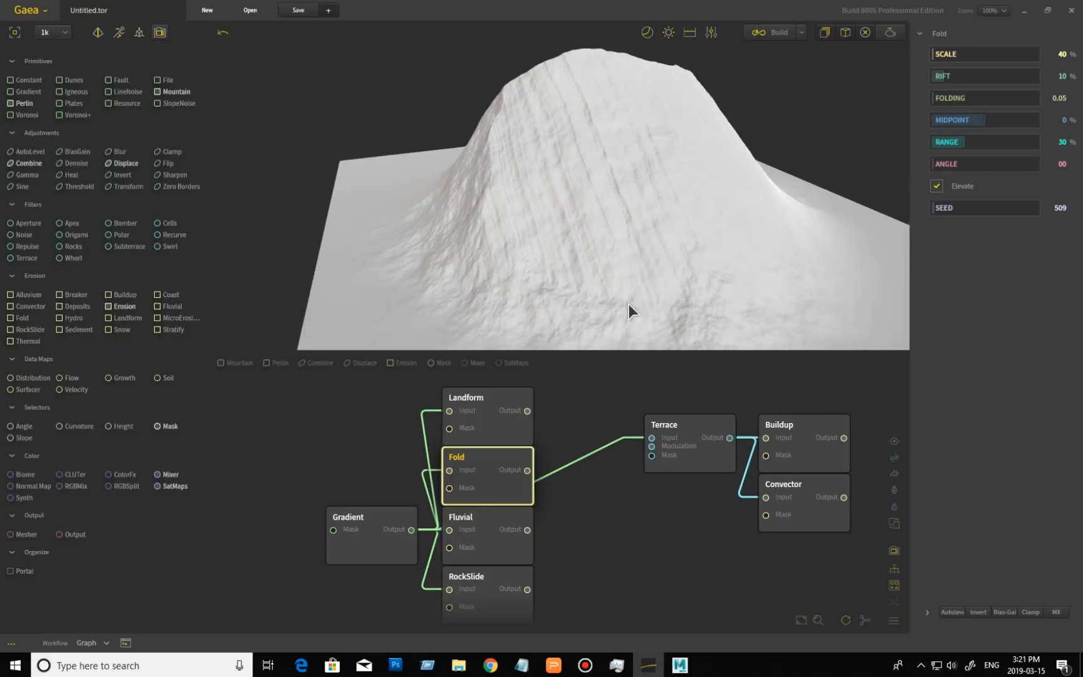
left_click_drag(708, 253, 708, 243)
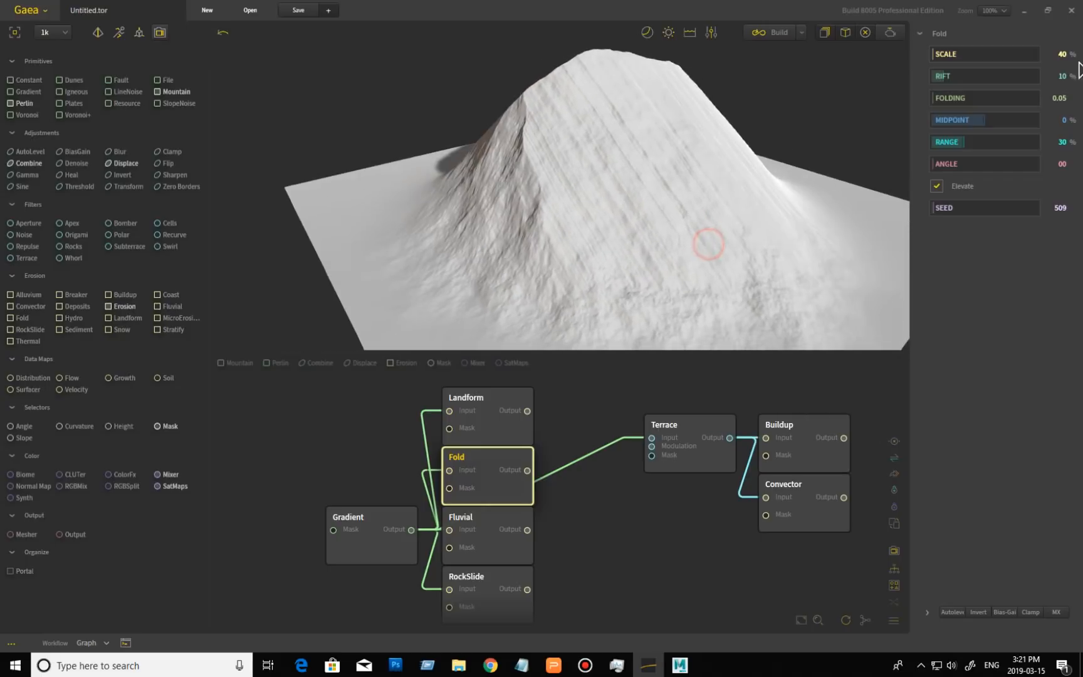
- Set the Fold node's Rift to 100% and examine the mountain from several sides
left_click(1037, 80)
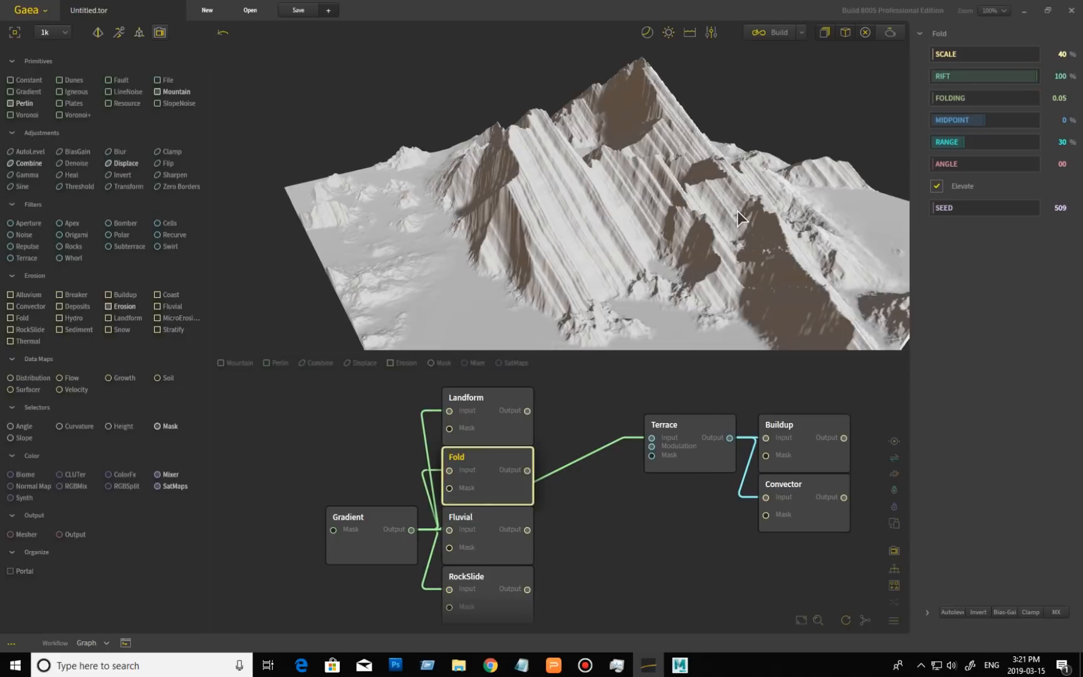
mouse_move(702, 244)
left_mouse_down()
mouse_move(580, 217)
mouse_move(459, 255)
mouse_move(741, 253)
mouse_move(577, 228)
left_mouse_up()
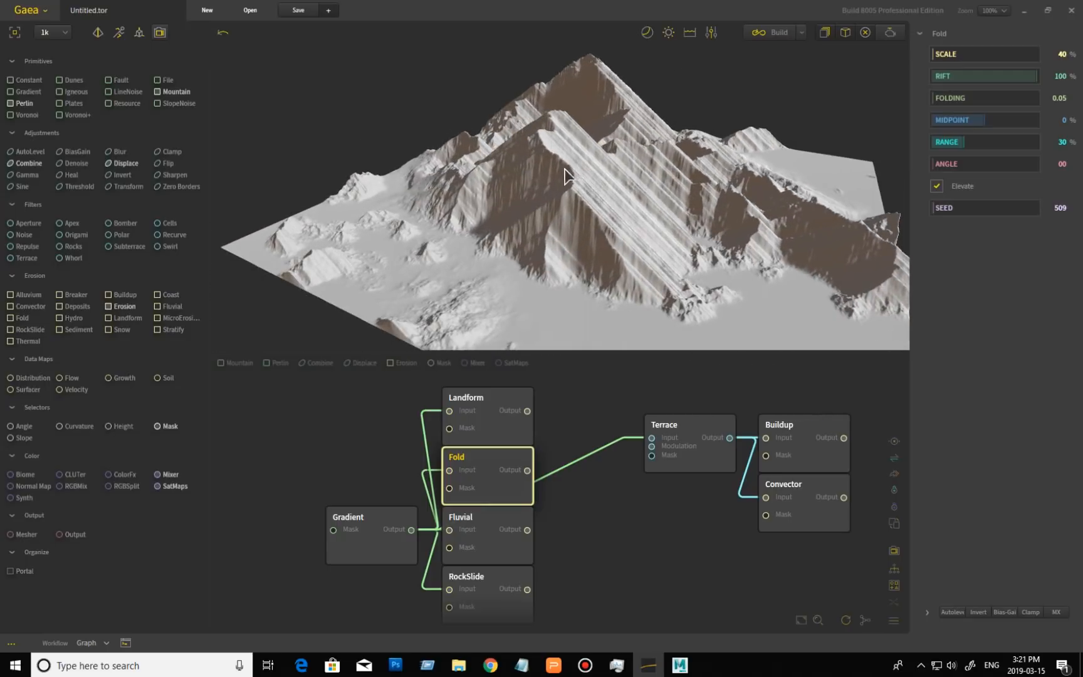
left_click_drag(642, 224, 702, 224)
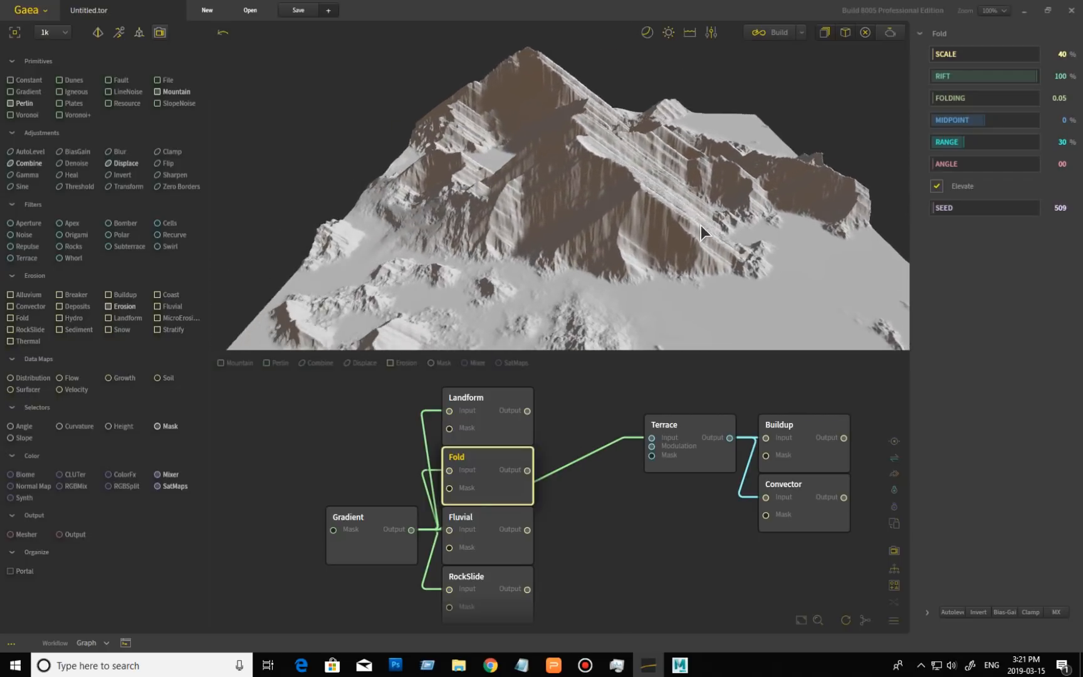
- Reduce the Fold node's Rift to 35% and view the mountain's broad face
left_click(969, 77)
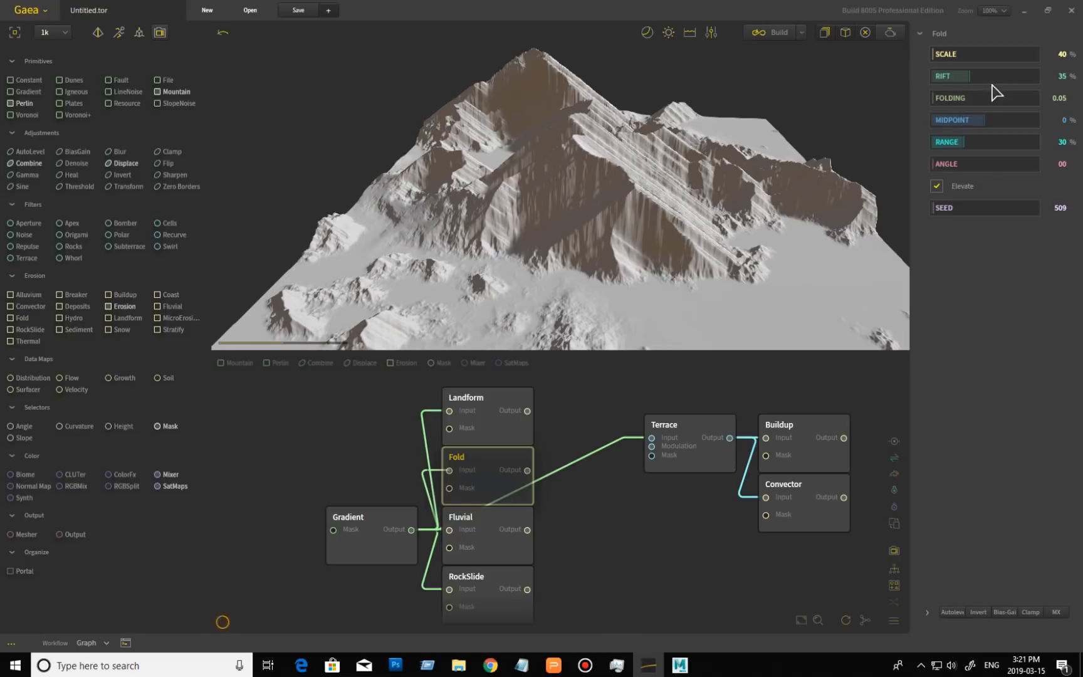
left_click_drag(824, 171, 706, 190)
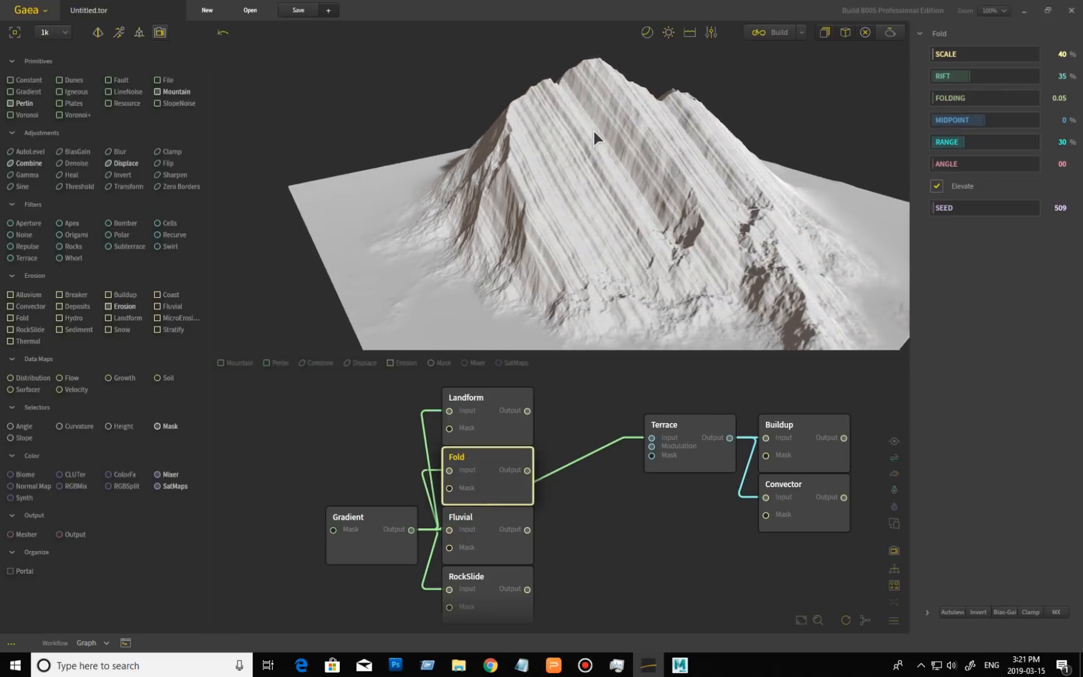
- Reset the Fold node's Rift to its default 10% and view the mountain from a different side
left_click_drag(737, 243, 788, 224)
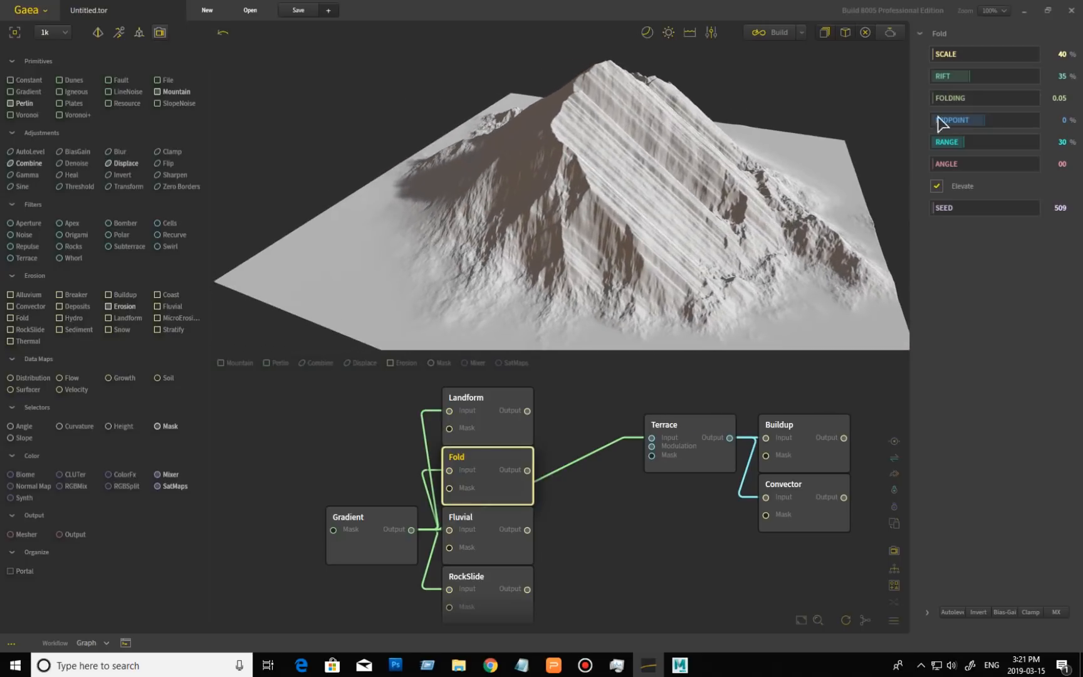
right_click(960, 76)
left_click(853, 102)
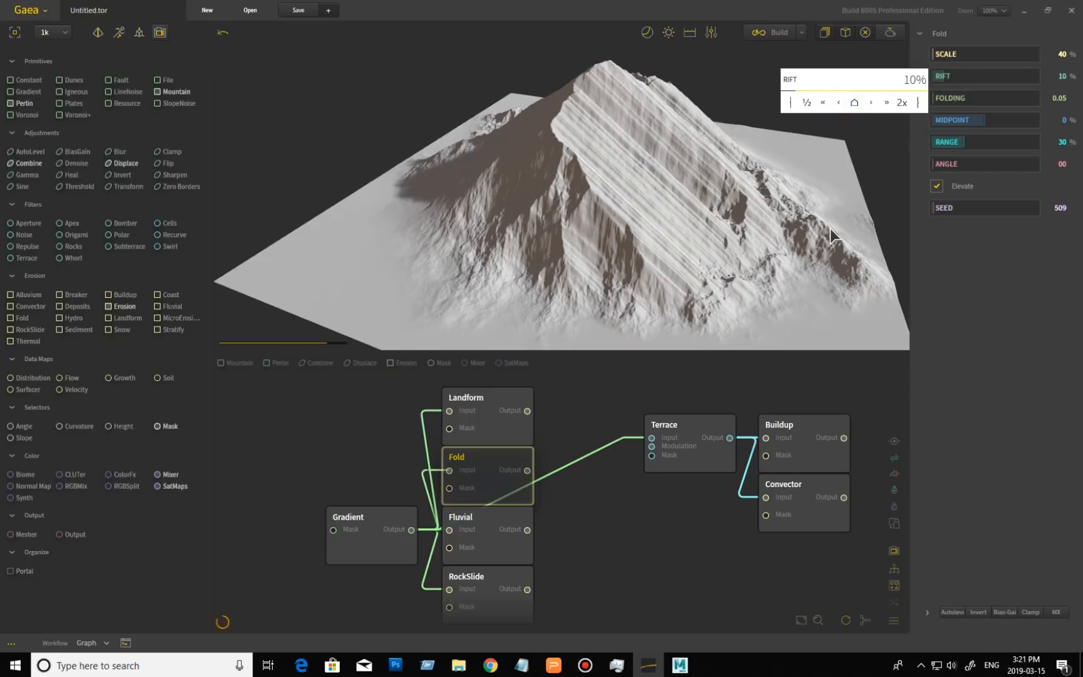
left_click_drag(734, 208, 832, 176)
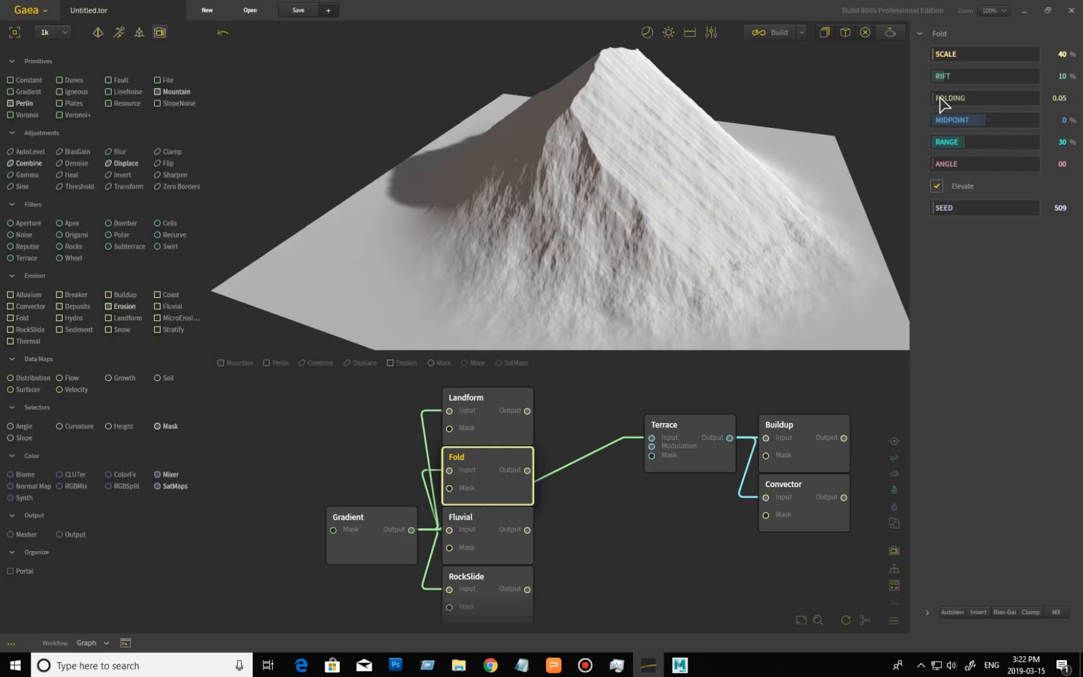
- Set the Fold node's Folding to 0.50 and inspect the mountain from several angles
left_click_drag(933, 101, 1078, 99)
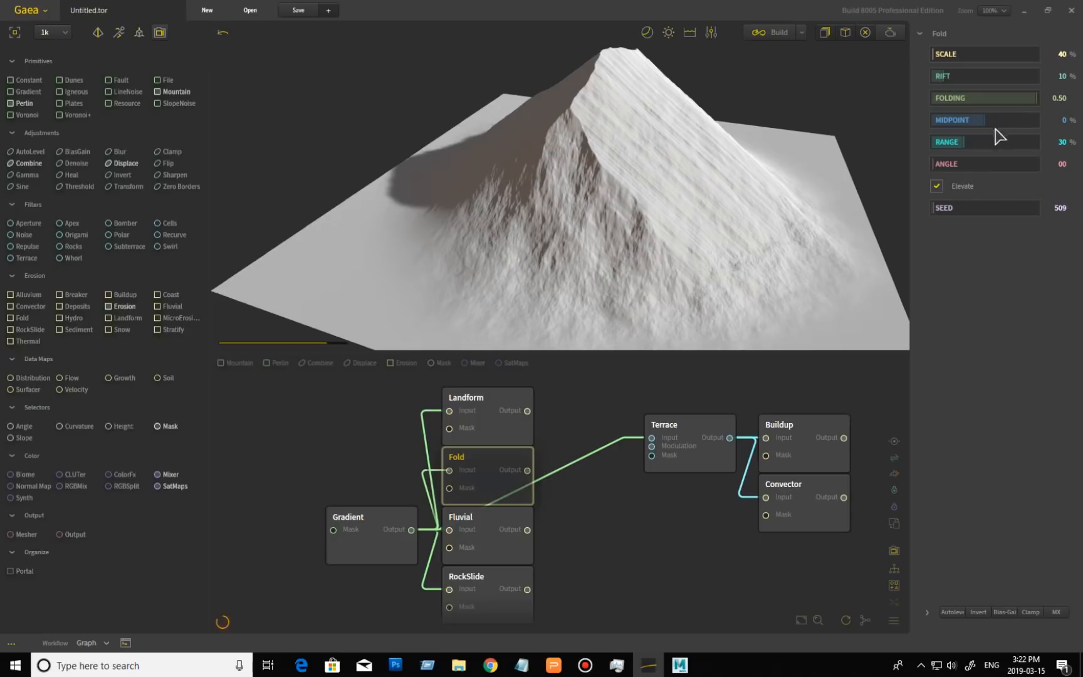
left_click_drag(766, 256, 640, 251)
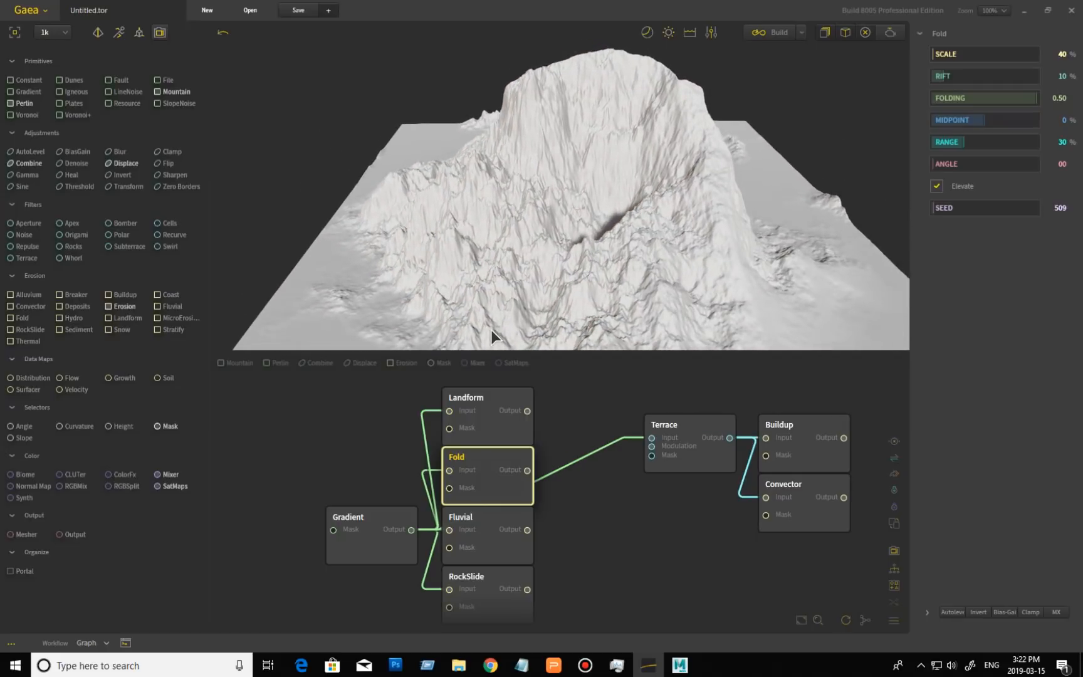
left_click_drag(551, 237, 606, 253)
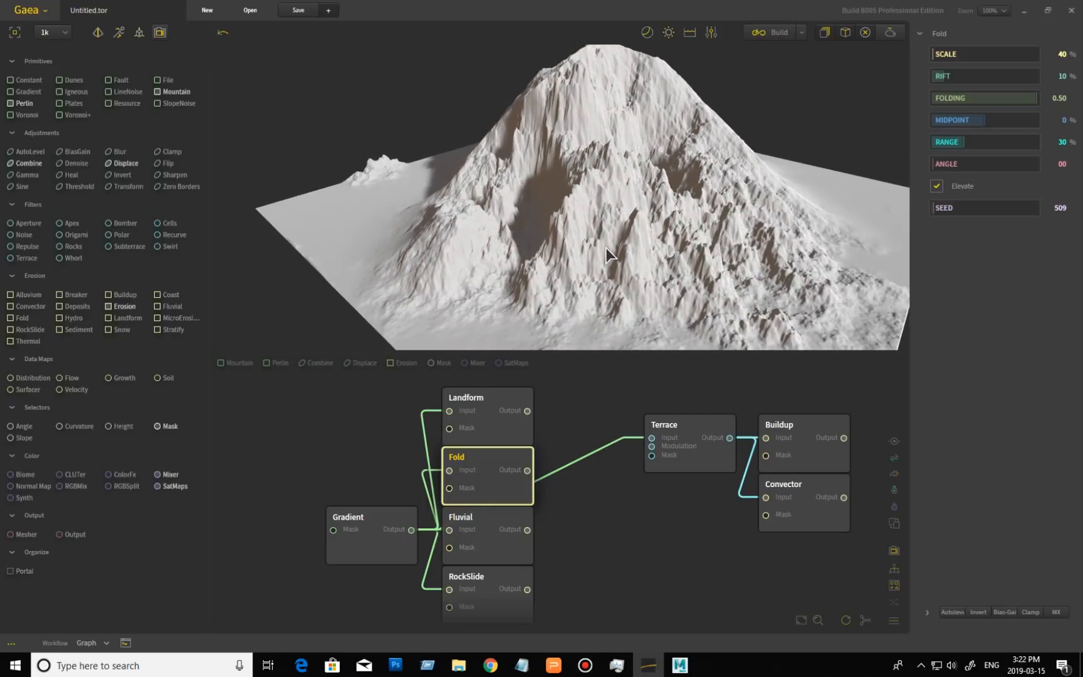
- Reduce the Fold node's Folding to 0.18, reset it to its default 0.10, and view the mountain's ridge
left_click(962, 99)
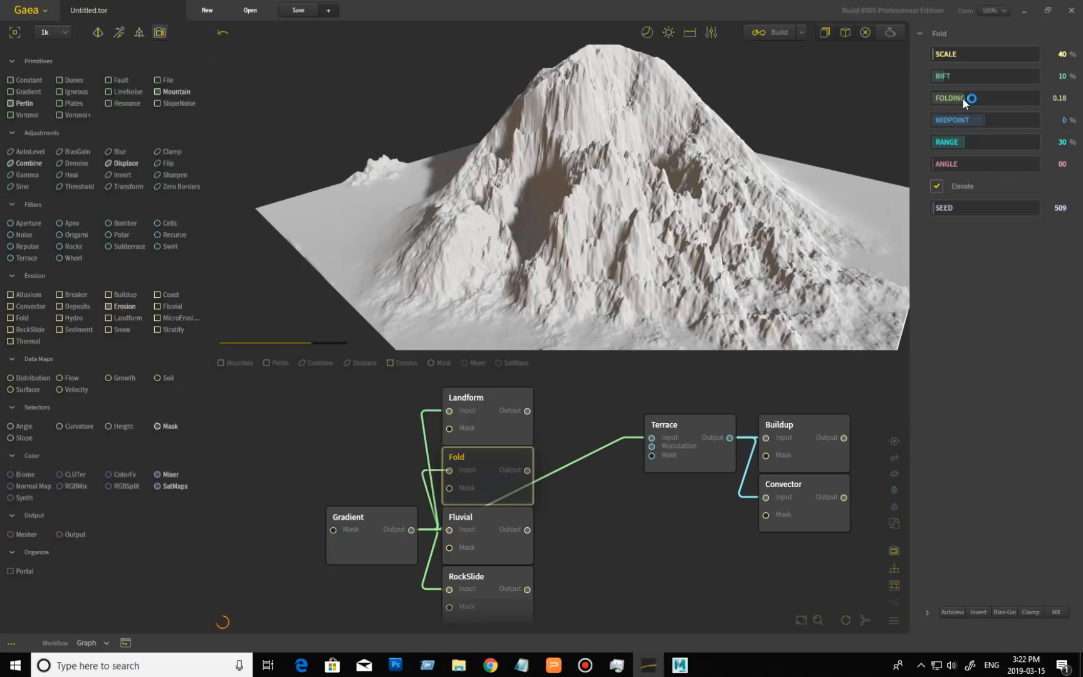
right_click(978, 102)
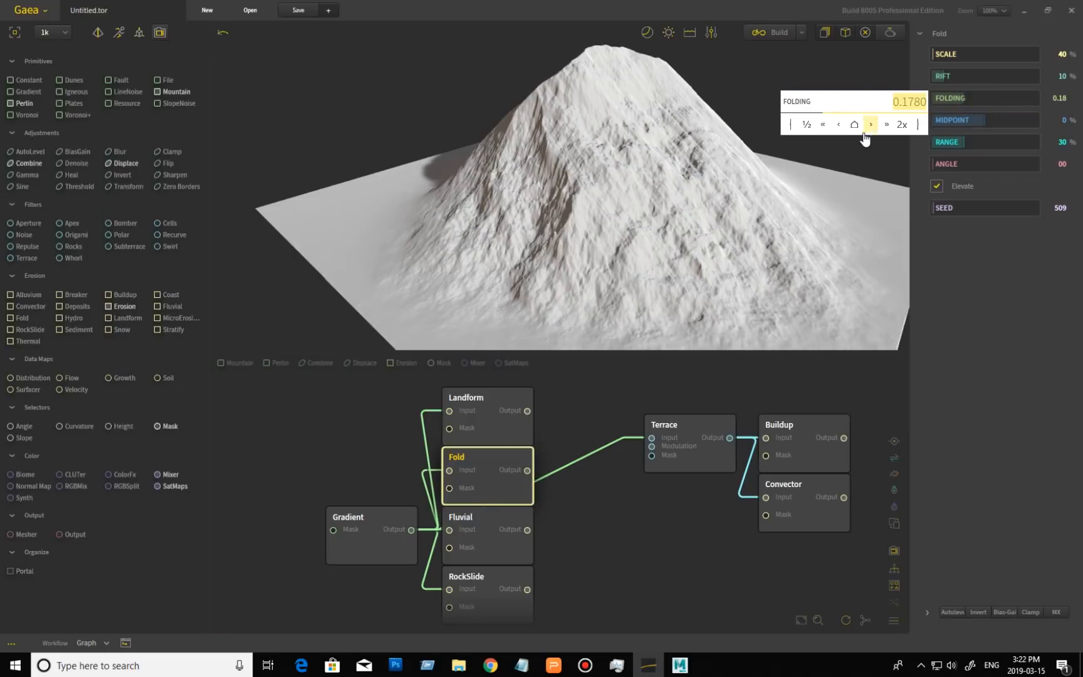
left_click(854, 124)
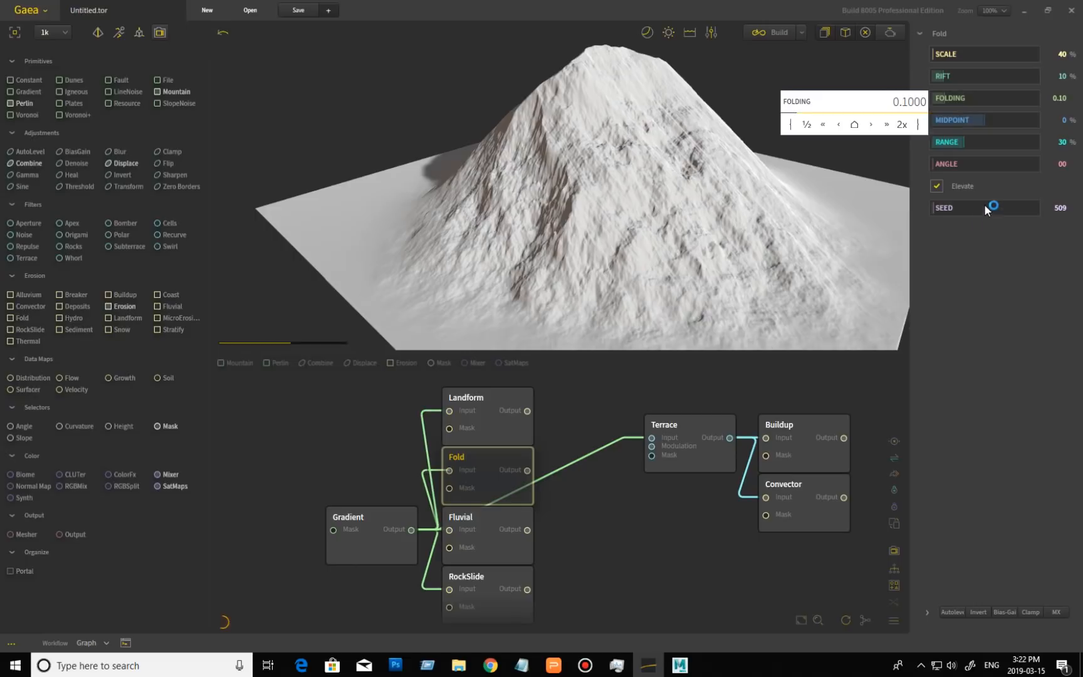
left_click_drag(696, 248, 722, 247)
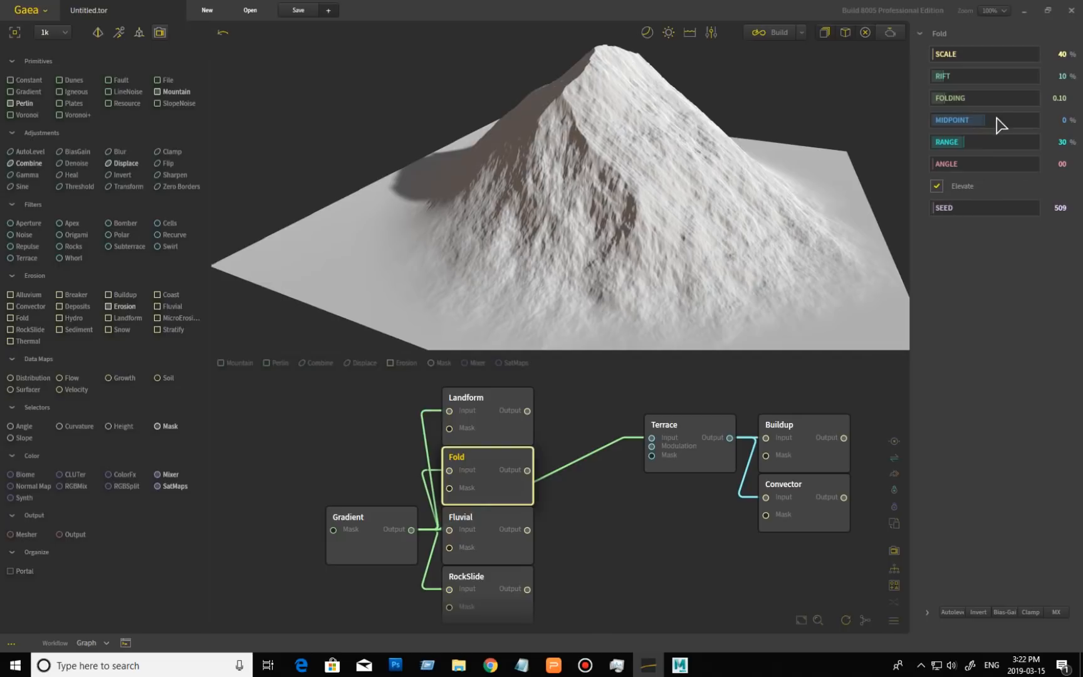
- Set the Fold node's Midpoint to 100% and then to -100%, viewing the whole mountain at both values
left_click_drag(983, 122, 1035, 122)
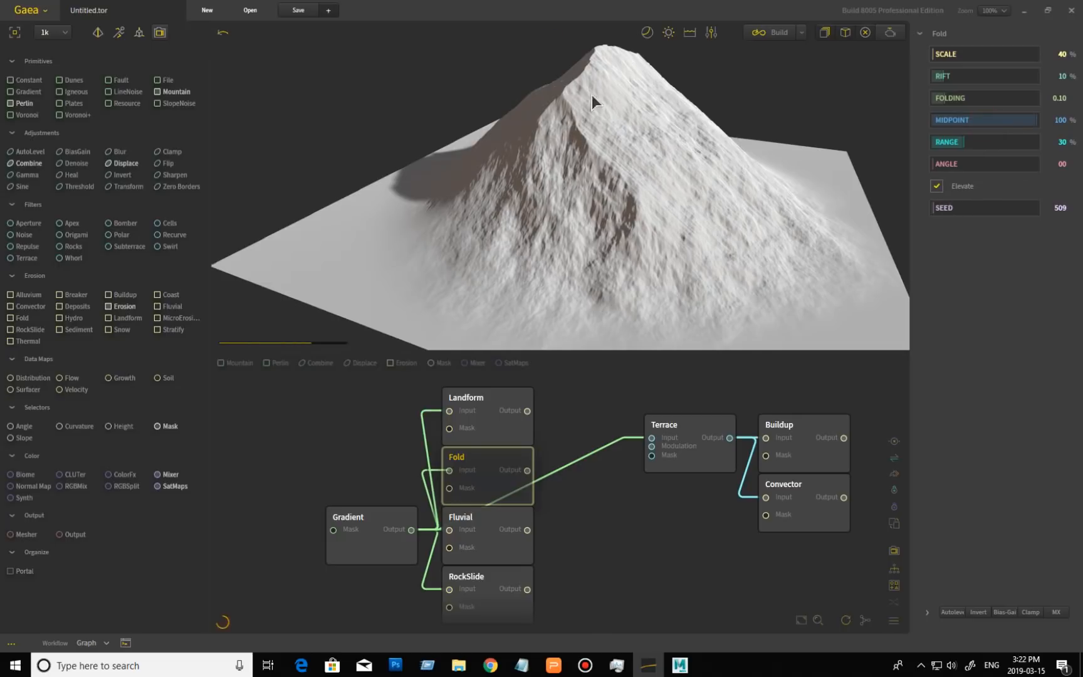
left_click_drag(659, 165, 578, 114)
scroll(677, 175, "down", 5)
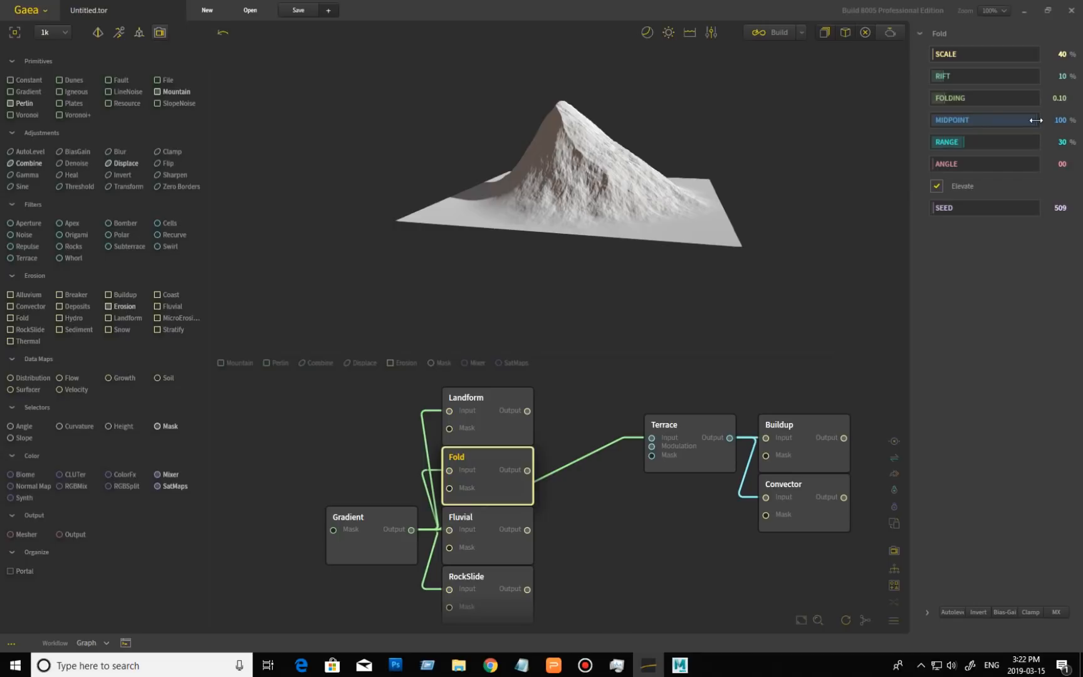
left_click_drag(1035, 120, 914, 123)
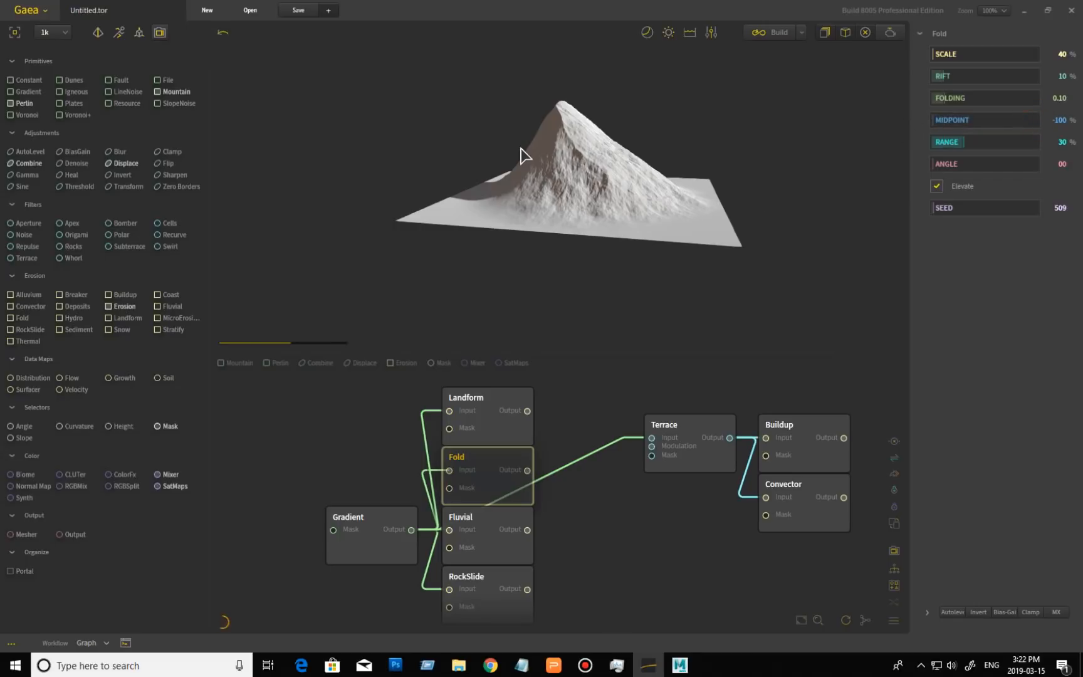
left_click_drag(629, 164, 583, 130)
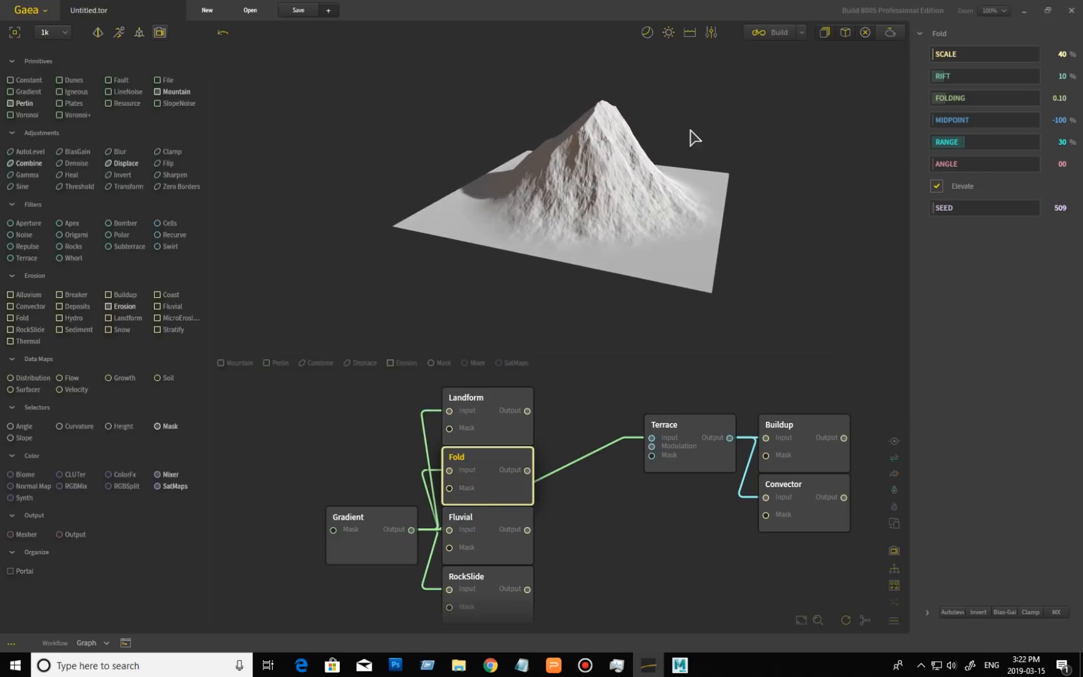
- Try the Fold node's Range at 19%, 13% and 59%, and view the mountain's peak from several sides
left_click(953, 143)
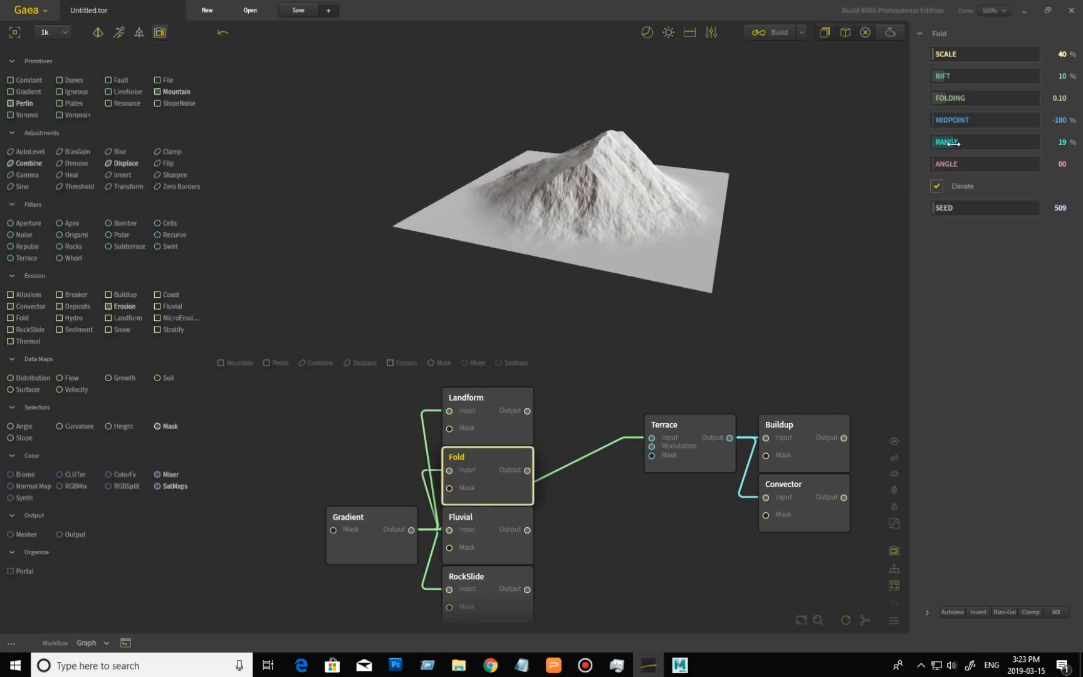
left_click(946, 144)
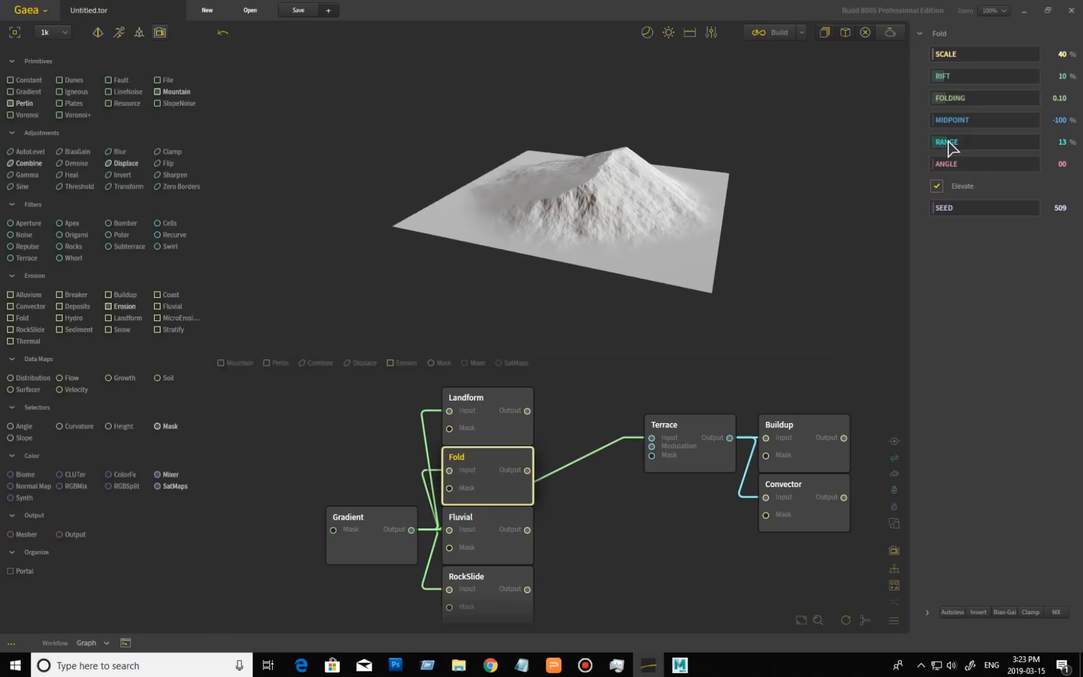
left_click_drag(947, 141, 993, 141)
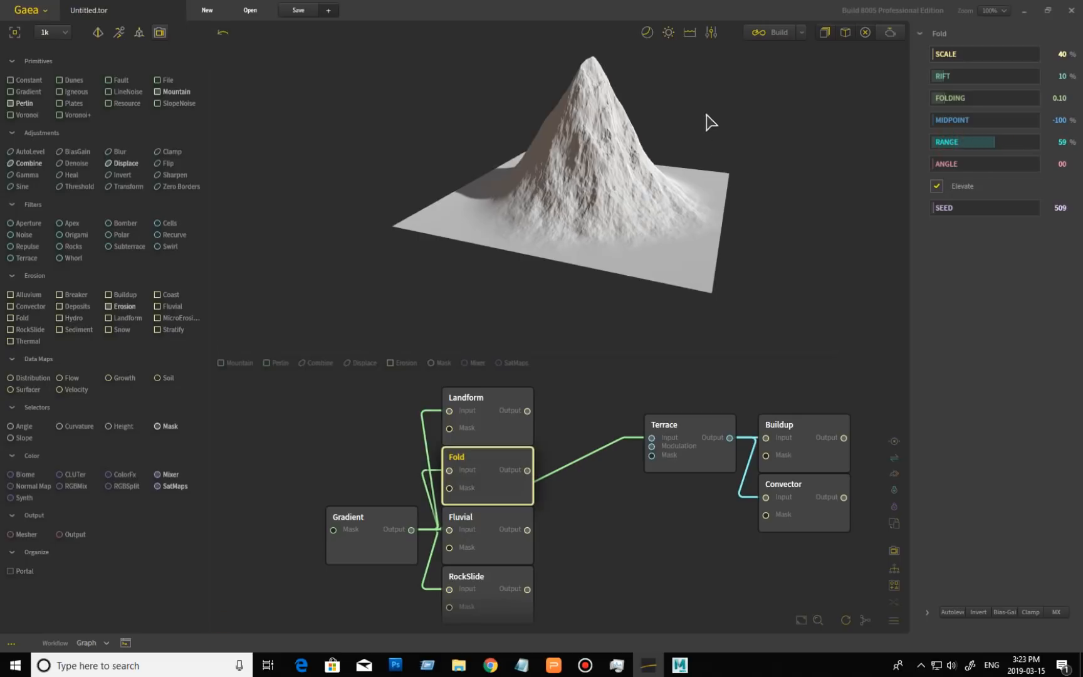
left_click_drag(593, 105, 665, 106)
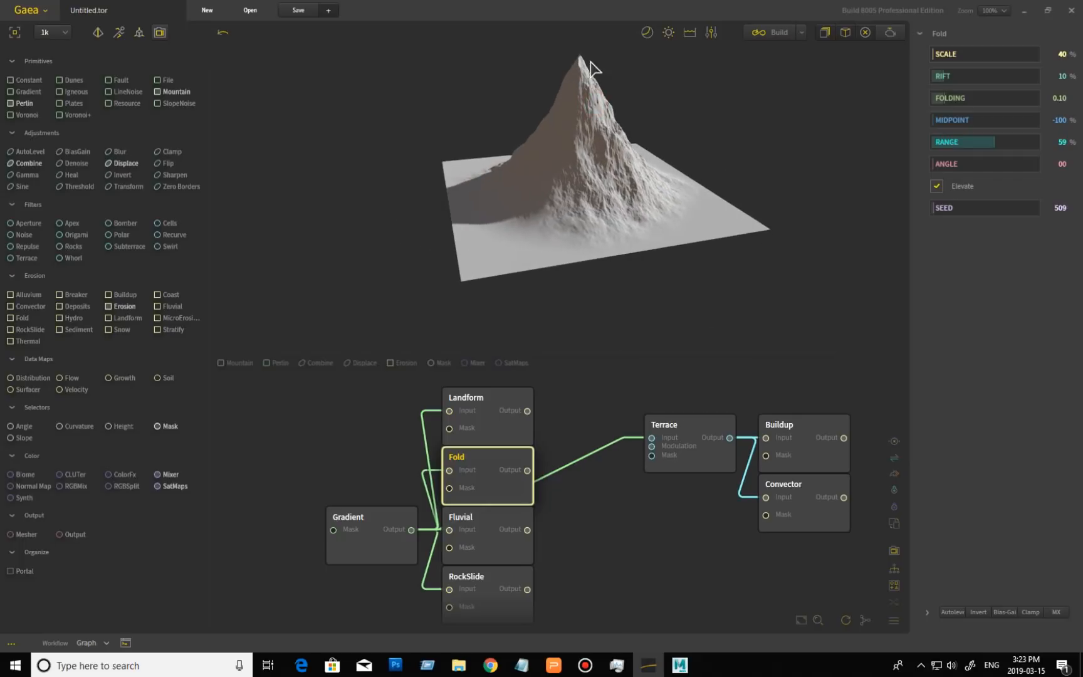
left_click_drag(777, 157, 689, 149)
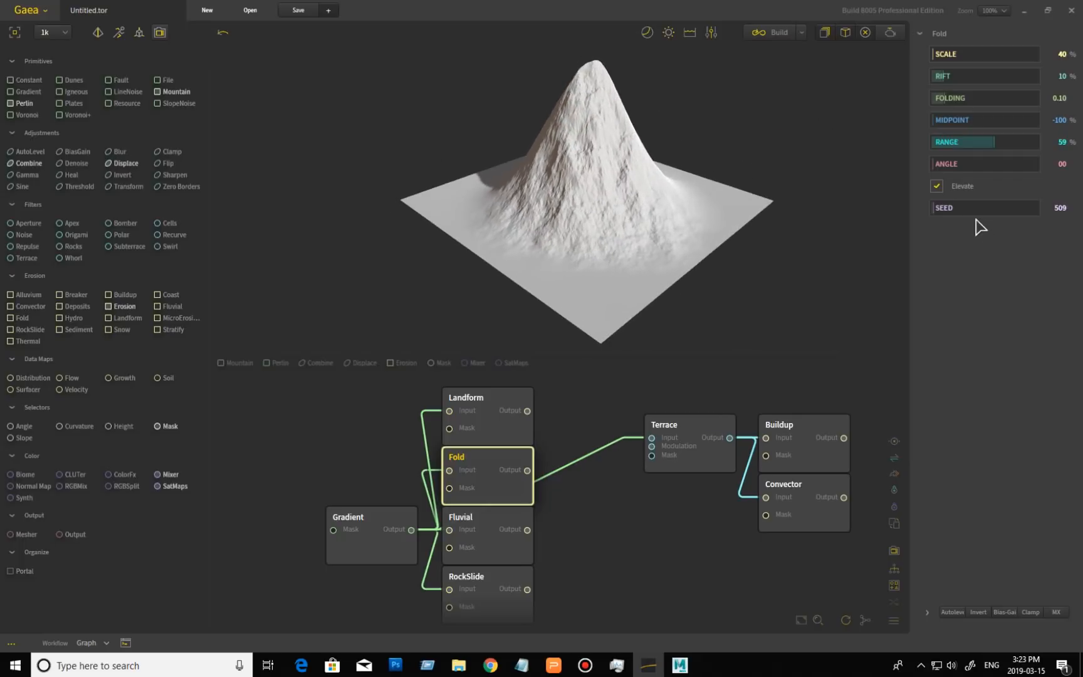
- Disable the Fold node's Elevate option, compare the mountain with the Gradient node's shape, and enable Elevate again
left_click(937, 186)
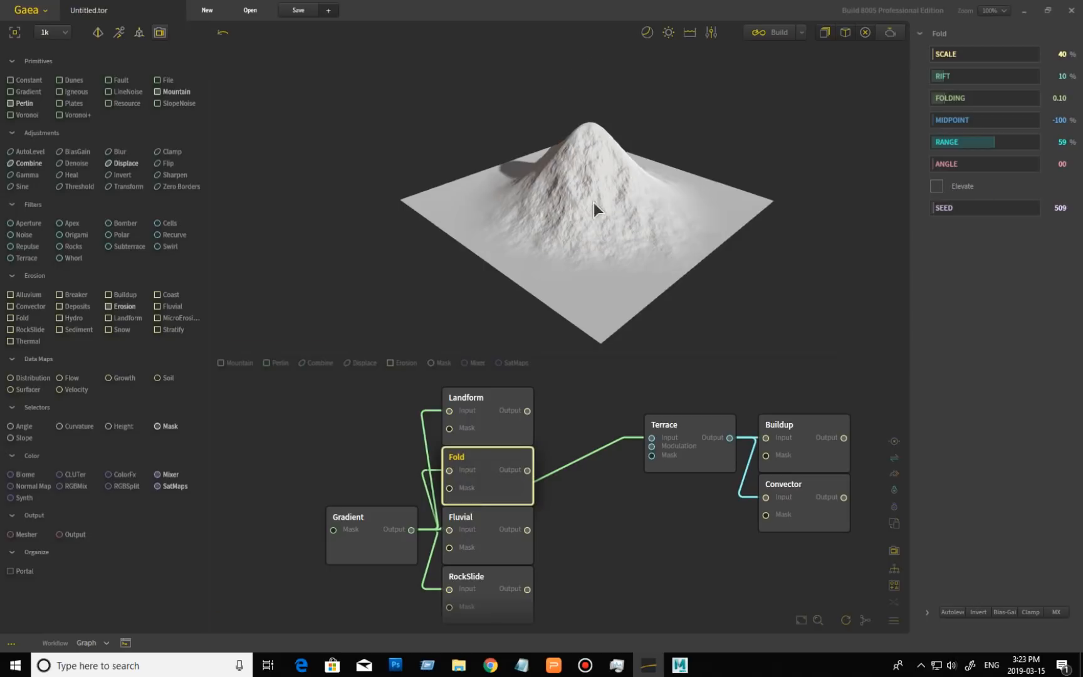
left_click(374, 531)
left_click(493, 463)
left_click(936, 186)
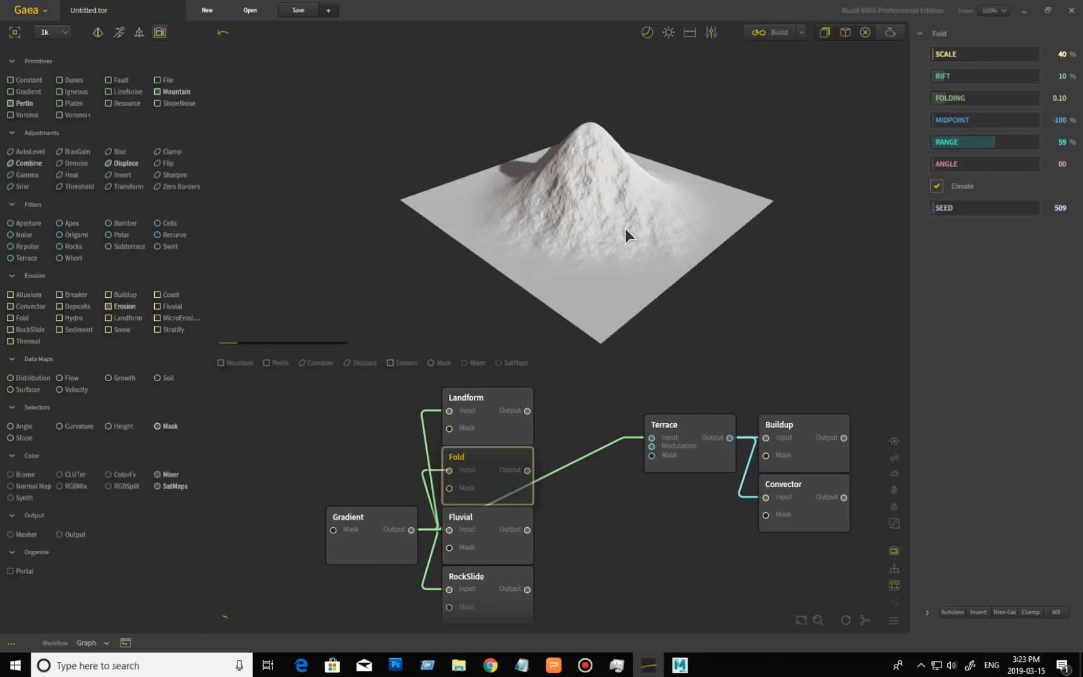
left_click_drag(584, 239, 702, 207)
- Lower the Fold node's Range through 46%, 31% and 13%, and raise it to 27%
left_click_drag(994, 144, 982, 145)
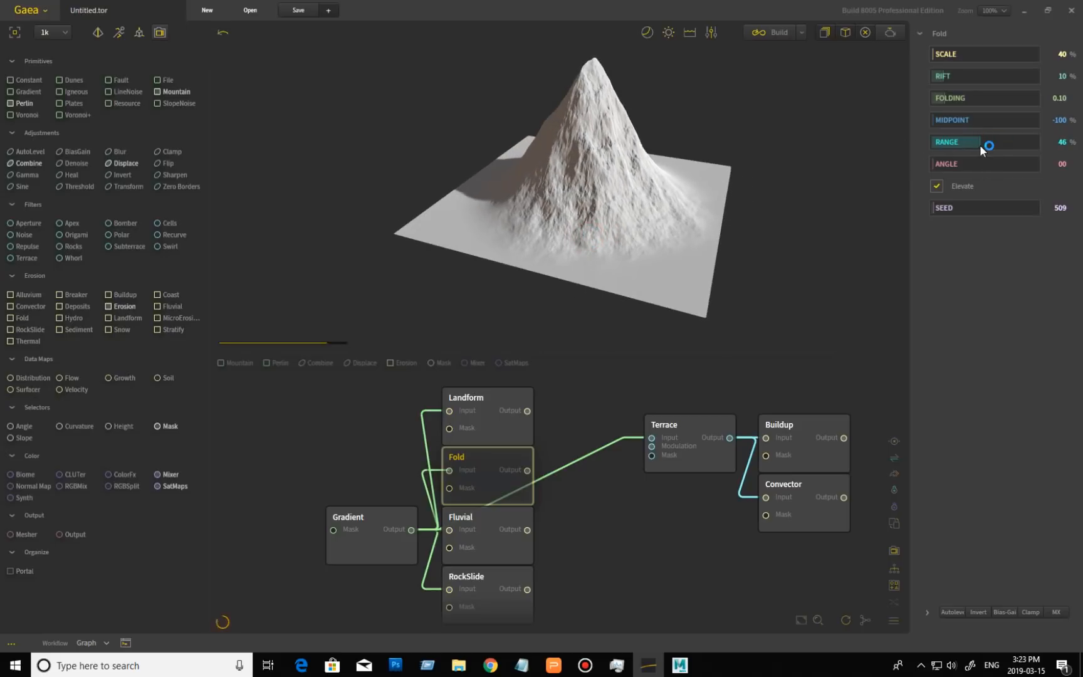
left_click_drag(978, 145, 965, 147)
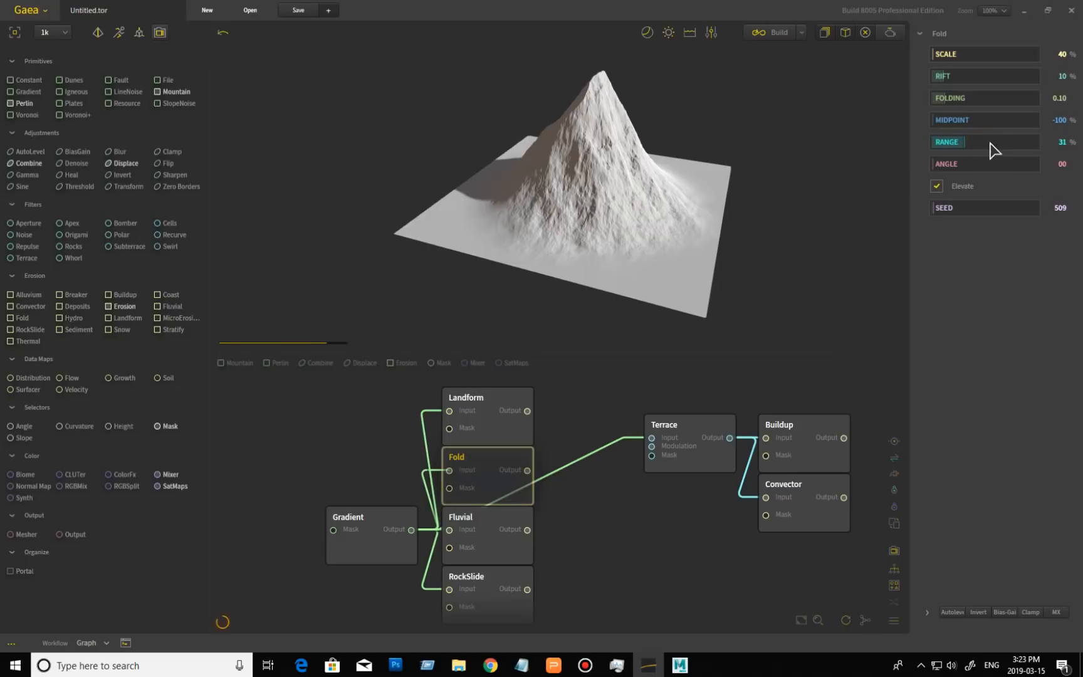
mouse_move(572, 148)
left_mouse_down()
mouse_move(590, 150)
mouse_move(570, 149)
left_mouse_up()
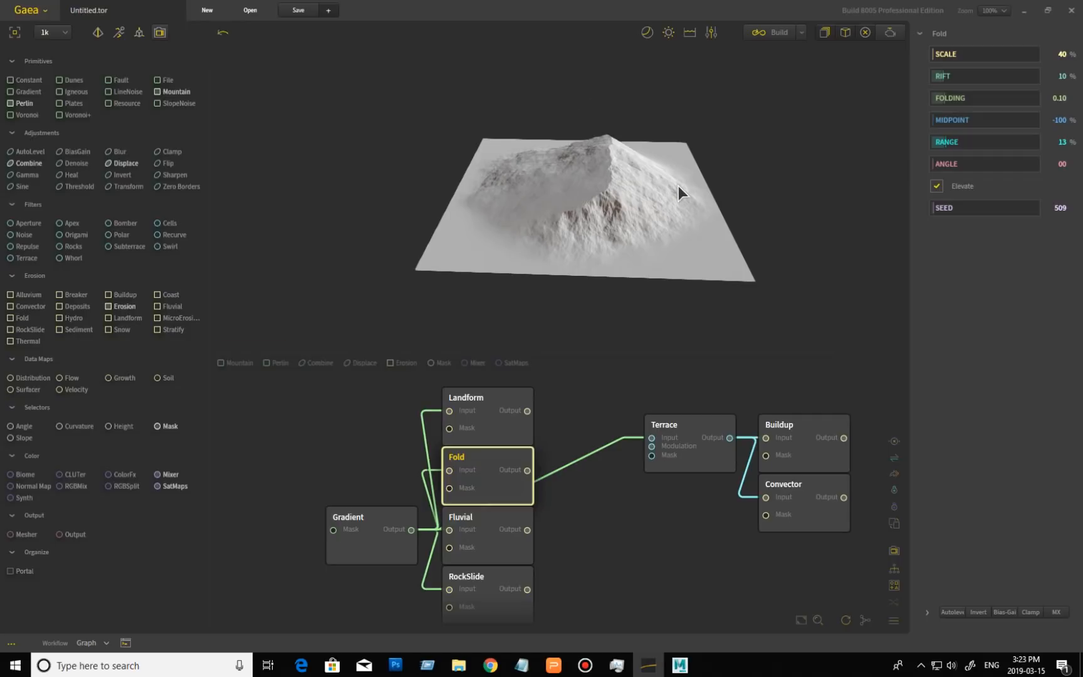
left_click(962, 141)
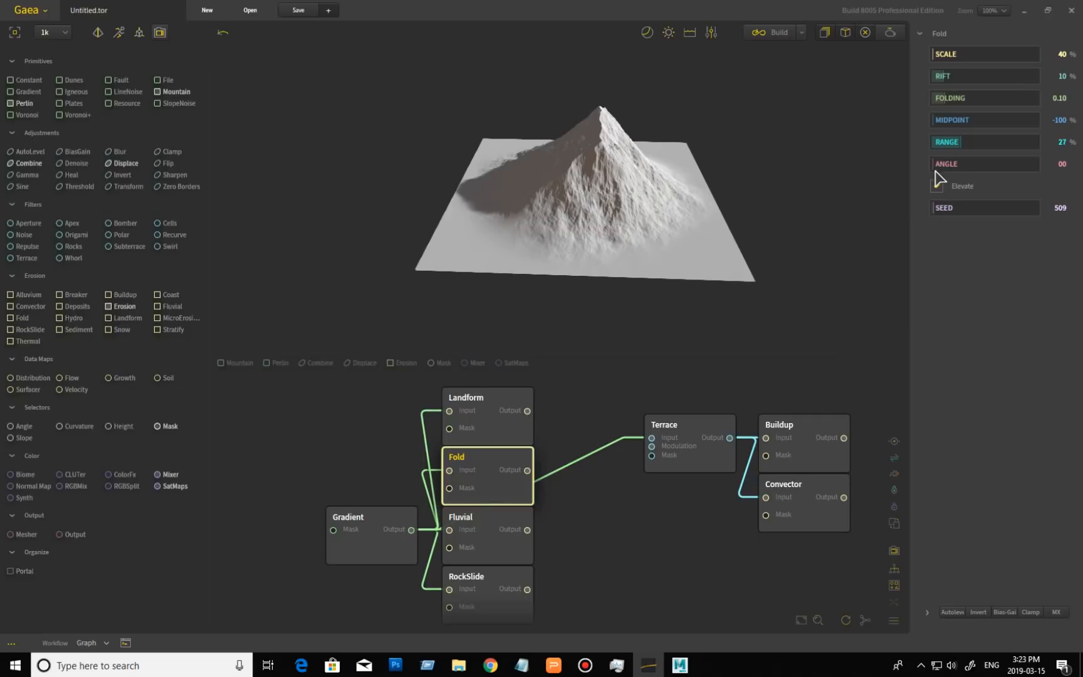
- Set the Fold node's Angle to 181 and then to 105, comparing the fold direction from several viewpoints
left_click_drag(943, 164, 984, 166)
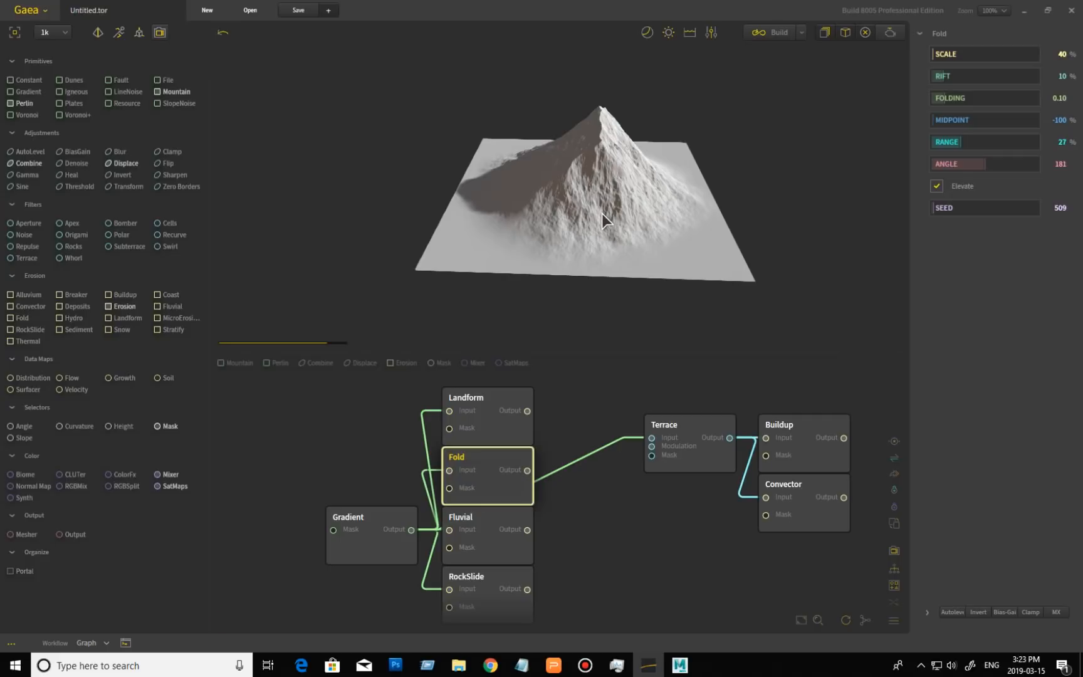
left_click_drag(678, 221, 695, 172)
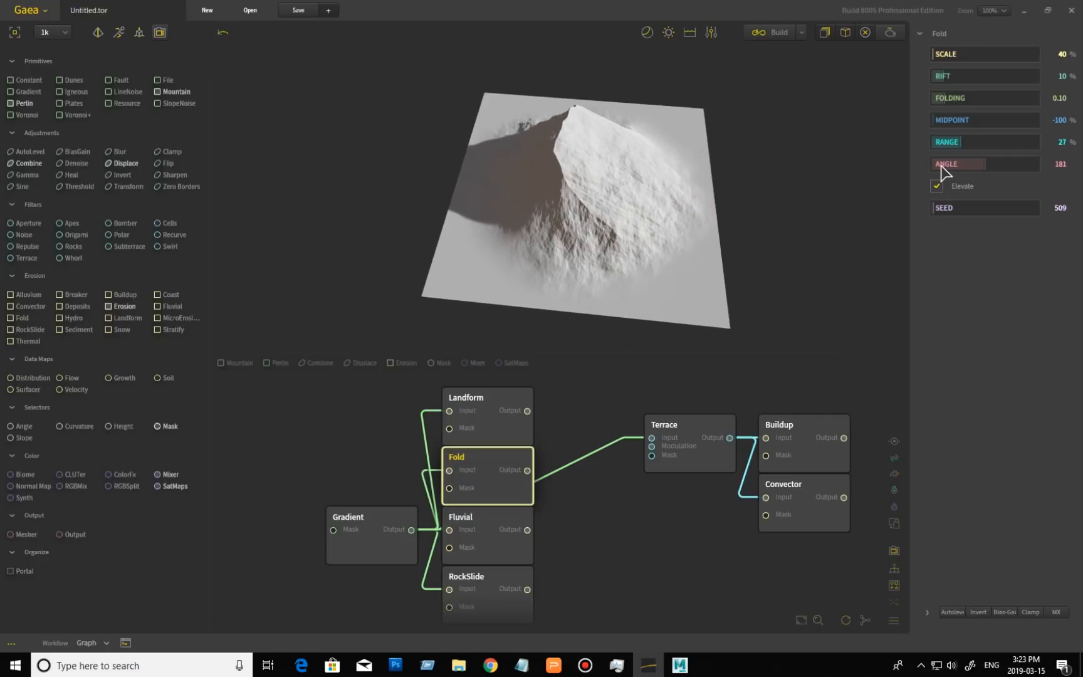
left_click(964, 164)
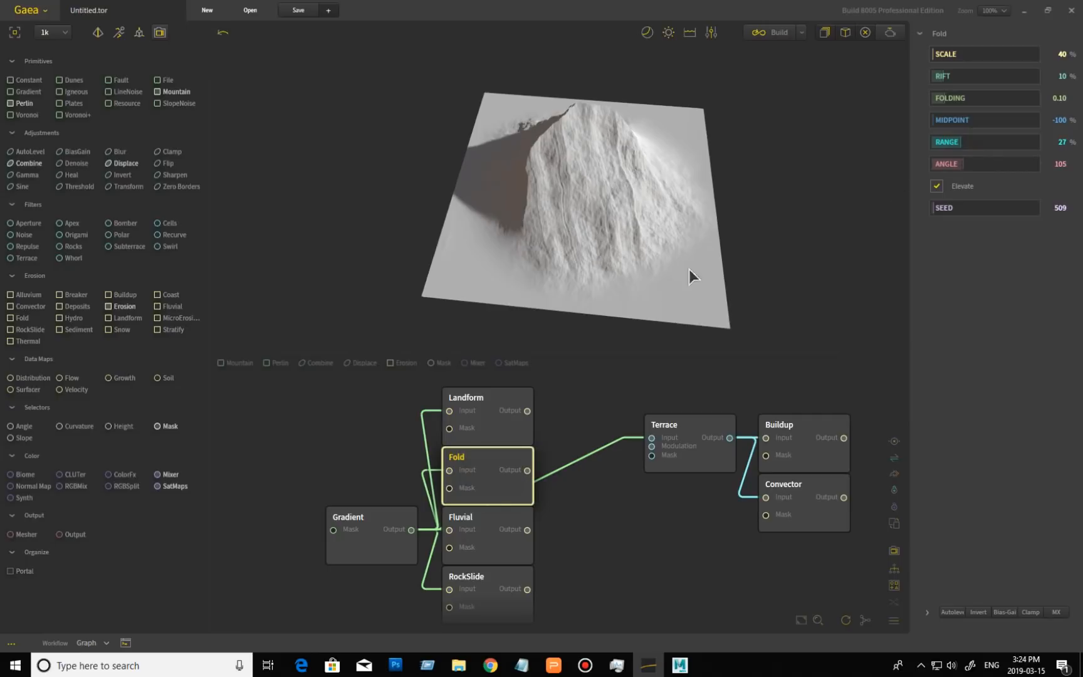
left_click_drag(643, 237, 585, 154)
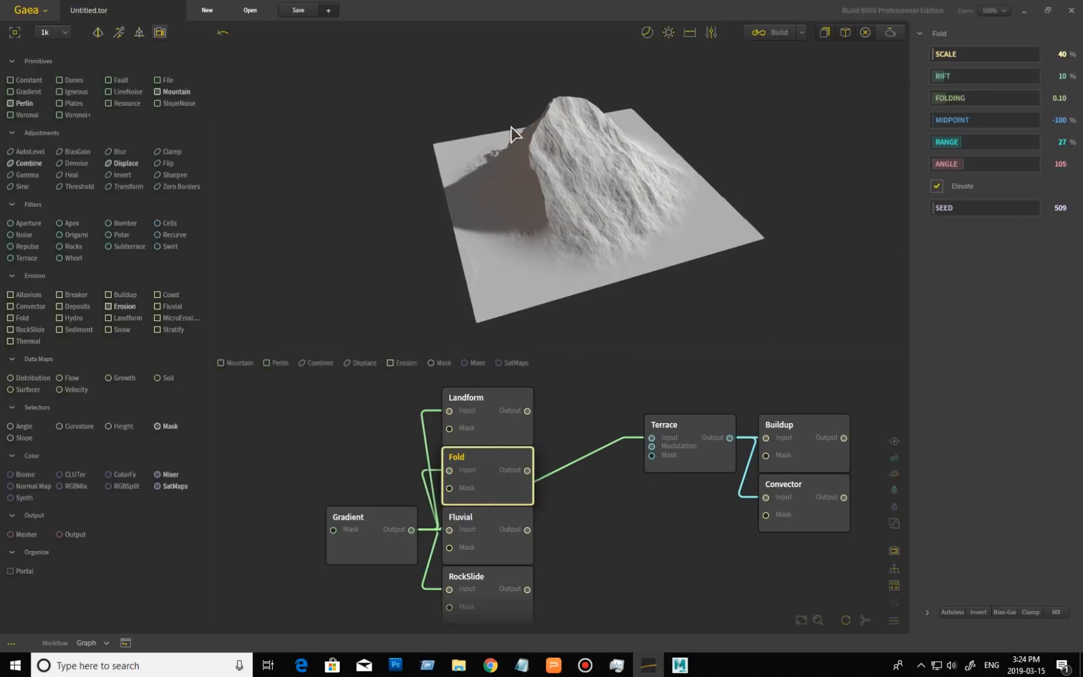
left_click_drag(595, 153, 576, 223)
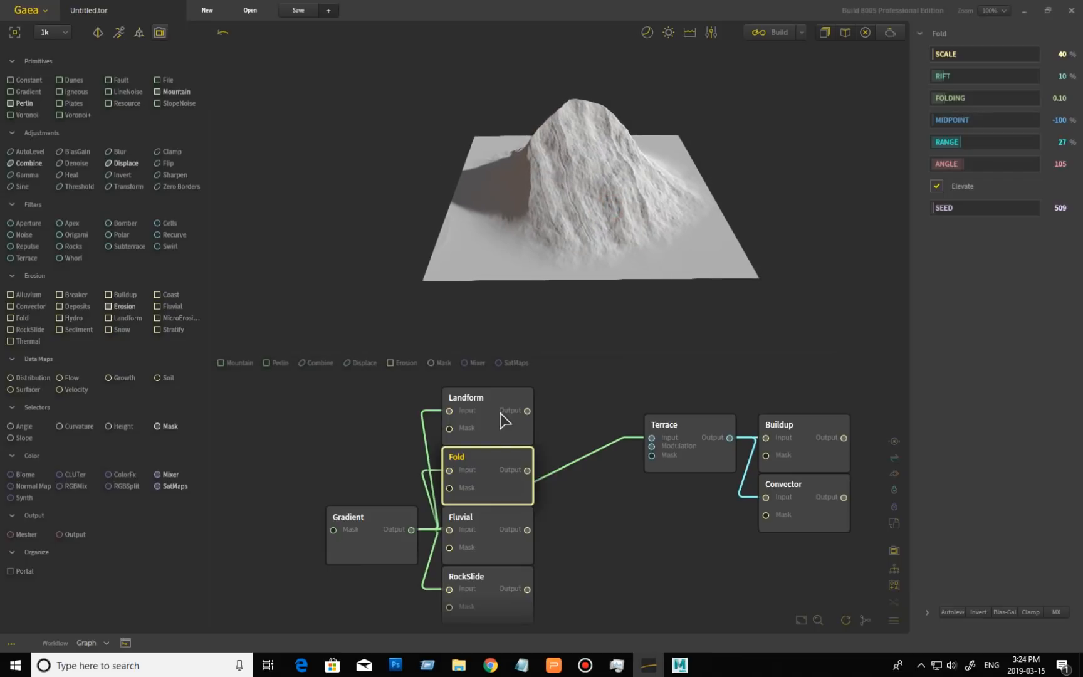
- Set the Fluvial node's Granularity to its maximum of 600, apply the erosion, and inspect the mountain's surface up close
left_click(501, 524)
mouse_move(655, 259)
left_mouse_down()
mouse_move(616, 229)
mouse_move(666, 194)
mouse_move(657, 210)
mouse_move(676, 181)
left_mouse_up()
scroll(614, 227, "up", 5)
scroll(612, 219, "down", 3)
scroll(663, 201, "down", 2)
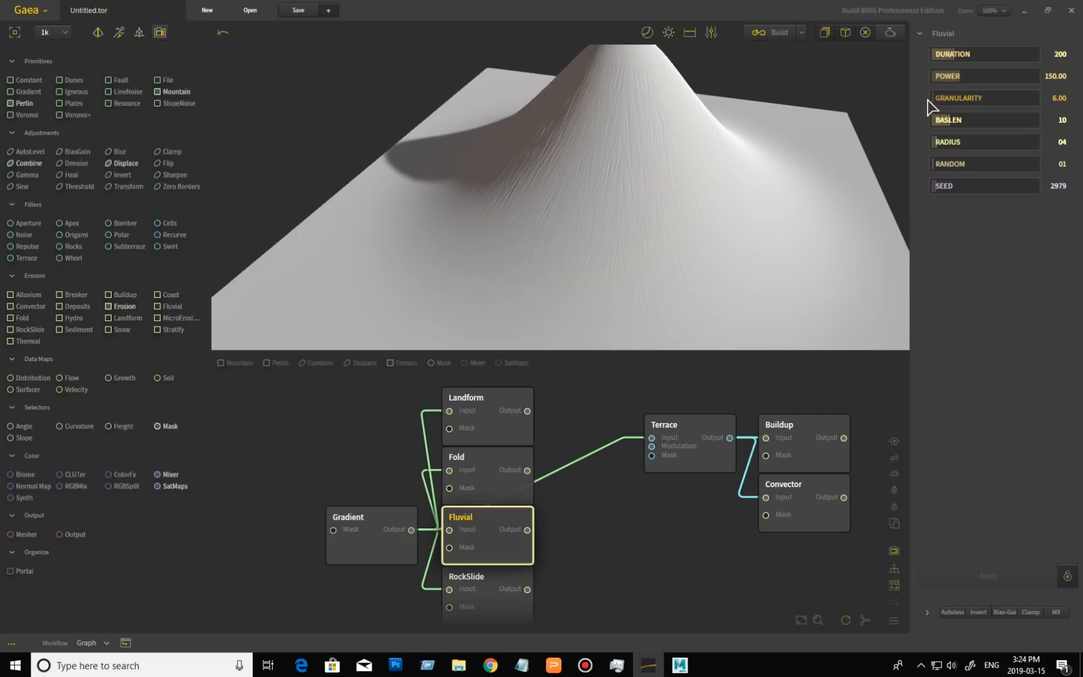
left_click_drag(932, 98, 1044, 99)
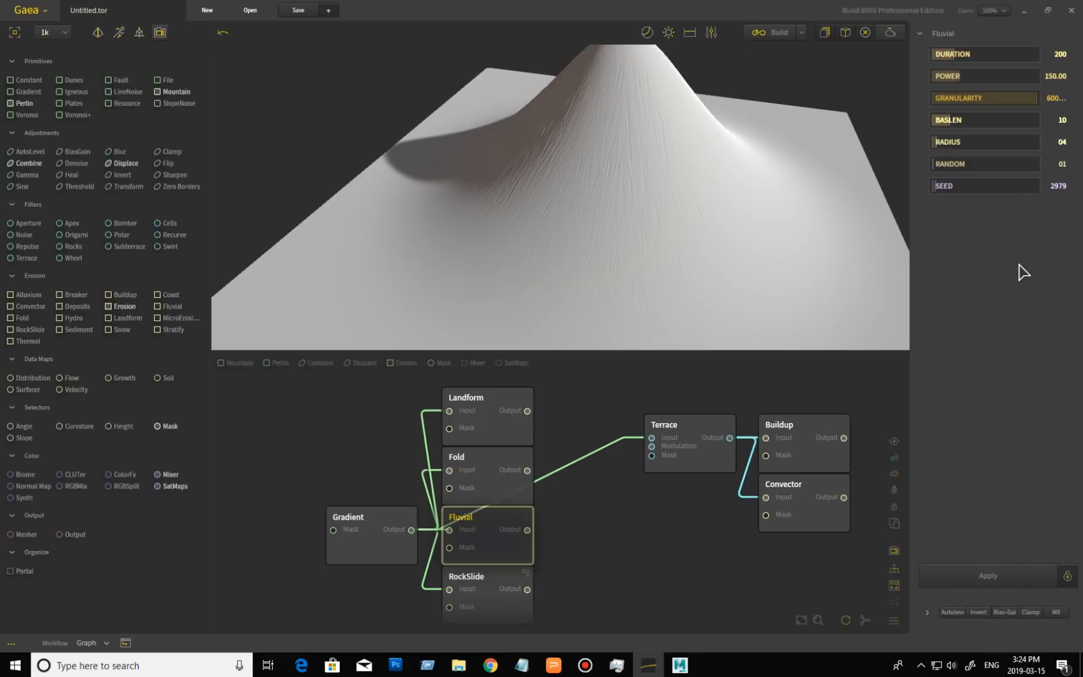
left_click(1022, 574)
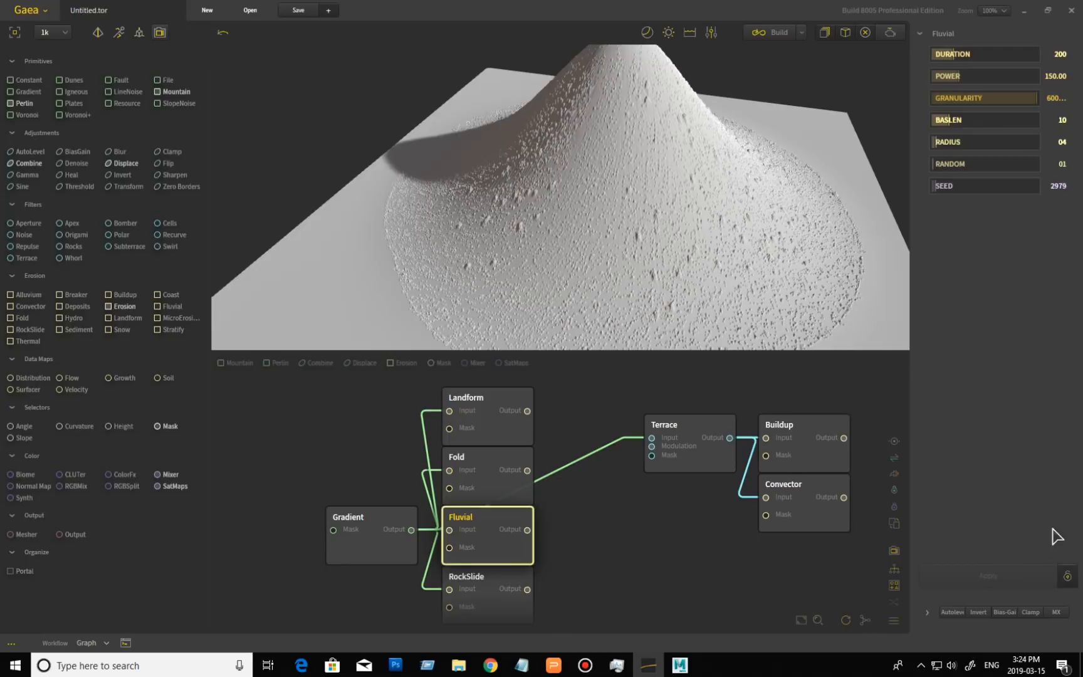
left_click_drag(689, 230, 720, 227)
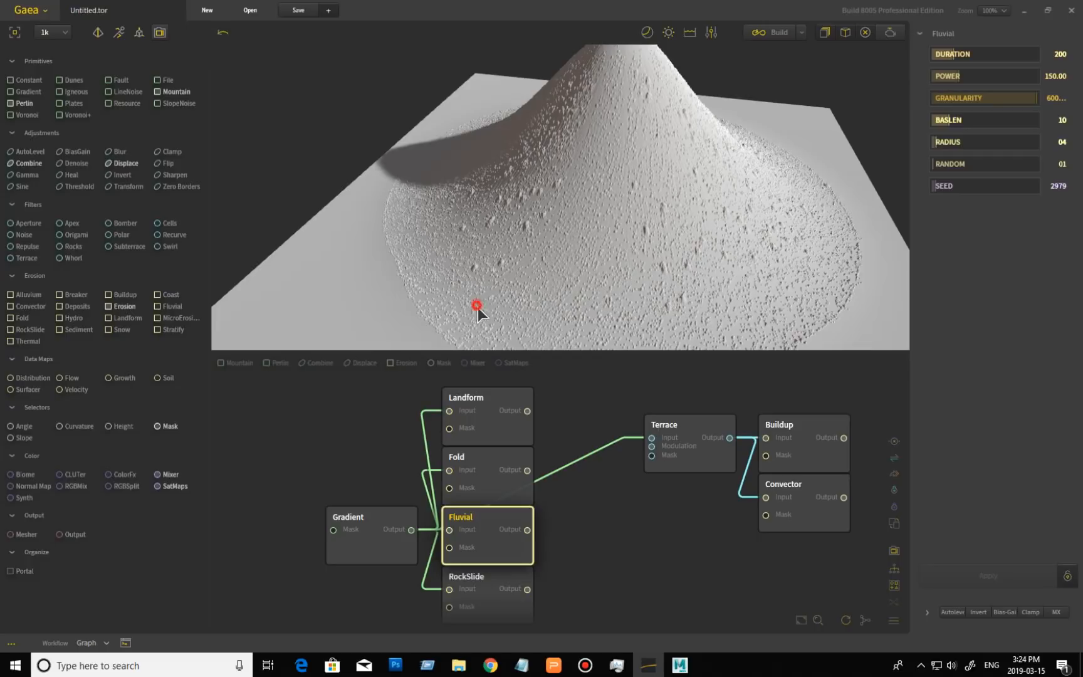
left_click_drag(479, 307, 458, 314)
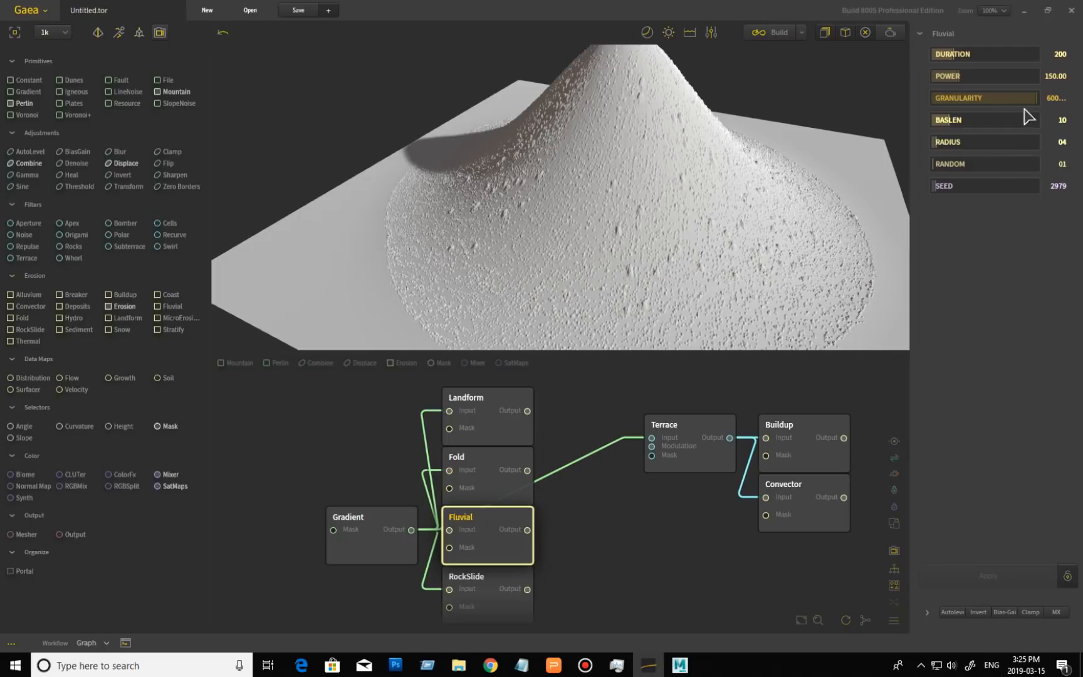
- Reset the Fluvial node's Granularity to its default of 6.00 and apply the erosion
right_click(988, 99)
left_click(856, 125)
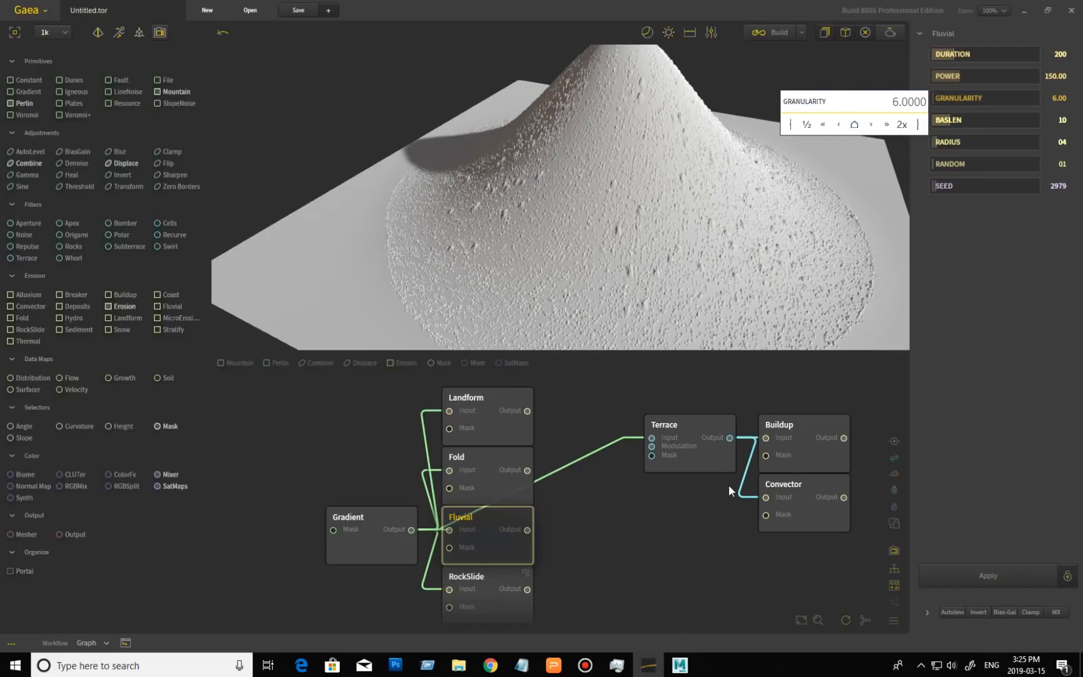
left_click(1030, 574)
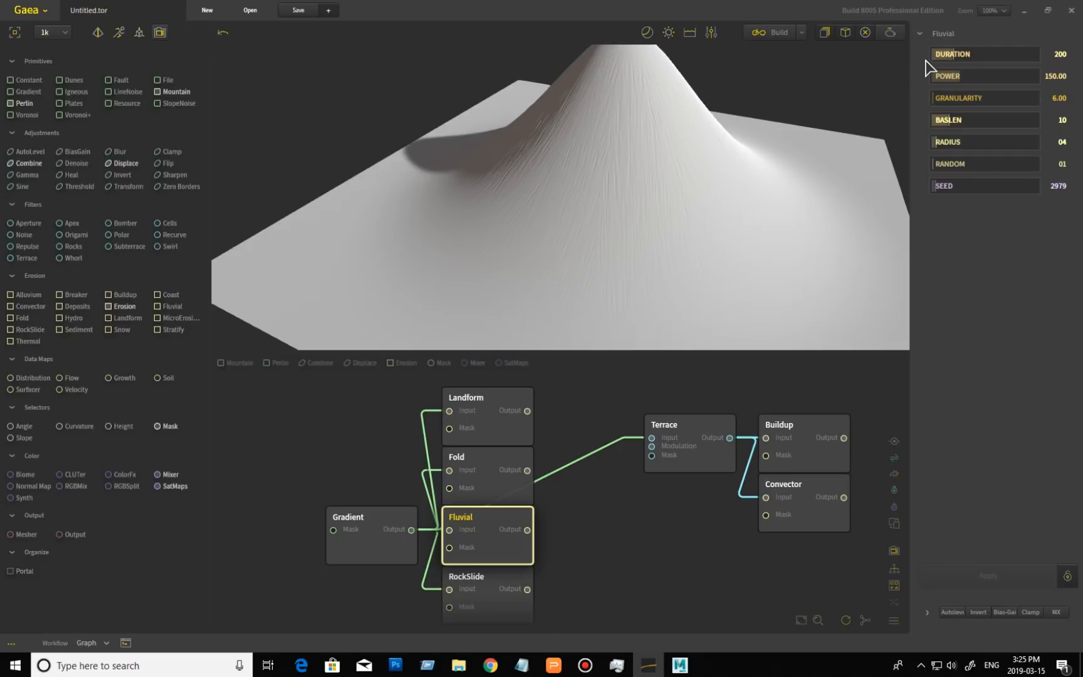
- Apply the Fluvial erosion with Duration at its maximum of 999, and again with Duration reset to its default of 200
left_click(1037, 56)
left_click(1007, 576)
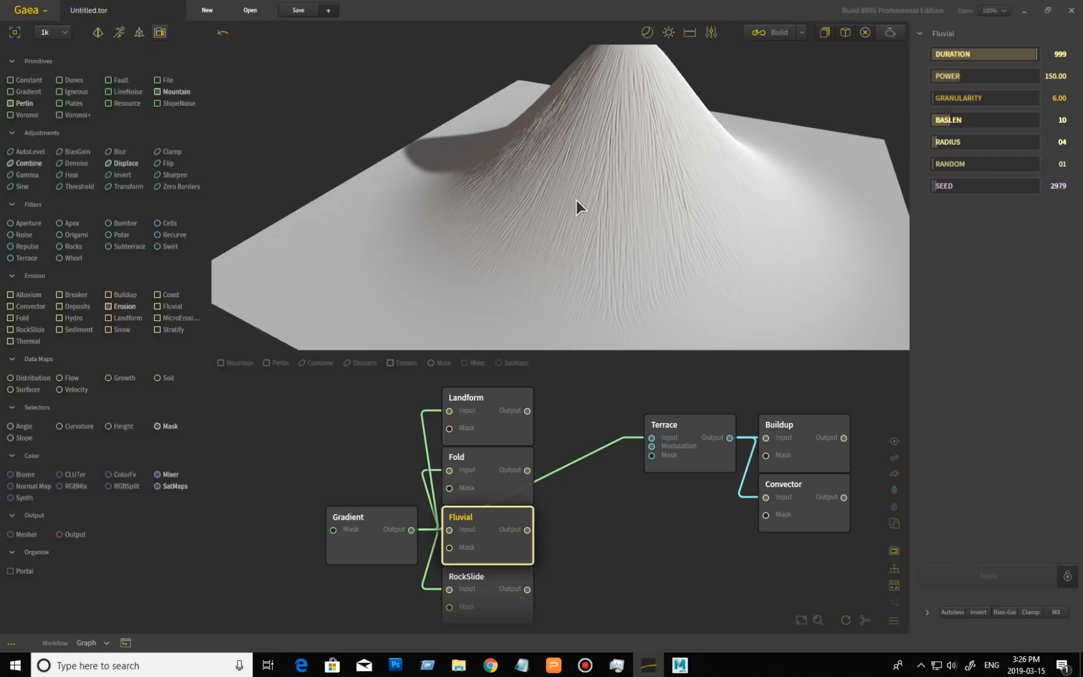
right_click(987, 56)
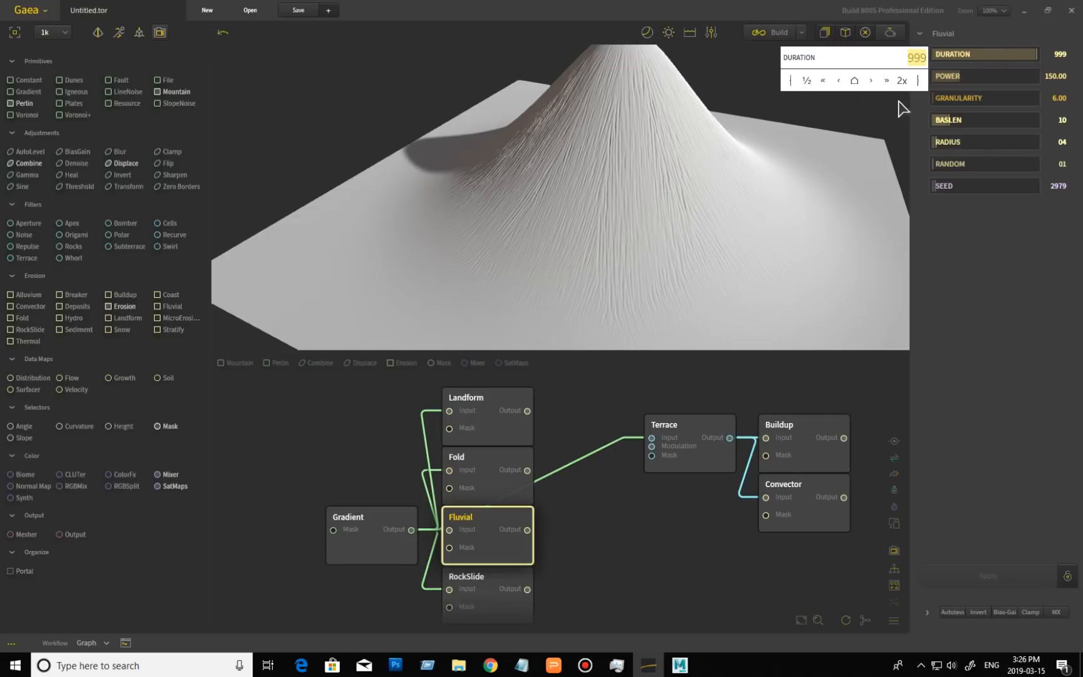
left_click(854, 81)
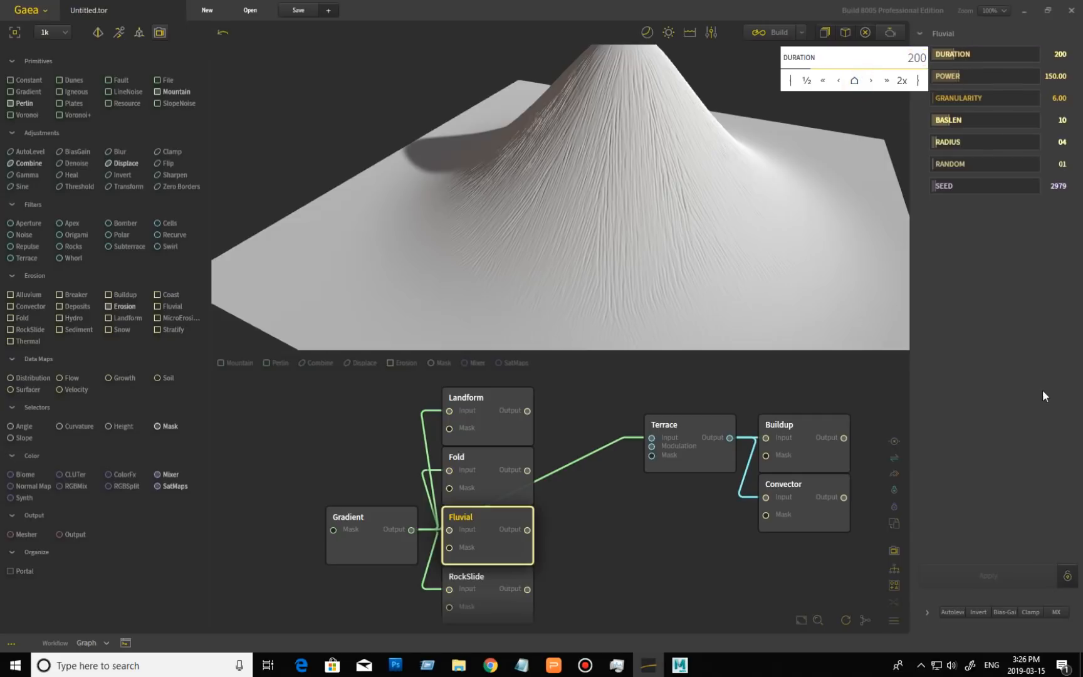
left_click(995, 579)
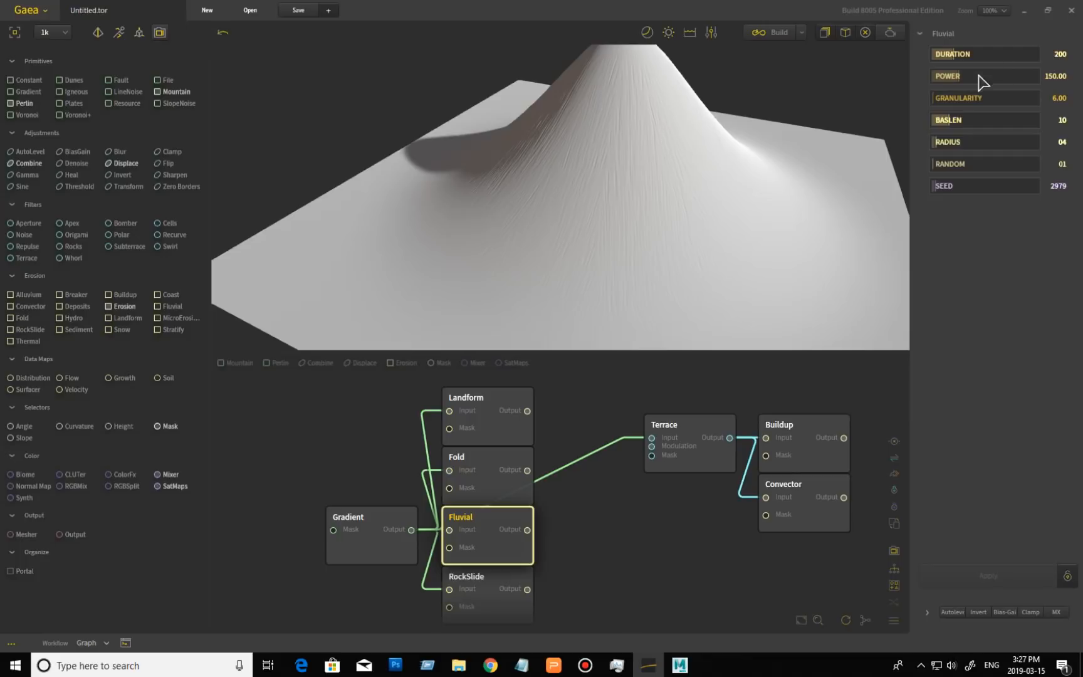
- Raise the Fluvial node's Power to its maximum of 600 and apply the erosion
left_click(1038, 77)
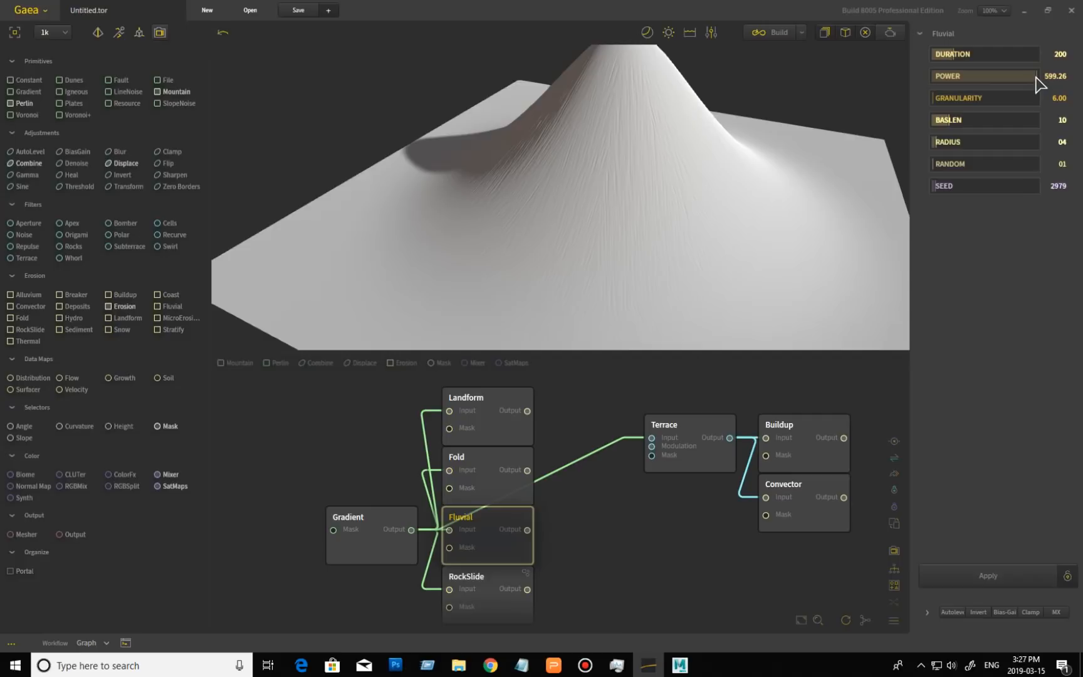
left_click_drag(1035, 75, 1065, 76)
left_click(995, 573)
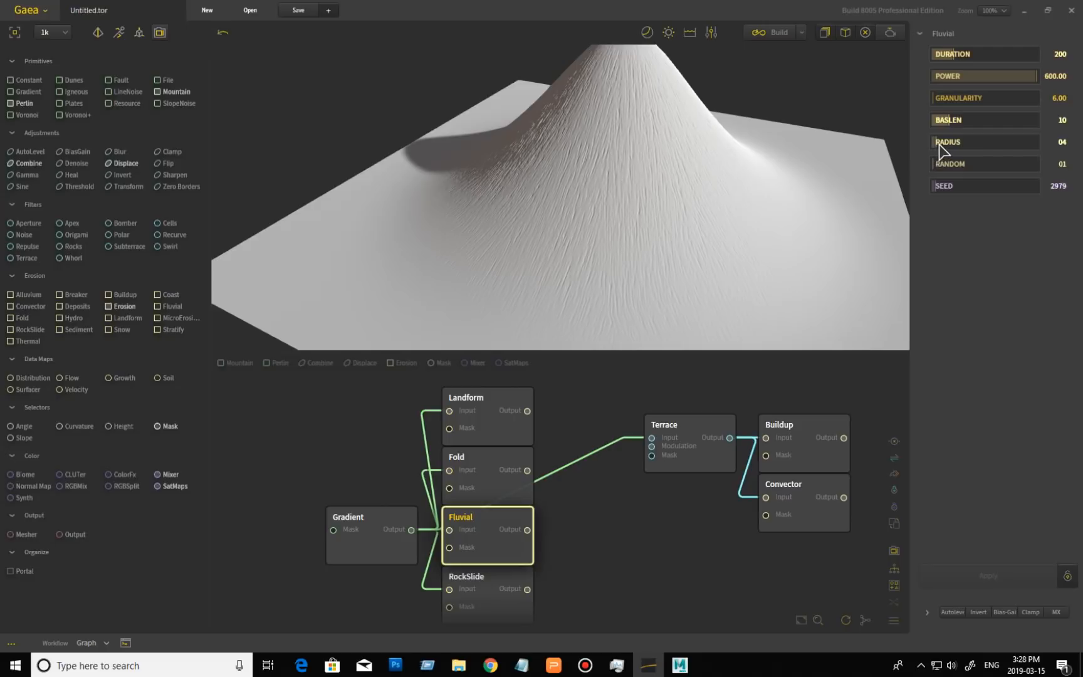
- Set the Fluvial node's Radius to 1, reset Power to its default of 150, and apply the erosion
left_click_drag(935, 145, 930, 144)
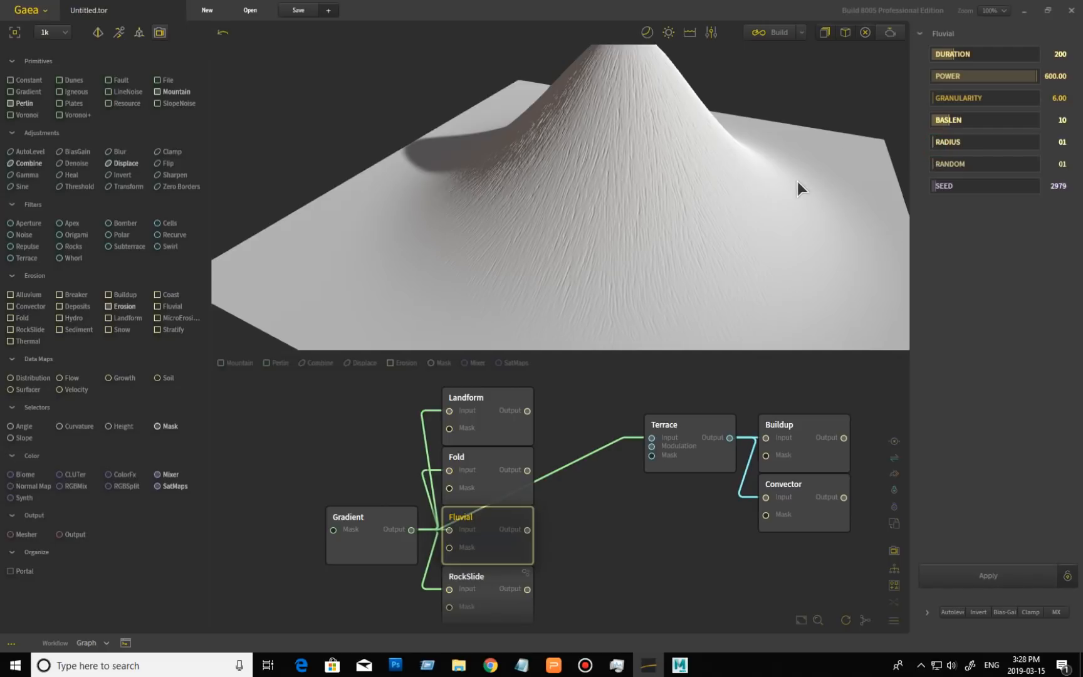
right_click(972, 75)
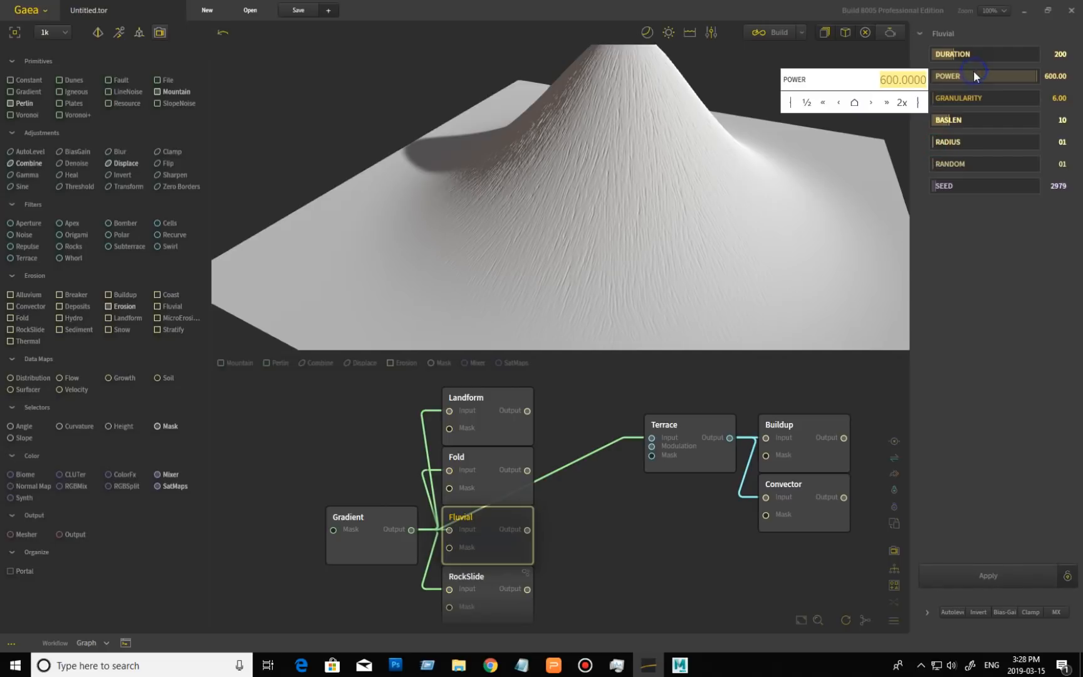
left_click(854, 102)
left_click(999, 581)
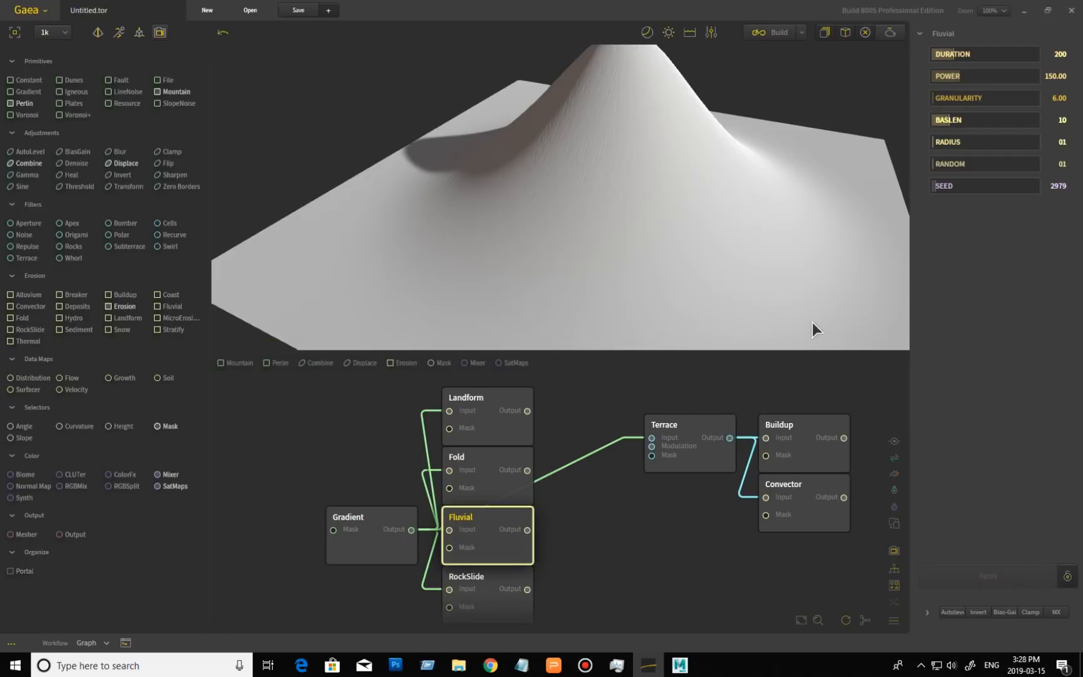
- Examine the fine erosion lines on the mountain's slope up close from several angles
scroll(609, 207, "up", 5)
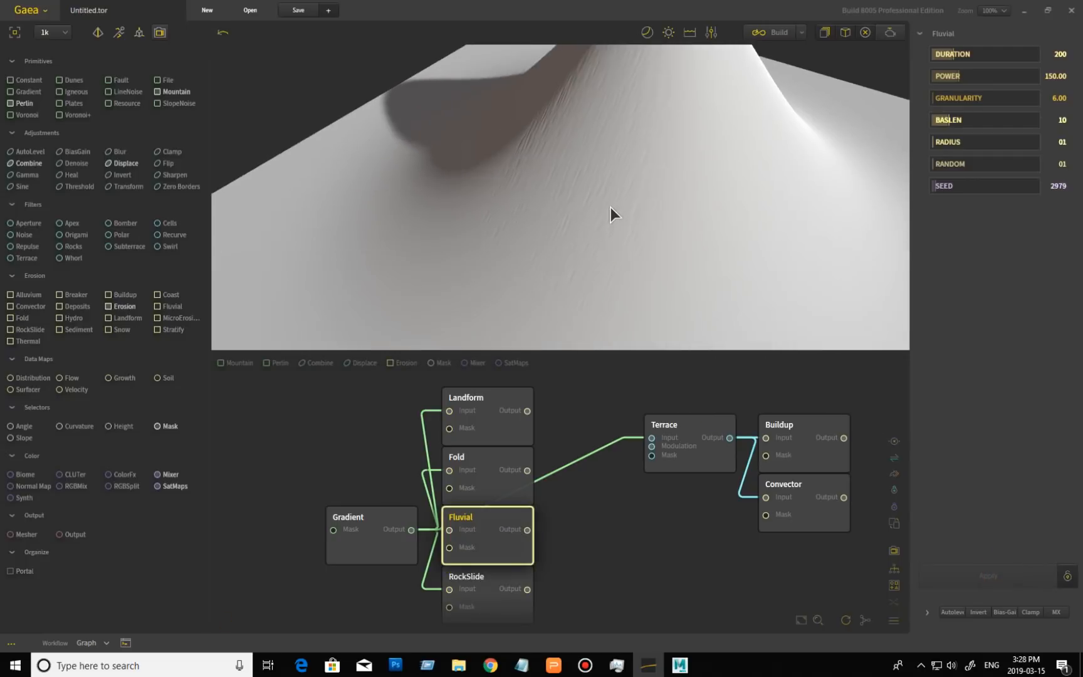
left_click_drag(681, 240, 518, 175)
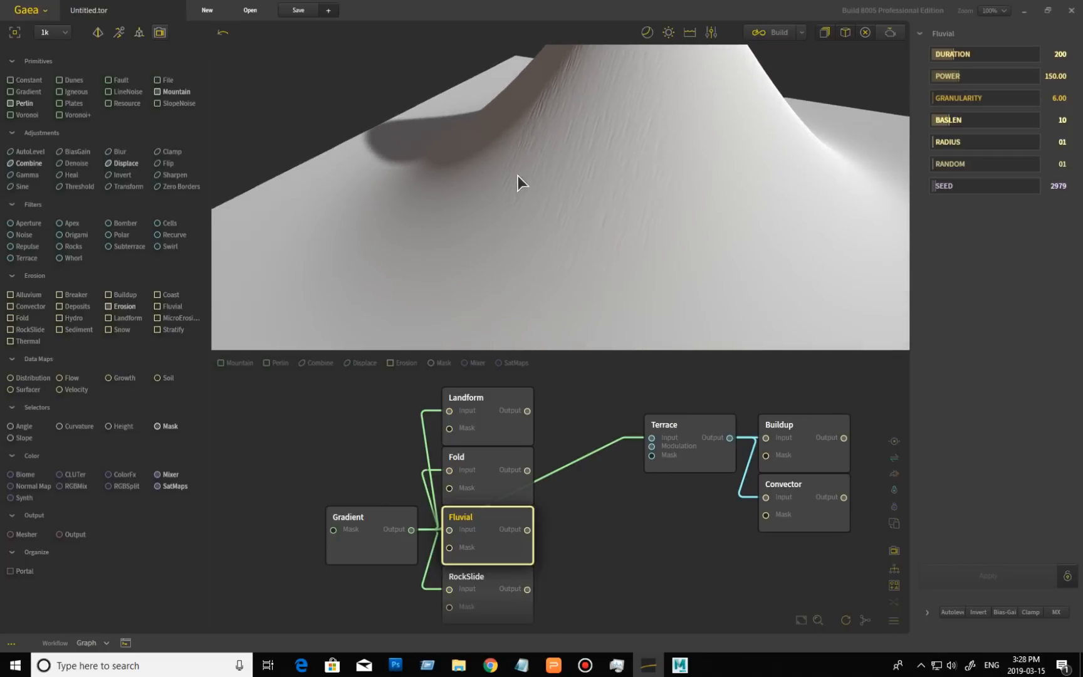
left_click_drag(609, 220, 641, 140)
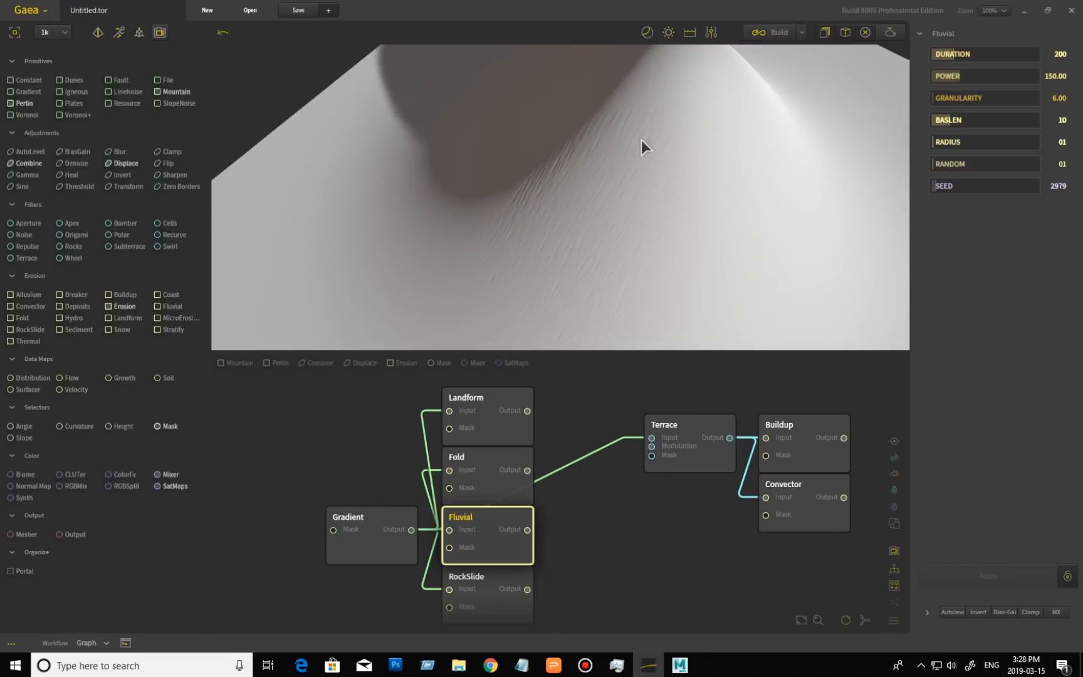
left_click_drag(659, 246, 591, 210)
left_click_drag(684, 151, 601, 163)
left_click_drag(627, 235, 543, 233)
left_click_drag(589, 252, 721, 226)
mouse_move(655, 226)
left_mouse_down()
mouse_move(618, 199)
mouse_move(662, 240)
left_mouse_up()
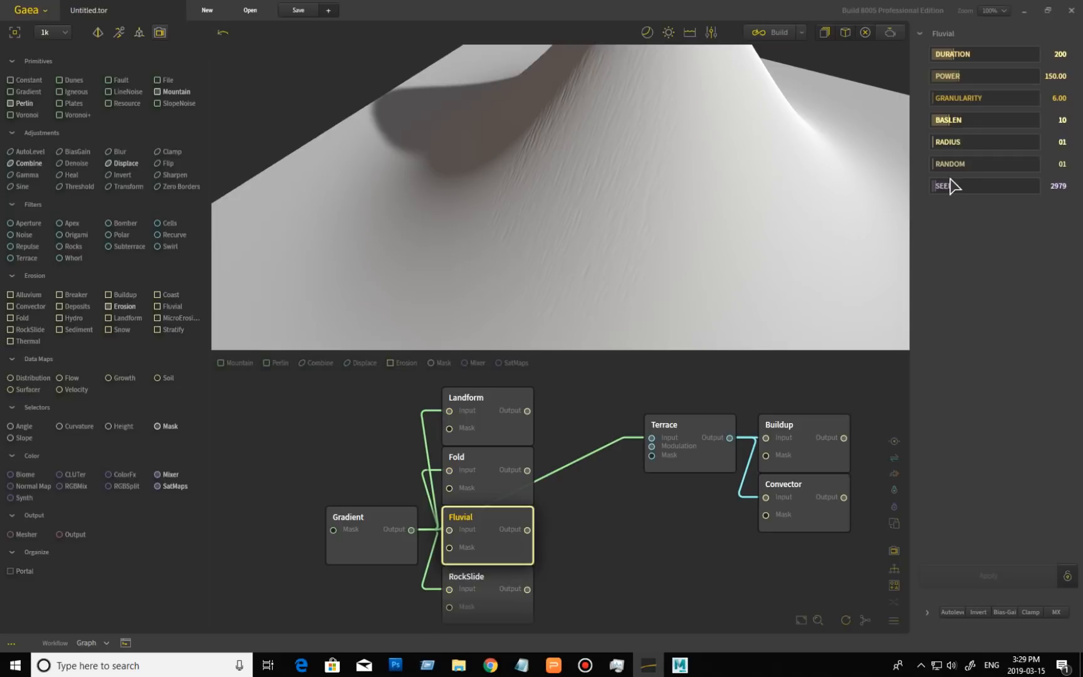
- Set the Fluvial node's Radius to 41, apply the erosion, and inspect the channels on the mountain from several angles
left_click(974, 144)
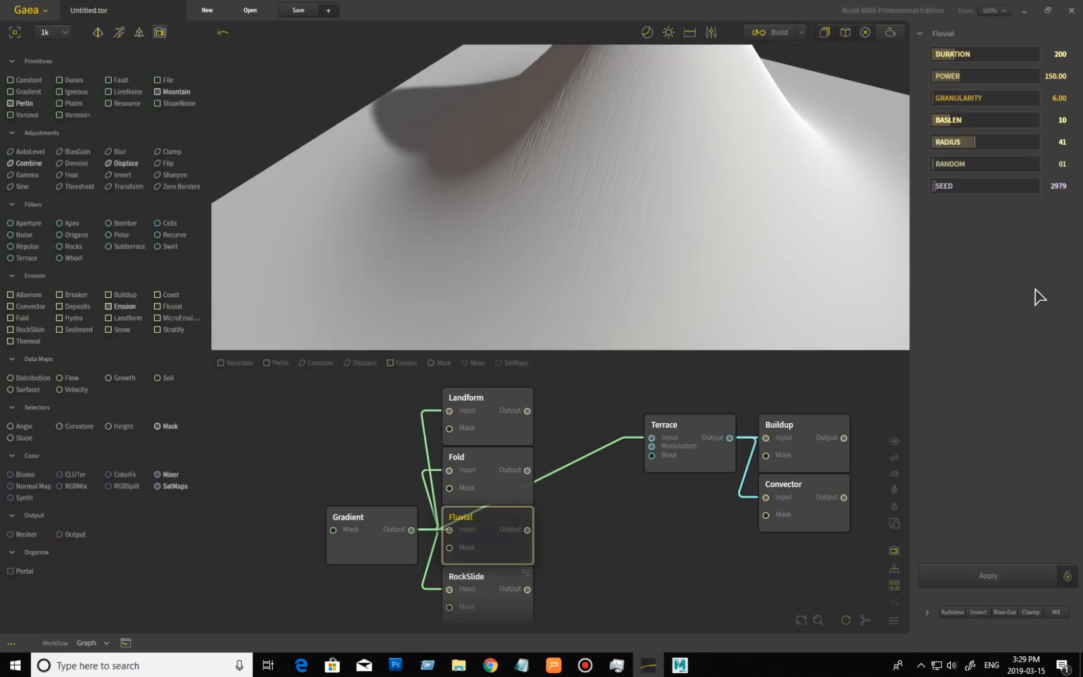
left_click(1012, 575)
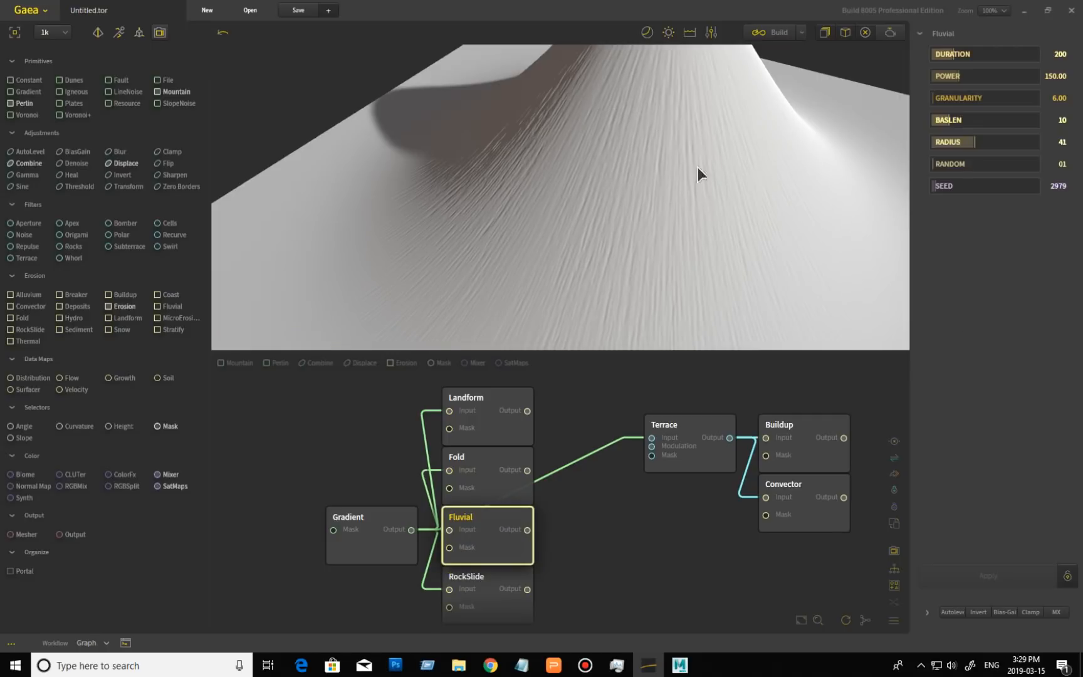
mouse_move(837, 235)
left_mouse_down()
mouse_move(788, 255)
mouse_move(695, 264)
mouse_move(829, 244)
left_mouse_up()
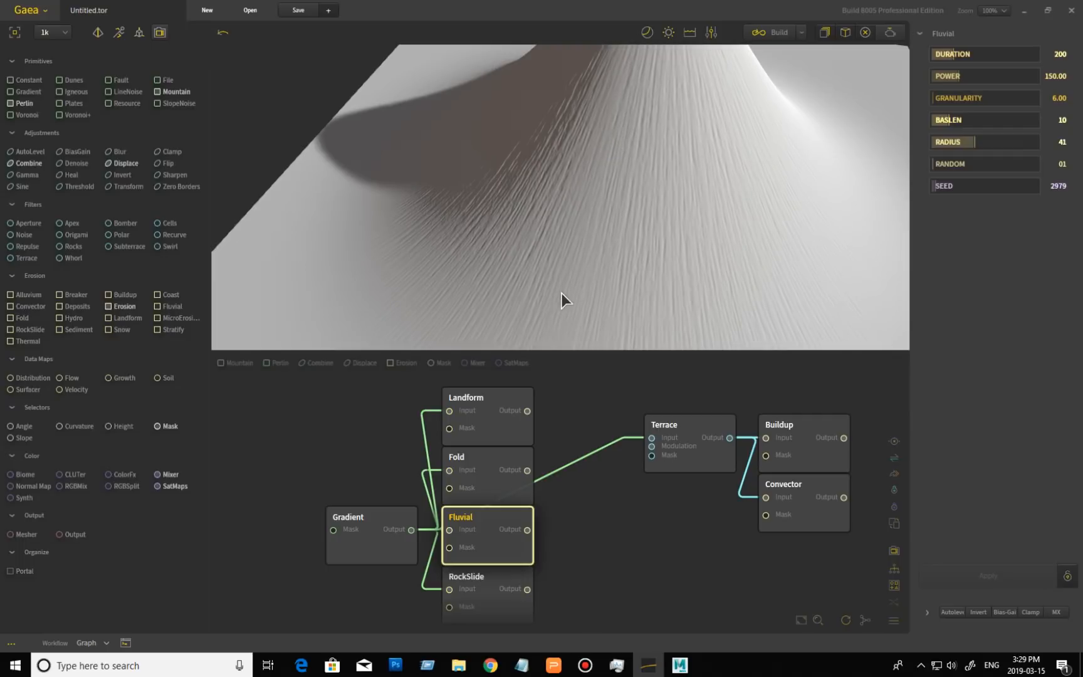
left_click_drag(697, 270, 535, 159)
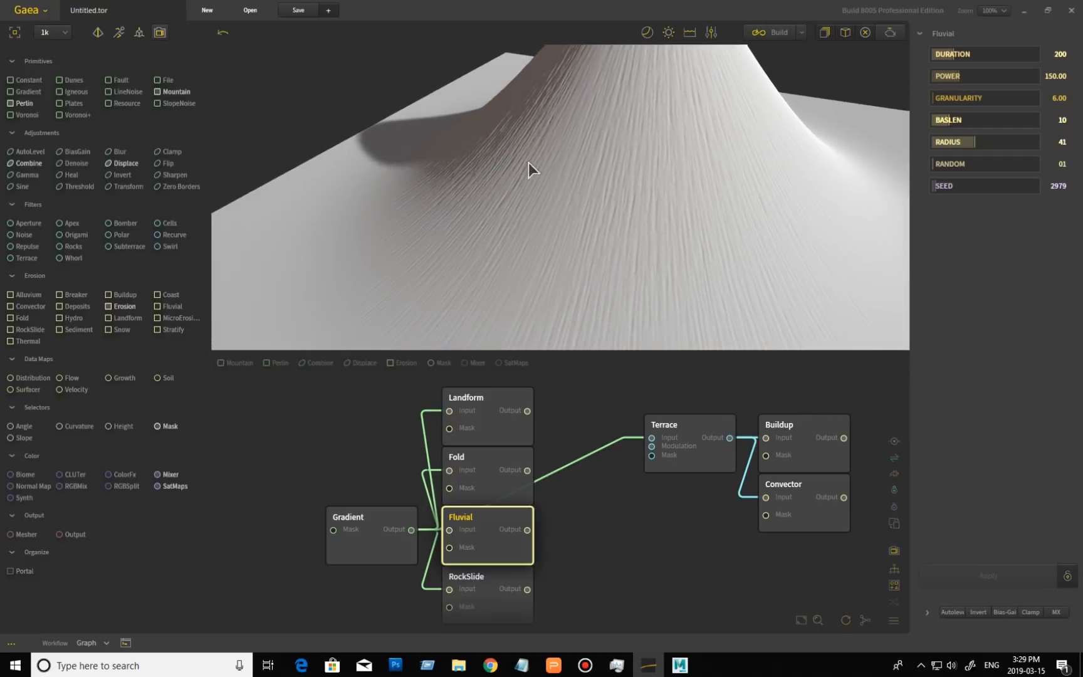
left_click_drag(622, 188, 571, 209)
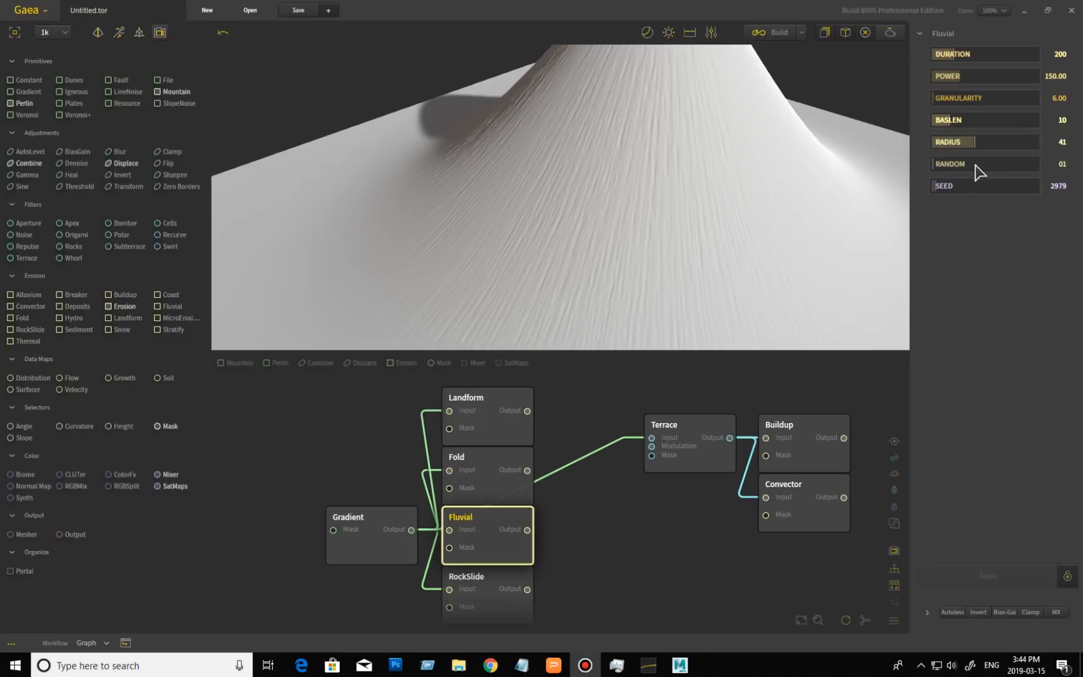
- Raise the Fluvial node's Random to its maximum of 1000, apply the erosion, and inspect the mountain's surface from several angles
left_click_drag(943, 172, 1071, 168)
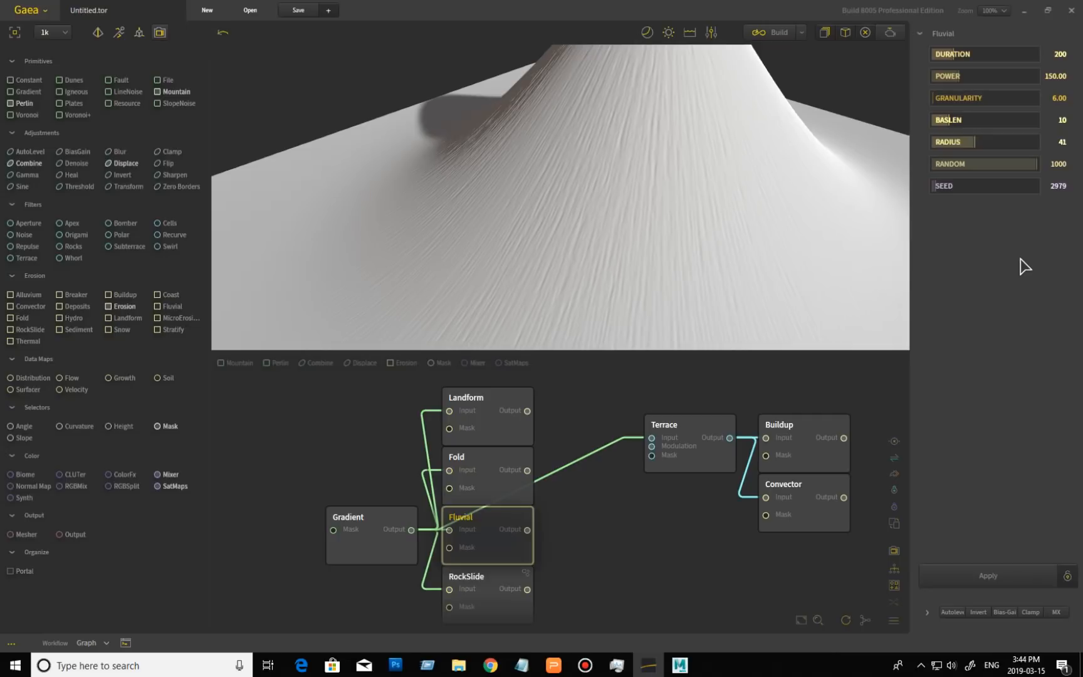
left_click(1011, 576)
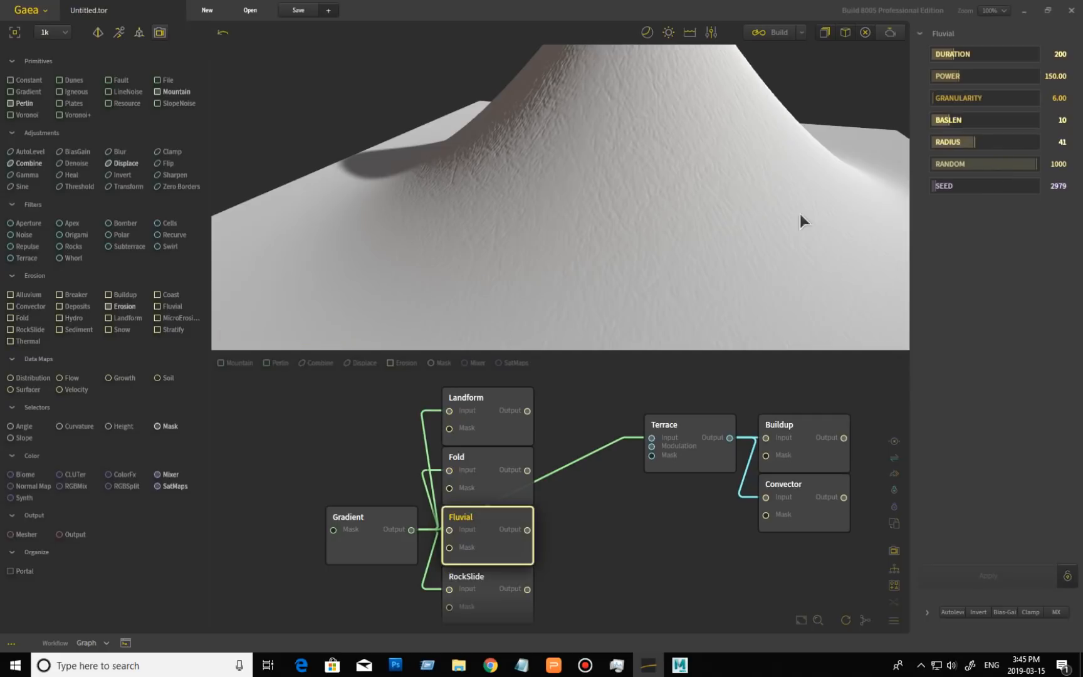
left_click_drag(672, 151, 727, 178)
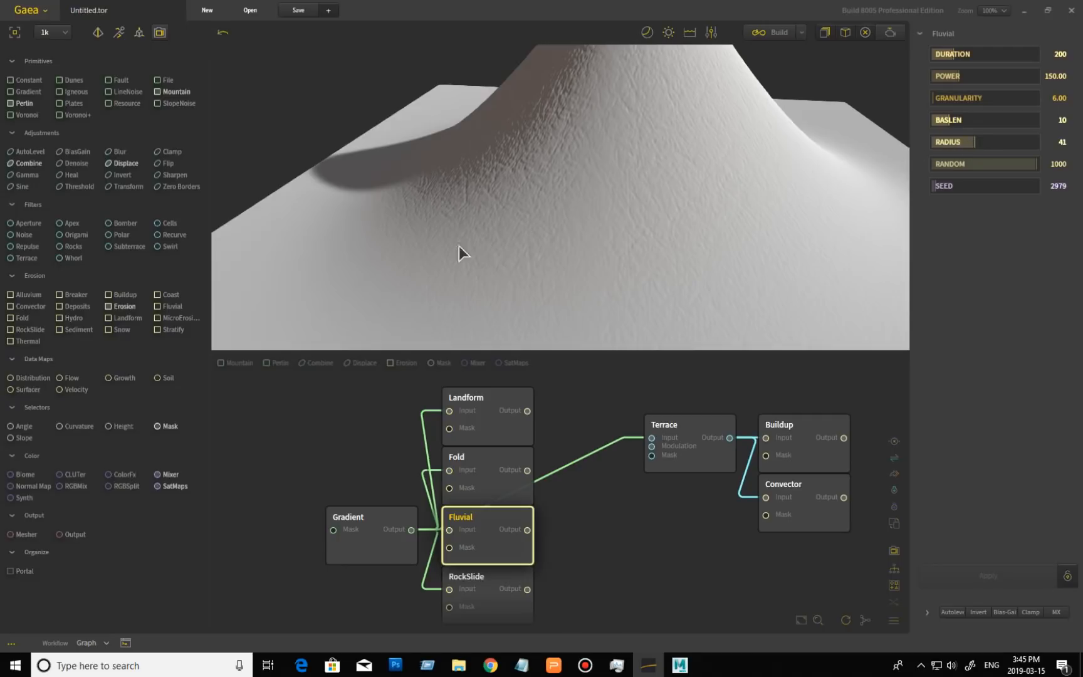
mouse_move(691, 176)
left_mouse_down()
mouse_move(585, 188)
mouse_move(713, 202)
mouse_move(739, 190)
left_mouse_up()
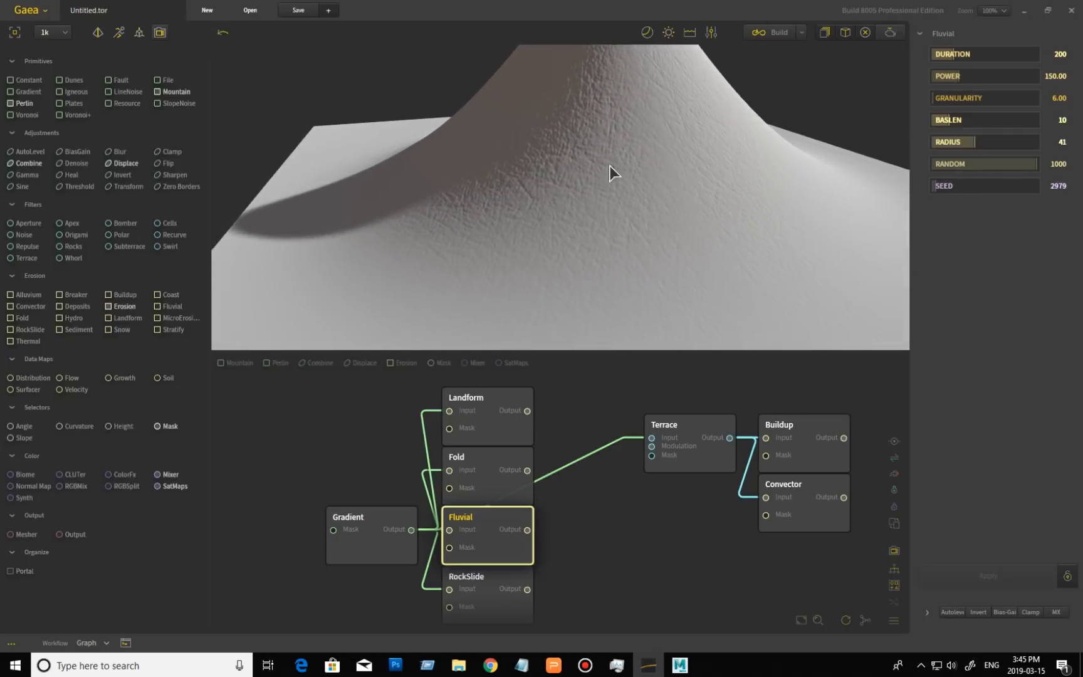
mouse_move(570, 246)
left_mouse_down()
mouse_move(648, 242)
mouse_move(518, 258)
left_mouse_up()
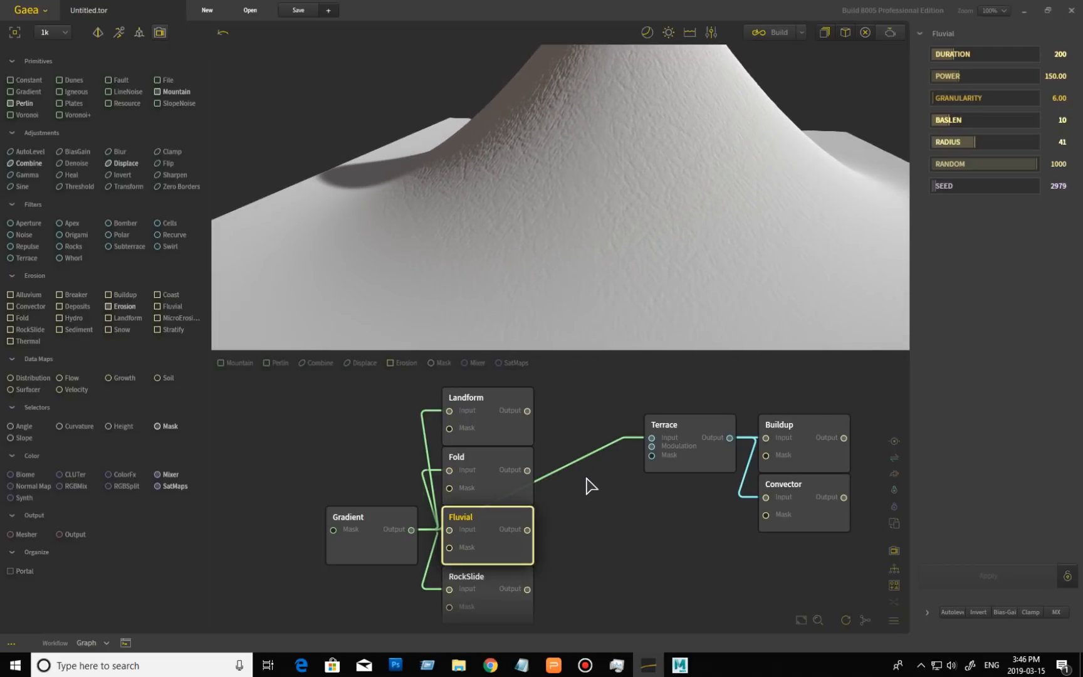
- Preview the RockSlide node, set its Strength to 100%, and apply it to the mountain
left_click(490, 580)
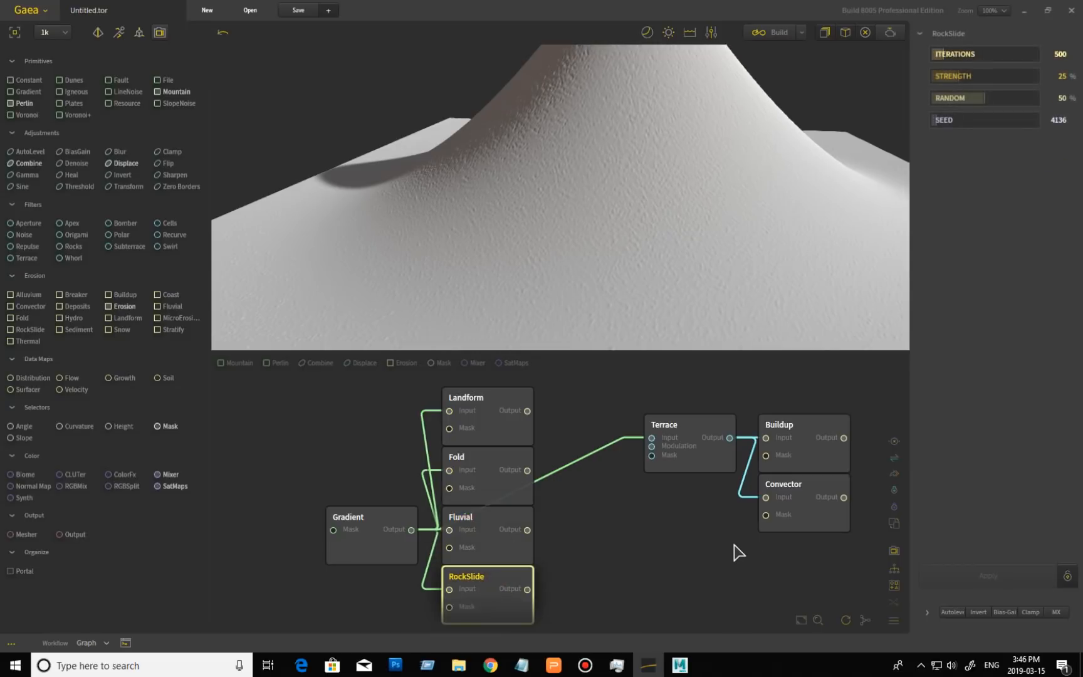
mouse_move(710, 272)
left_mouse_down()
mouse_move(705, 233)
mouse_move(737, 235)
mouse_move(720, 234)
left_mouse_up()
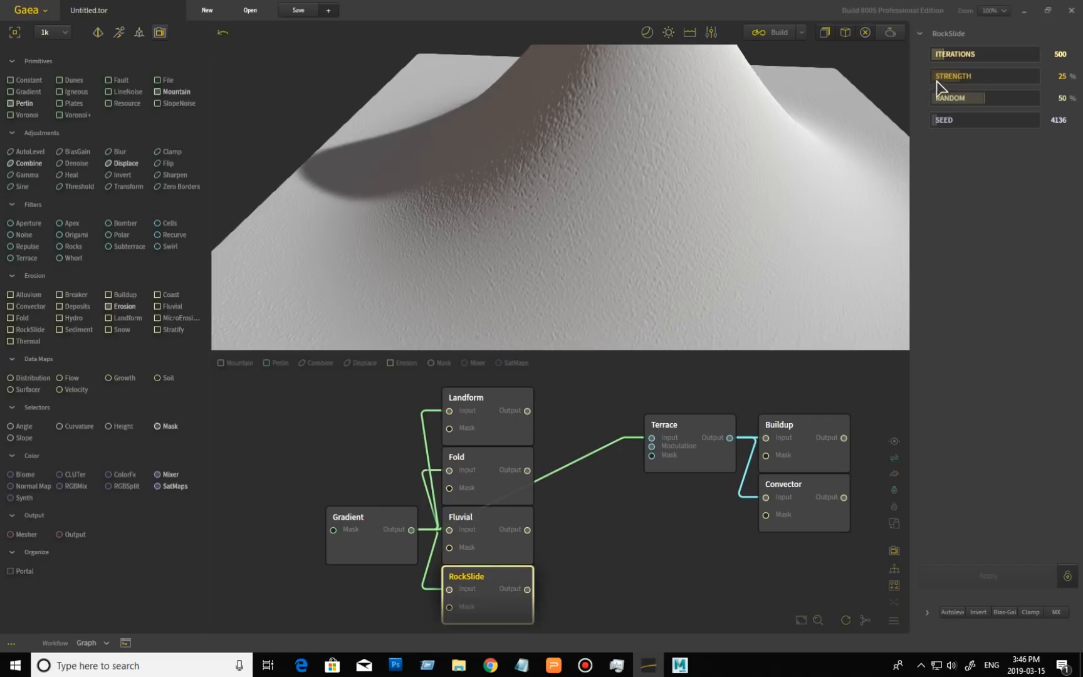
left_click_drag(959, 76, 1077, 95)
left_click(996, 575)
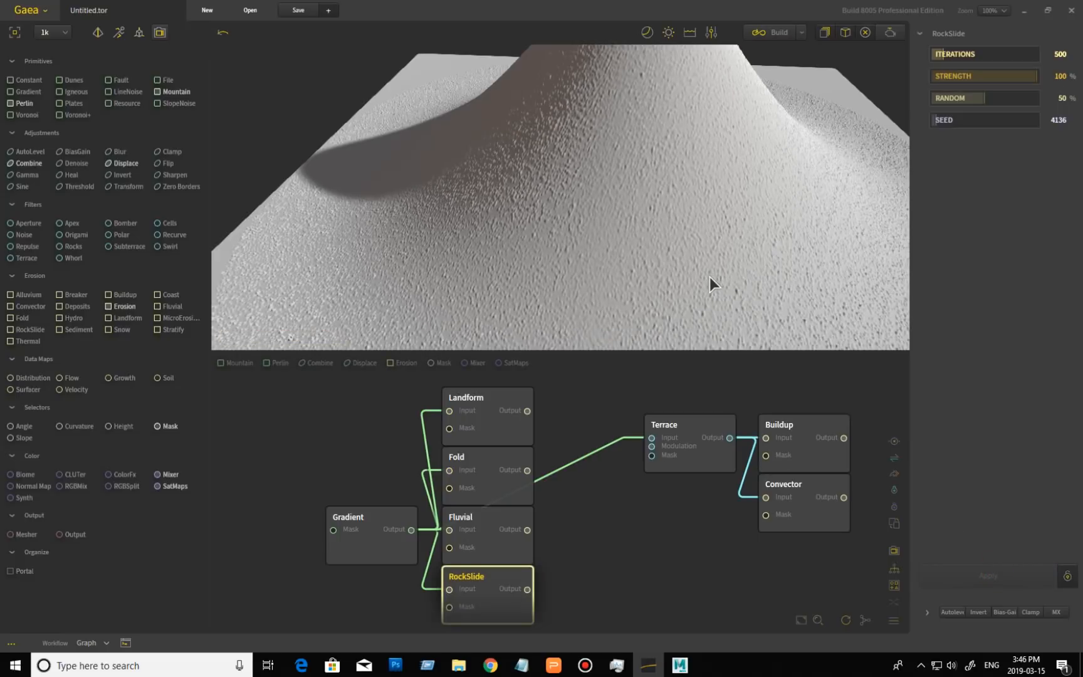
left_click_drag(642, 244, 612, 257)
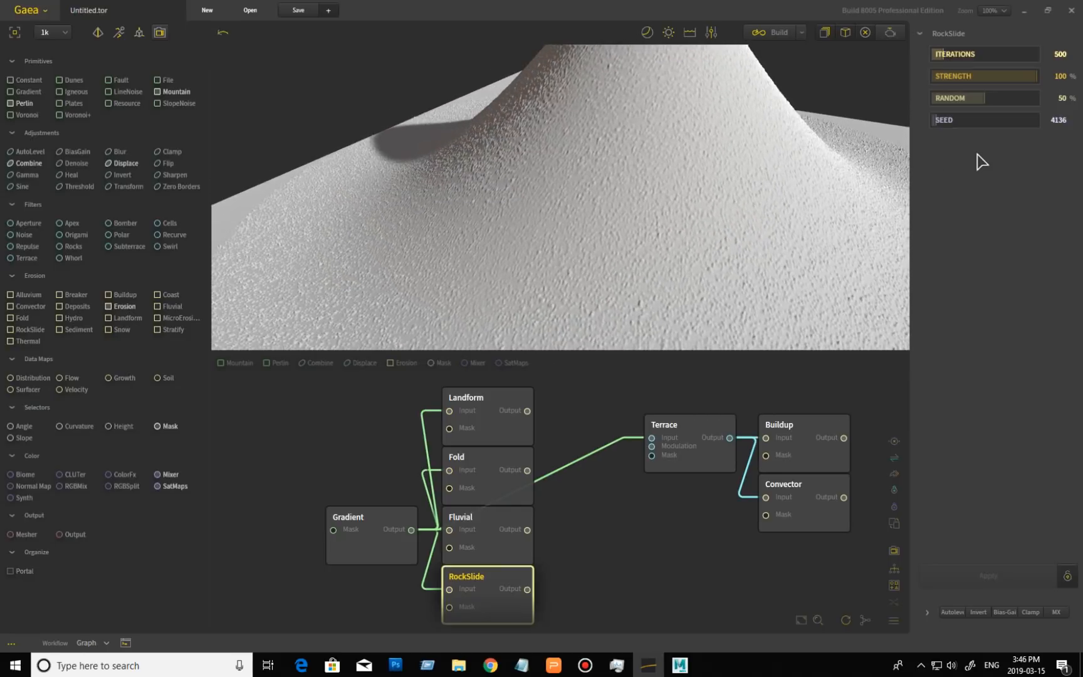
- Set the RockSlide node's Random to 0%, apply it, and inspect where the rock debris ends around the mountain's base
left_click_drag(978, 98, 881, 100)
left_click(986, 576)
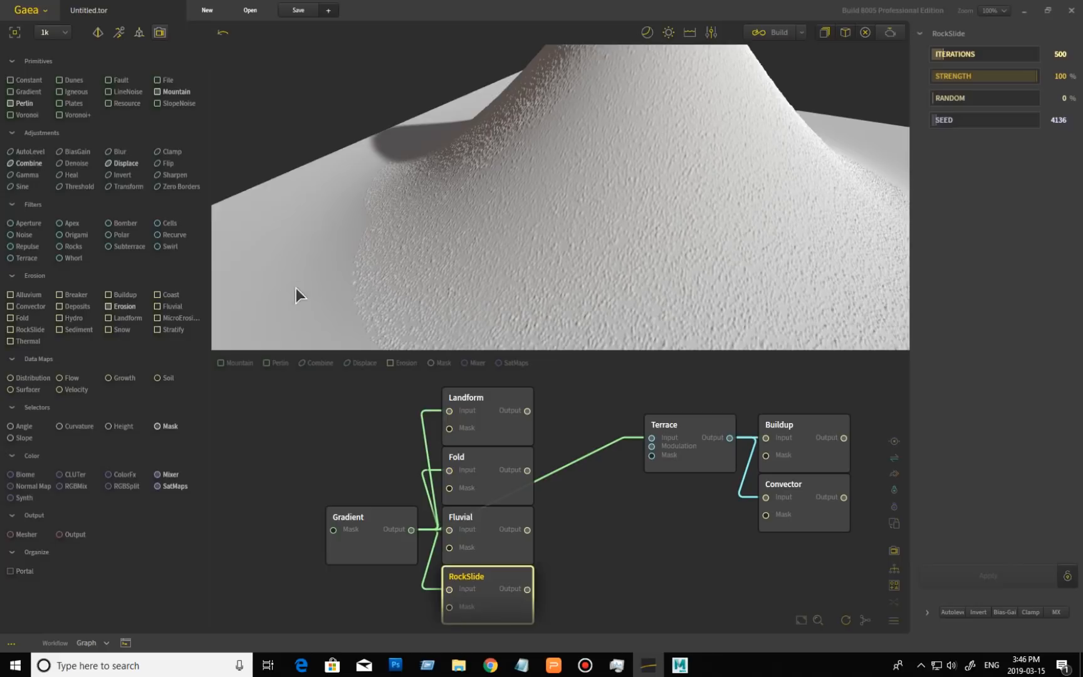
left_click_drag(363, 304, 435, 293)
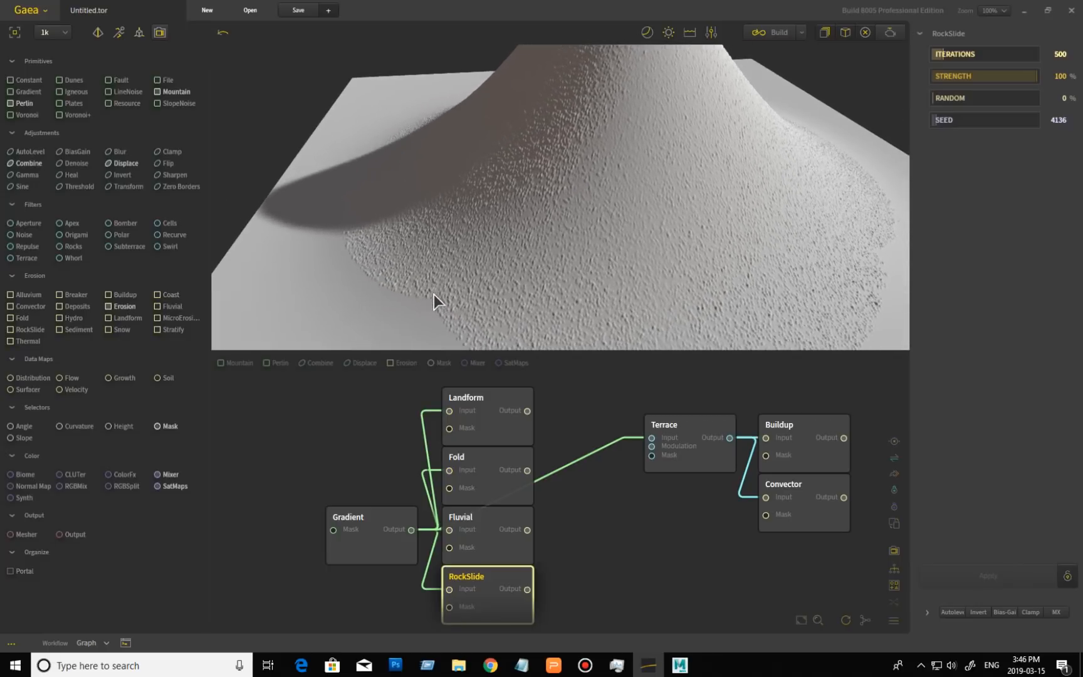
left_click_drag(555, 326, 519, 329)
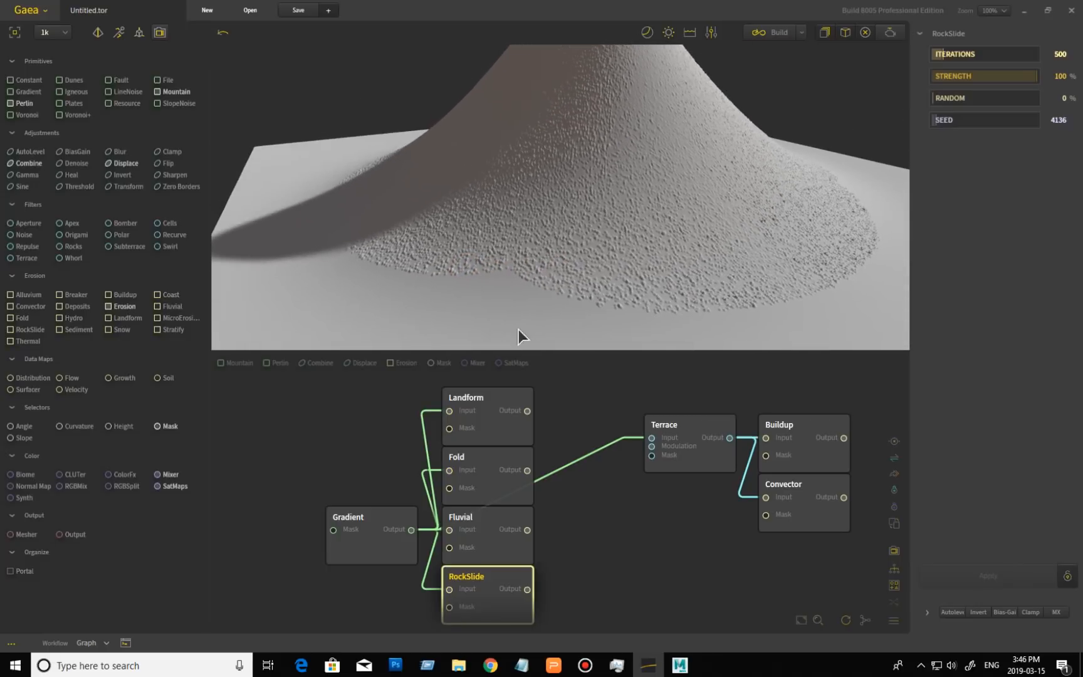
left_click_drag(738, 273, 688, 188)
scroll(687, 285, "down", 4)
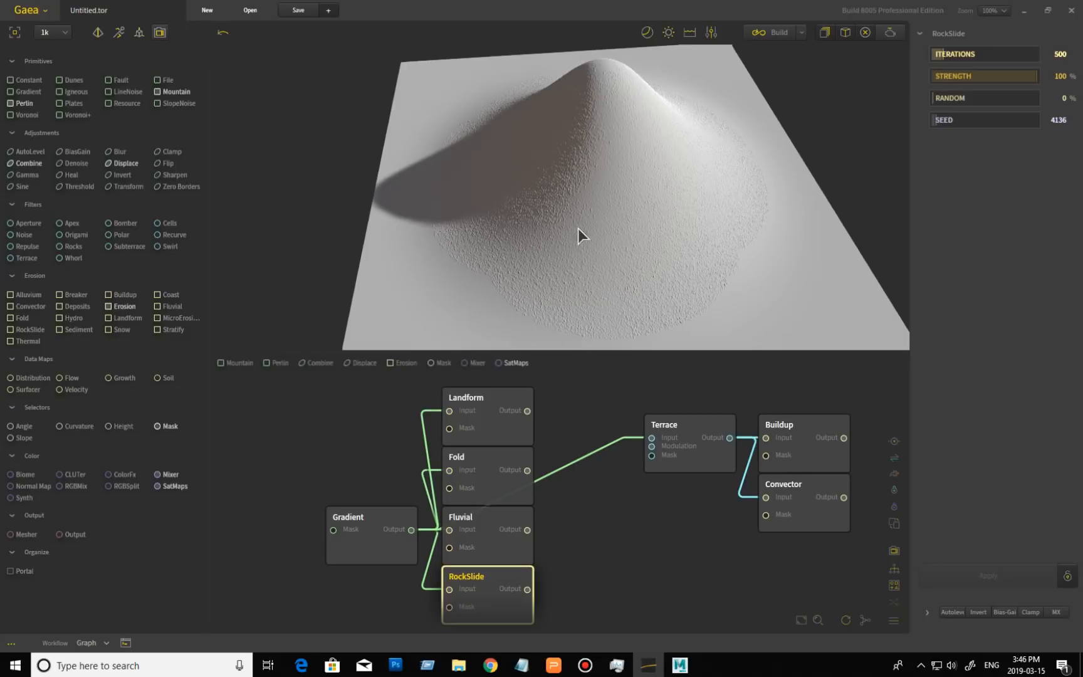
left_click_drag(708, 254, 646, 280)
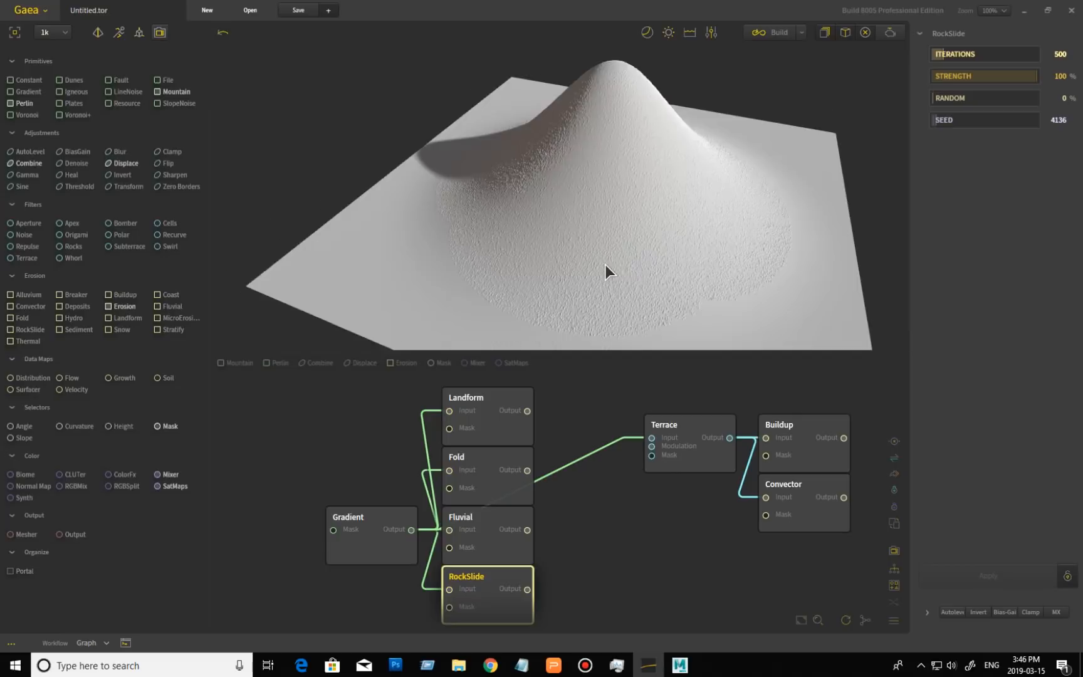
scroll(606, 265, "up", 3)
left_click_drag(557, 271, 567, 215)
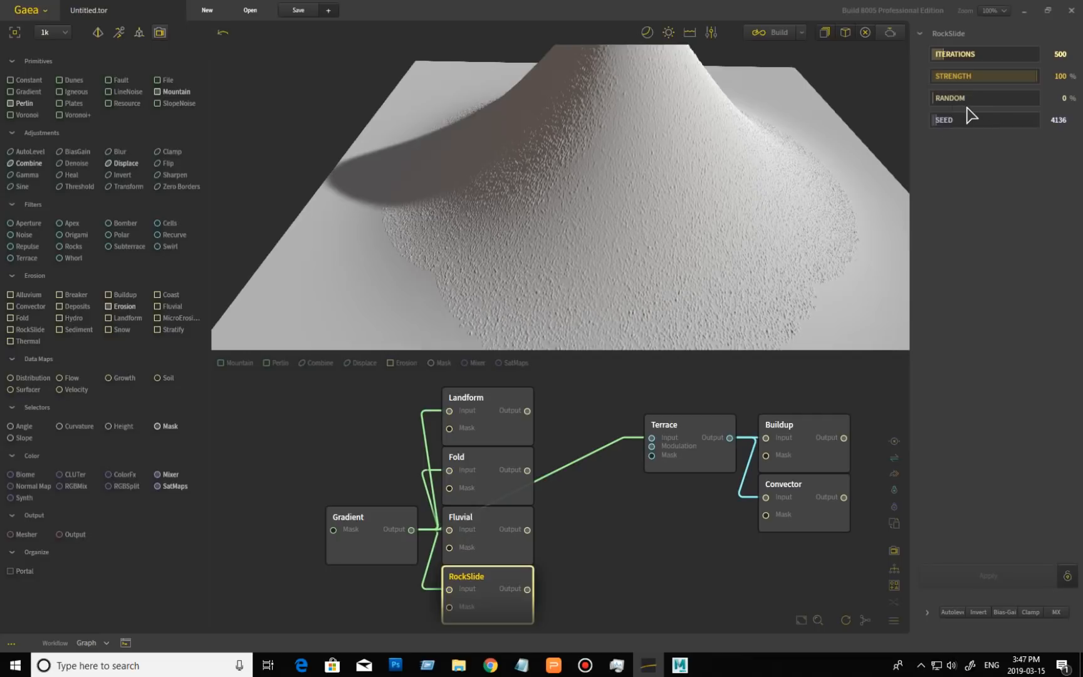
- Set the RockSlide node's Random to 60% and inspect the rock debris around the mountain from several angles
left_click(993, 100)
left_click_drag(711, 262, 517, 269)
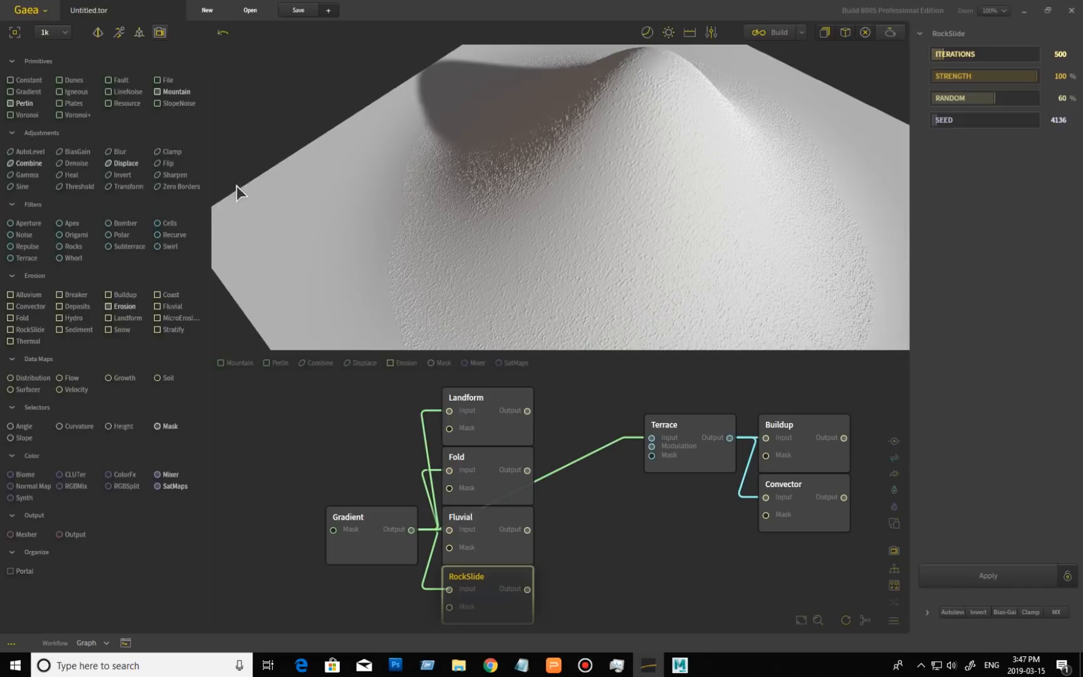
left_click_drag(547, 198, 552, 263)
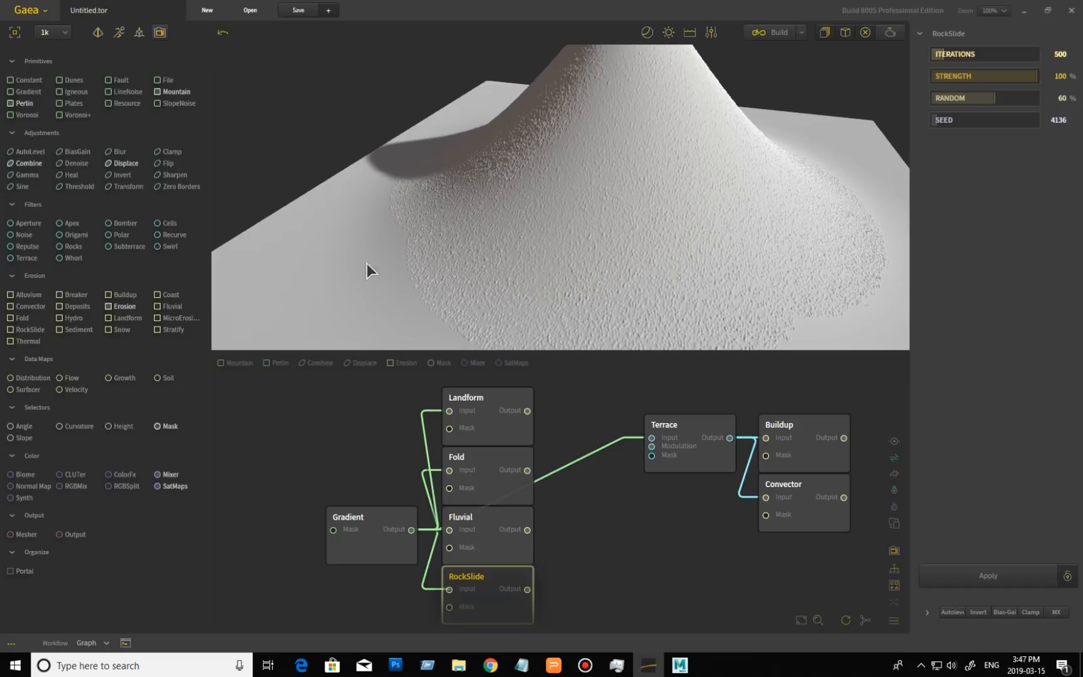
left_click_drag(325, 273, 348, 325)
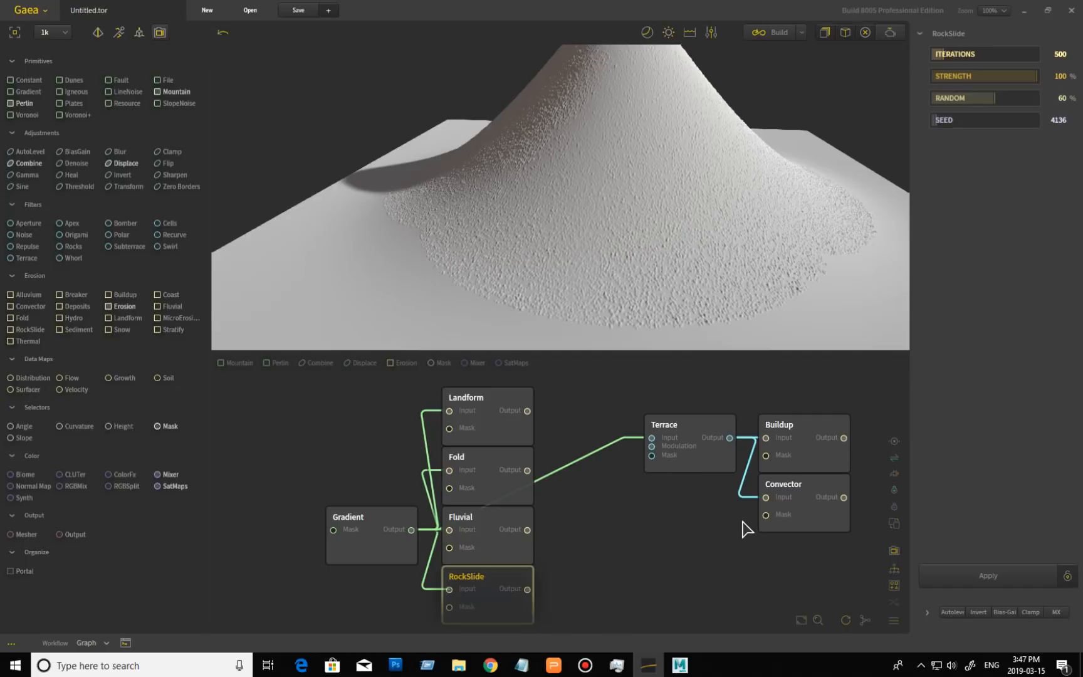
- Preview the Buildup node and compare it with the Terrace node that feeds it
left_click(805, 429)
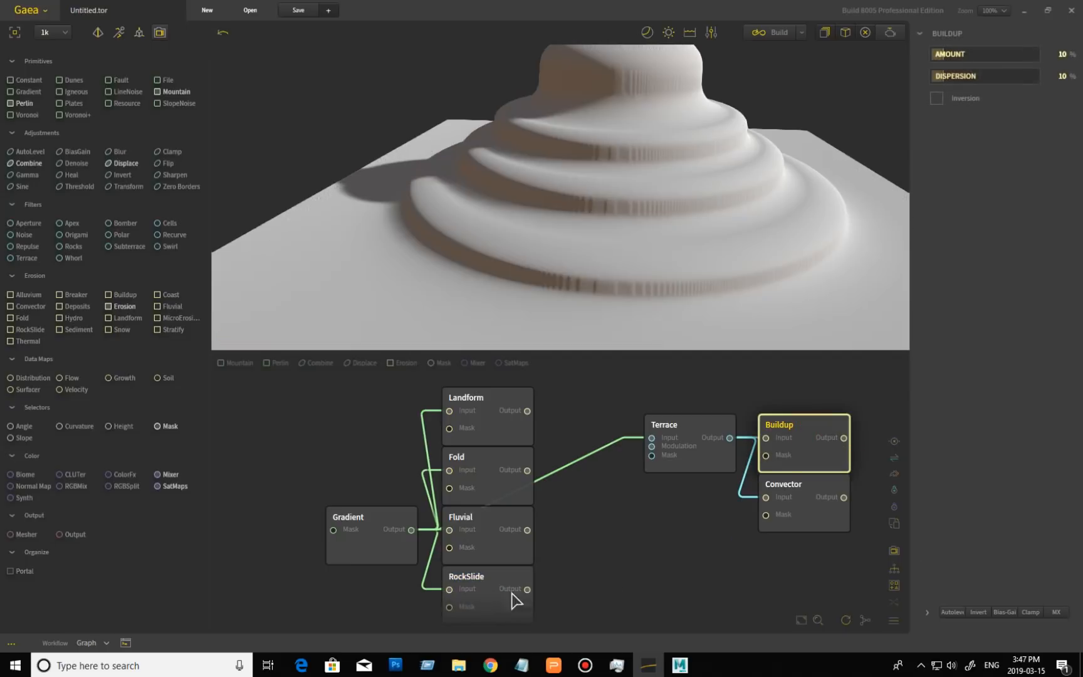
left_click(689, 463)
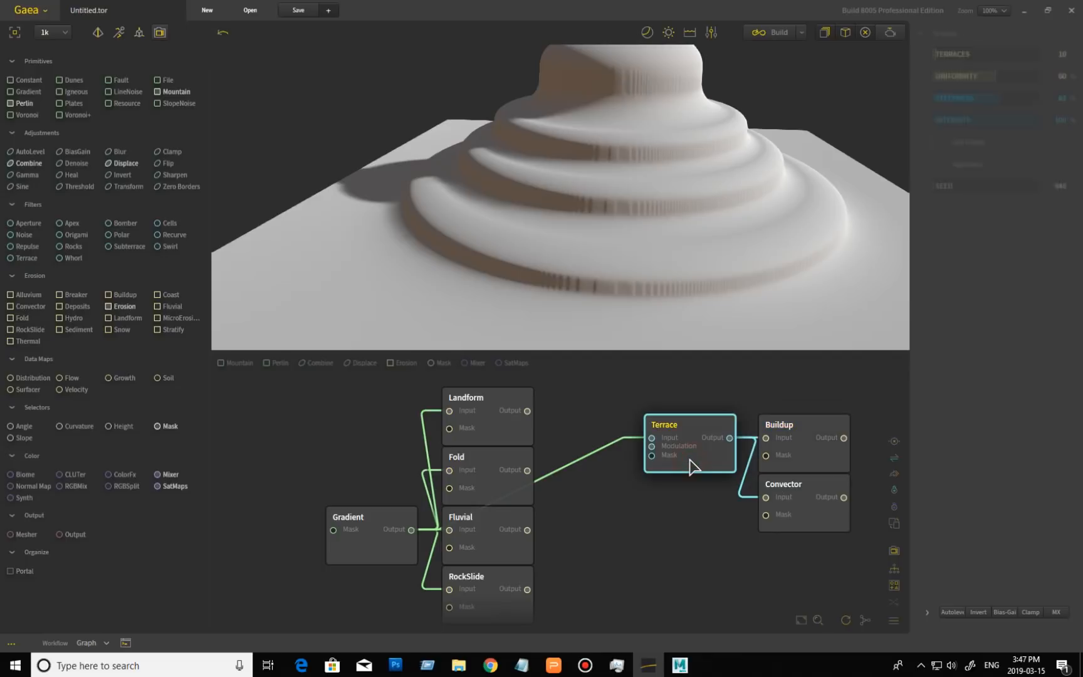
left_click(813, 455)
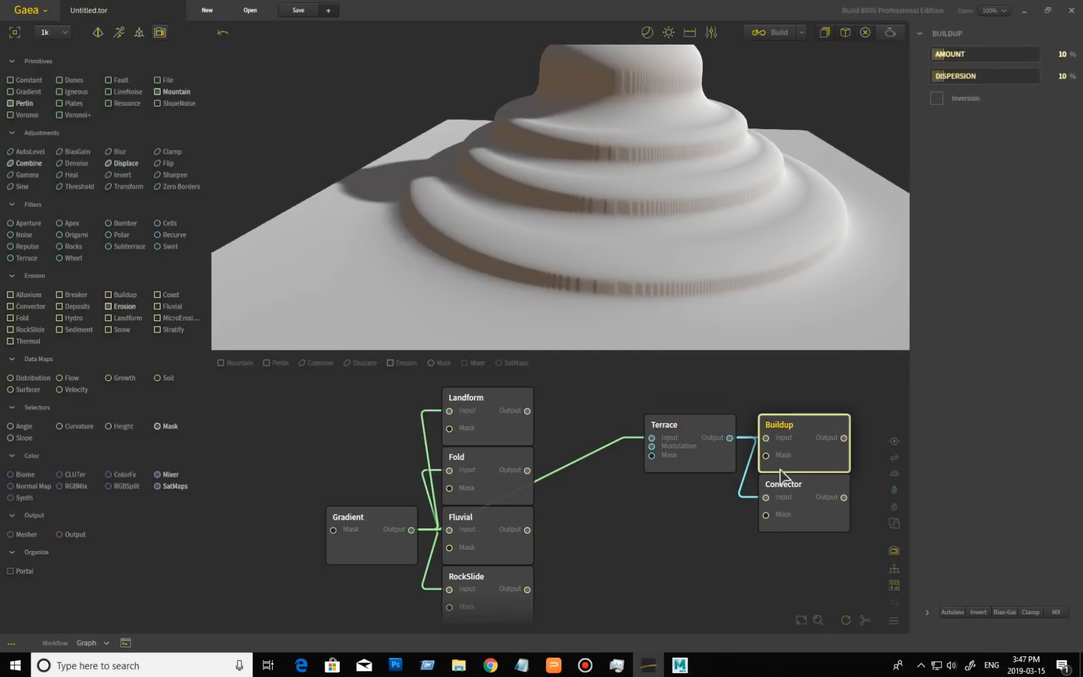
middle_click_drag(689, 526, 615, 543)
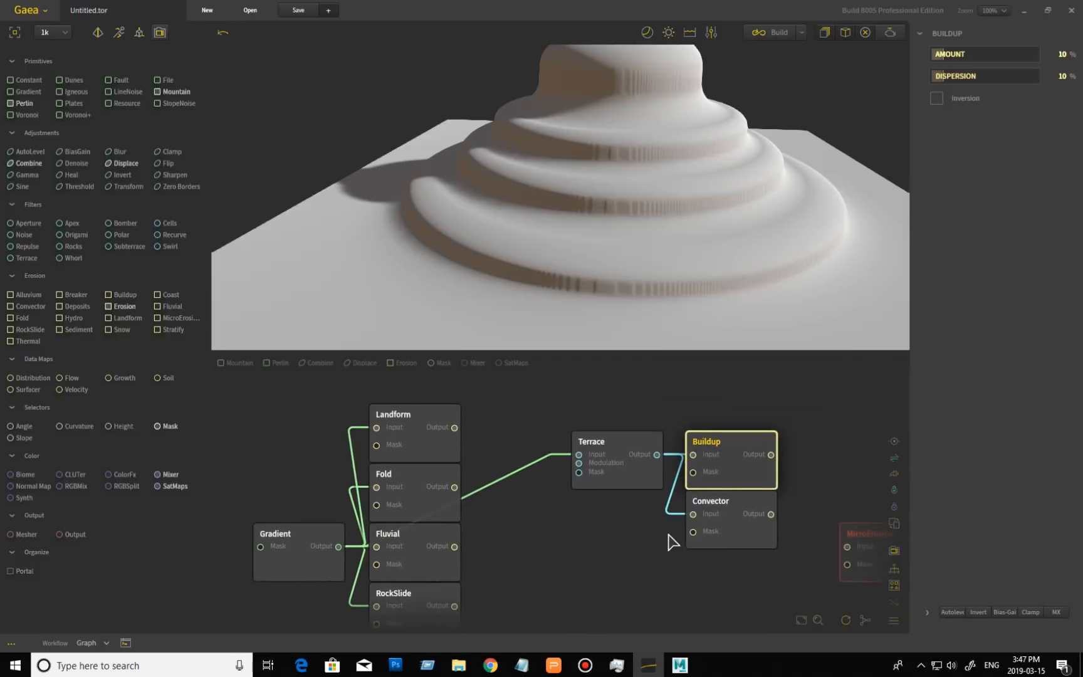
scroll(674, 541, "up", 3)
middle_click_drag(829, 466, 802, 503)
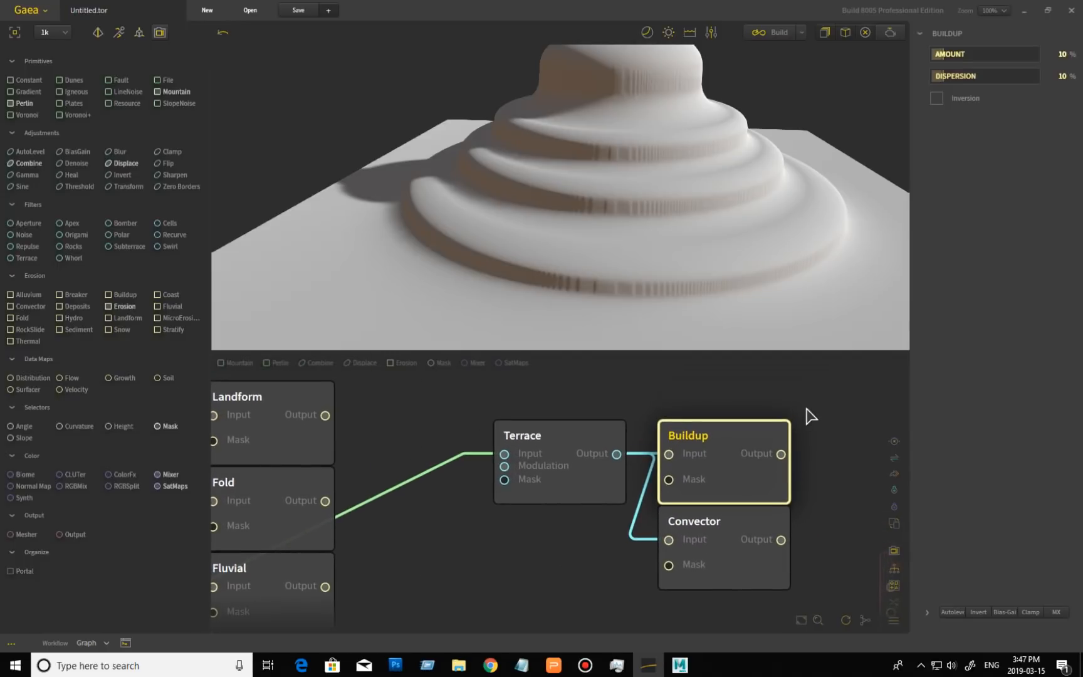
- Enable Reprocess on the Terrace node and set its Steepness to 100%
left_click(598, 477)
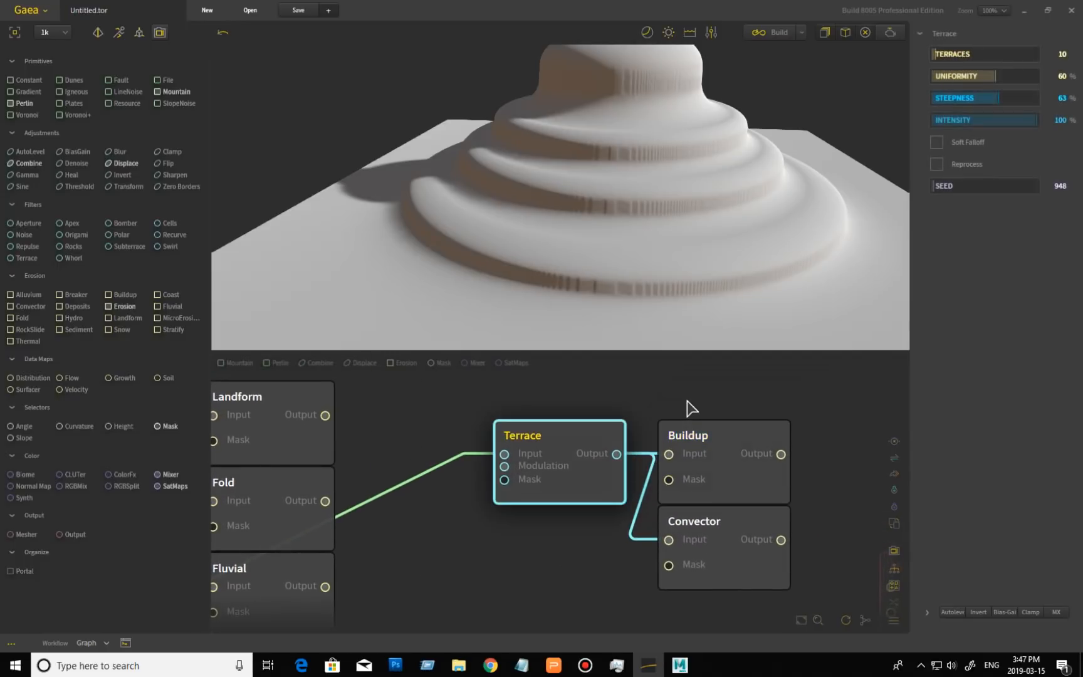
left_click(936, 164)
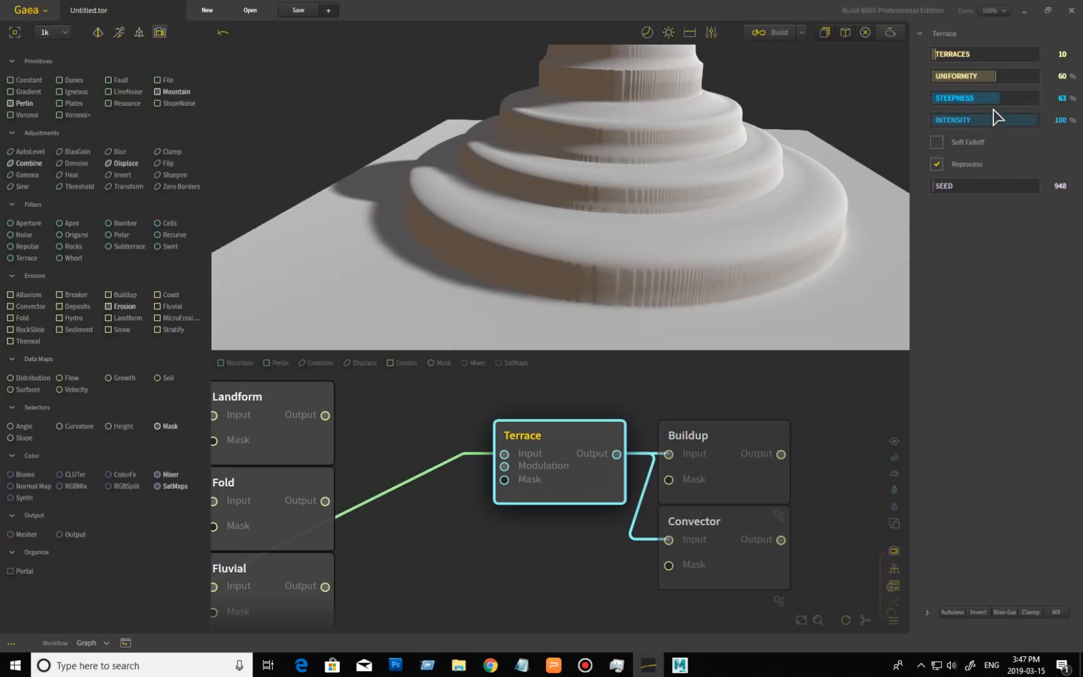
left_click_drag(1007, 98, 1040, 99)
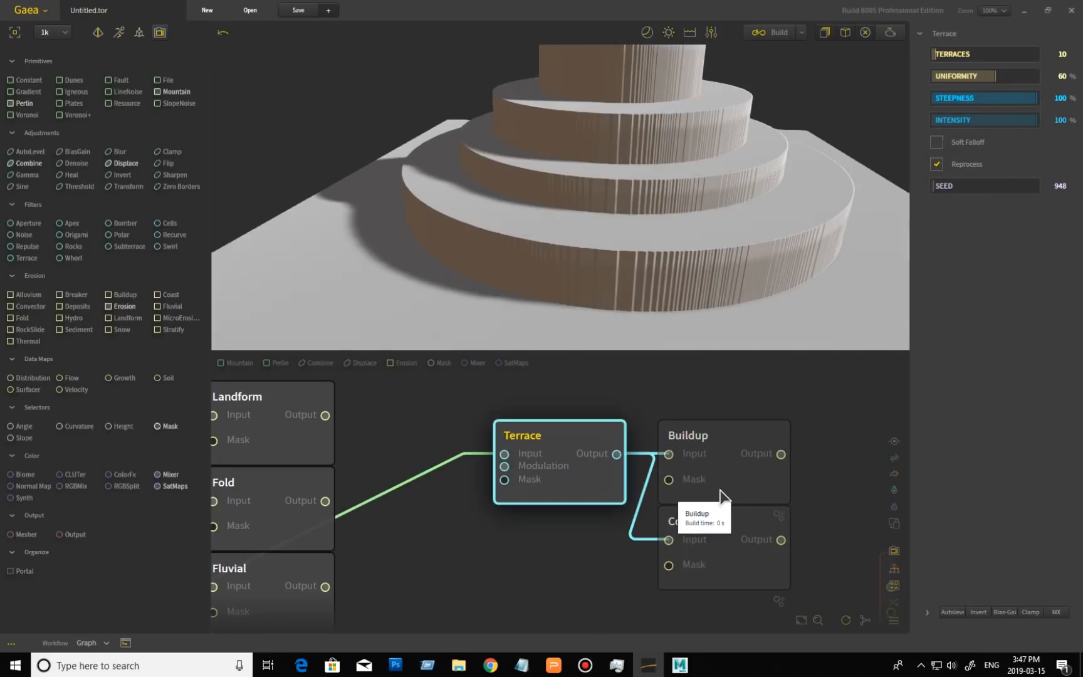
- Set the Buildup node's Dispersion to 56% and Amount to 53%, and inspect the terrace edges
left_click(719, 489)
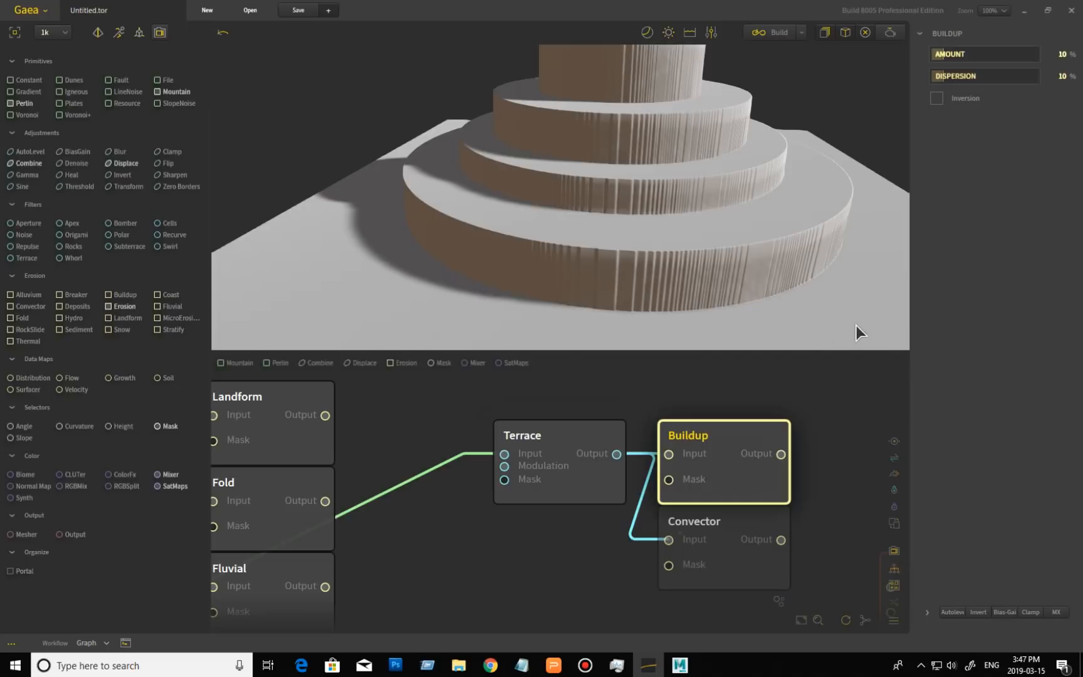
left_click_drag(791, 278, 786, 252)
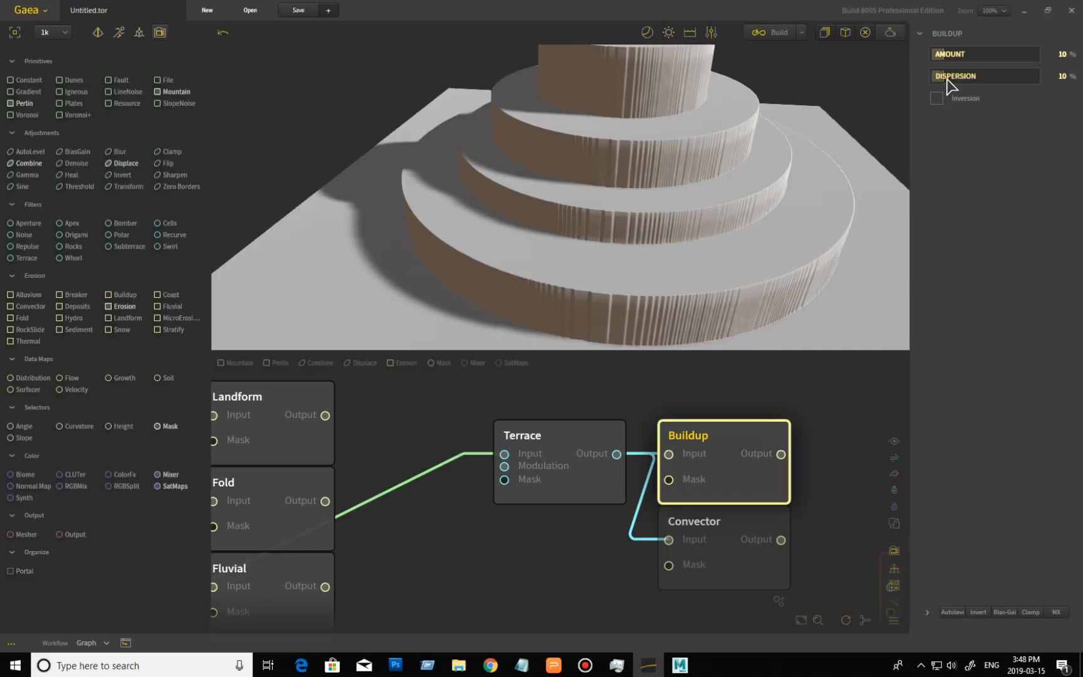
left_click_drag(946, 76, 1003, 76)
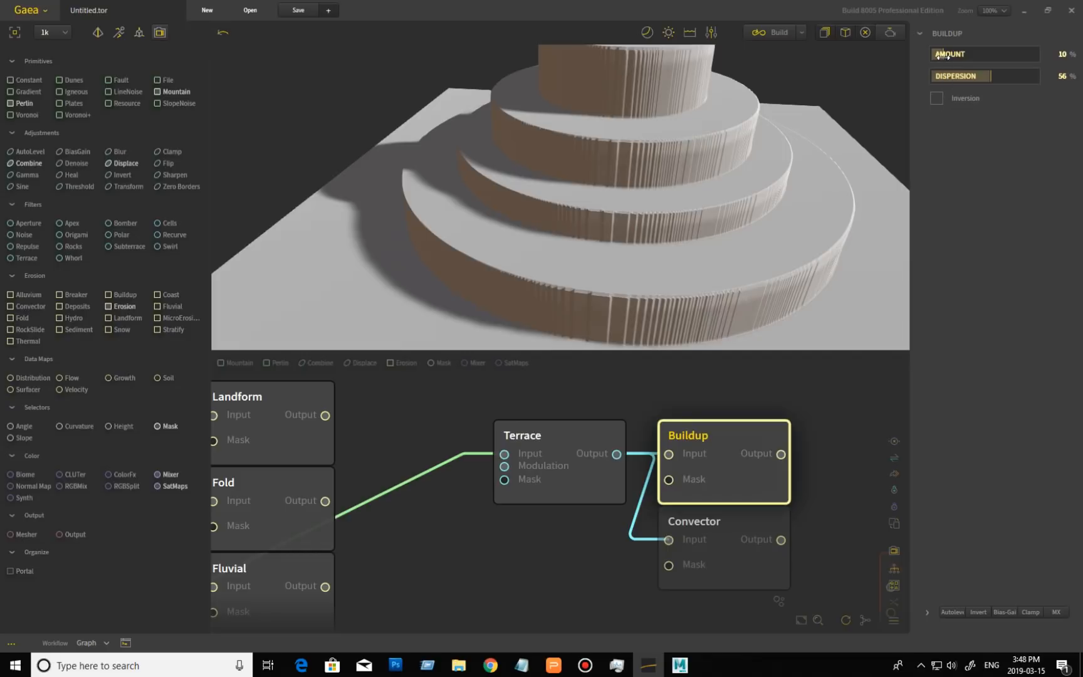
left_click_drag(942, 55, 993, 61)
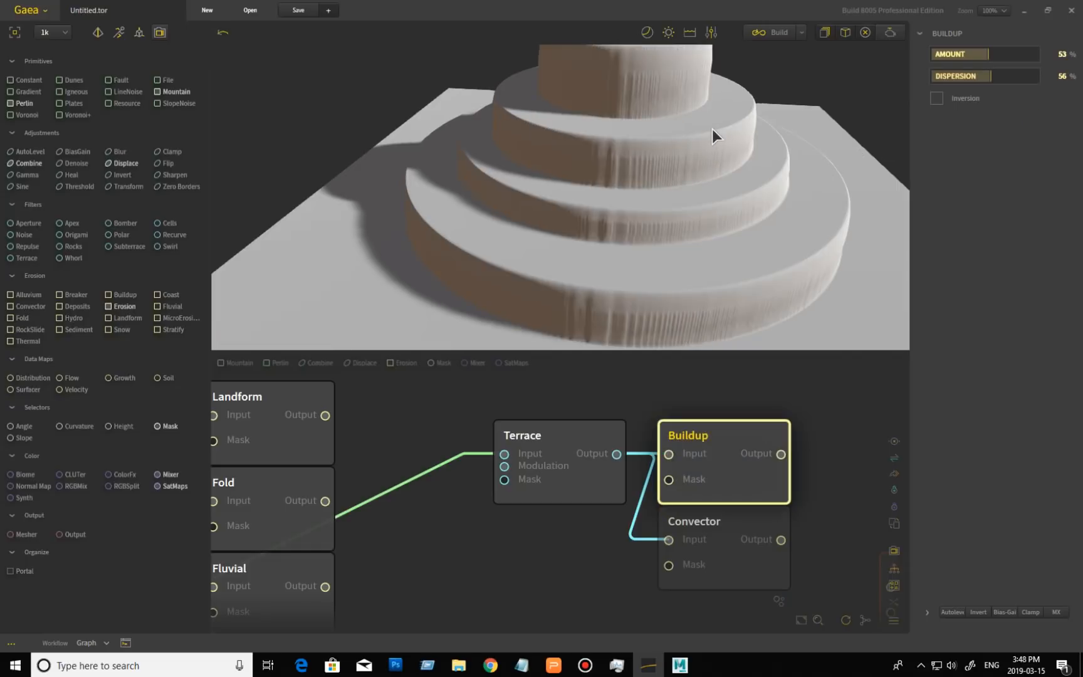
mouse_move(725, 235)
left_mouse_down()
mouse_move(686, 248)
mouse_move(617, 239)
mouse_move(628, 224)
mouse_move(719, 234)
mouse_move(727, 254)
mouse_move(692, 255)
left_mouse_up()
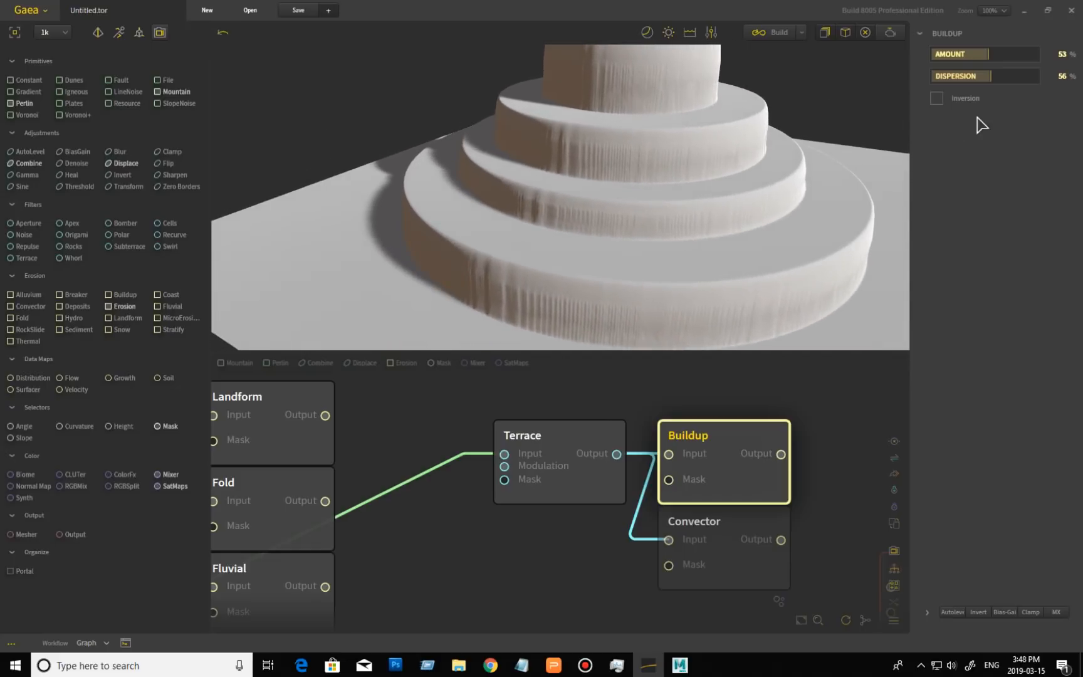
- Enable Inversion on the Buildup node, set Dispersion to 100% and Amount to 98%, and inspect the terrace bases from several angles
left_click(936, 98)
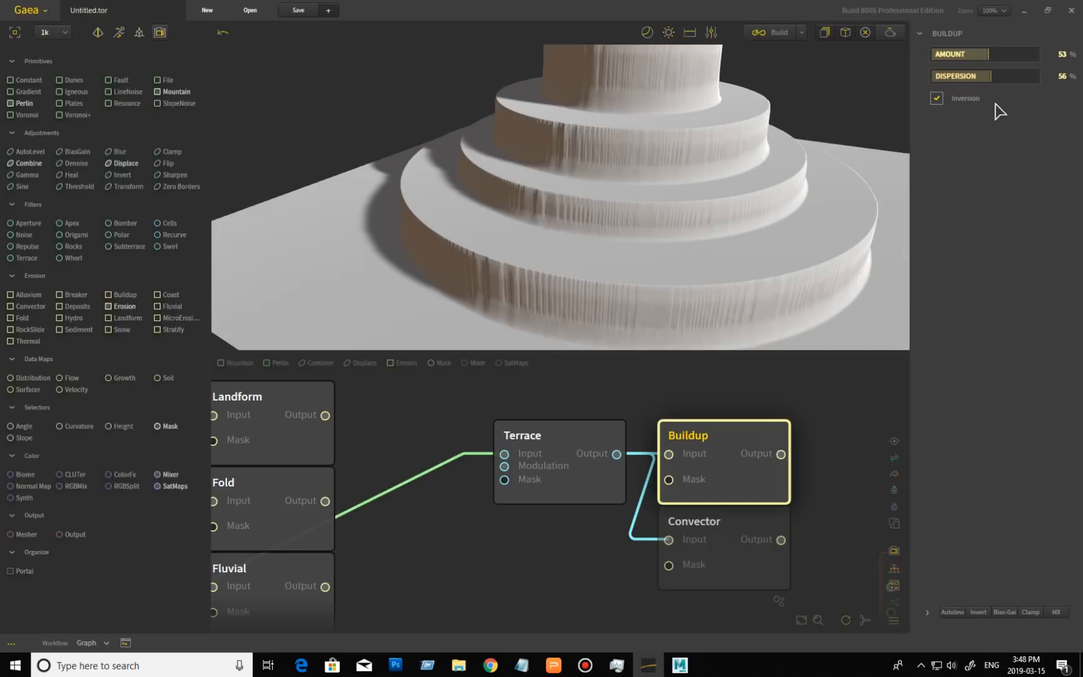
left_click_drag(990, 75, 1077, 77)
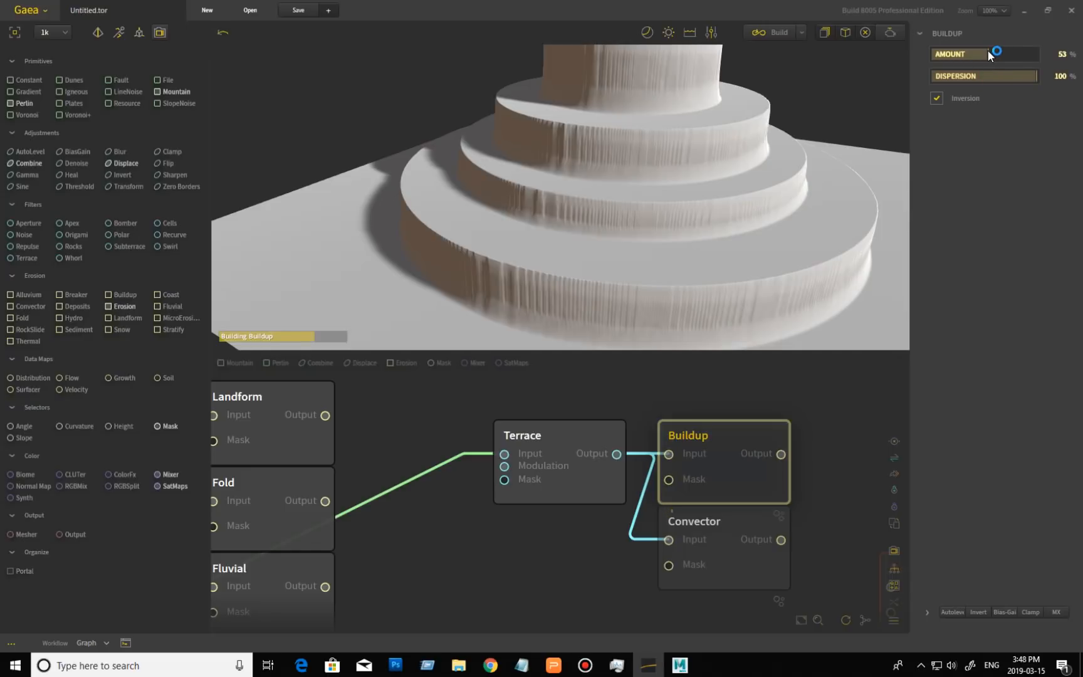
left_click_drag(987, 52, 1025, 55)
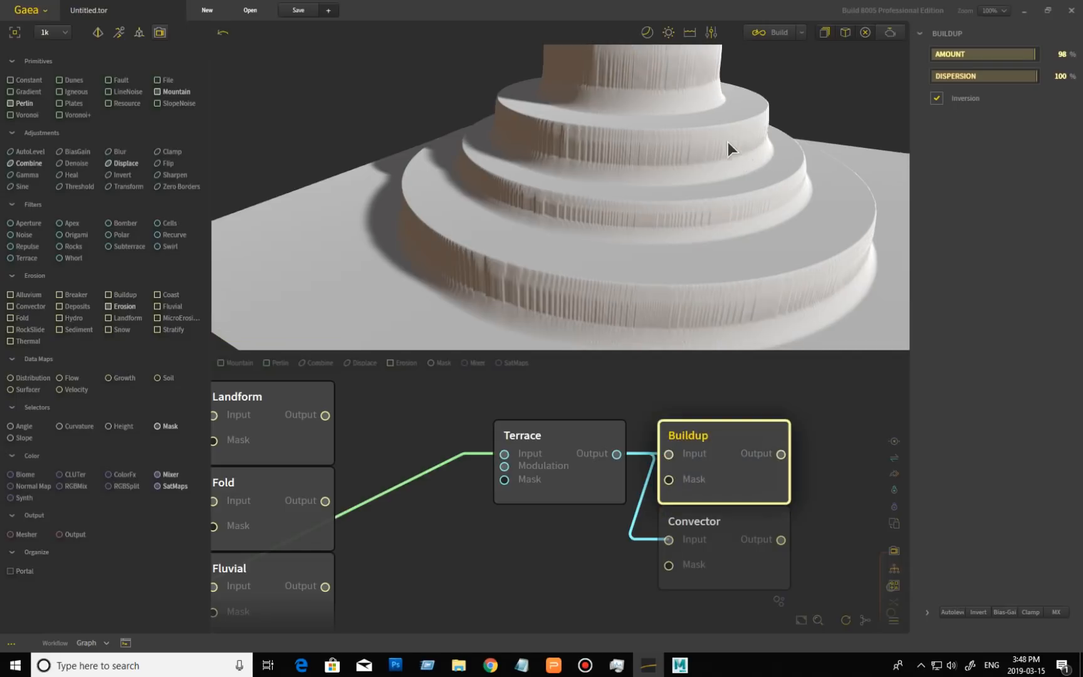
left_click_drag(759, 162, 703, 339)
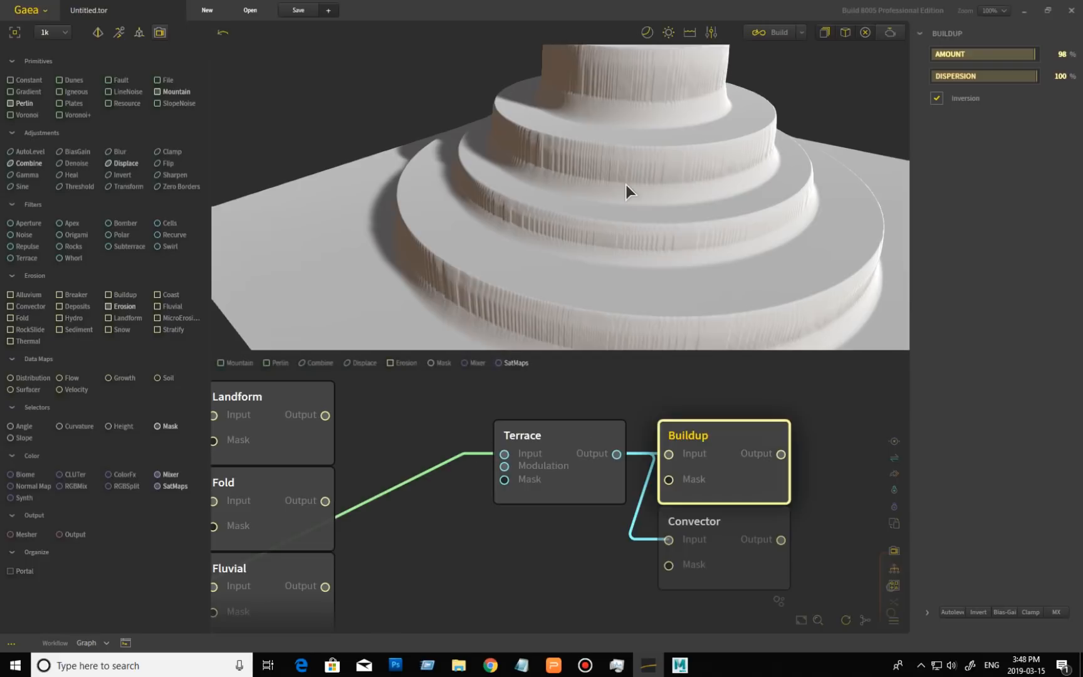
left_click_drag(626, 150, 667, 152)
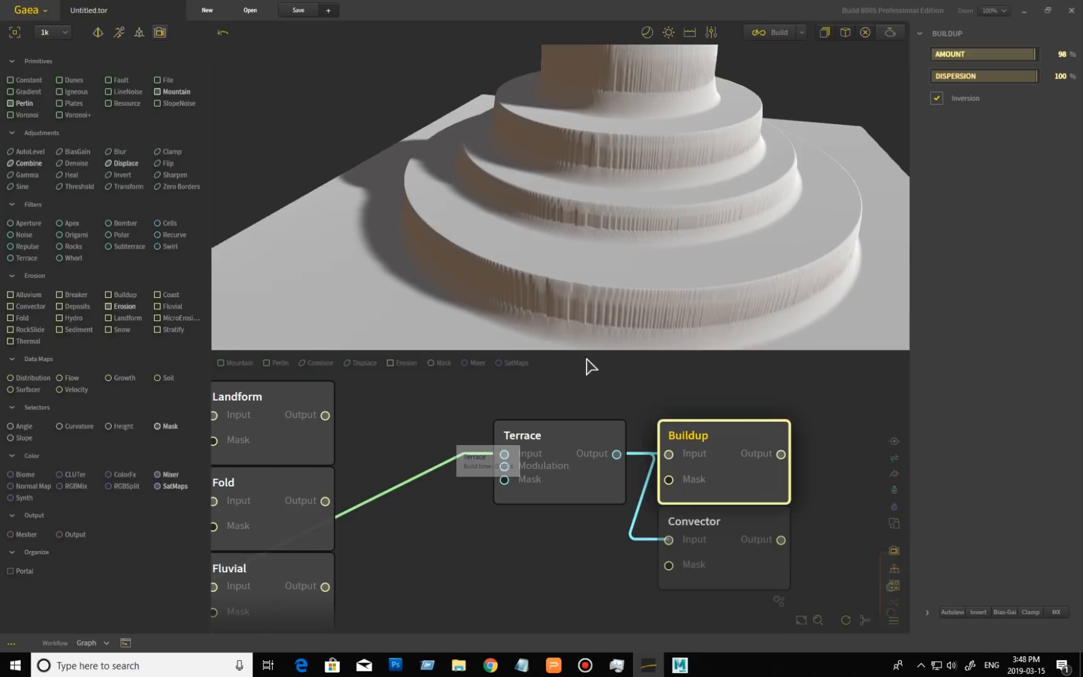
left_click_drag(650, 239, 790, 174)
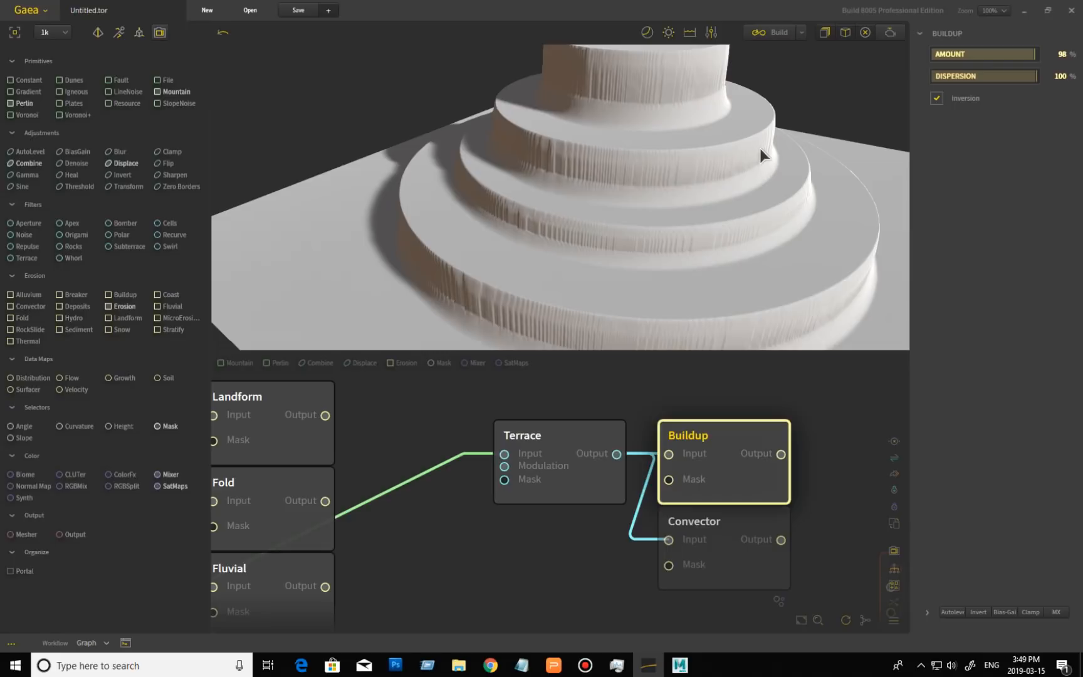
left_click_drag(748, 157, 697, 220)
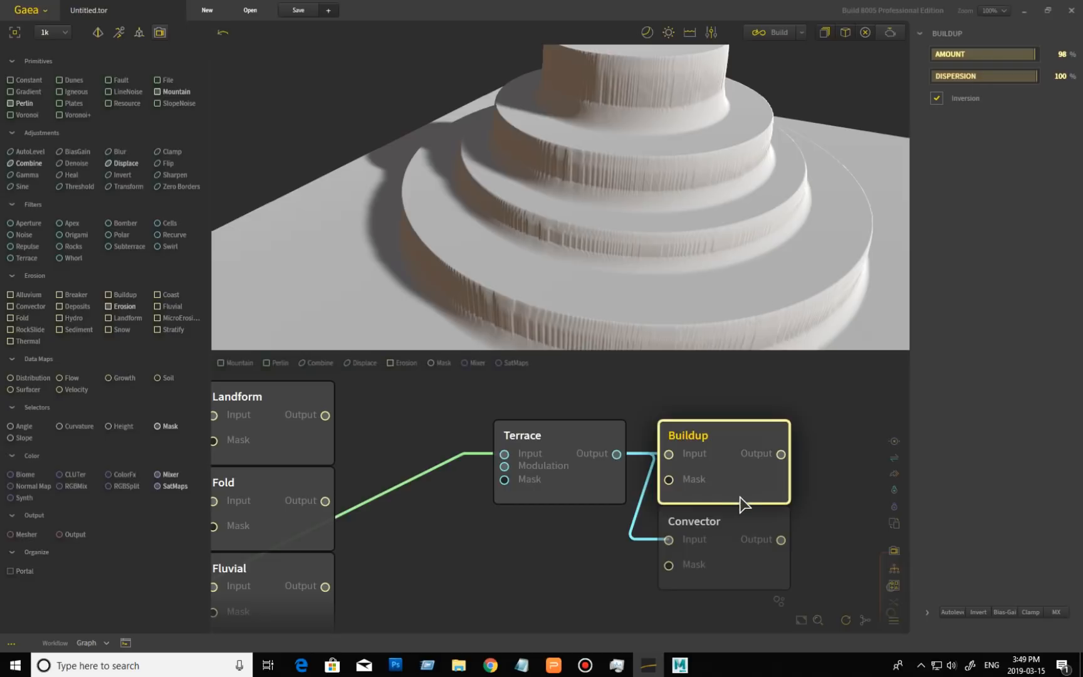
- Preview the Convector node and compare its terrain with the Buildup node's
left_click(727, 524)
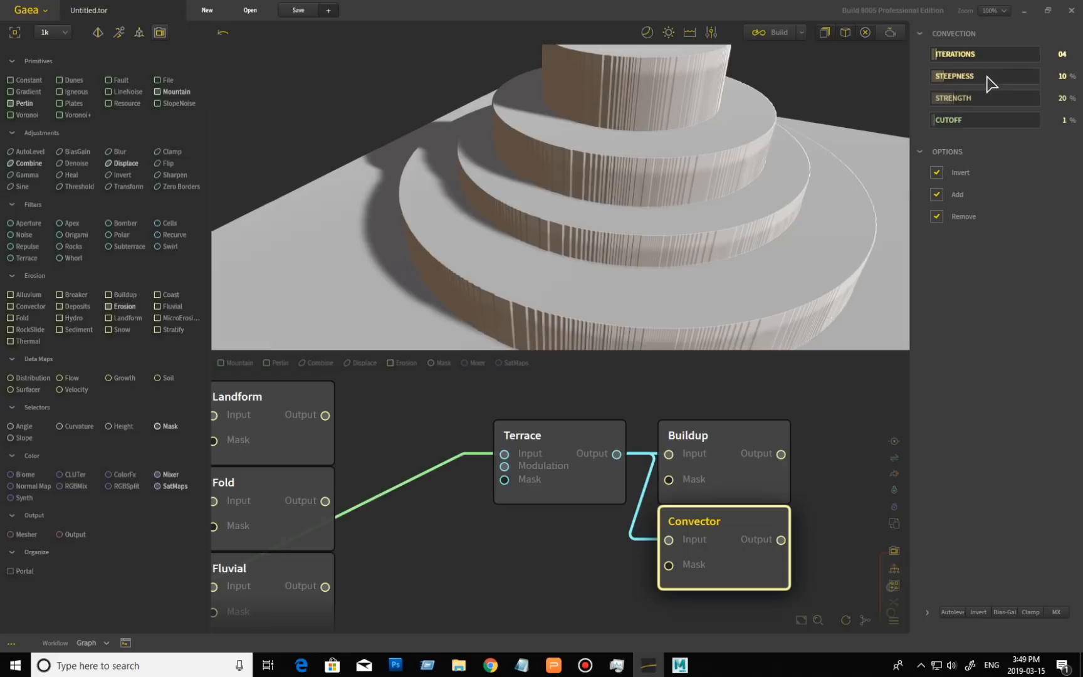
left_click(761, 438)
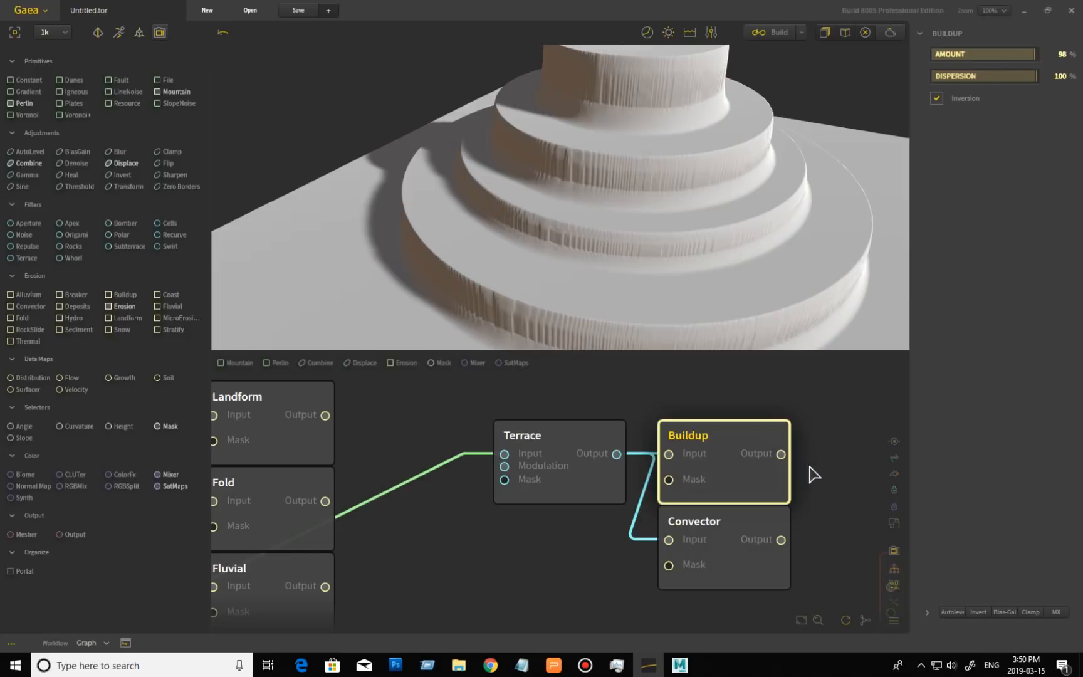
left_click(727, 530)
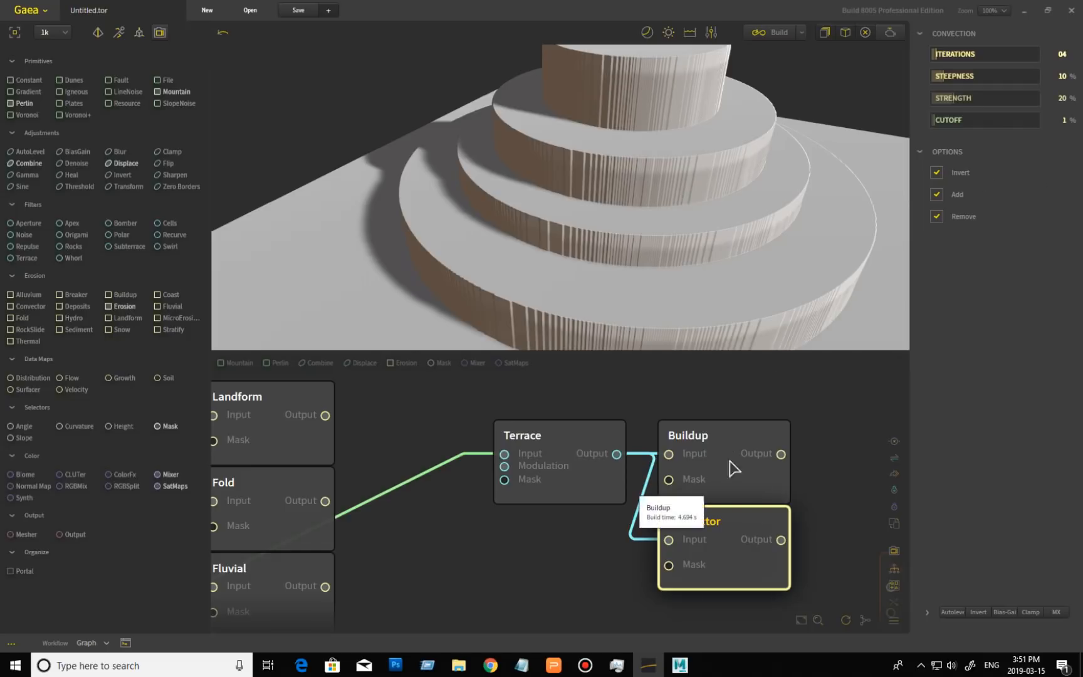
- Disable Invert on the Convector node, set its Steepness to 100%, and compare the terrain with the Terrace node's
left_click(936, 172)
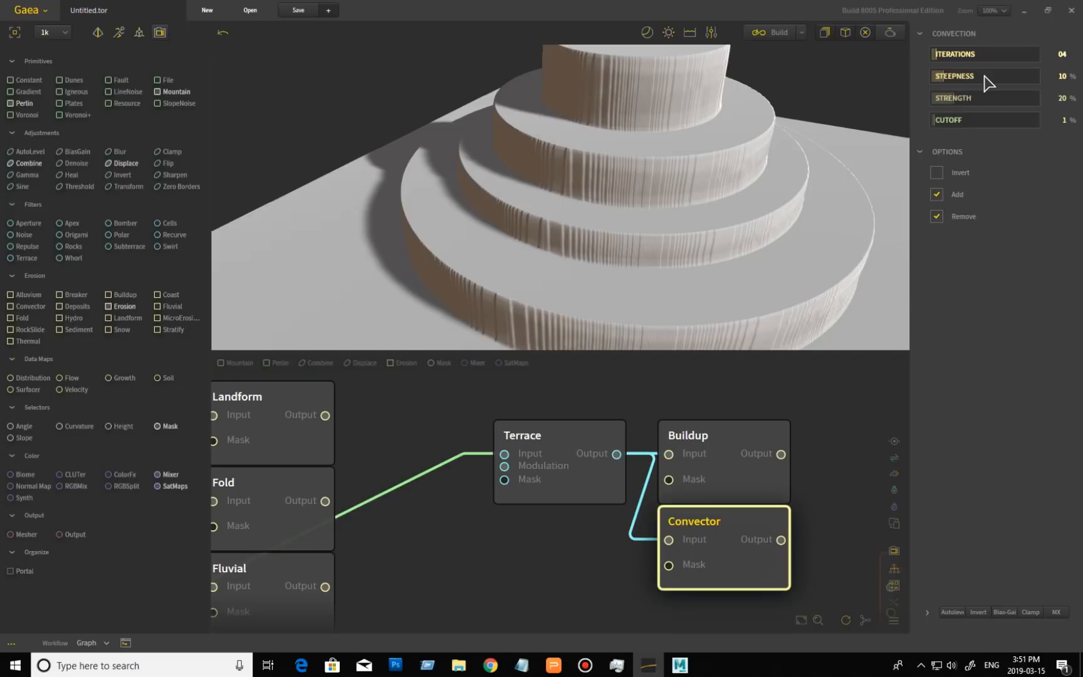
left_click_drag(943, 76, 1040, 77)
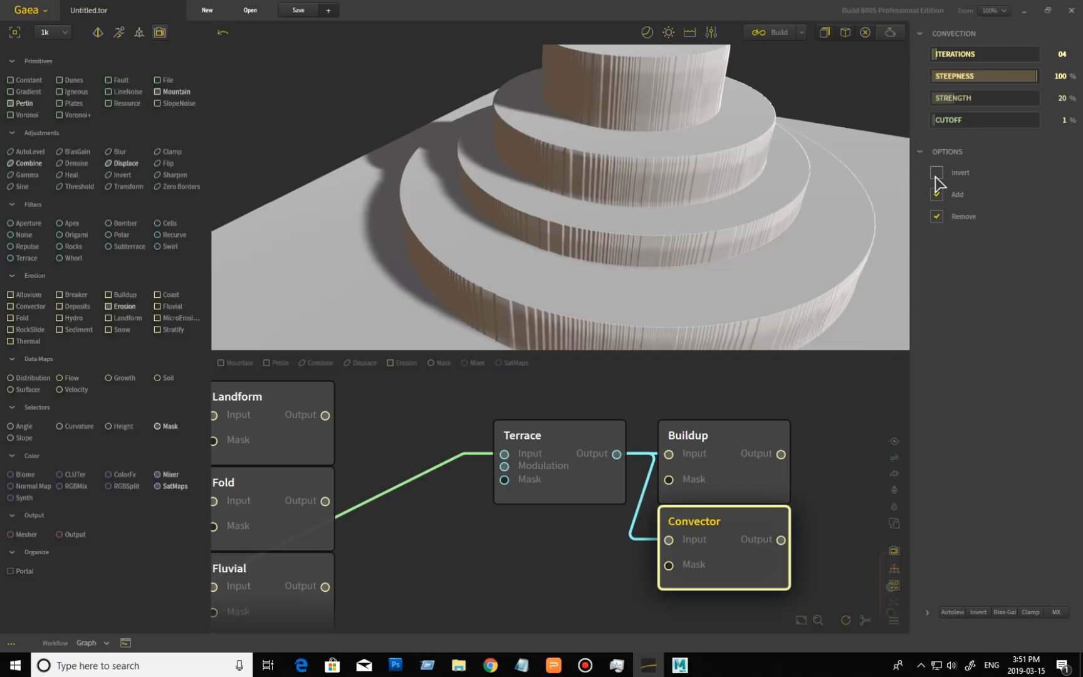
left_click(565, 436)
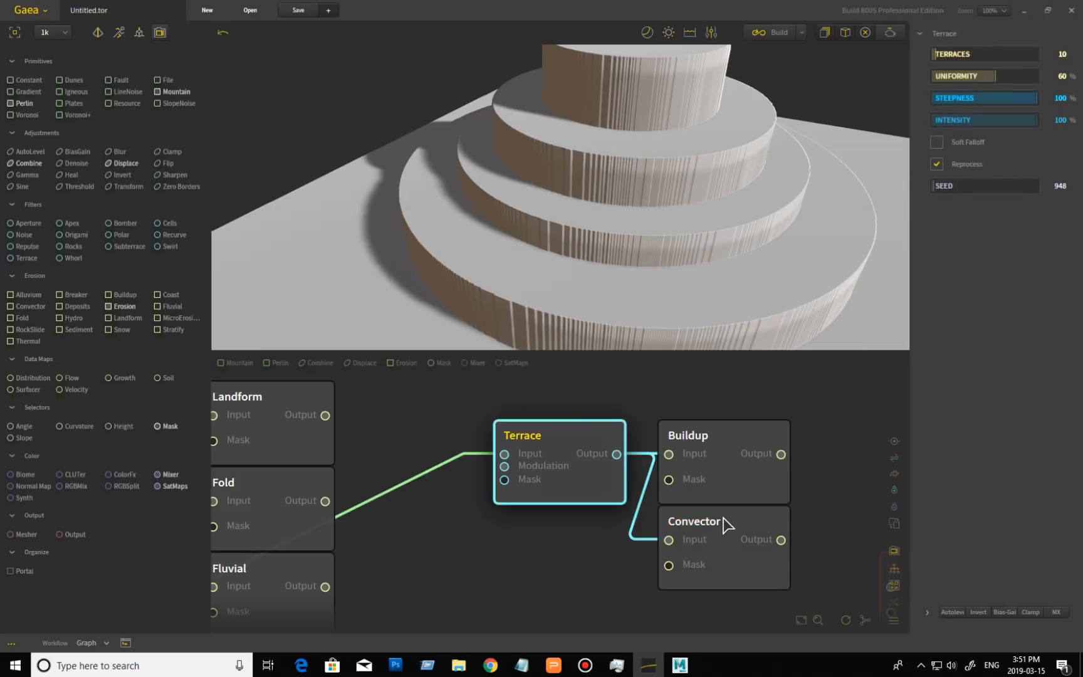
left_click(725, 523)
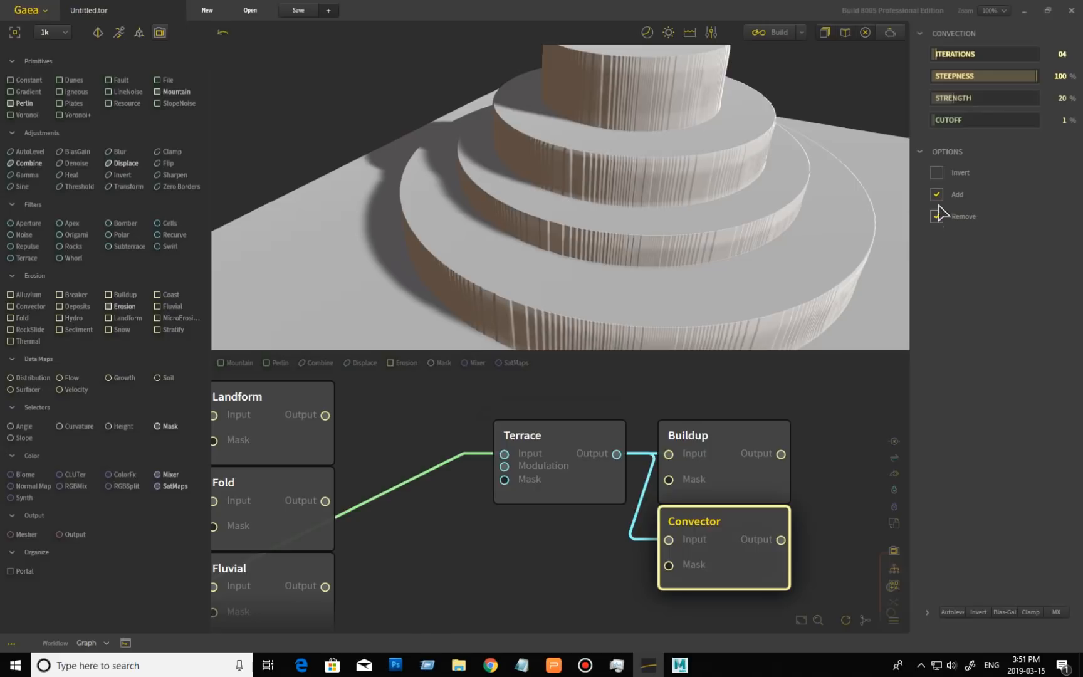
- Enable Invert on the Convector node, compare the terrain with the Terrace node's, and disable Invert again
left_click(936, 173)
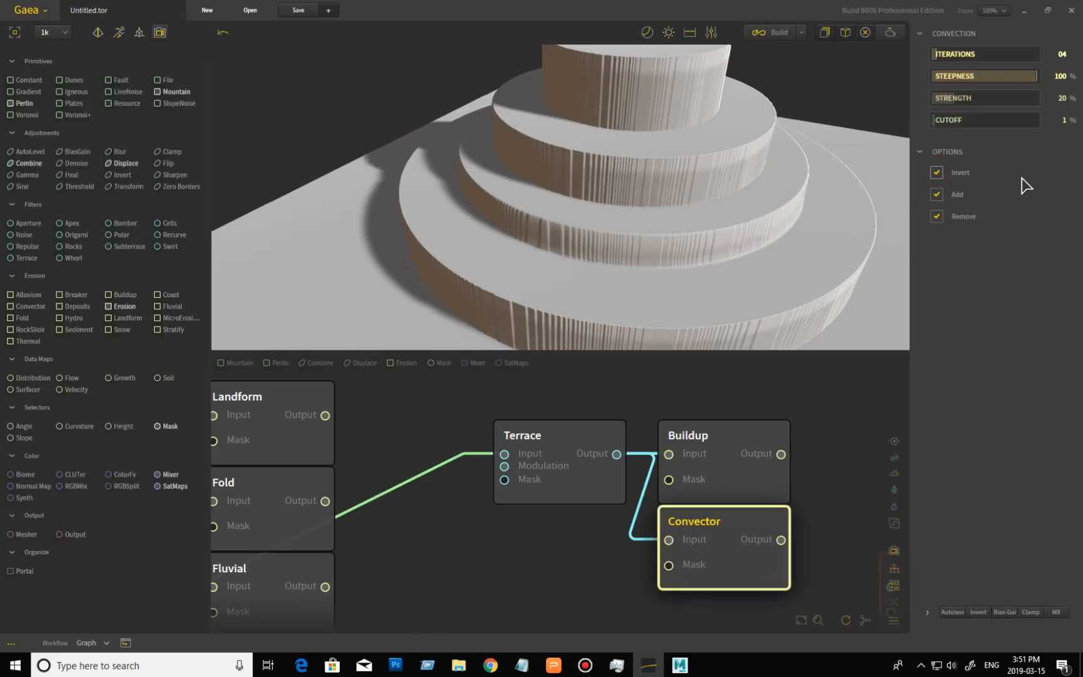
left_click(562, 446)
left_click(730, 511)
left_click(937, 172)
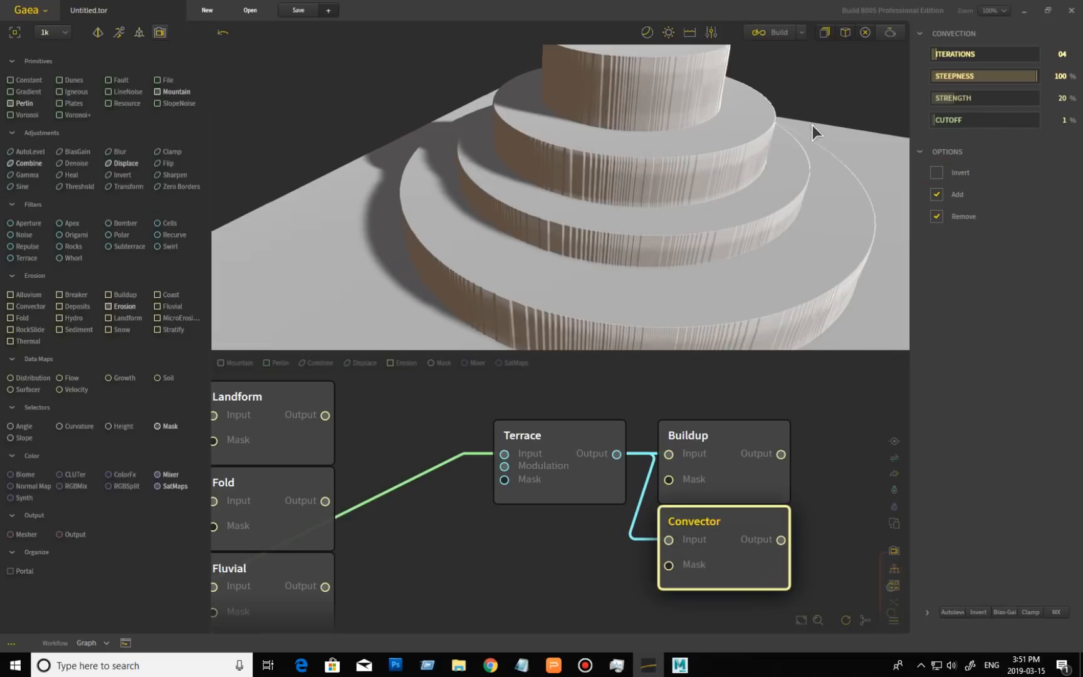
- Try the Convector node's Steepness at 0%, and raise it to 56%
left_click_drag(1035, 76, 888, 83)
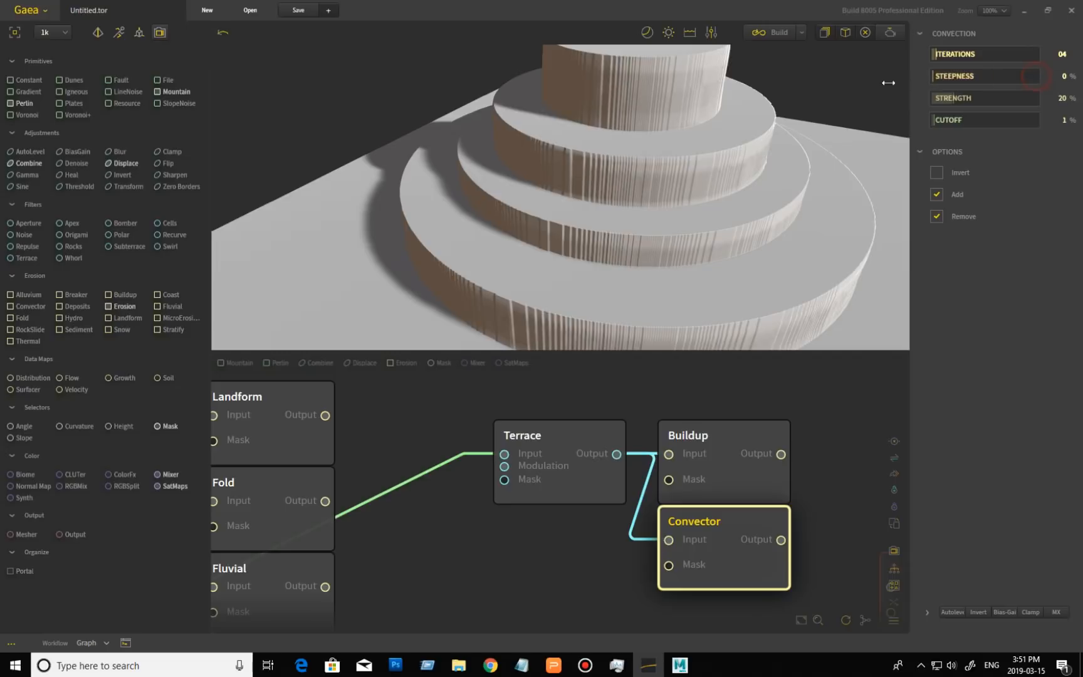
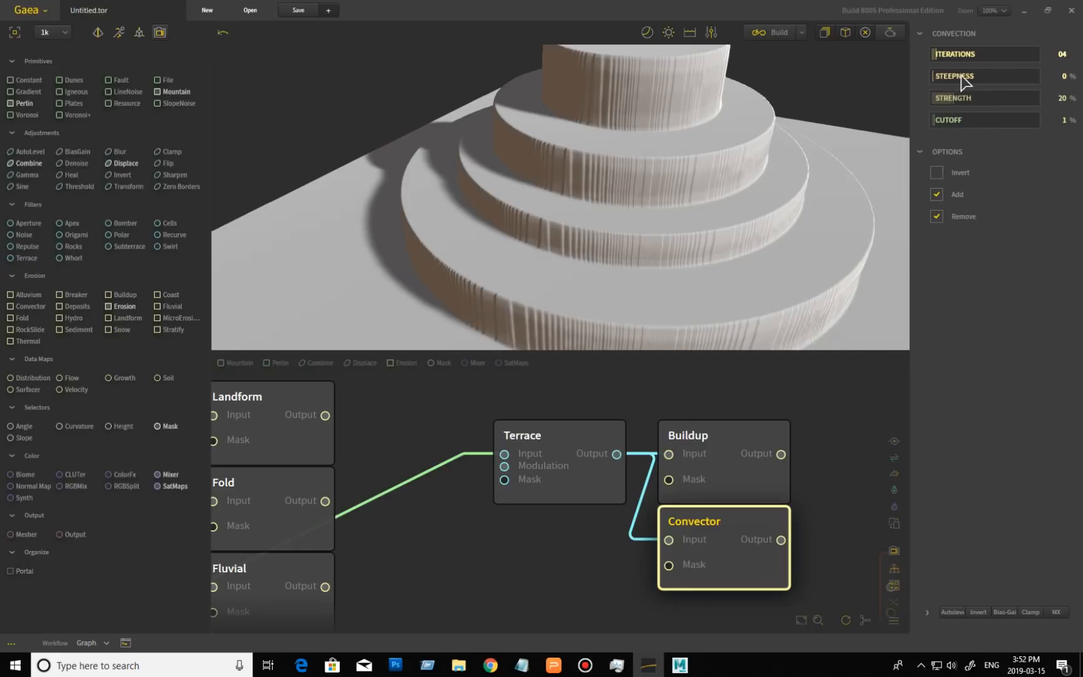
left_click(993, 77)
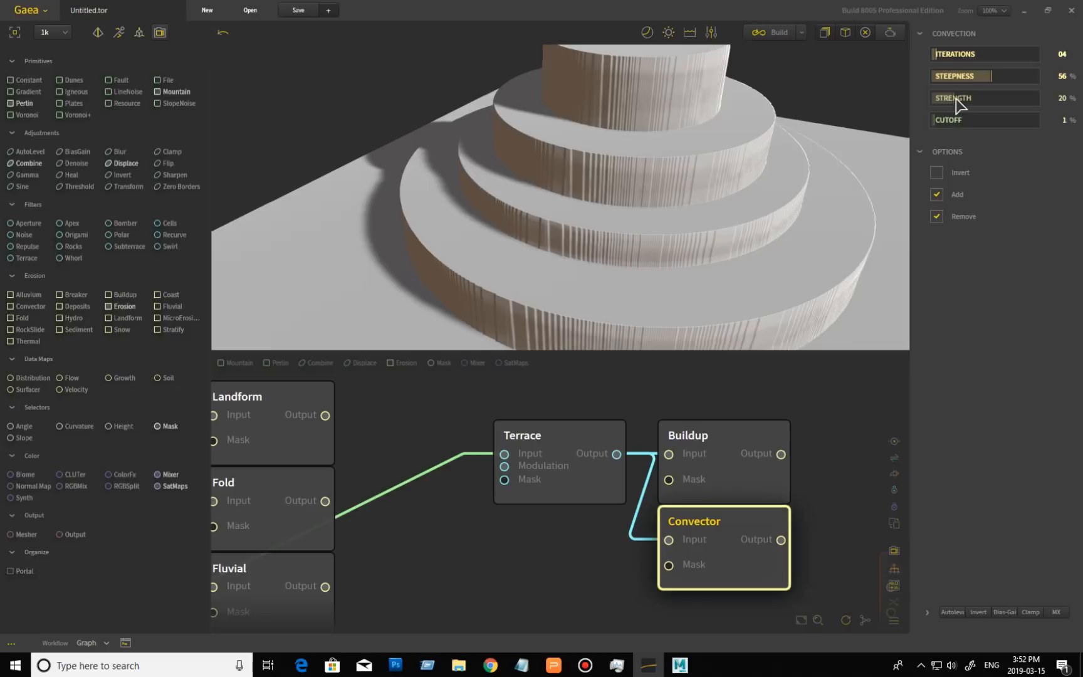
- Set the Convector node's Strength to 100% and Iterations to 29, and compare its terrain with the Terrace node's
left_click_drag(954, 99, 1038, 99)
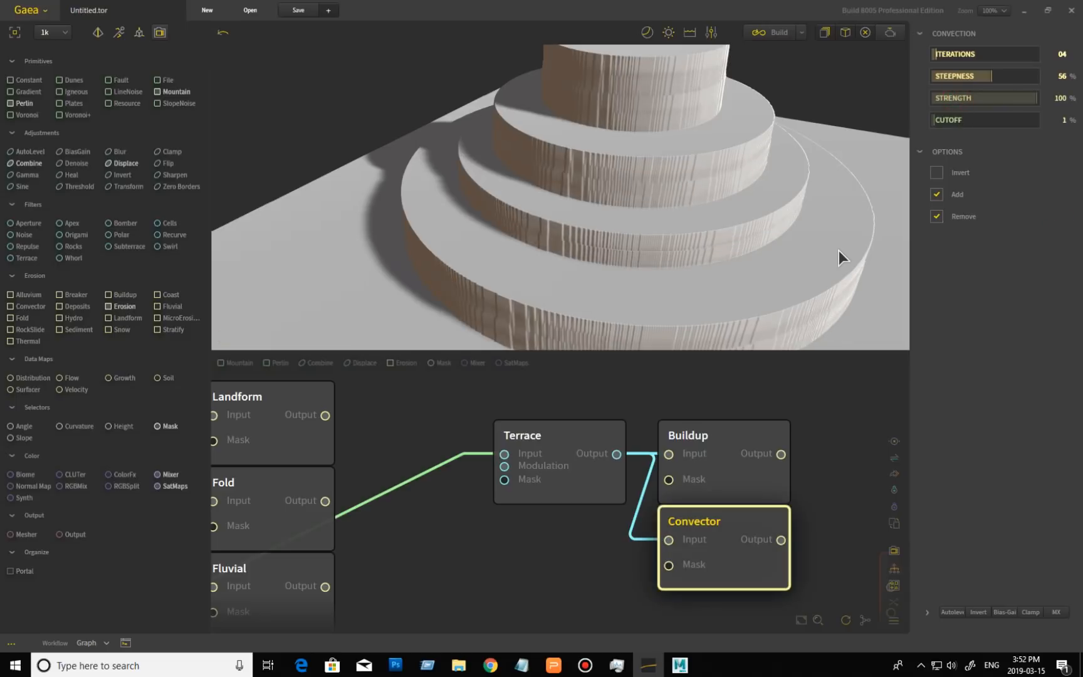
left_click_drag(935, 54, 969, 54)
left_click(563, 485)
left_click(728, 544)
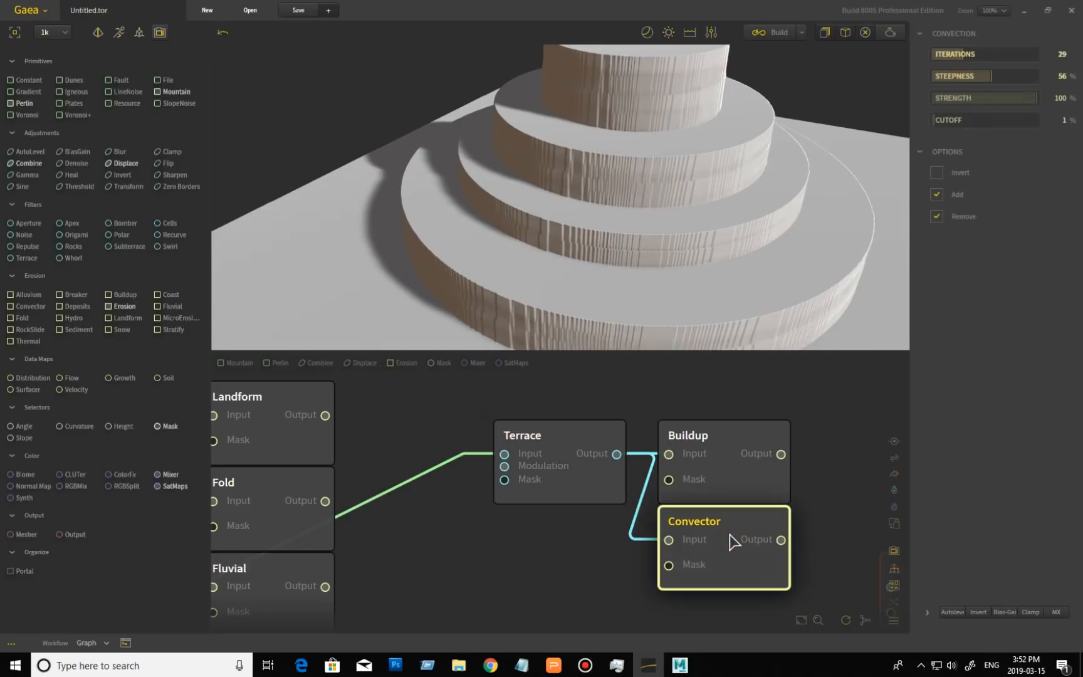
- Enable Invert on the Convector node, try its Steepness at 99%, and reduce it to 87%
left_click_drag(752, 269, 805, 238)
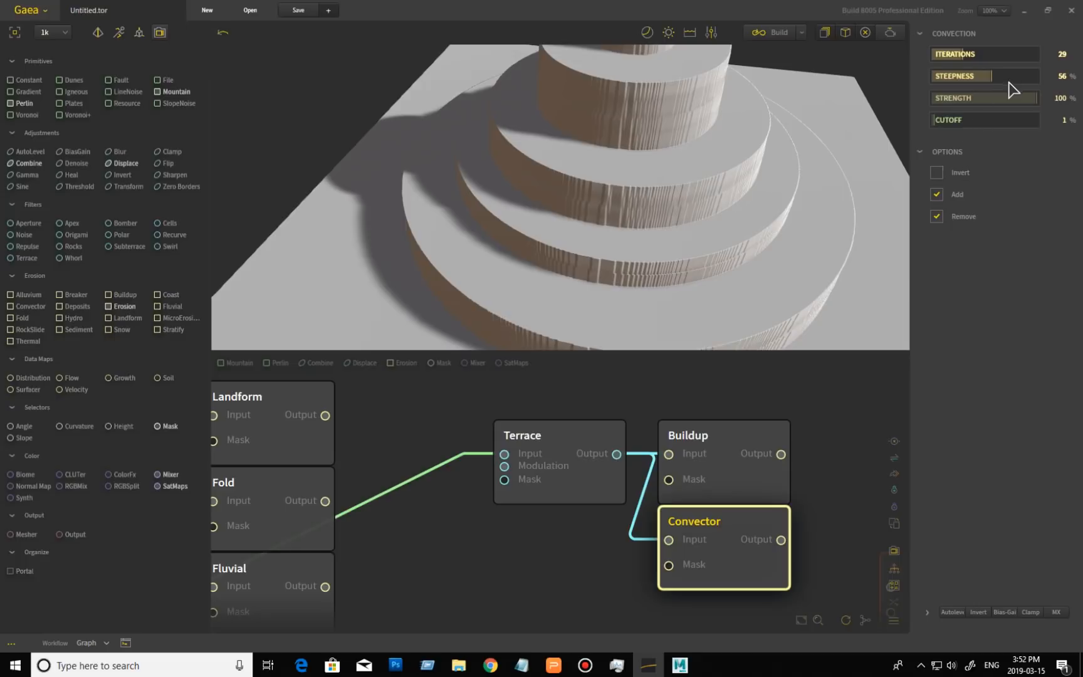
left_click(938, 173)
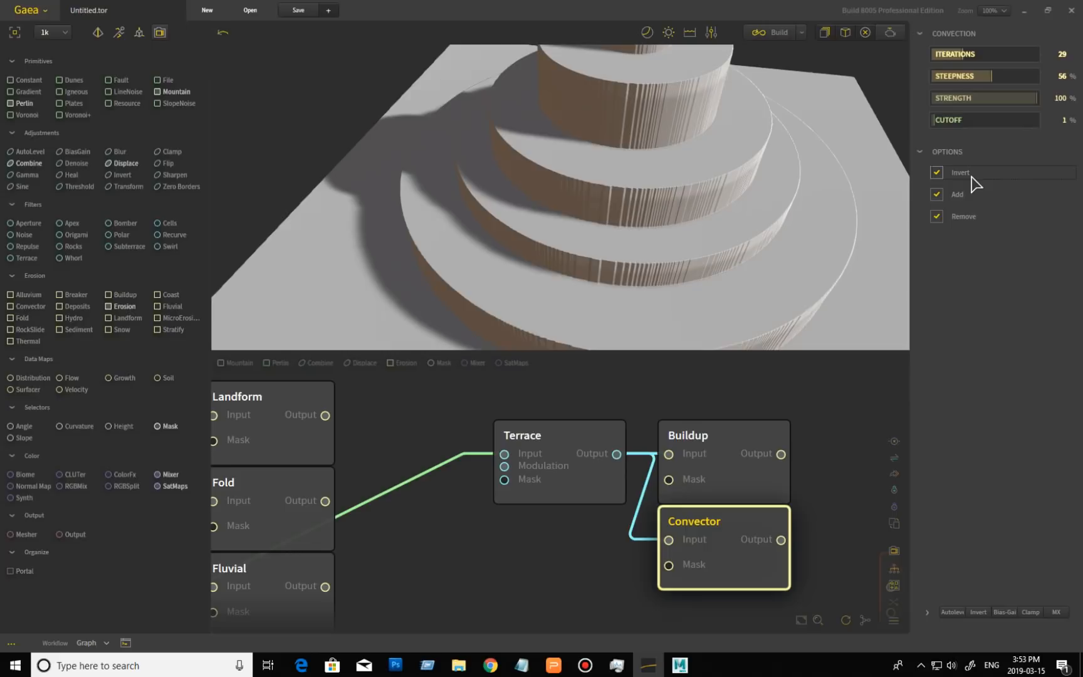
left_click(1036, 76)
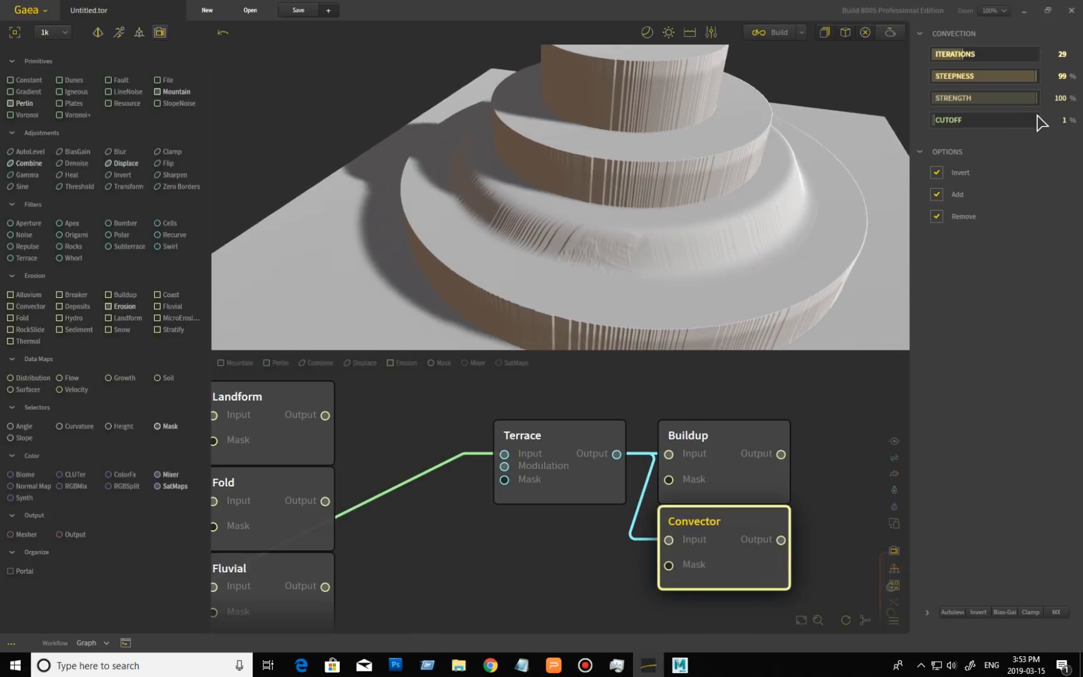
left_click_drag(1034, 78, 1024, 79)
mouse_move(804, 259)
left_mouse_down()
mouse_move(782, 304)
mouse_move(768, 260)
mouse_move(788, 260)
left_mouse_up()
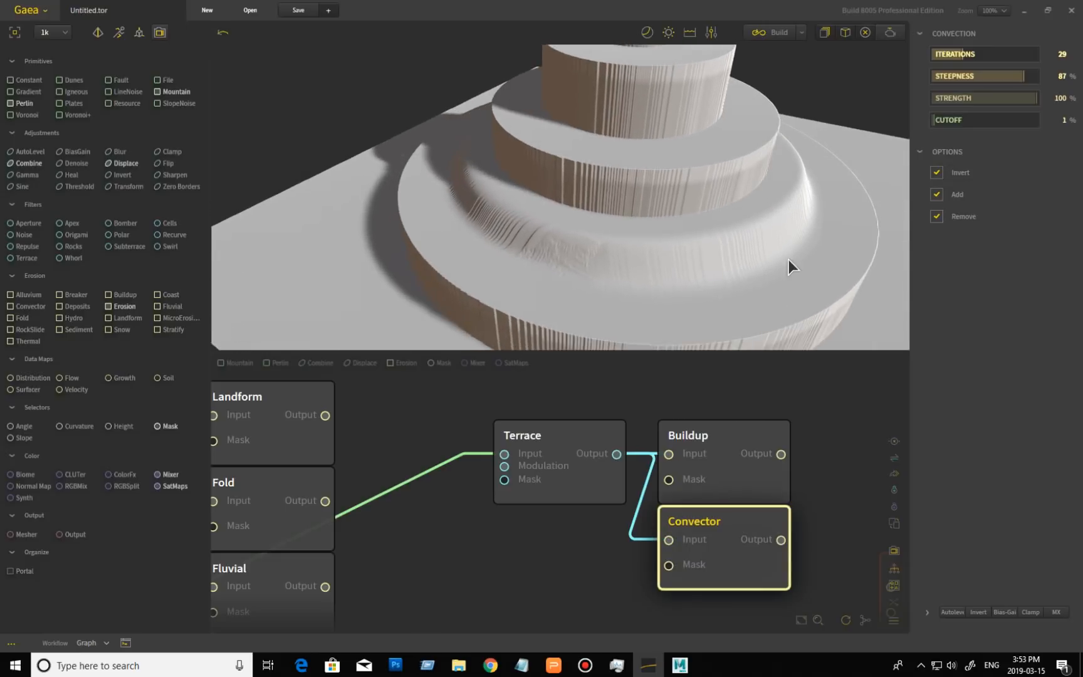
- Try the Convector node with Add disabled and with Remove disabled, enabling each option again after inspecting the terrain
left_click(937, 195)
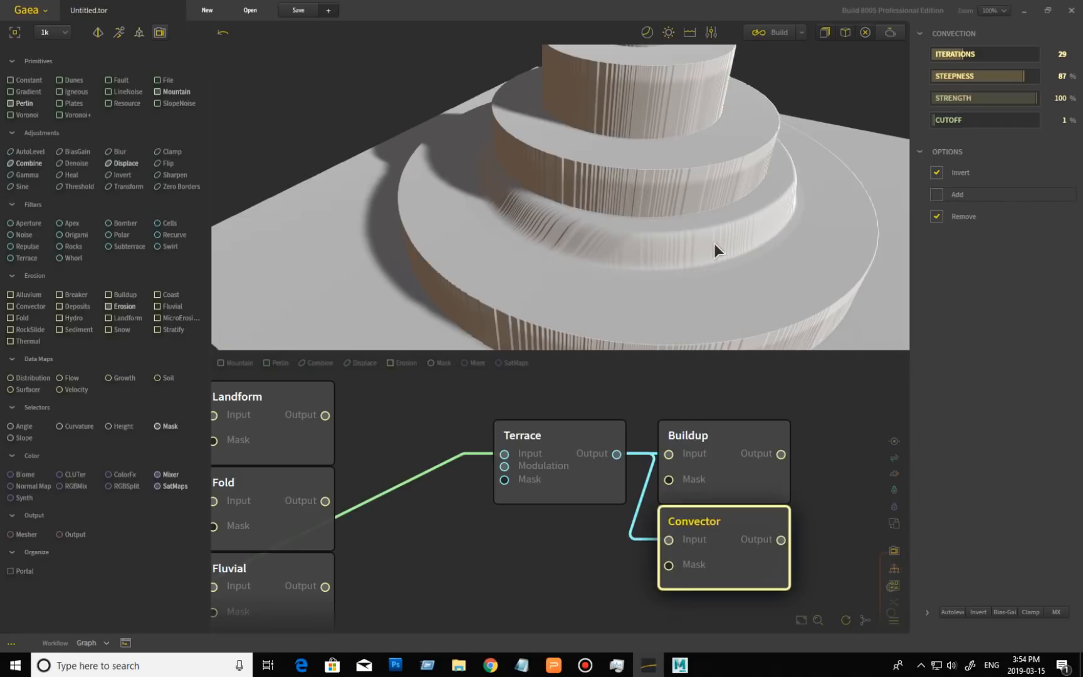
left_click(937, 195)
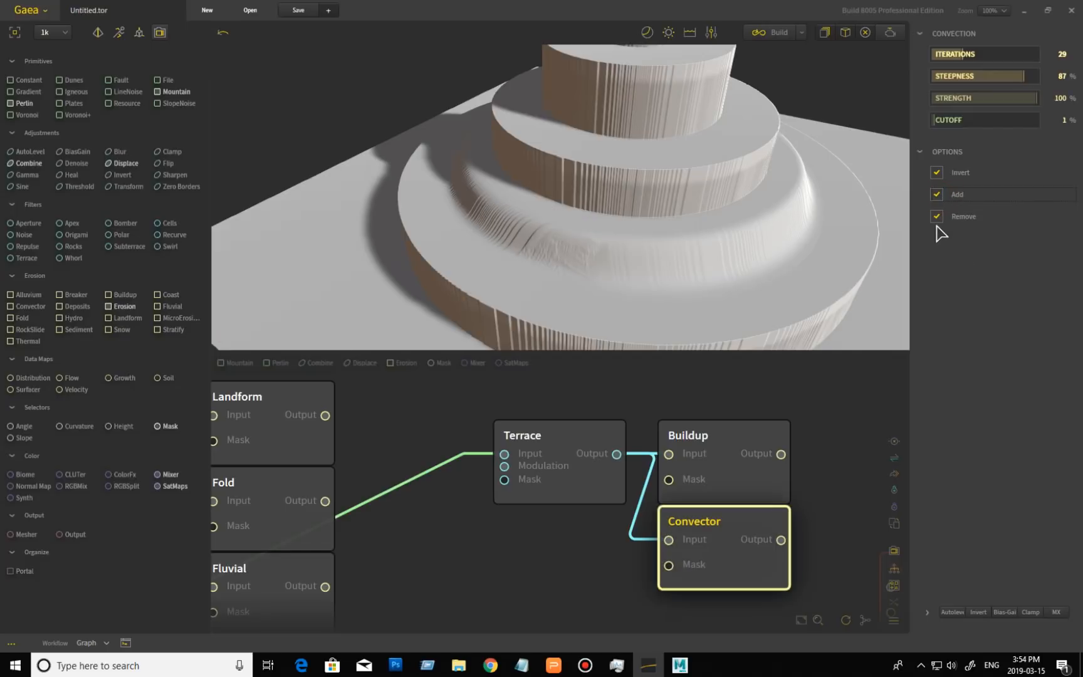
left_click(936, 216)
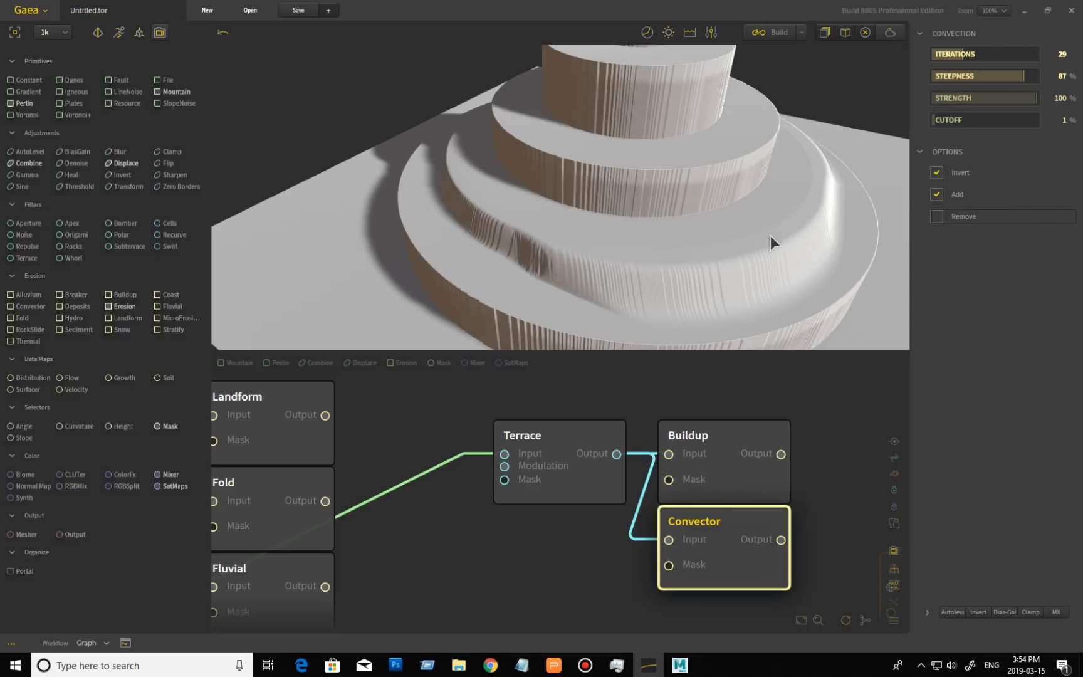
left_click_drag(744, 280, 769, 319)
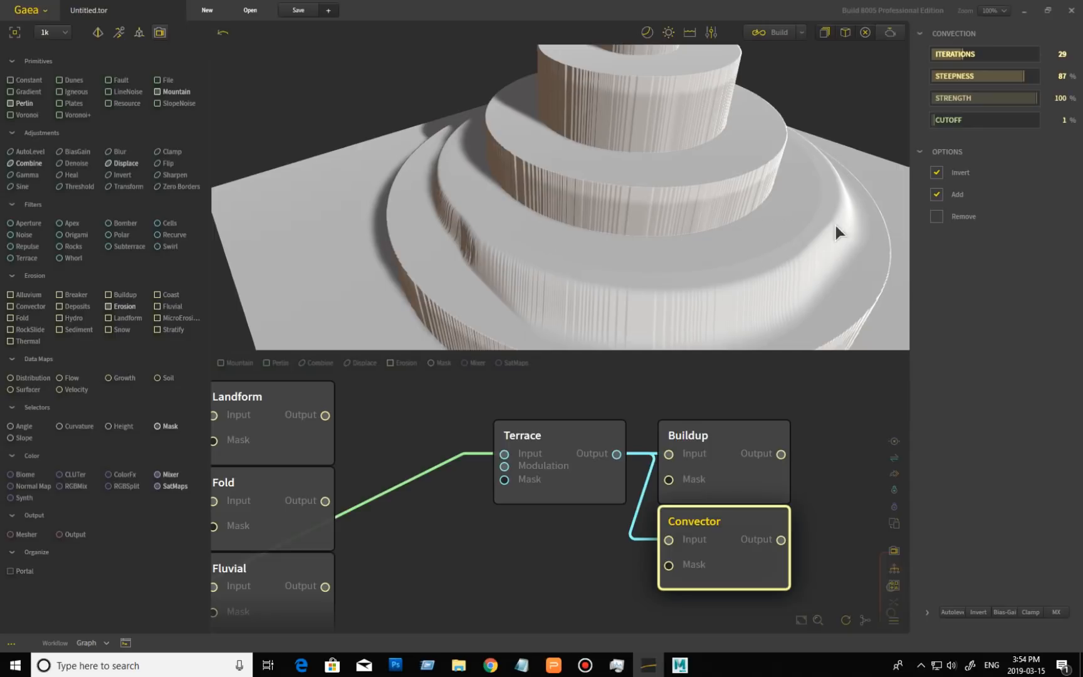
left_click(943, 217)
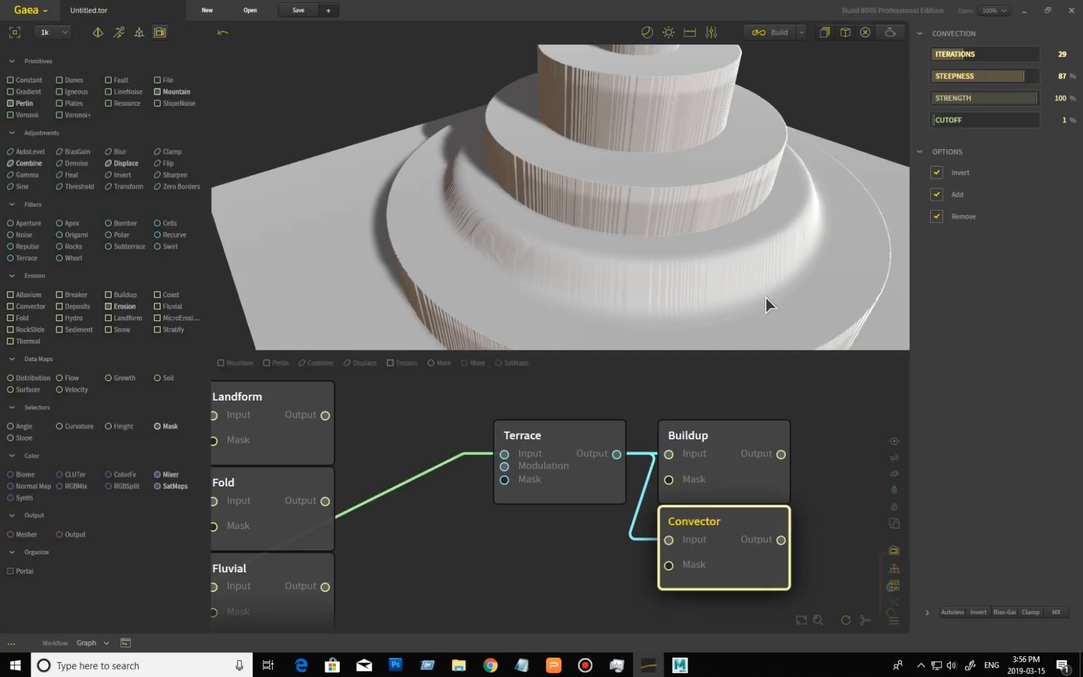
- Set the Convector node's Cutoff to 17%
left_click(941, 122)
left_click(950, 123)
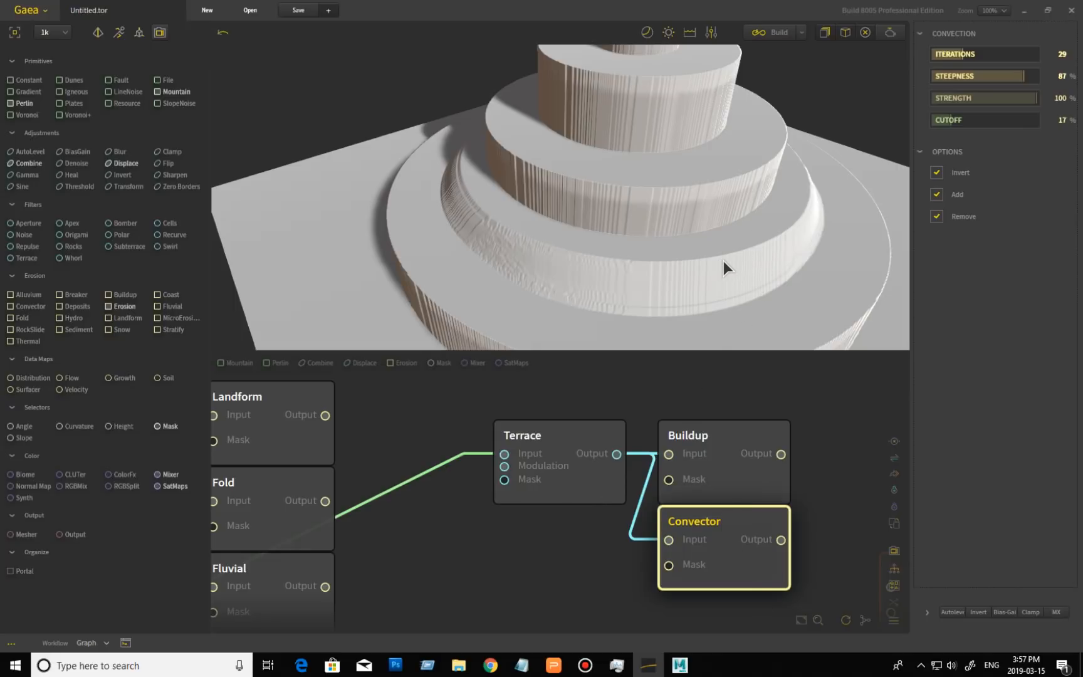
- Disable Reprocess on the Terrace node, set its Steepness to 61%, and preview the Convector node's terrain
left_click(606, 496)
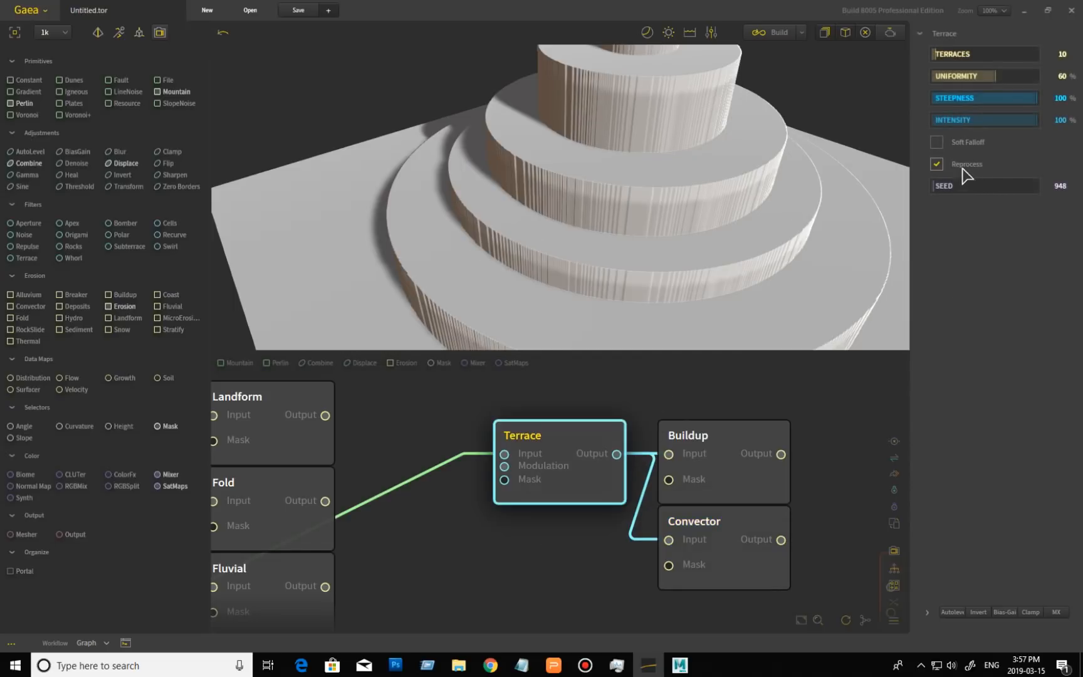
left_click(937, 163)
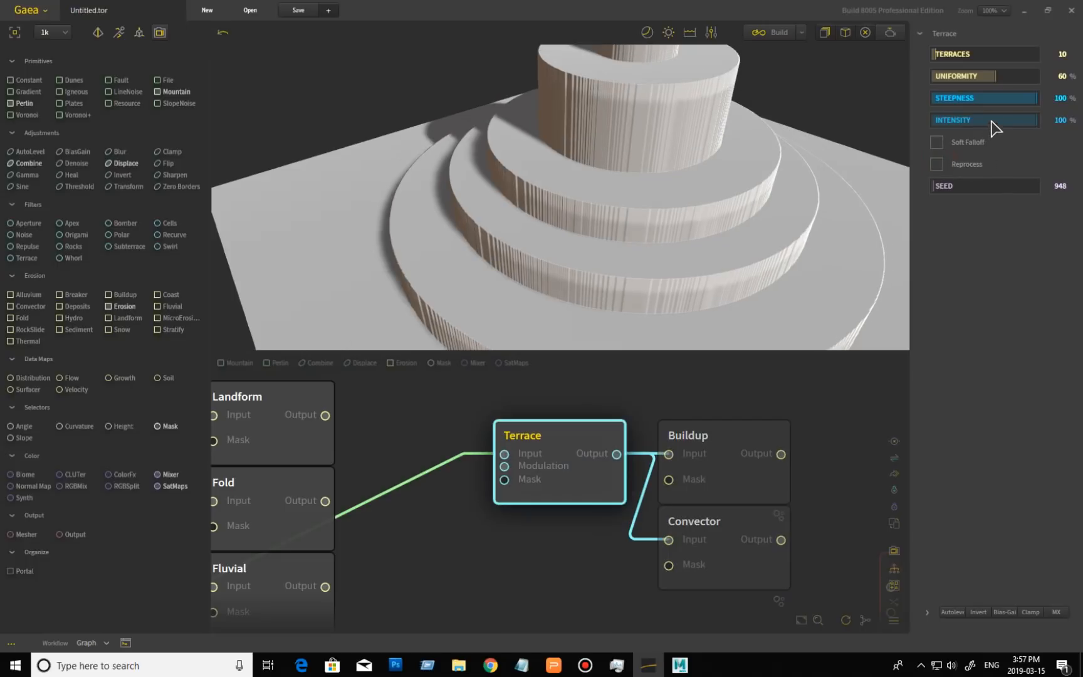
left_click(996, 99)
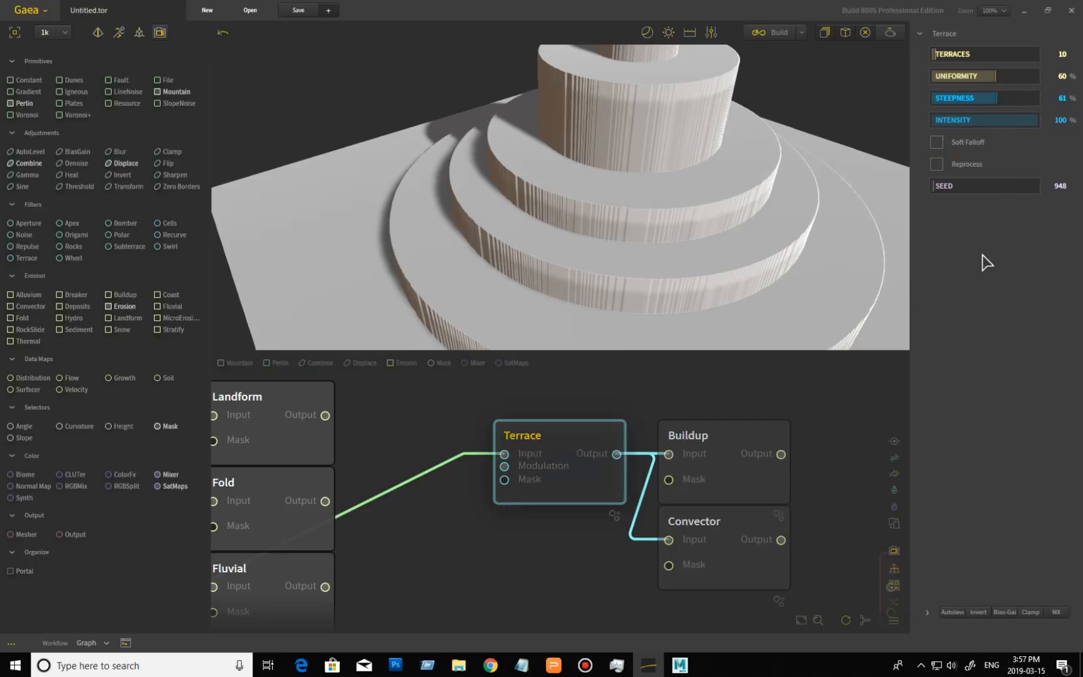
left_click(741, 526)
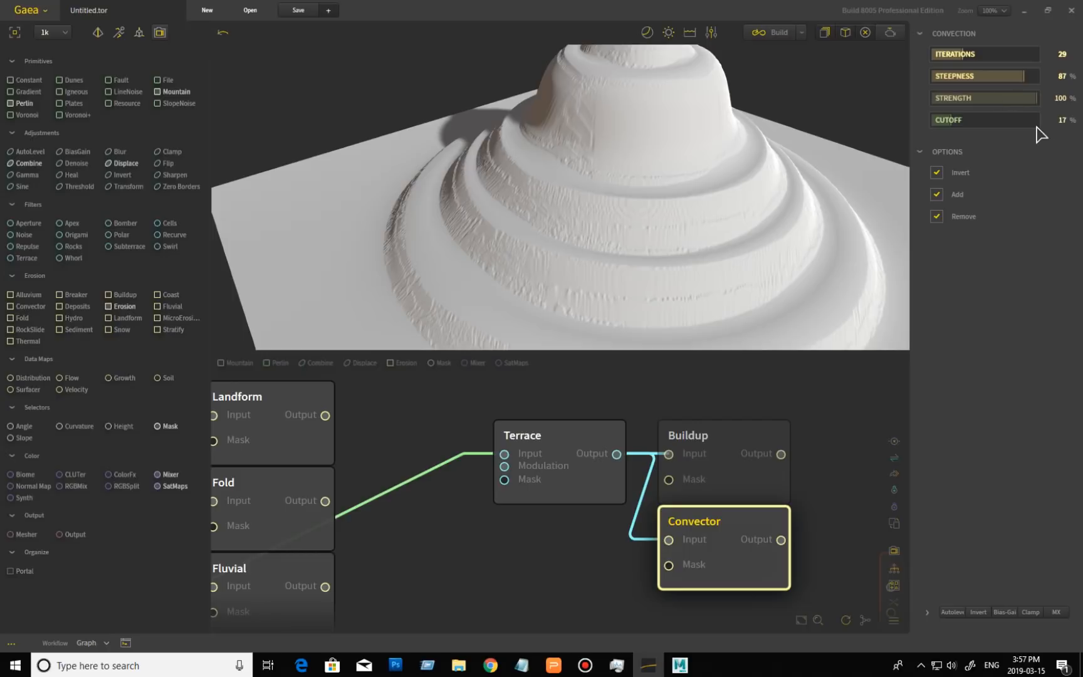
- Disable Invert on the Convector node, compare its terrain with the Terrace node's, and try a Steepness of 17%
left_click(936, 172)
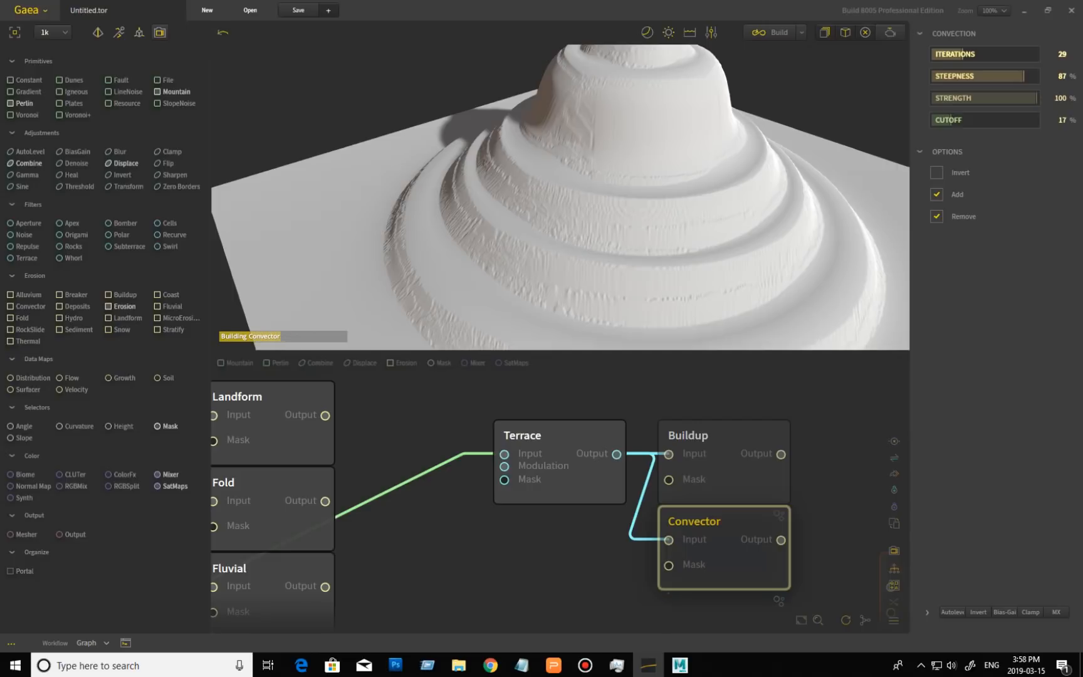
left_click(579, 445)
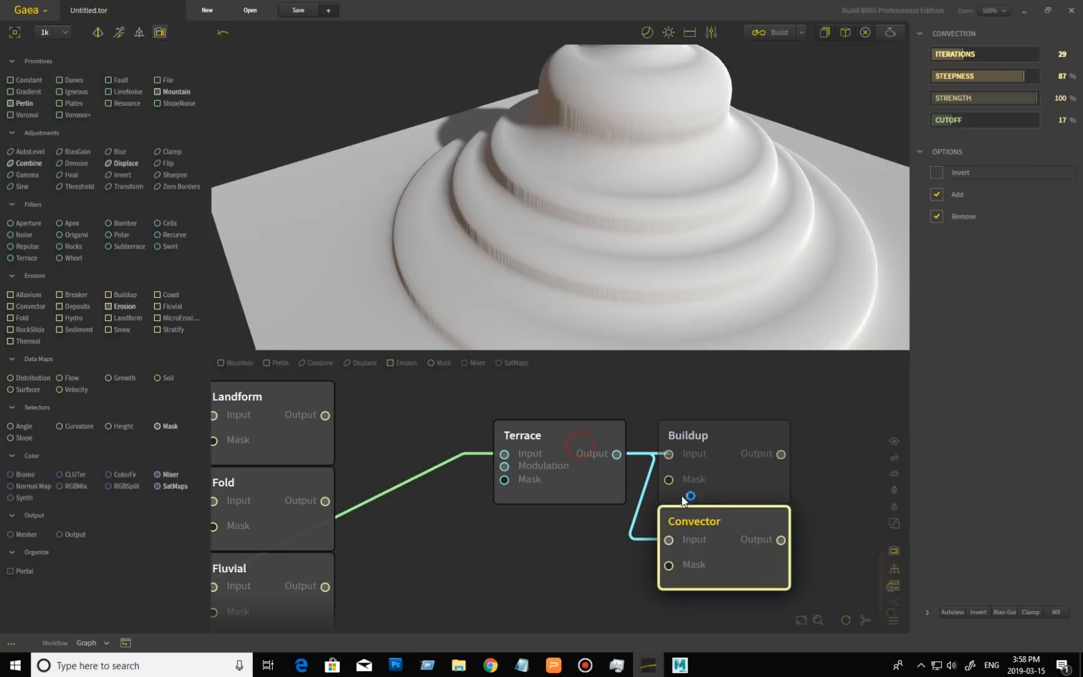
left_click(733, 515)
left_click(950, 76)
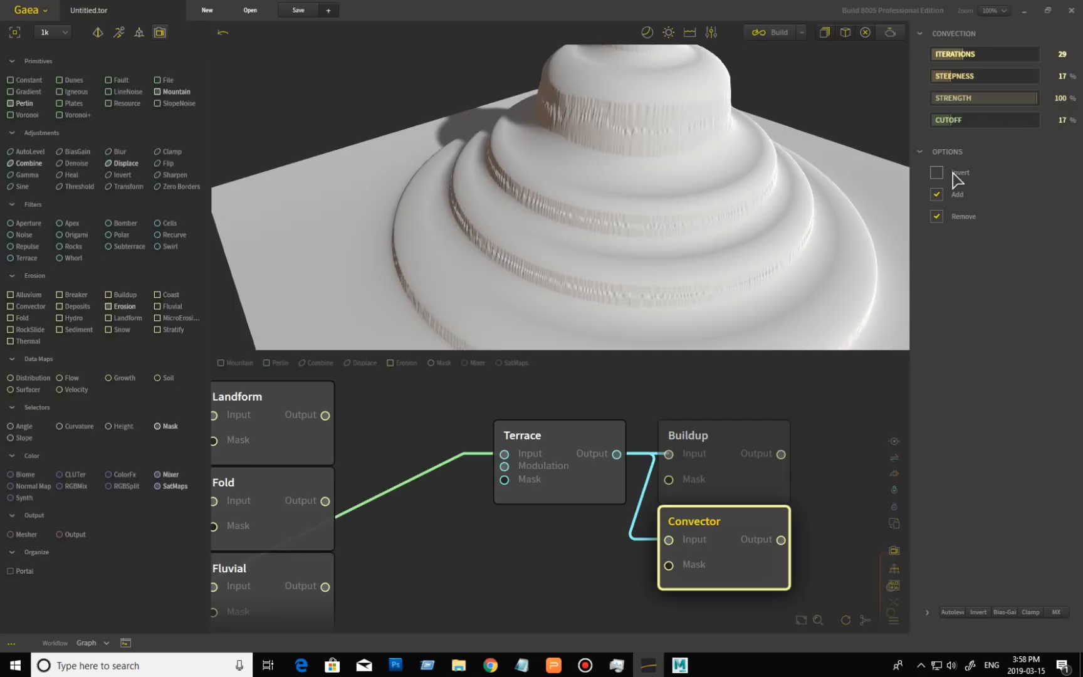
- Enable Invert on the Convector node, set its Steepness to 97%, disable Remove, and inspect the terraces from several angles
left_click(936, 172)
left_click(1033, 76)
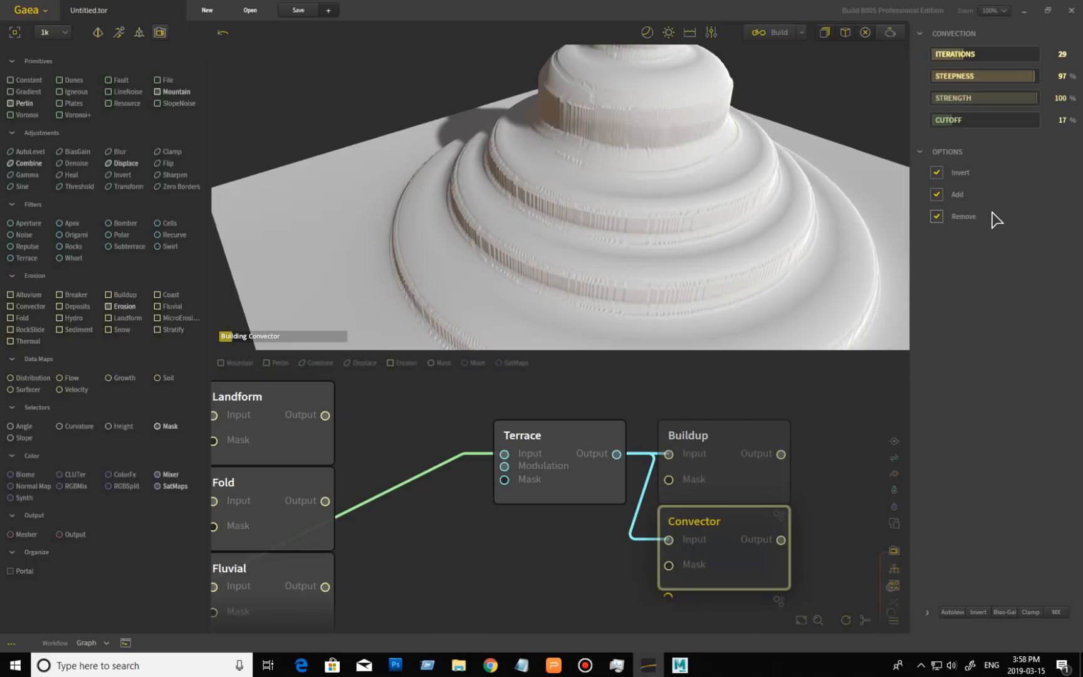
left_click(938, 219)
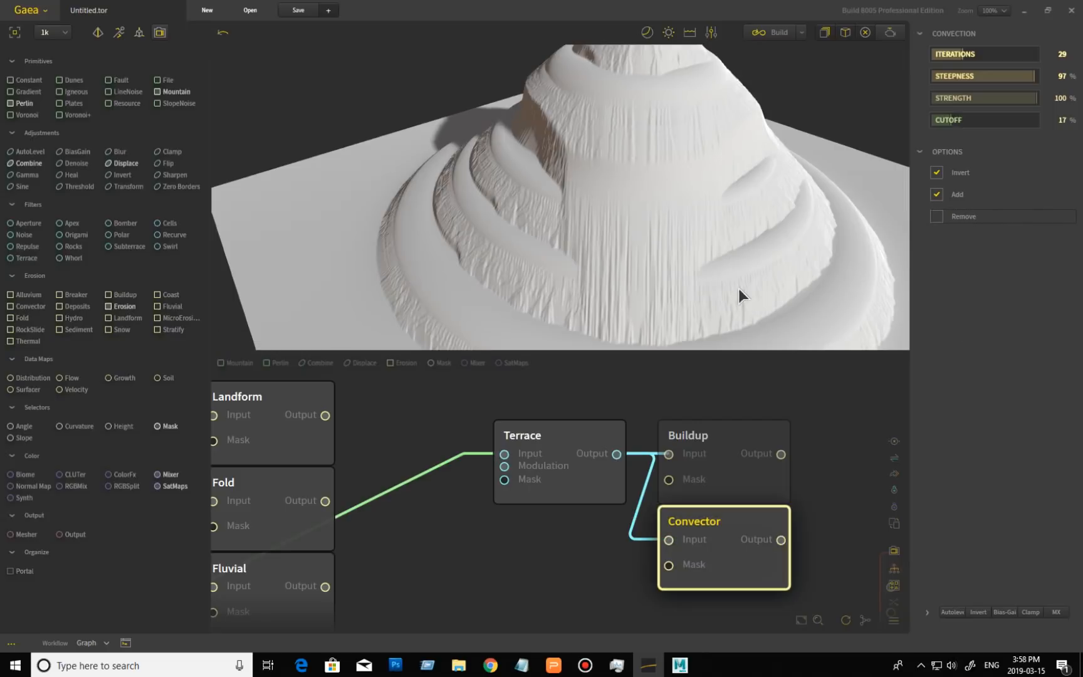
left_click_drag(745, 290, 589, 250)
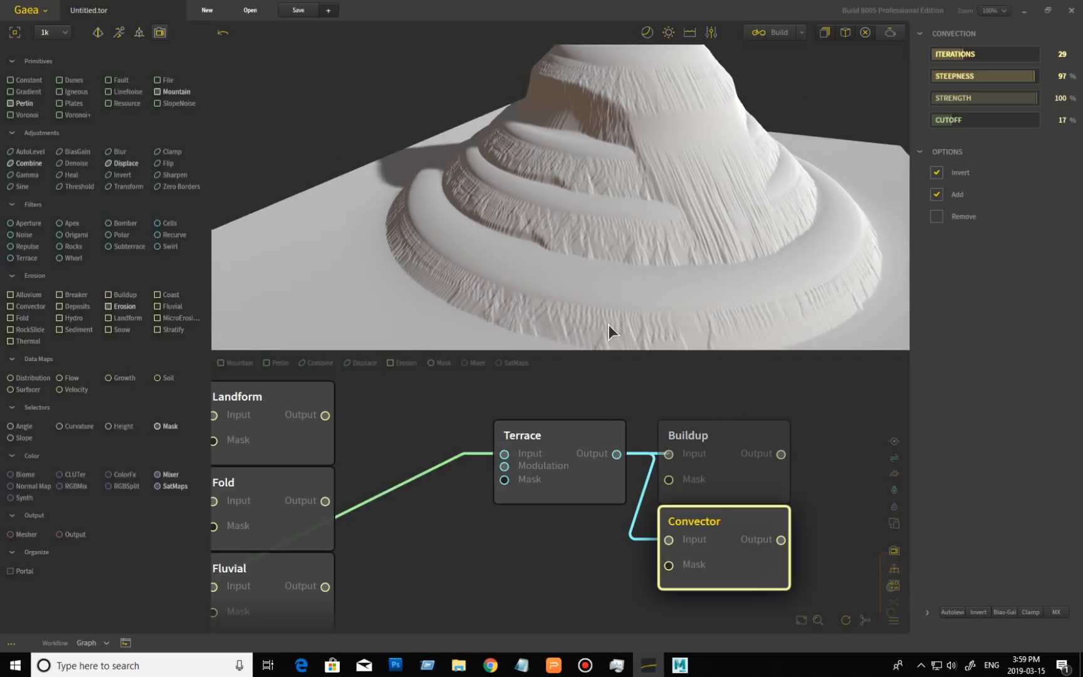
mouse_move(793, 215)
left_mouse_down()
mouse_move(708, 236)
mouse_move(639, 207)
mouse_move(715, 191)
mouse_move(796, 154)
mouse_move(627, 207)
mouse_move(703, 235)
mouse_move(818, 221)
mouse_move(699, 270)
mouse_move(535, 281)
mouse_move(474, 268)
mouse_move(508, 290)
mouse_move(612, 287)
left_mouse_up()
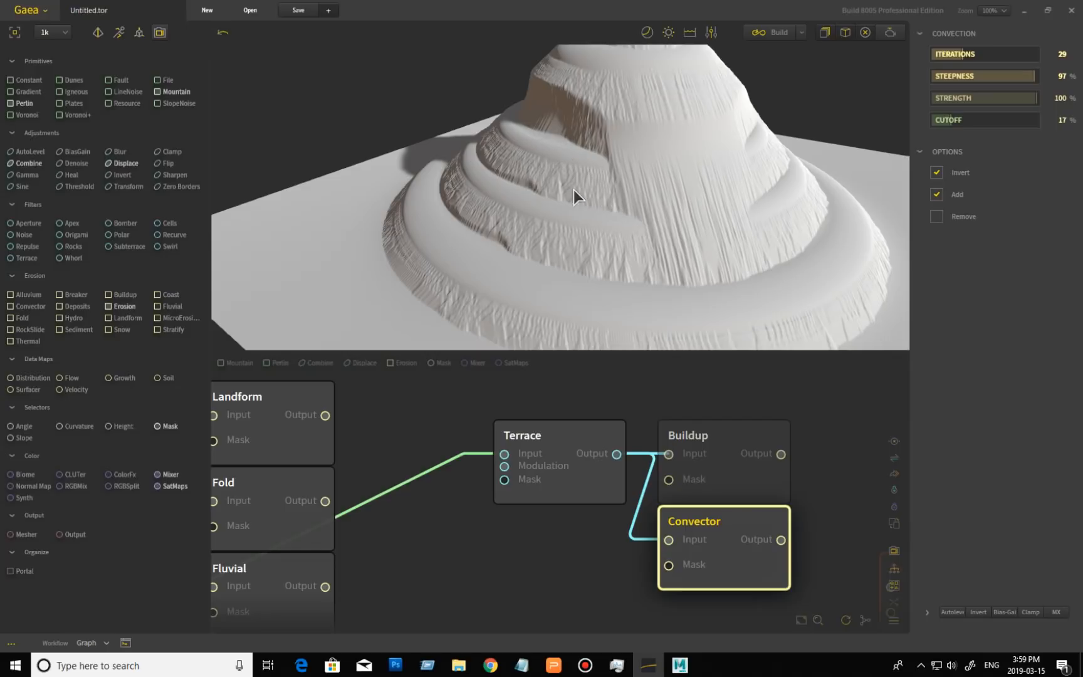
left_click_drag(679, 229, 652, 250)
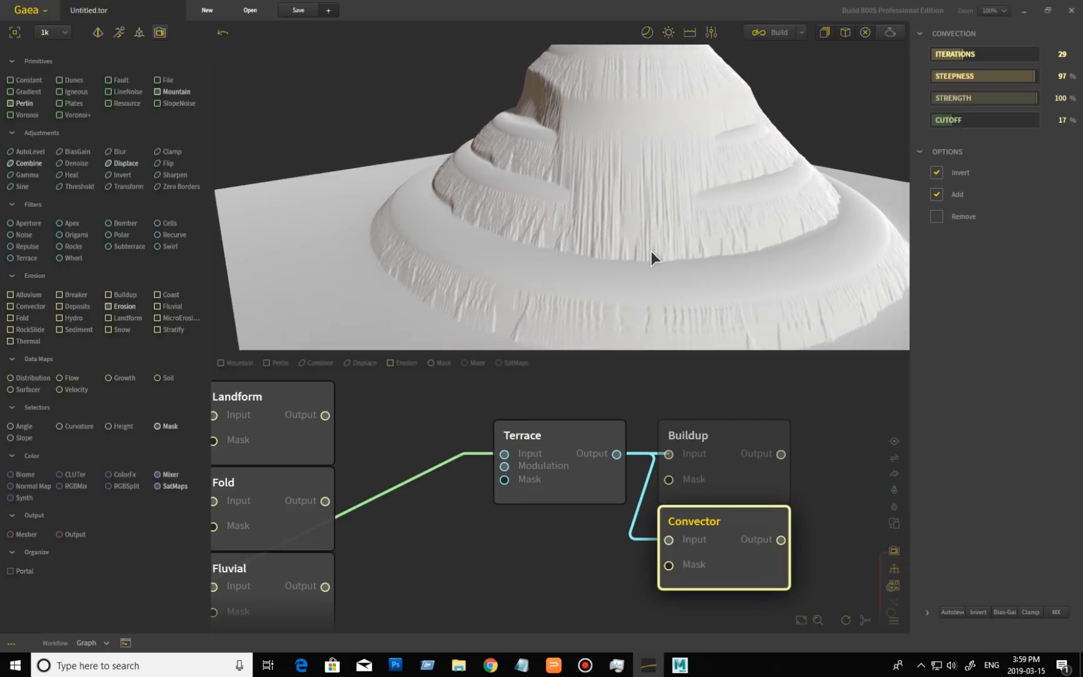
scroll(651, 250, "down", 6)
scroll(650, 251, "up", 4)
scroll(650, 250, "up", 3)
left_click_drag(604, 279, 647, 295)
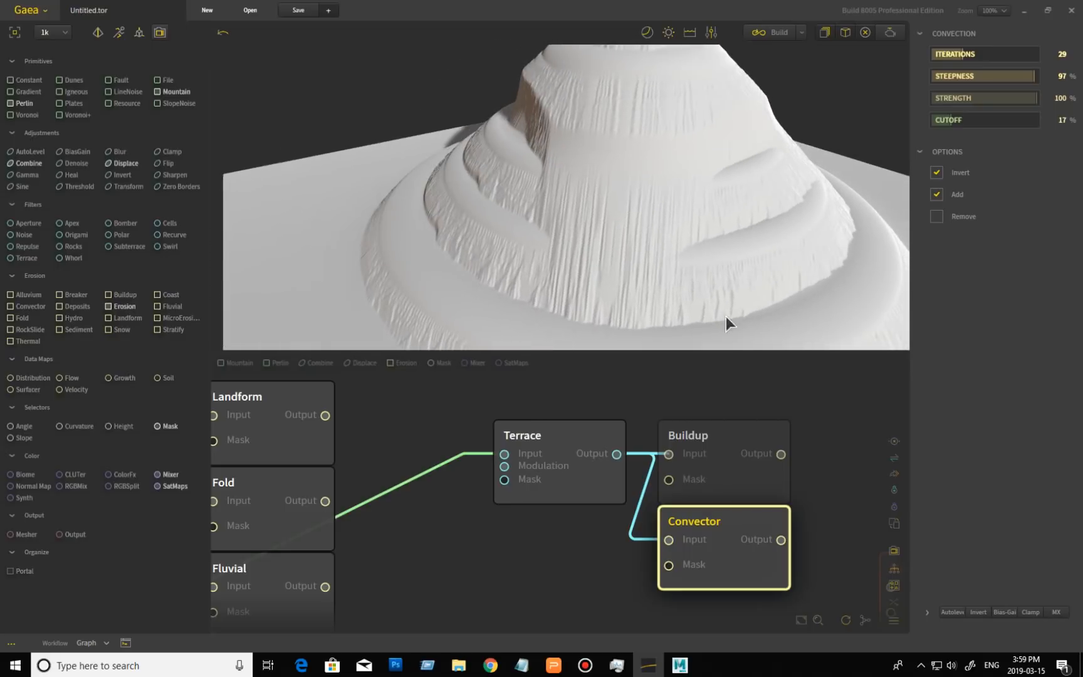
- Select the MicroErosion node beyond the Convector node and shift it slightly in the graph
middle_click_drag(831, 537, 793, 451)
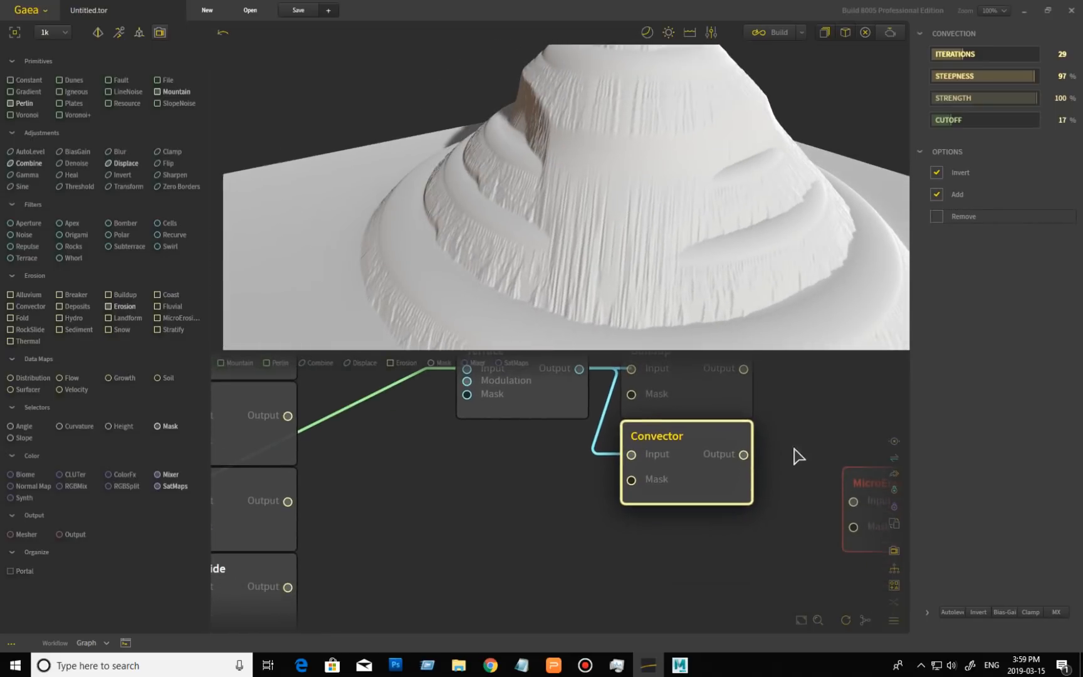
middle_click_drag(783, 494, 756, 479)
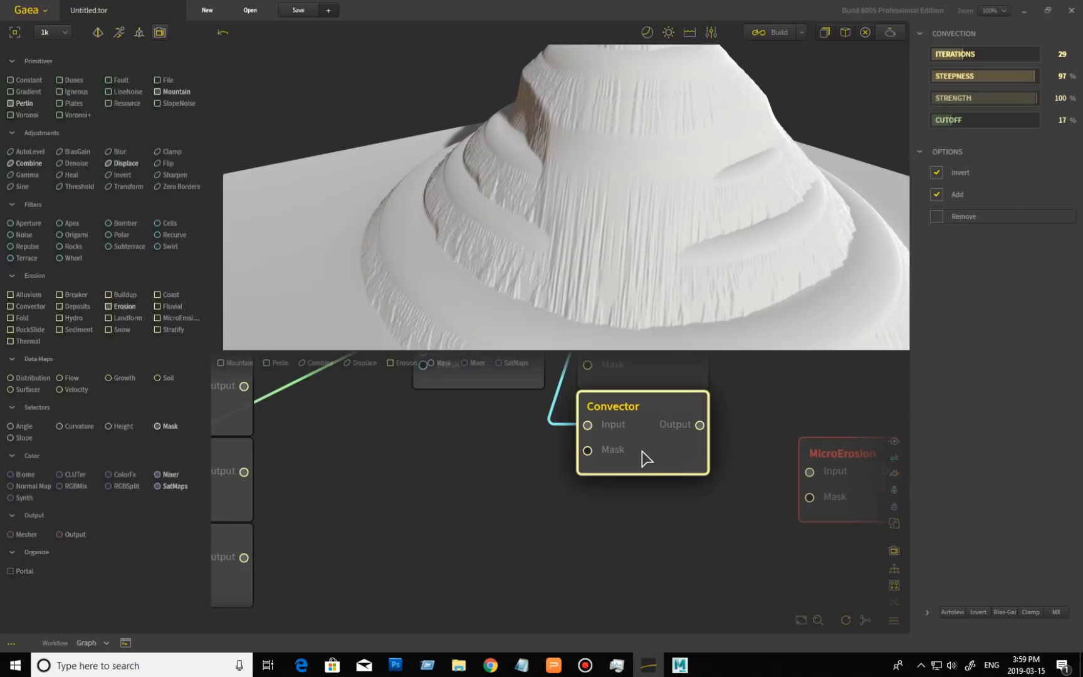
middle_click_drag(732, 527, 558, 537)
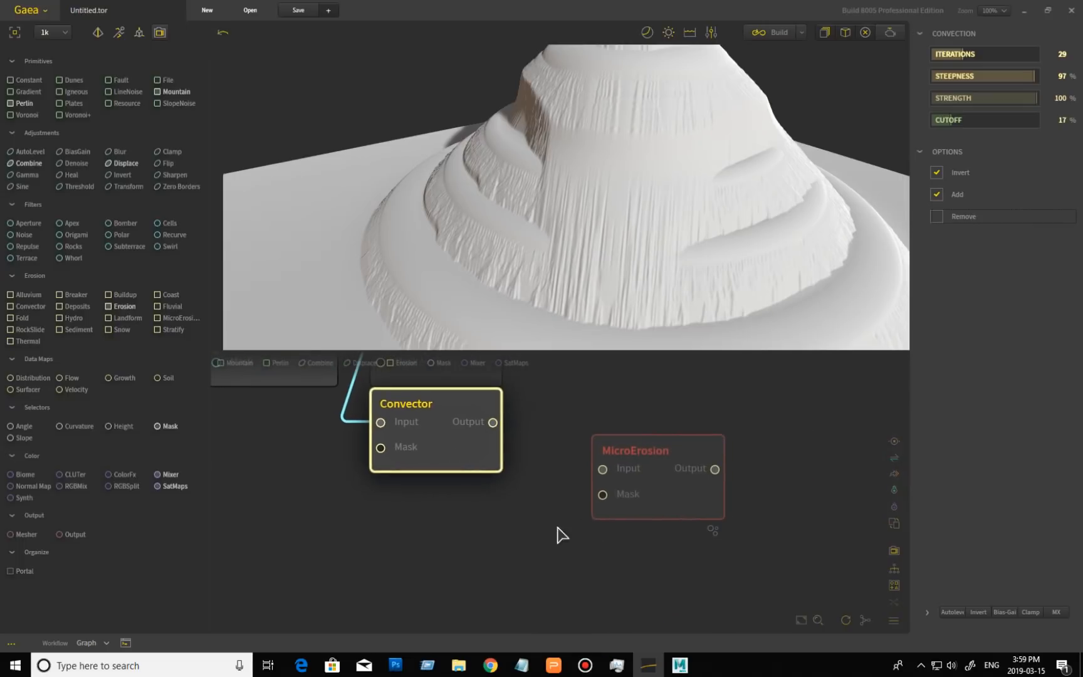
left_click(652, 461)
mouse_move(657, 469)
left_mouse_down()
mouse_move(702, 507)
mouse_move(659, 476)
left_mouse_up()
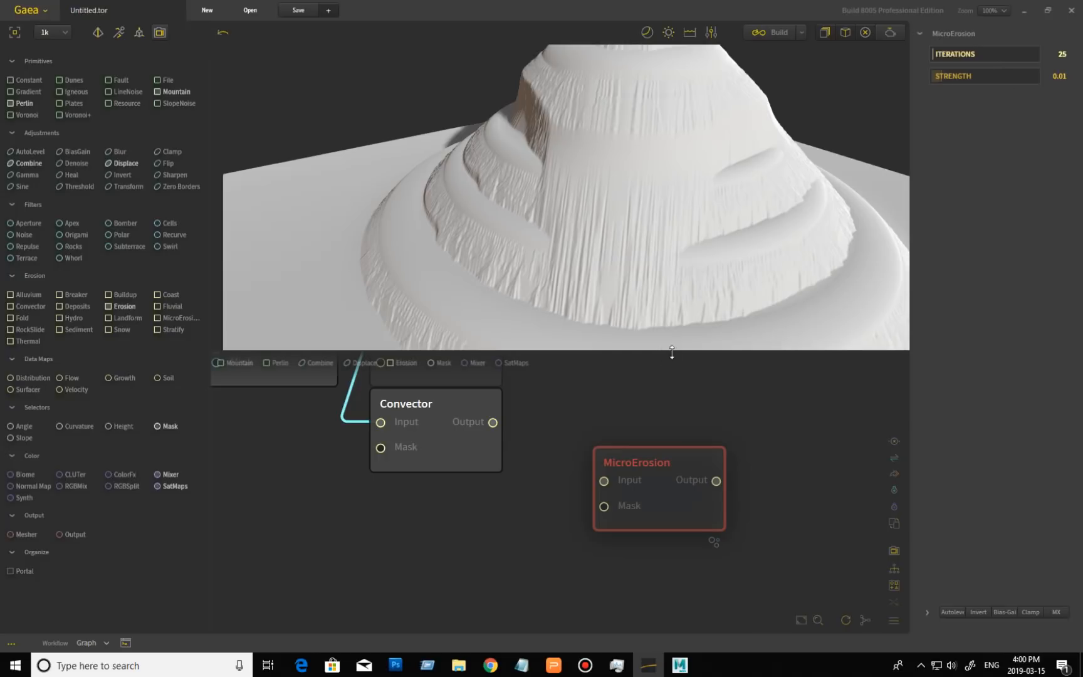
middle_click_drag(486, 568, 492, 539)
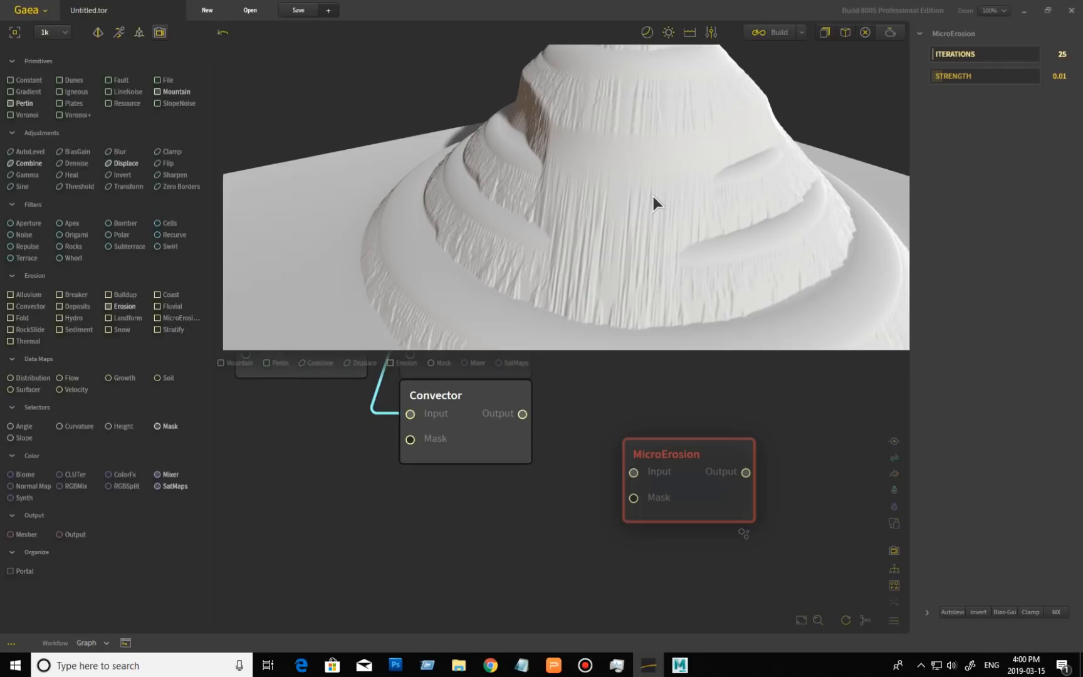
- Find the Coast node above Hydro and Breaker in the graph and preview its terrain
middle_click_drag(527, 600, 592, 500)
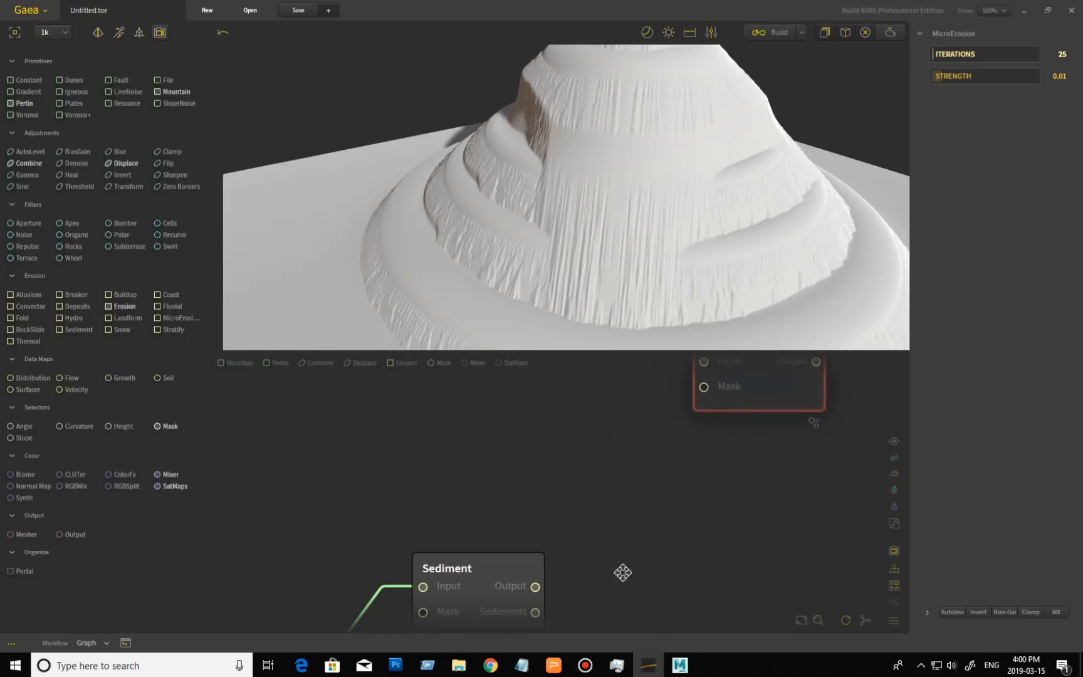
middle_click_drag(620, 572, 785, 479)
scroll(785, 478, "down", 3)
middle_click_drag(547, 588, 614, 559)
scroll(619, 527, "up", 3)
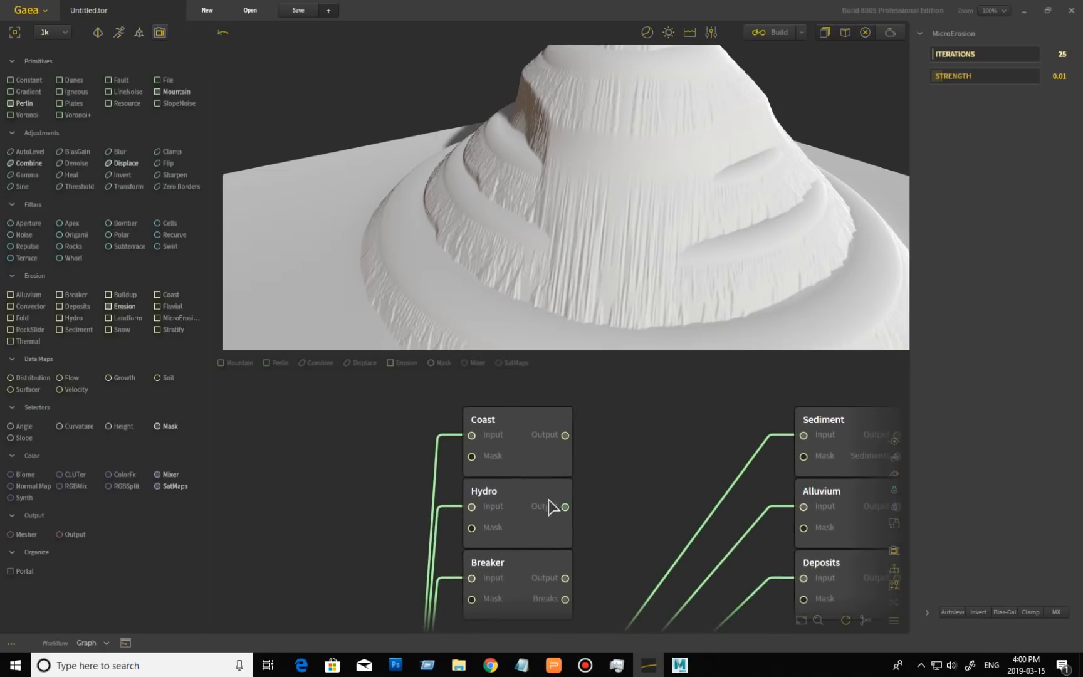
left_click(560, 465)
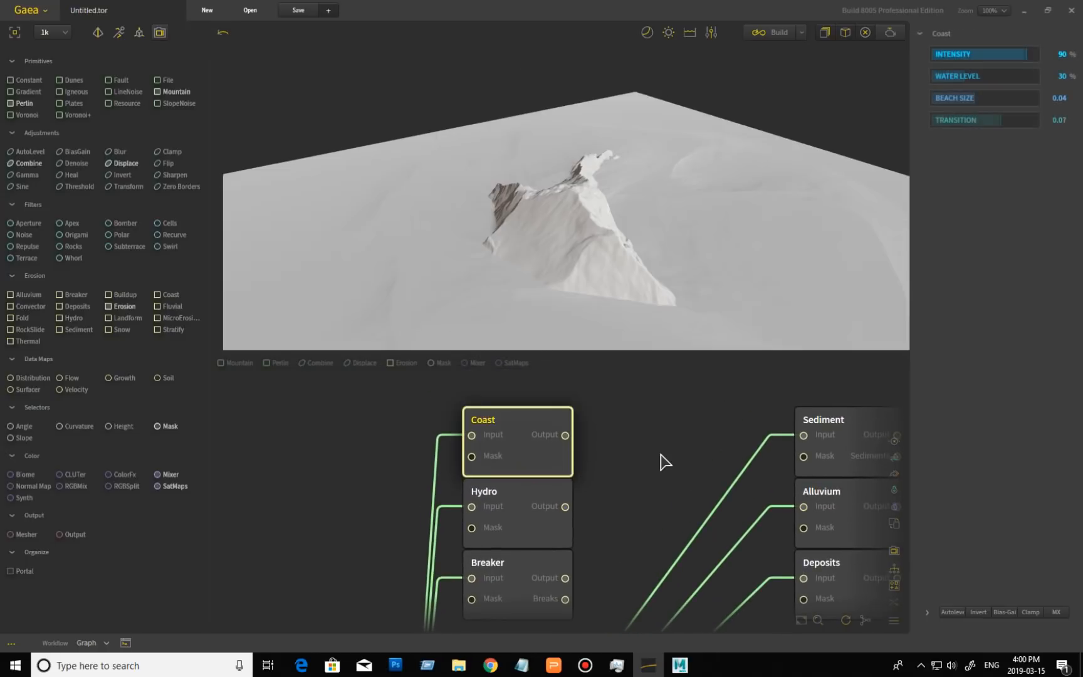
- Move the Mountain node up the graph, beside the Breaker node and just below the Coast and Hydro nodes
middle_click_drag(631, 486, 624, 514)
scroll(657, 482, "down", 3)
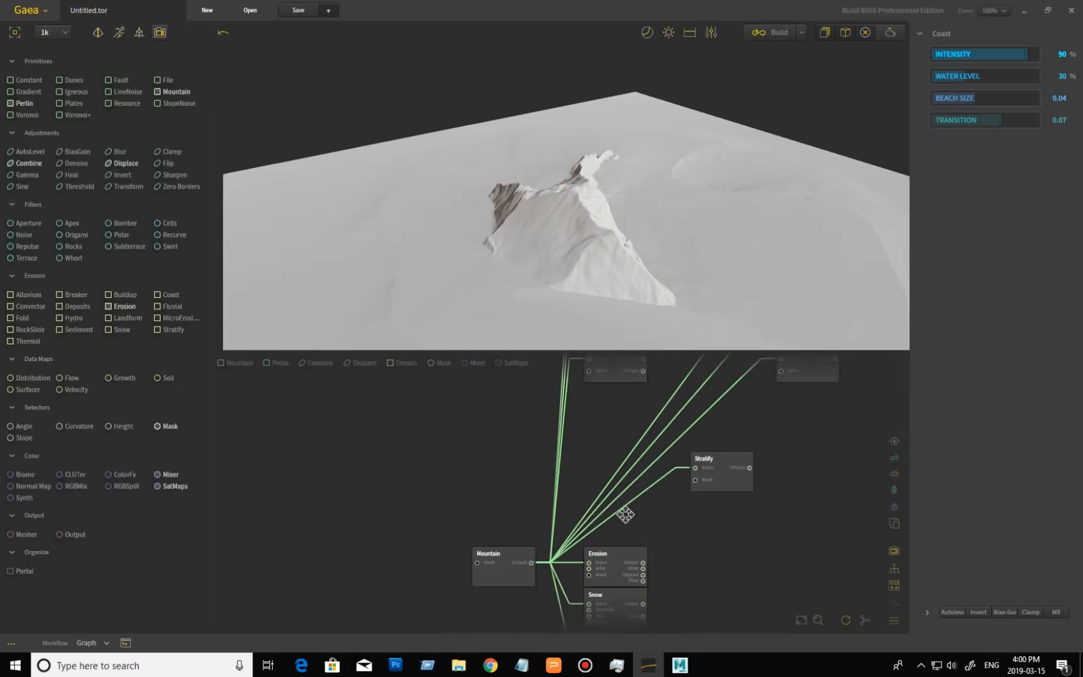
left_click_drag(505, 546, 484, 414)
middle_click_drag(546, 462, 545, 636)
left_click_drag(481, 597, 494, 529)
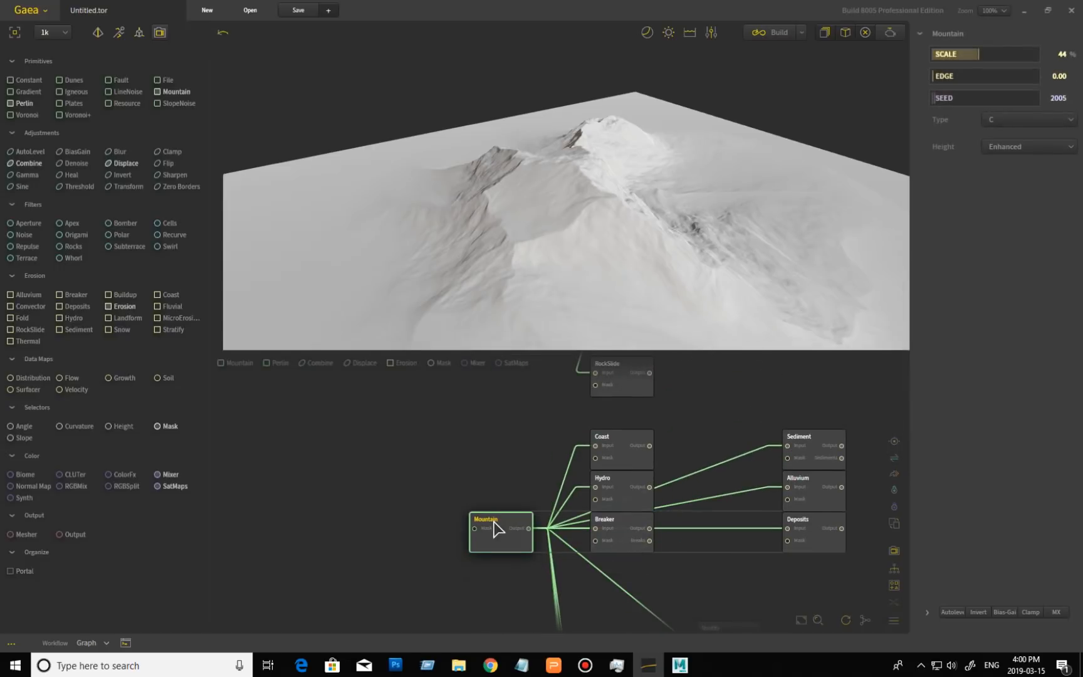
- Compare the Mountain node's terrain with the Coast node's terrain and examine the coastal erosion around the peak
scroll(532, 582, "up", 3)
left_click(376, 572)
left_click(585, 459)
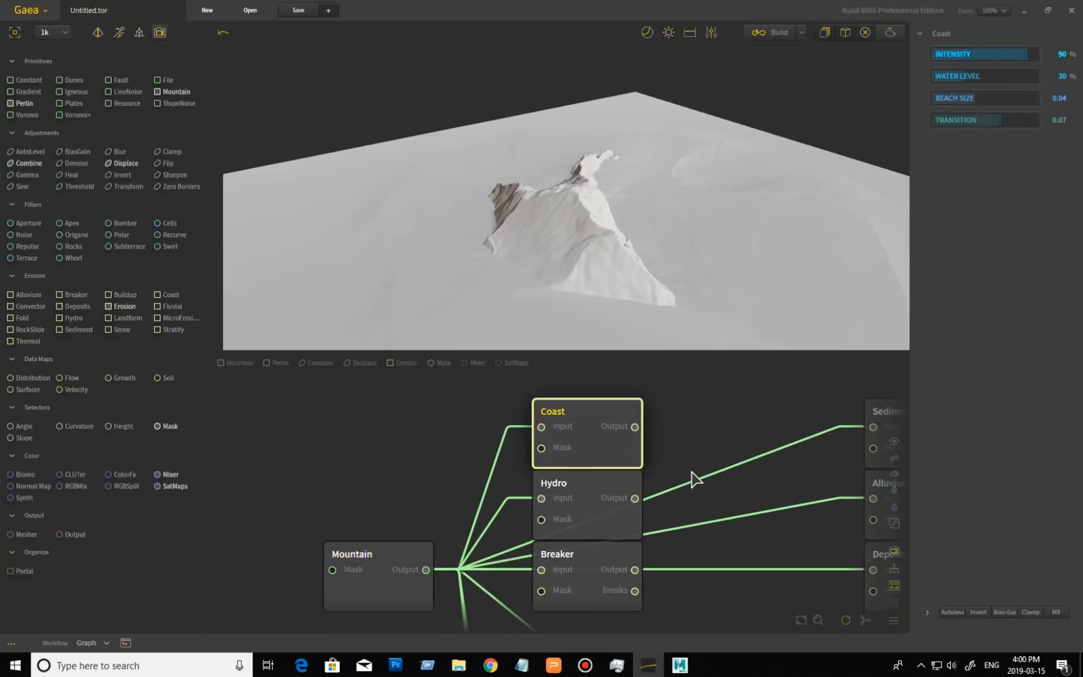
left_click_drag(624, 271, 685, 269)
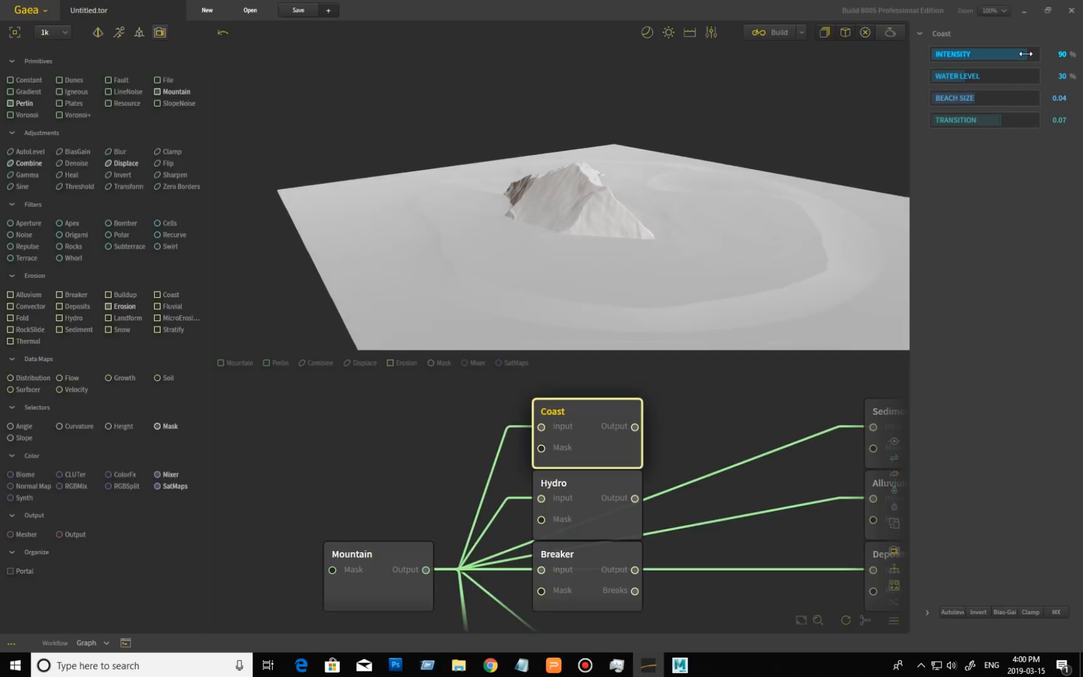
- Try the Coast node's Intensity at 51% and 100%, settle on 88%, and inspect the shoreline from several angles
left_click_drag(1026, 54, 965, 55)
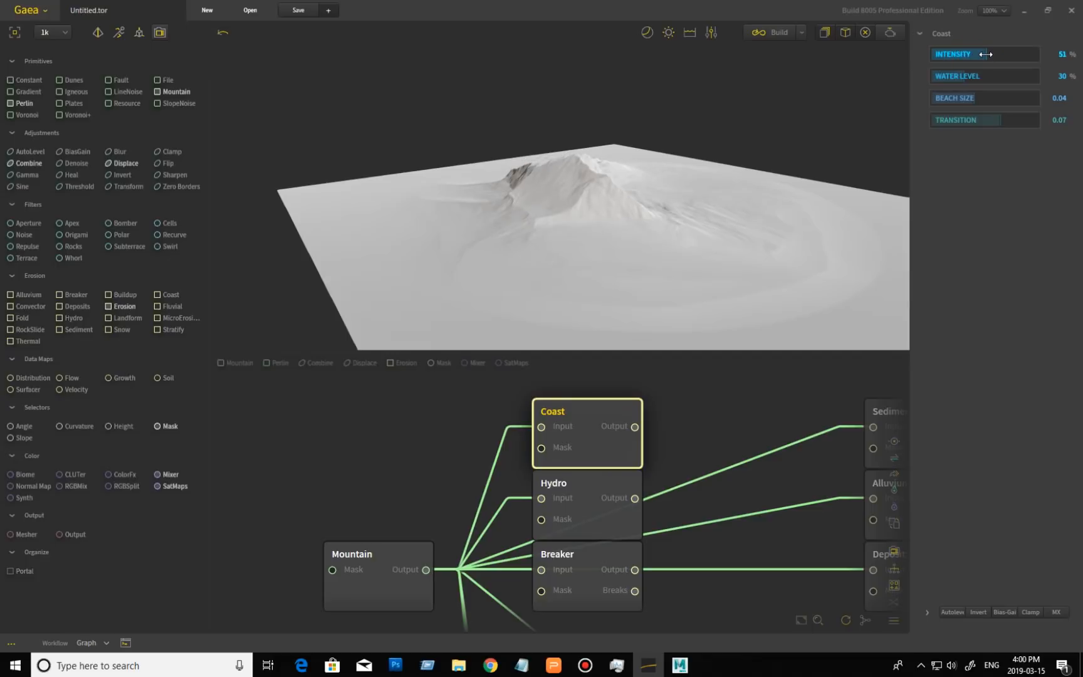
left_click_drag(1001, 53, 1006, 54)
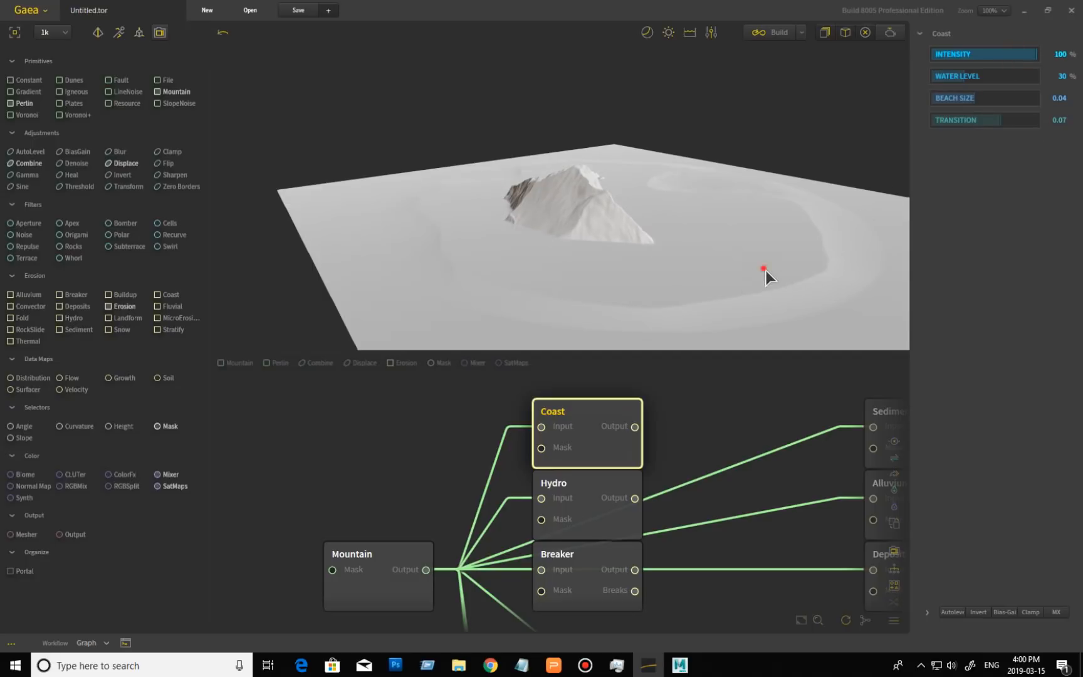
left_click_drag(766, 273, 797, 265)
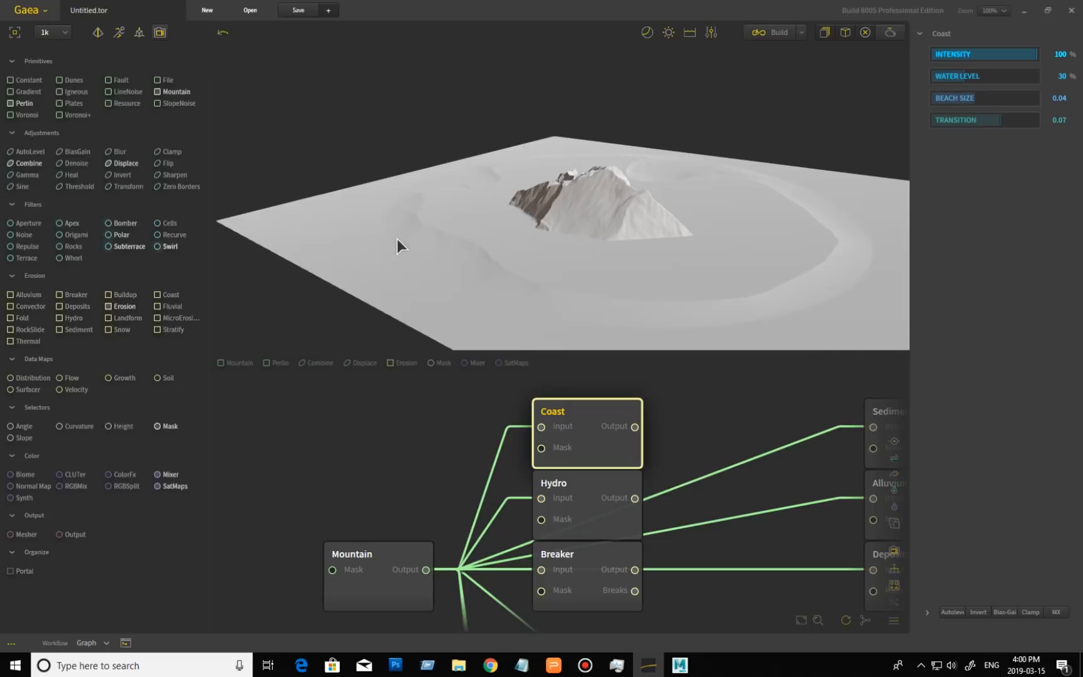
left_click_drag(685, 304, 640, 291)
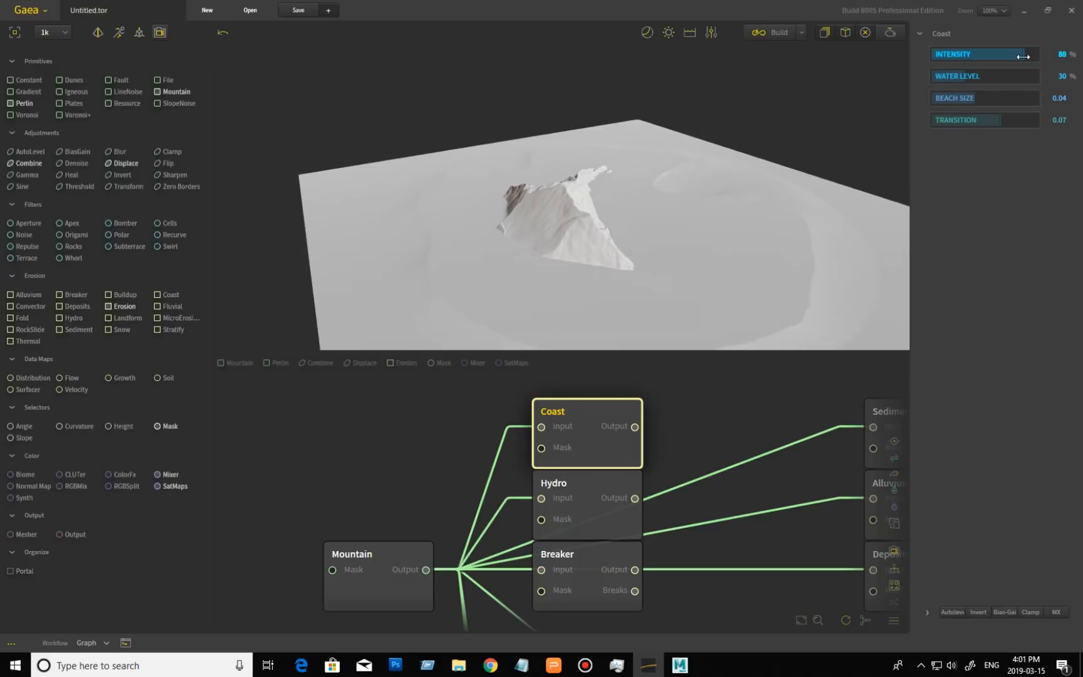
mouse_move(790, 270)
left_mouse_down()
mouse_move(737, 283)
mouse_move(644, 275)
mouse_move(834, 275)
mouse_move(801, 289)
left_mouse_up()
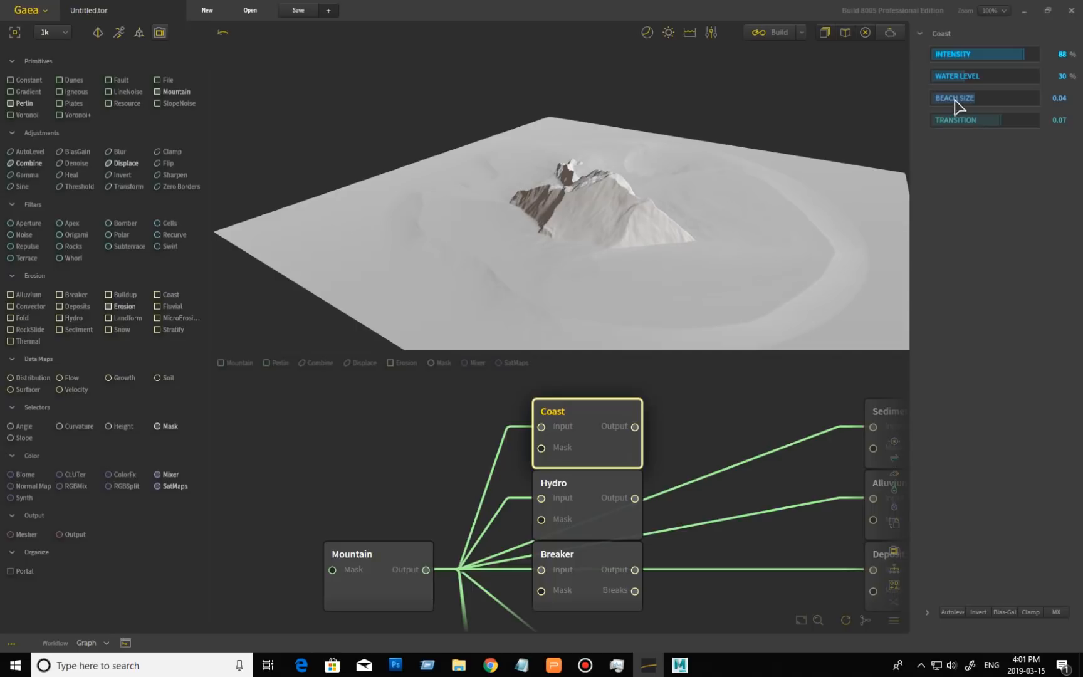
- Lower the Coast node's Beach Size to 0.01, inspect the mountain's base, and raise the value to 0.03
left_click_drag(955, 99, 934, 101)
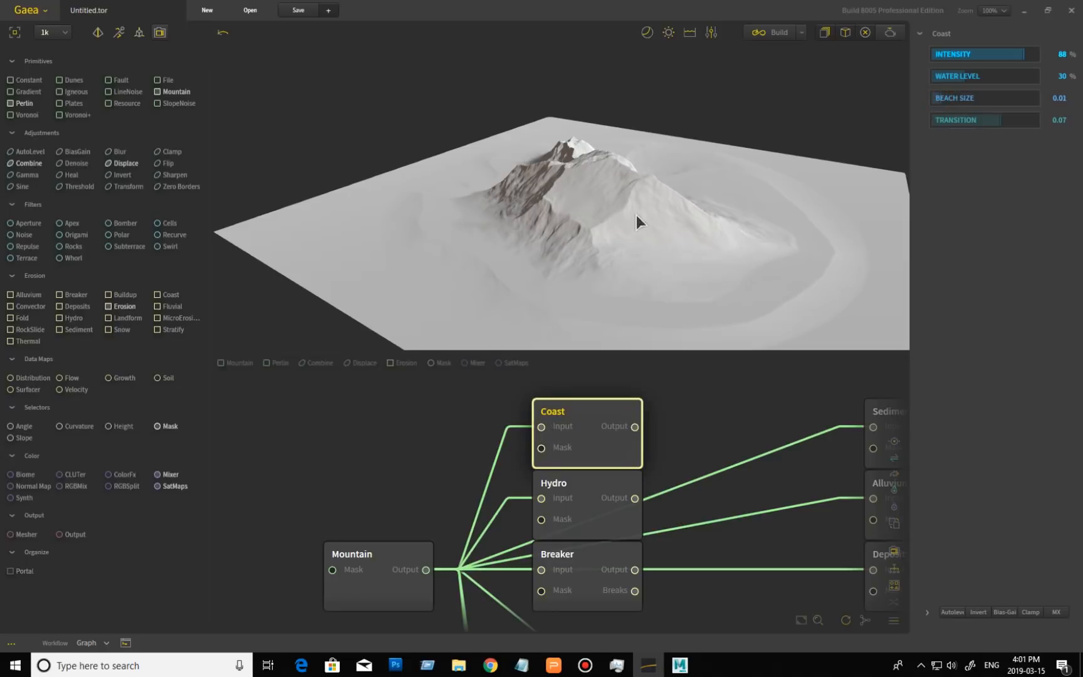
mouse_move(736, 300)
left_mouse_down()
mouse_move(665, 273)
mouse_move(598, 271)
mouse_move(613, 292)
mouse_move(434, 353)
left_mouse_up()
left_click_drag(423, 297, 645, 323)
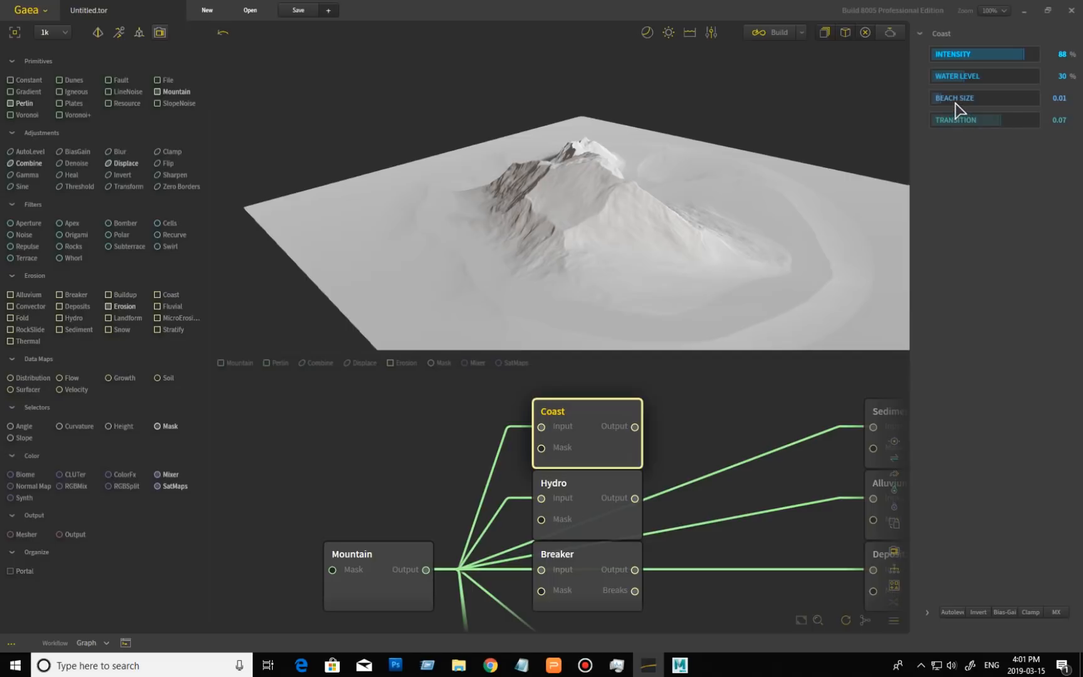
left_click_drag(941, 99, 965, 100)
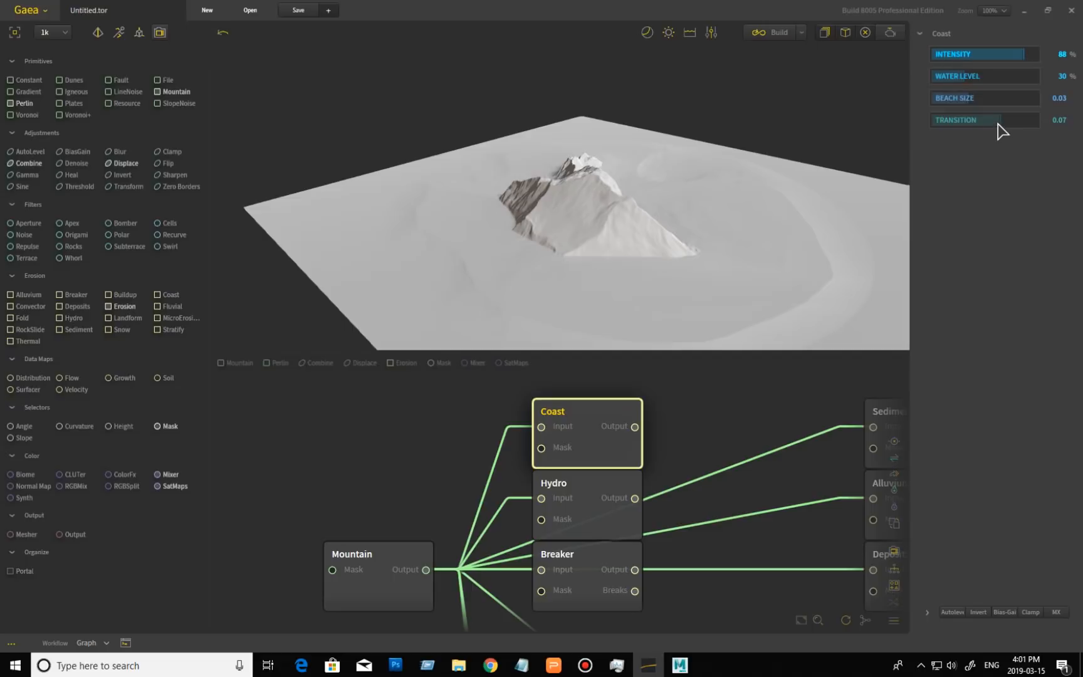
- Try the Coast node's Transition at 0.04, 0.01 and 0.00, return it to 0.01, and inspect the cliffs from several angles
left_click_drag(1000, 123, 977, 133)
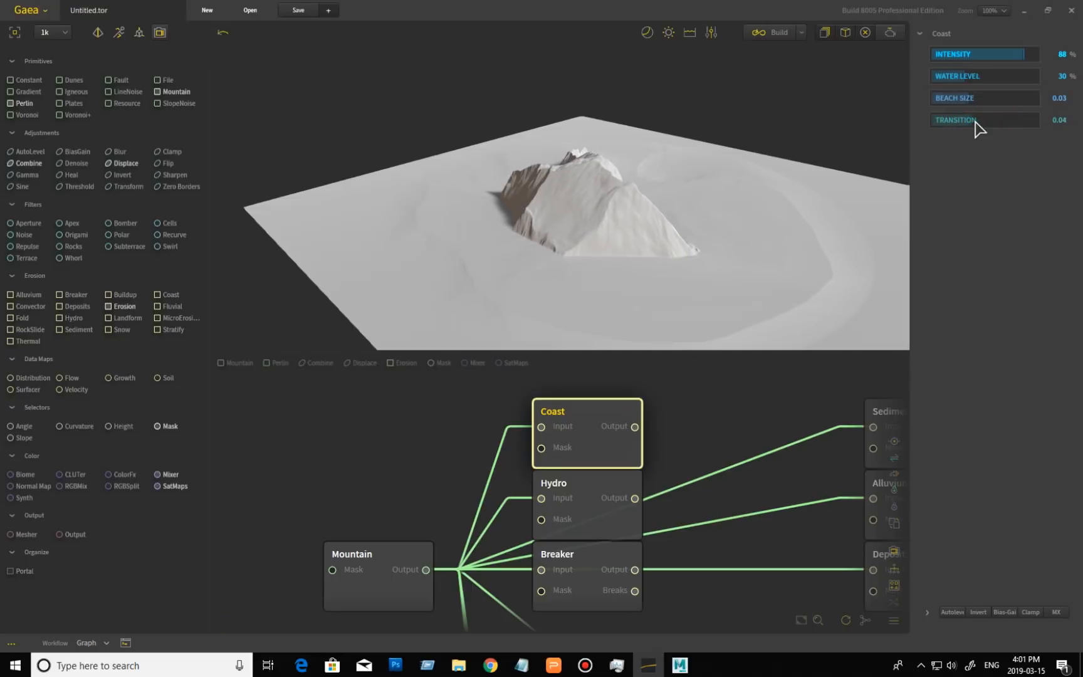
left_click(944, 122)
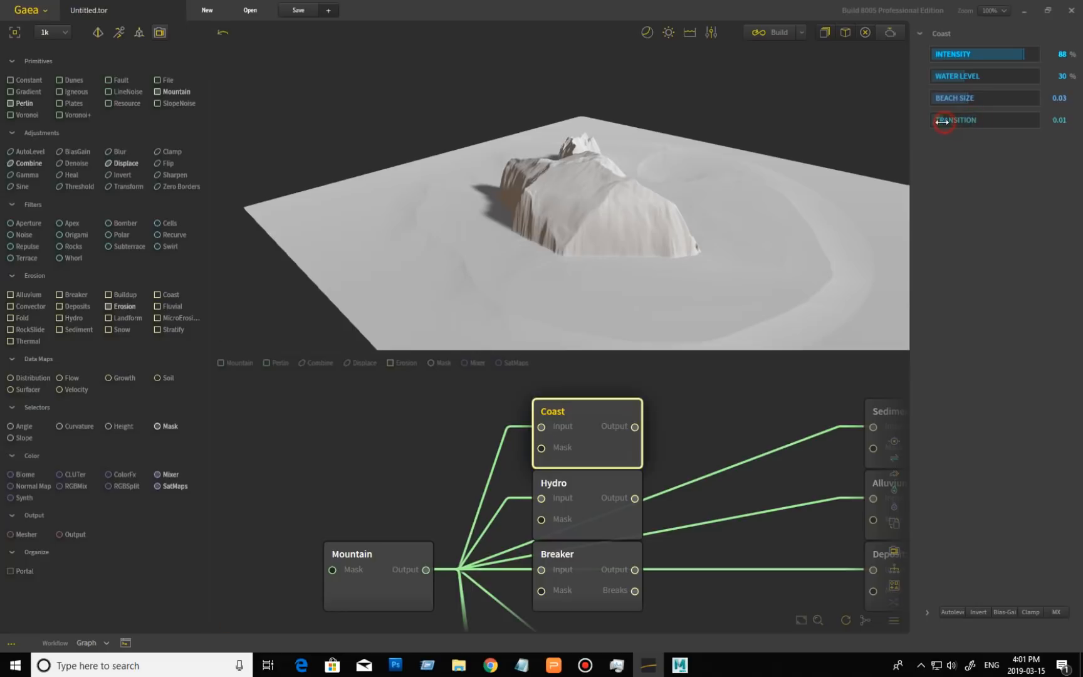
mouse_move(622, 267)
left_mouse_down()
mouse_move(558, 255)
mouse_move(546, 220)
mouse_move(587, 268)
mouse_move(536, 207)
mouse_move(662, 215)
mouse_move(800, 202)
mouse_move(719, 224)
mouse_move(516, 228)
mouse_move(596, 227)
left_mouse_up()
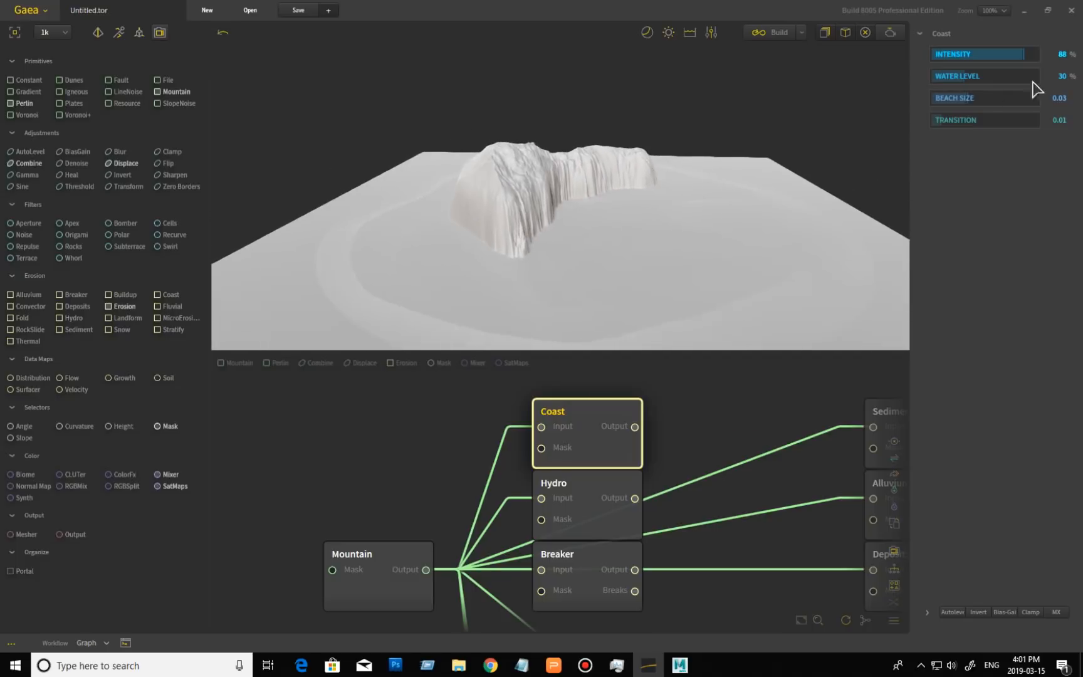
left_click_drag(942, 123, 904, 133)
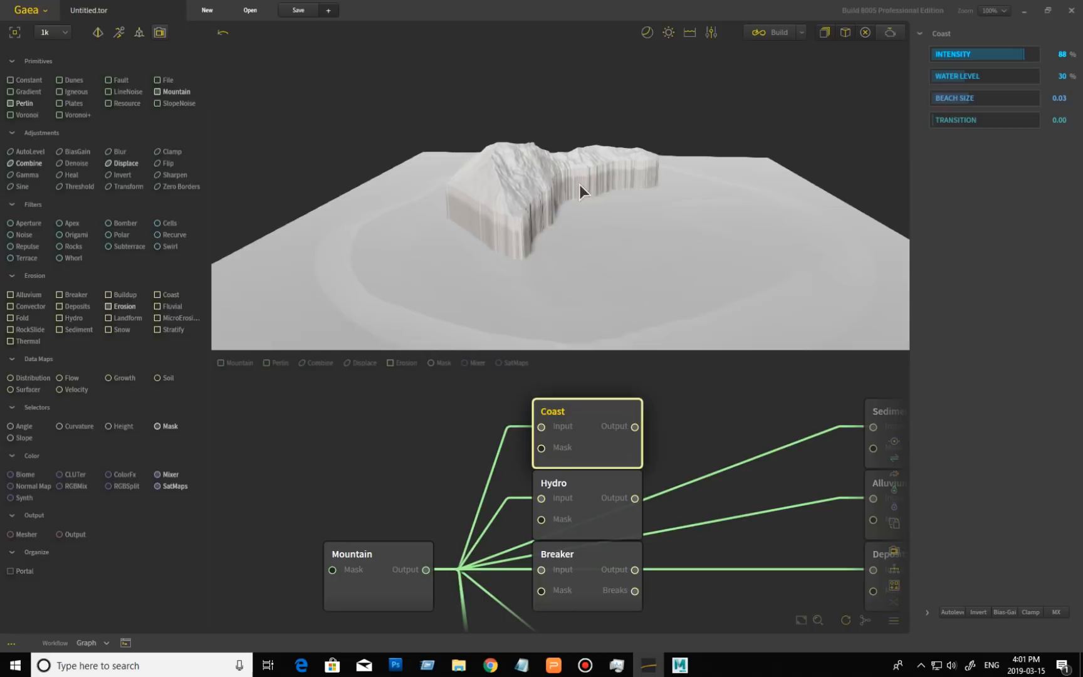
left_click_drag(942, 126, 955, 125)
left_click_drag(662, 278, 519, 233)
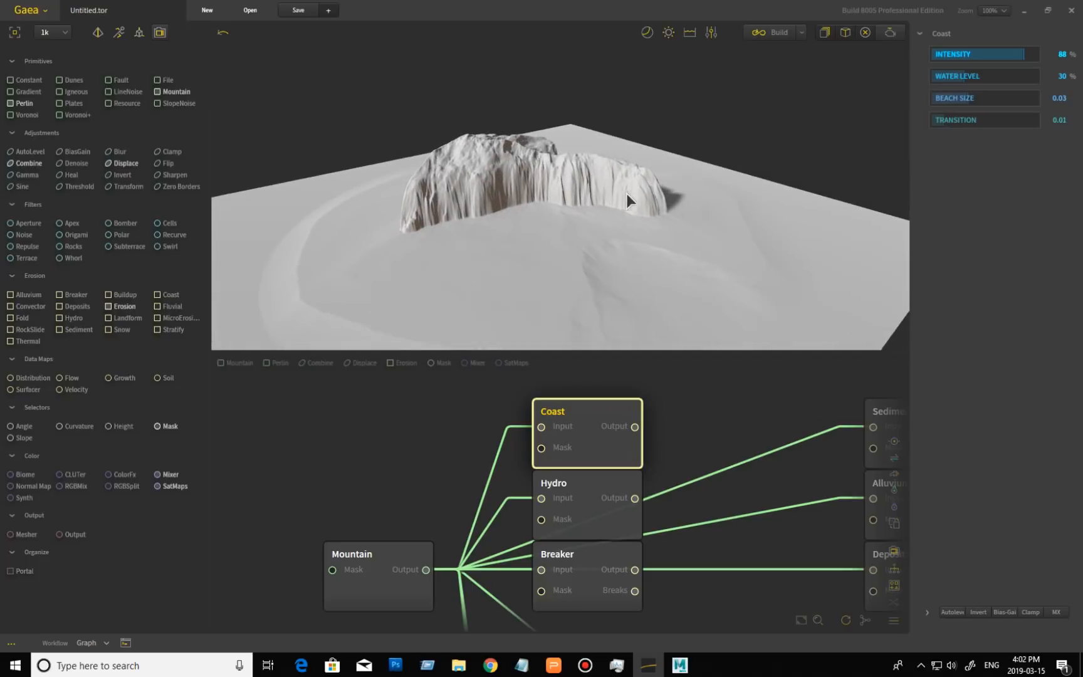
mouse_move(610, 231)
left_mouse_down()
mouse_move(662, 242)
mouse_move(623, 251)
mouse_move(633, 237)
mouse_move(622, 225)
left_mouse_up()
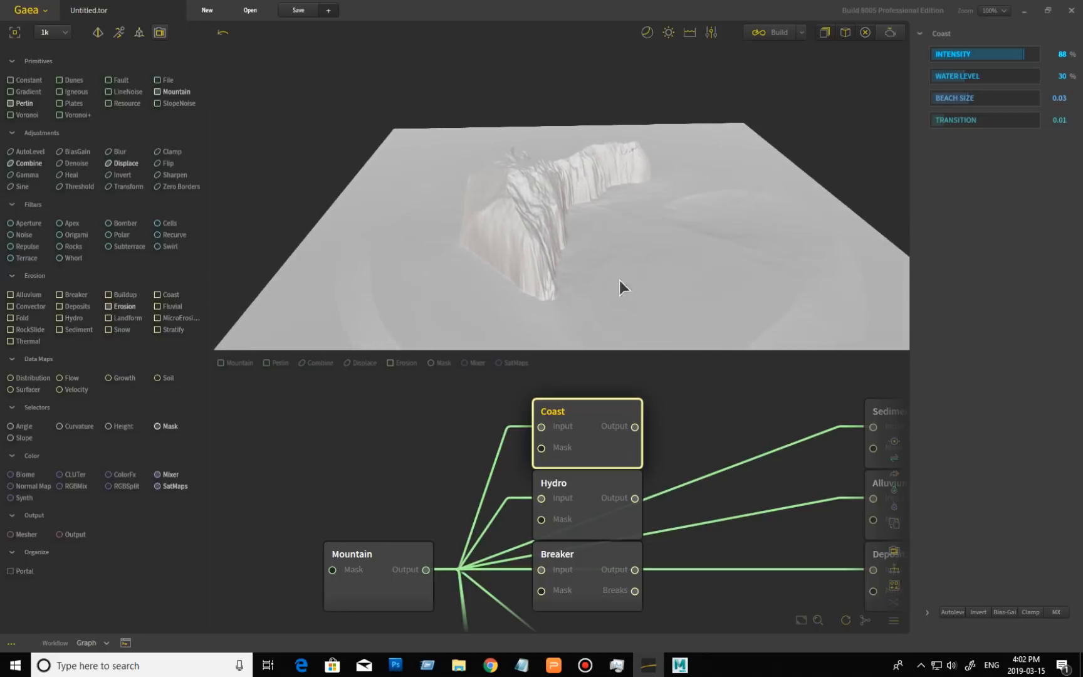
left_click_drag(615, 203, 505, 307)
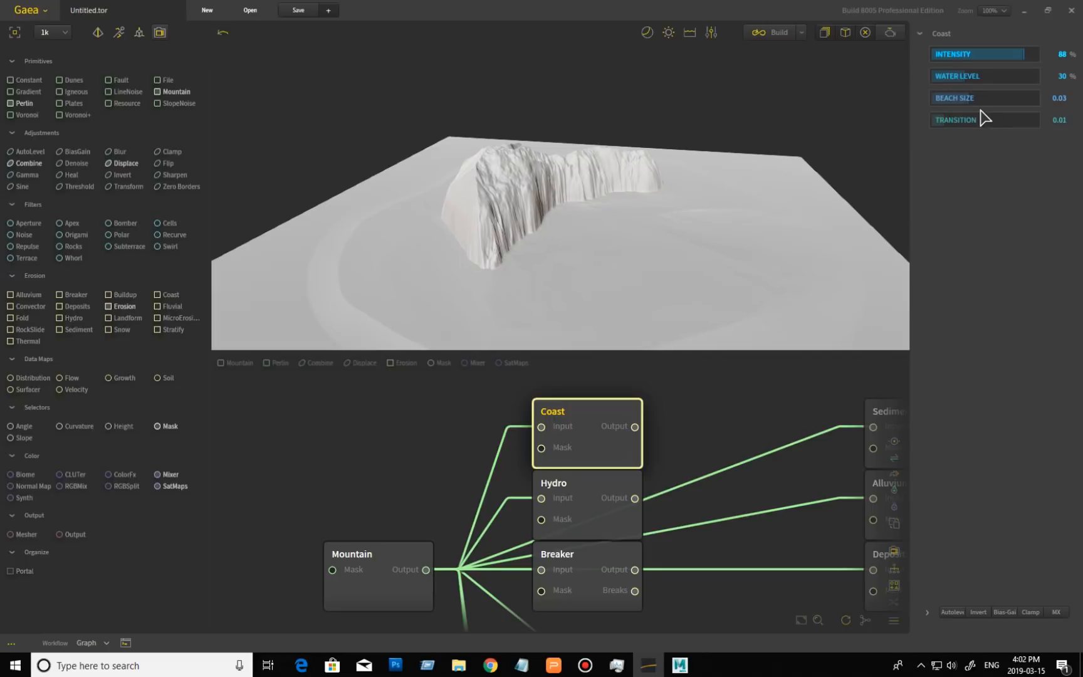
- Set the Coast node's Transition to 0.06 and its Water Level to 24%
left_click_drag(944, 123, 996, 124)
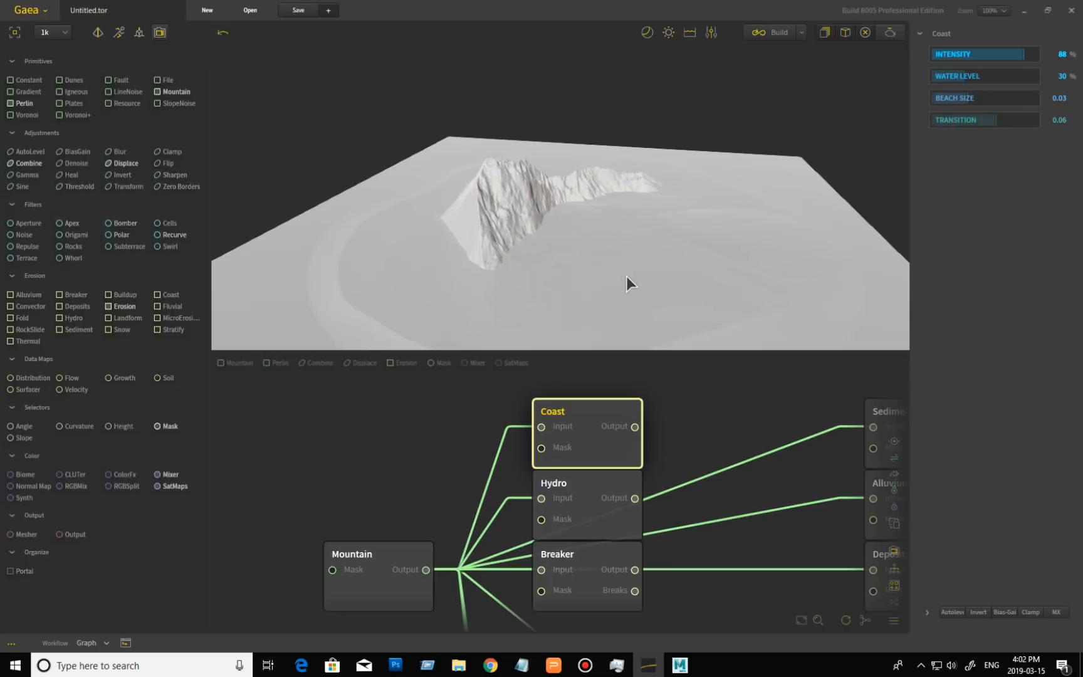
left_click_drag(536, 254, 485, 204)
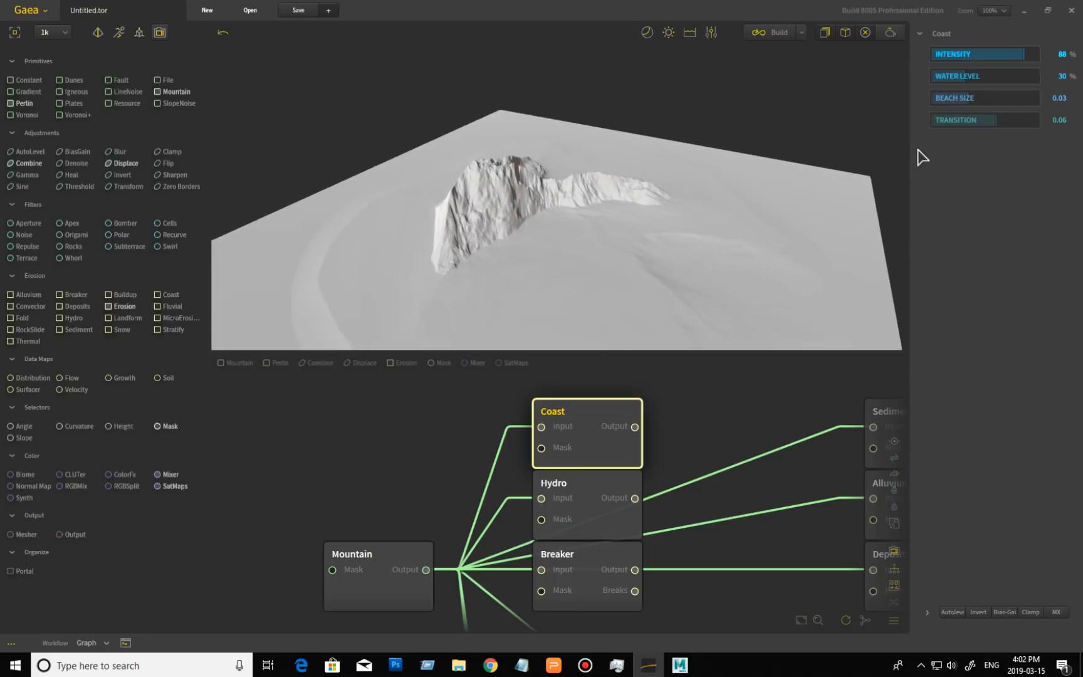
mouse_move(966, 78)
left_mouse_down()
mouse_move(1015, 79)
mouse_move(956, 78)
left_mouse_up()
- Compare the Hydro node's terrain with the Mountain node's terrain and check the Hydro node's Form options
middle_click_drag(744, 531, 736, 491)
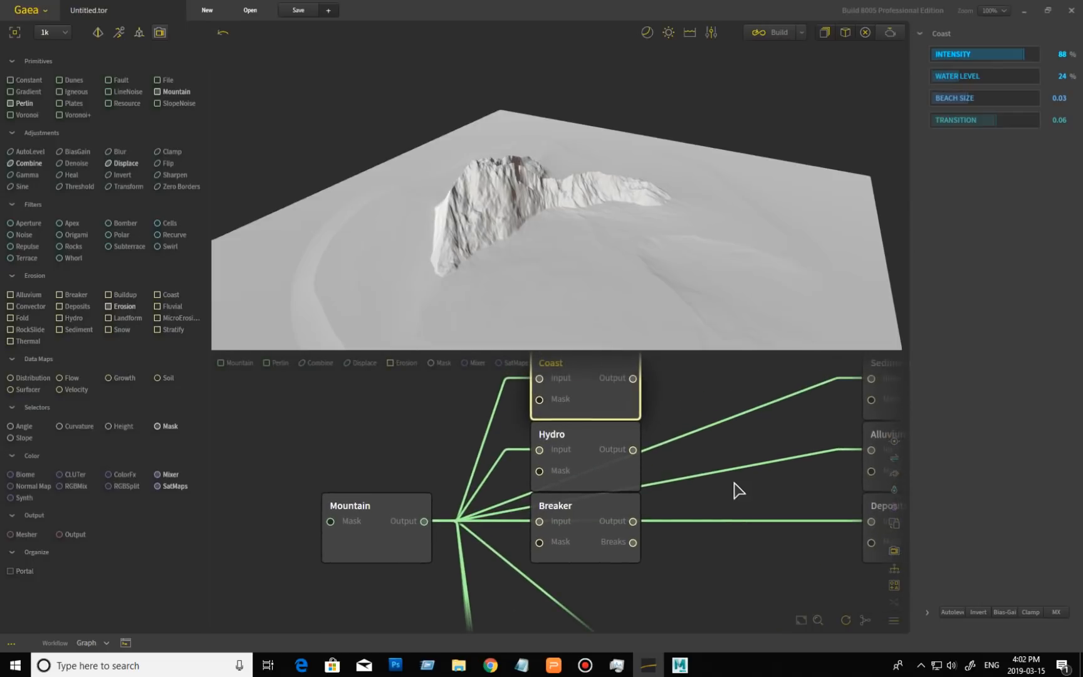
left_click(592, 487)
left_click(380, 545)
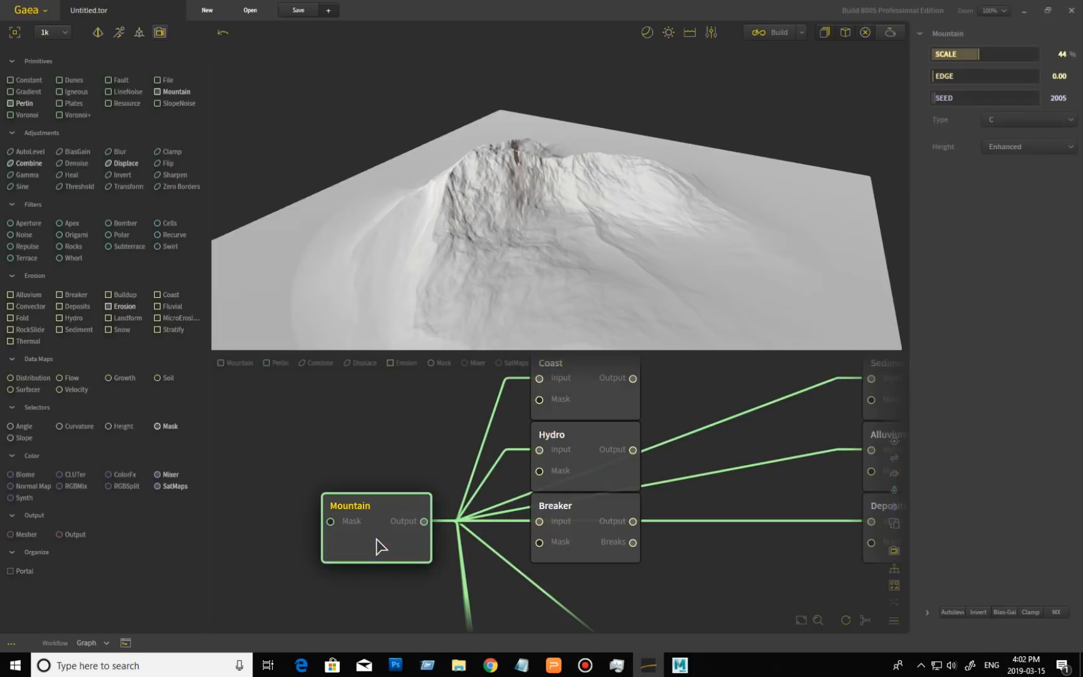
left_click(606, 487)
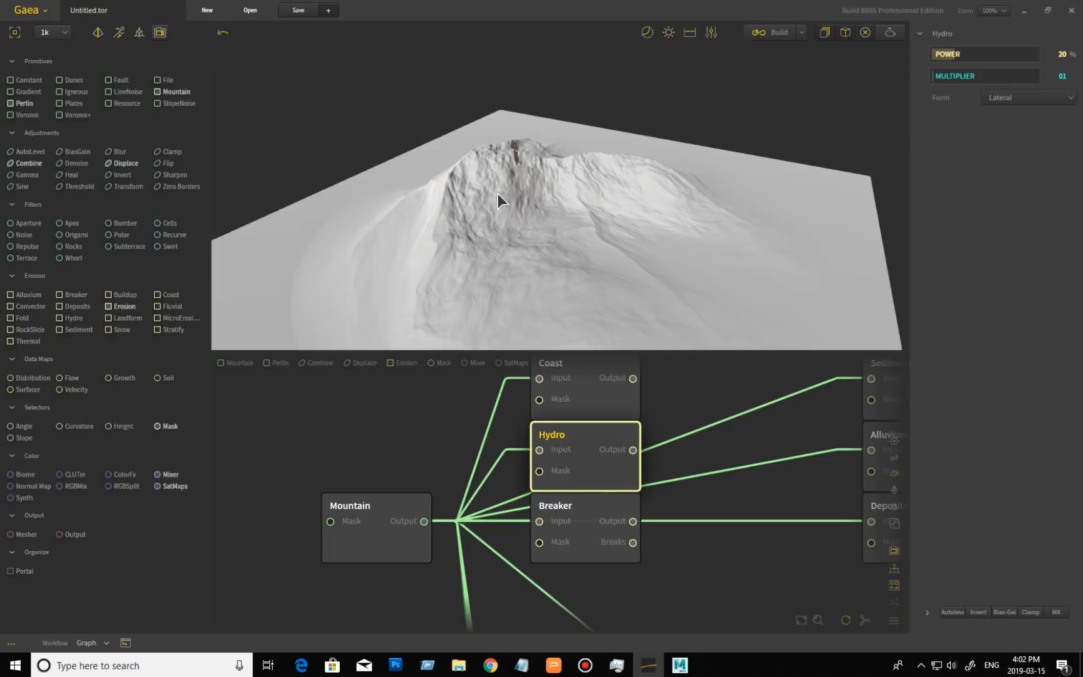
left_click(1044, 102)
left_click(1003, 254)
- Examine the Hydro node's slopes from several angles and up close, comparing them again with the Mountain node
left_click_drag(430, 295, 455, 189)
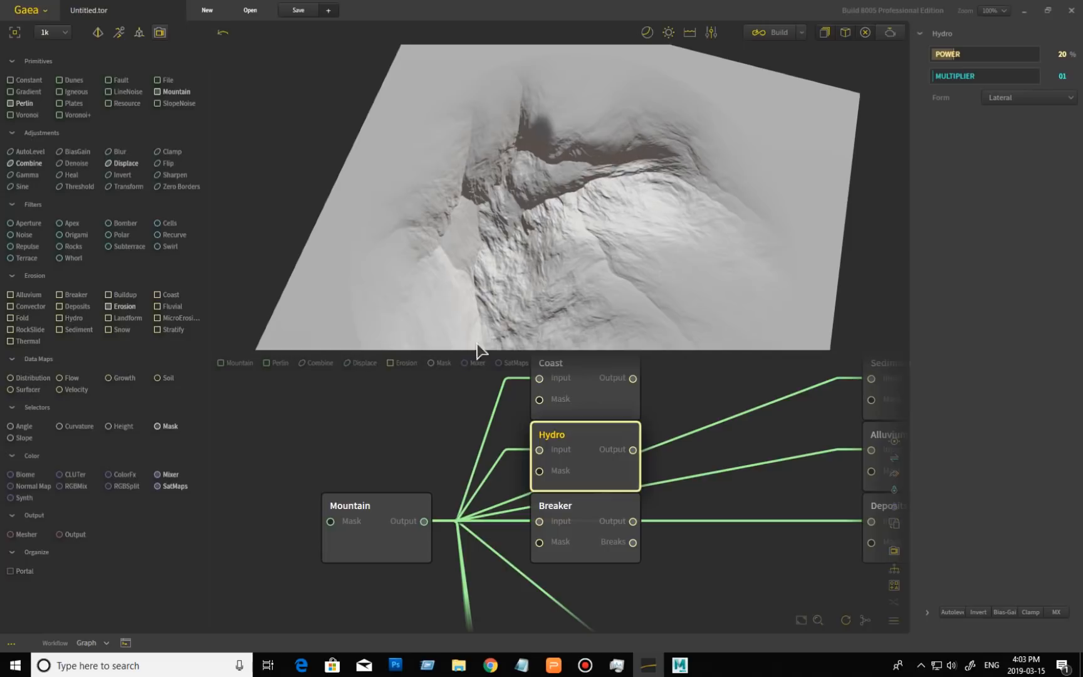
left_click_drag(555, 303, 359, 255)
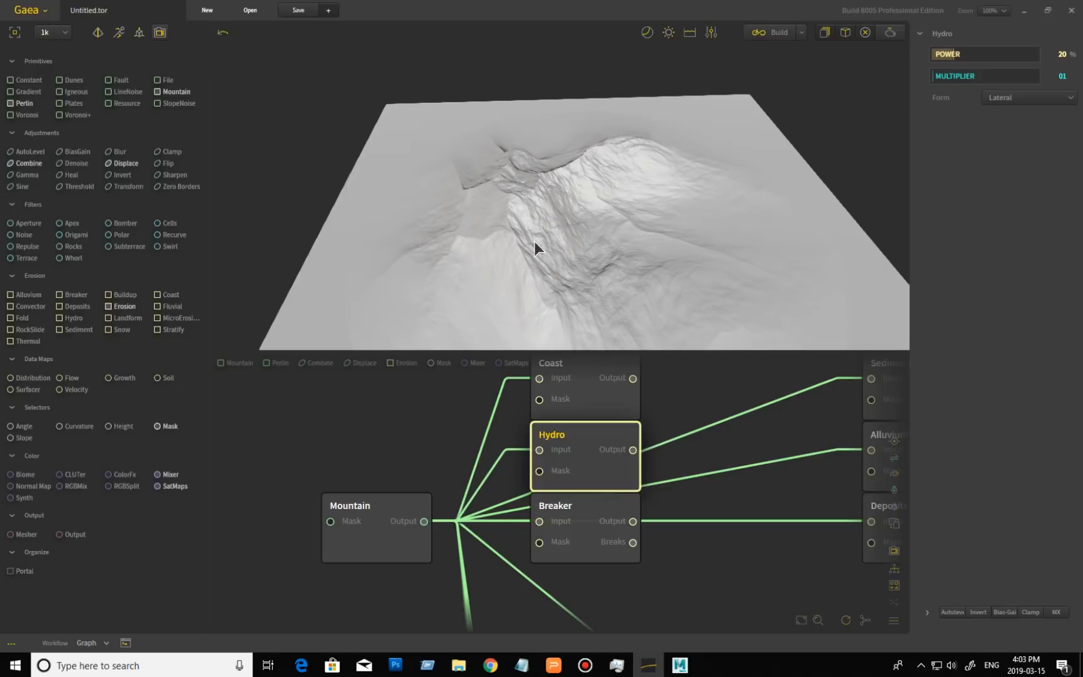
left_click_drag(651, 257, 728, 213)
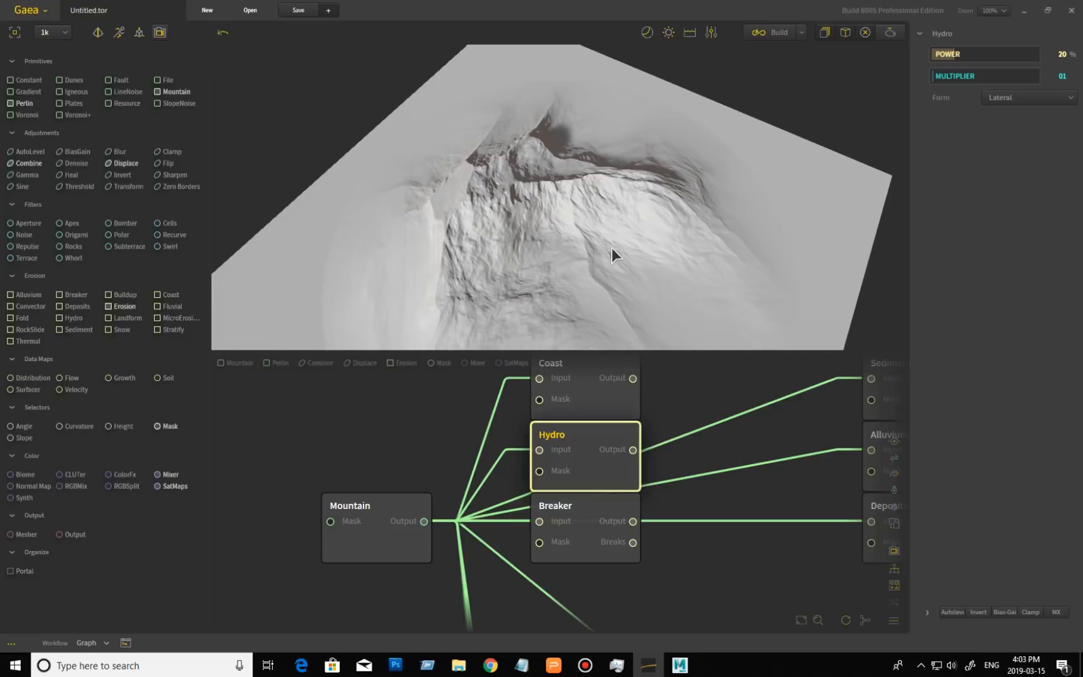
left_click_drag(603, 255, 451, 206)
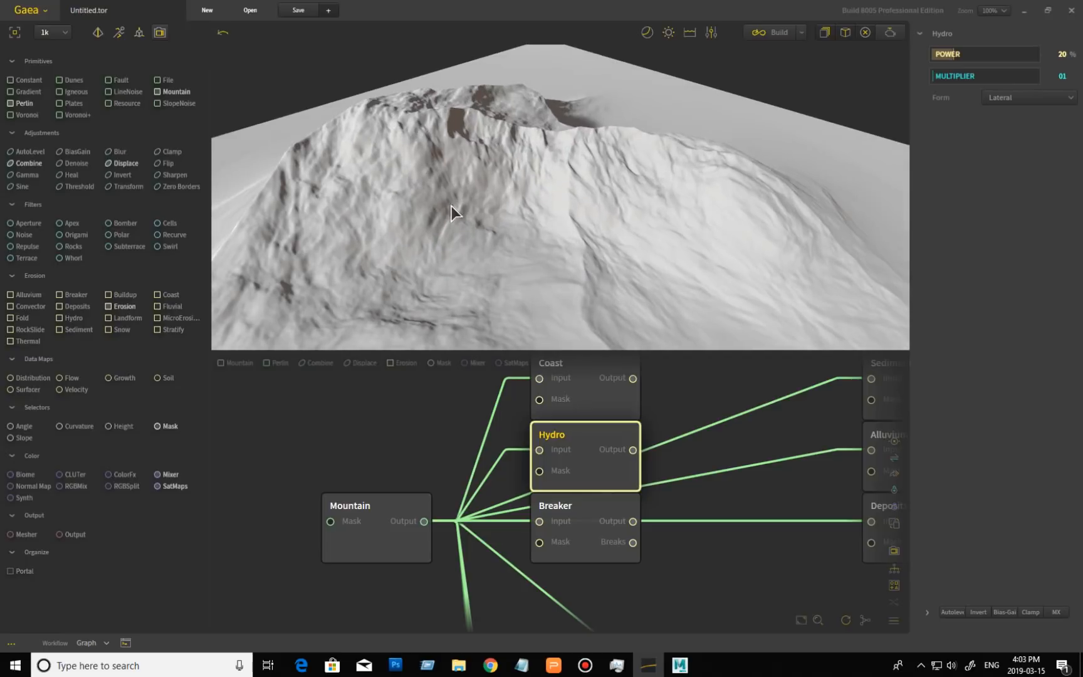
left_click(375, 523)
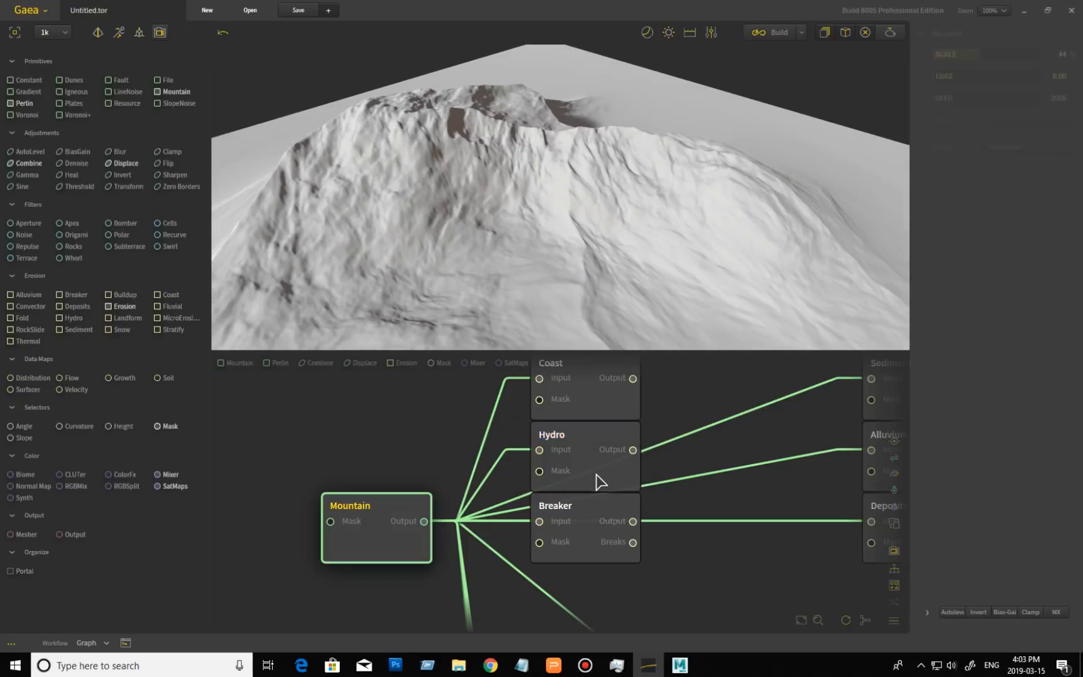
left_click(596, 465)
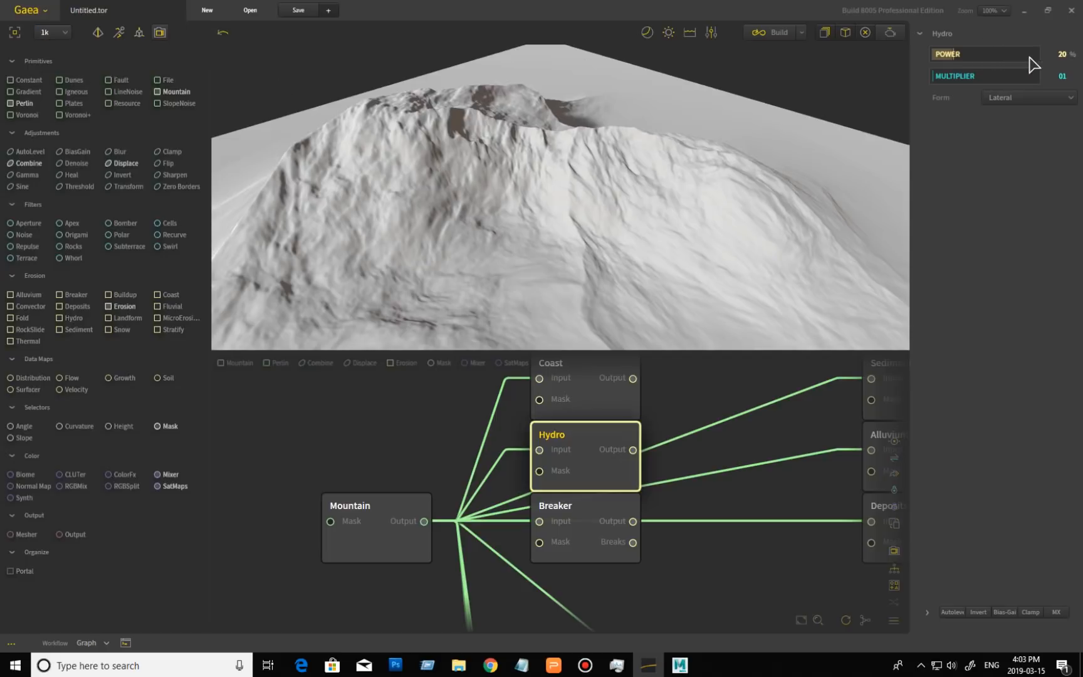
- Set the Hydro node's Power to 100% and inspect the eroded slopes from different angles
left_click_drag(1035, 56, 1048, 56)
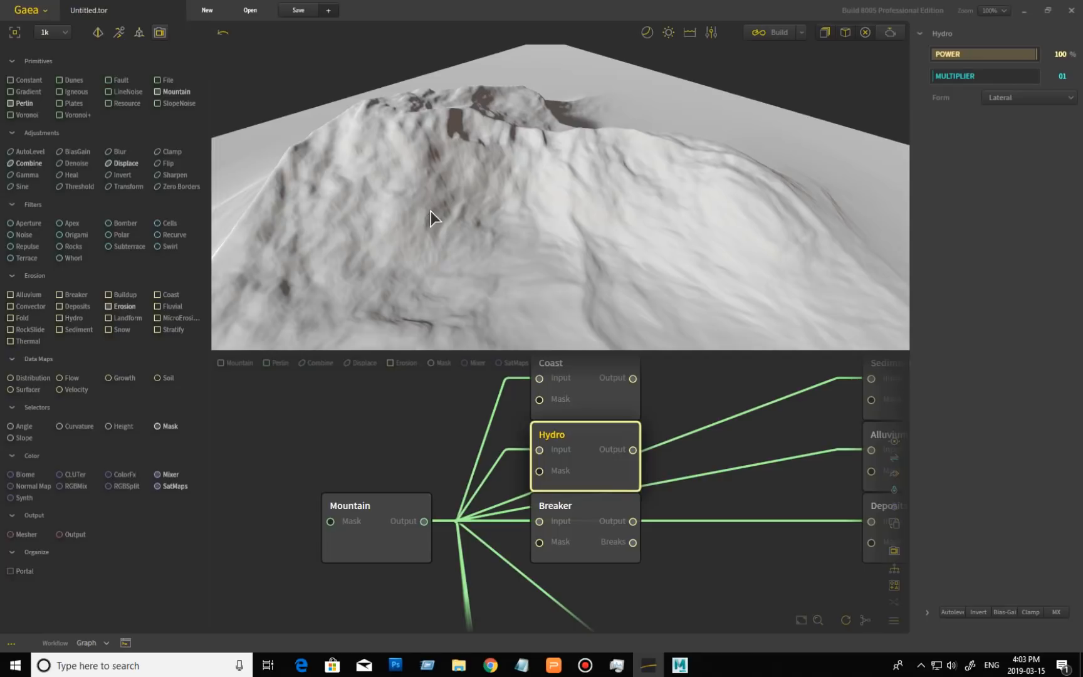
left_click_drag(406, 235, 389, 204)
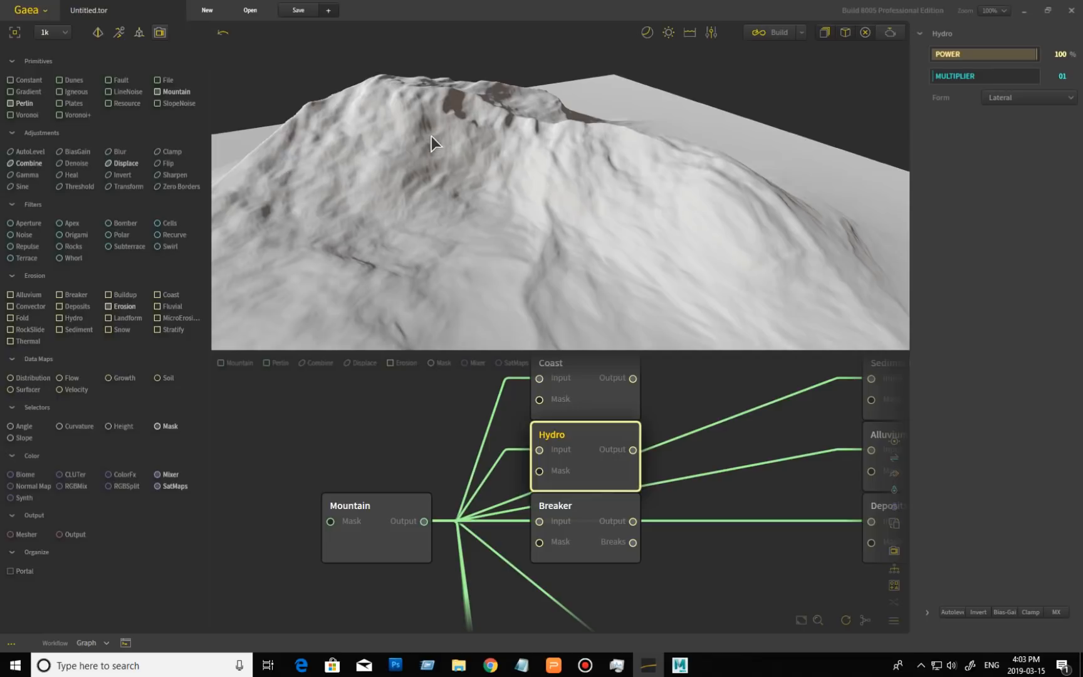
left_click_drag(401, 234, 347, 254)
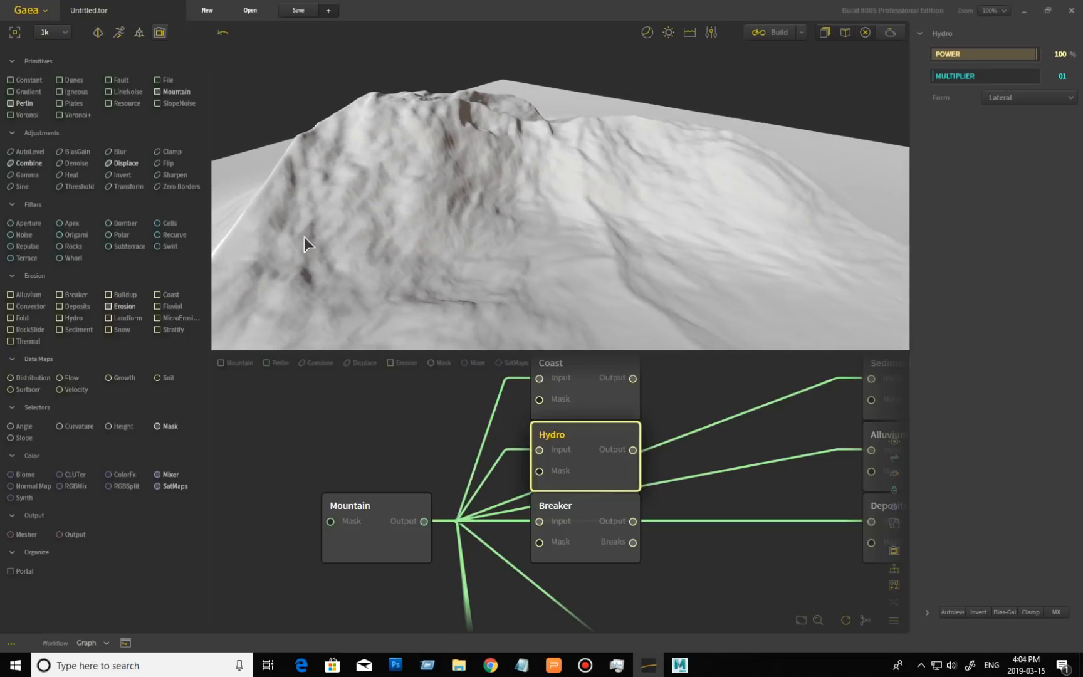
- Raise the Hydro node's Multiplier to 2 and on to 5, inspecting the smoothing of the slopes
left_click(943, 76)
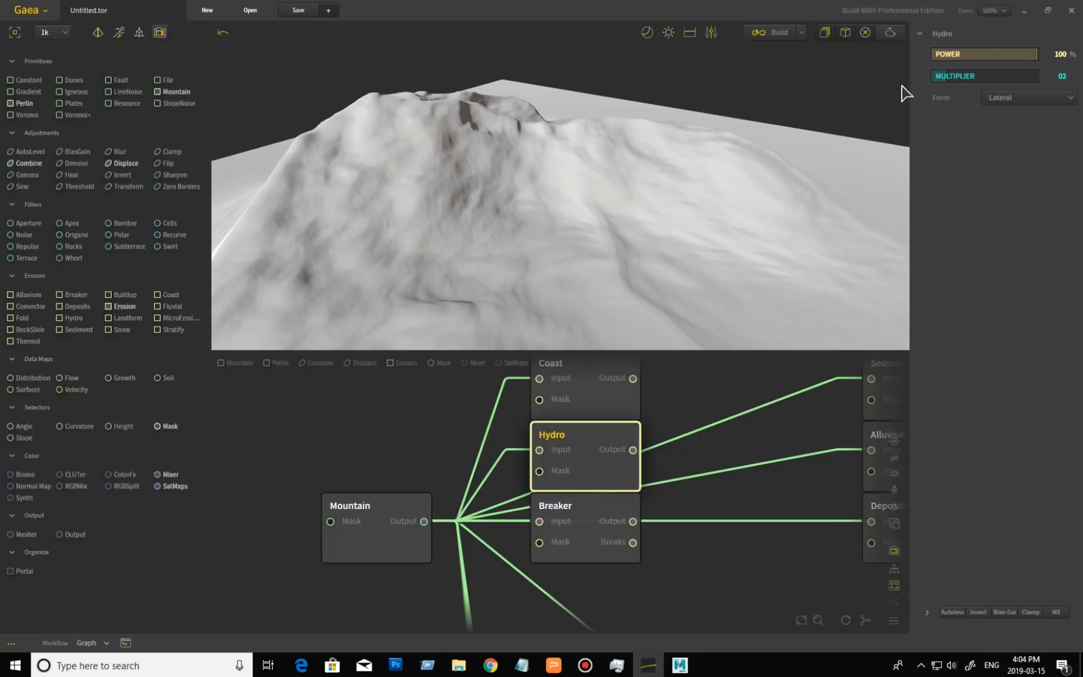
left_click_drag(505, 195, 473, 189)
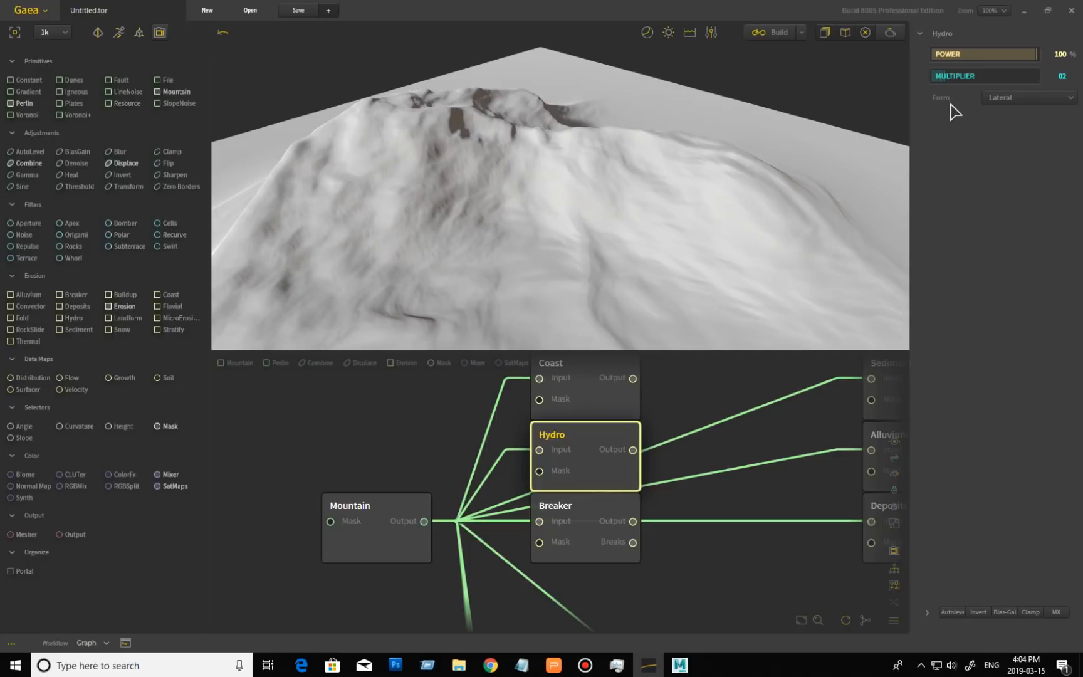
left_click(978, 80)
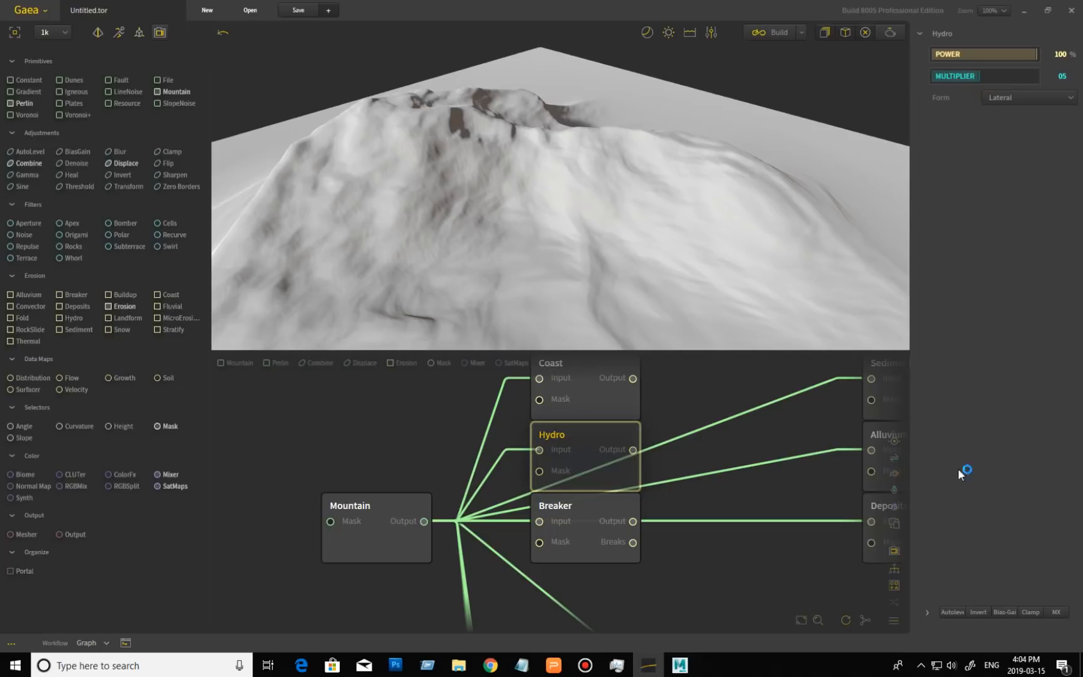
left_click_drag(564, 241, 575, 241)
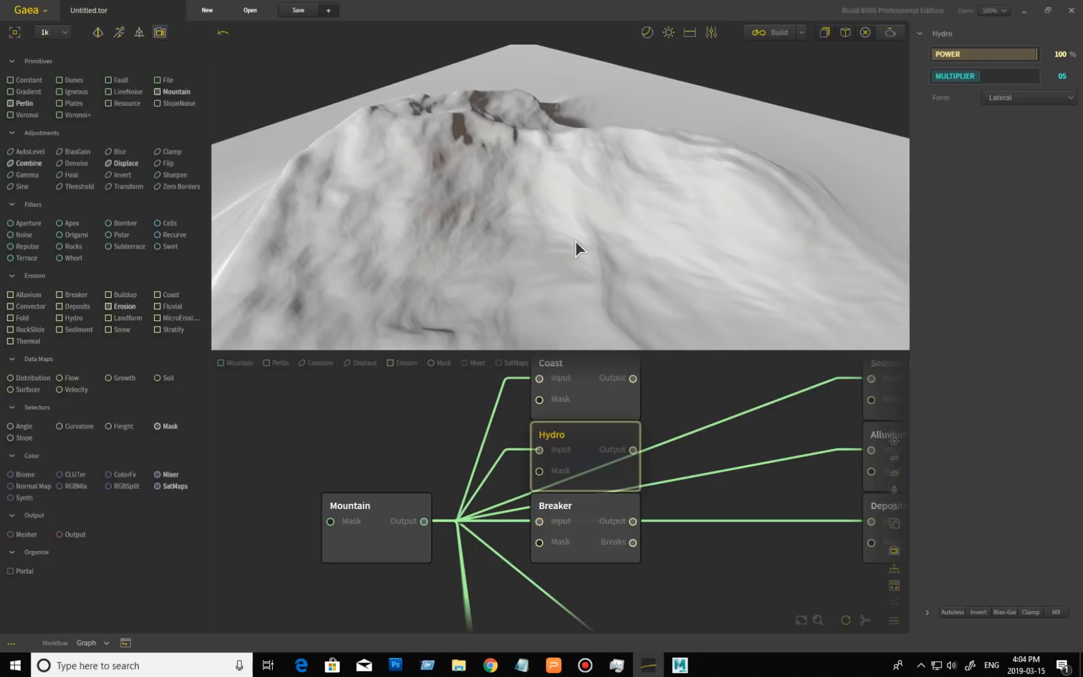
- Set the Hydro node's Form to Ventral, inspecting the eroded slopes from several angles before and after the change
left_click_drag(451, 265, 394, 261)
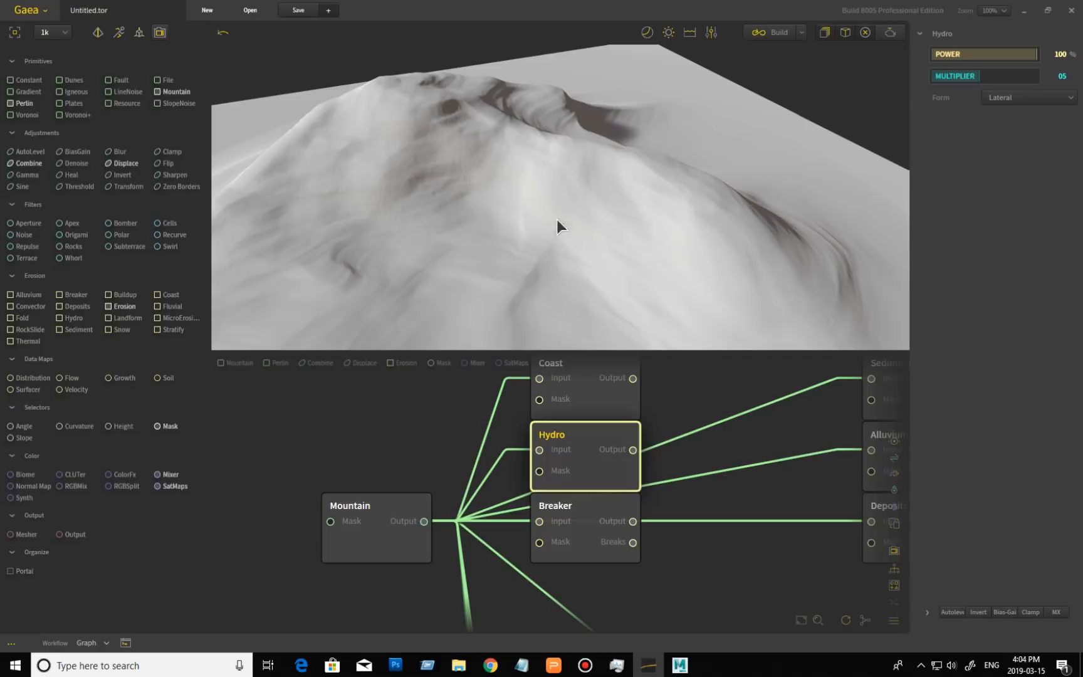
left_click_drag(573, 223, 536, 233)
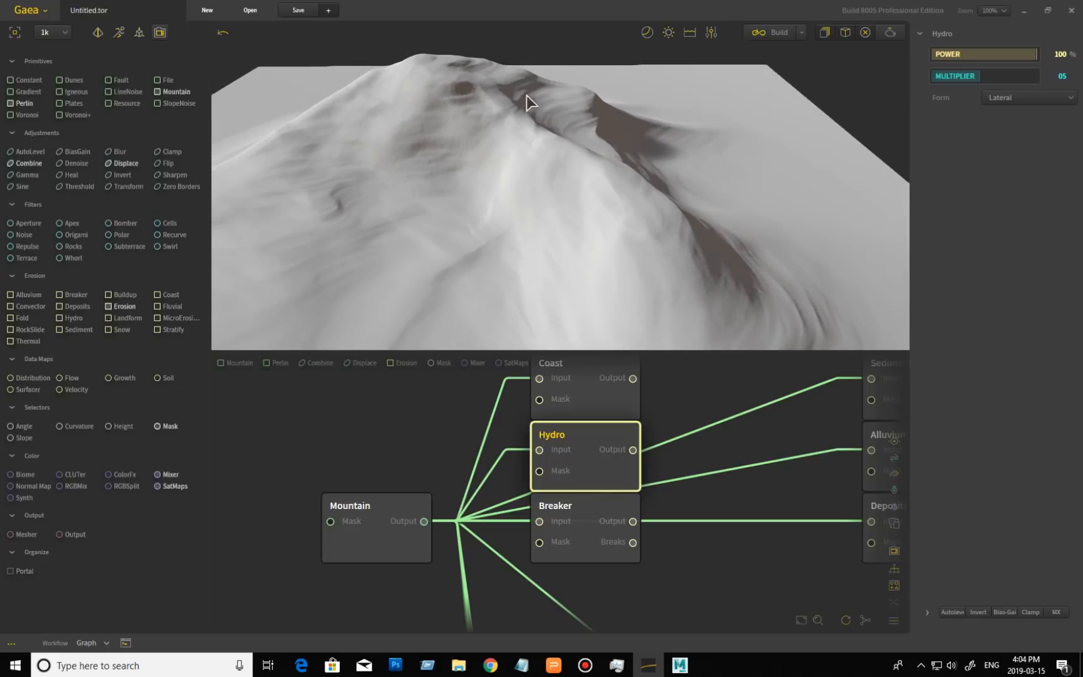
left_click_drag(386, 181, 609, 238)
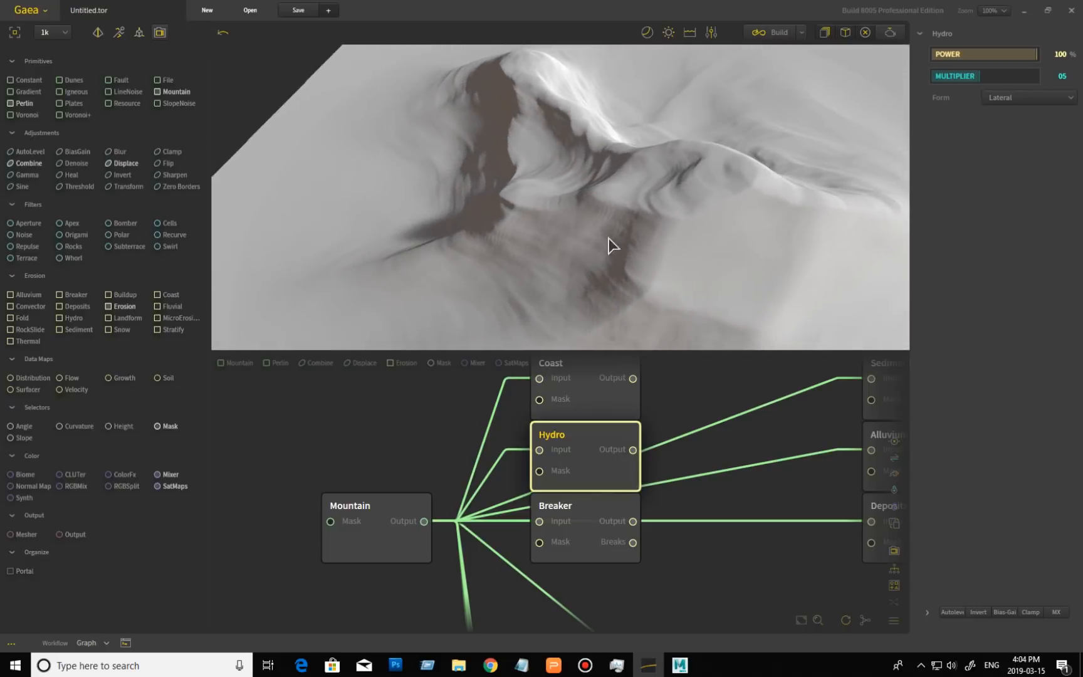
left_click_drag(515, 259, 583, 258)
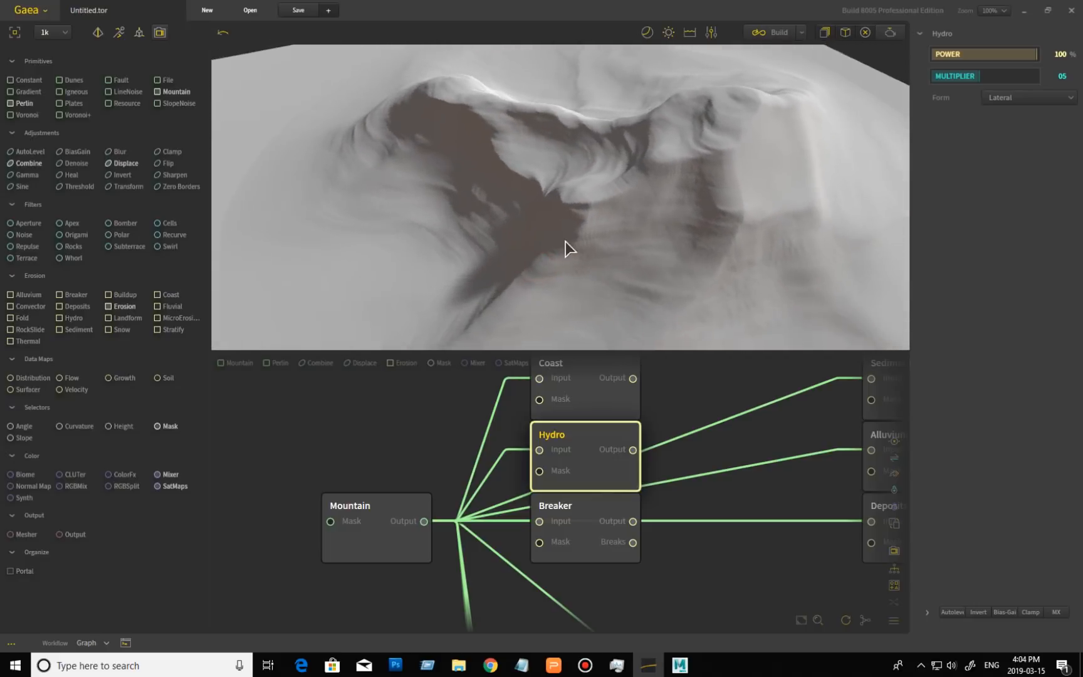
left_click_drag(451, 236, 784, 259)
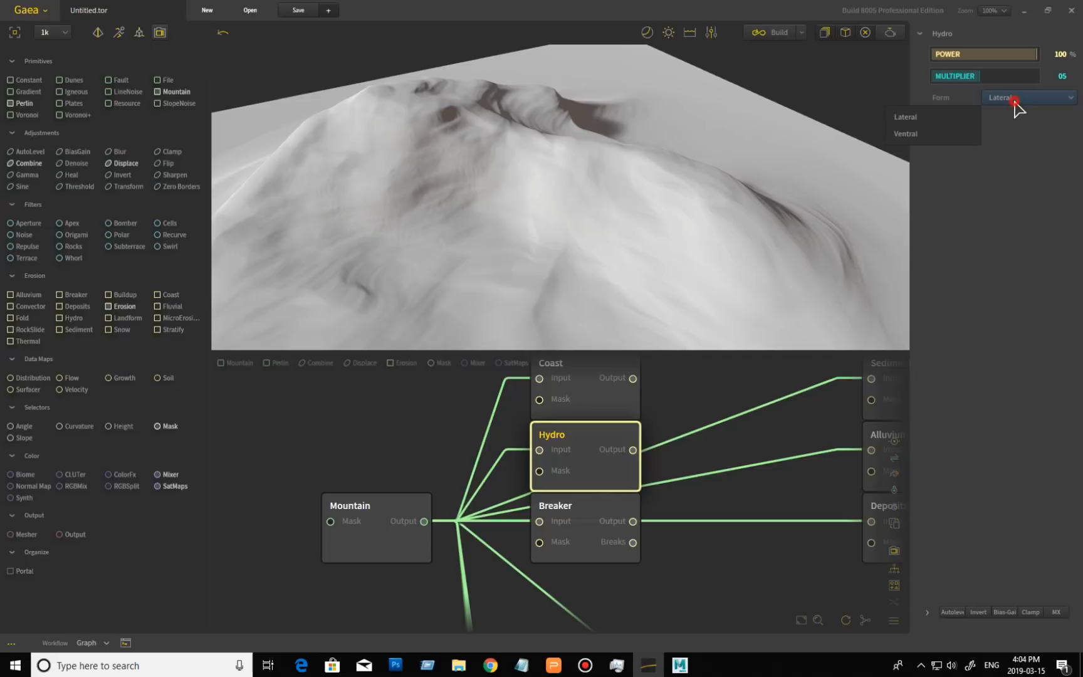
left_click(945, 133)
left_click_drag(563, 249, 708, 198)
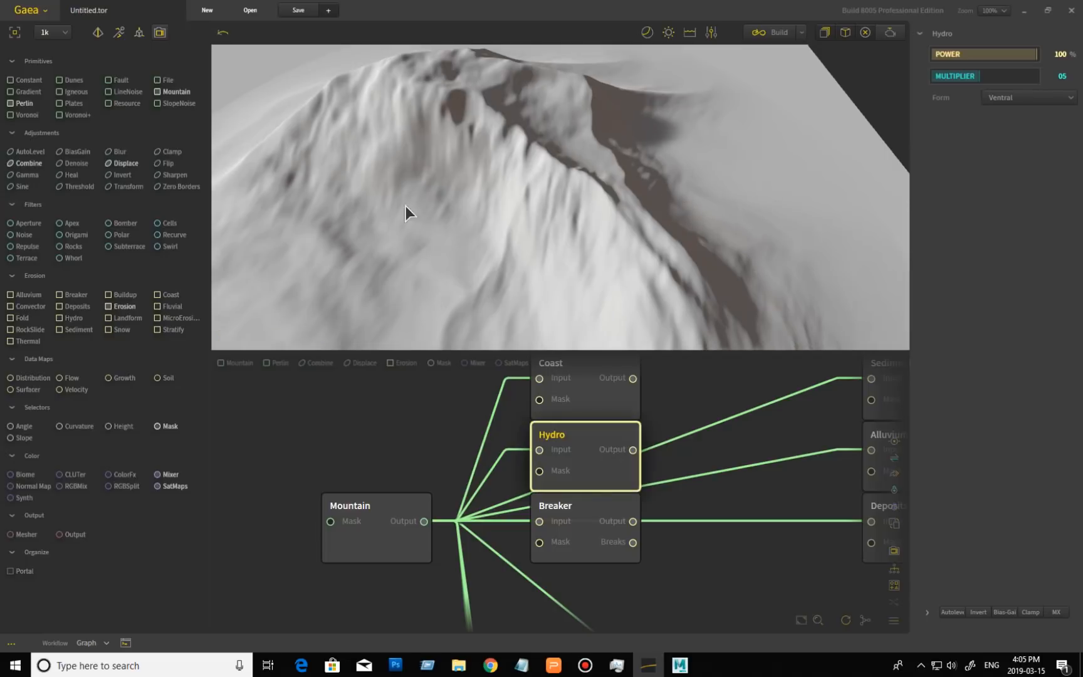
left_click_drag(455, 284, 586, 106)
scroll(444, 278, "down", 3)
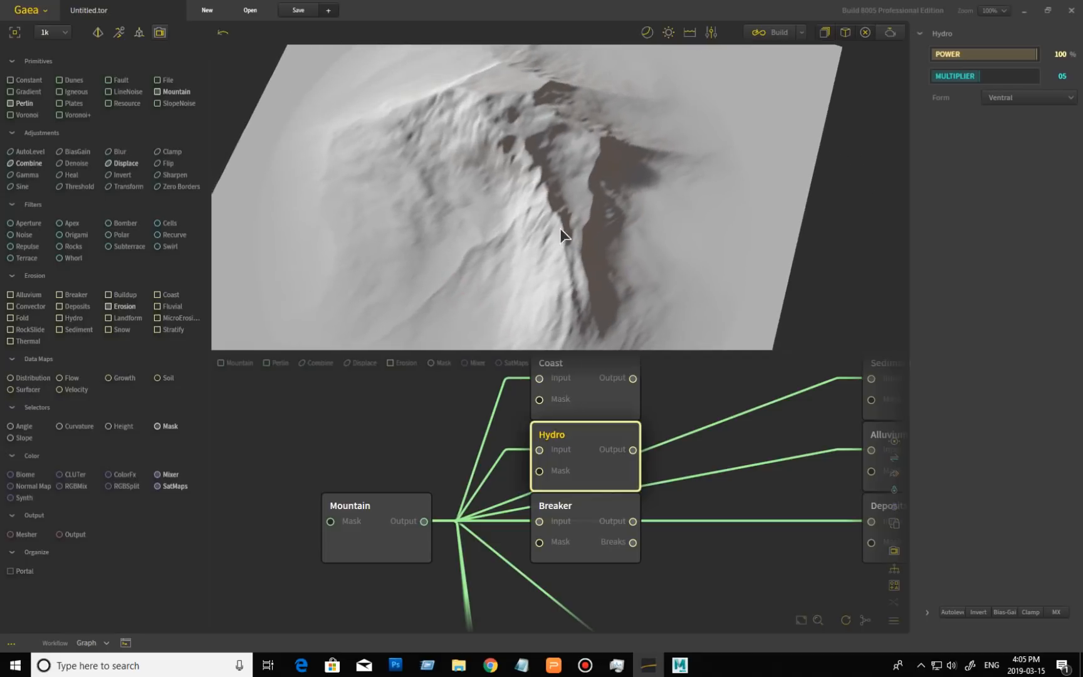
left_click_drag(647, 216, 634, 278)
left_click_drag(589, 210, 658, 232)
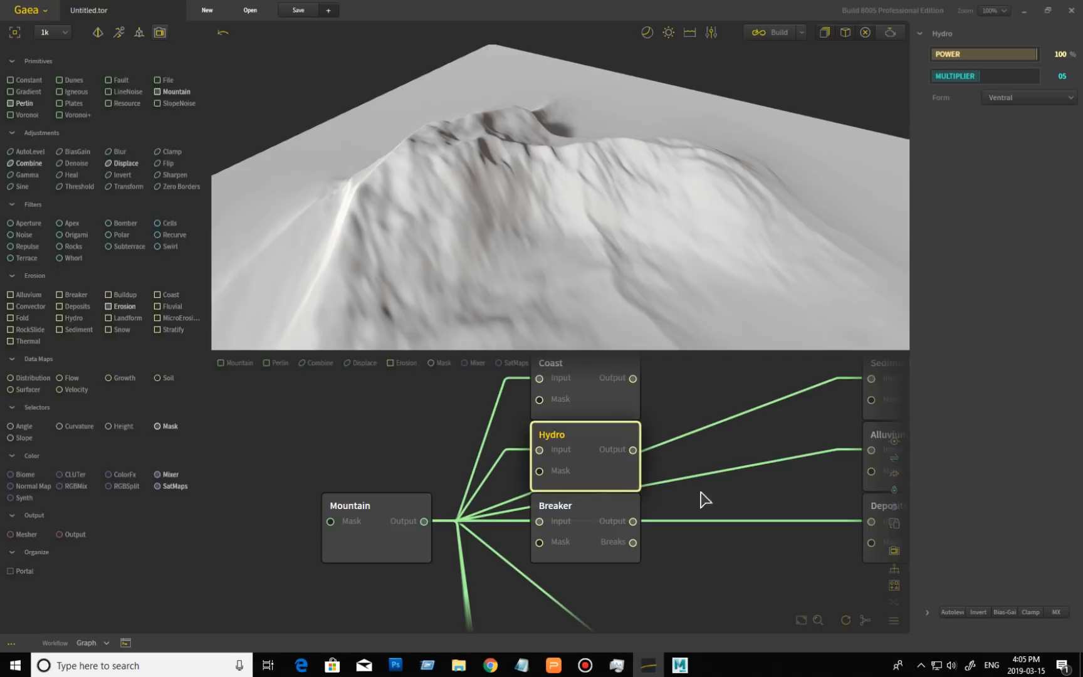
- Preview the Breaker node's terrain, examine its cracks and channels from different angles, and check its Mode options
middle_click_drag(736, 571, 750, 524)
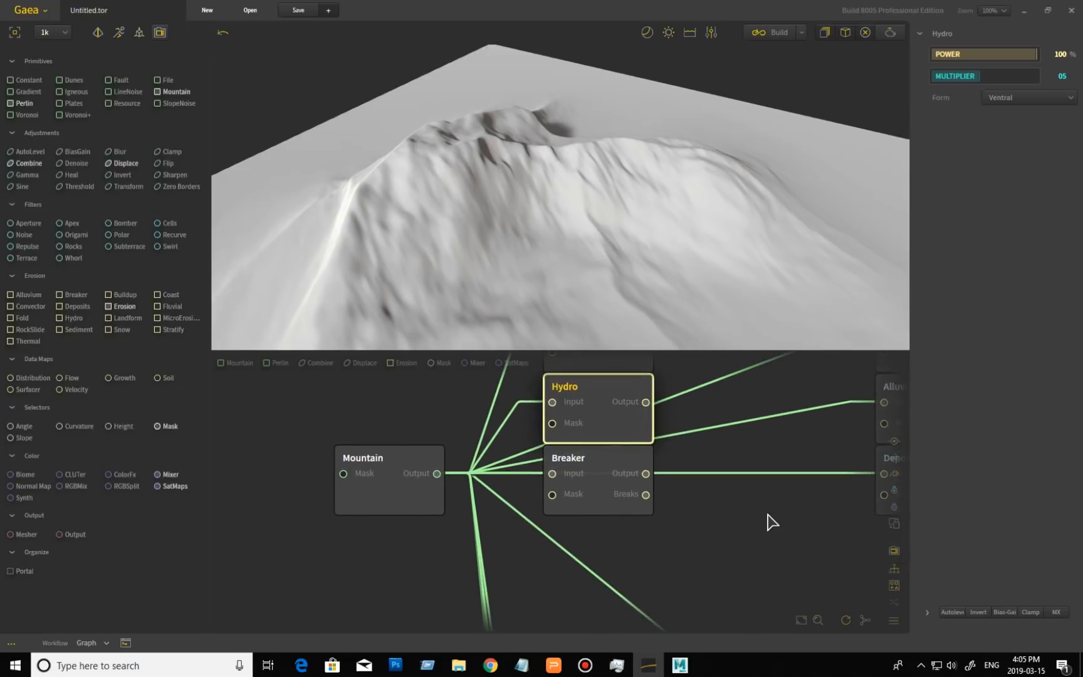
left_click(609, 471)
left_click_drag(737, 195, 618, 253)
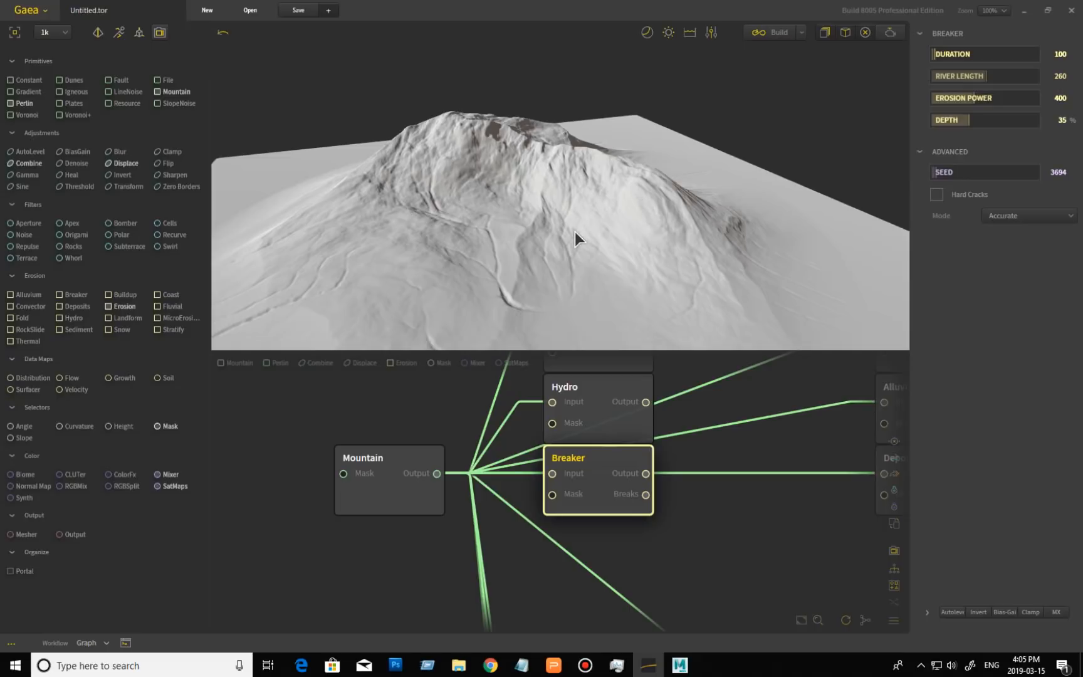
mouse_move(573, 226)
left_mouse_down()
mouse_move(553, 247)
mouse_move(606, 285)
mouse_move(468, 305)
left_mouse_up()
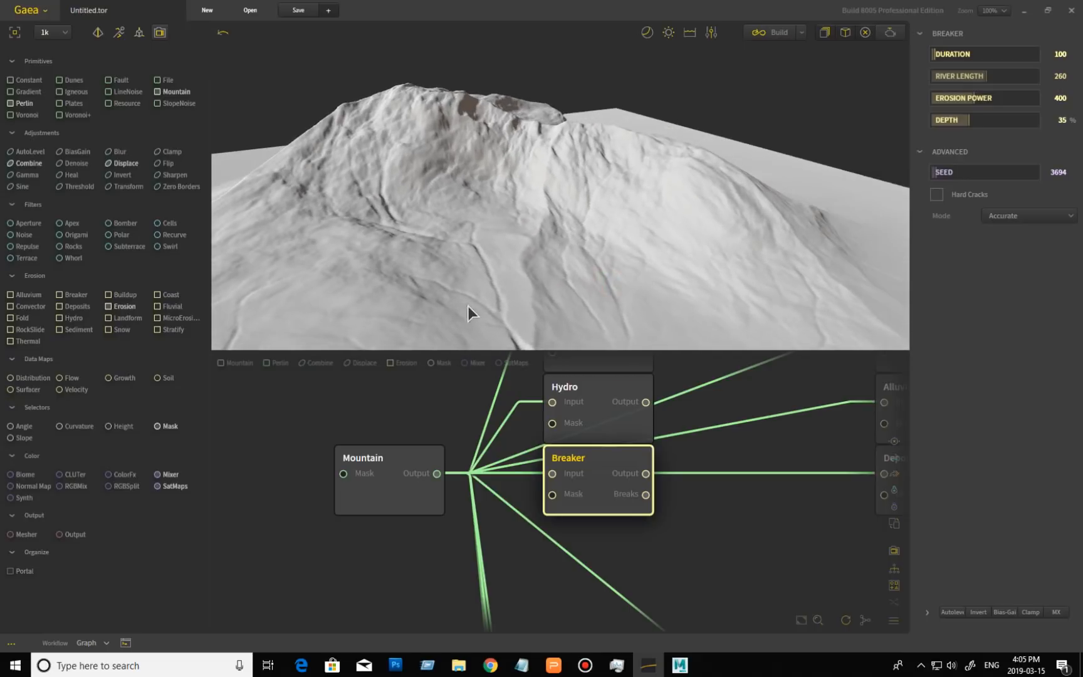
mouse_move(612, 212)
left_mouse_down()
mouse_move(574, 223)
mouse_move(568, 262)
left_mouse_up()
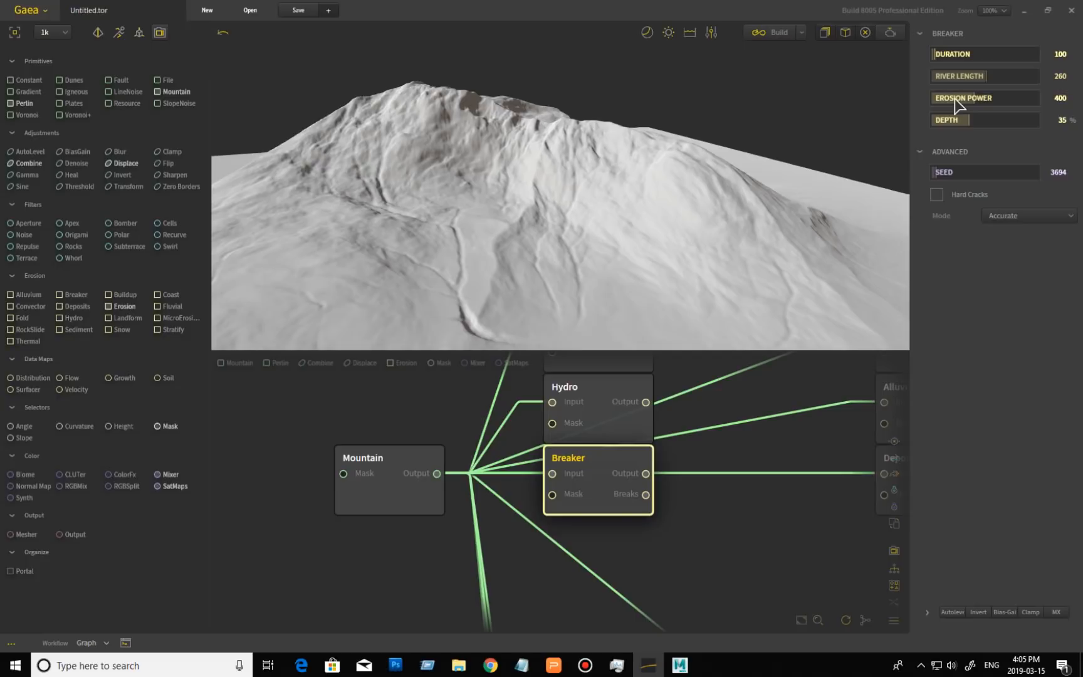
left_click(1018, 219)
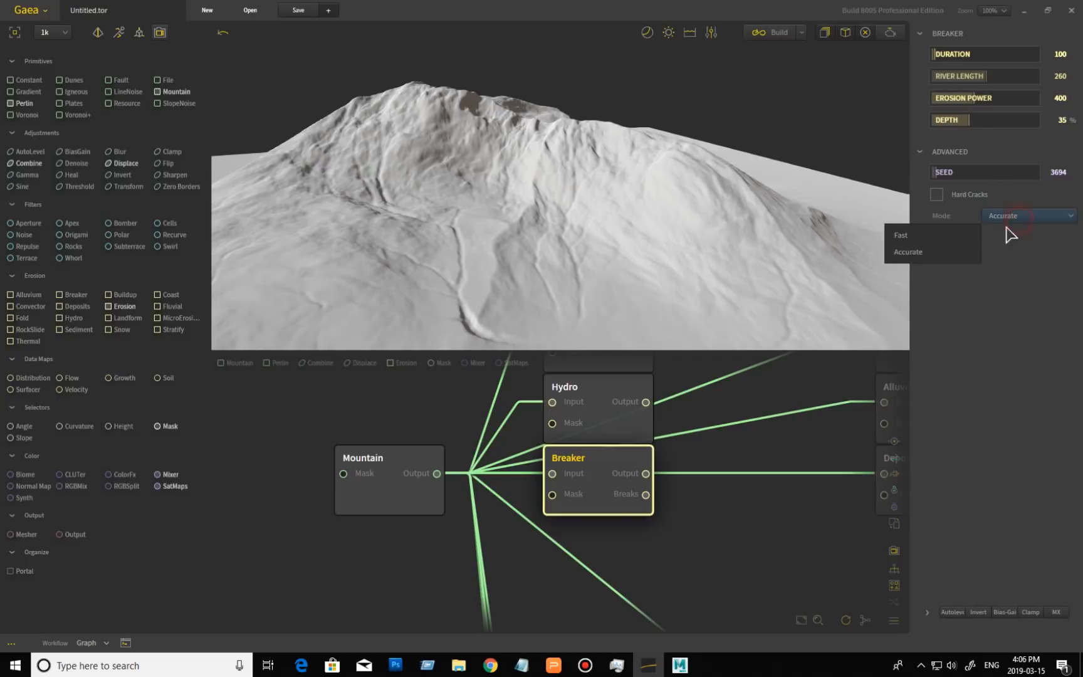
- Set the Breaker erosion mode to Fast, enable Hard Cracks, and inspect the mountain's slope
left_click(951, 238)
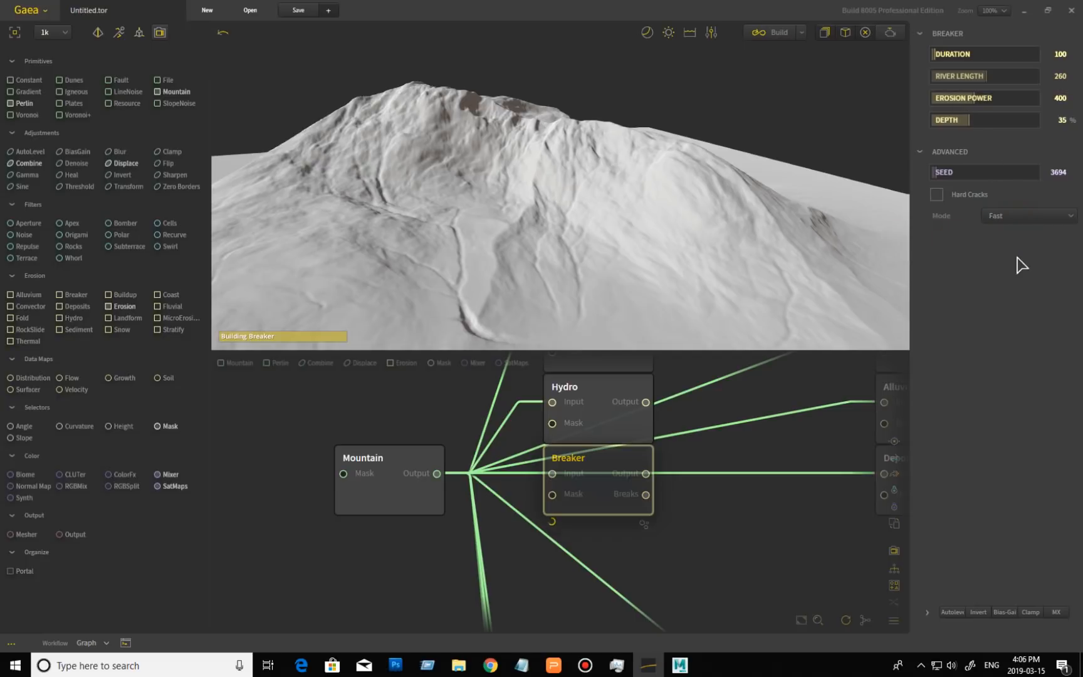
mouse_move(665, 240)
left_mouse_down()
mouse_move(673, 219)
mouse_move(667, 258)
mouse_move(677, 254)
mouse_move(667, 254)
left_mouse_up()
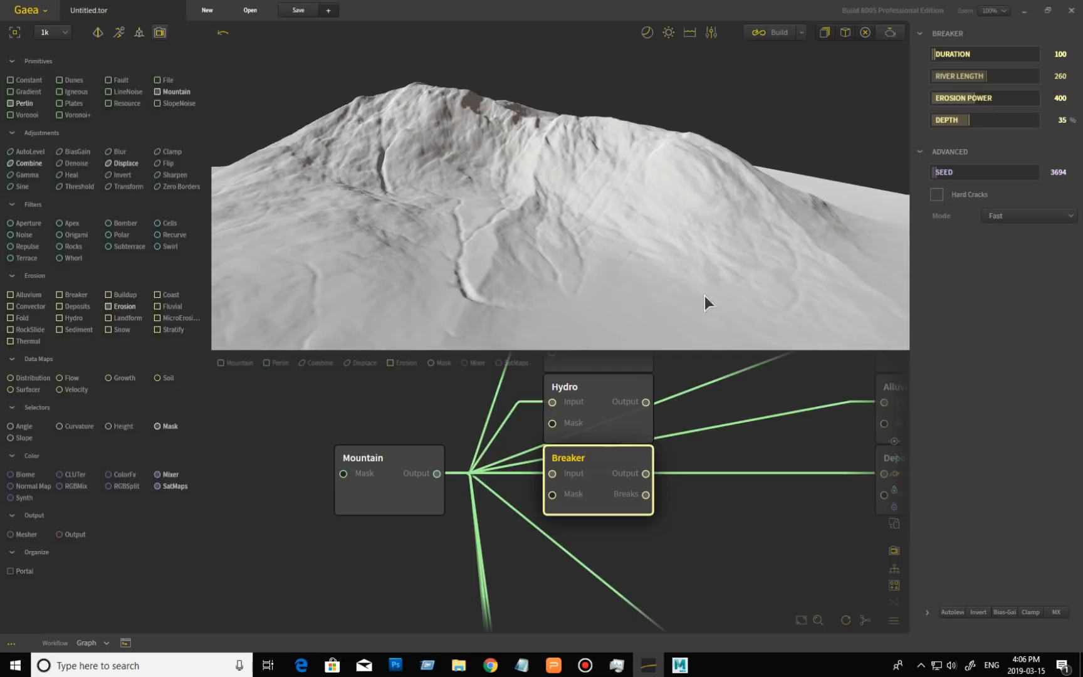
left_click(944, 195)
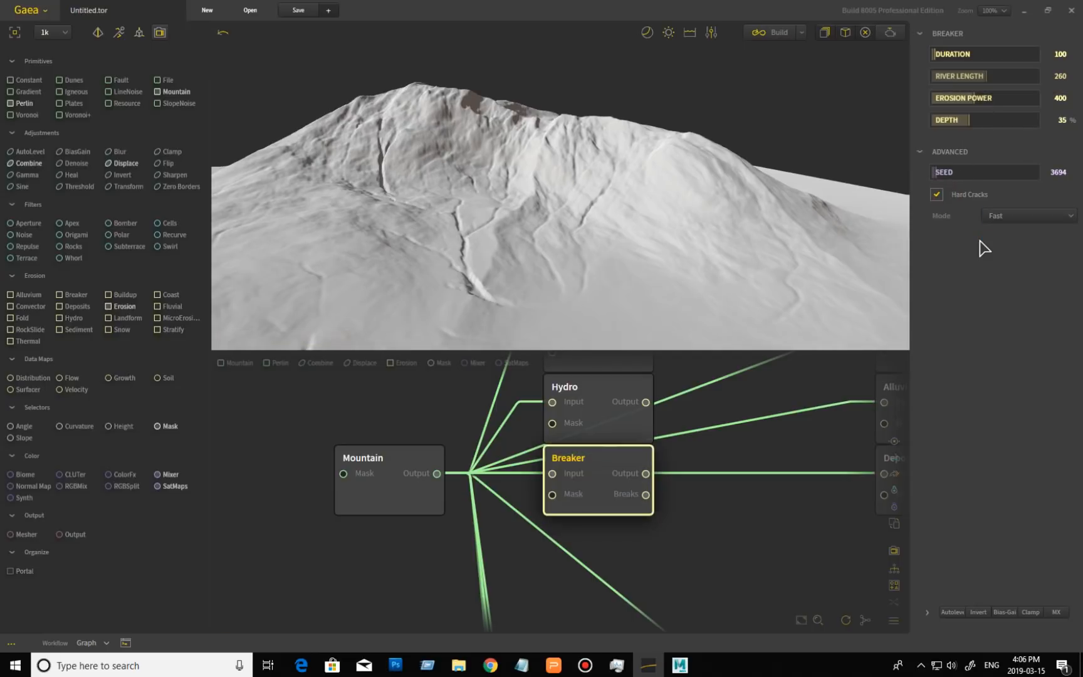
left_click_drag(609, 257, 589, 269)
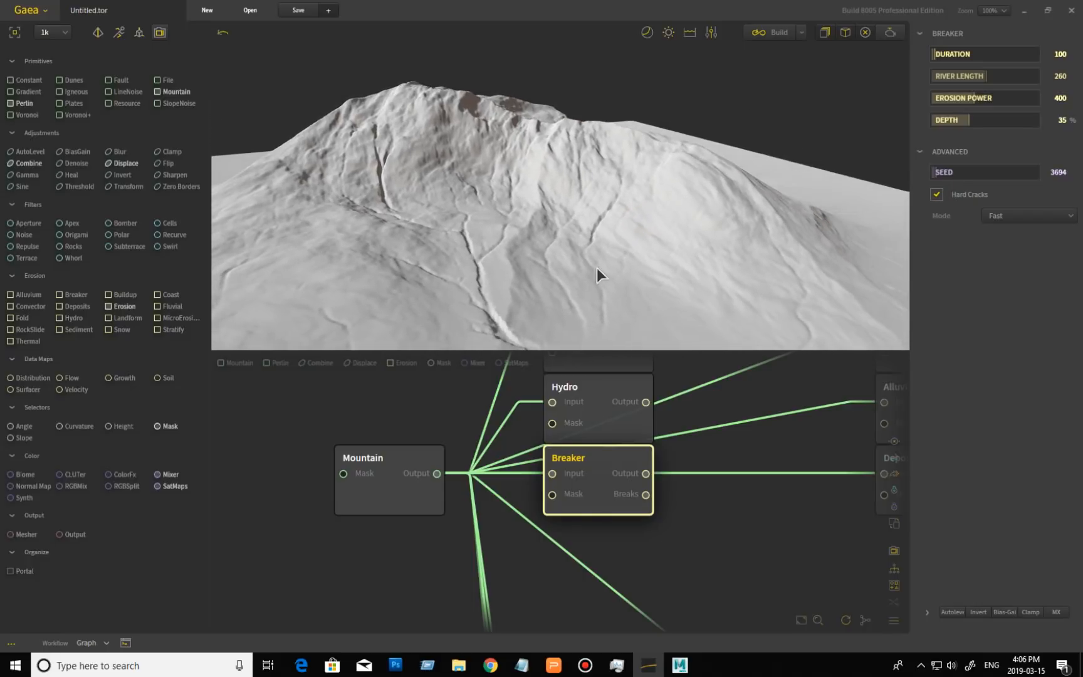
- Disable Hard Cracks on the Breaker node, set its mode back to Accurate, and inspect the terrain
left_click(936, 194)
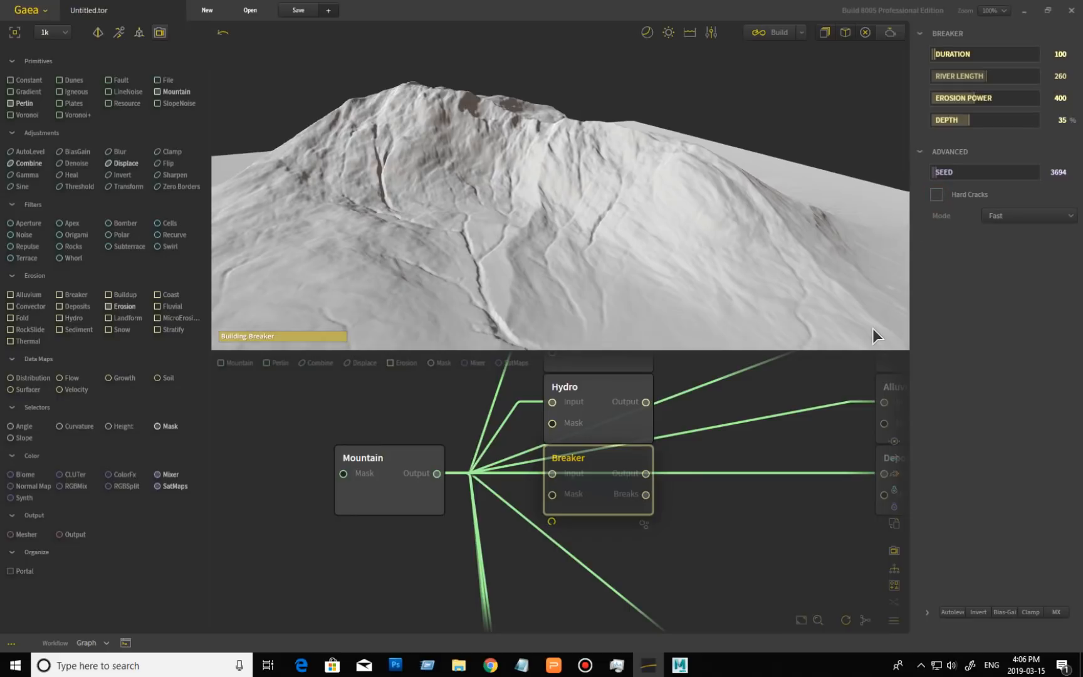
left_click(1016, 218)
left_click(936, 252)
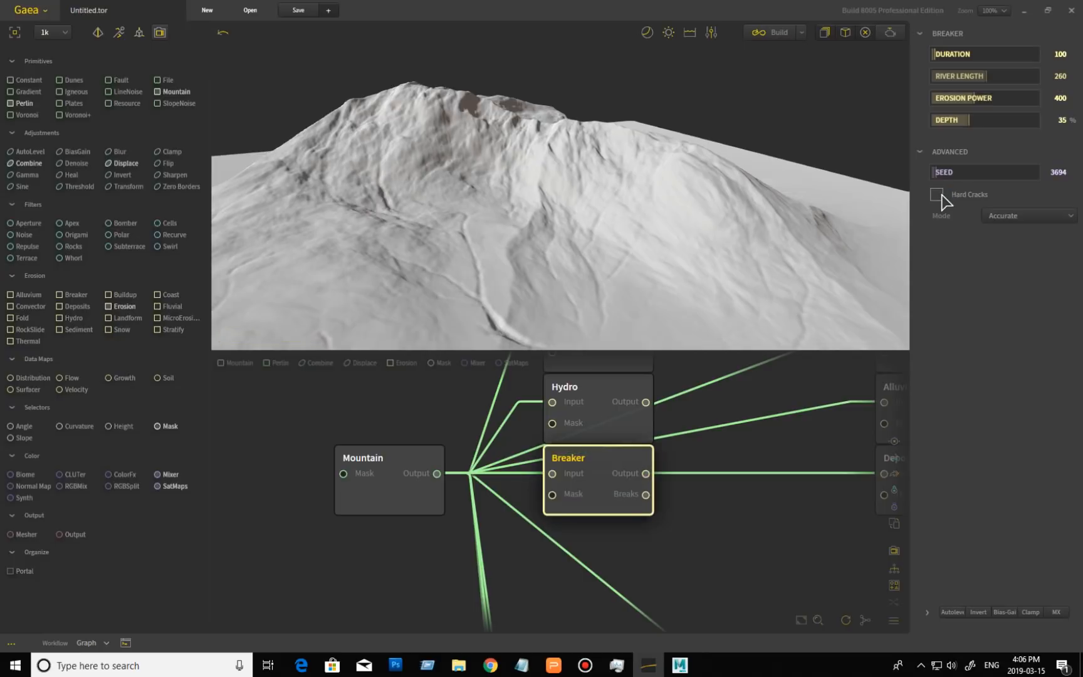
left_click_drag(775, 318, 594, 311)
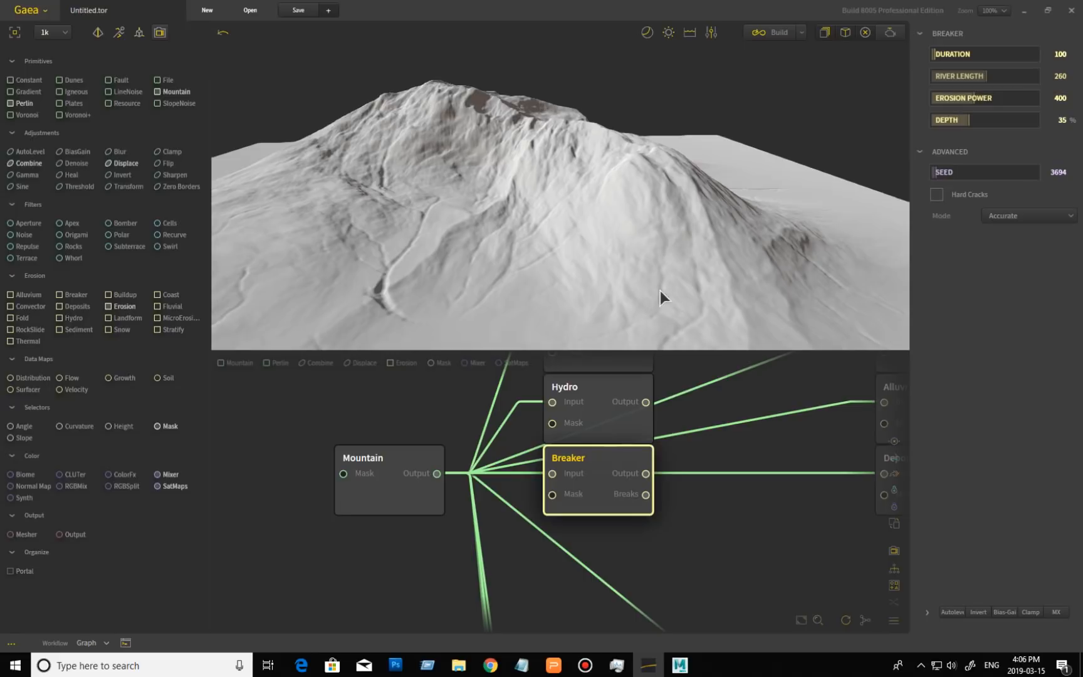
left_click_drag(434, 308, 453, 306)
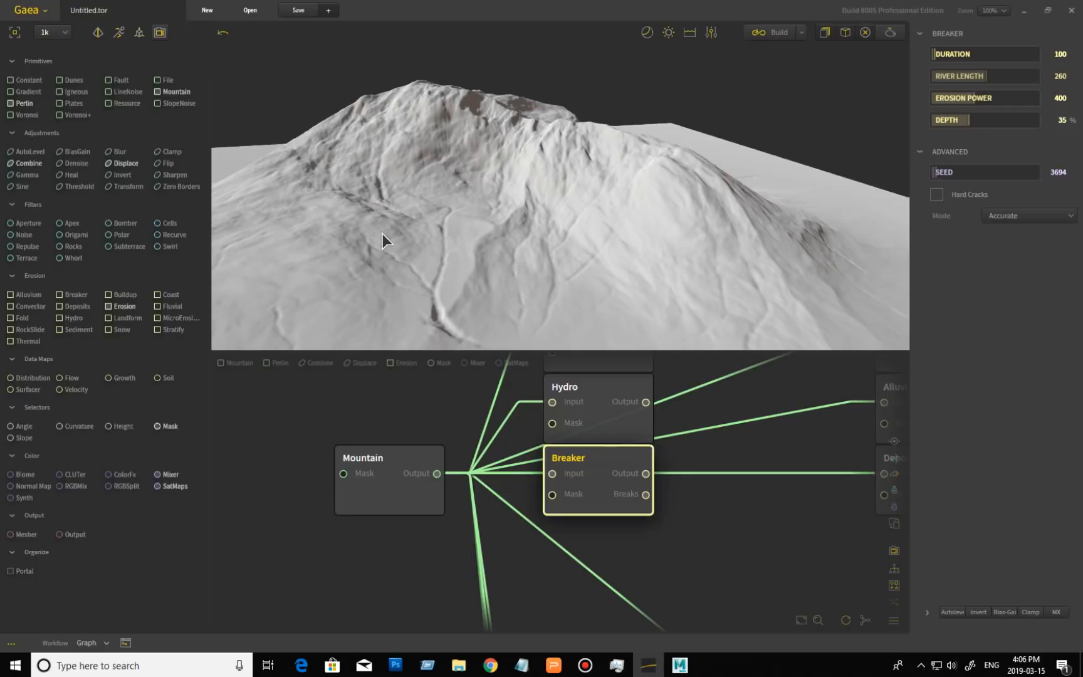
- Preview Hard Cracks on the Breaker in Accurate mode and turn the option back off
left_click(937, 197)
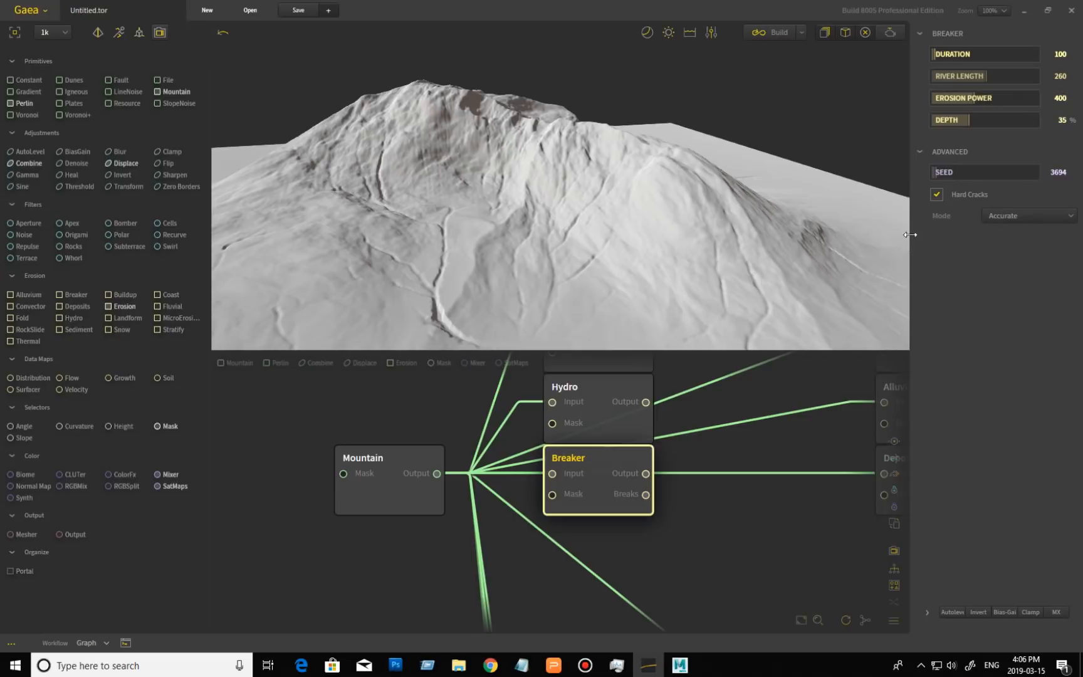
left_click(936, 198)
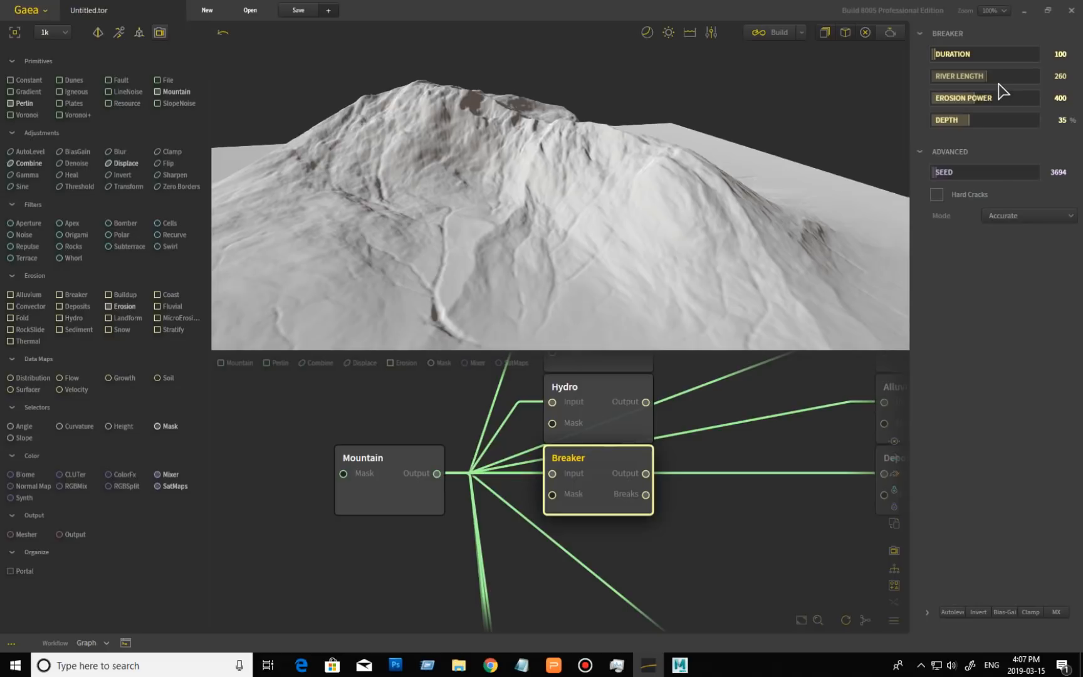
left_click_drag(661, 176, 687, 270)
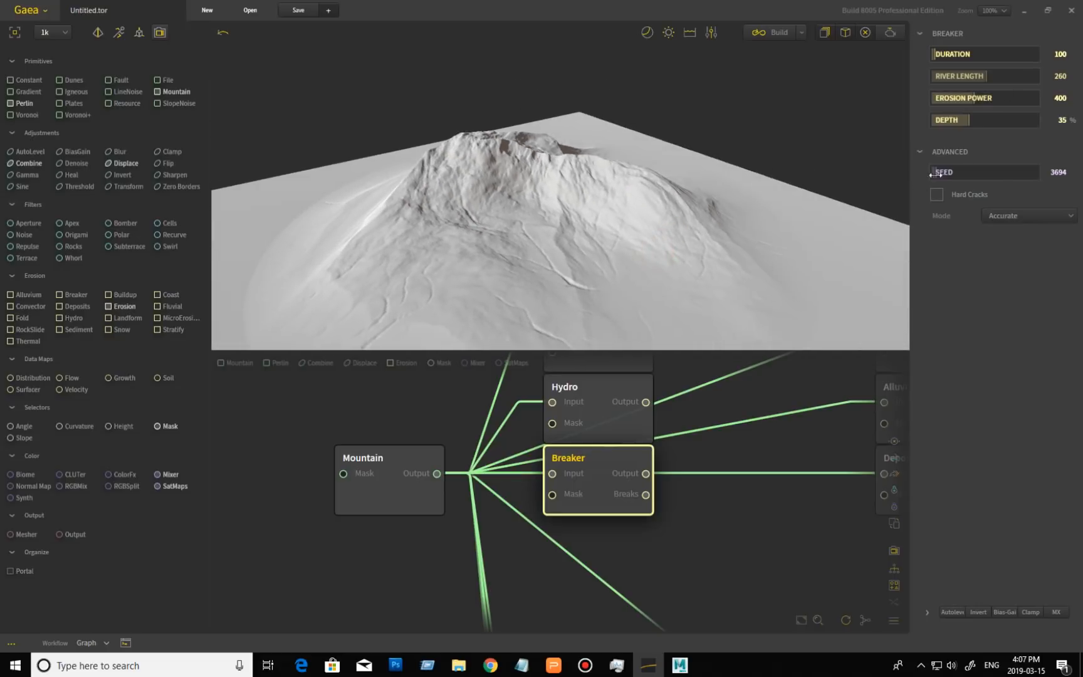
- Set the Breaker's River Length to 500 and its Duration to 771, checking the carved slopes
left_click_drag(985, 75, 1054, 75)
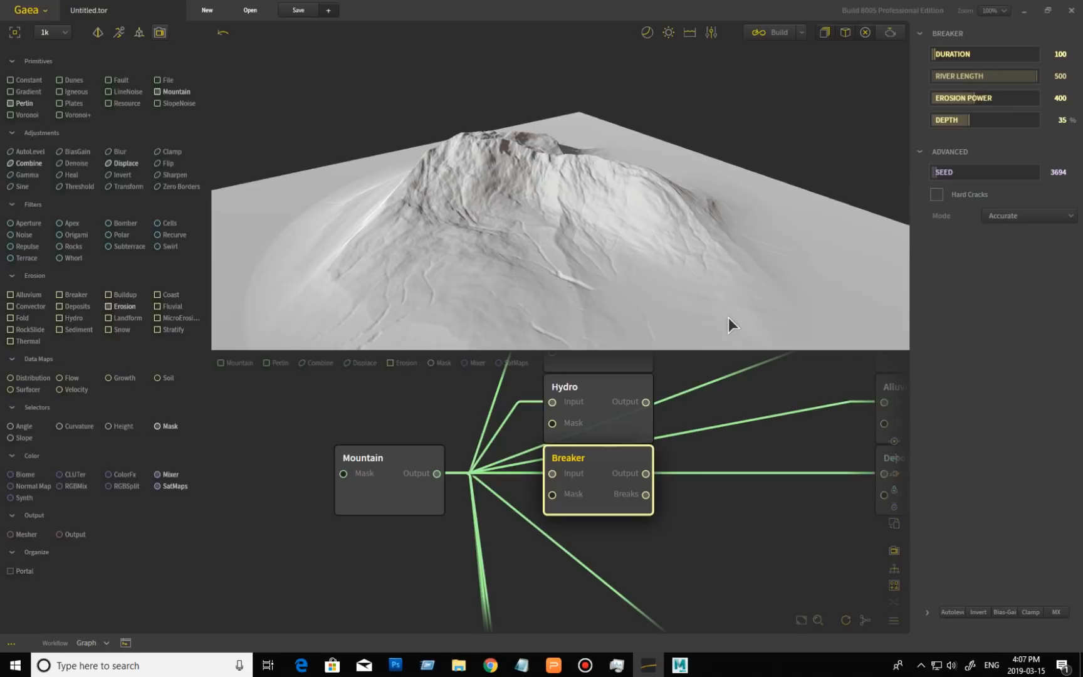
left_click_drag(663, 315, 612, 321)
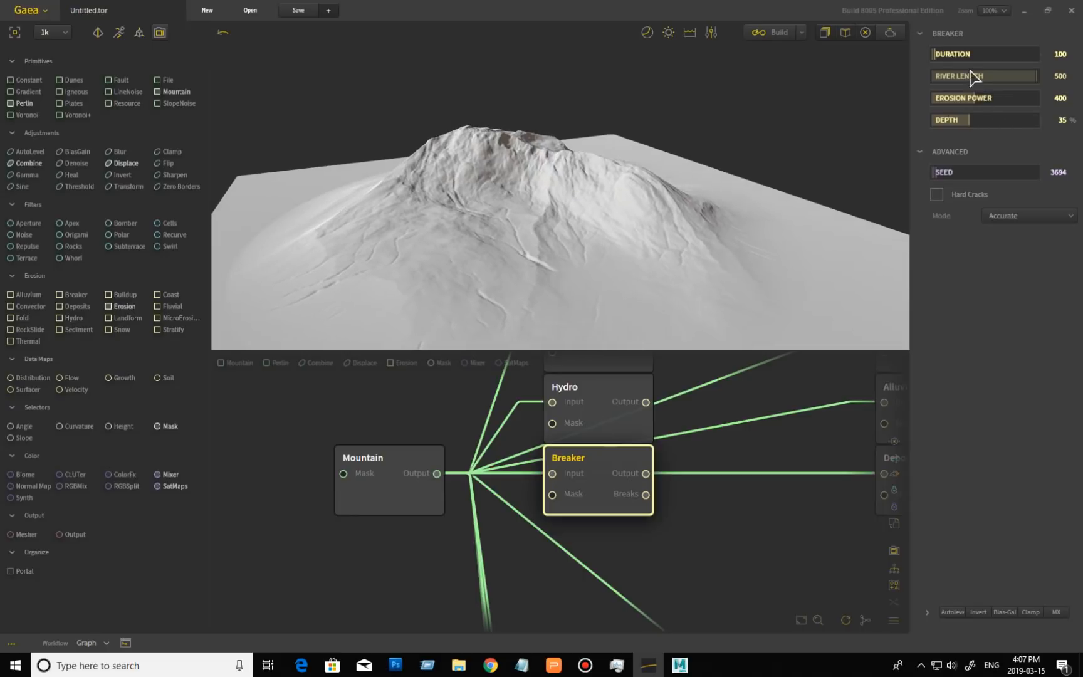
left_click(950, 55)
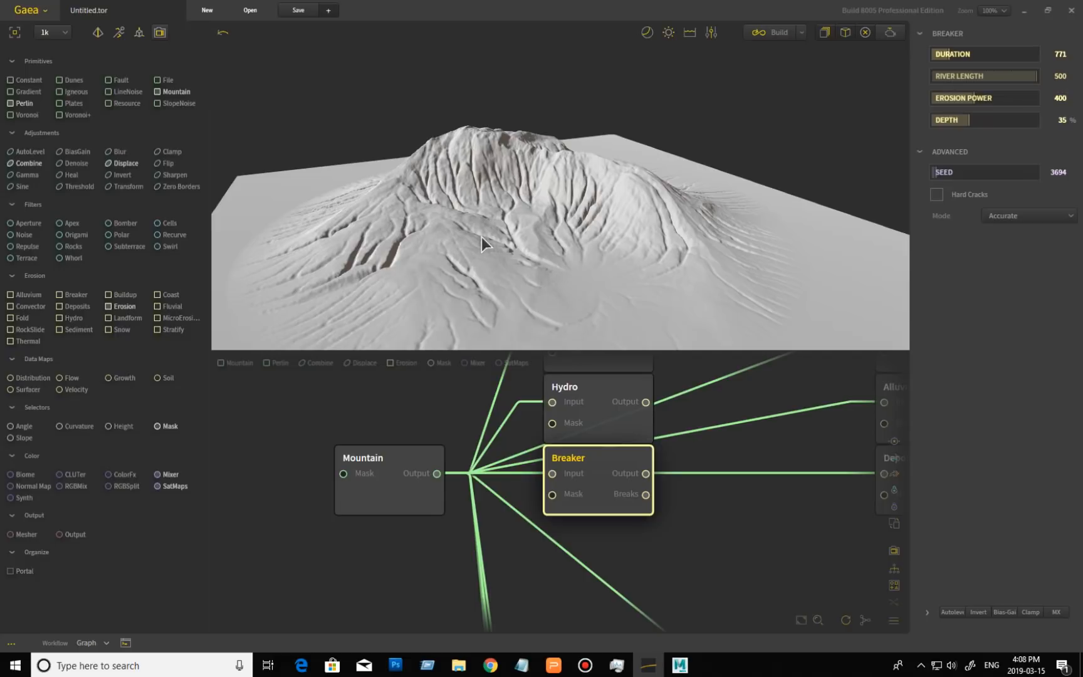
scroll(507, 227, "up", 5)
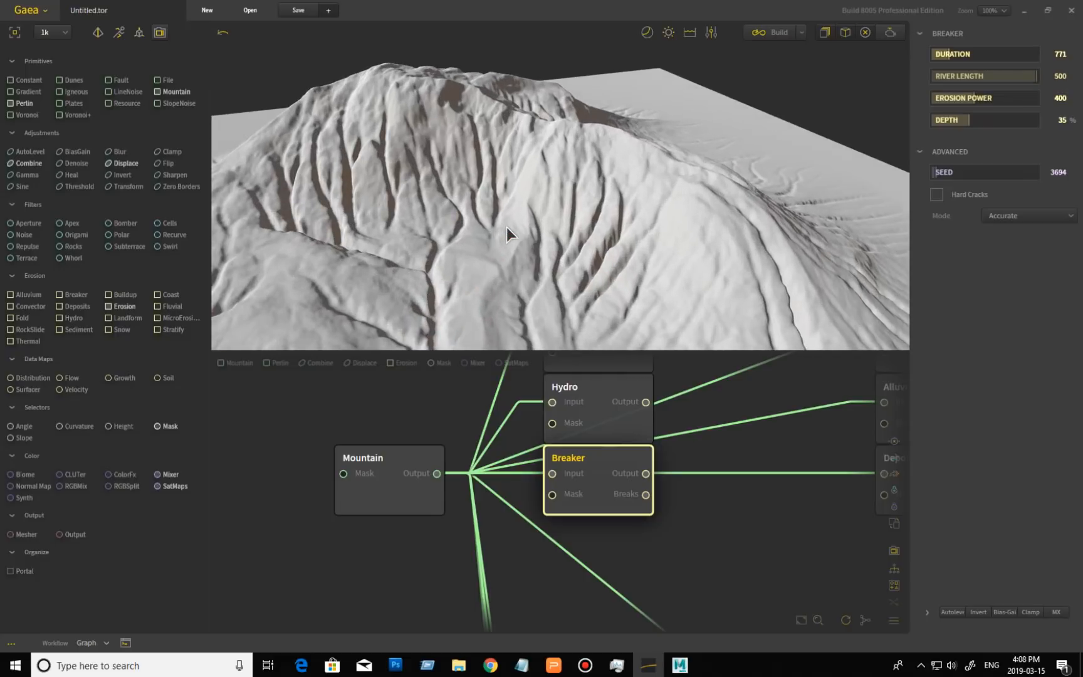
scroll(507, 227, "down", 3)
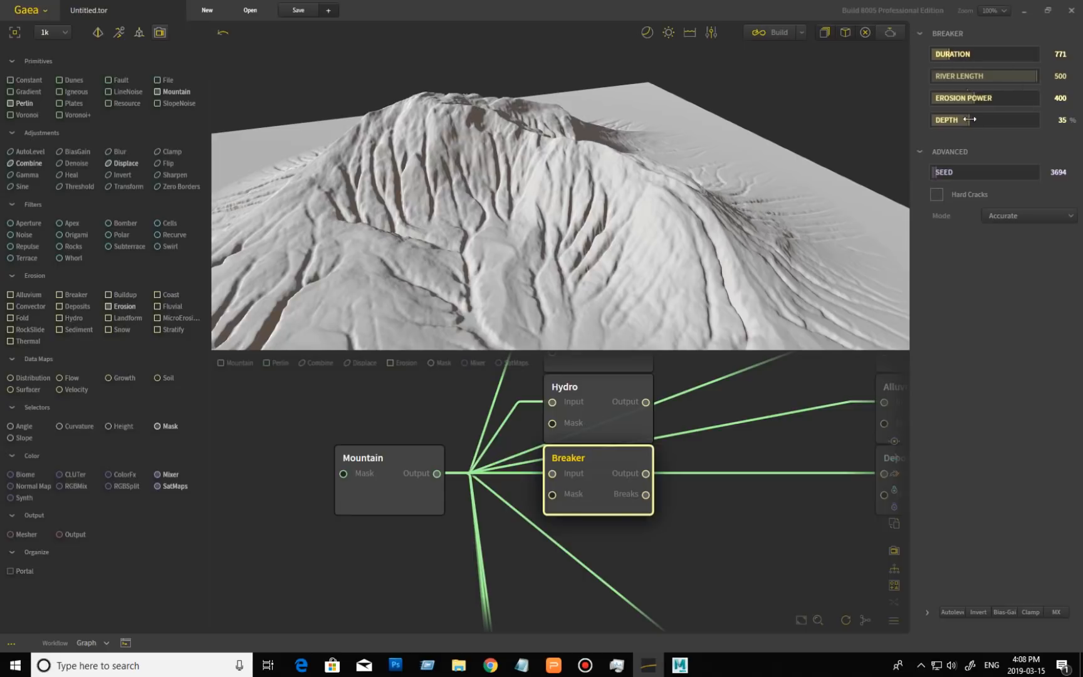
- Reduce the Breaker's Depth to 13% and raise its Erosion Power to 603
left_click(950, 121)
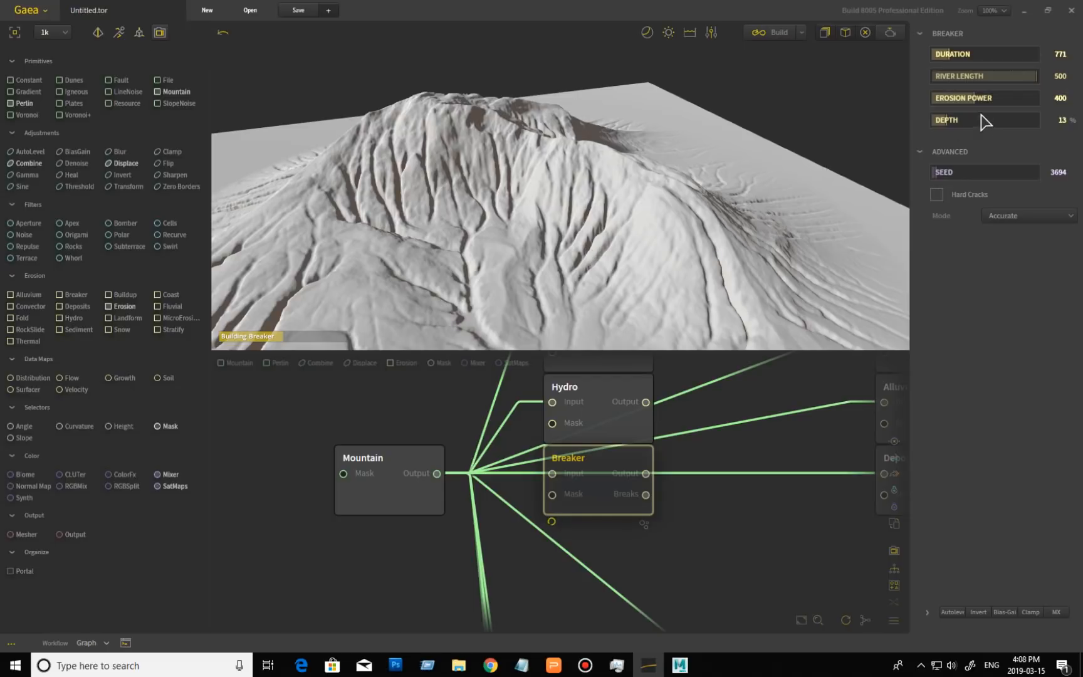
left_click(995, 98)
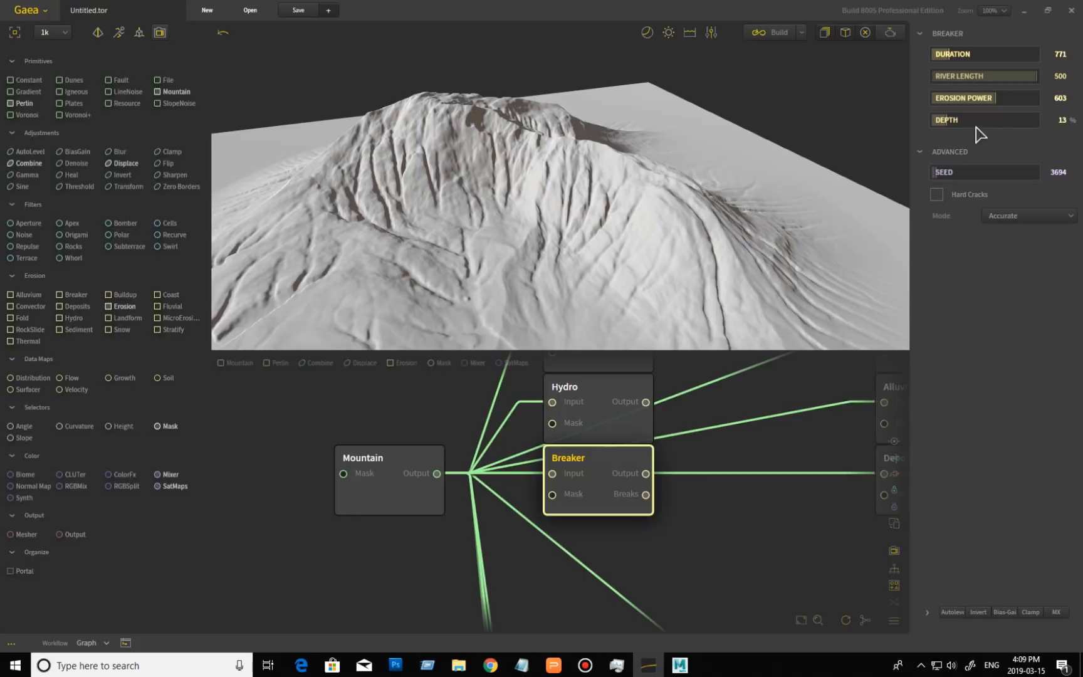
left_click_drag(457, 224, 488, 243)
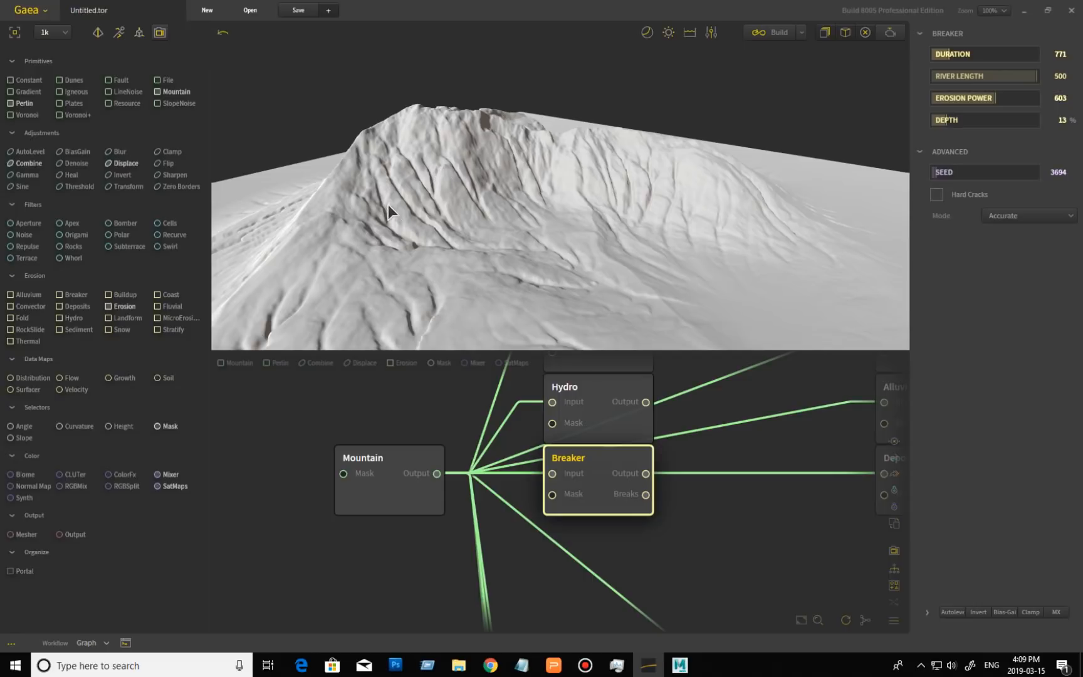
left_click_drag(584, 271, 395, 324)
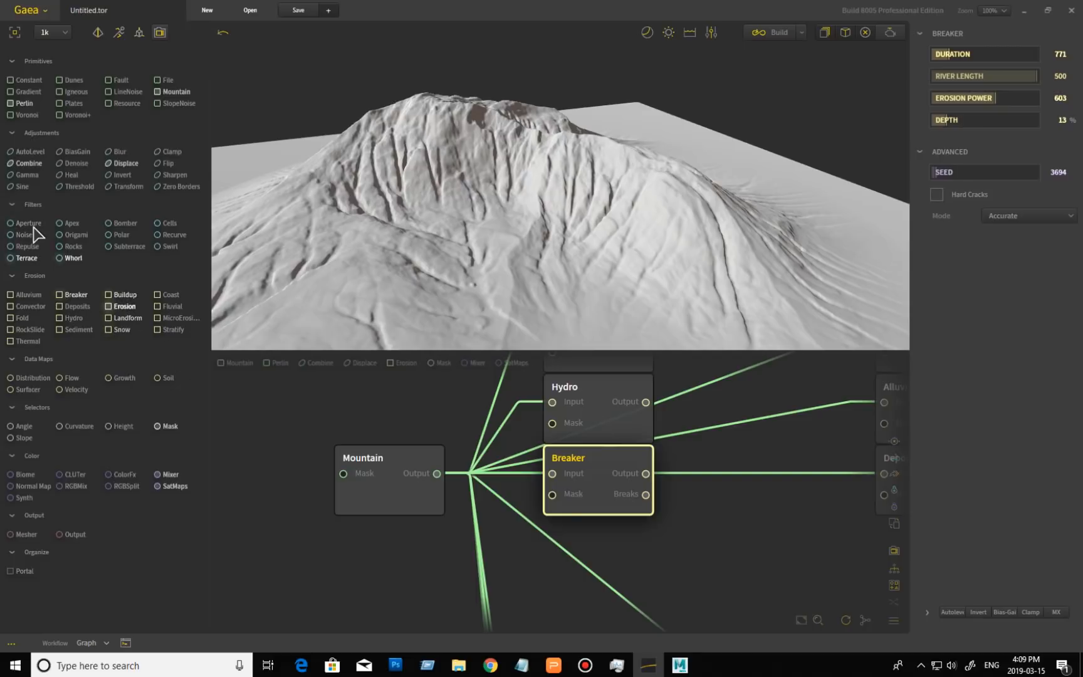
- Add an Aperture filter node fed by the Breaker's output, set its method to Contract, and compare it with the Breaker
left_click_drag(26, 223, 766, 547)
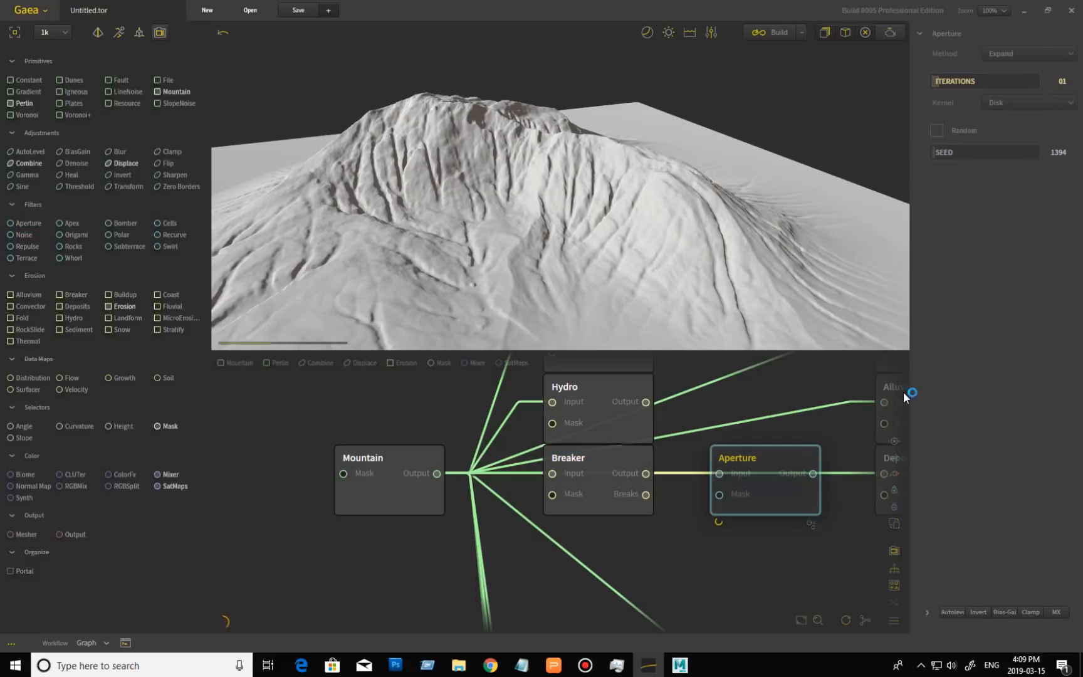
left_click(1020, 54)
left_click(948, 97)
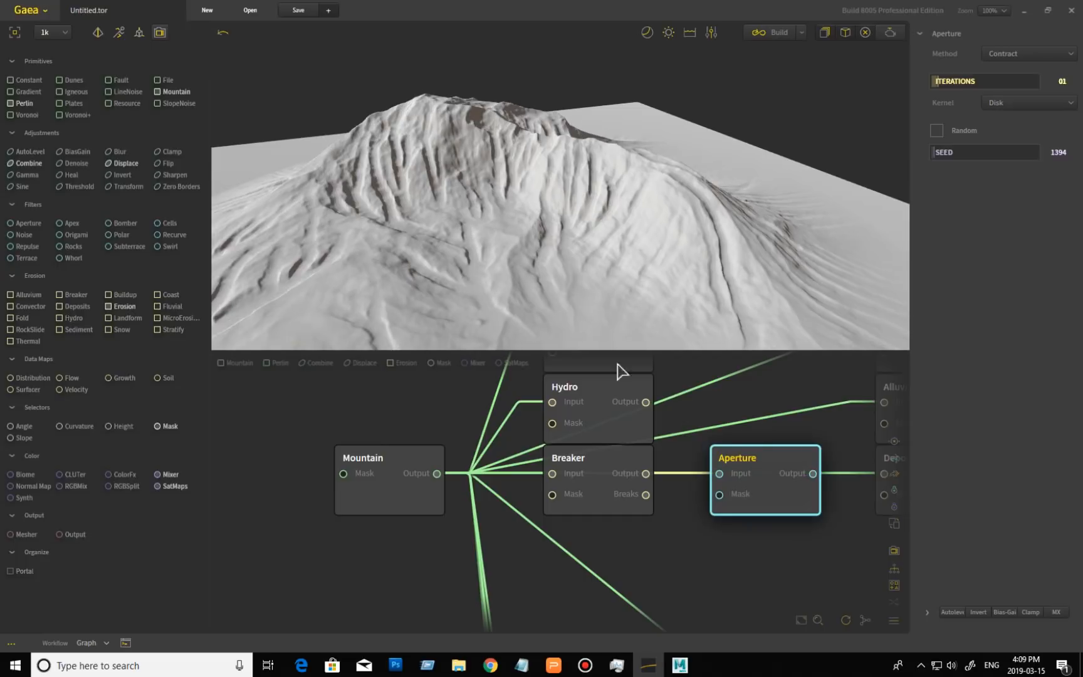
left_click_drag(422, 197, 711, 355)
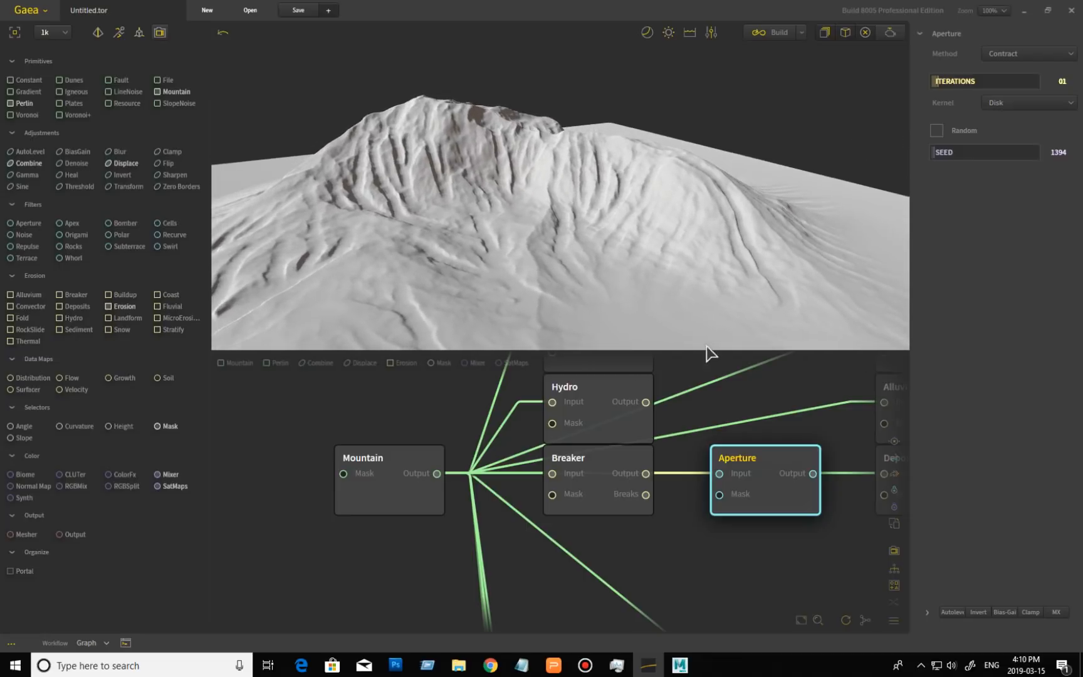
left_click(628, 472)
left_click(778, 471)
left_click(614, 471)
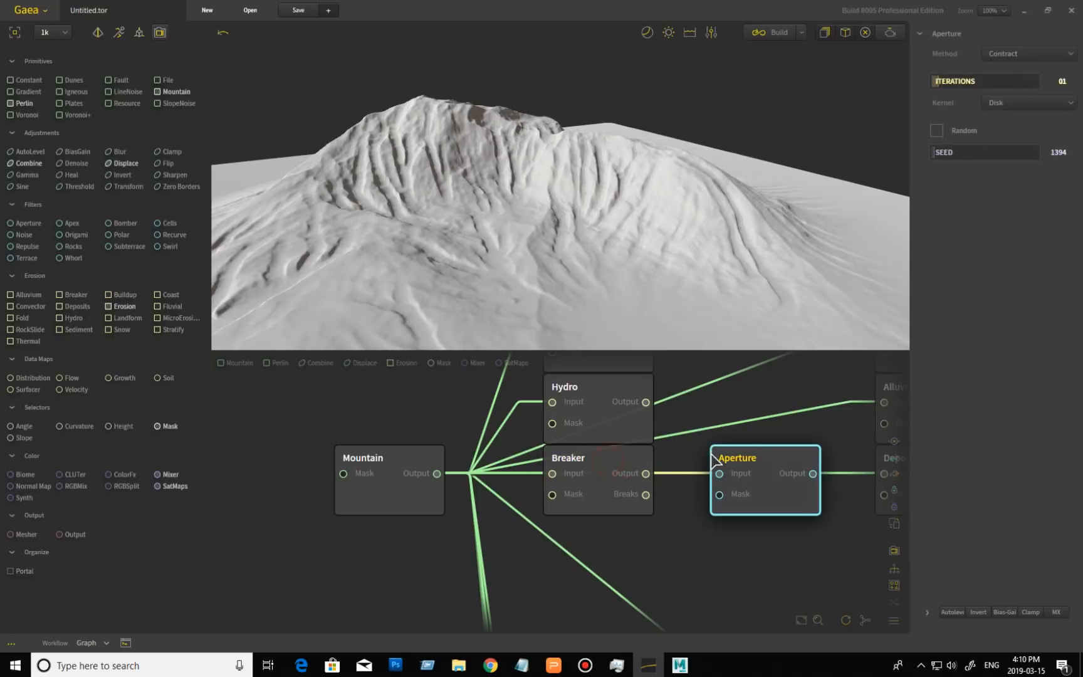
left_click(755, 463)
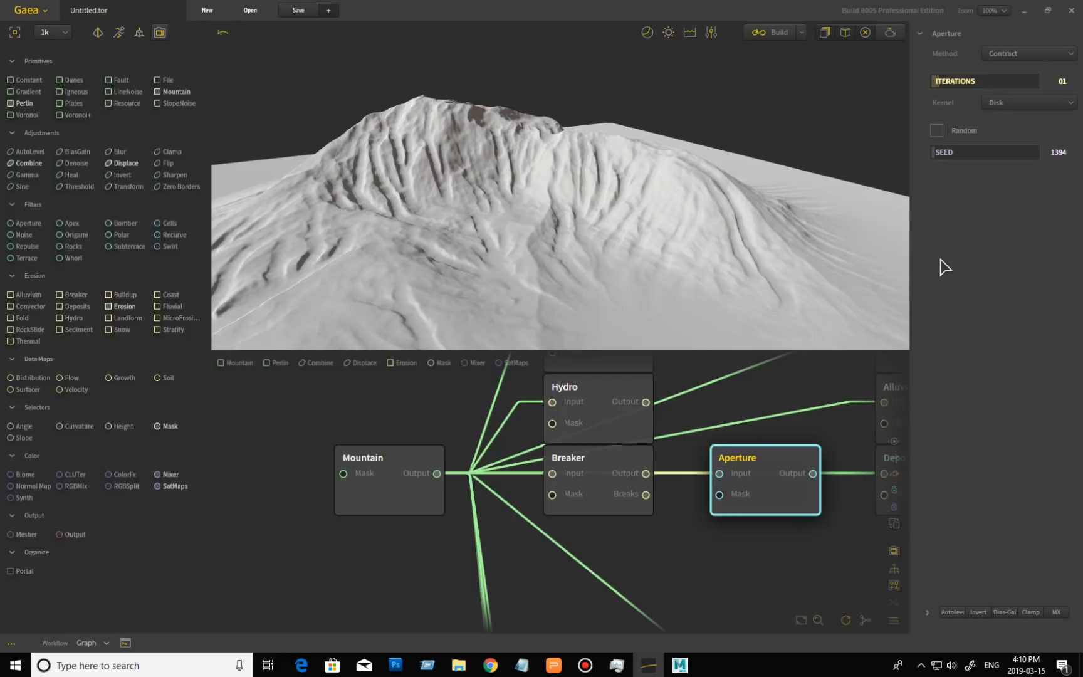
- Set the Aperture's kernel to Sobel and compare the node with the Breaker
left_click(1026, 104)
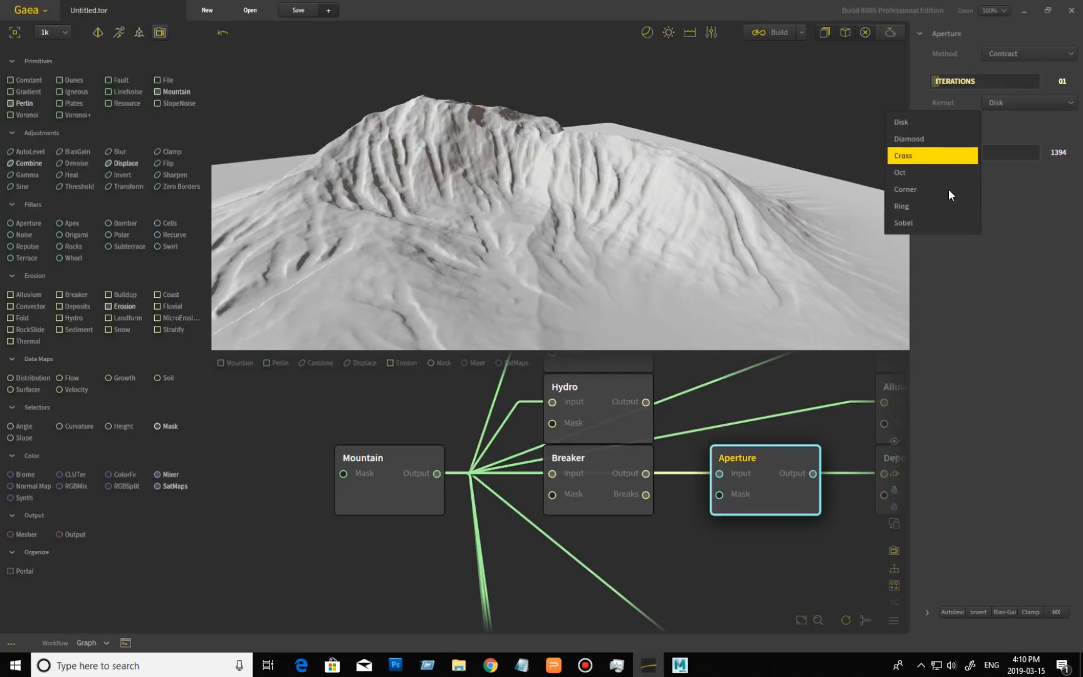
left_click(940, 223)
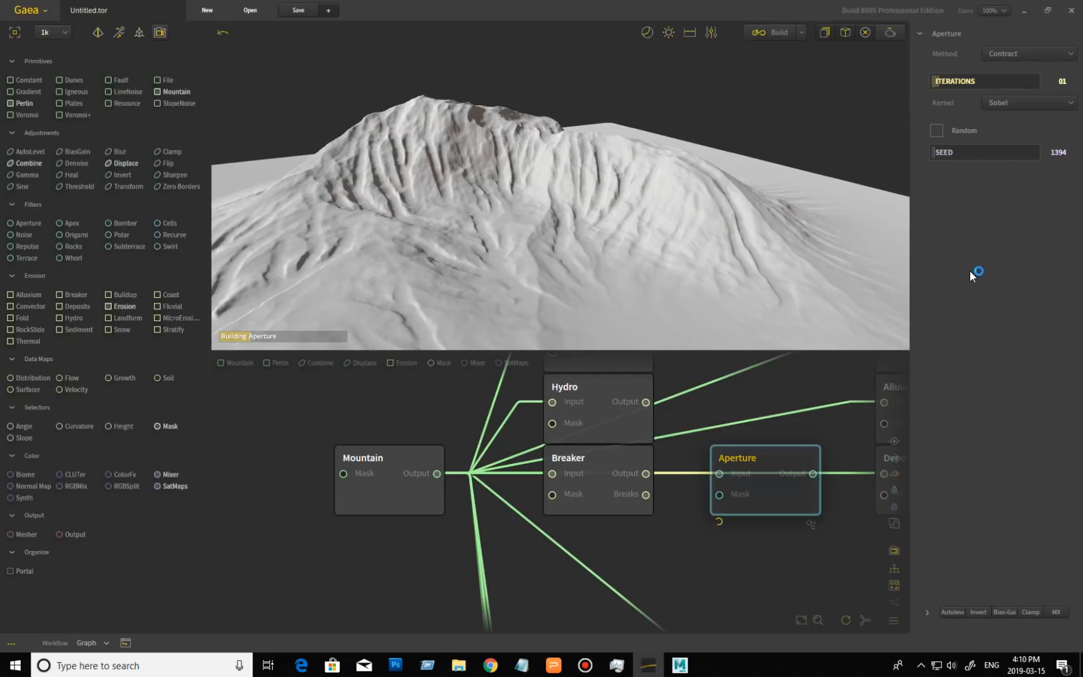
left_click(616, 456)
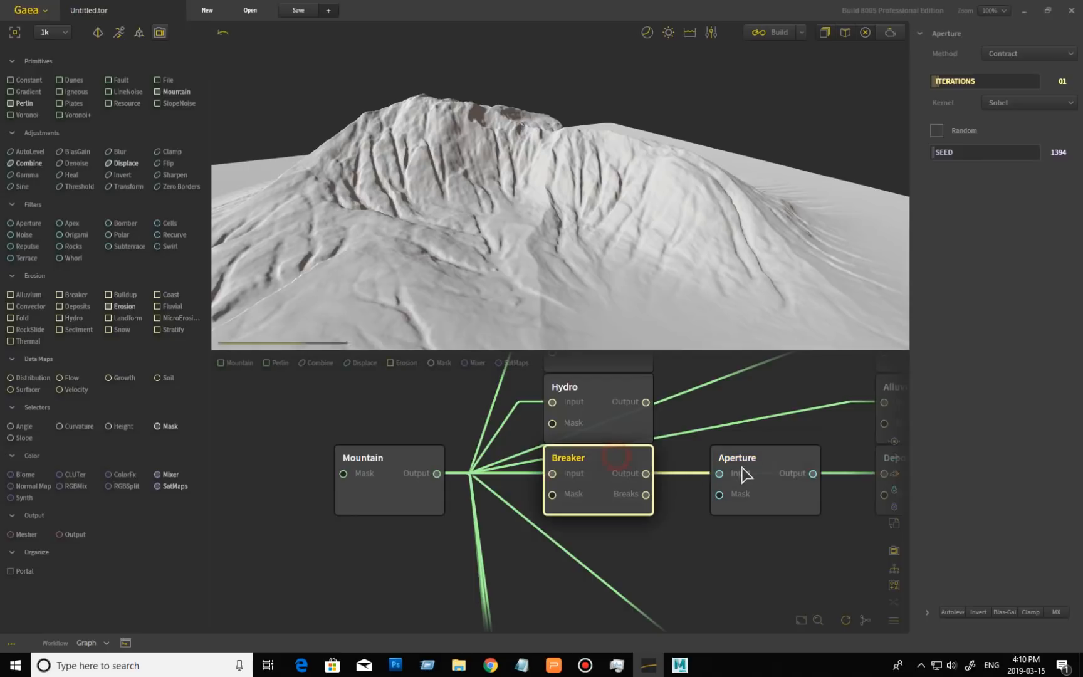
left_click(762, 475)
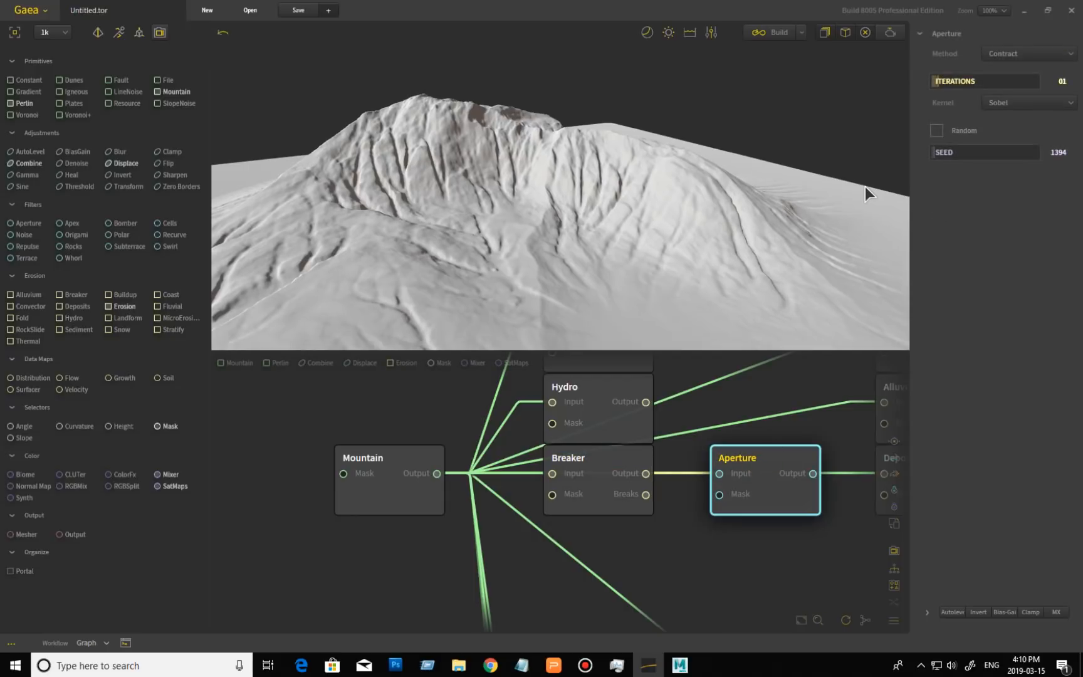
- Set the Aperture's iterations to 7 and inspect the terrain from several angles
left_click(968, 81)
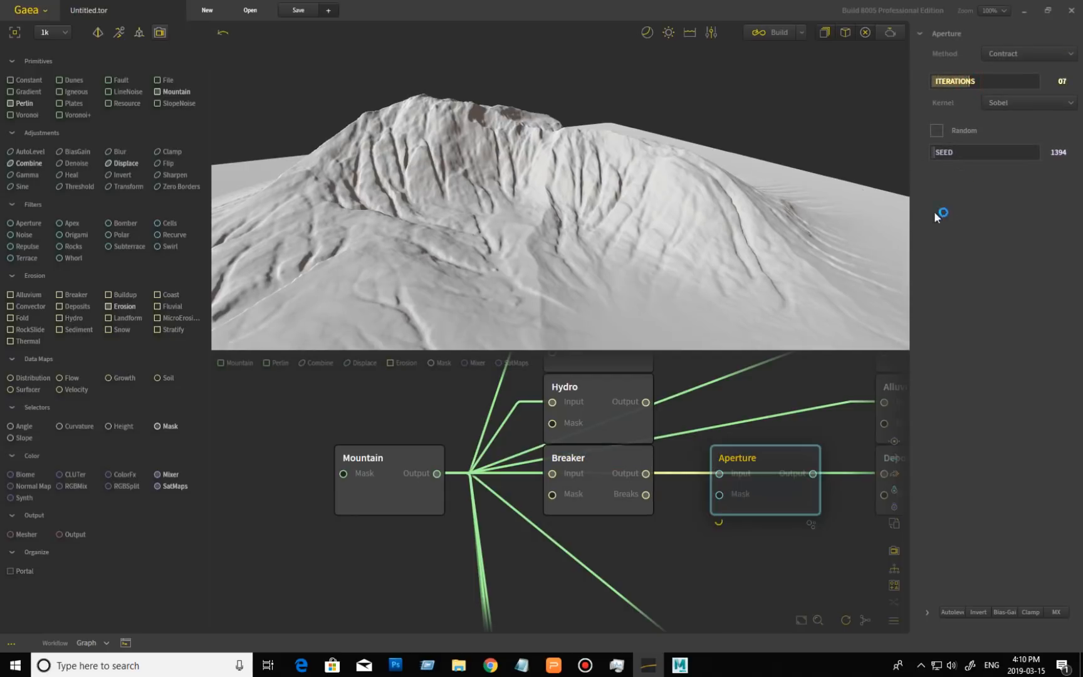
left_click_drag(761, 261, 531, 194)
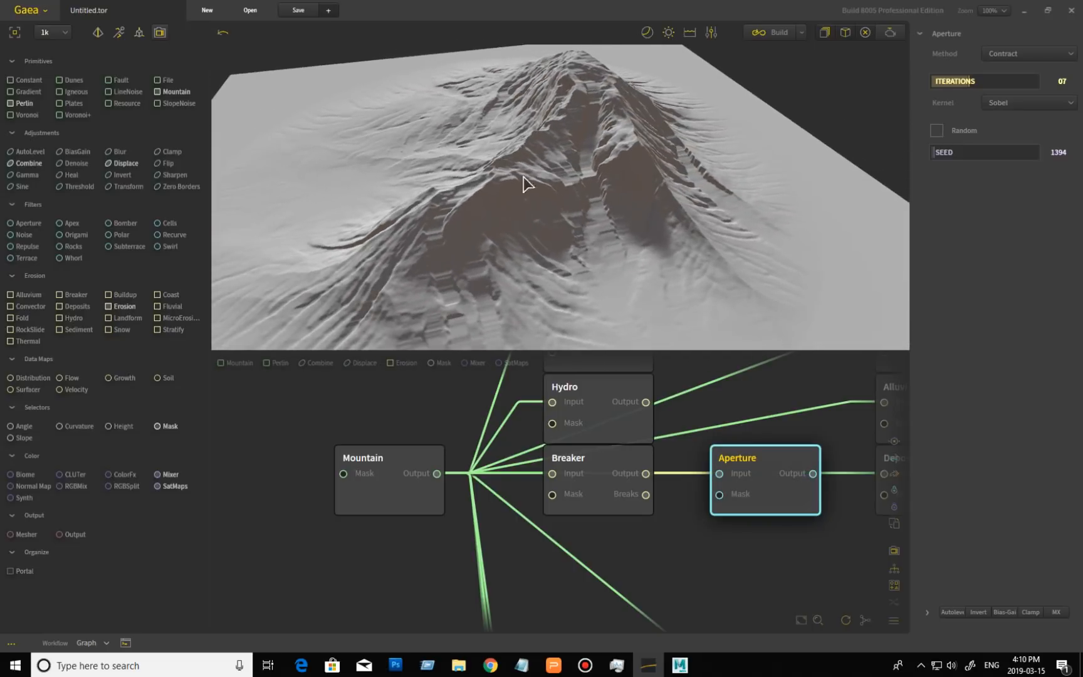
left_click_drag(544, 137, 582, 331)
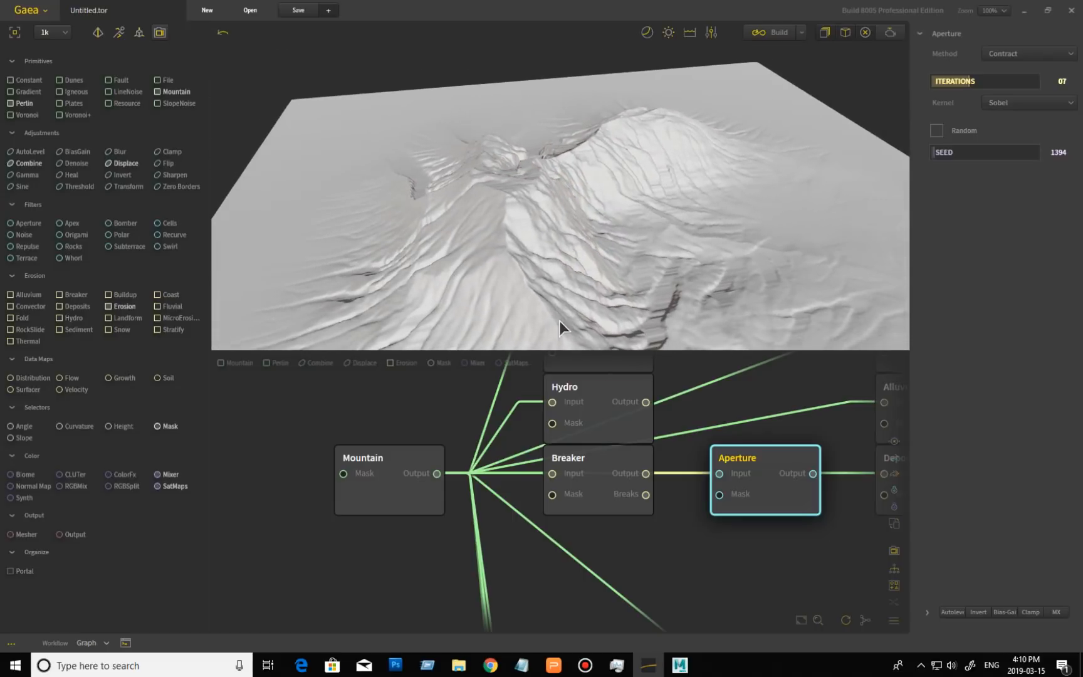
left_click_drag(493, 193, 373, 246)
- Set the Aperture's kernel to Diamond and inspect the mountain's ridges
left_click(1016, 102)
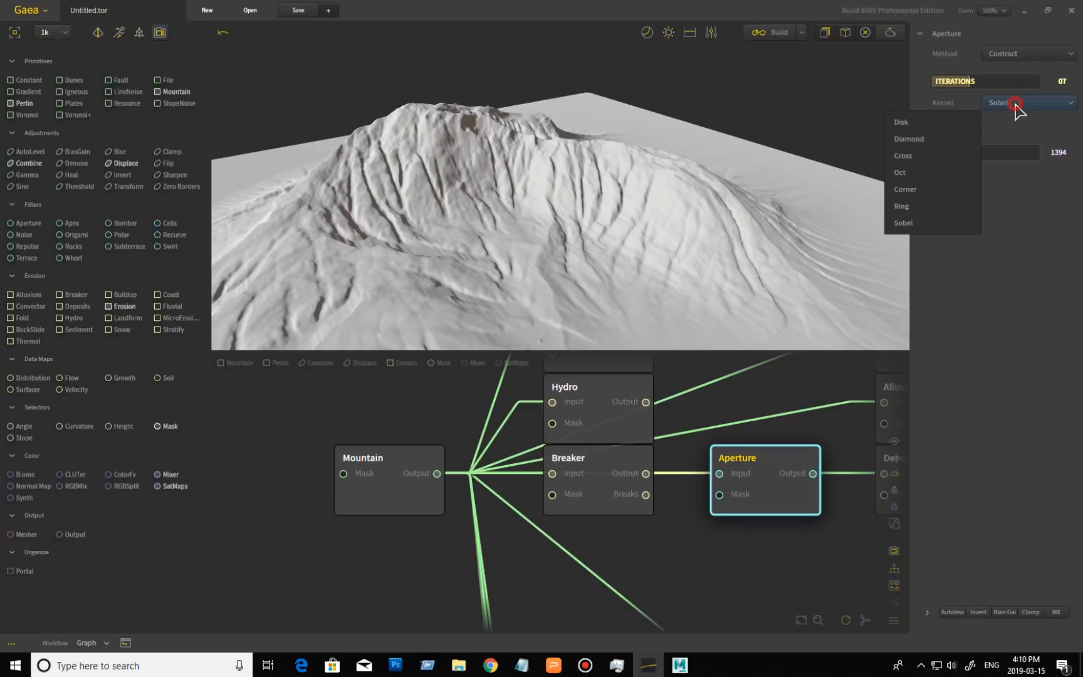
left_click(951, 139)
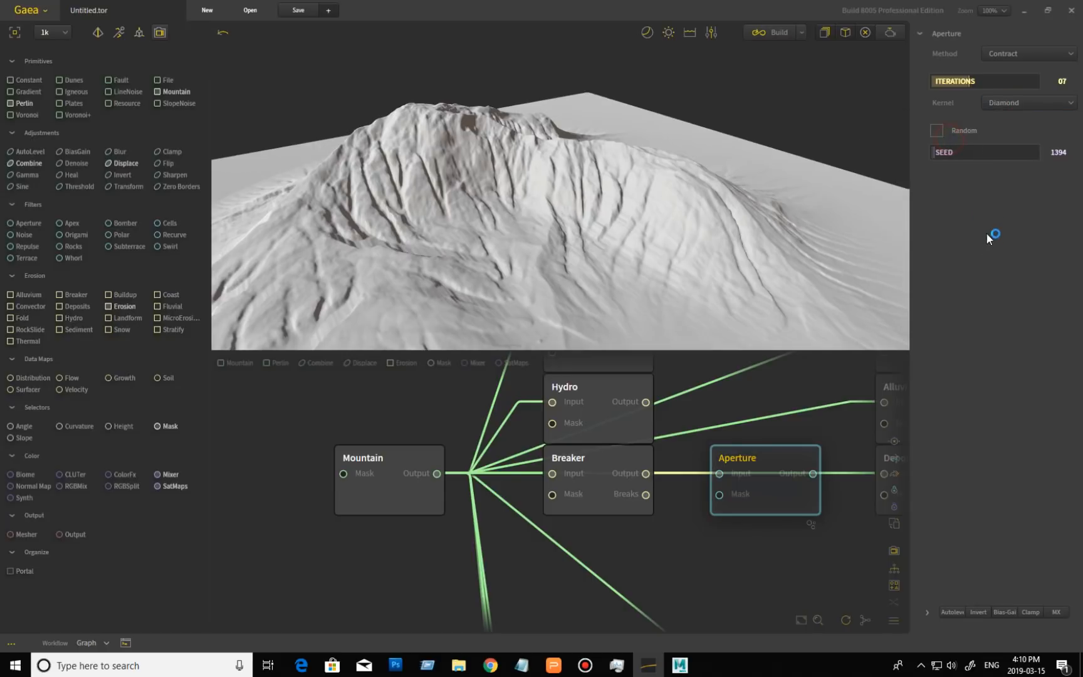
mouse_move(673, 253)
left_mouse_down()
mouse_move(628, 296)
mouse_move(724, 280)
mouse_move(654, 303)
mouse_move(663, 268)
left_mouse_up()
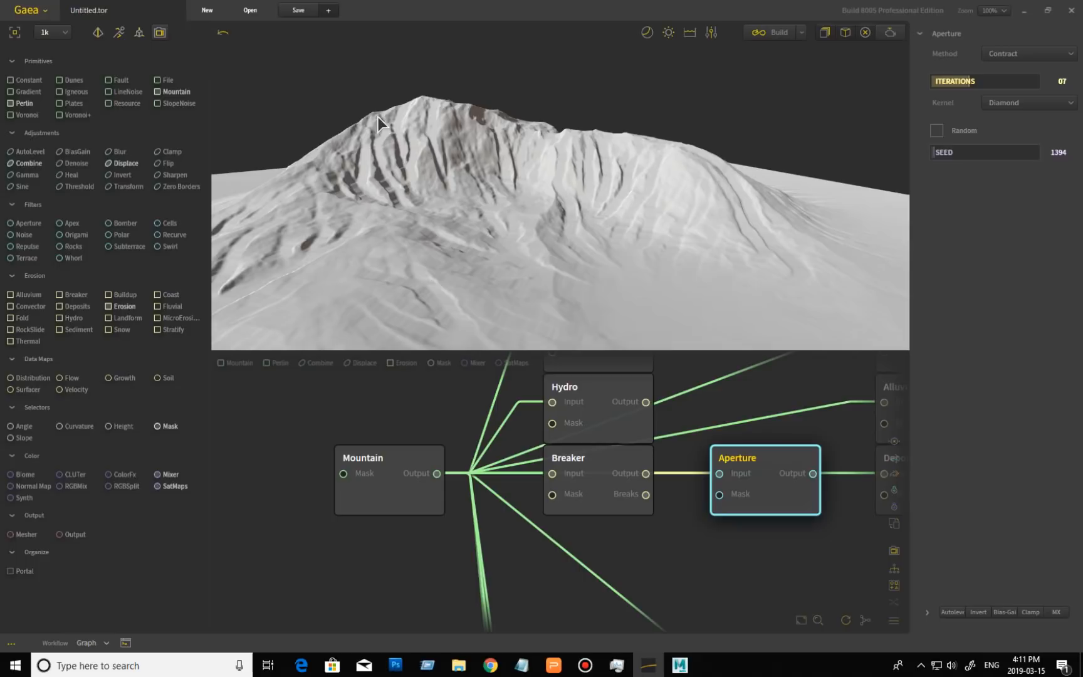
- Compare the Aperture's terrain with the Breaker's and inspect the Breaker's eroded slopes from several angles
left_click_drag(403, 193, 441, 207)
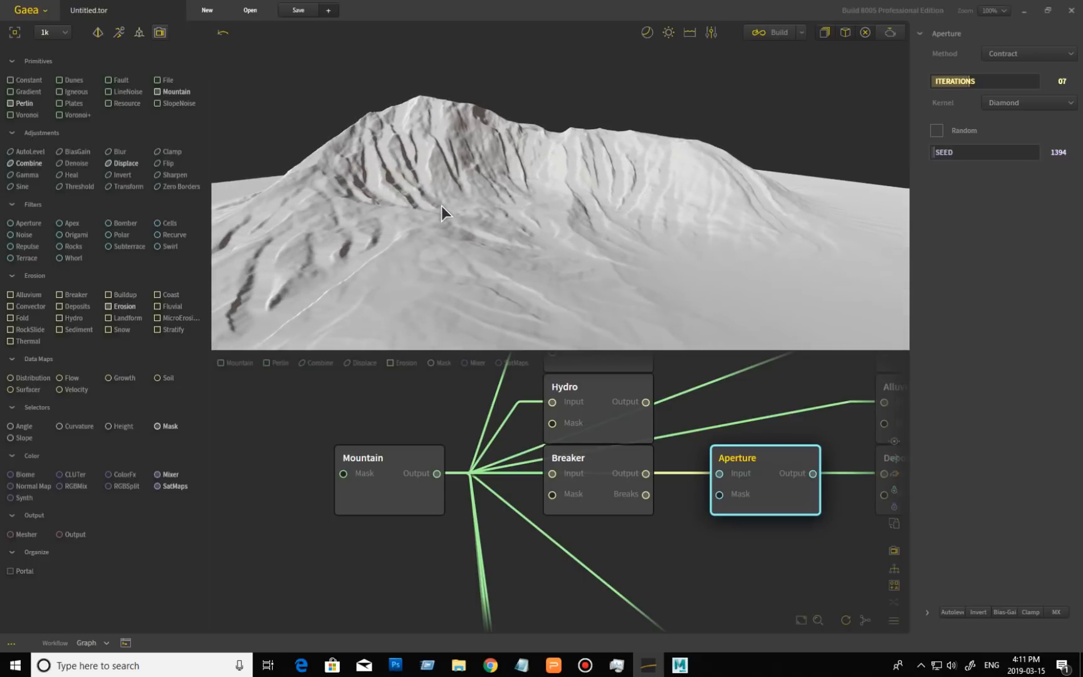
left_click(627, 460)
mouse_move(465, 237)
left_mouse_down()
mouse_move(381, 206)
mouse_move(488, 244)
mouse_move(500, 234)
mouse_move(471, 234)
left_mouse_up()
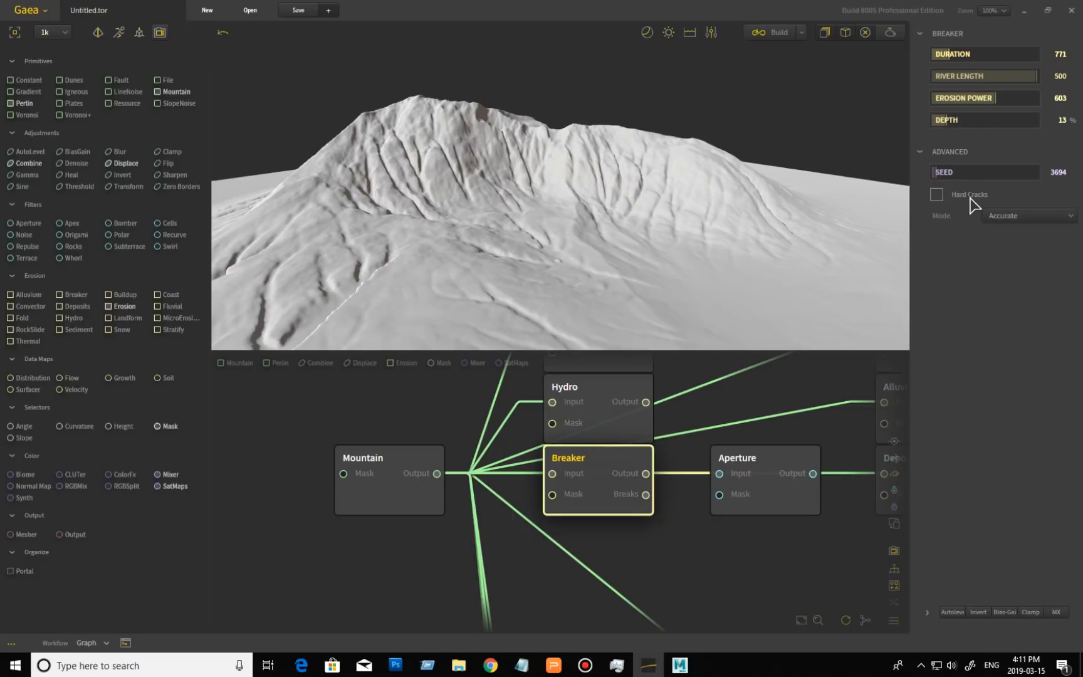
left_click_drag(509, 239, 473, 187)
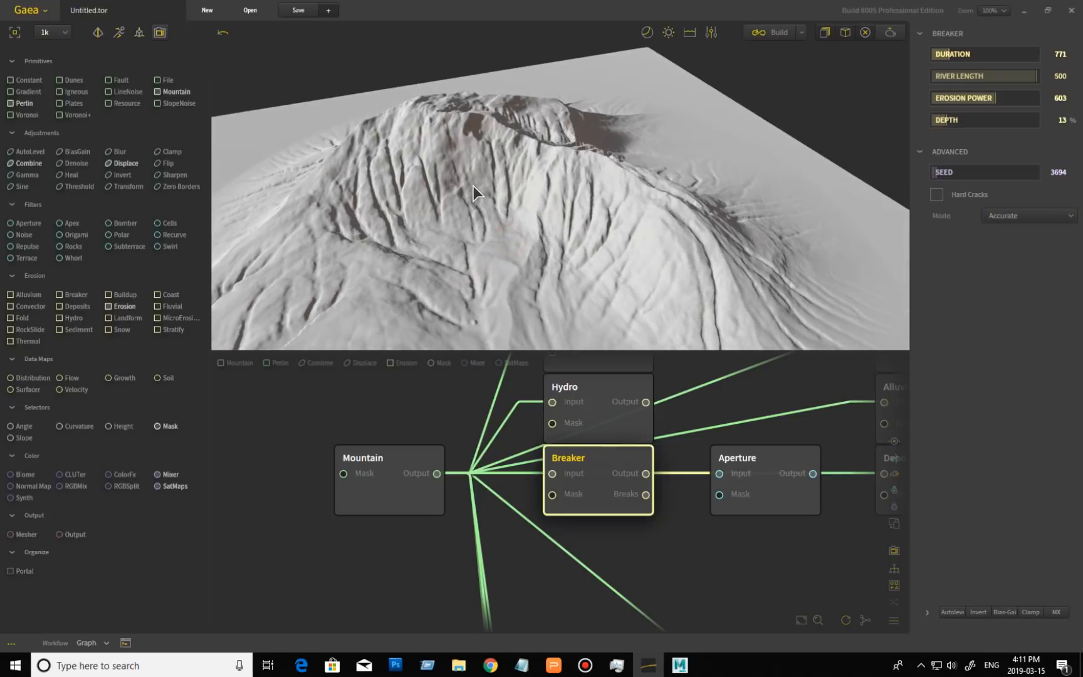
scroll(473, 187, "down", 5)
left_click_drag(550, 256, 559, 308)
- Compare the base Mountain terrain with the Sediment node's result and inspect the sediment-filled slopes from several angles
left_click_drag(729, 553, 620, 584)
left_click_drag(677, 435, 496, 472)
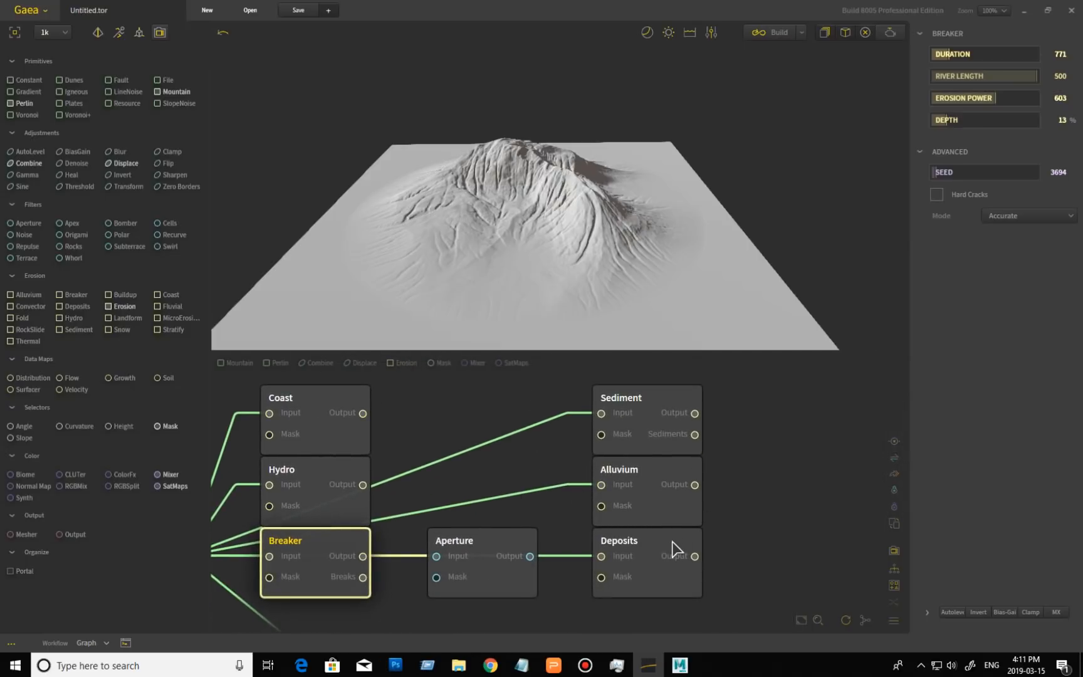
mouse_move(651, 429)
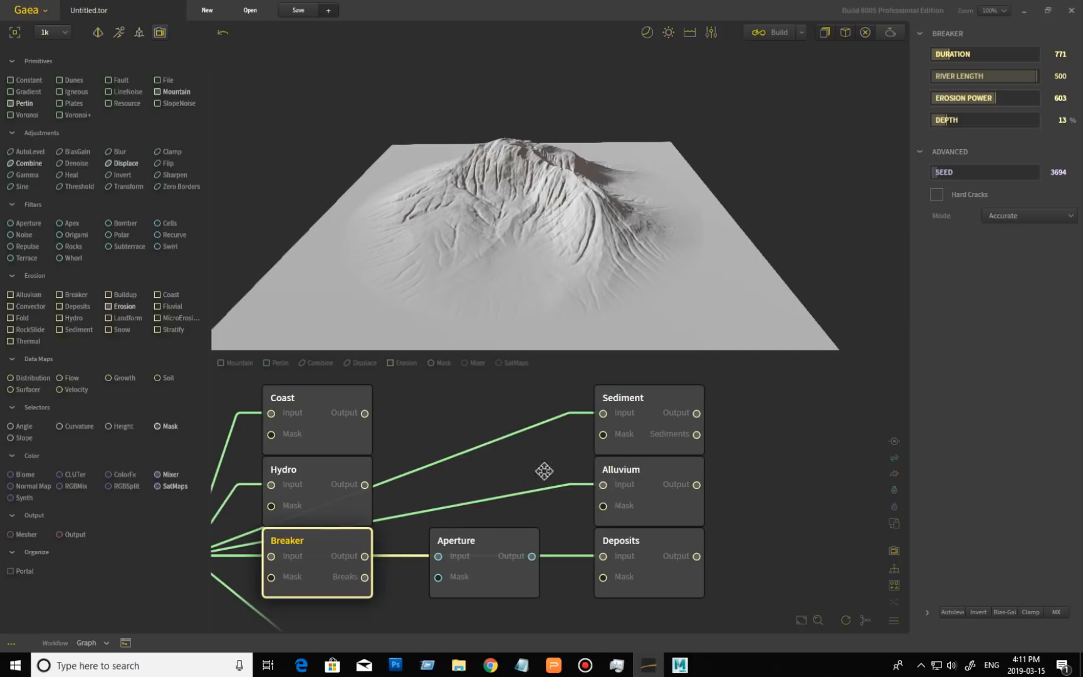
left_click_drag(547, 474, 713, 463)
left_click(290, 541)
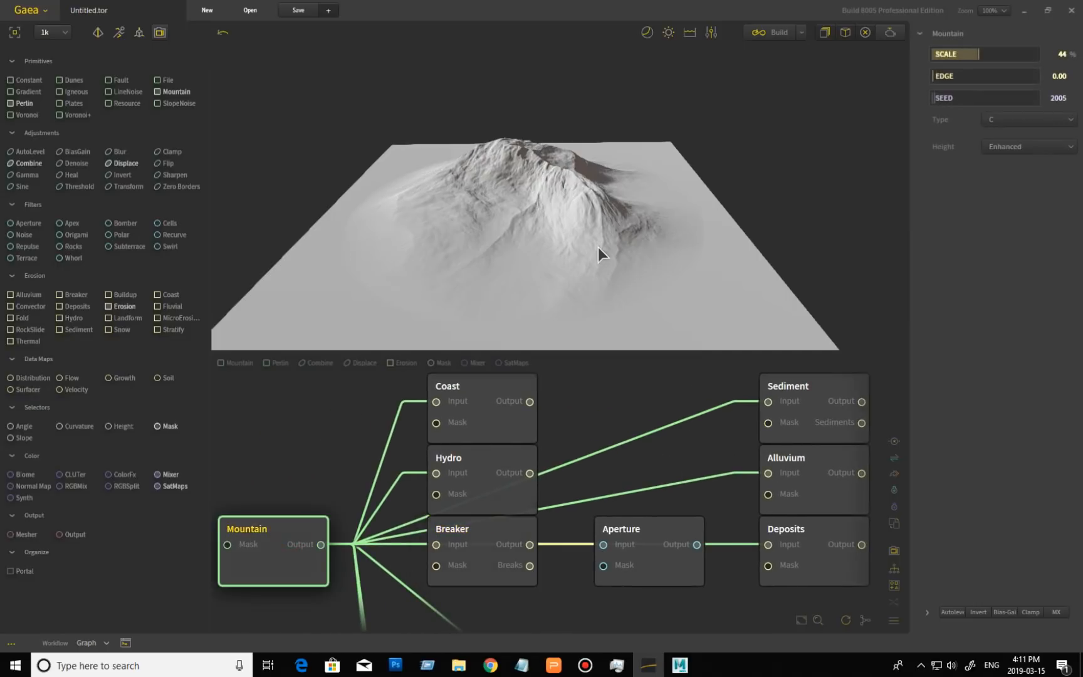
mouse_move(590, 256)
left_mouse_down()
mouse_move(575, 282)
mouse_move(606, 258)
left_mouse_up()
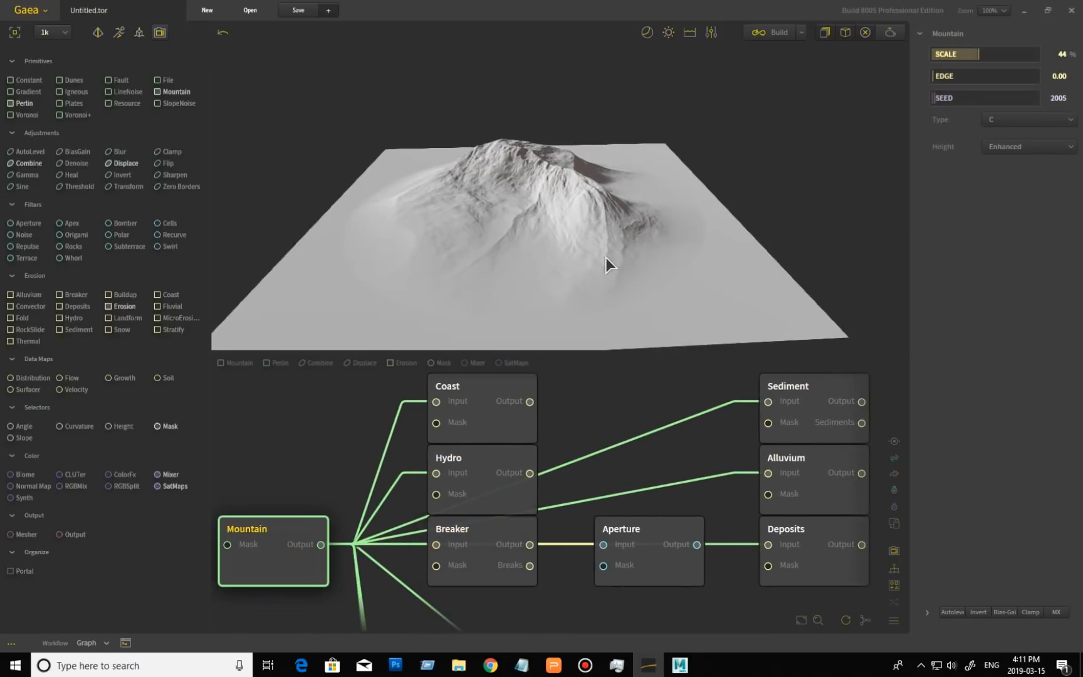
right_click_drag(606, 259, 742, 321)
left_click(821, 391)
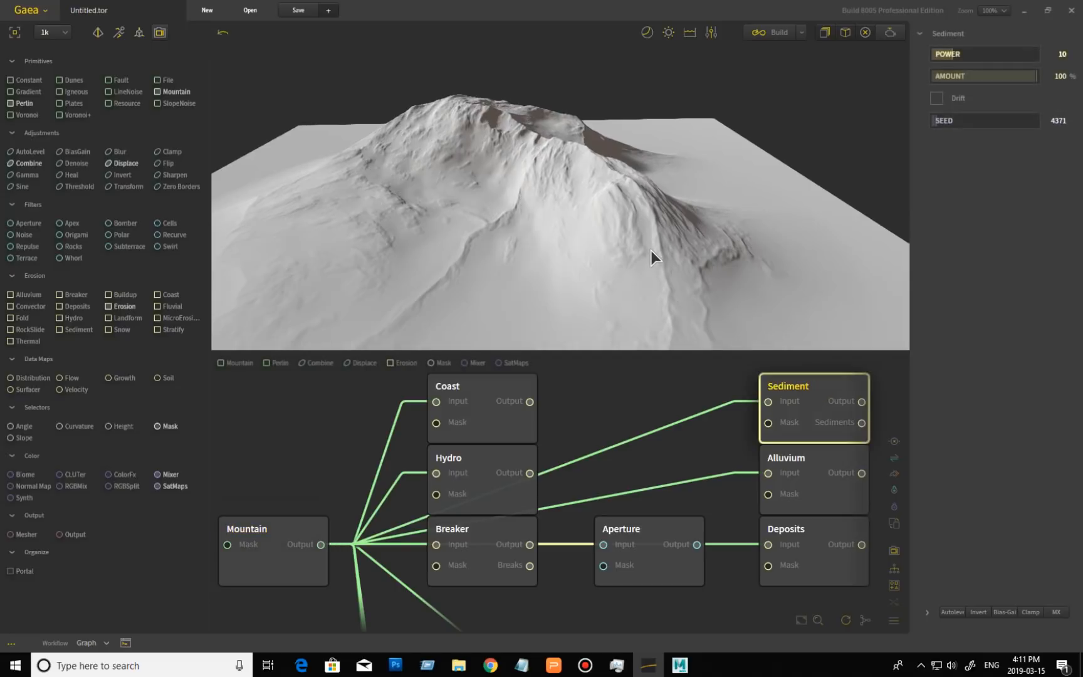
left_click_drag(561, 240, 572, 264)
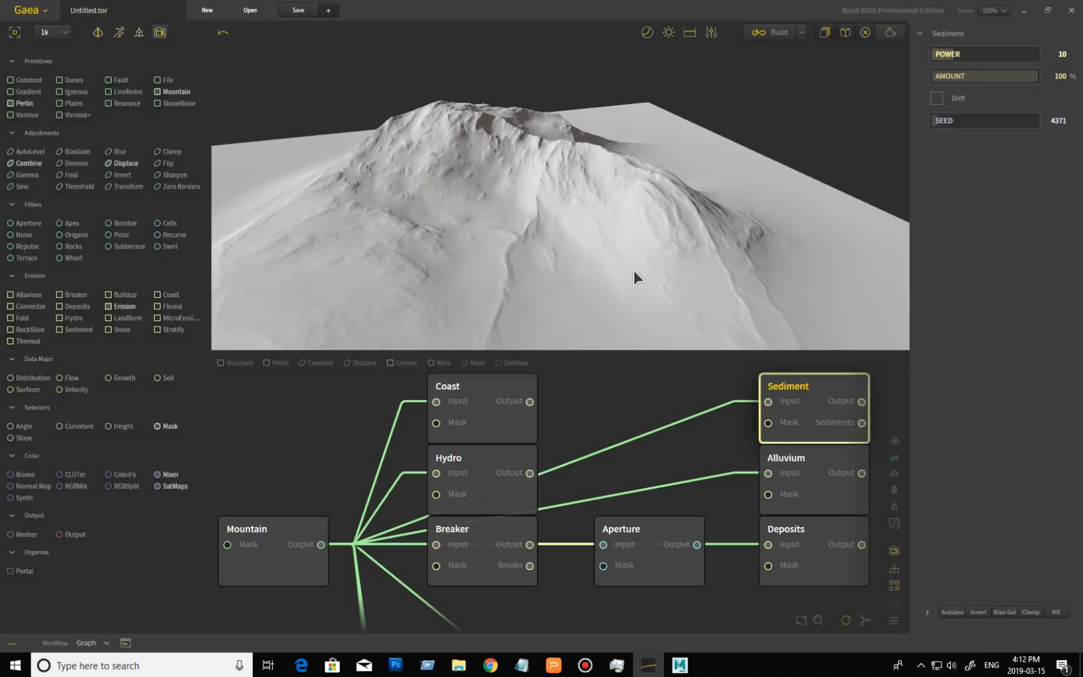
left_click_drag(754, 216, 691, 212)
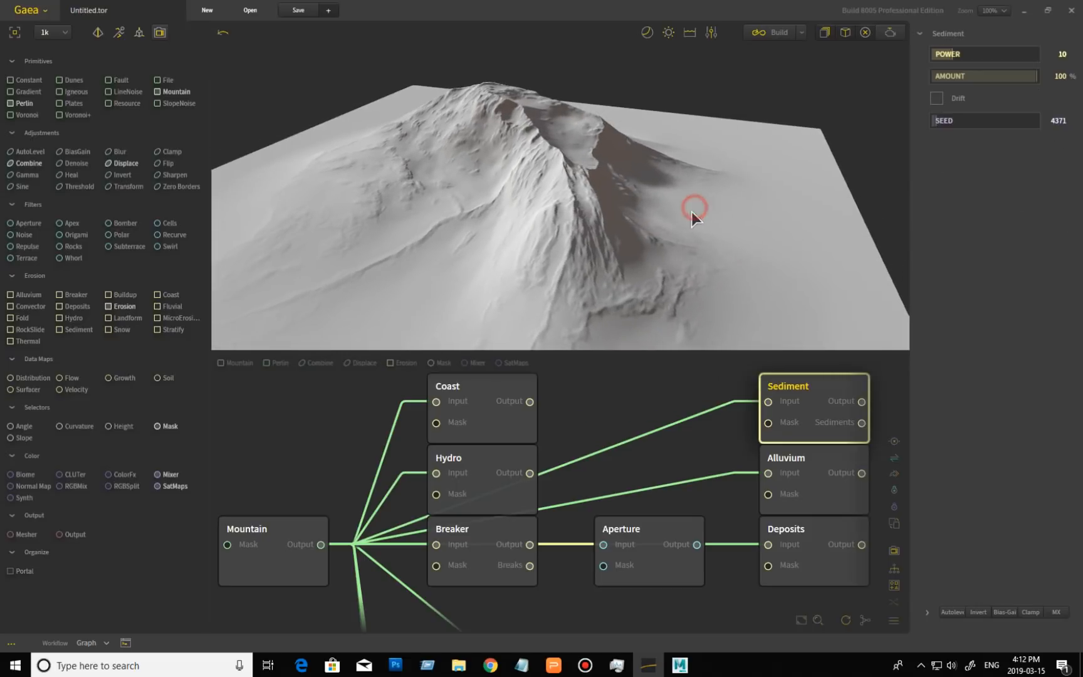
- Enable Drift on the Sediment node and inspect its effect around the mountain
left_click(936, 98)
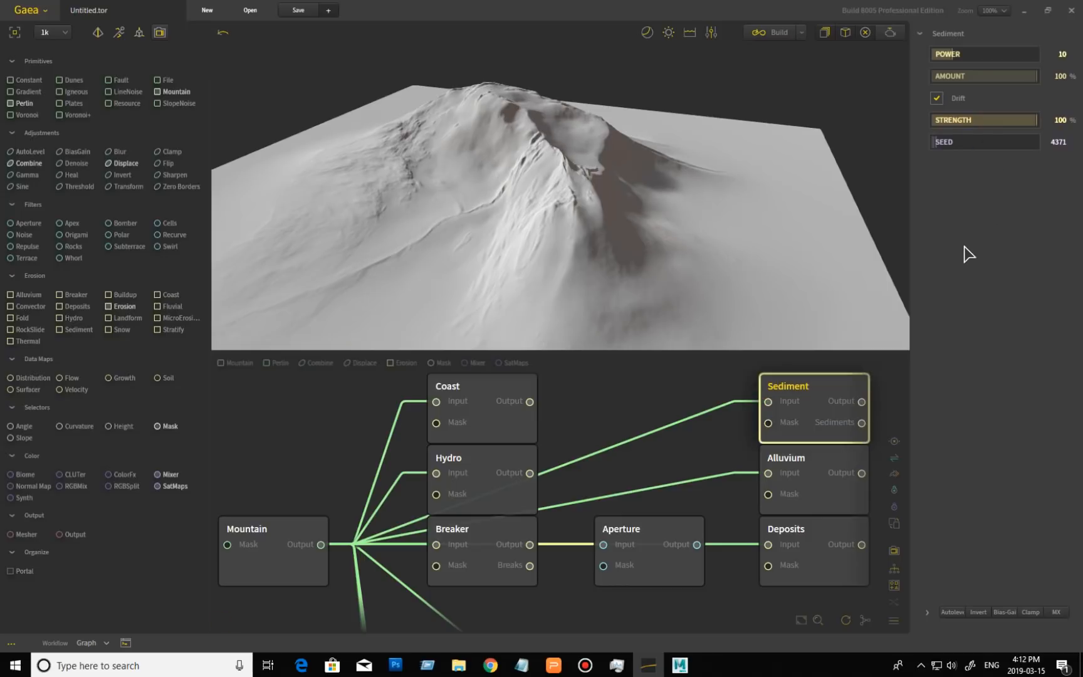
left_click_drag(666, 256, 618, 266)
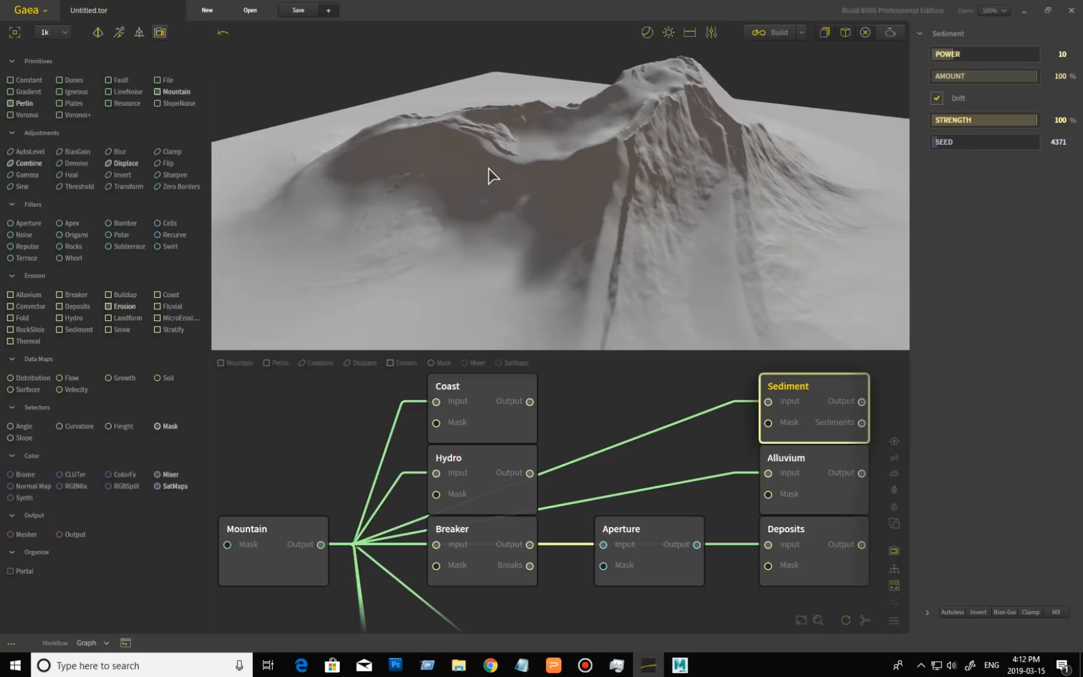
left_click_drag(666, 251, 795, 208)
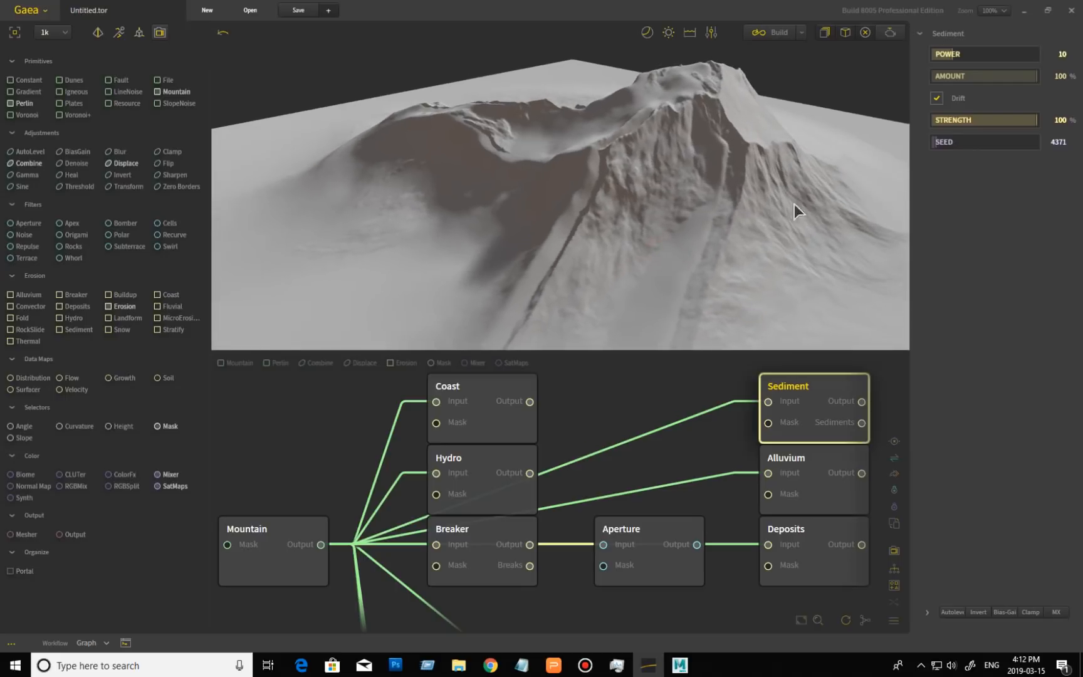
- Set the Sediment's drift strength to 15% and inspect the mountain's slopes from several angles
left_click(950, 121)
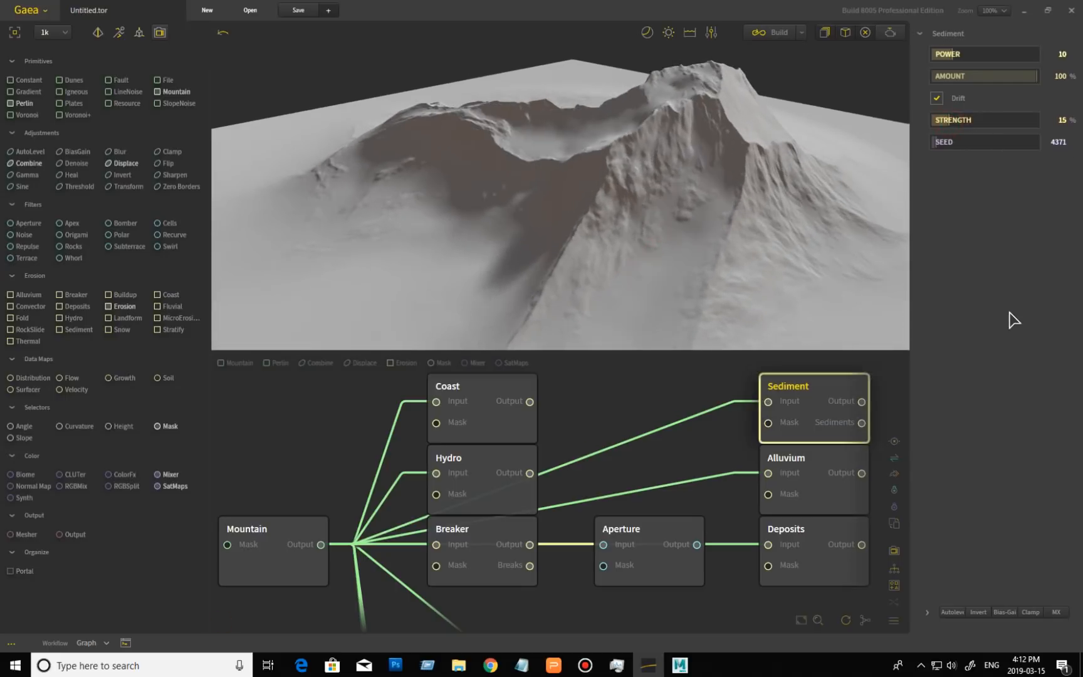
left_click_drag(593, 232, 636, 227)
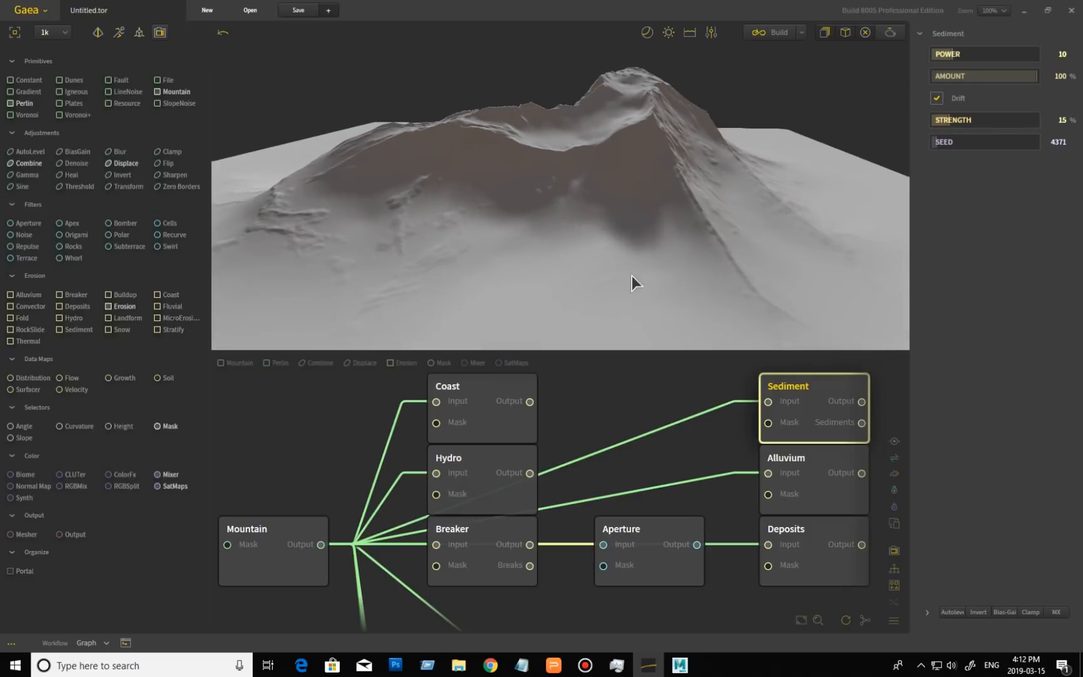
mouse_move(680, 256)
left_mouse_down()
mouse_move(642, 253)
mouse_move(650, 244)
left_mouse_up()
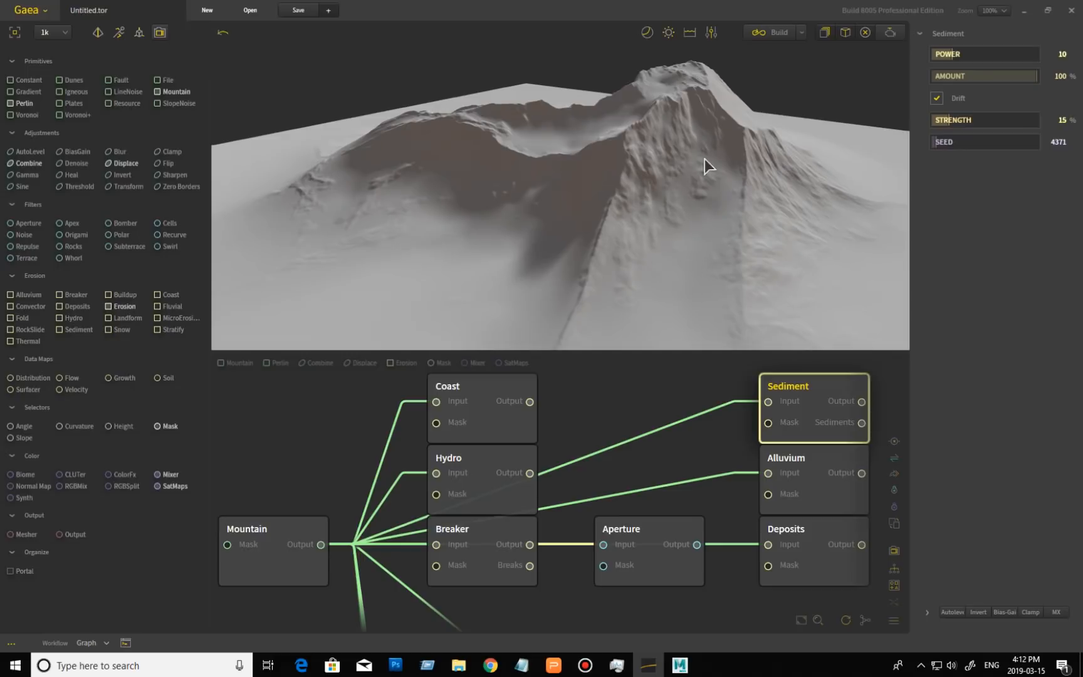
left_click_drag(674, 283, 681, 263)
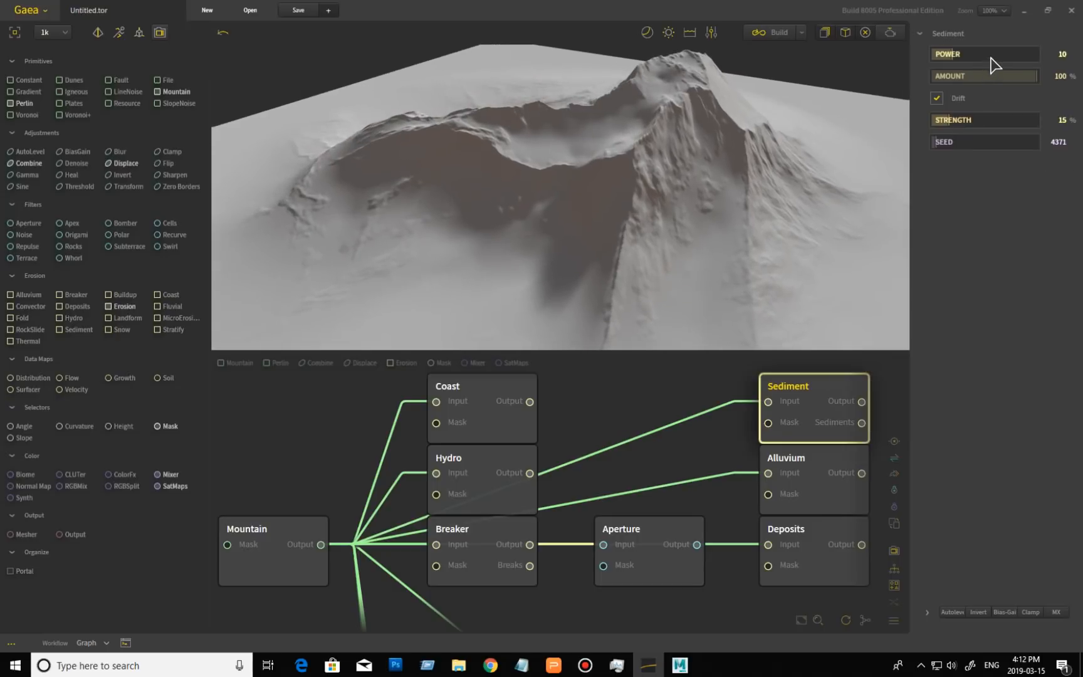
- Set the Sediment's power to 38, try an amount of 15%, and set the amount to 44%
left_click(1010, 55)
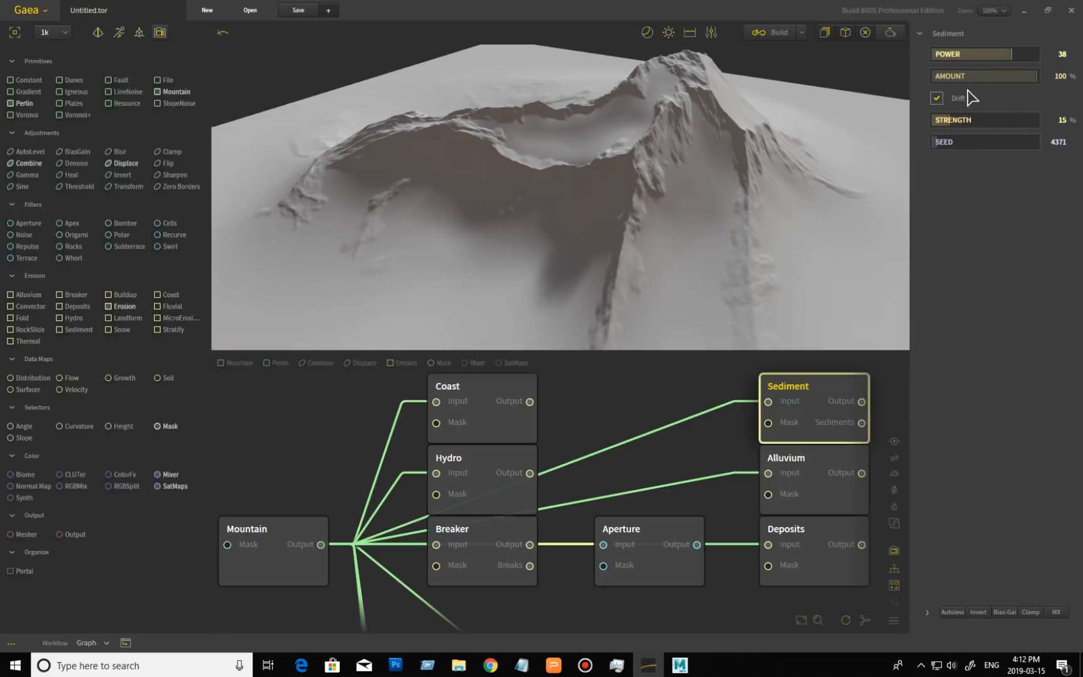
left_click(948, 76)
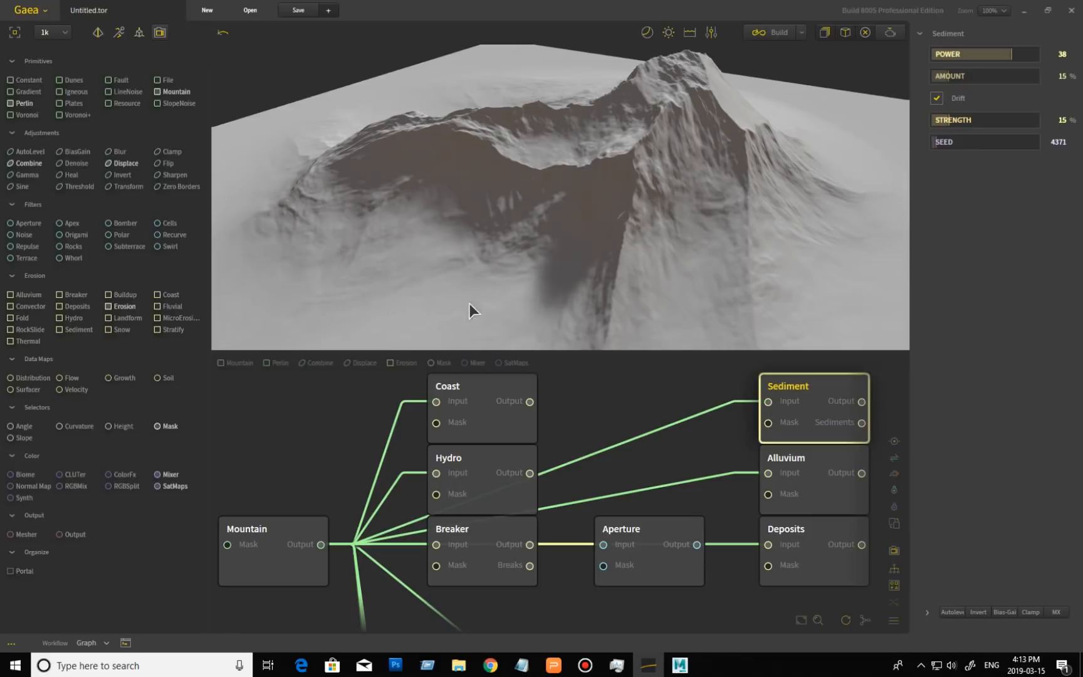
left_click(978, 76)
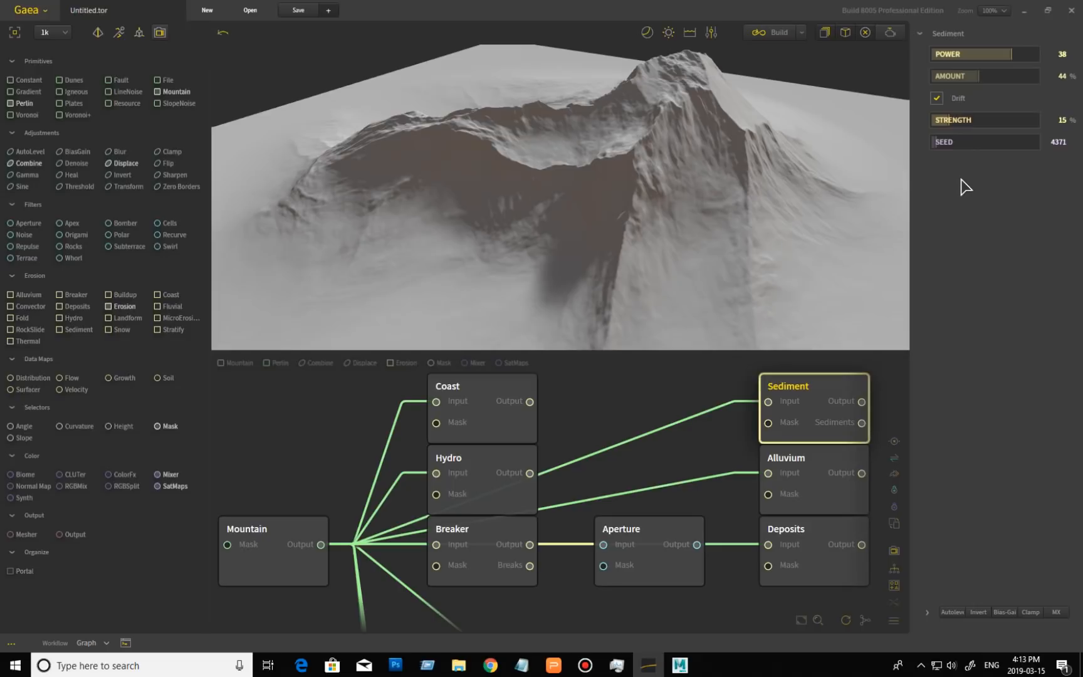
- Compare the Alluvium node's terrain with the base Mountain
left_click(816, 470)
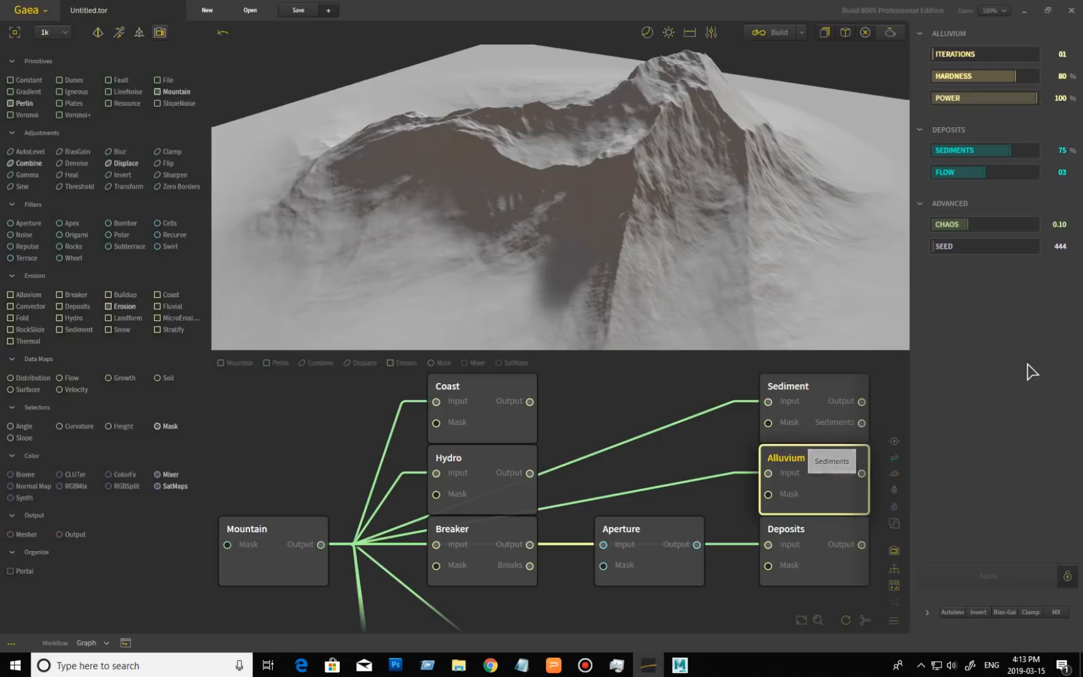
left_click_drag(786, 229, 761, 249)
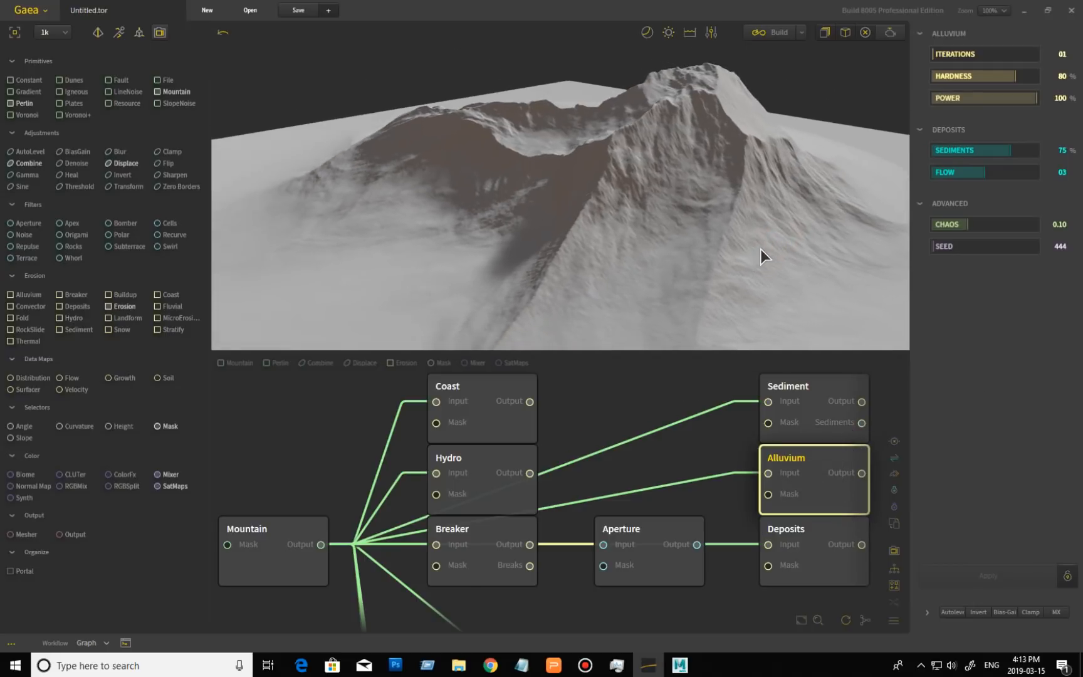
left_click(283, 542)
left_click(816, 490)
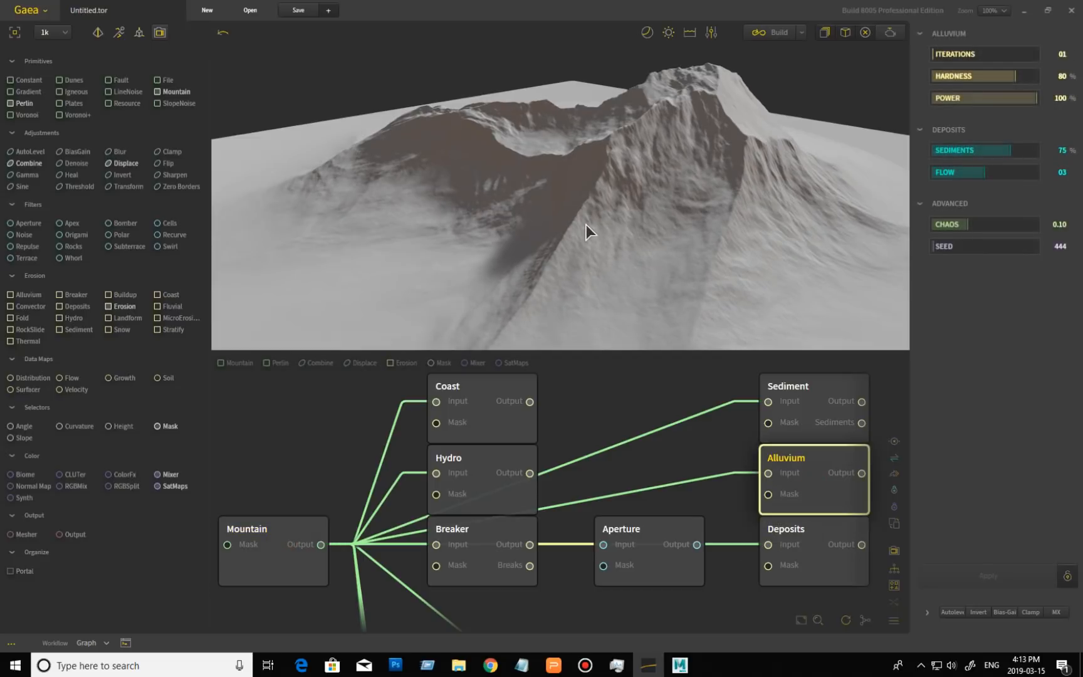
left_click(282, 540)
- Try the Alluvium with chaos at 0.30, apply it, and compare the result with the Mountain
left_click(826, 493)
left_click_drag(970, 225, 1039, 227)
left_click(1010, 577)
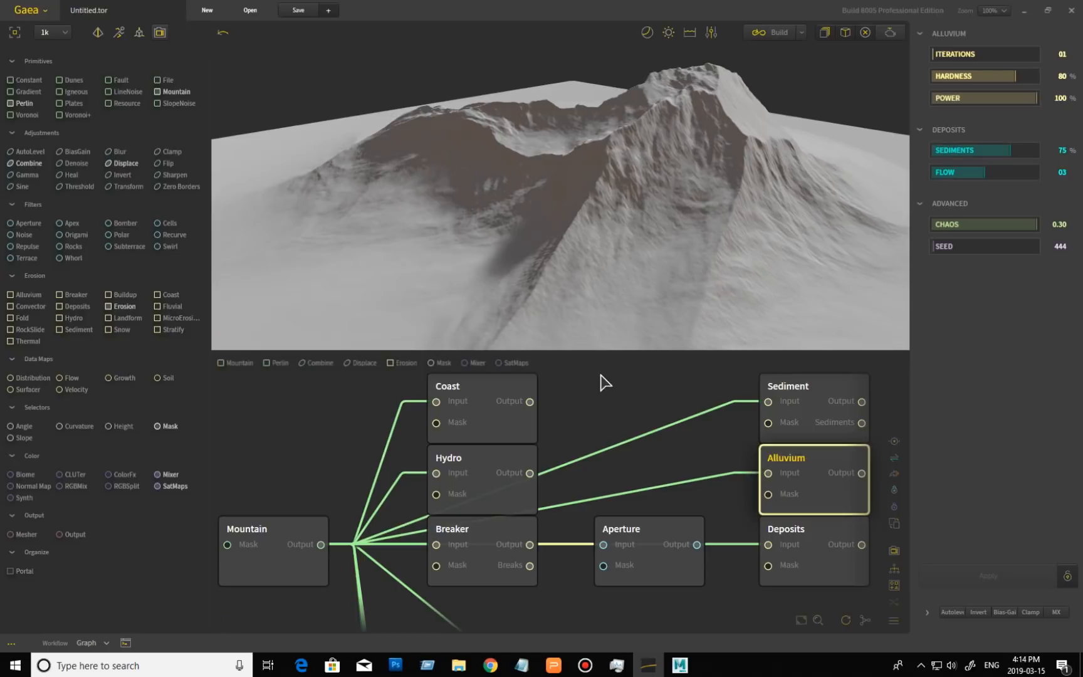
left_click(281, 538)
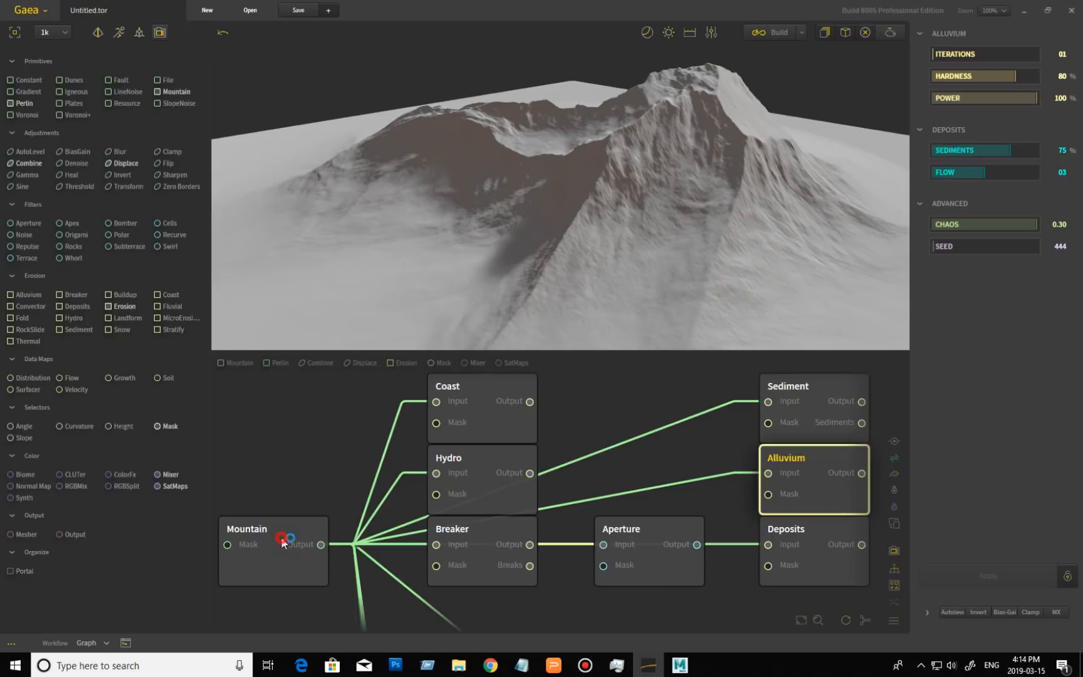
left_click(818, 500)
left_click_drag(573, 253, 618, 278)
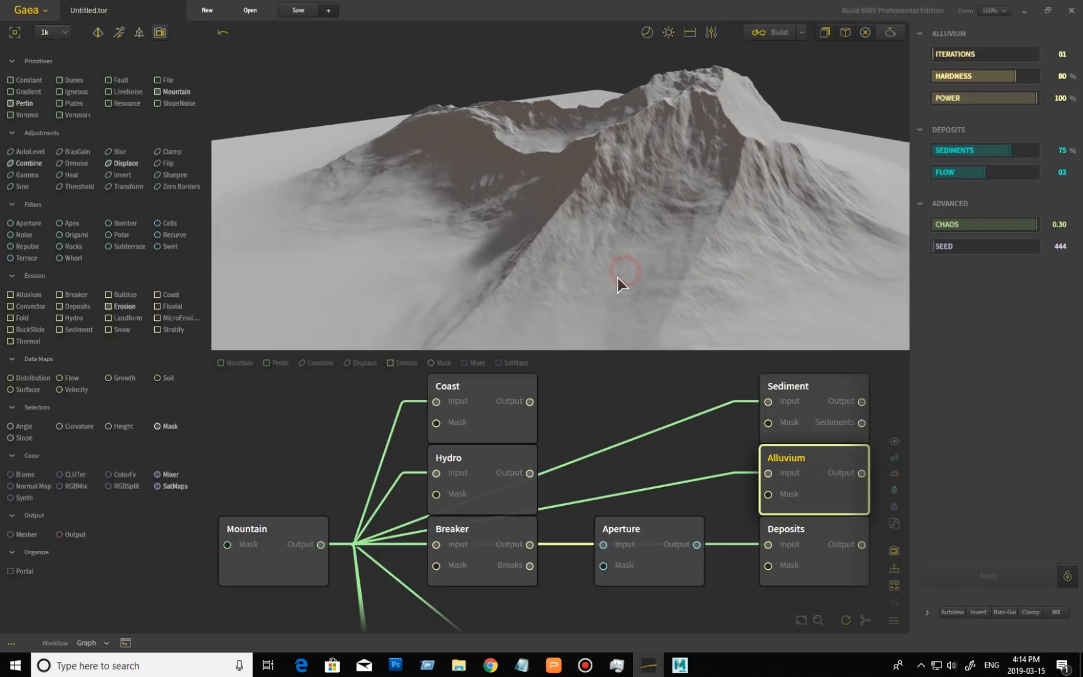
scroll(617, 277, "up", 2)
scroll(618, 278, "down", 2)
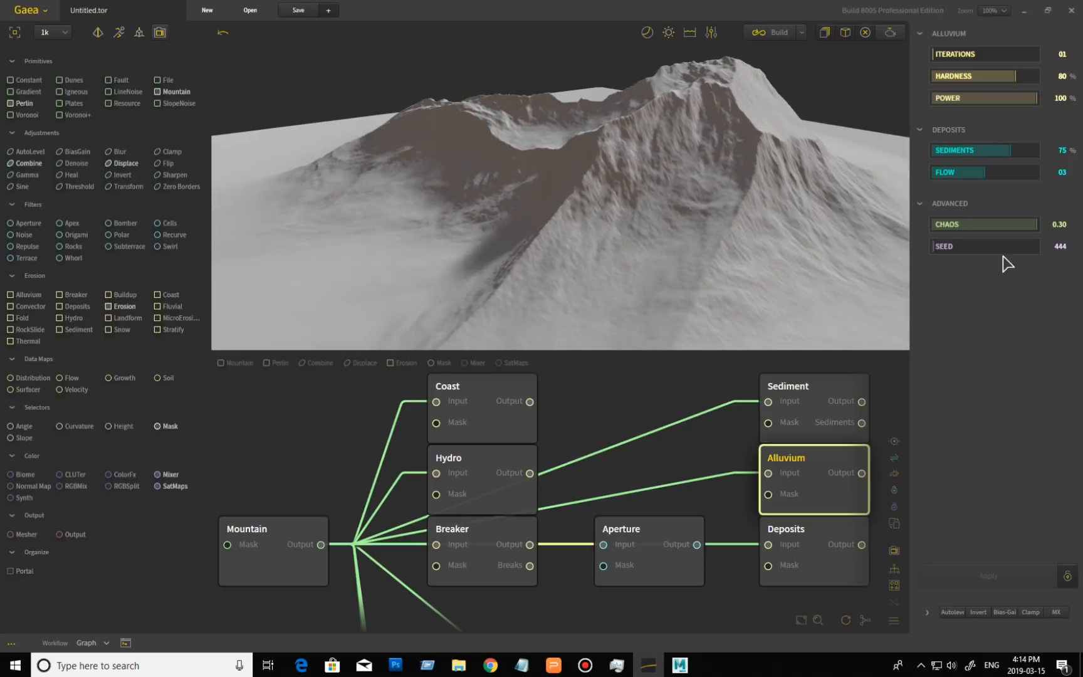
- Reset the Alluvium's chaos to default, set iterations to 2, hardness to 43% and sediments to 100%, and apply the changes
right_click(966, 224)
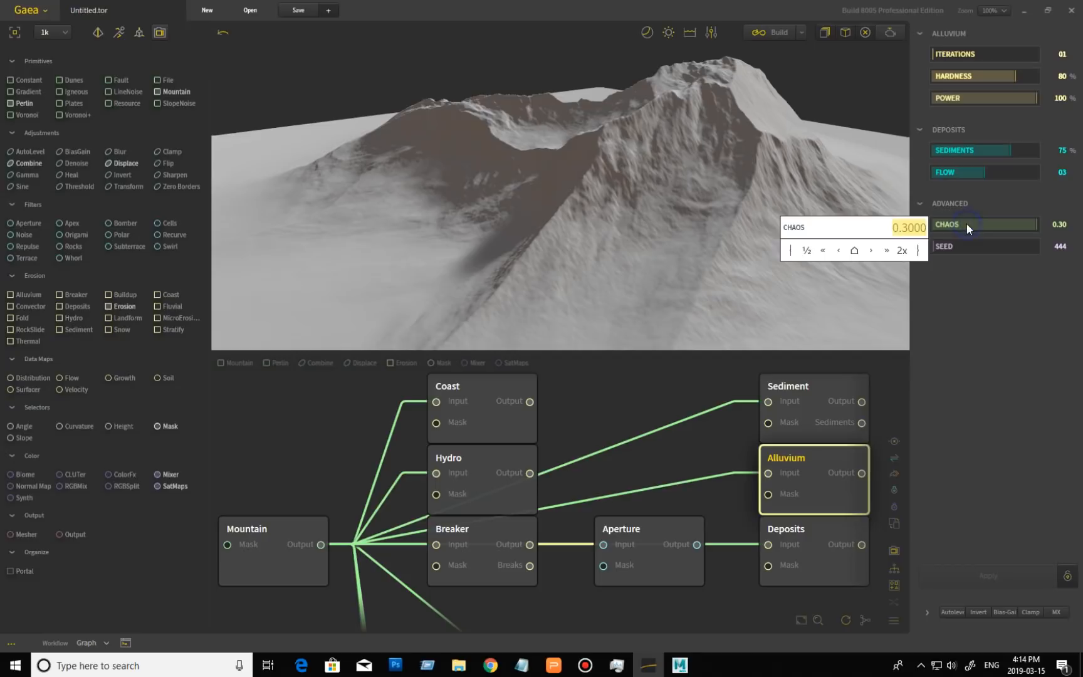
left_click(854, 251)
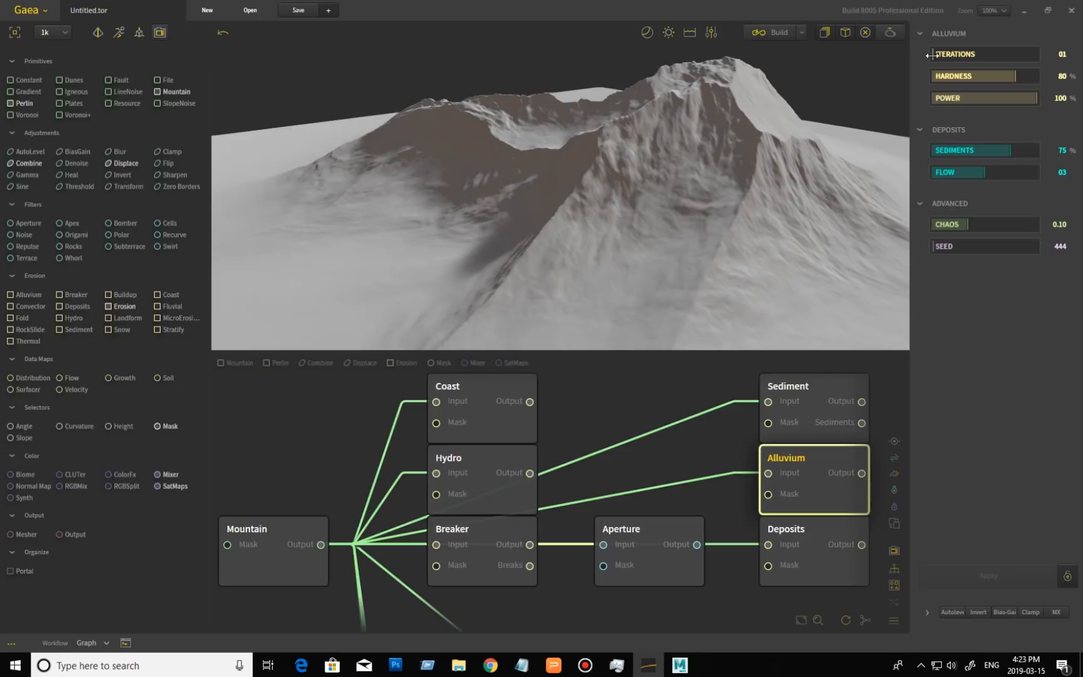
left_click_drag(934, 54, 938, 55)
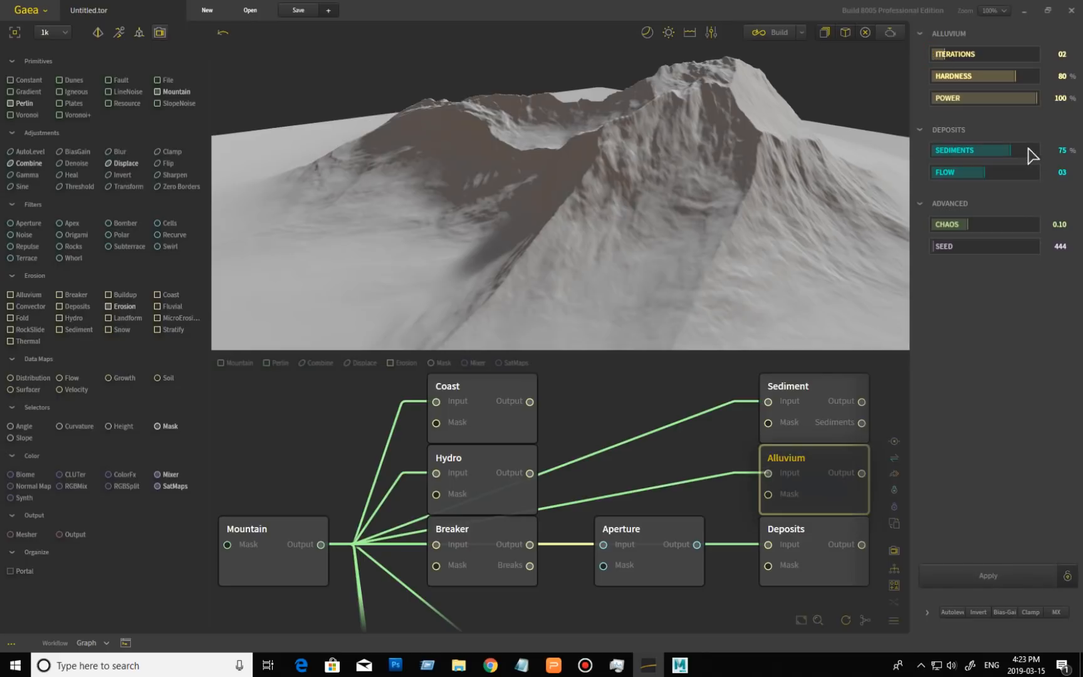
left_click(977, 77)
left_click_drag(1011, 150, 1059, 151)
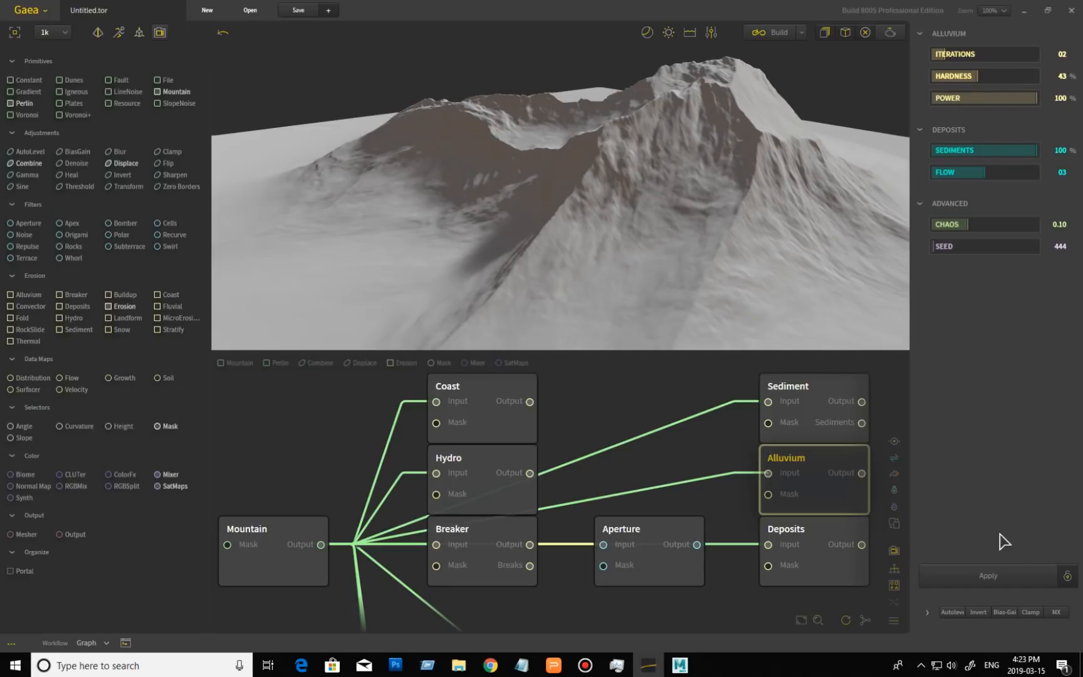
left_click(993, 570)
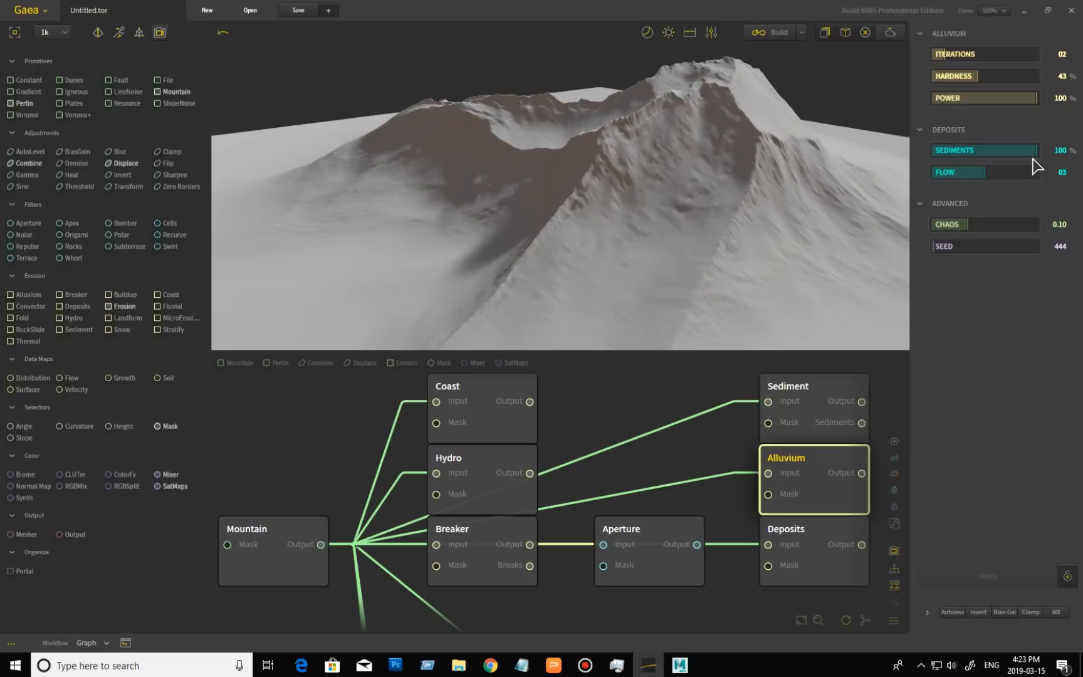
- Set the Alluvium's sediments to 1%, apply it, and compare the terrain with the Mountain
left_click_drag(1044, 150, 868, 151)
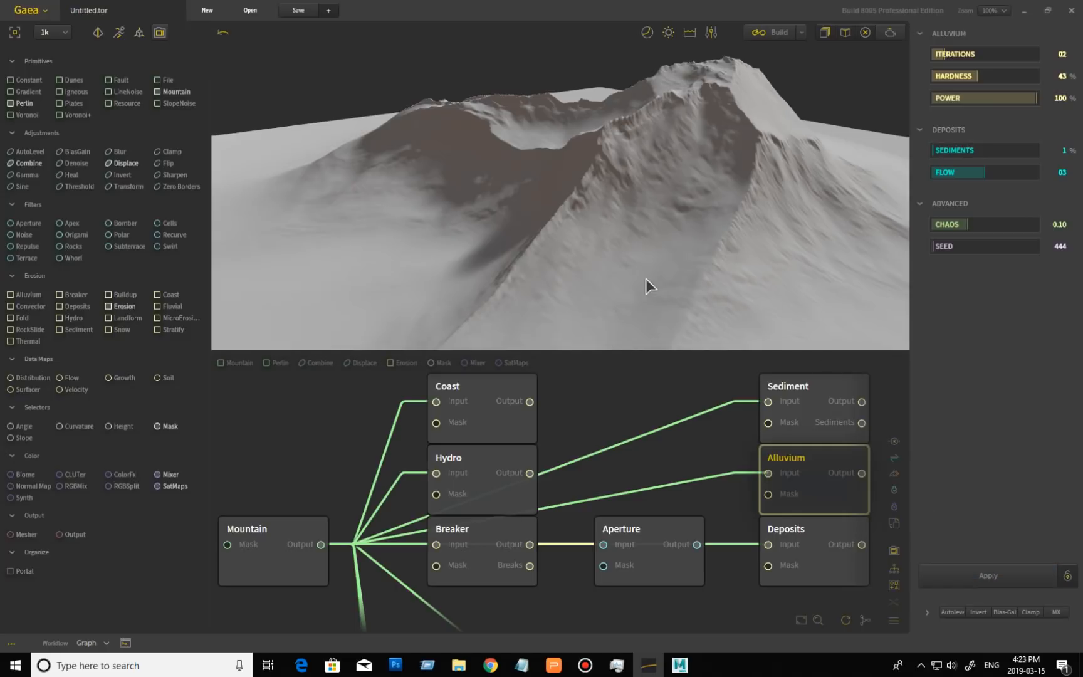
left_click(992, 575)
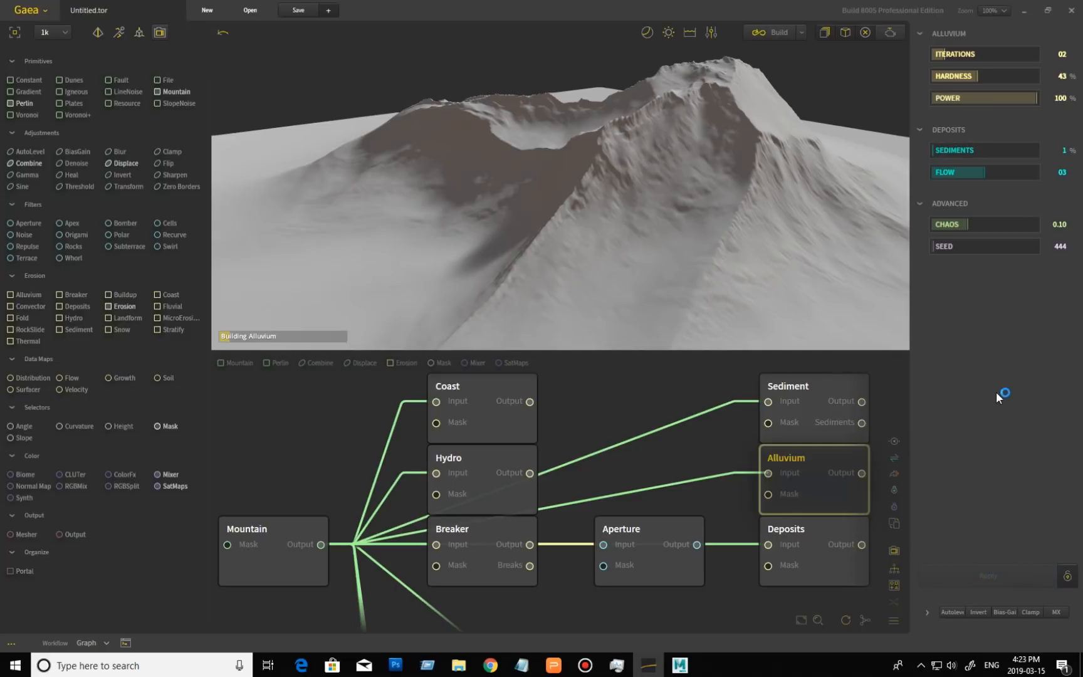
left_click(292, 544)
left_click(780, 509)
left_click(278, 575)
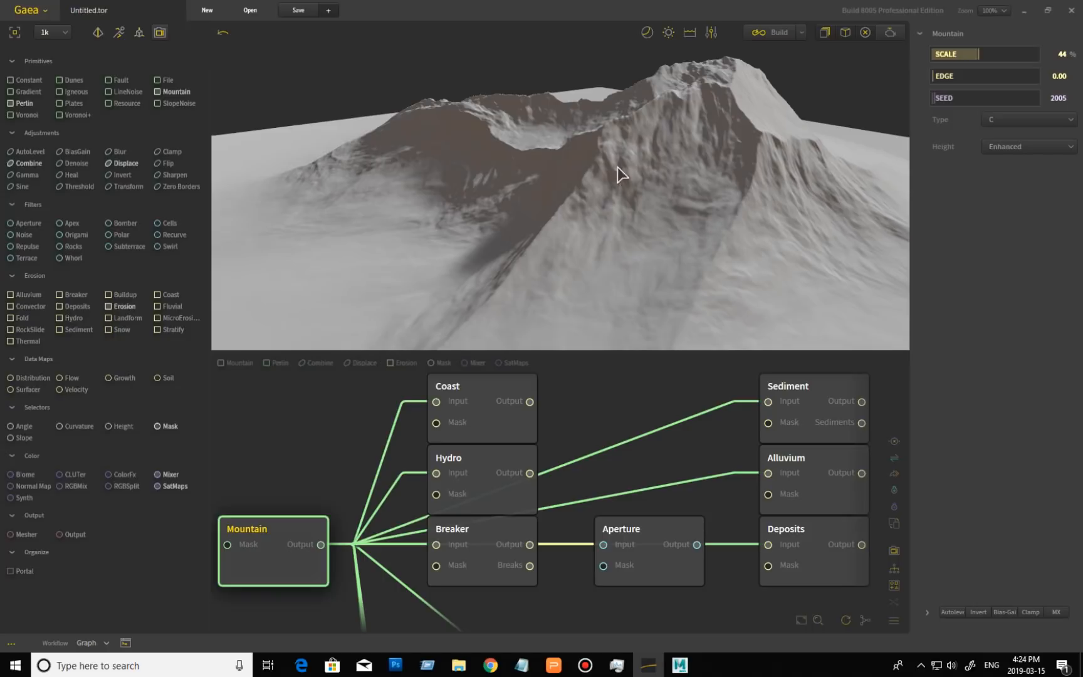
- Set the Alluvium node's chaos to 0.00, sediments to 100% and flow to 1, applying the changes
left_click(816, 469)
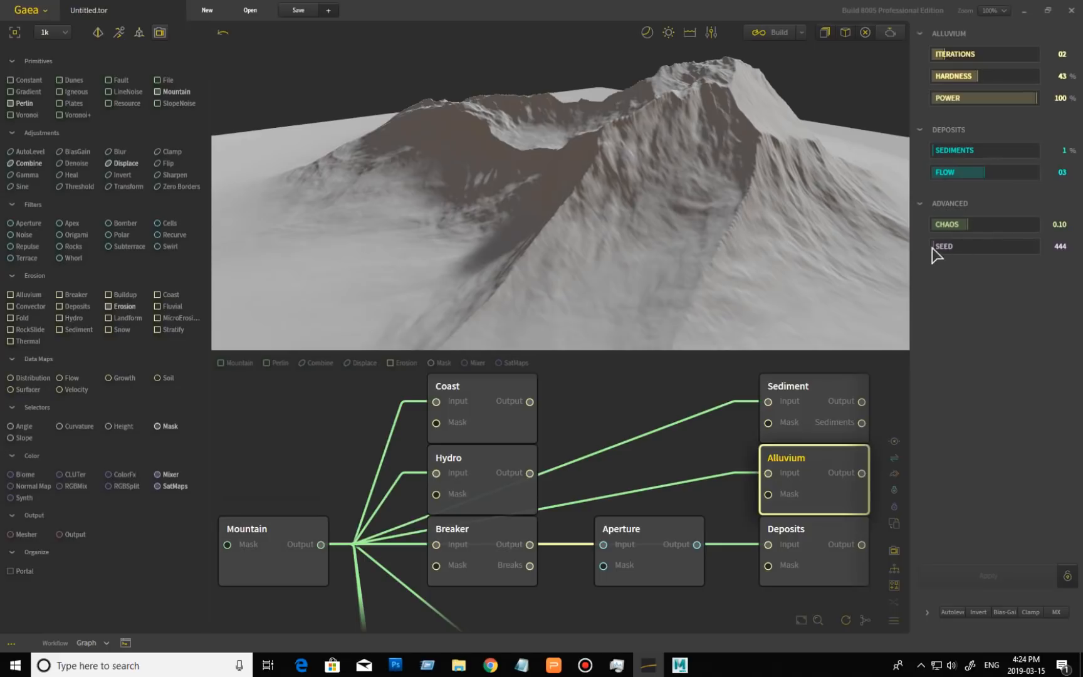
left_click_drag(968, 224, 937, 224)
left_click(987, 573)
left_click_drag(932, 151, 1038, 152)
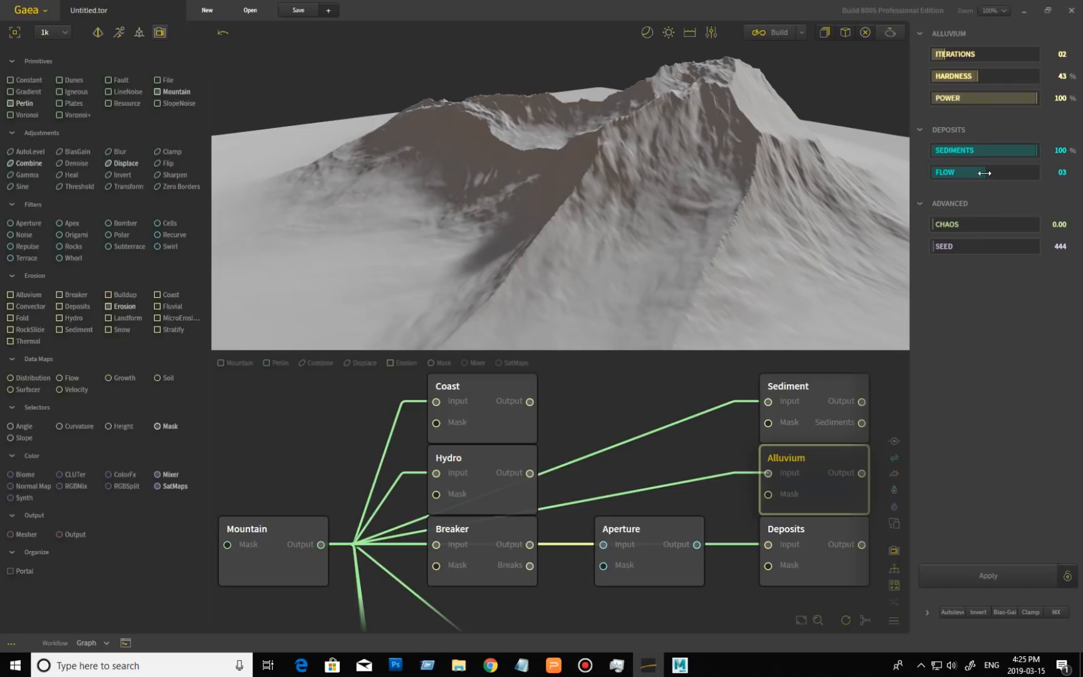
left_click_drag(970, 174, 885, 185)
left_click(988, 575)
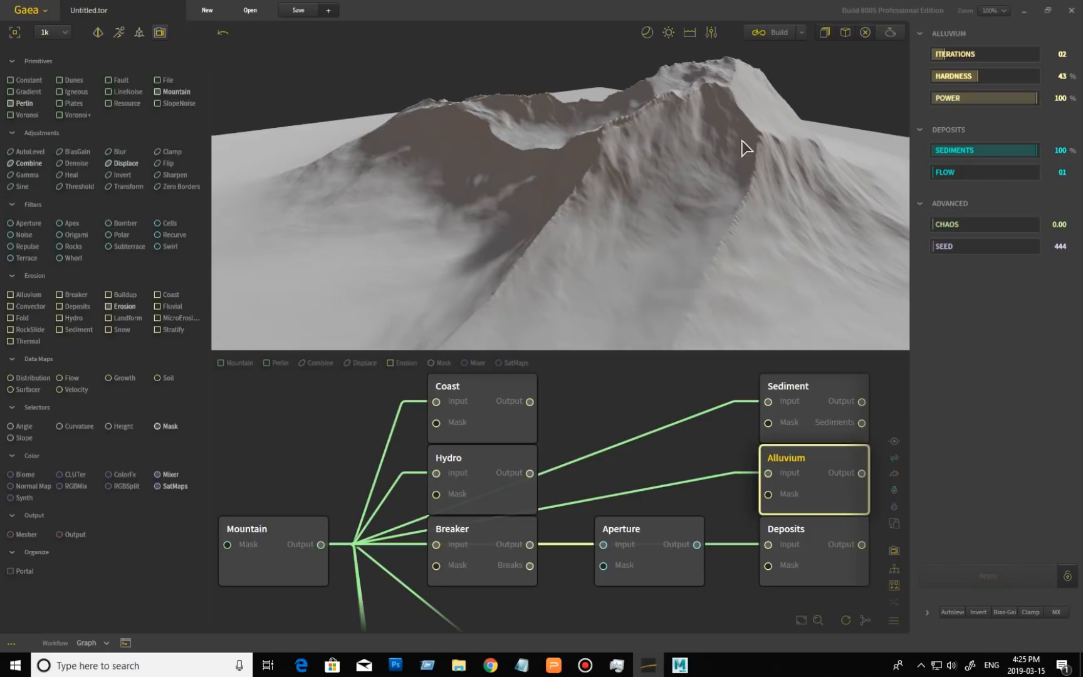
- Set the Alluvium's flow to 5 and its chaos to 0.30, applying each change
left_click_drag(937, 173, 1035, 180)
left_click(989, 574)
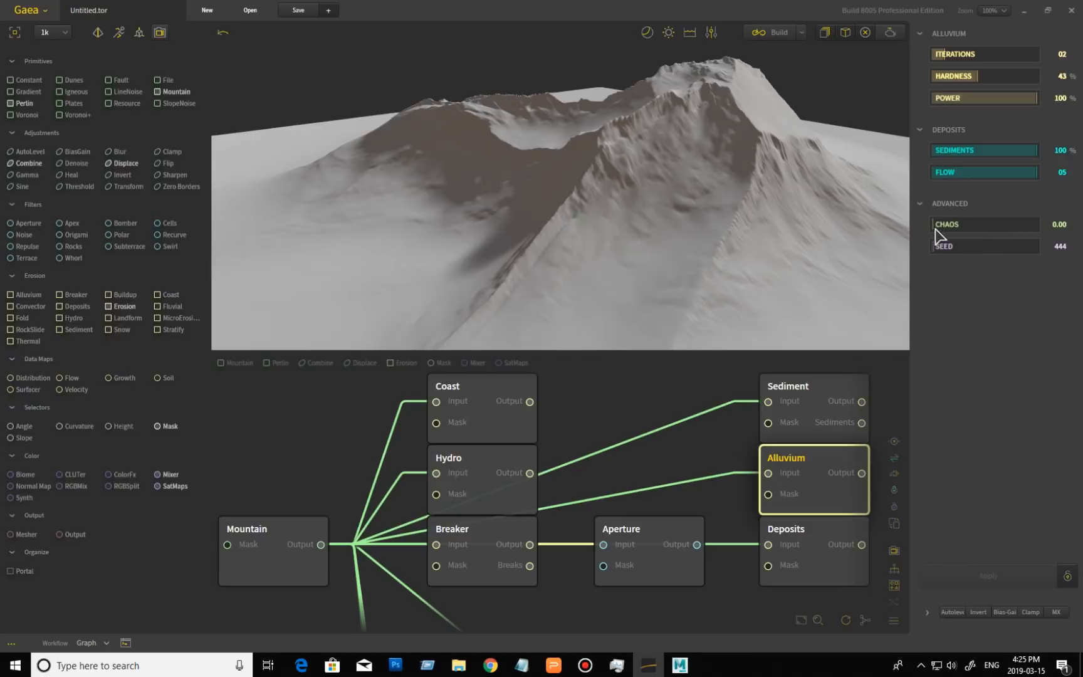
left_click_drag(933, 225, 1037, 224)
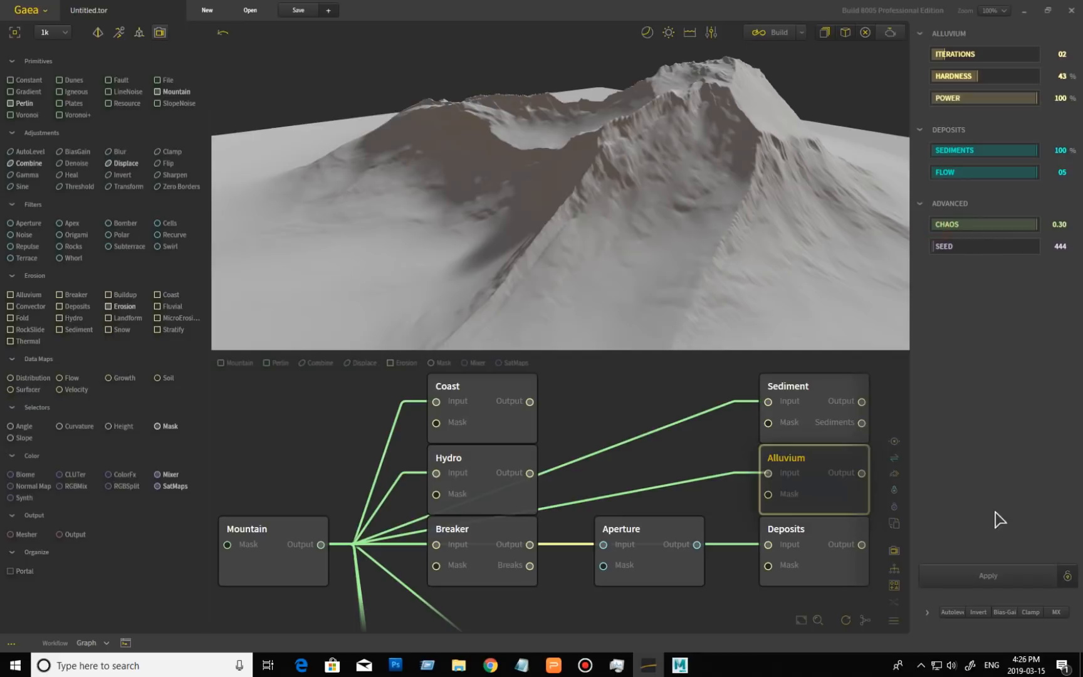
left_click(989, 575)
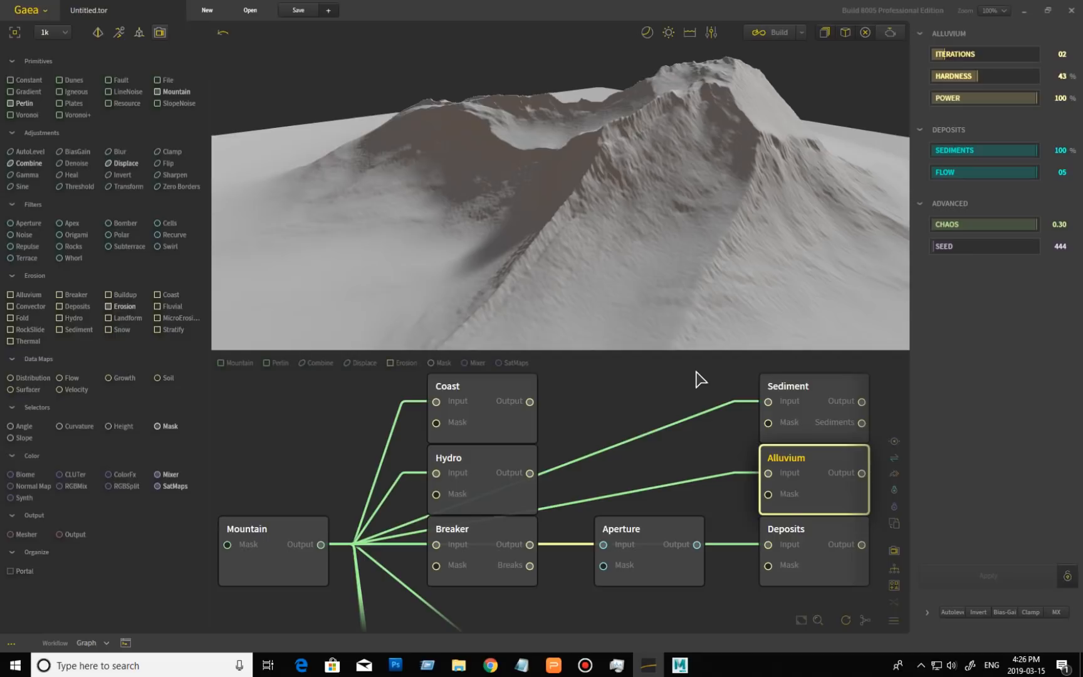
- Compare the Deposits node's terrain with the Alluvium's result
left_click(820, 538)
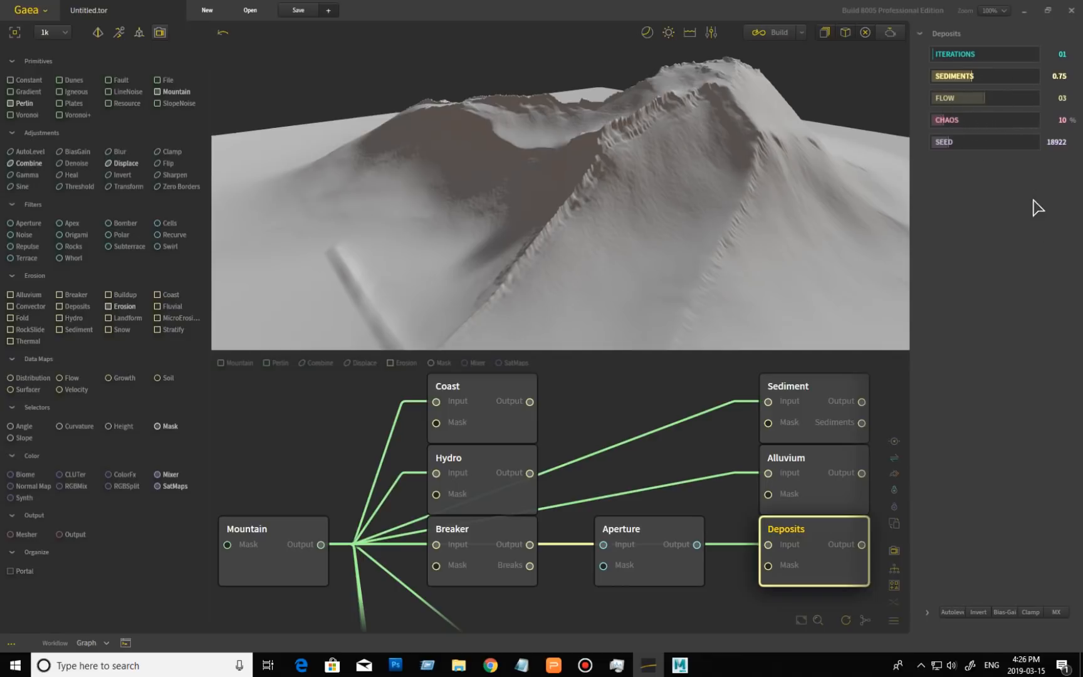
left_click(822, 491)
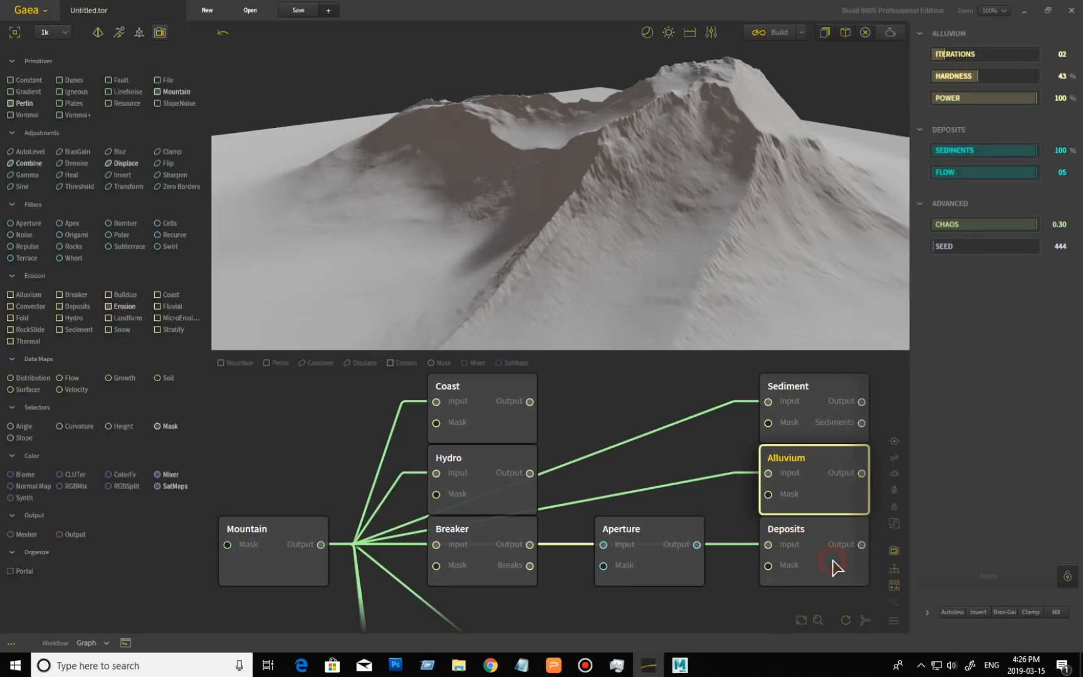
left_click(832, 559)
left_click(833, 479)
left_click(829, 542)
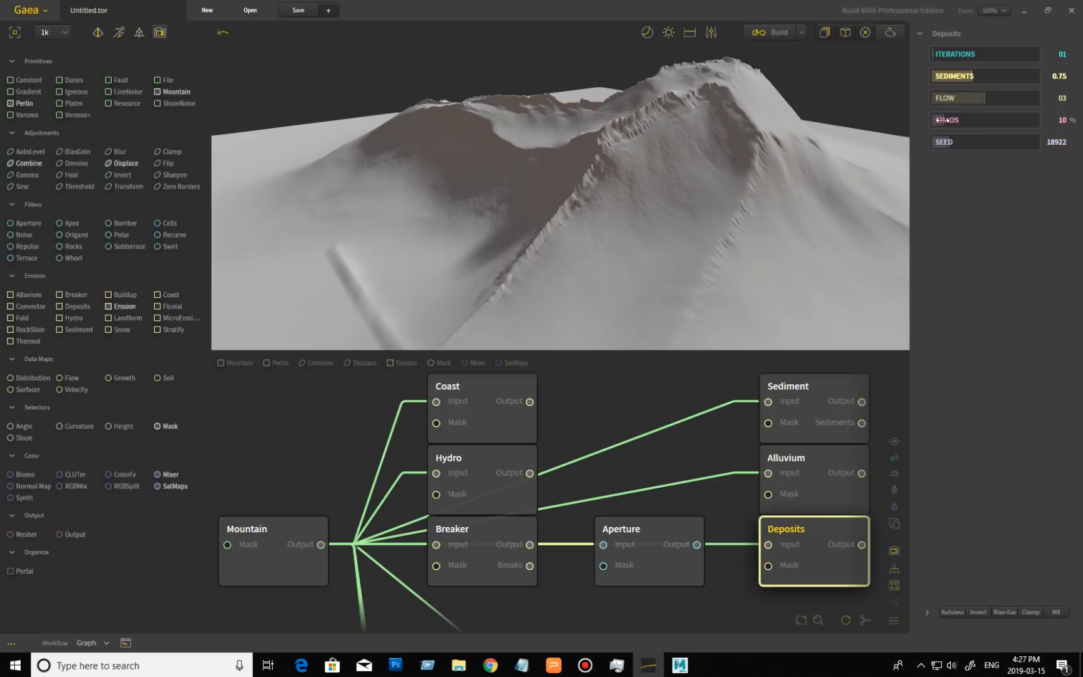
- Set the Deposits node's chaos to 100% and sediments to 2.00, and inspect the terrain after each change
left_click_drag(942, 119, 1038, 120)
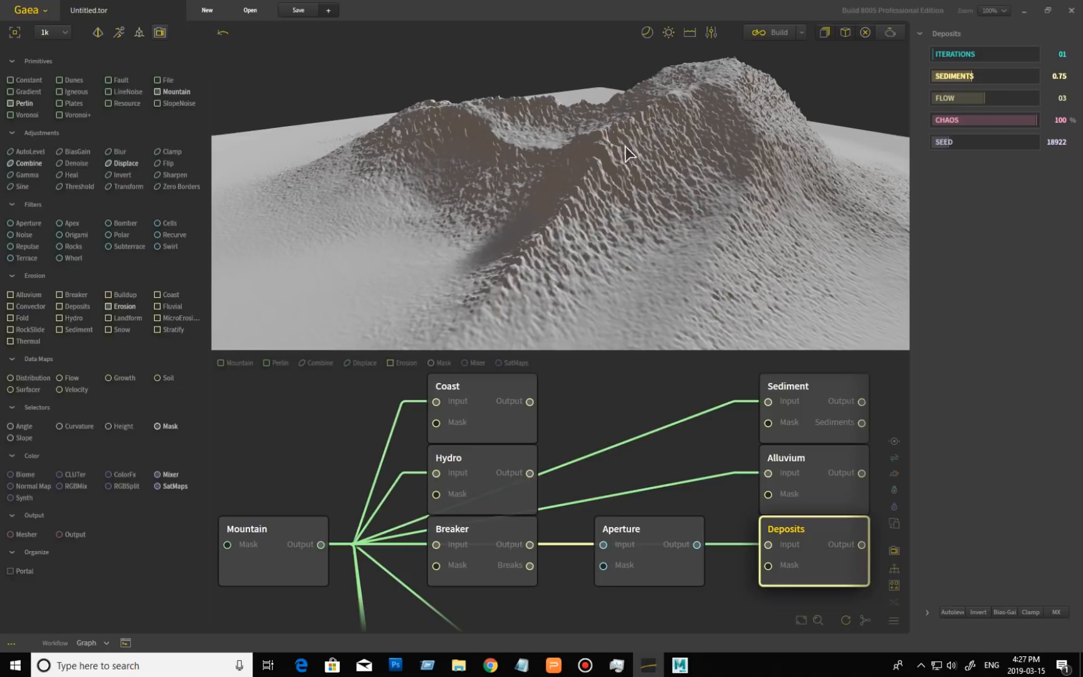
left_click_drag(689, 237, 656, 254)
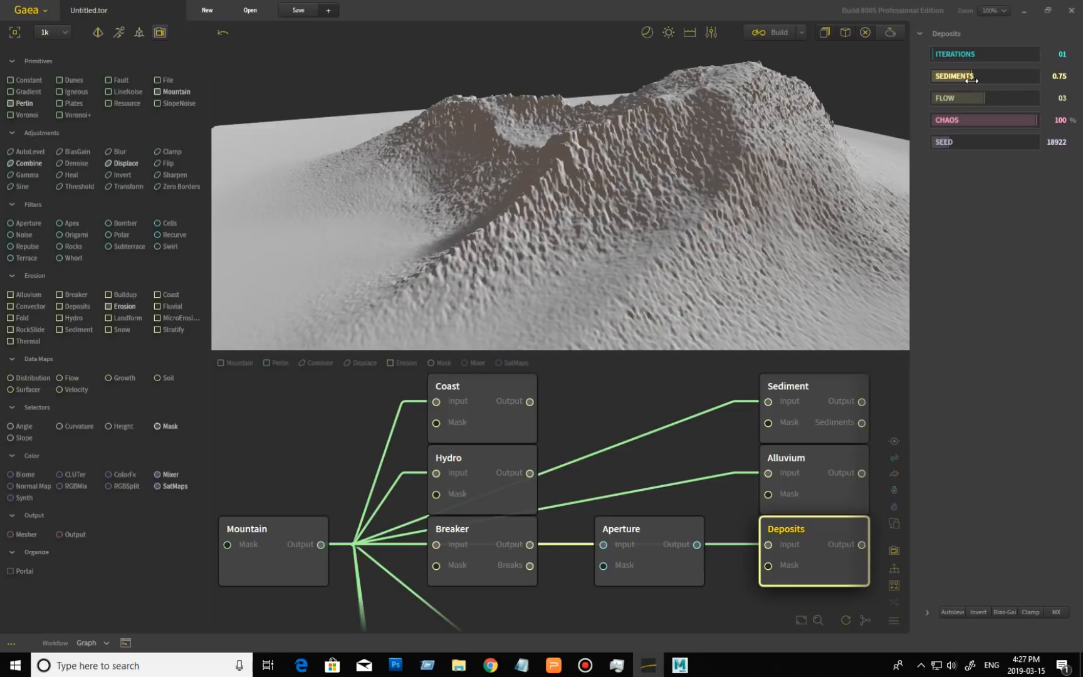
left_click_drag(972, 79, 1040, 78)
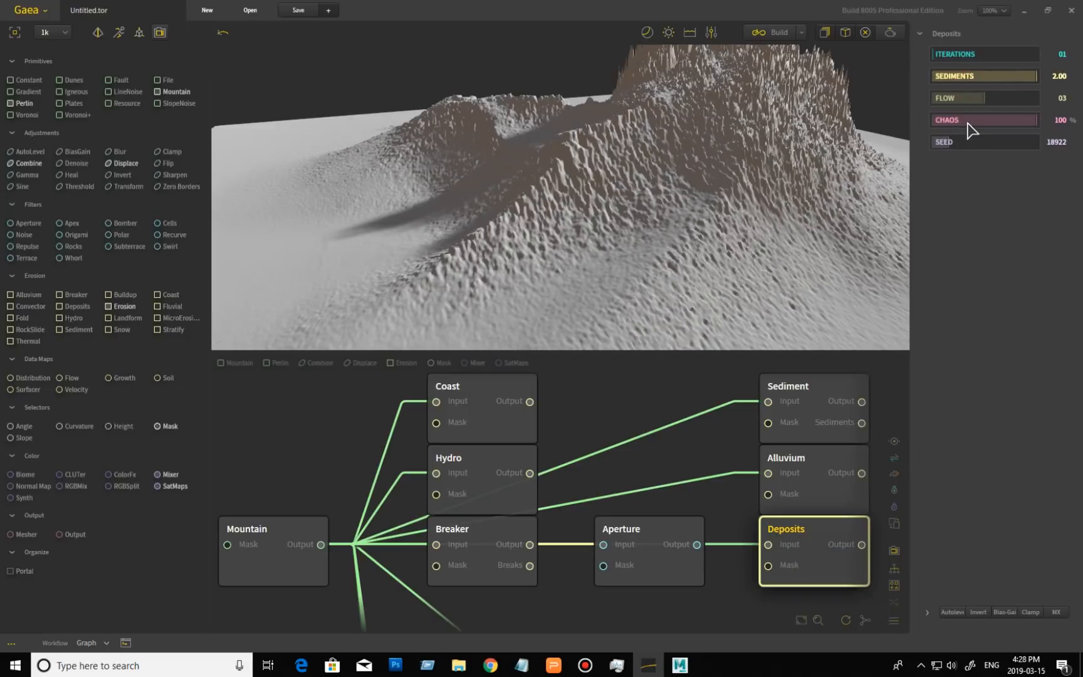
left_click_drag(808, 216, 802, 153)
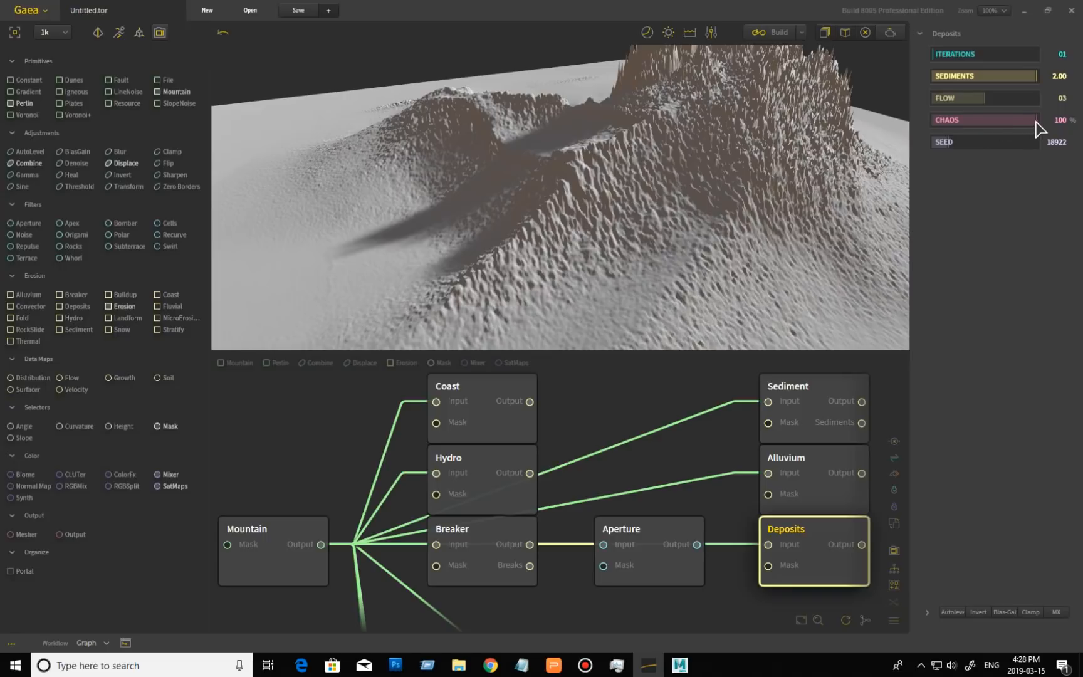
- Set the Deposits node's chaos to 0% and compare its terrain with the Alluvium's from several angles
left_click_drag(1037, 120, 931, 121)
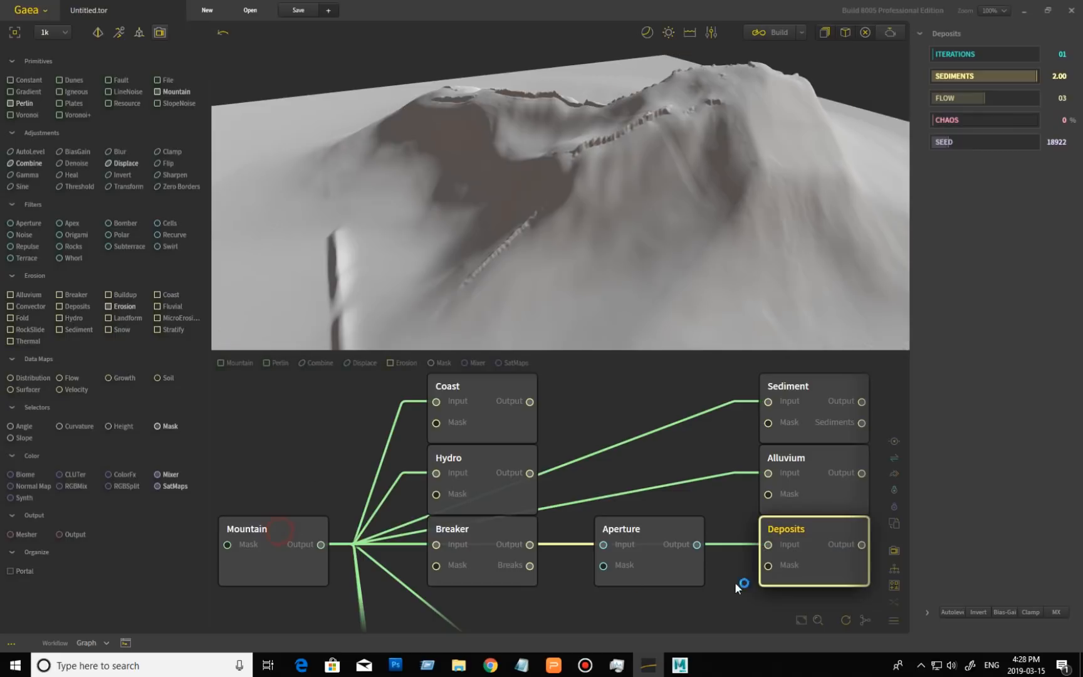
left_click(824, 553)
left_click(824, 456)
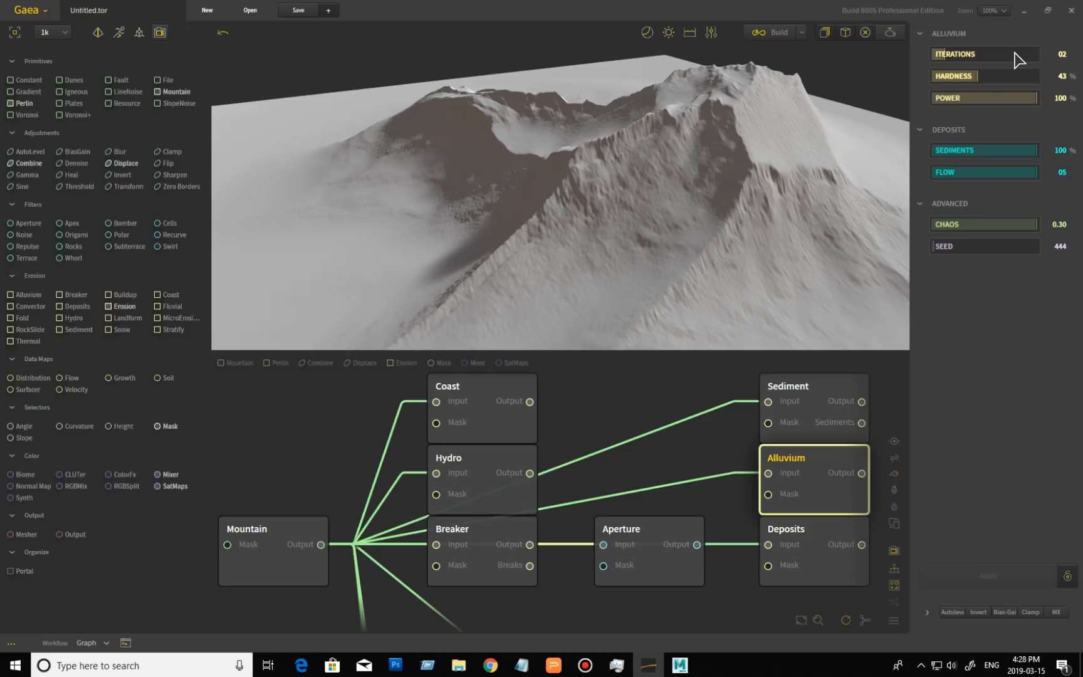
left_click(811, 546)
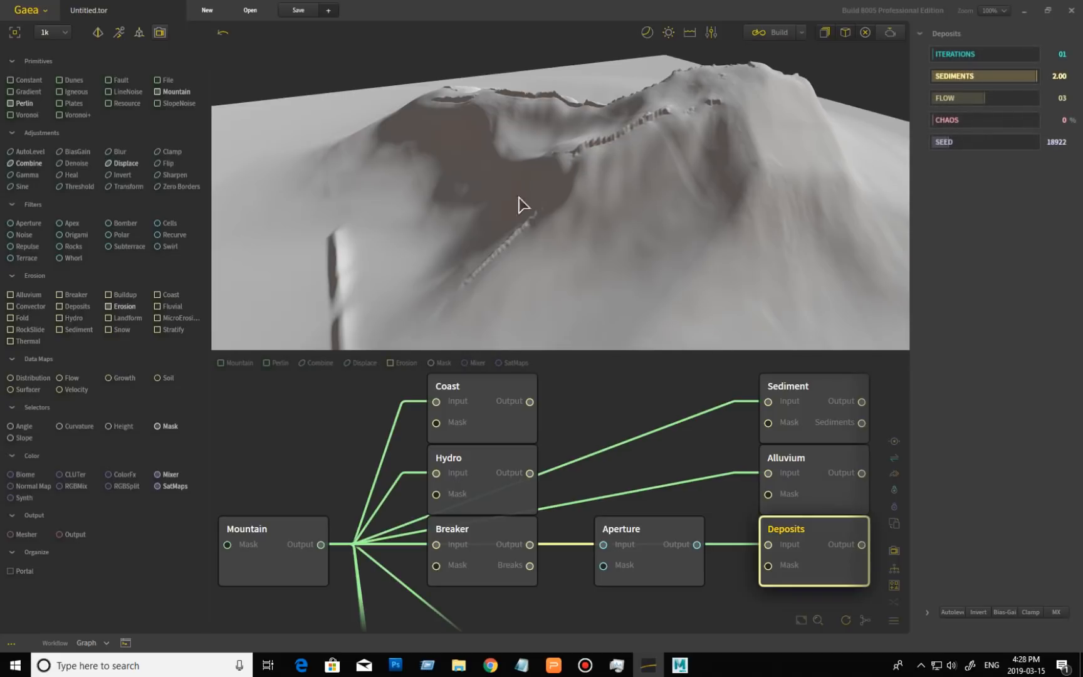
left_click(822, 486)
left_click(826, 552)
mouse_move(640, 259)
left_mouse_down()
mouse_move(614, 265)
mouse_move(658, 258)
mouse_move(668, 242)
mouse_move(649, 266)
mouse_move(614, 242)
mouse_move(572, 255)
mouse_move(618, 265)
mouse_move(338, 329)
left_mouse_up()
left_click_drag(332, 237, 645, 229)
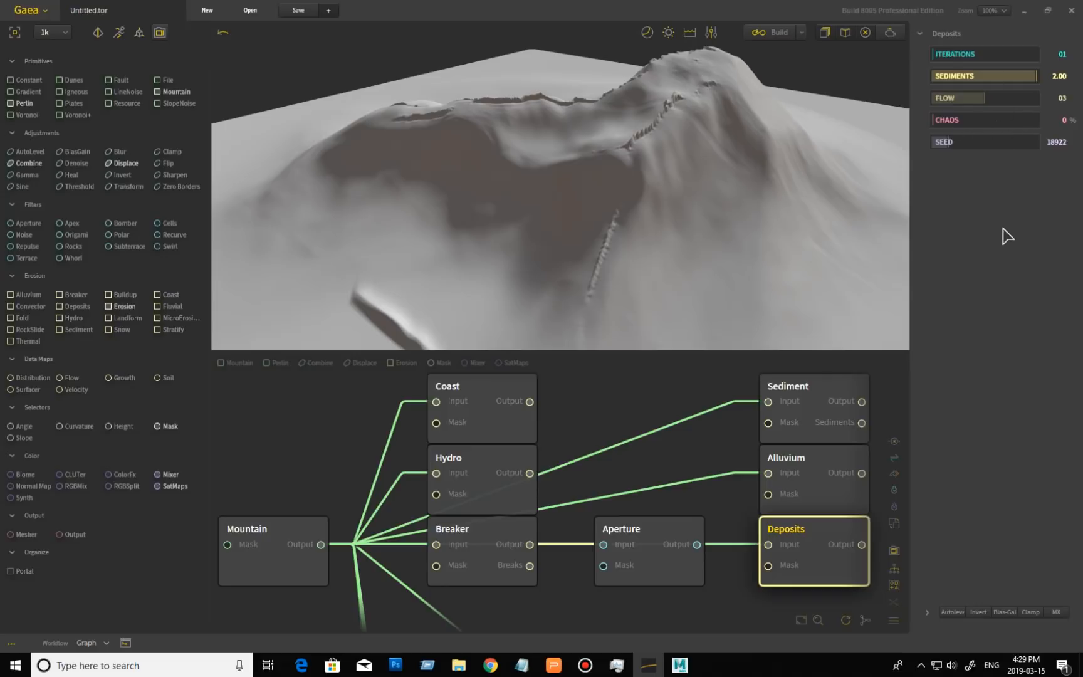
left_click(825, 495)
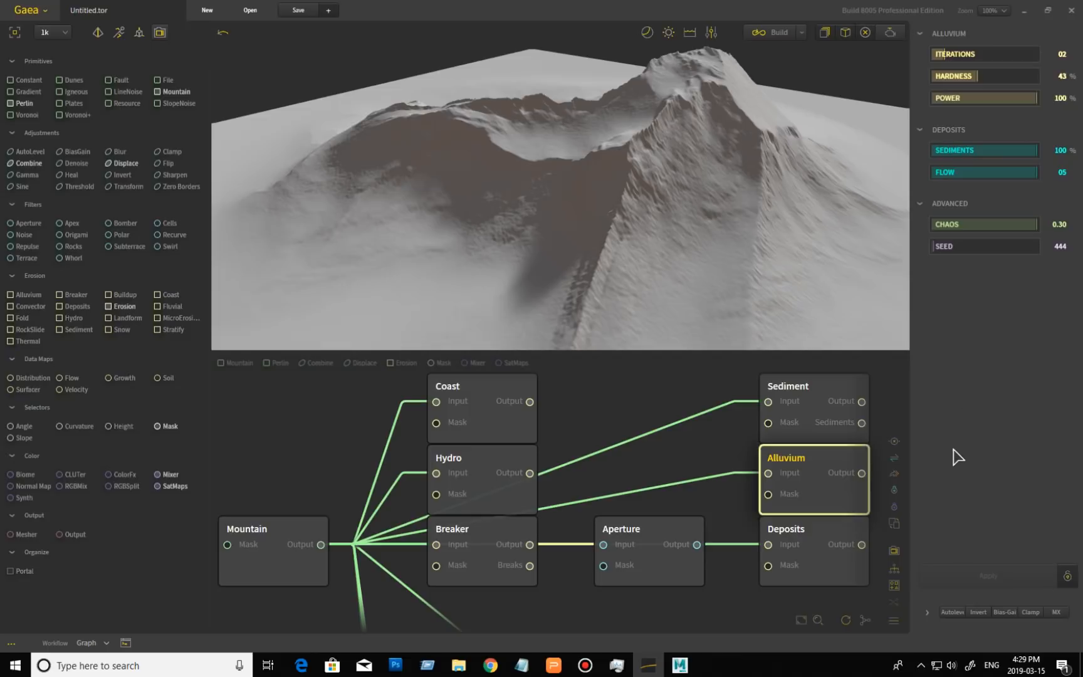
left_click(779, 571)
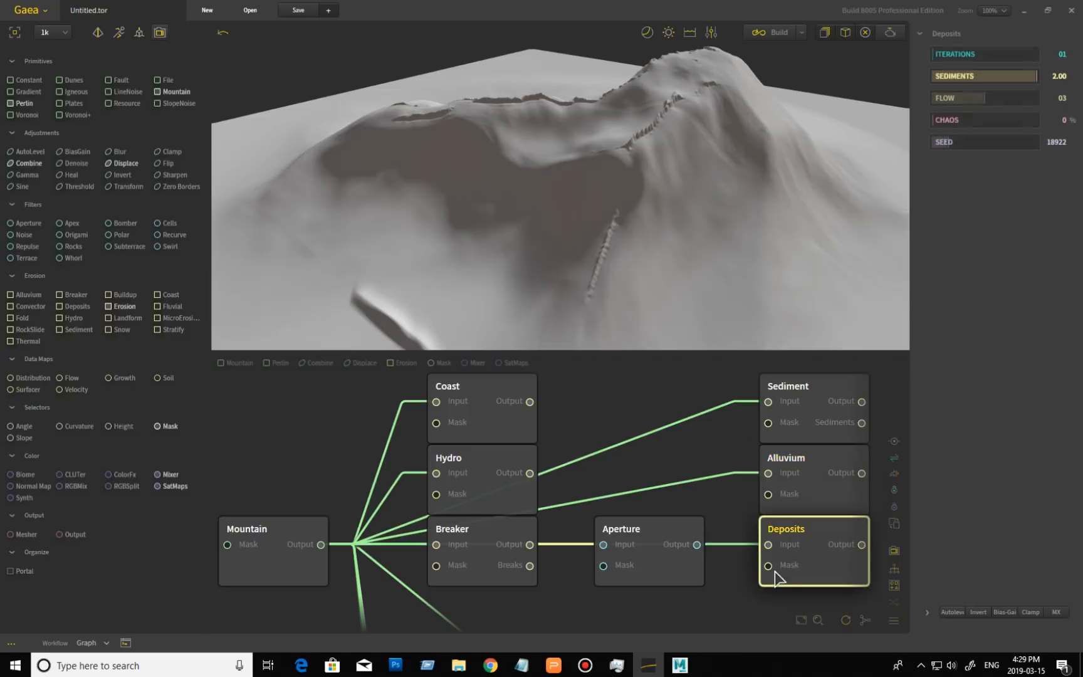
- Set the strength of the Stratify node to 0.30
middle_click_drag(728, 599, 630, 508)
middle_click_drag(641, 569, 671, 401)
middle_click_drag(727, 550, 732, 530)
left_click(605, 481)
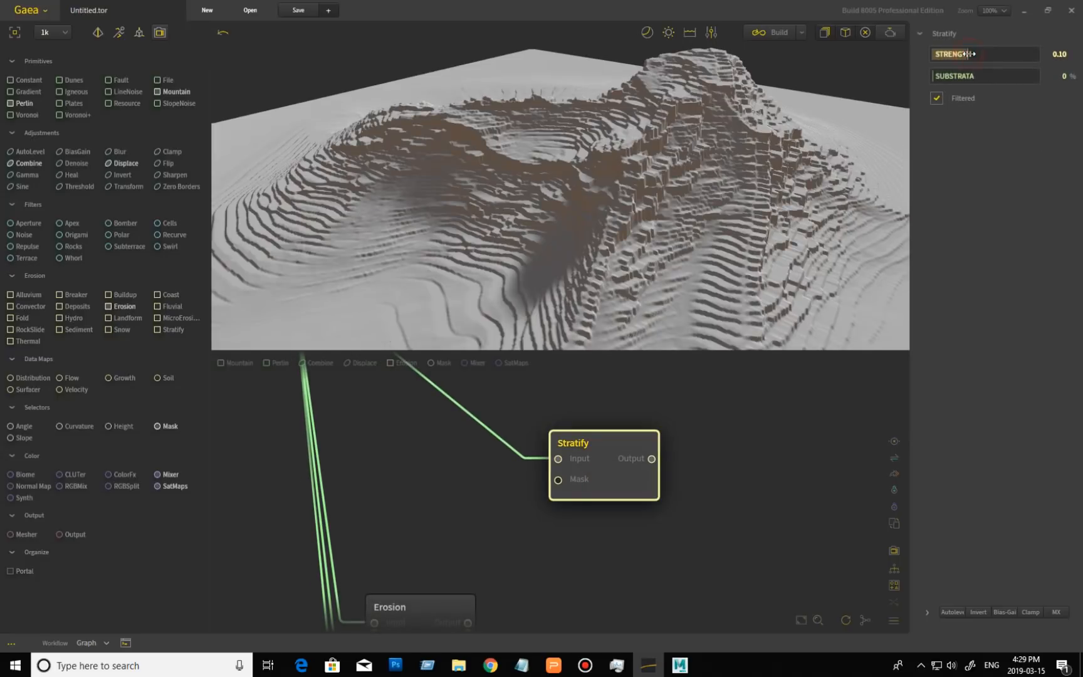
left_click_drag(968, 54, 1035, 54)
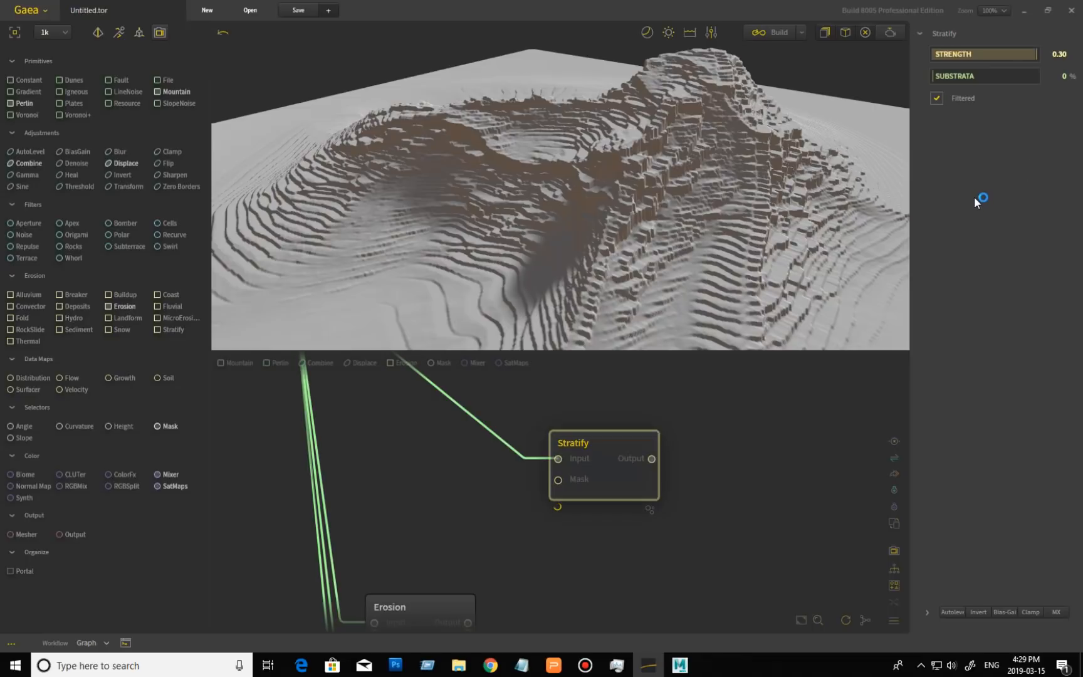
- Examine the stratified terrain's ridges, cliffs and terraced slopes from several angles
left_click_drag(638, 248, 725, 261)
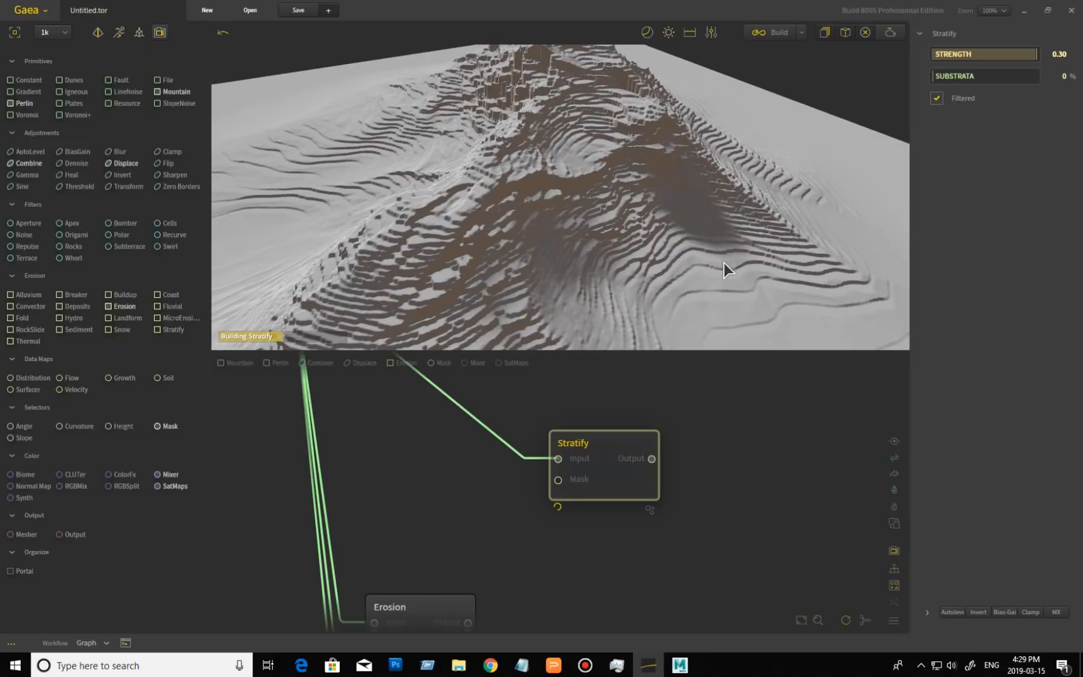
left_click_drag(725, 262, 648, 261)
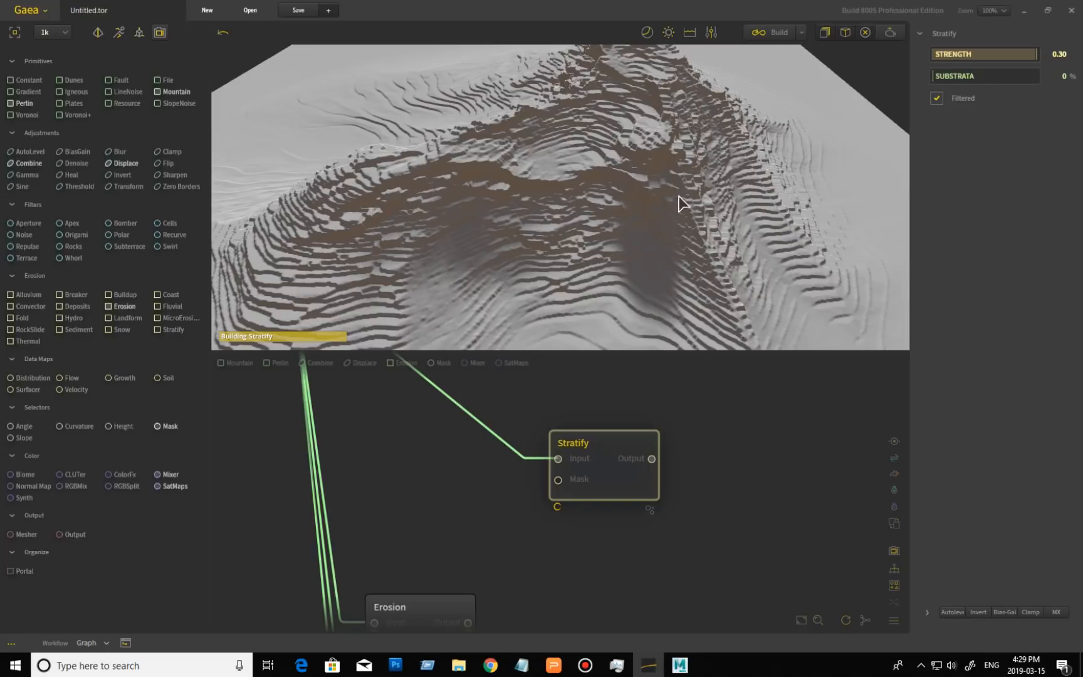
left_click_drag(615, 268, 546, 261)
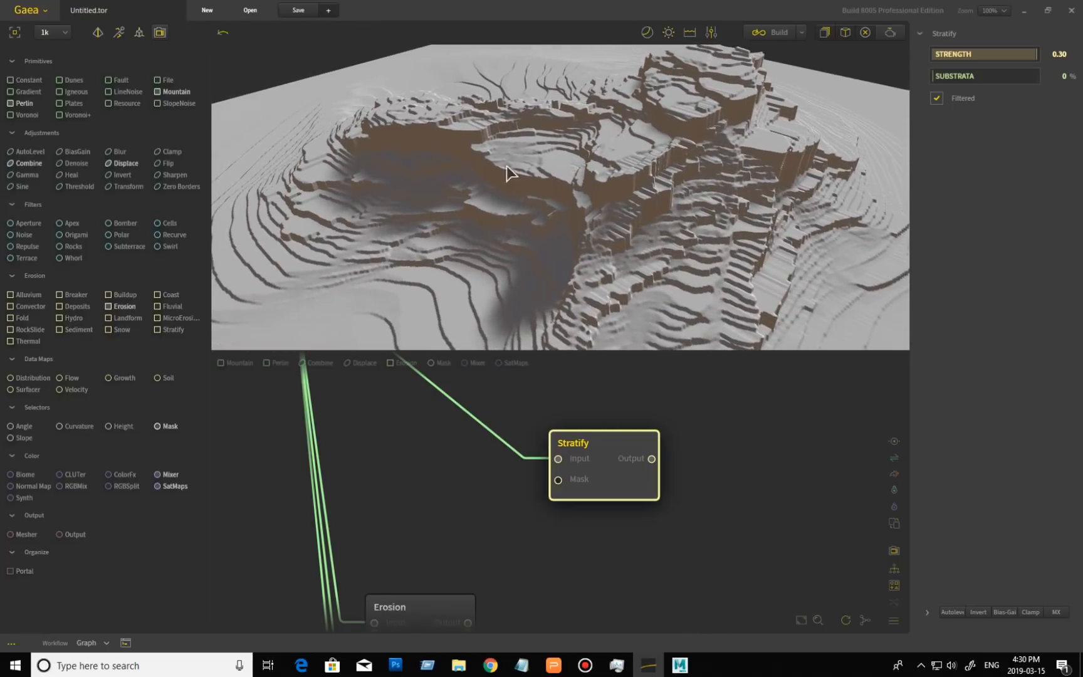
left_click_drag(481, 242, 532, 232)
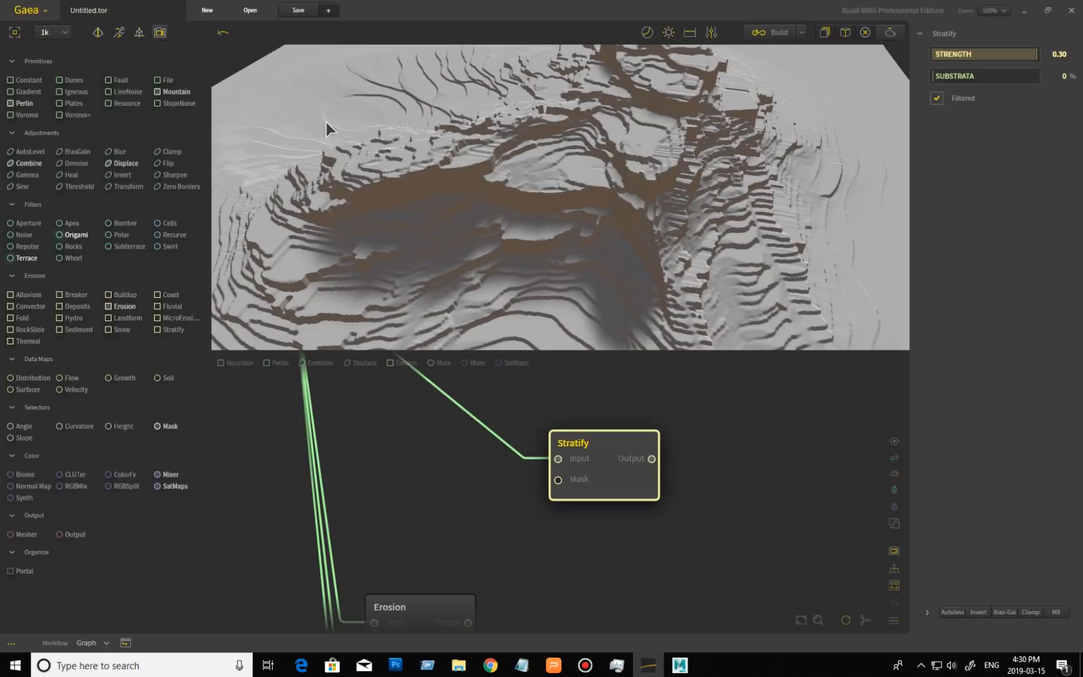
left_click_drag(464, 241, 321, 284)
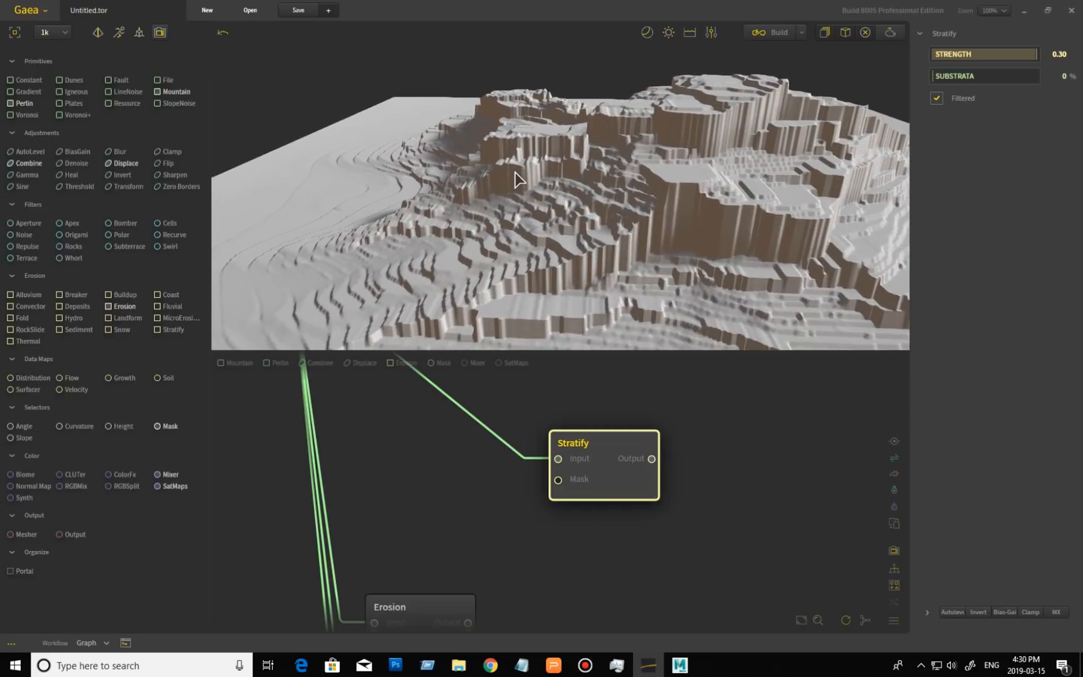
left_click_drag(564, 243, 740, 209)
left_click_drag(570, 236, 604, 248)
left_click_drag(645, 202, 559, 201)
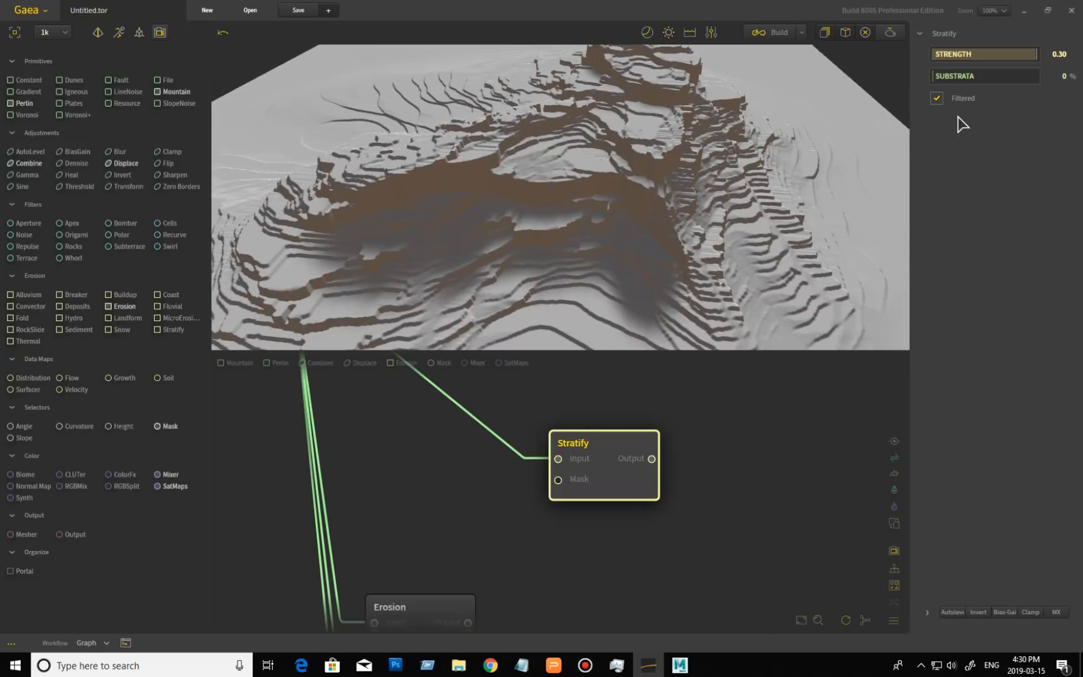
left_click_drag(739, 239, 639, 250)
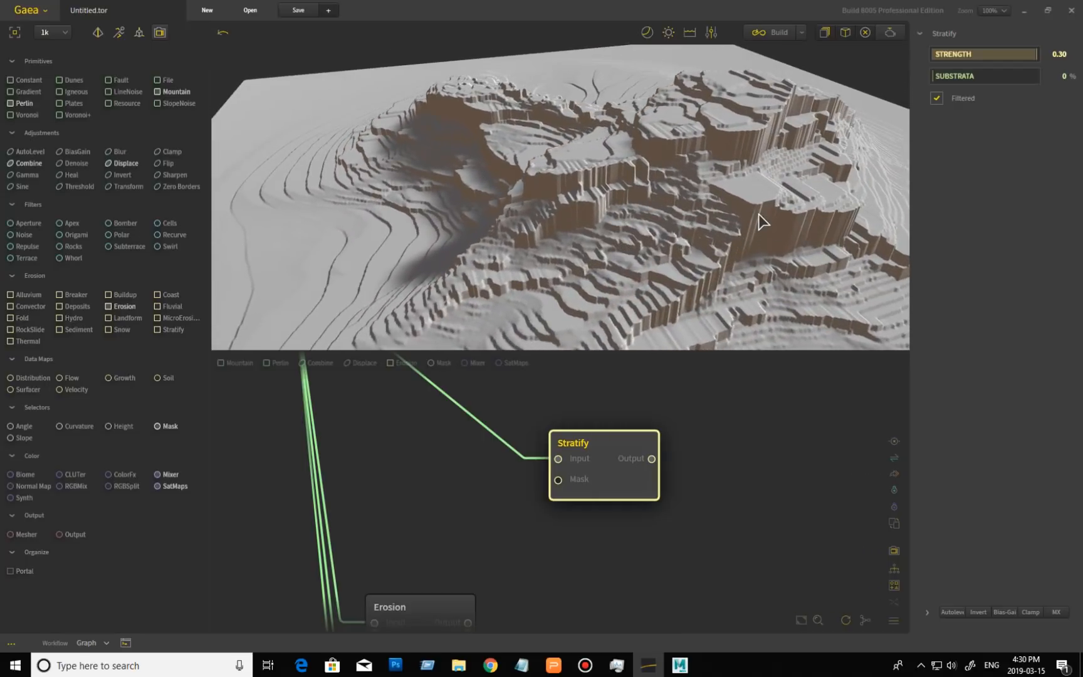
- Set the Stratify node's substrata to 46% and inspect the rock layers around the mountain
left_click(980, 76)
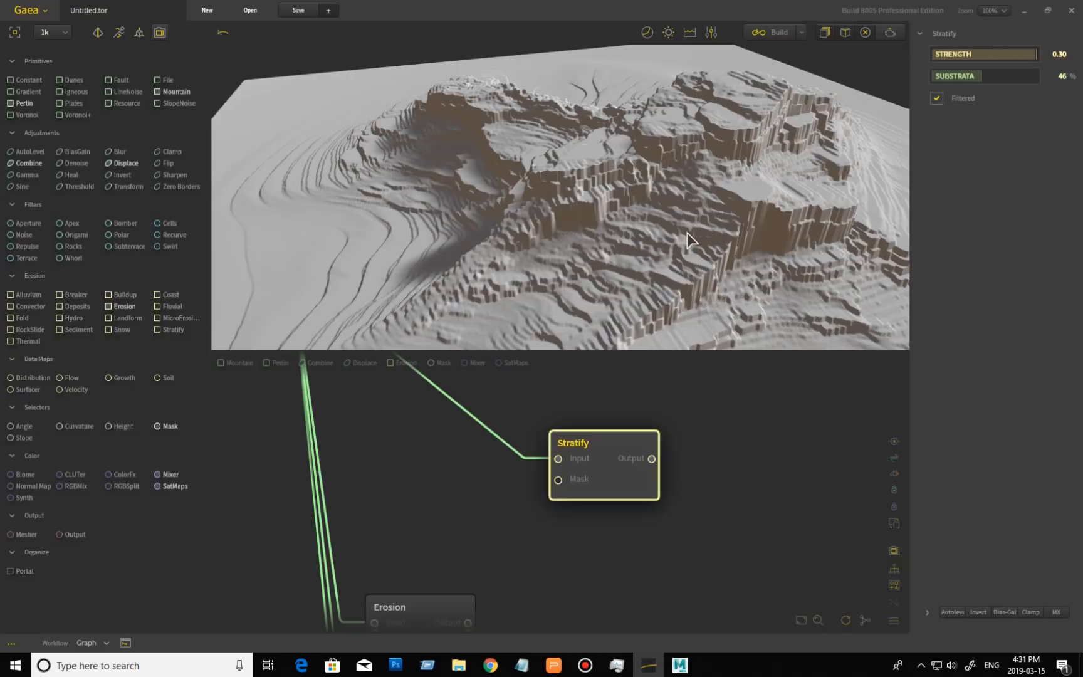
left_click_drag(698, 240, 768, 232)
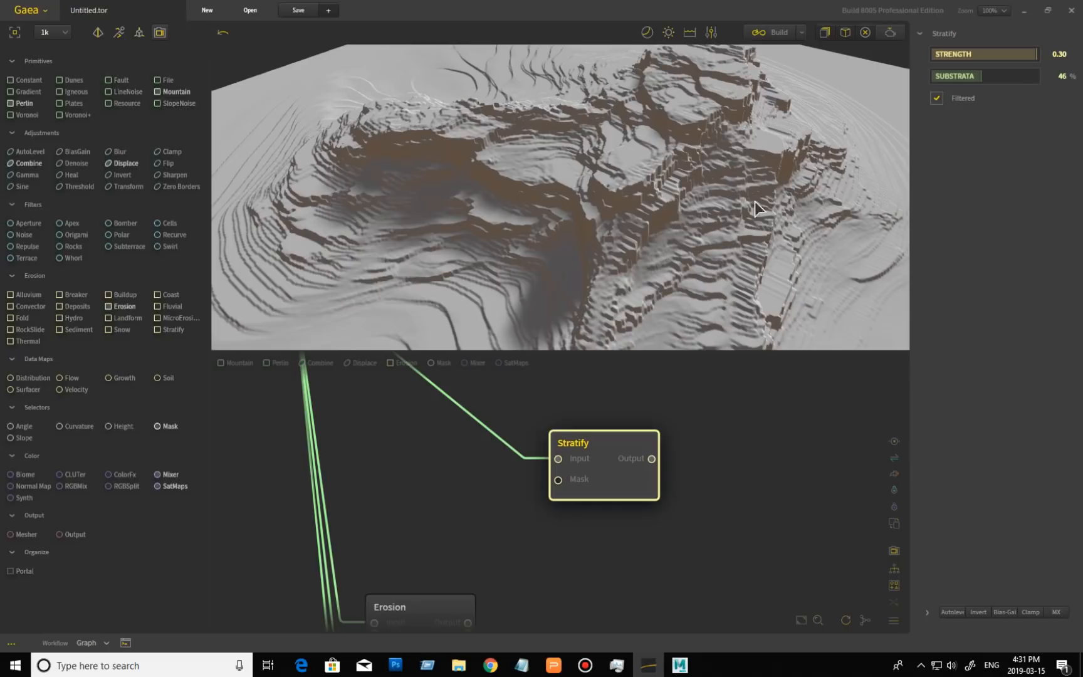
left_click_drag(695, 254, 660, 253)
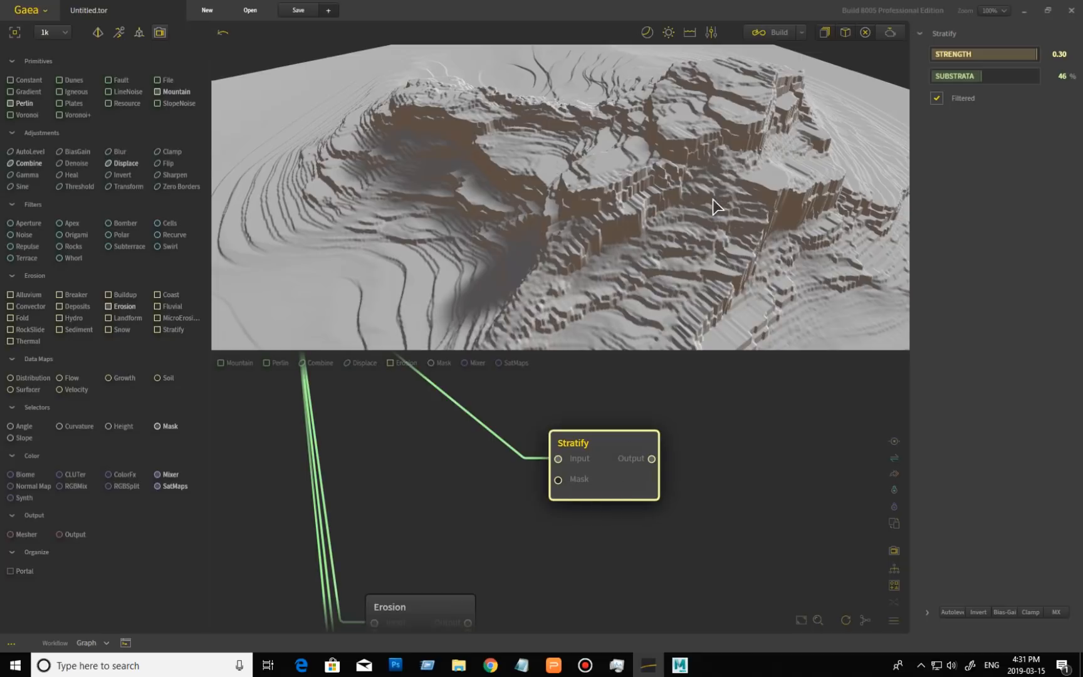
left_click_drag(685, 239, 638, 263)
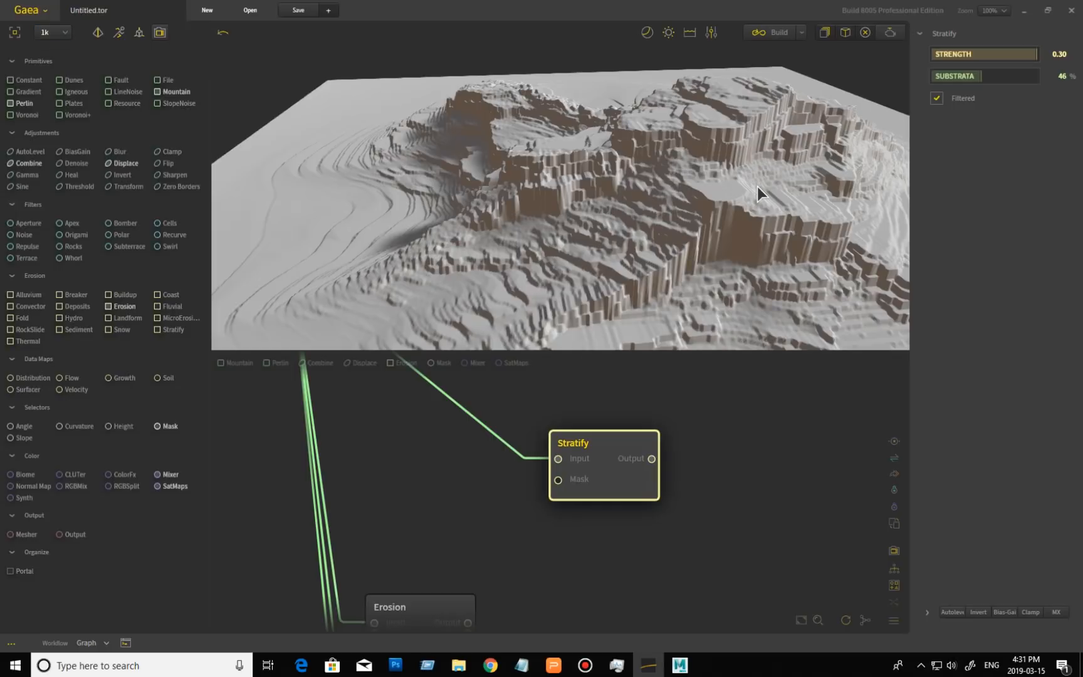
left_click_drag(646, 295, 731, 297)
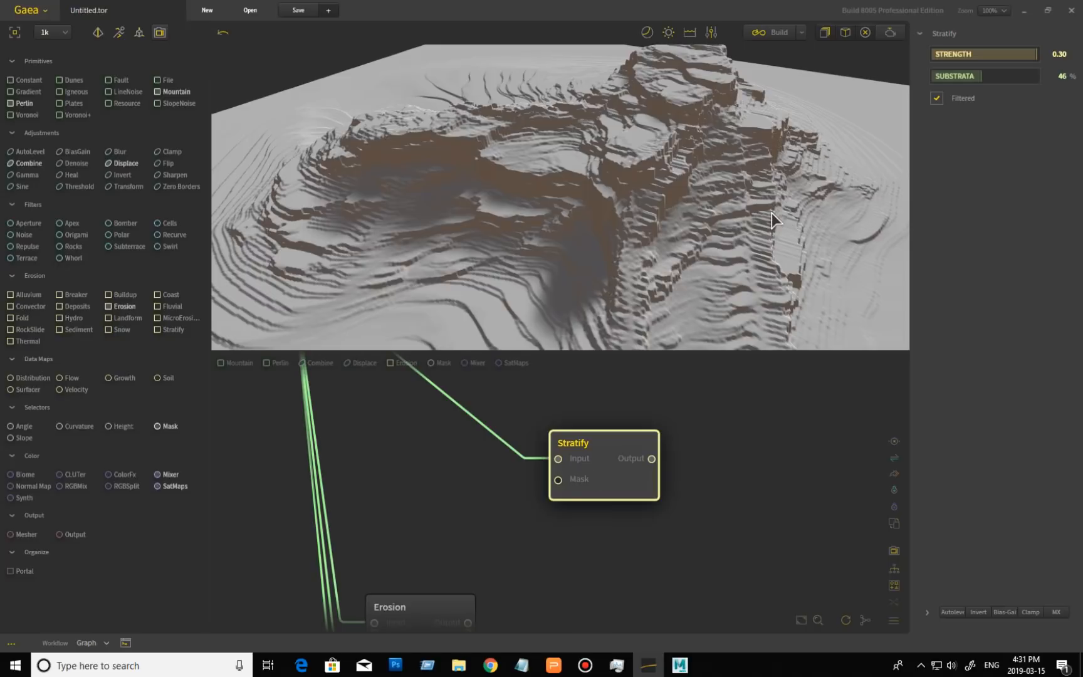
mouse_move(764, 213)
left_mouse_down()
mouse_move(495, 222)
mouse_move(781, 224)
left_mouse_up()
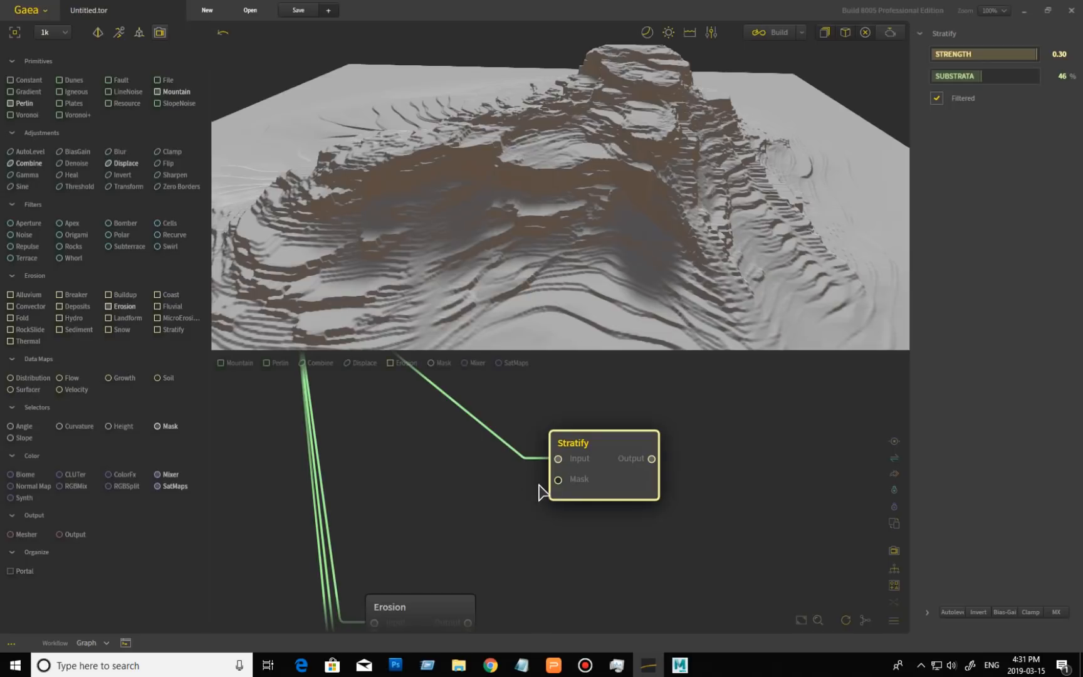
mouse_move(627, 559)
middle_mouse_down()
mouse_move(613, 509)
mouse_move(653, 578)
middle_mouse_up()
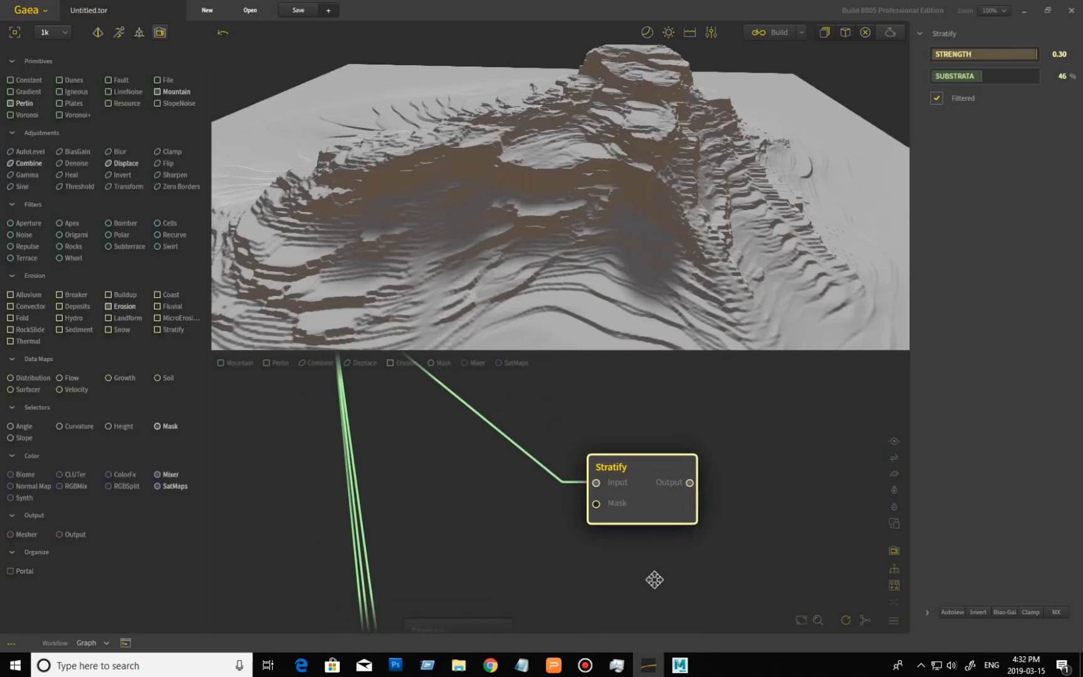
- Locate the Erosion node in the graph and preview its terrain from another side
mouse_move(437, 478)
middle_mouse_down()
mouse_move(559, 623)
mouse_move(570, 658)
middle_mouse_up()
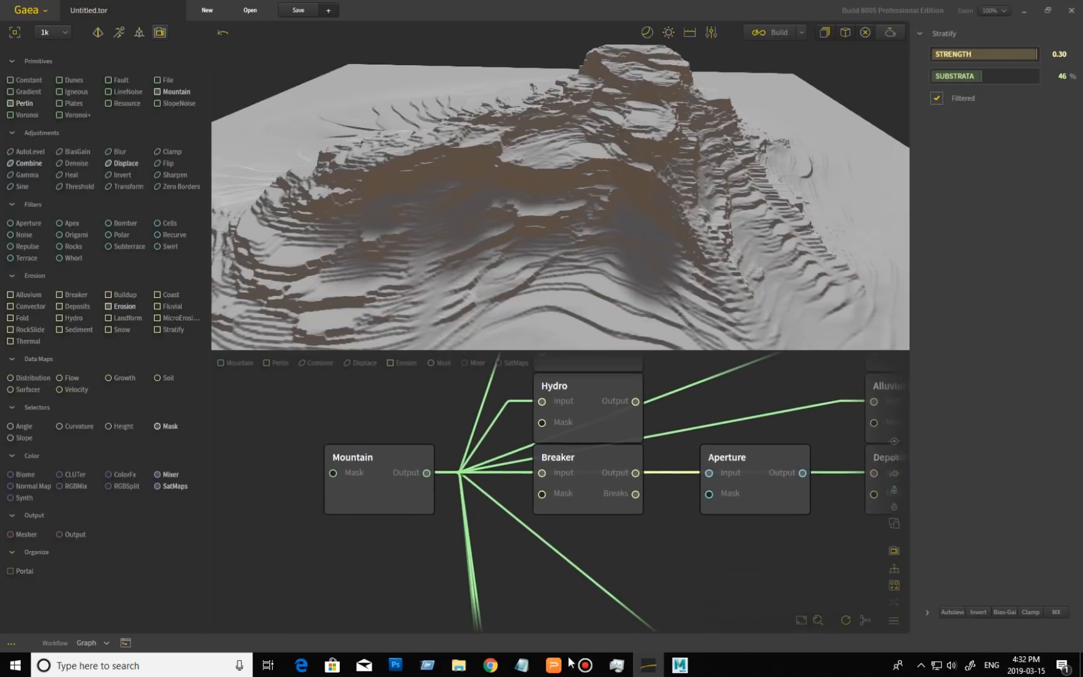
middle_click_drag(641, 580, 631, 653)
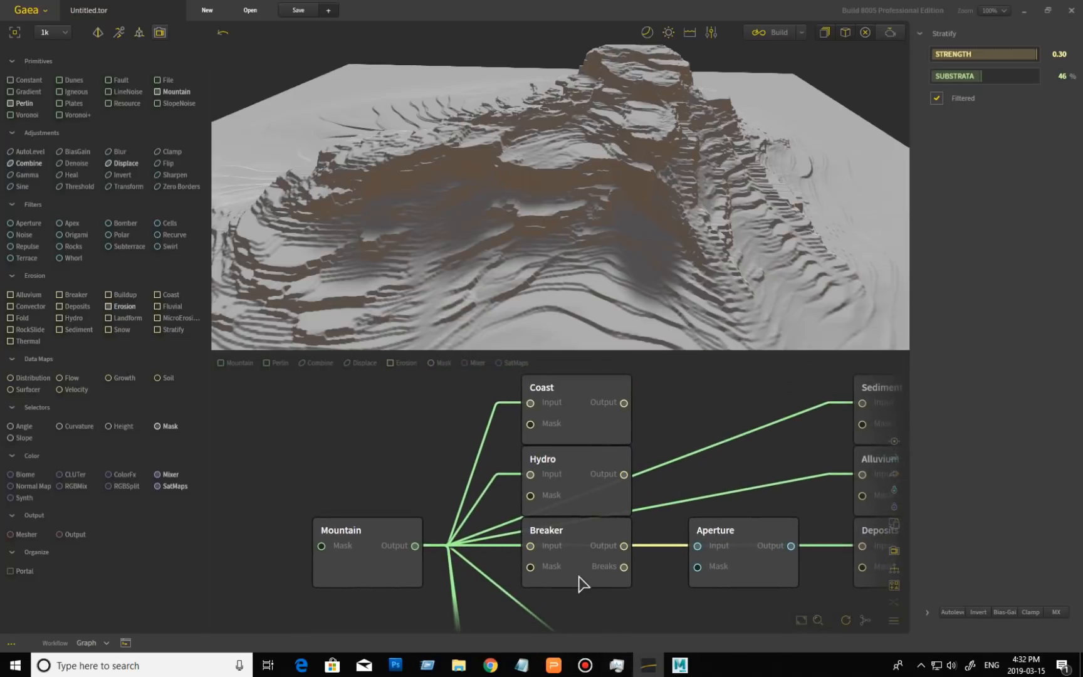
middle_click_drag(634, 577, 562, 445)
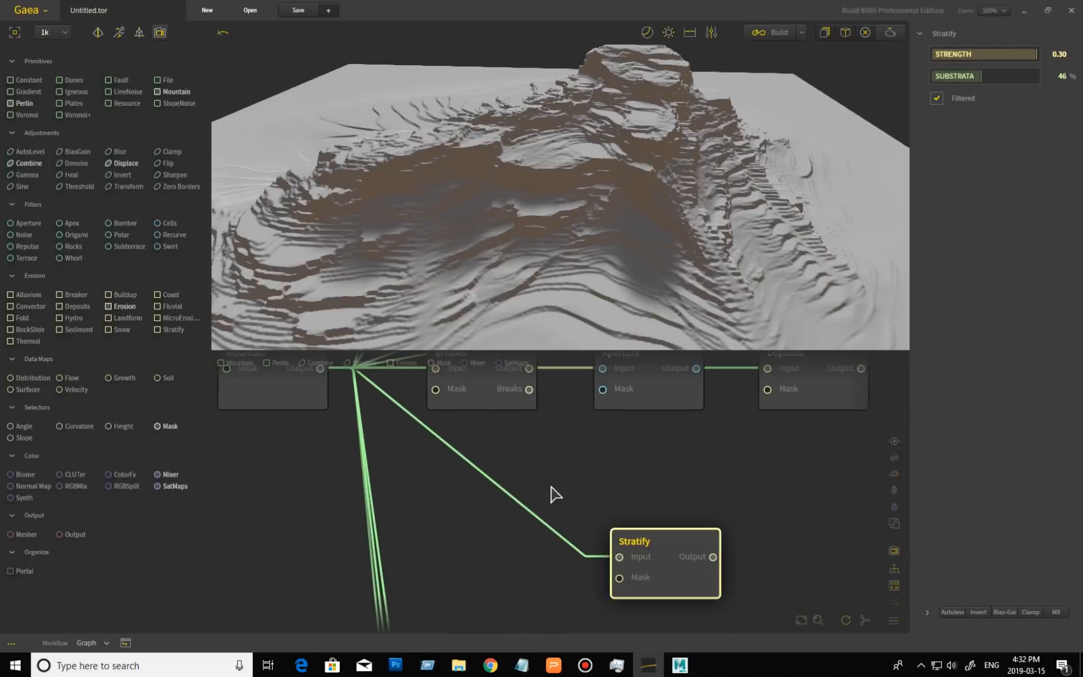
middle_click_drag(474, 515, 341, 355)
middle_click_drag(479, 589, 530, 431)
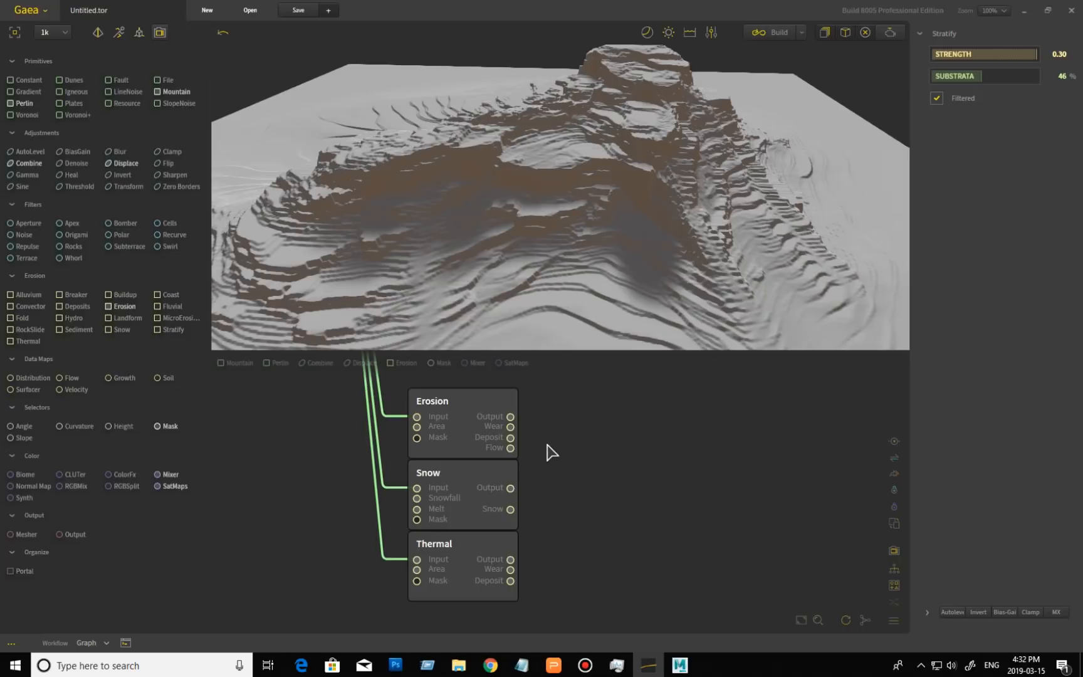
left_click(476, 408)
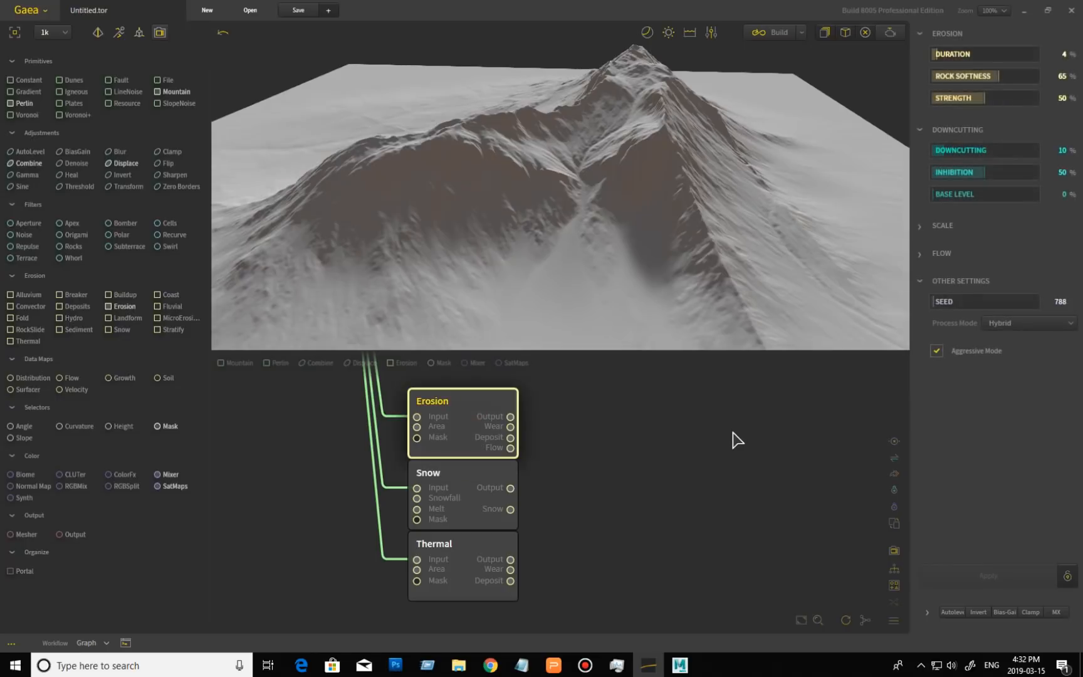
mouse_move(737, 234)
left_mouse_down()
mouse_move(667, 252)
mouse_move(599, 238)
left_mouse_up()
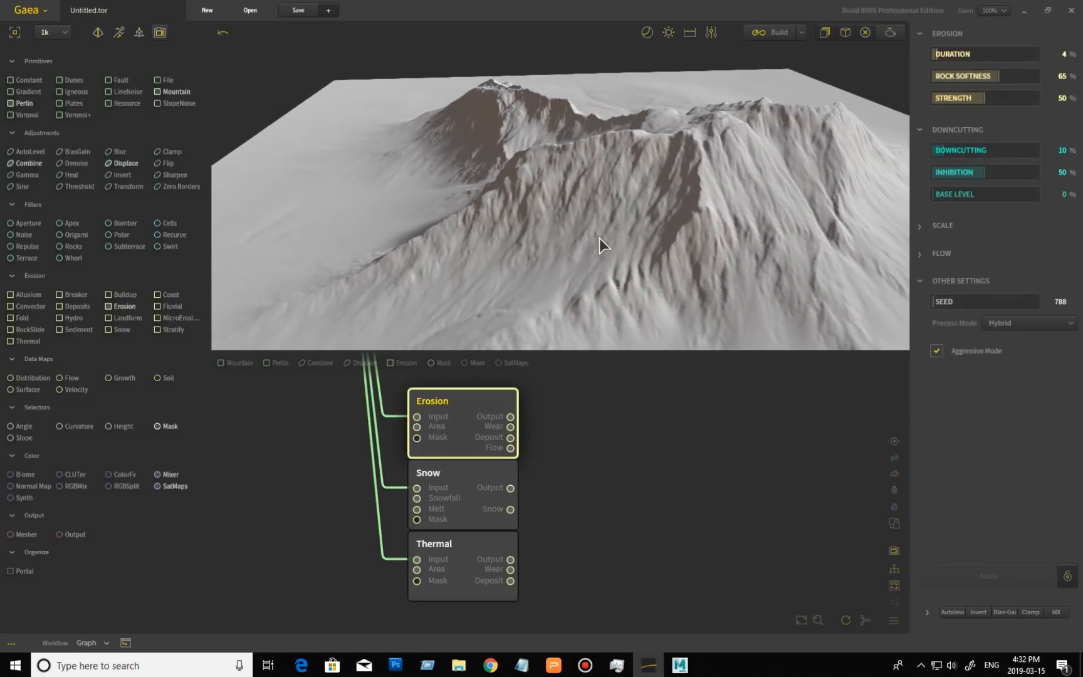
- Move the Mountain node down beside the Erosion node in the graph
middle_click_drag(650, 454, 749, 605)
middle_click_drag(613, 487, 670, 537)
left_click(496, 409)
left_click_drag(627, 566, 634, 382)
left_click_drag(459, 417, 468, 544)
middle_click_drag(513, 577, 442, 532)
- Preview the Erosion node and examine its eroded ridges and slopes from several angles
left_click(649, 513)
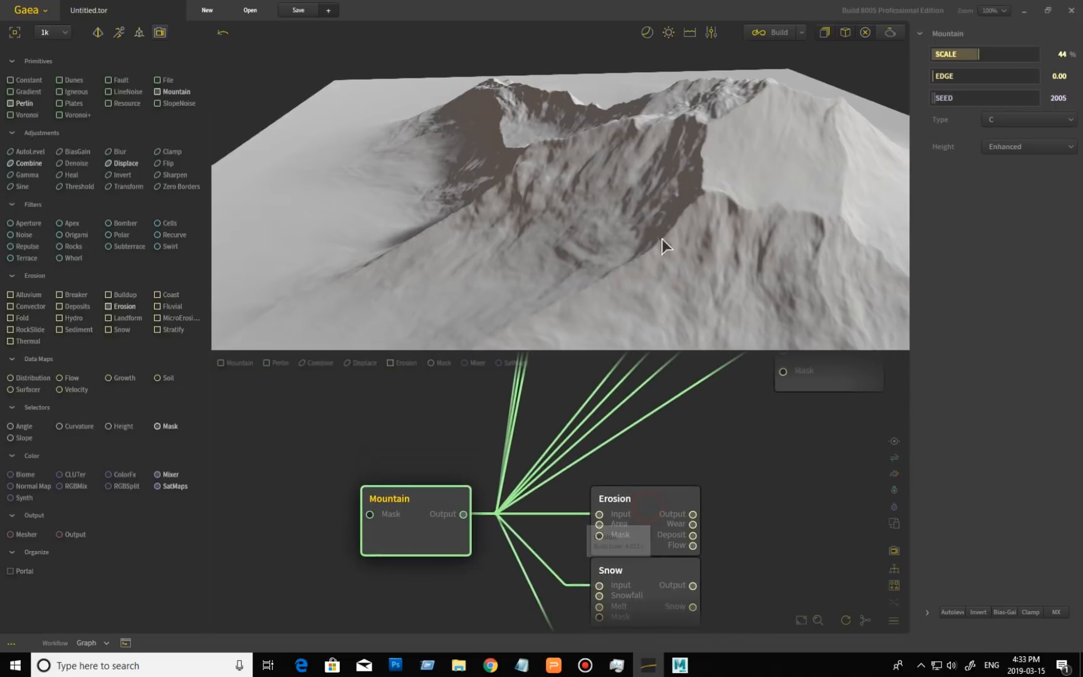
left_click_drag(570, 244, 730, 275)
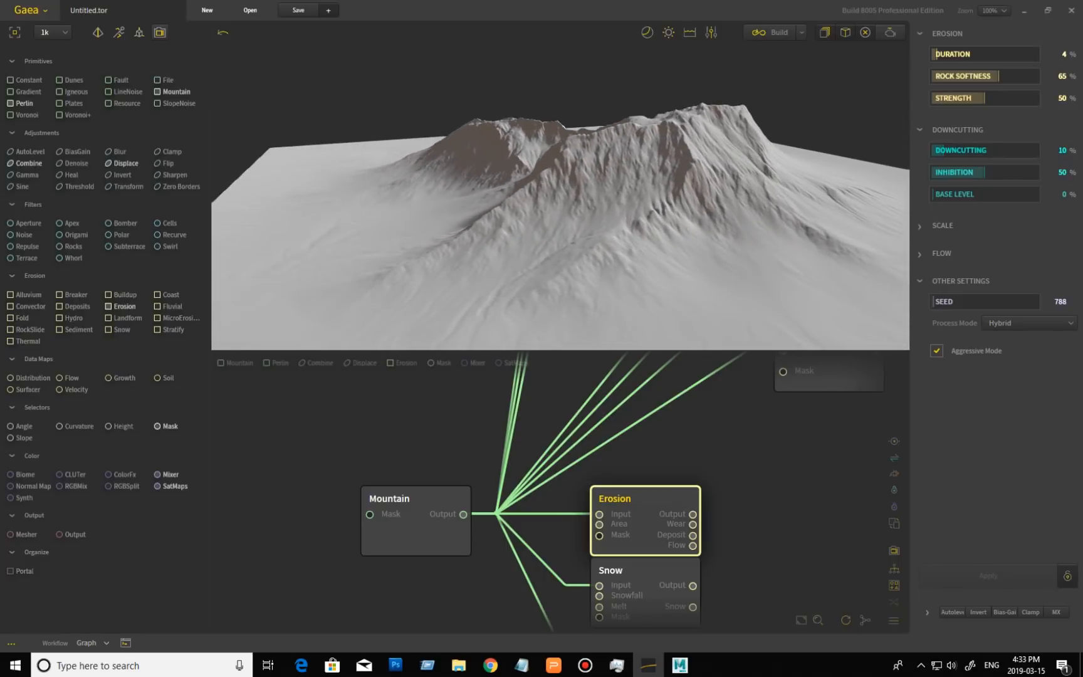
key("alt+Tab")
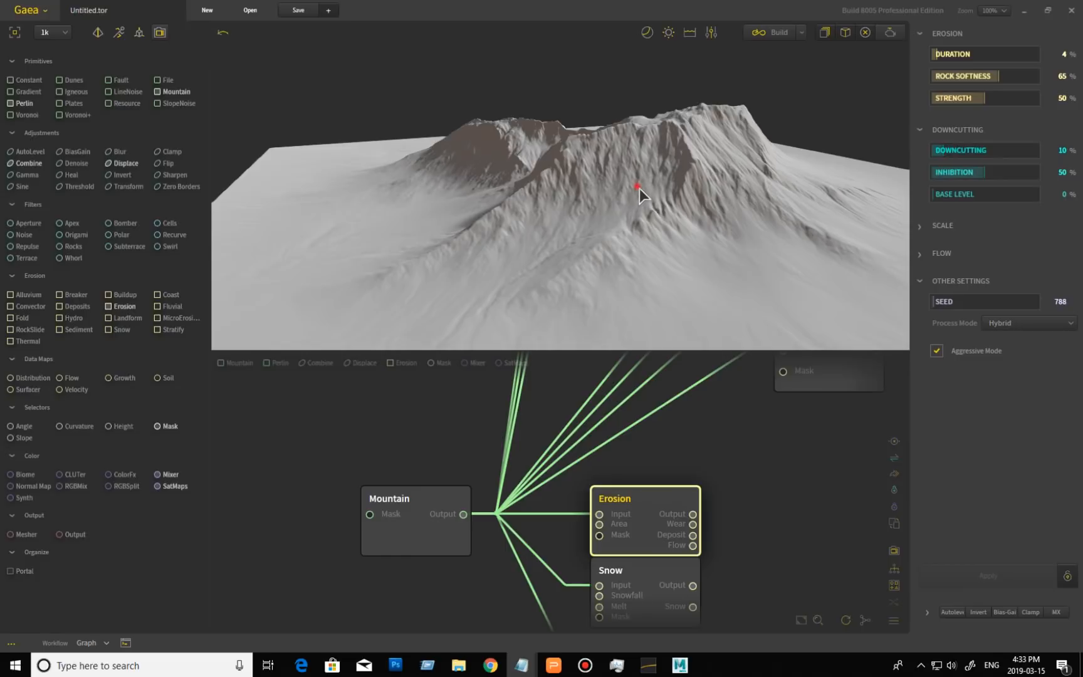
left_click_drag(640, 188, 628, 158)
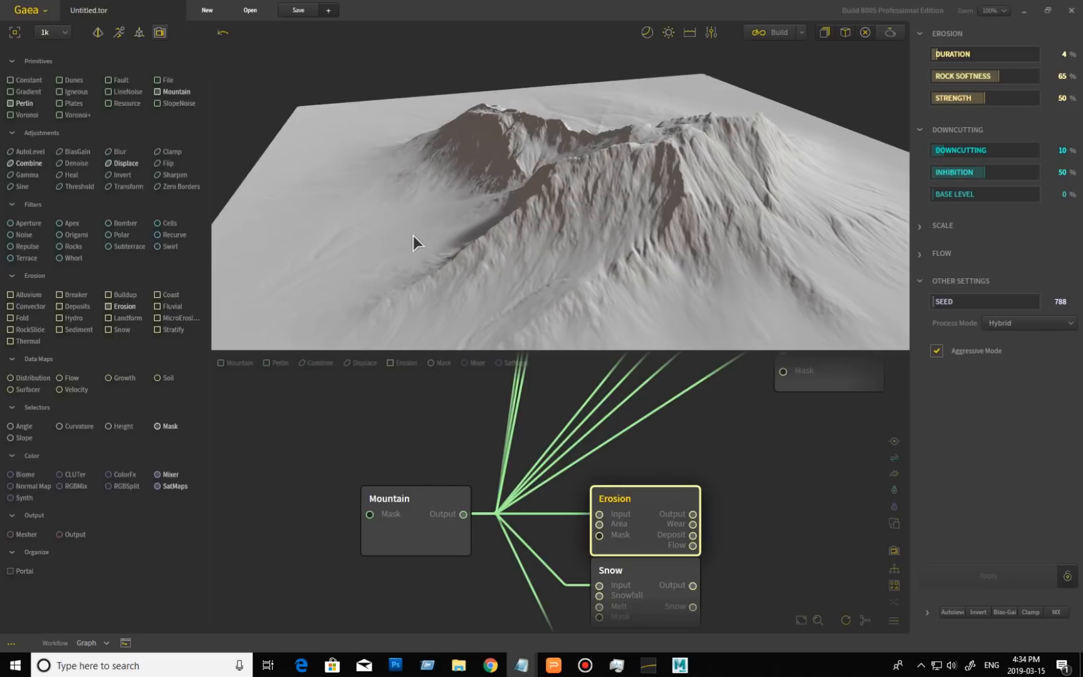
left_click_drag(645, 220, 622, 226)
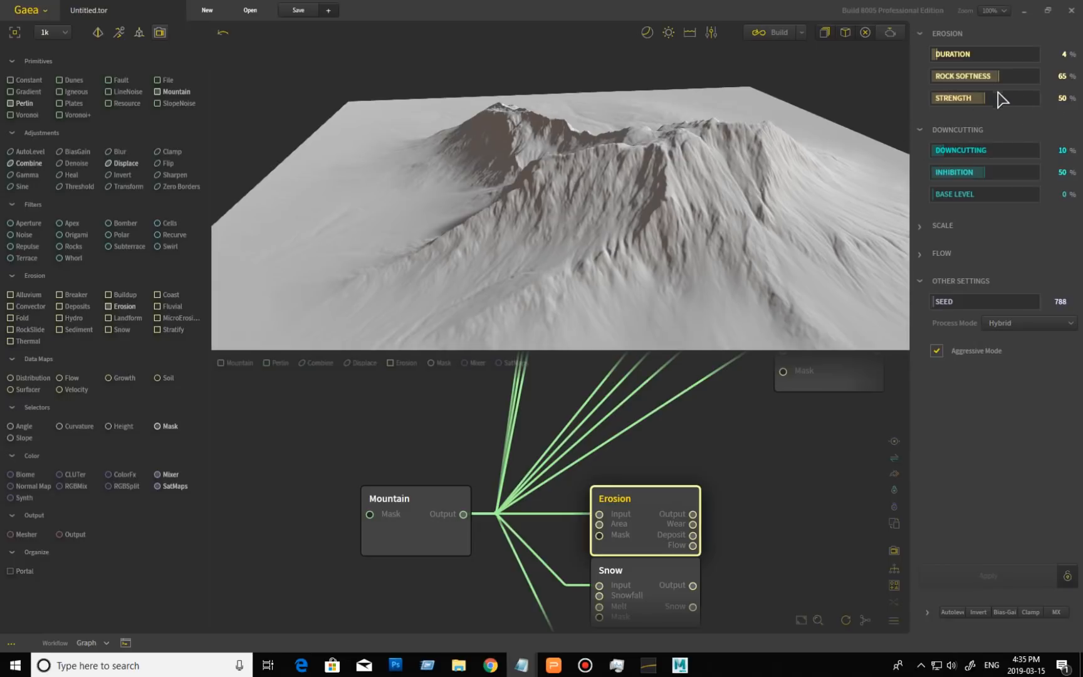
- Try the Erosion node's rock softness at 5% and at 100%, rebuilding the terrain each time
left_click_drag(998, 76, 787, 92)
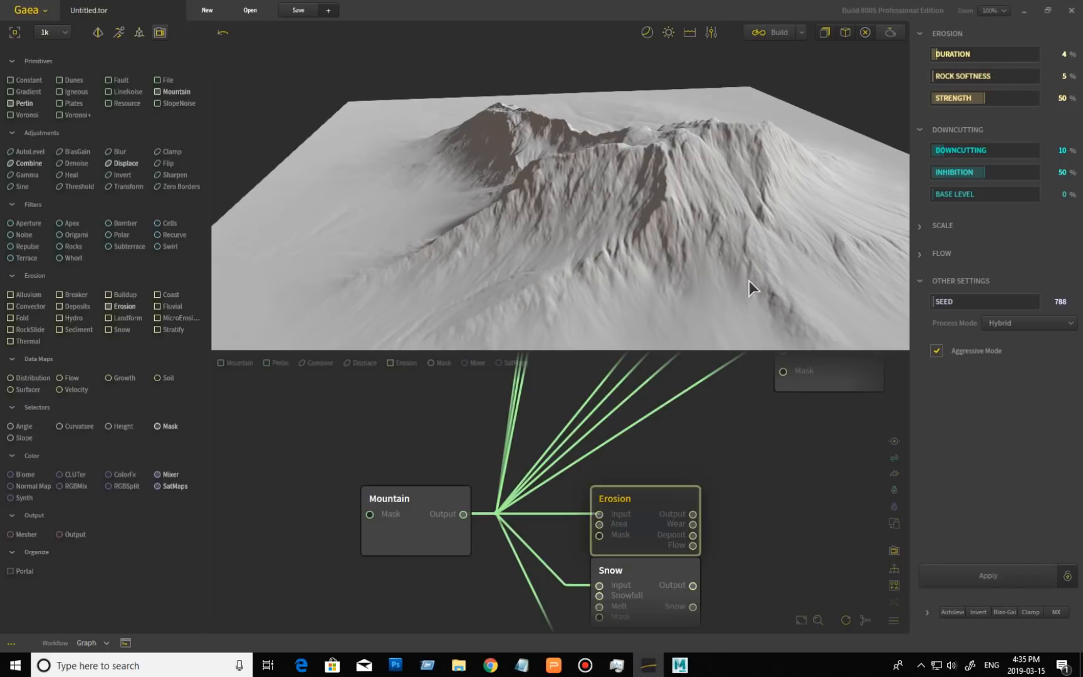
left_click(983, 578)
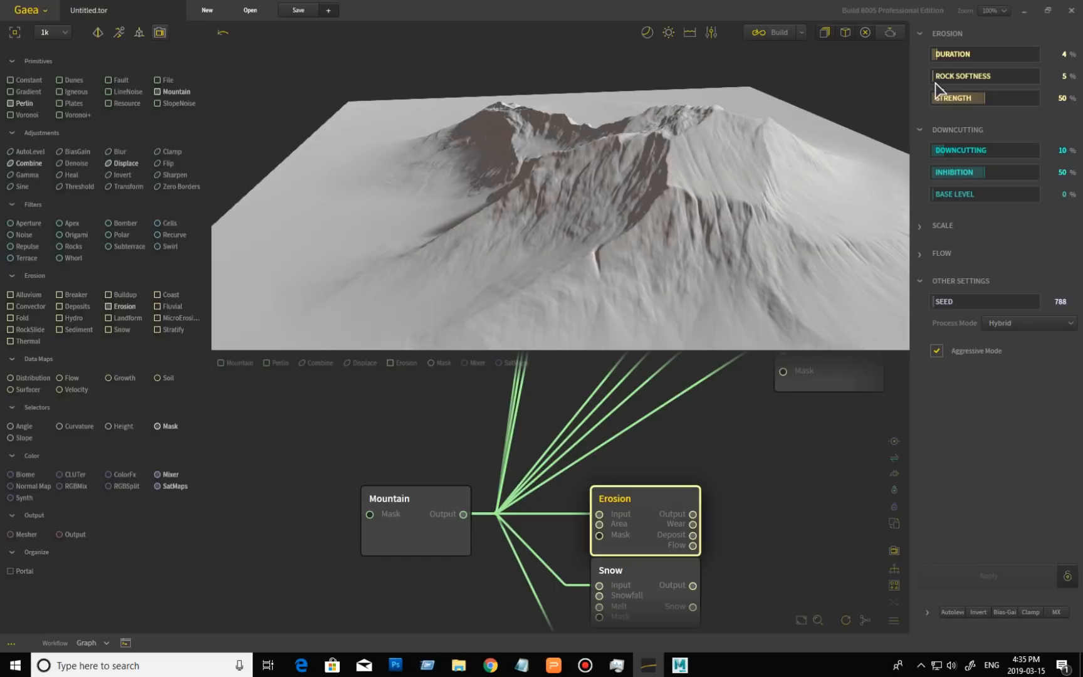
left_click_drag(933, 76, 1037, 75)
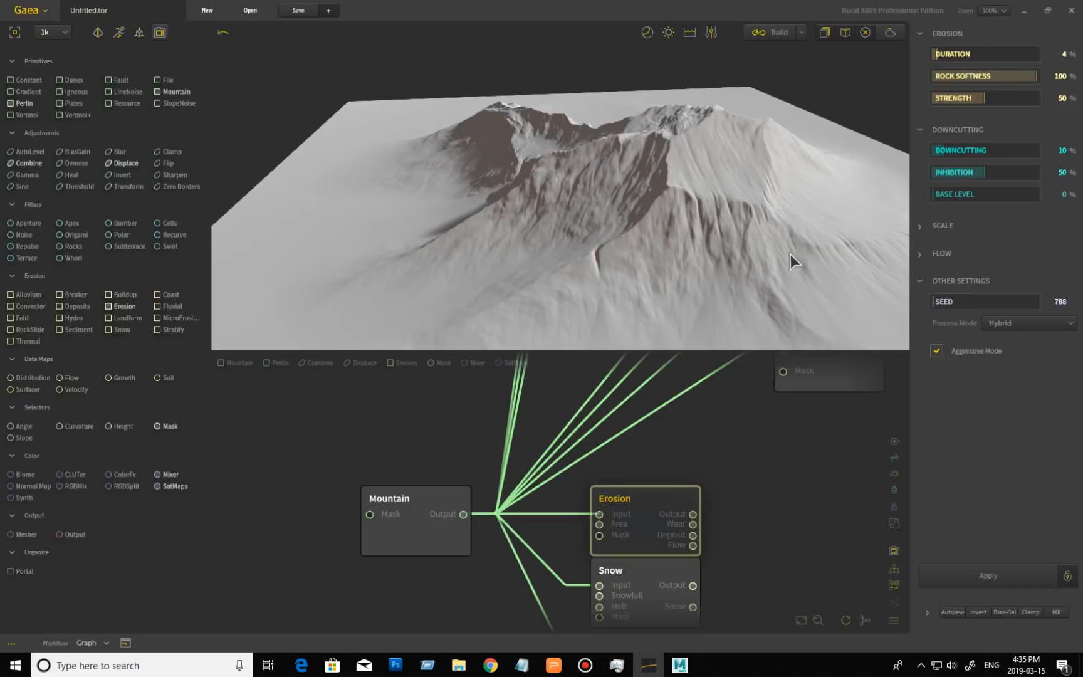
left_click(990, 573)
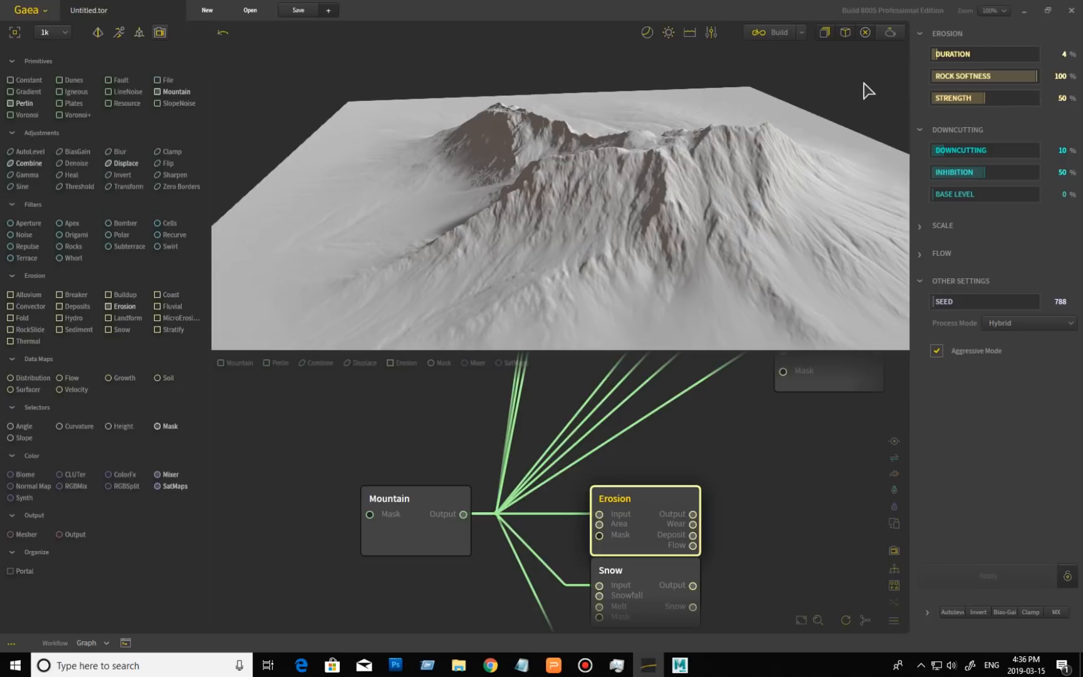
- Set the Erosion node's duration to 37% and inspect the heavily eroded peaks and slopes
left_click(971, 54)
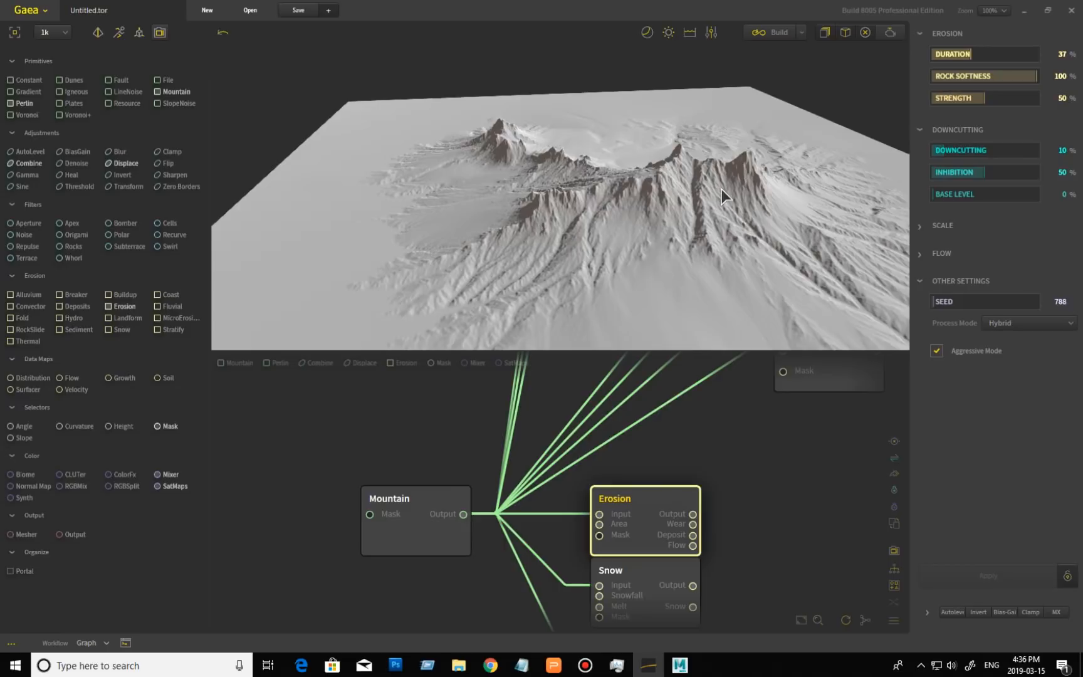
left_click_drag(646, 224, 688, 232)
left_click_drag(688, 226, 640, 242)
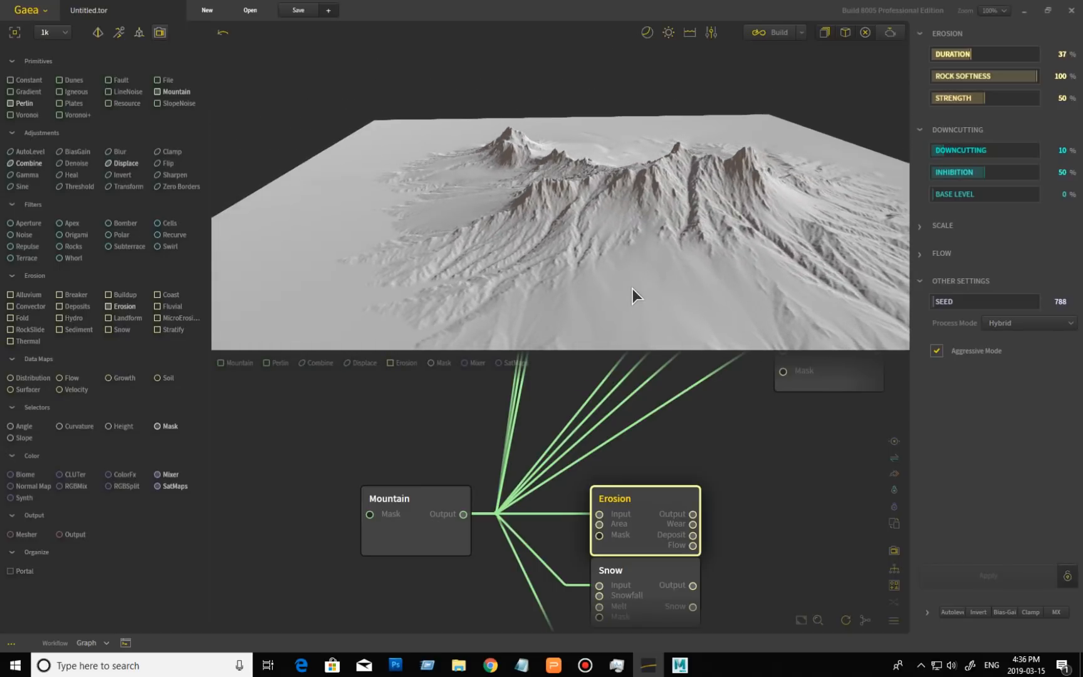
left_click_drag(758, 233, 781, 230)
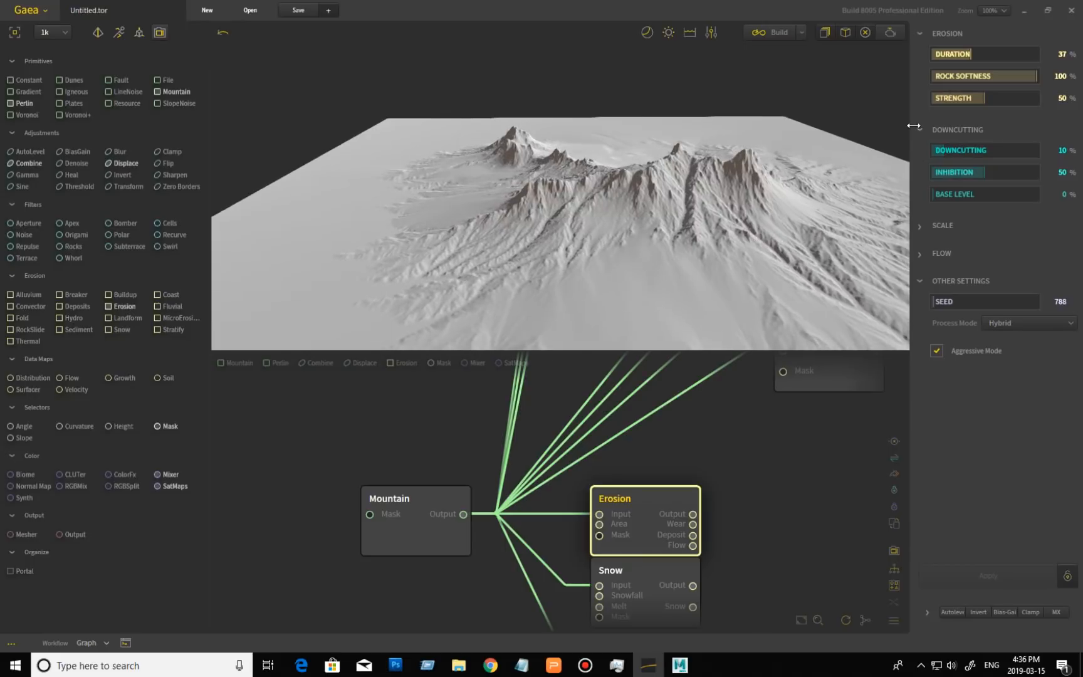
- Reset the Erosion node's duration to 4% and rock softness to 65%, and apply the defaults
left_click(984, 51)
right_click(984, 51)
left_click(854, 82)
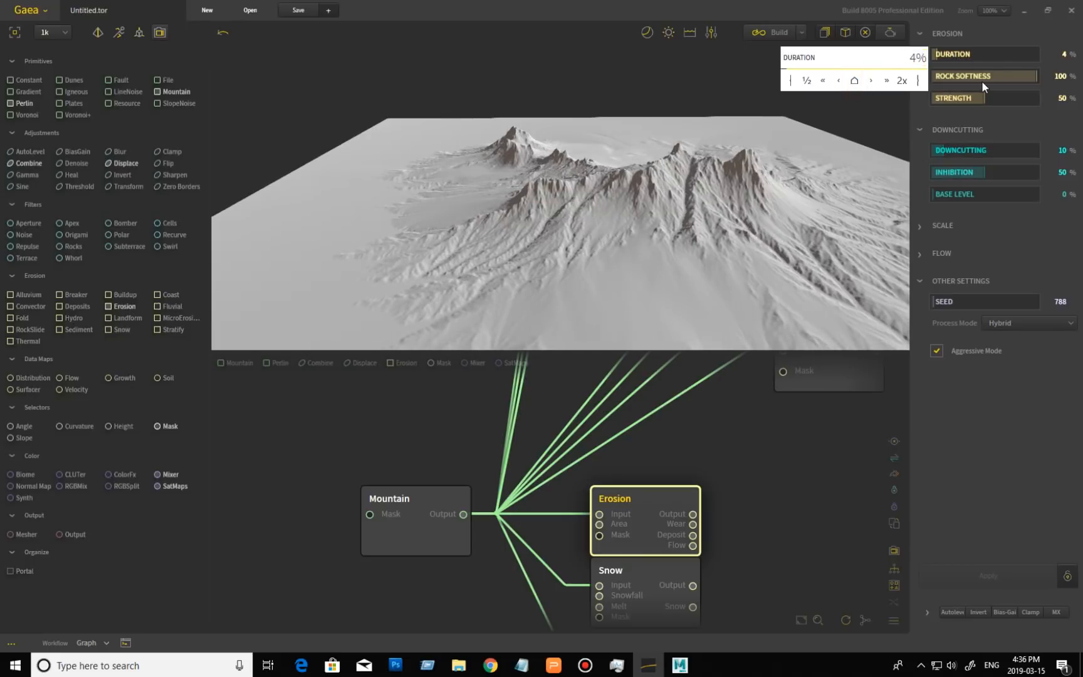
left_click(990, 73)
right_click(991, 76)
left_click(853, 102)
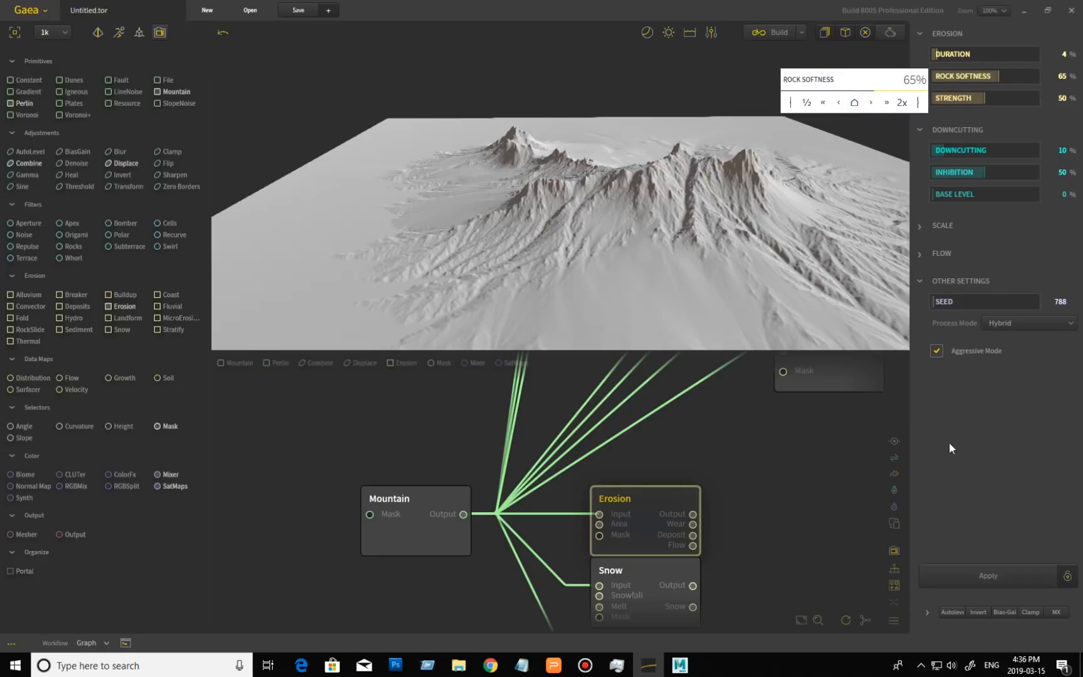
left_click(988, 579)
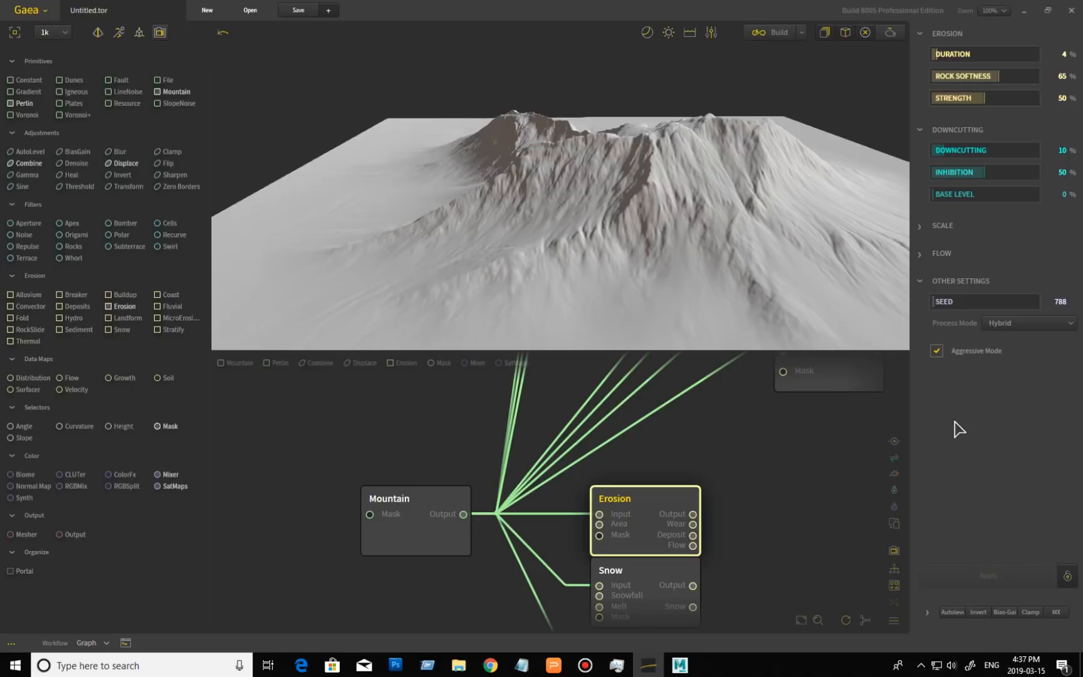
- Try the Erosion node's strength at 100% and at 17%, applying each value to compare the terrain
left_click(986, 99)
left_click_drag(986, 96, 1066, 104)
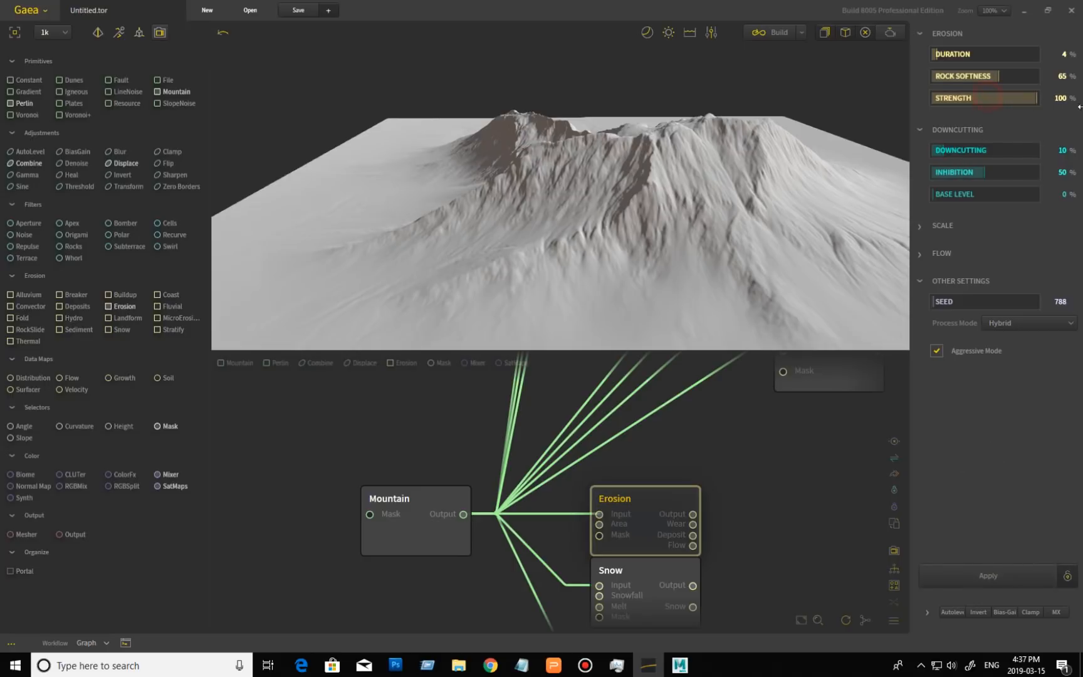
left_click(1003, 576)
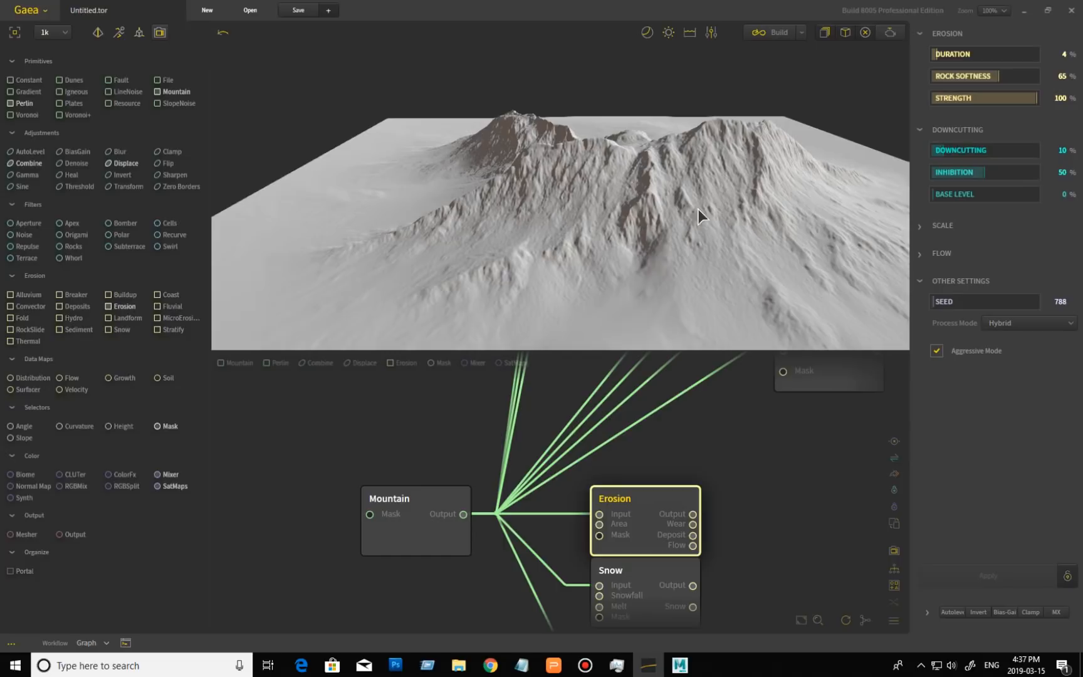
mouse_move(559, 218)
left_mouse_down()
mouse_move(618, 217)
mouse_move(491, 240)
mouse_move(553, 226)
left_mouse_up()
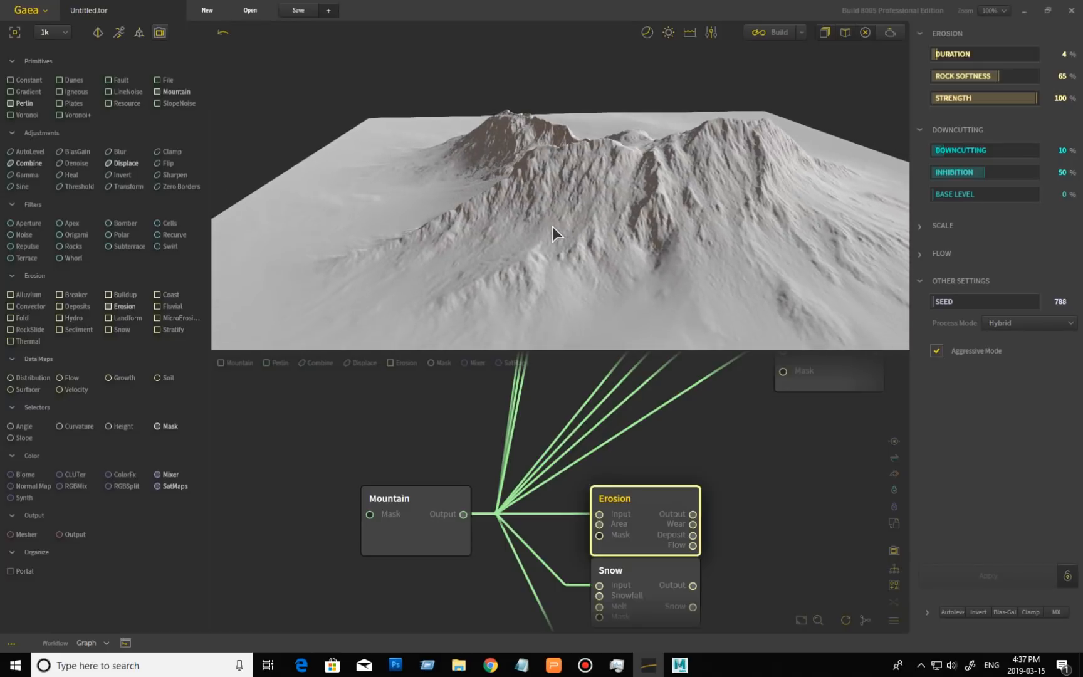
left_click(950, 98)
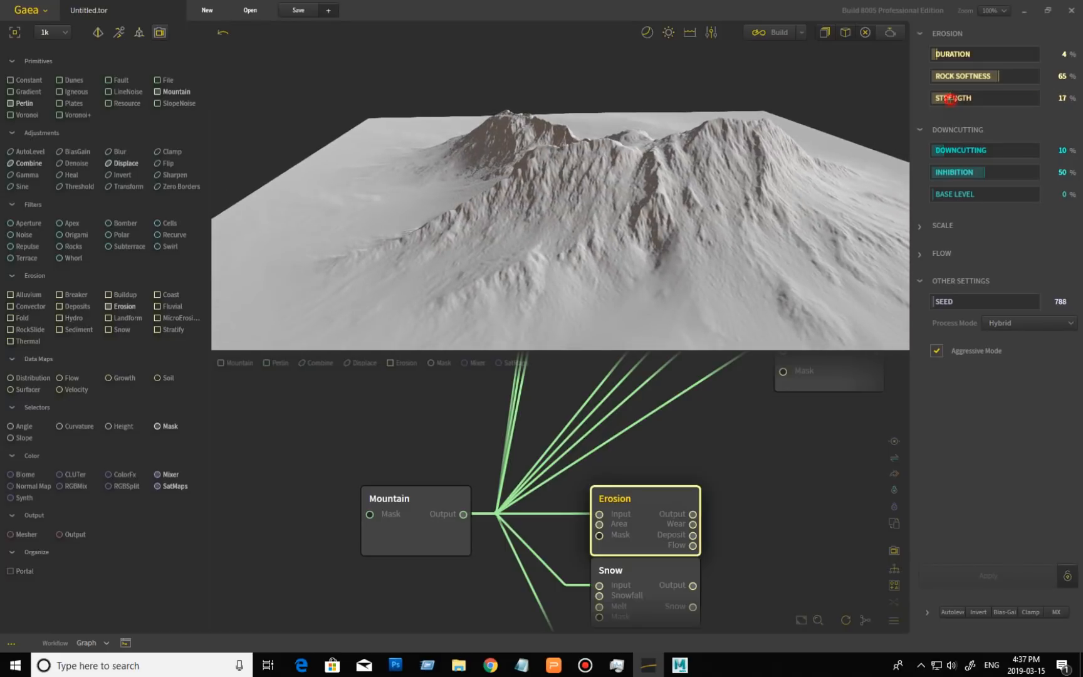
left_click(979, 574)
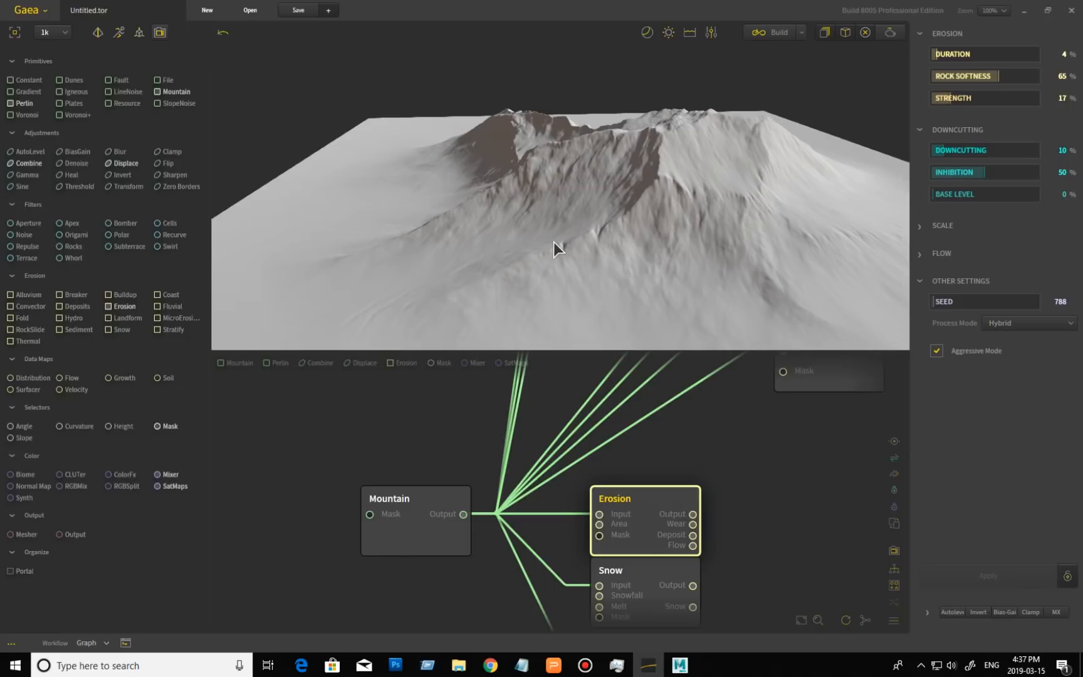
- Reset the Erosion node's strength to its default of 50% and apply it
right_click(980, 98)
left_click(854, 124)
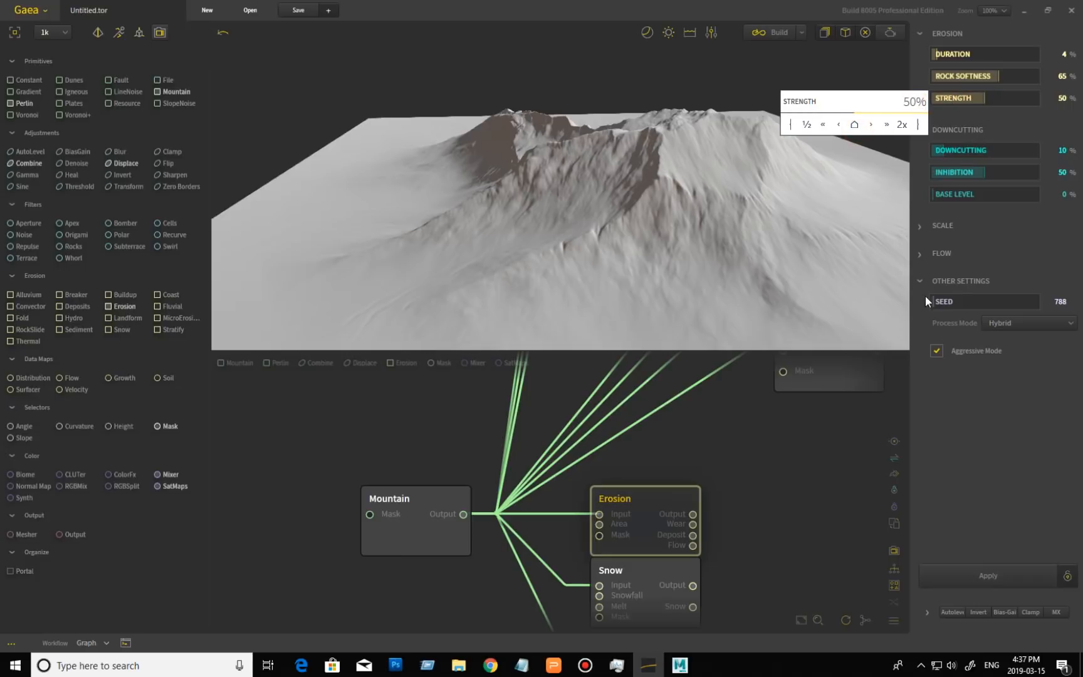
left_click(1006, 456)
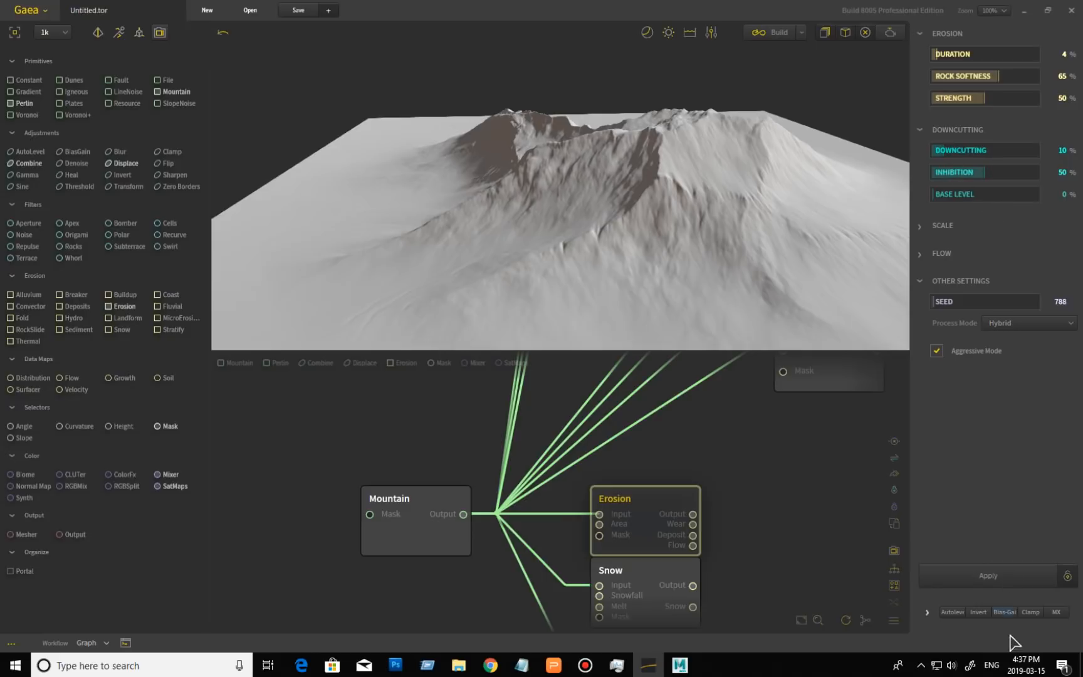
left_click(1009, 577)
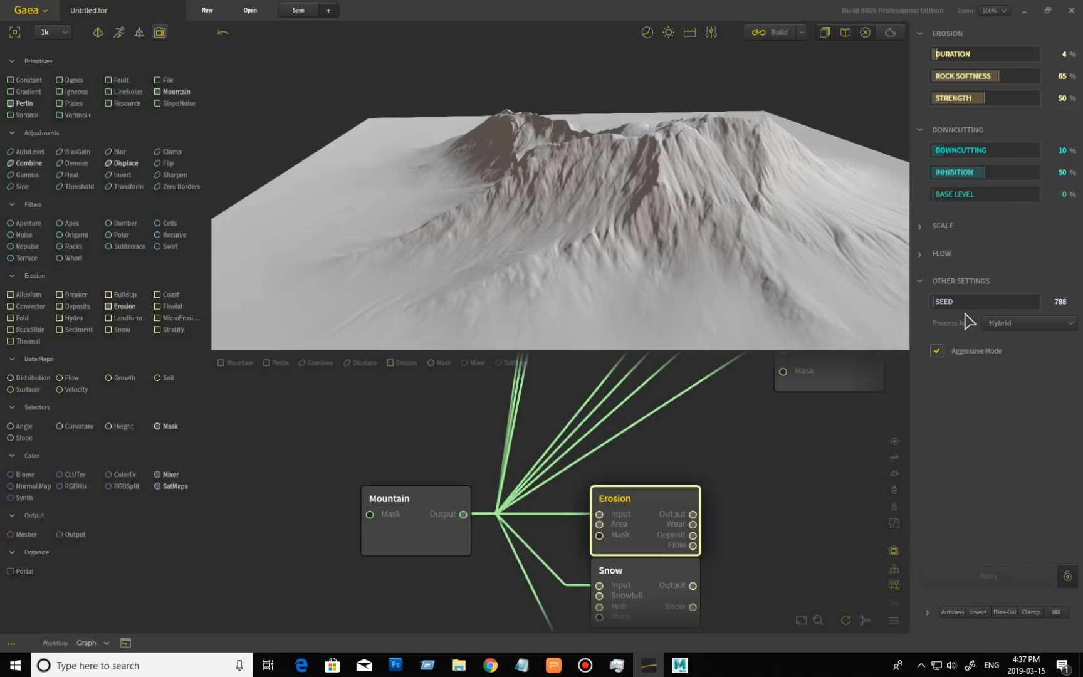
- Set the Erosion node's downcutting to 100%, apply it, and inspect the carved channels from several angles
left_click_drag(943, 149, 1044, 150)
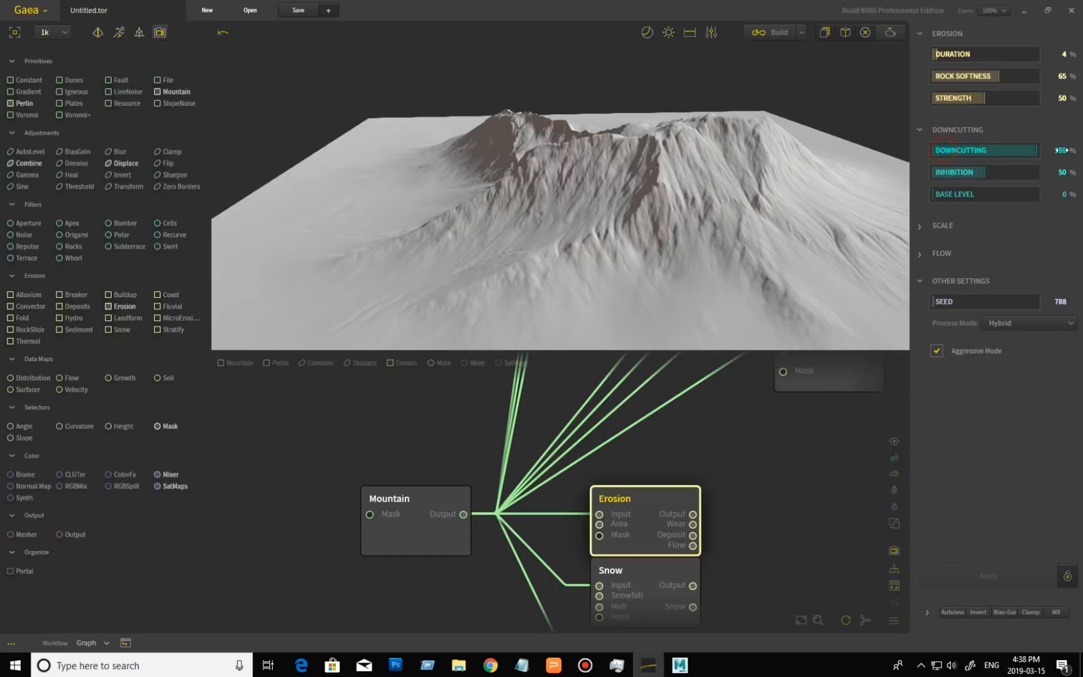
left_click(995, 575)
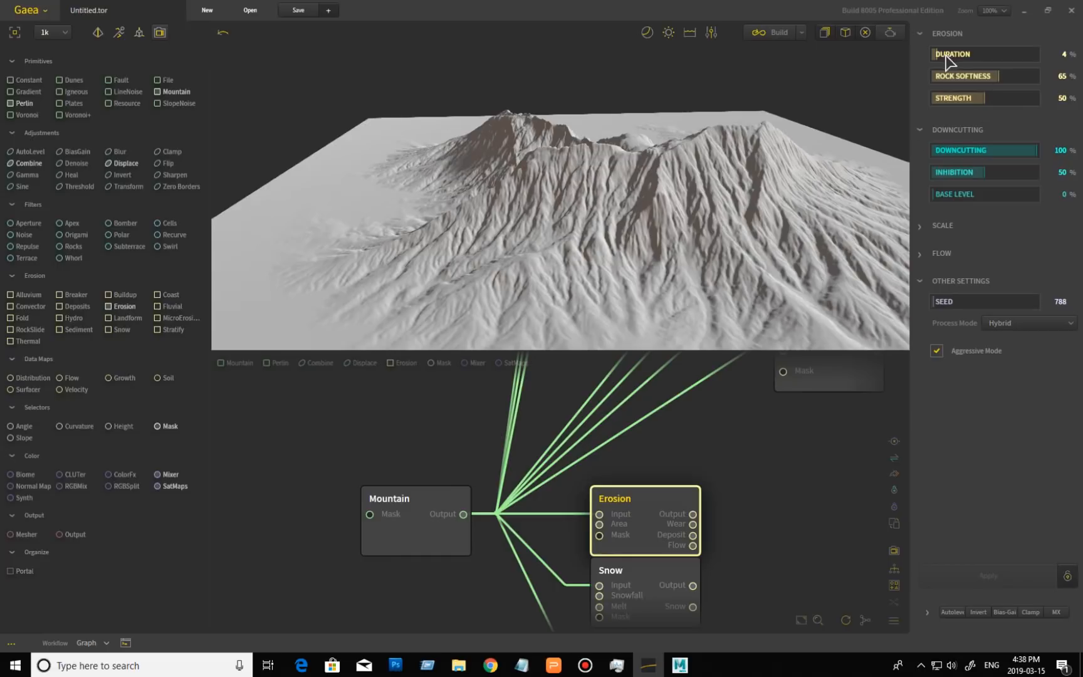
left_click_drag(572, 281, 545, 284)
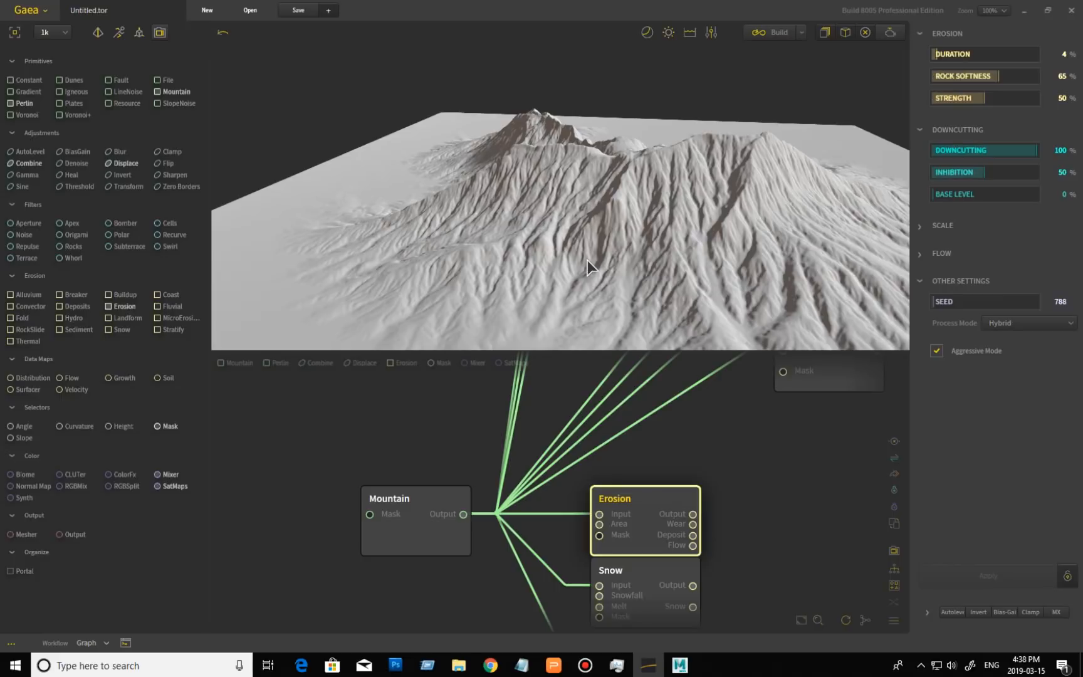
left_click_drag(553, 242, 562, 194)
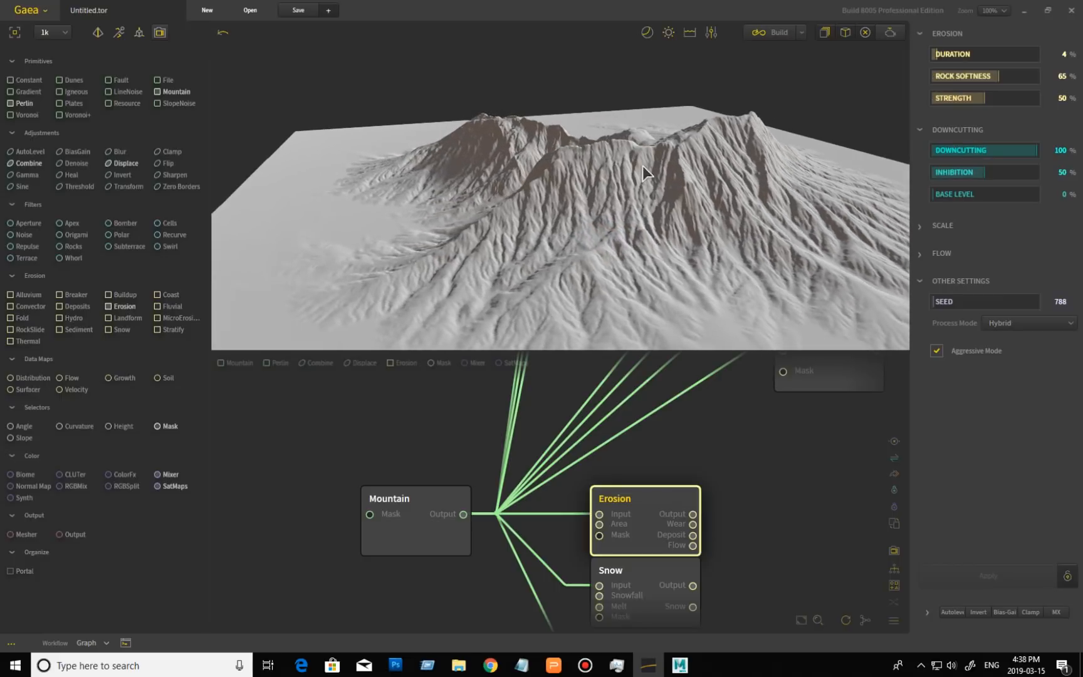
left_click_drag(688, 169, 653, 194)
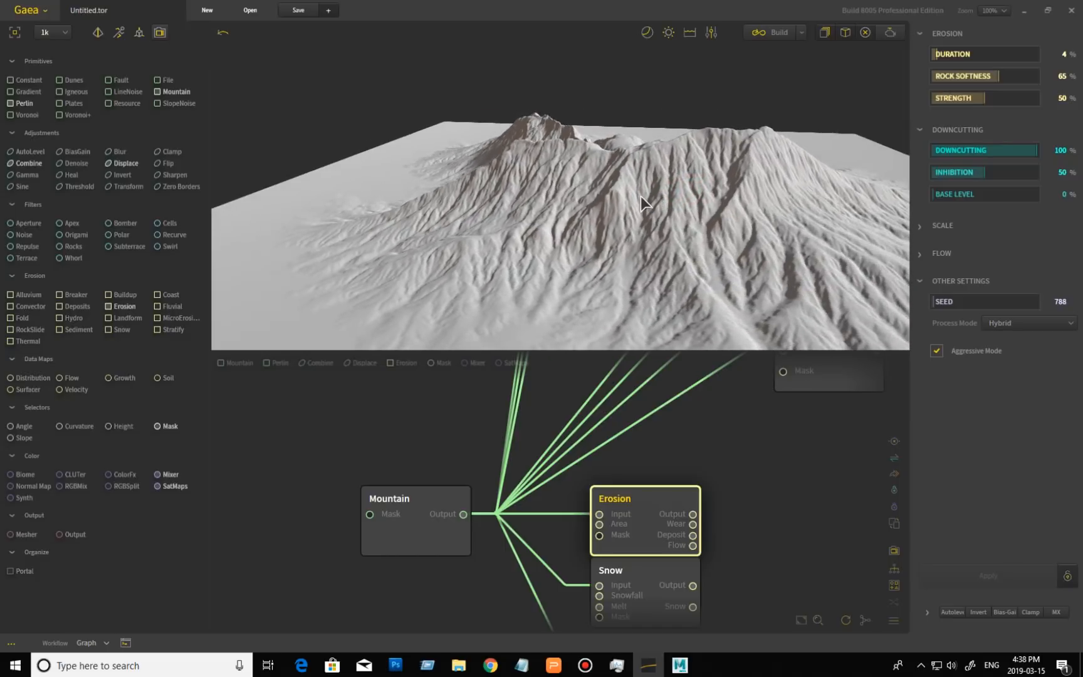
left_click_drag(645, 208, 670, 238)
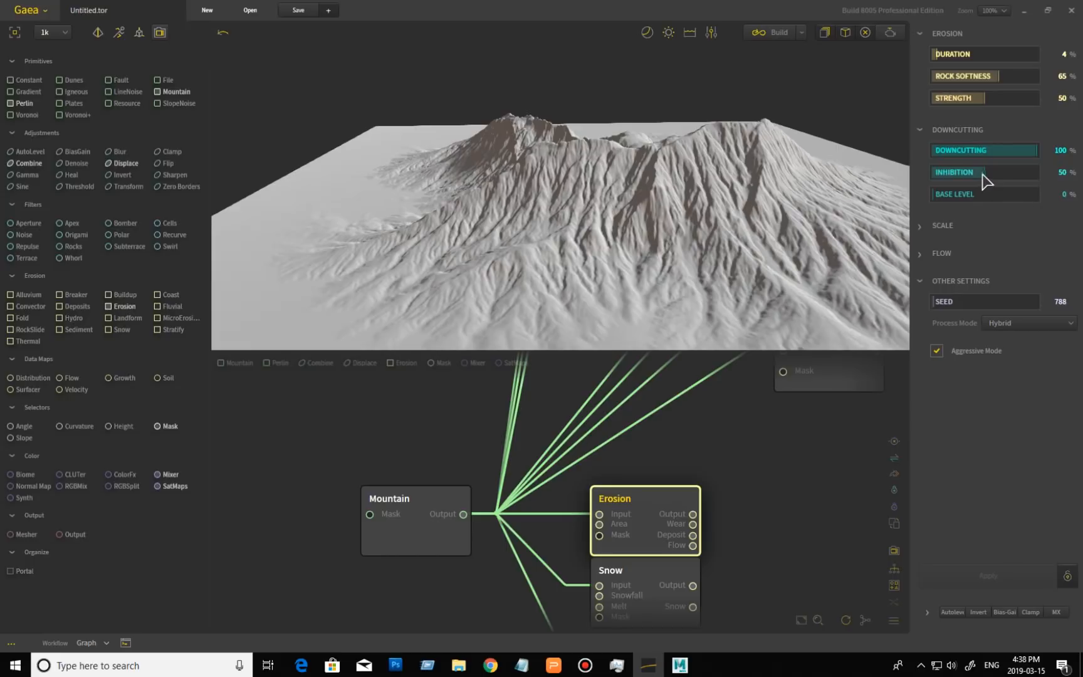
- Set the Erosion node's inhibition to 100%, apply it, and inspect the eroded slopes up close and from a distance
left_click_drag(984, 172, 1039, 173)
left_click(989, 573)
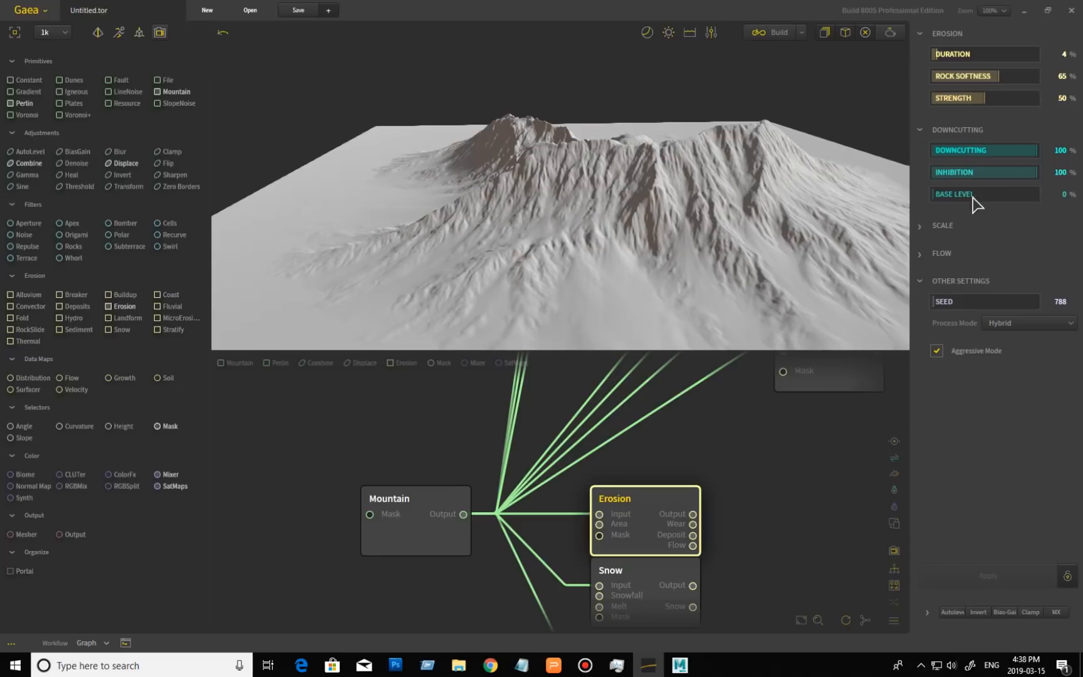
mouse_move(763, 276)
left_mouse_down()
mouse_move(695, 259)
mouse_move(695, 234)
mouse_move(677, 270)
mouse_move(652, 271)
left_mouse_up()
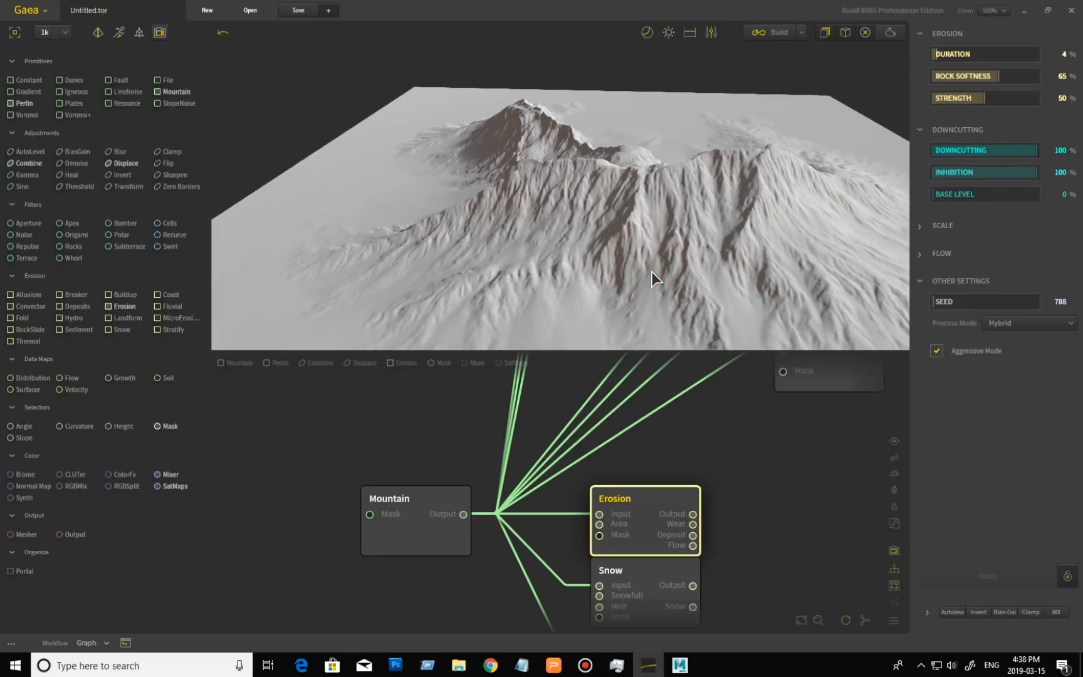
scroll(692, 247, "down", 5)
scroll(692, 247, "up", 3)
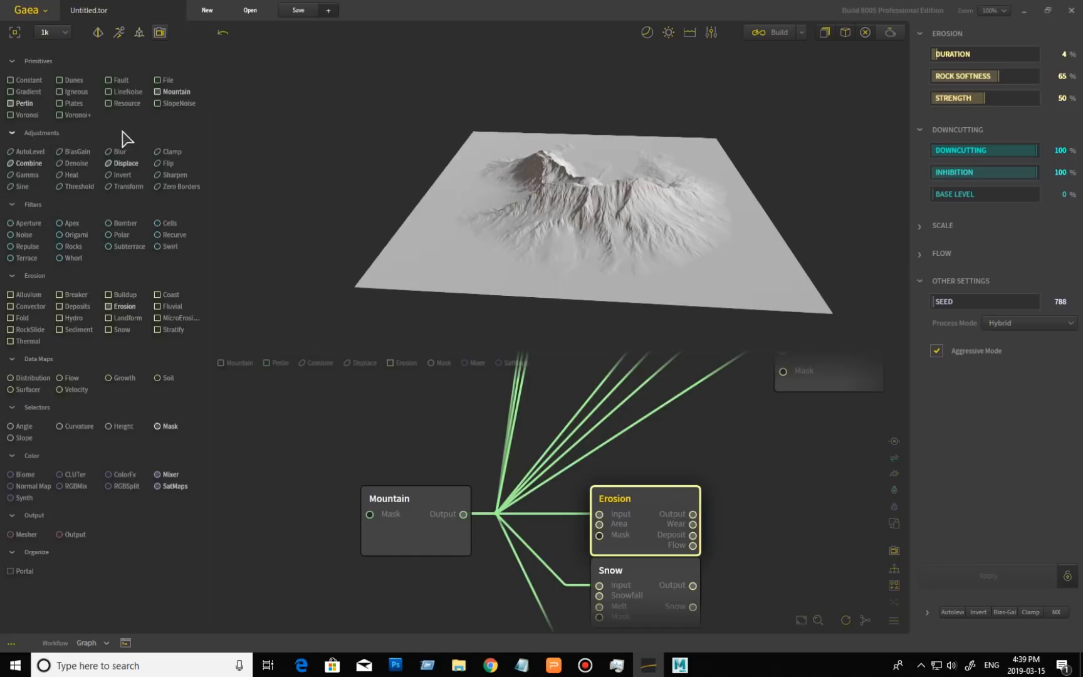
- Add a Voronoi node to the graph beside the Mountain's erosion nodes and set its scale to 61%
left_click_drag(32, 121, 758, 442)
left_click_drag(749, 493, 644, 532)
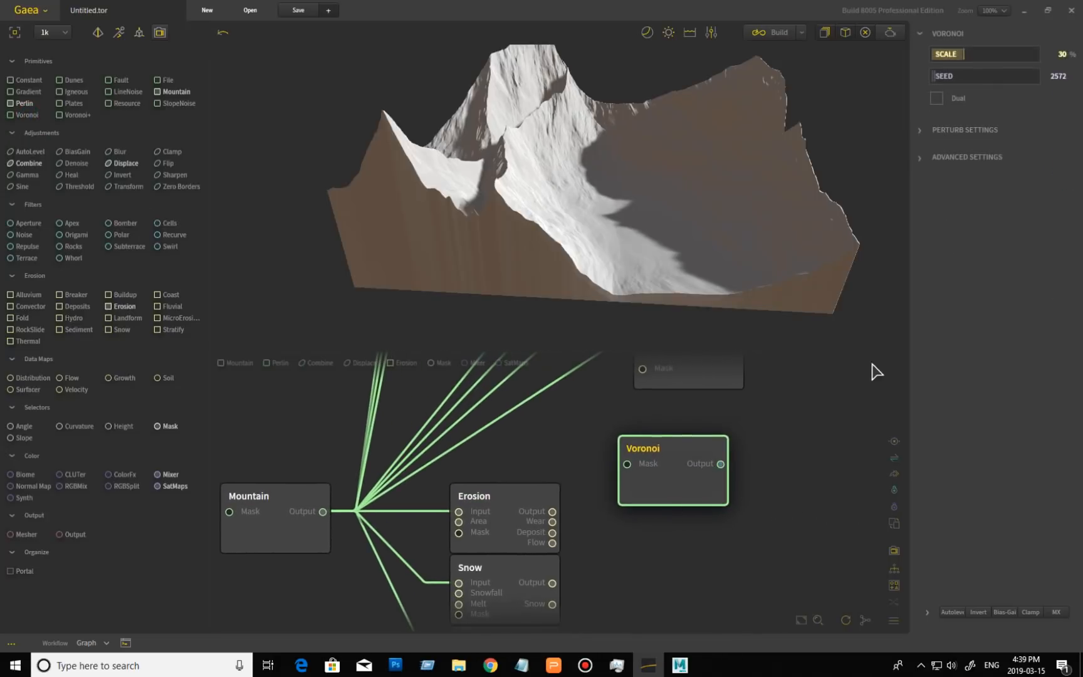
left_click(980, 56)
left_click(997, 55)
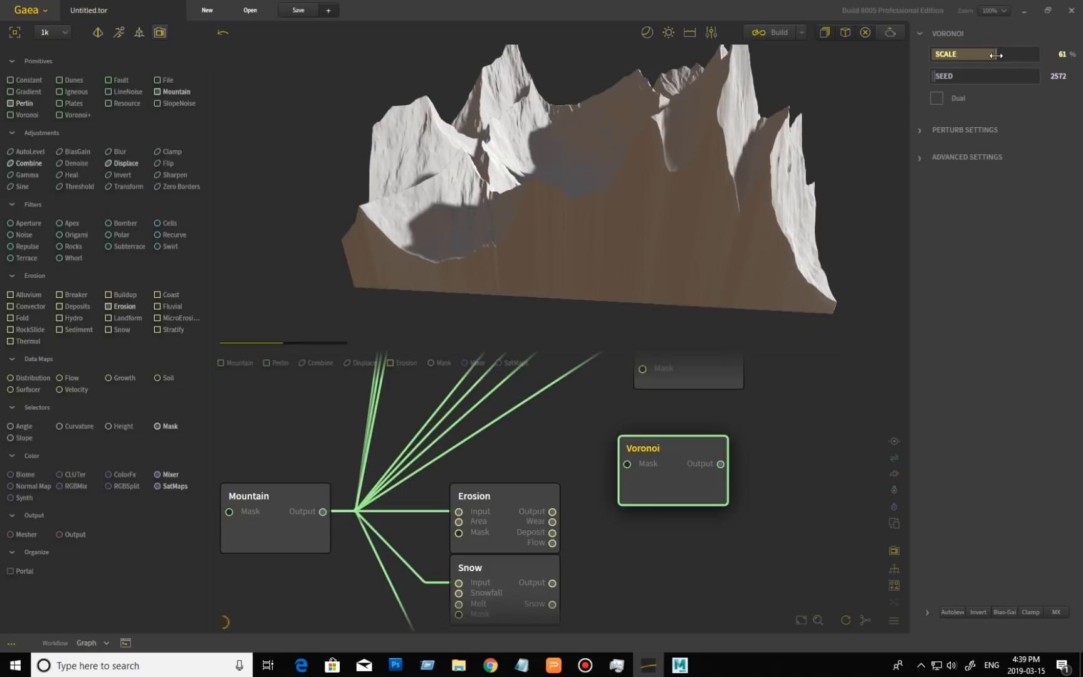
left_click_drag(721, 263, 747, 227)
- Lower the Voronoi node's influence to 68% and look over the flattened terrain
left_click(927, 614)
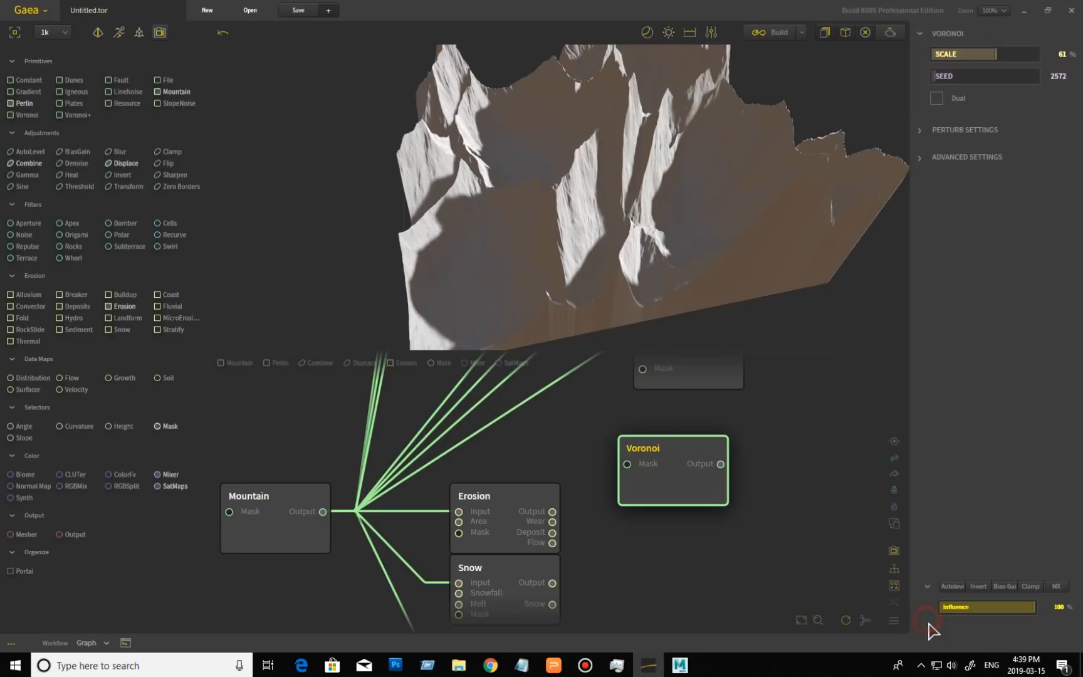
left_click(1011, 608)
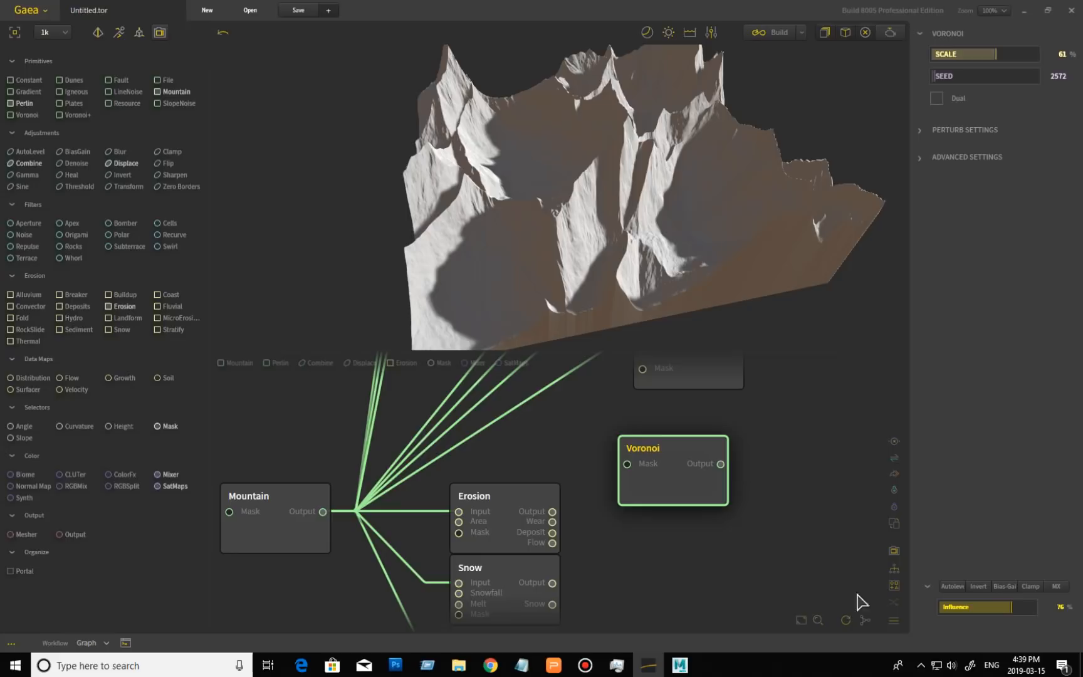
left_click(1005, 607)
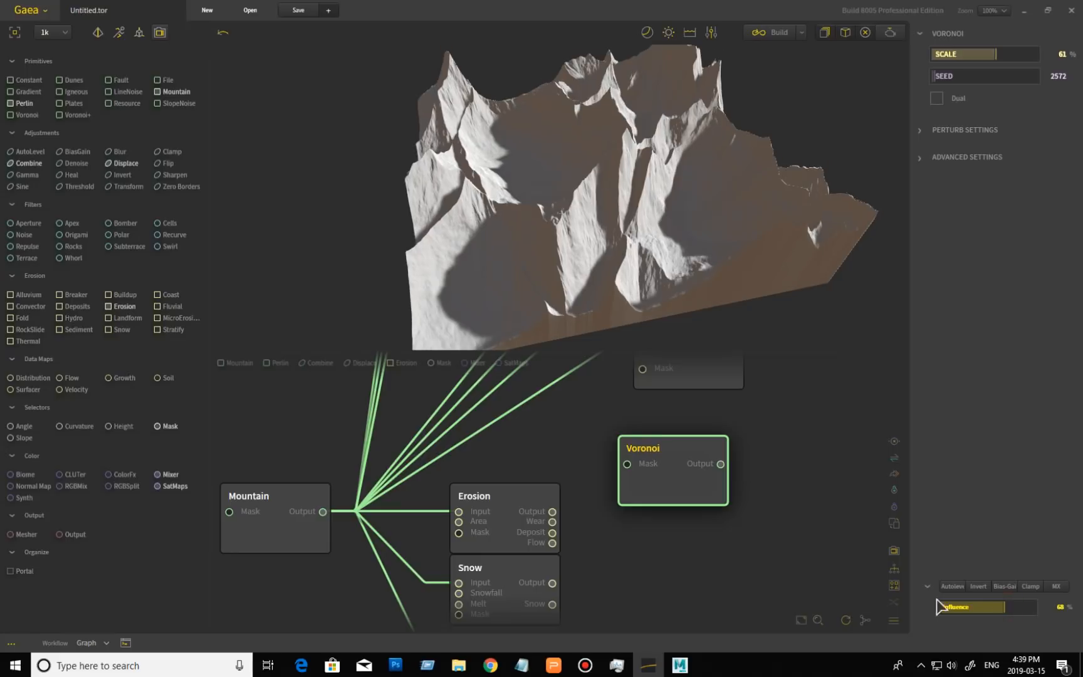
left_click_drag(702, 268, 727, 290)
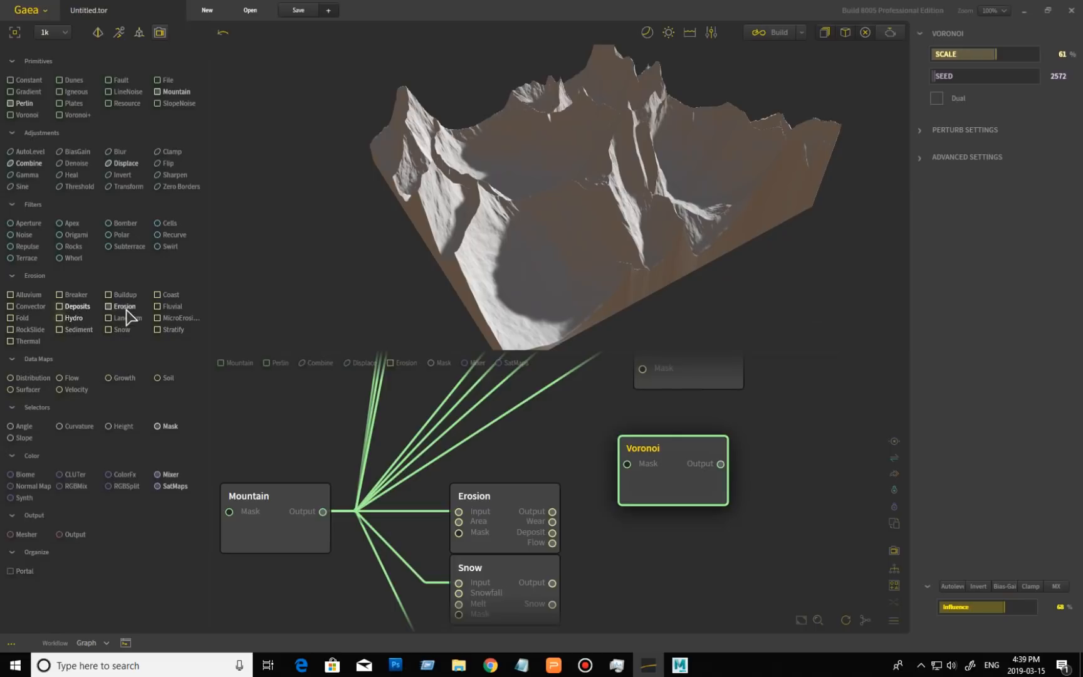
- Add an Erosion node fed by the Voronoi output, apply a duration of 55%, and inspect the eroded valleys
left_click_drag(112, 307, 676, 476)
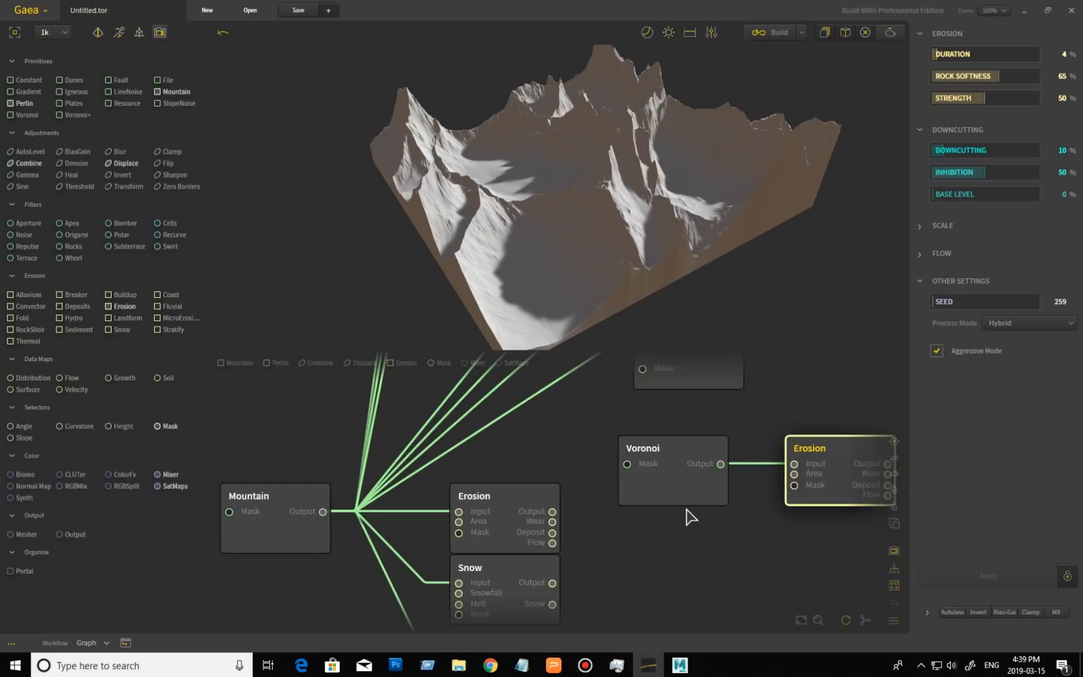
left_click(989, 53)
left_click(1015, 577)
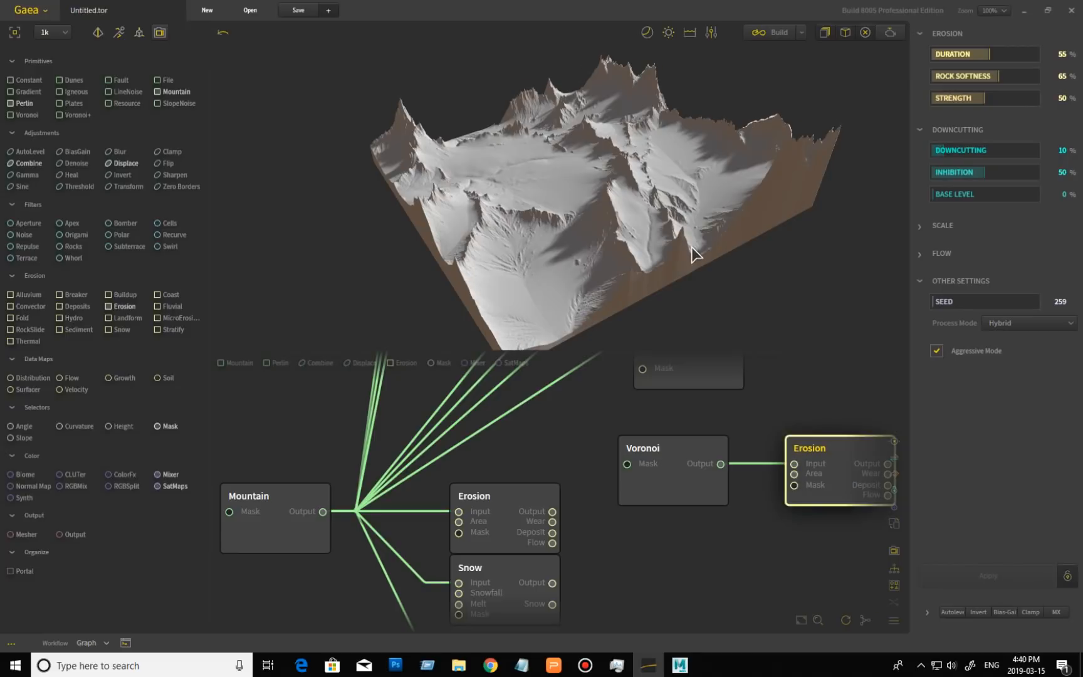
mouse_move(683, 248)
left_mouse_down()
mouse_move(681, 200)
mouse_move(668, 208)
mouse_move(659, 253)
mouse_move(677, 272)
mouse_move(679, 263)
left_mouse_up()
scroll(668, 209, "up", 3)
scroll(668, 209, "up", 3)
scroll(680, 263, "down", 3)
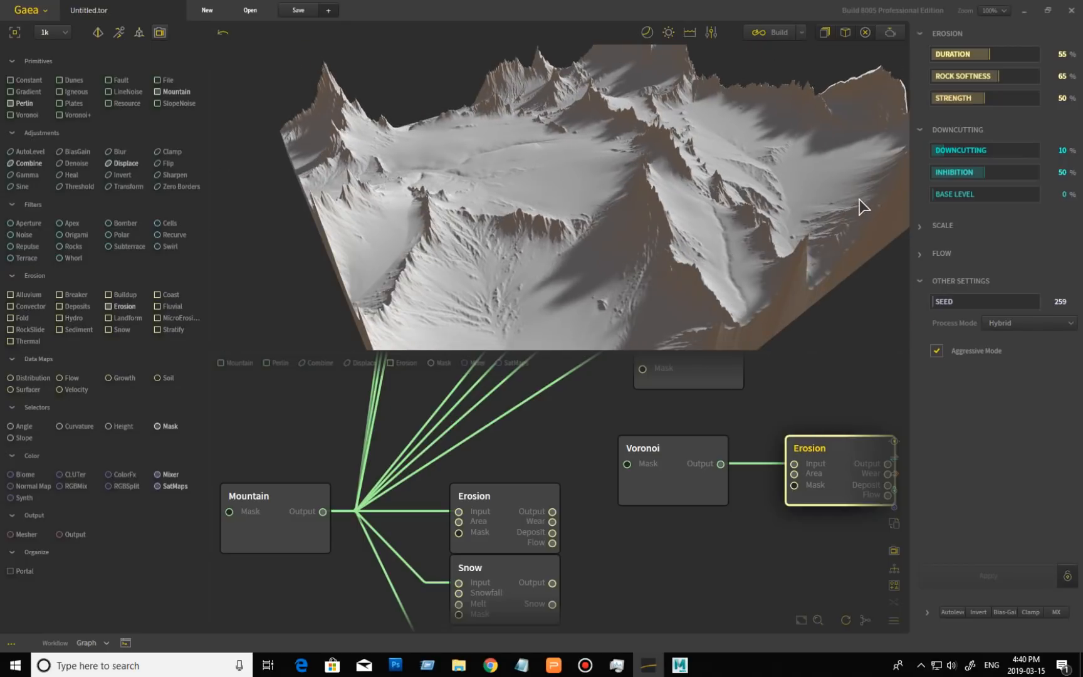
- Try the Voronoi-fed Erosion node's base level at 100% and return it to 0%, applying each value
left_click_drag(931, 194, 1075, 202)
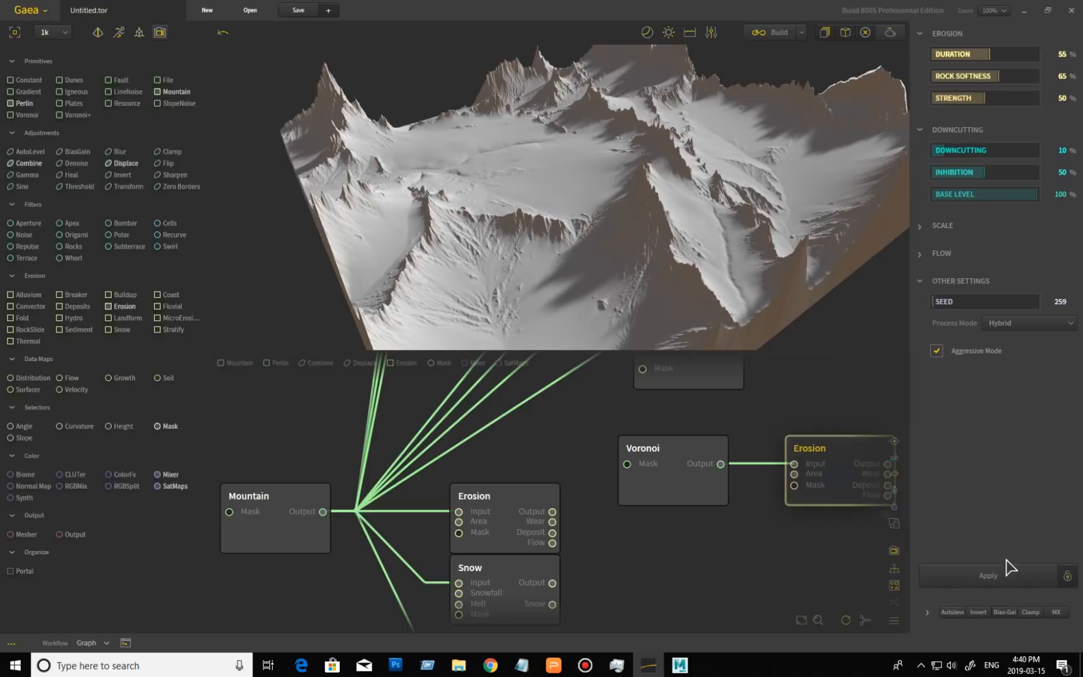
left_click(988, 576)
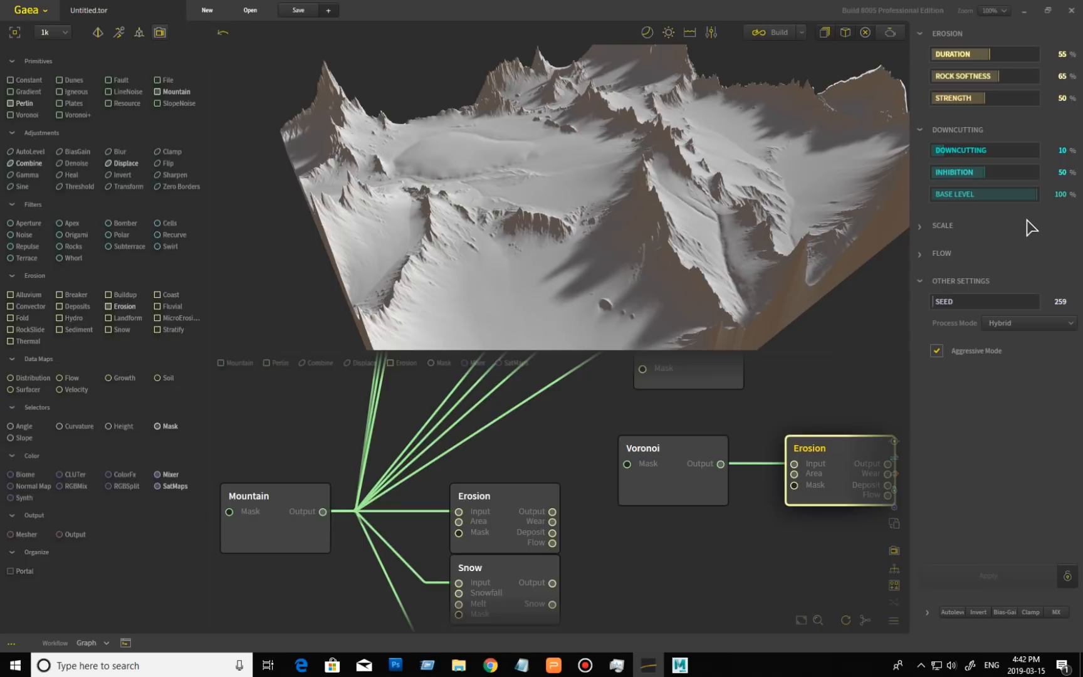
left_click_drag(1037, 194, 839, 220)
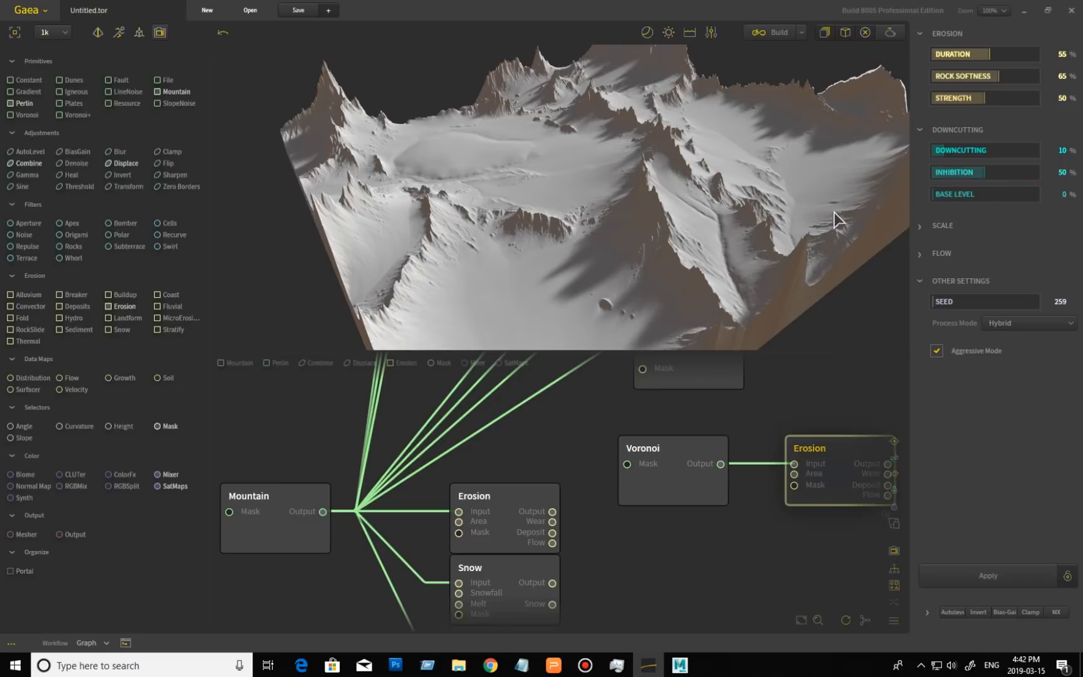
left_click(985, 576)
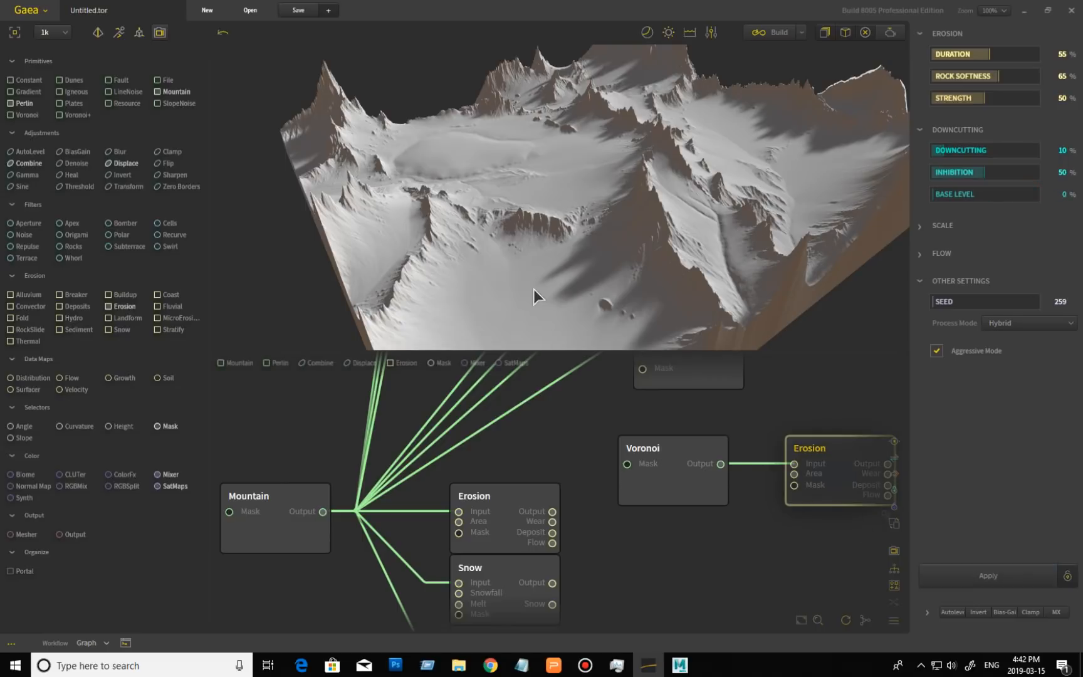
left_click(973, 583)
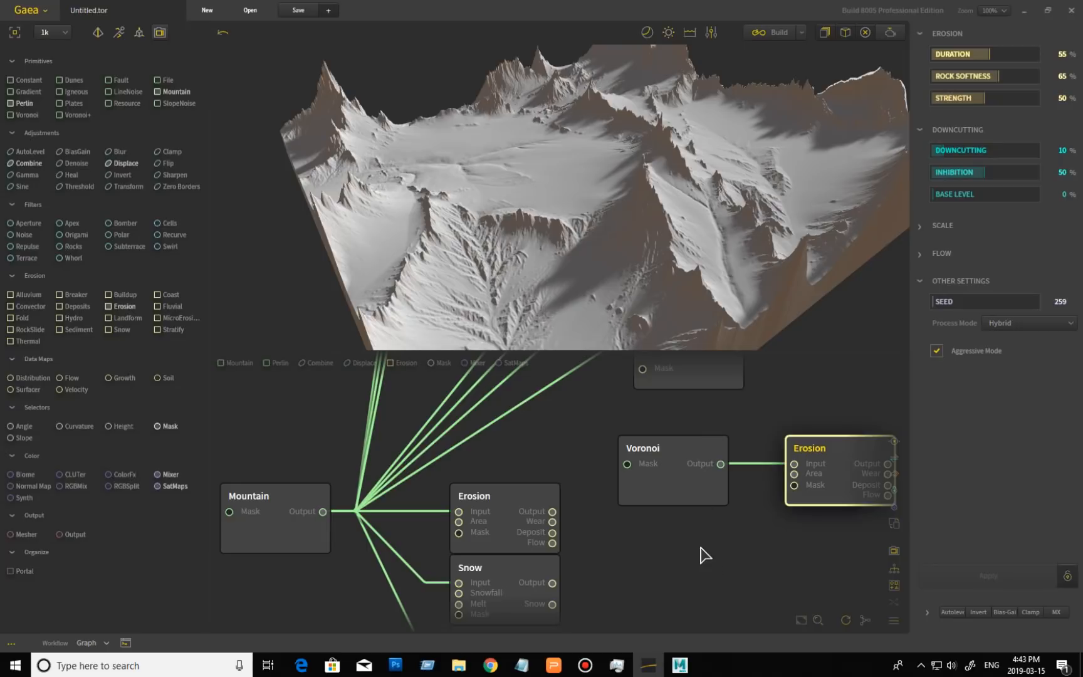
- Select the Erosion node connected to the Mountain and examine its terrain up close
middle_click_drag(617, 561, 669, 528)
left_click(559, 460)
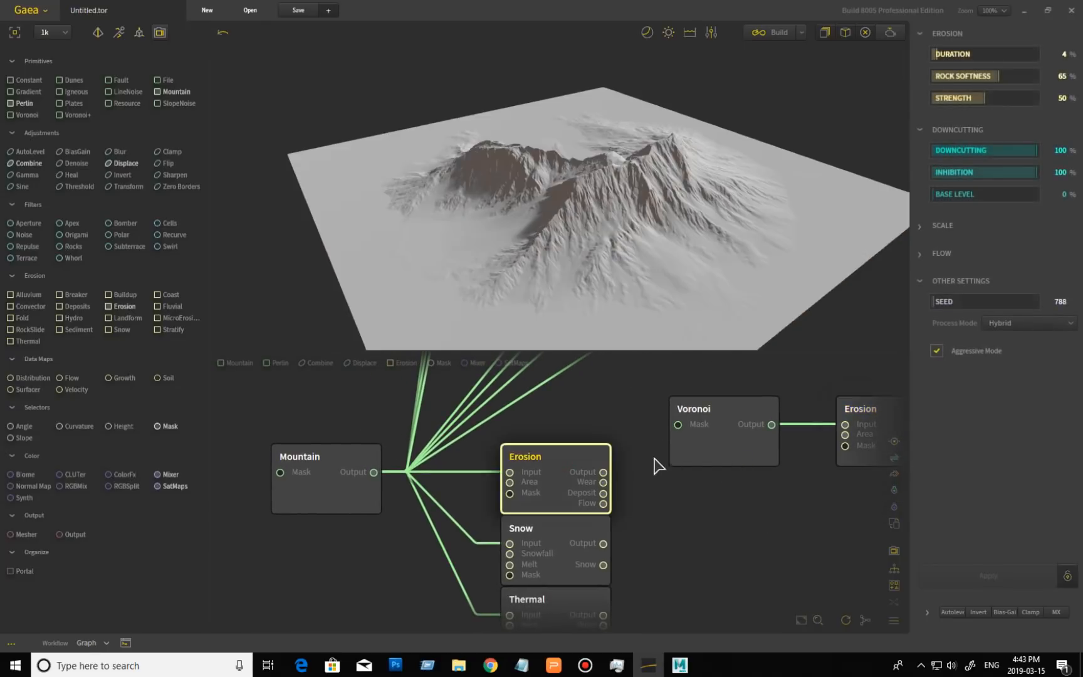
left_click_drag(641, 254, 594, 286)
scroll(727, 274, "up", 5)
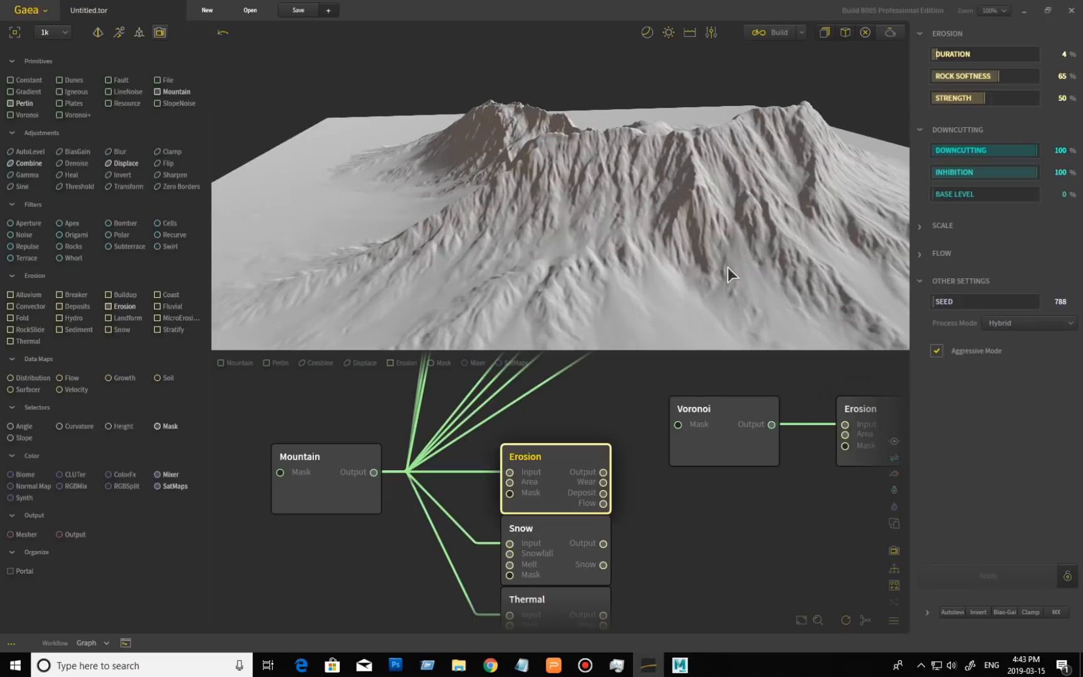
- Show the Erosion node's scale settings and turn Real Scale off and back on to view its extra options
left_click(920, 228)
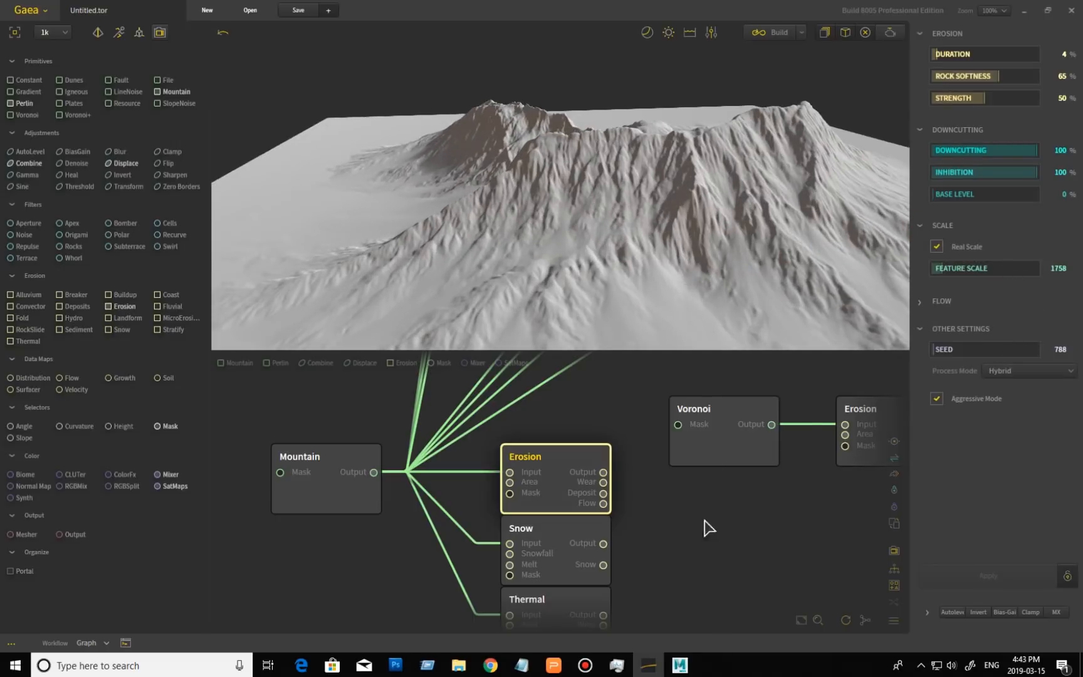
left_click(938, 247)
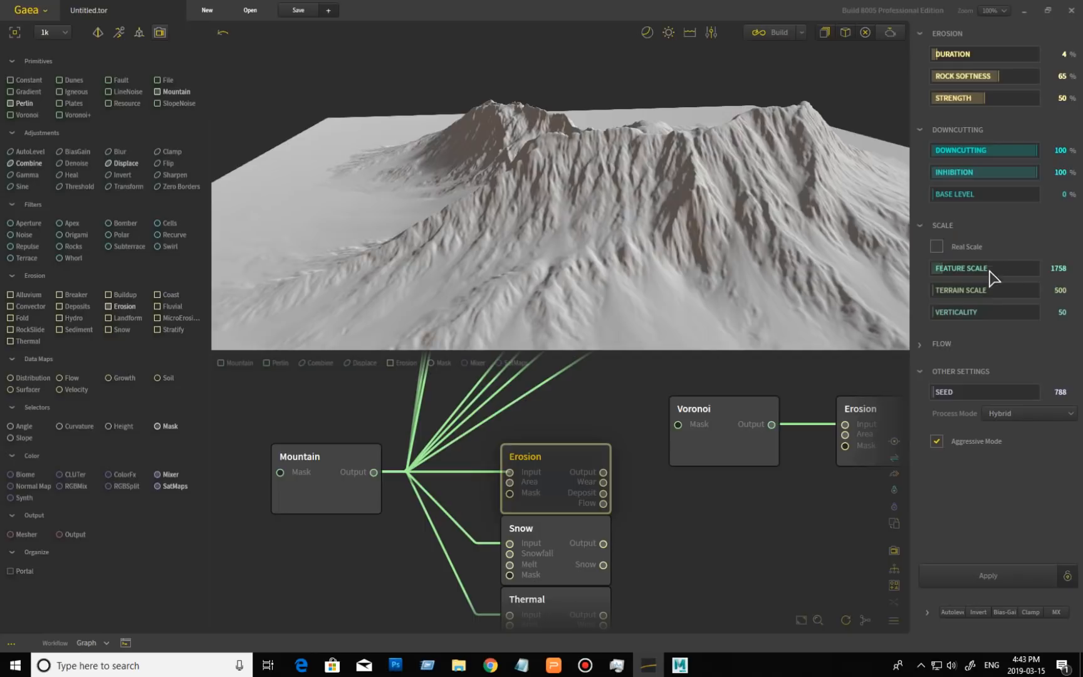
left_click(939, 248)
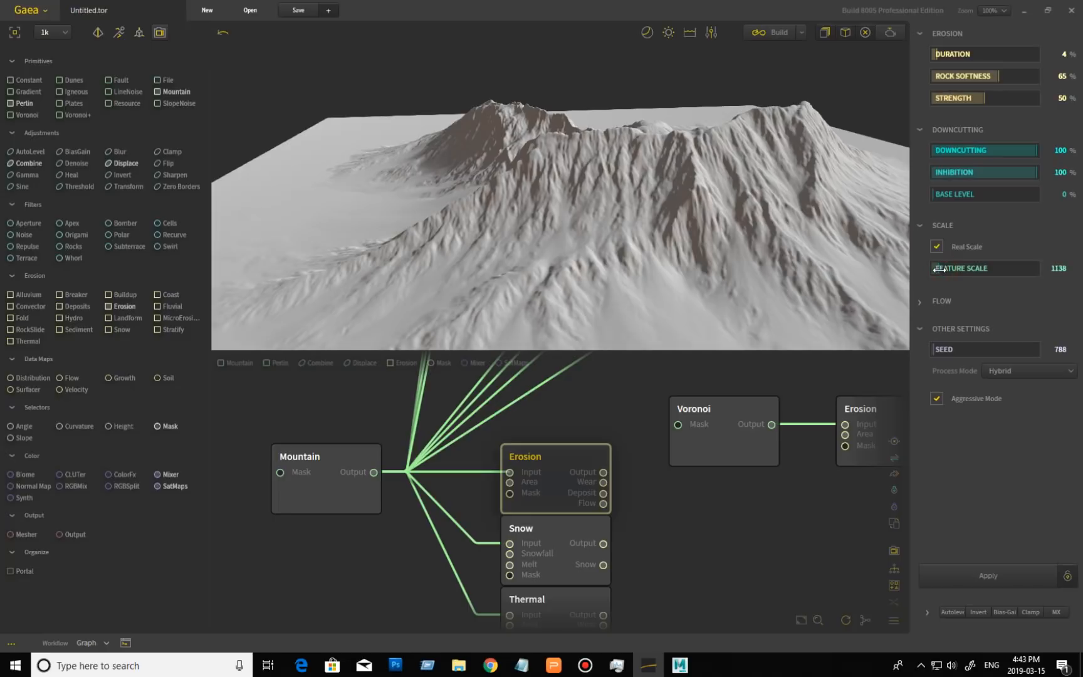
- Try the Erosion node's feature scale at 518, 50 and 3026, applying each value to compare the terrain
left_click(1009, 577)
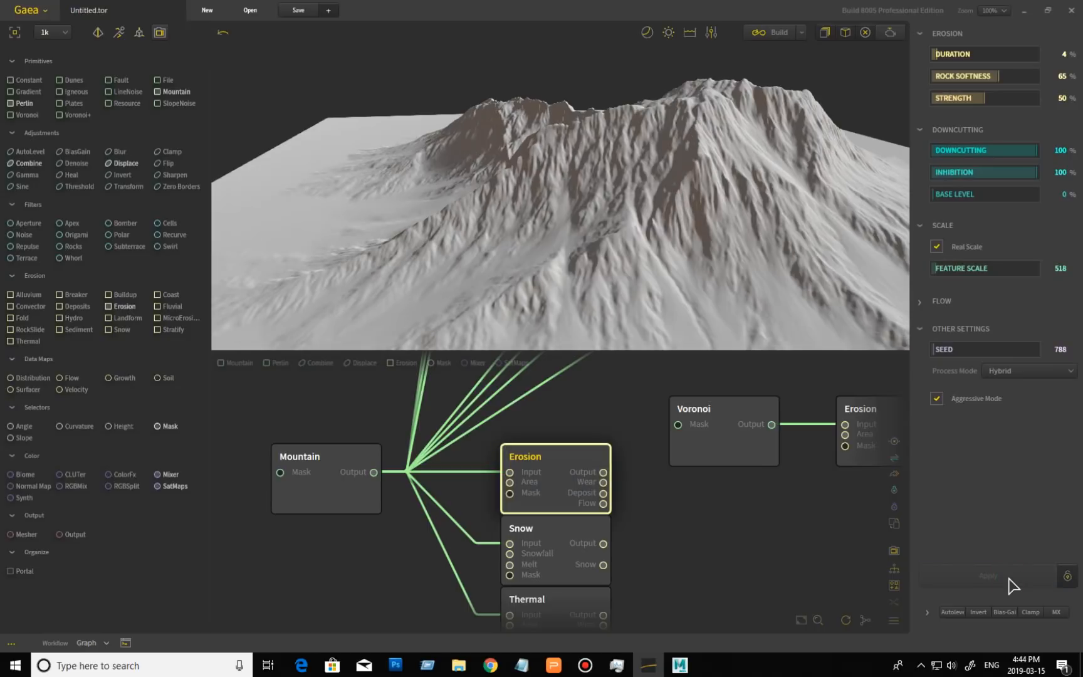
left_click(926, 272)
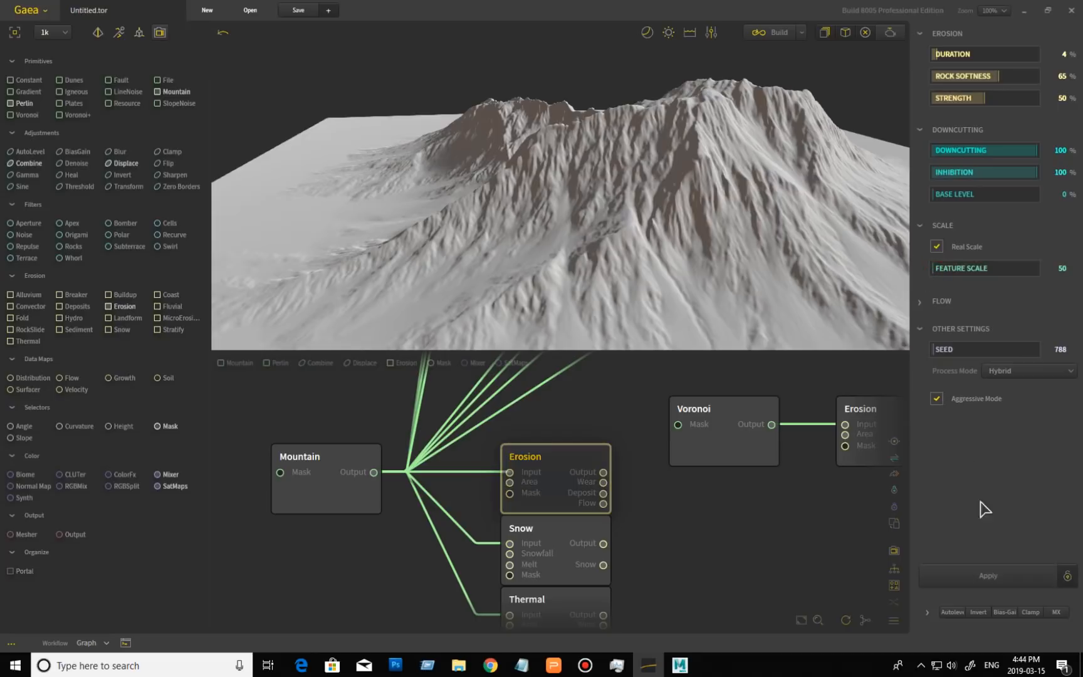
left_click(996, 576)
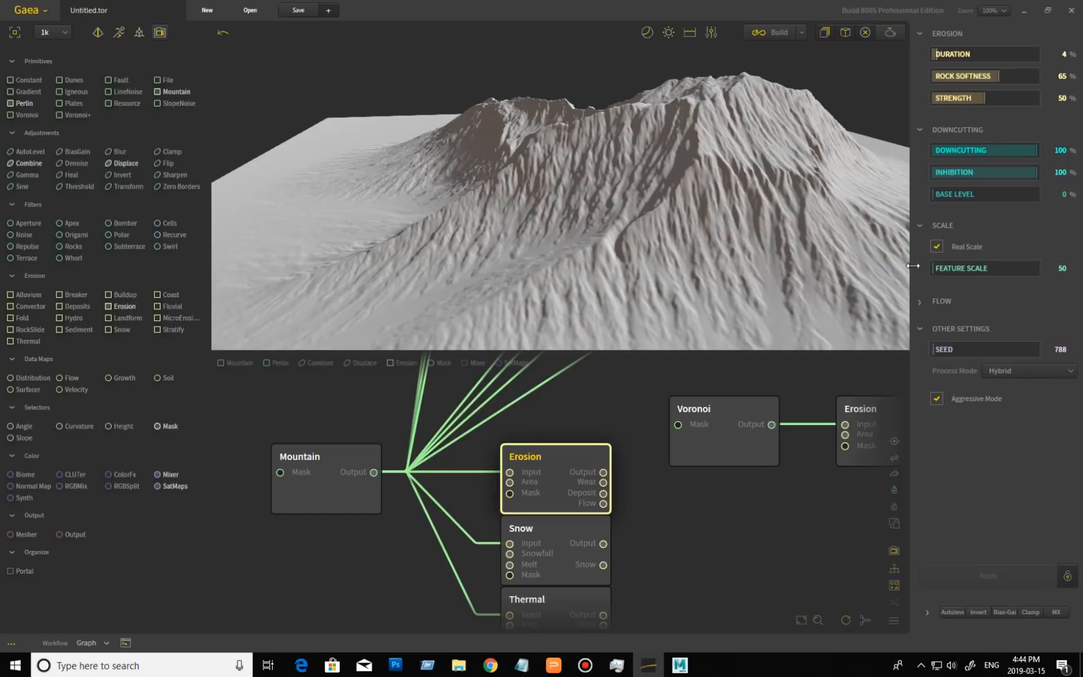
left_click_drag(932, 271, 947, 270)
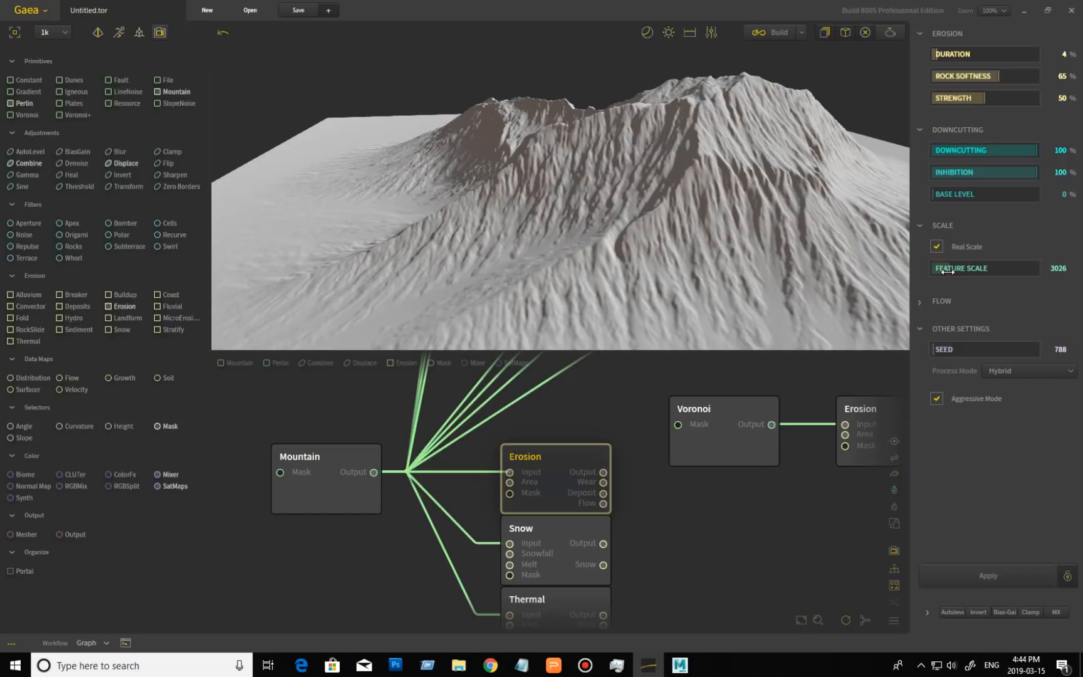
left_click(990, 575)
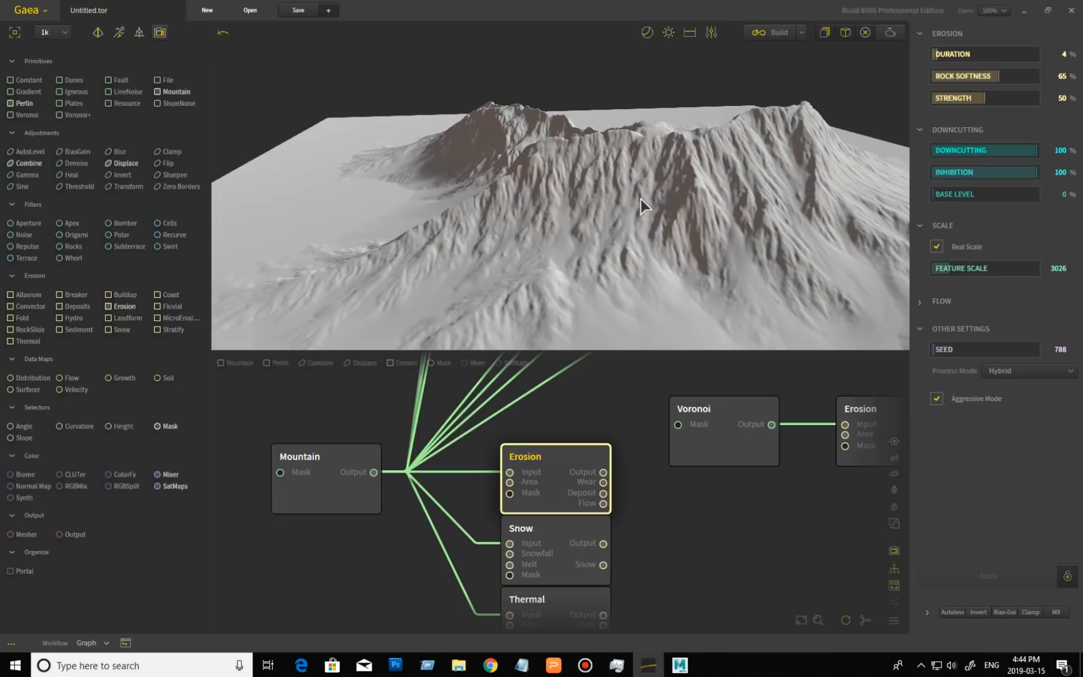
- Set the Erosion node's feature scale to exactly 2000 and apply it
right_click(960, 268)
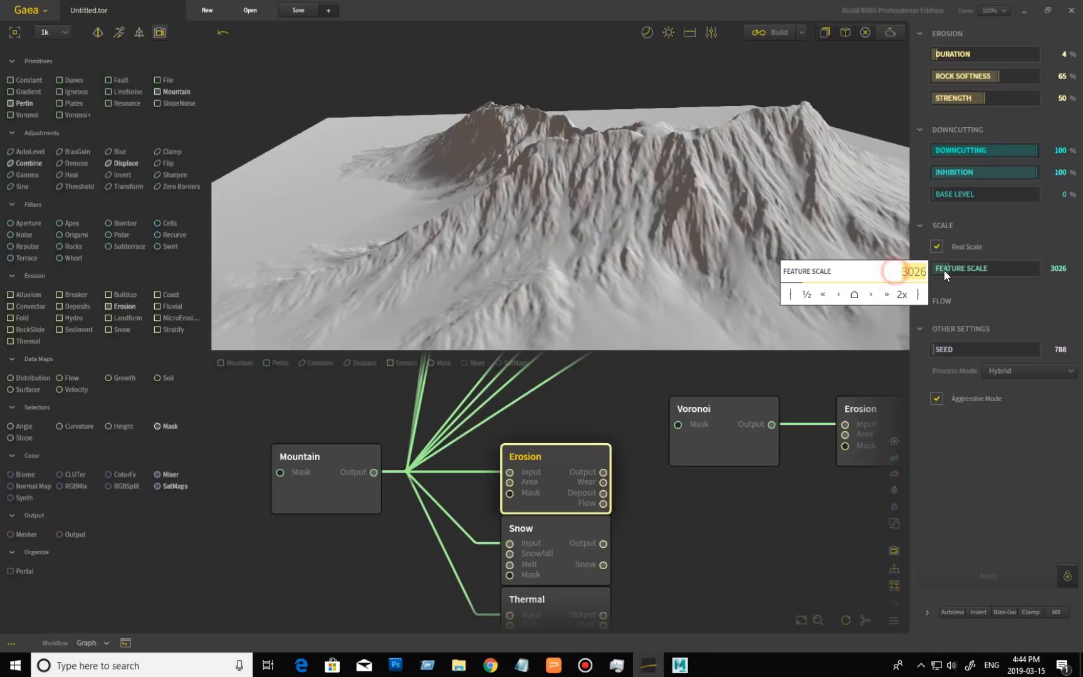
type("2000")
key("Return")
left_click(988, 575)
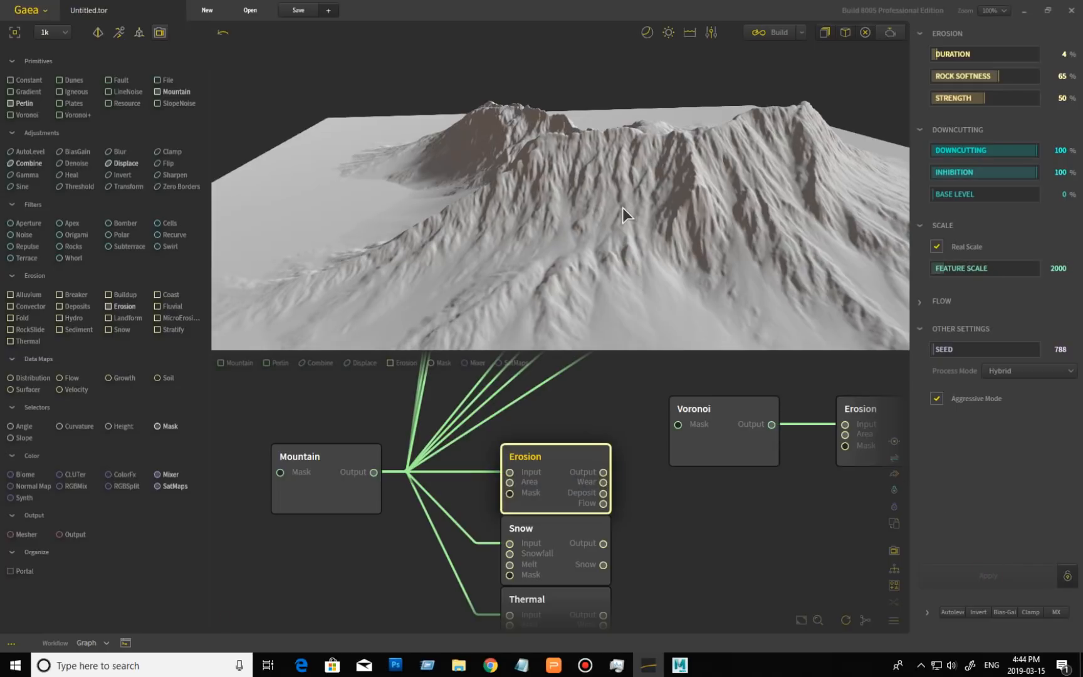
- Turn off Real Scale and compare the Erosion node's terrain scale at 20000 and 500, applying each value
left_click(936, 246)
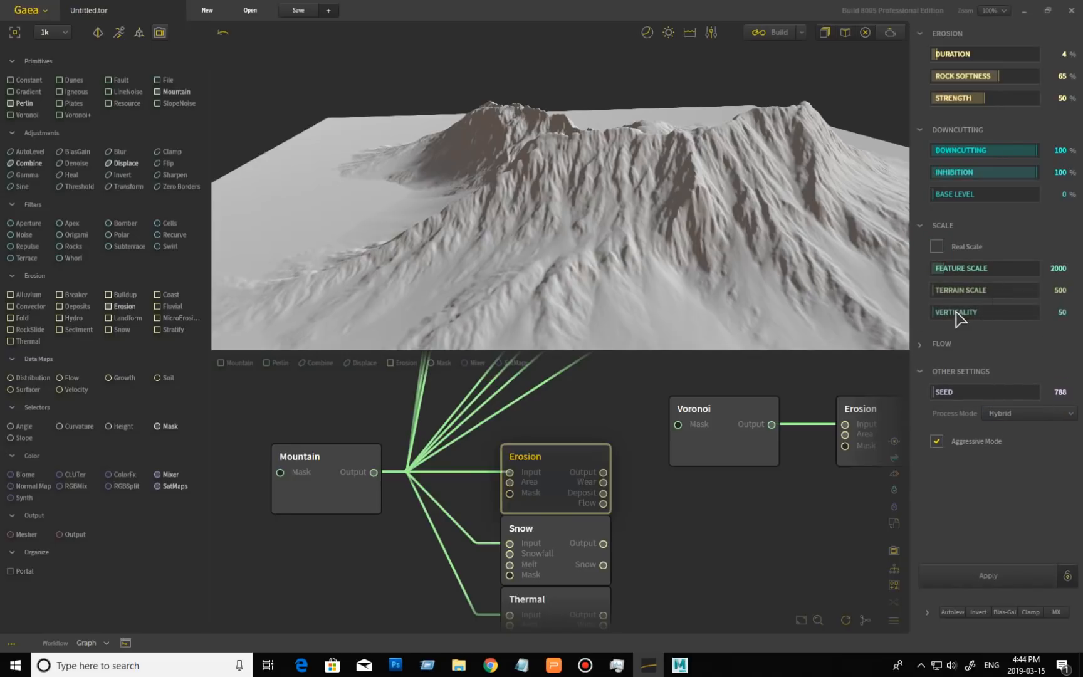
left_click_drag(932, 290, 1080, 316)
left_click(1015, 570)
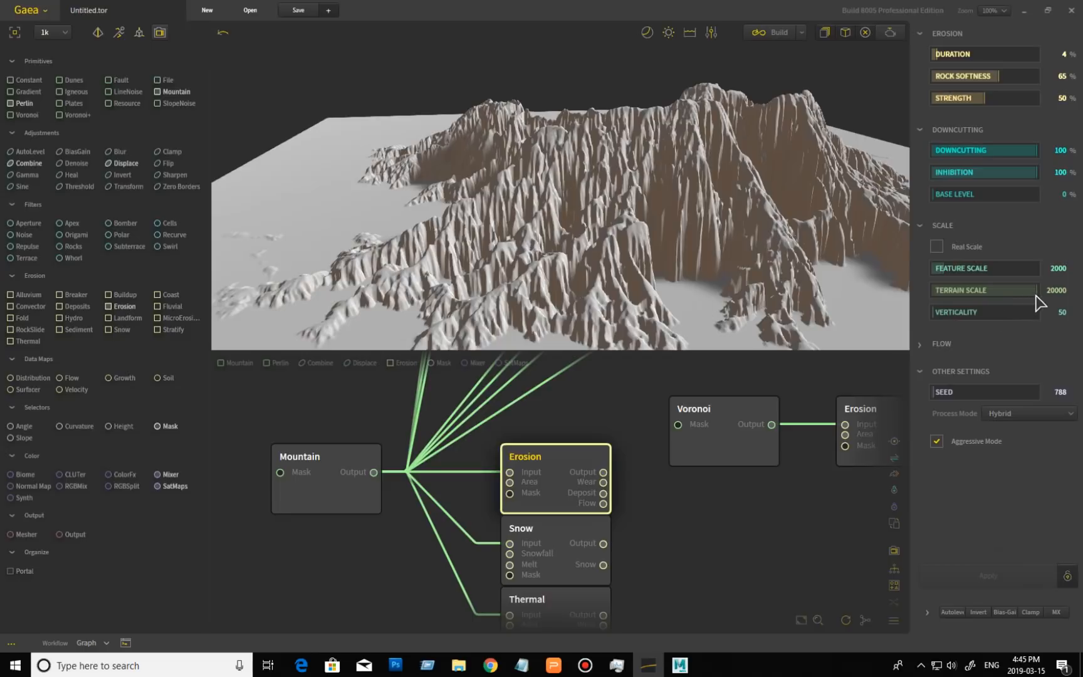
left_click_drag(1037, 292, 880, 299)
left_click(988, 571)
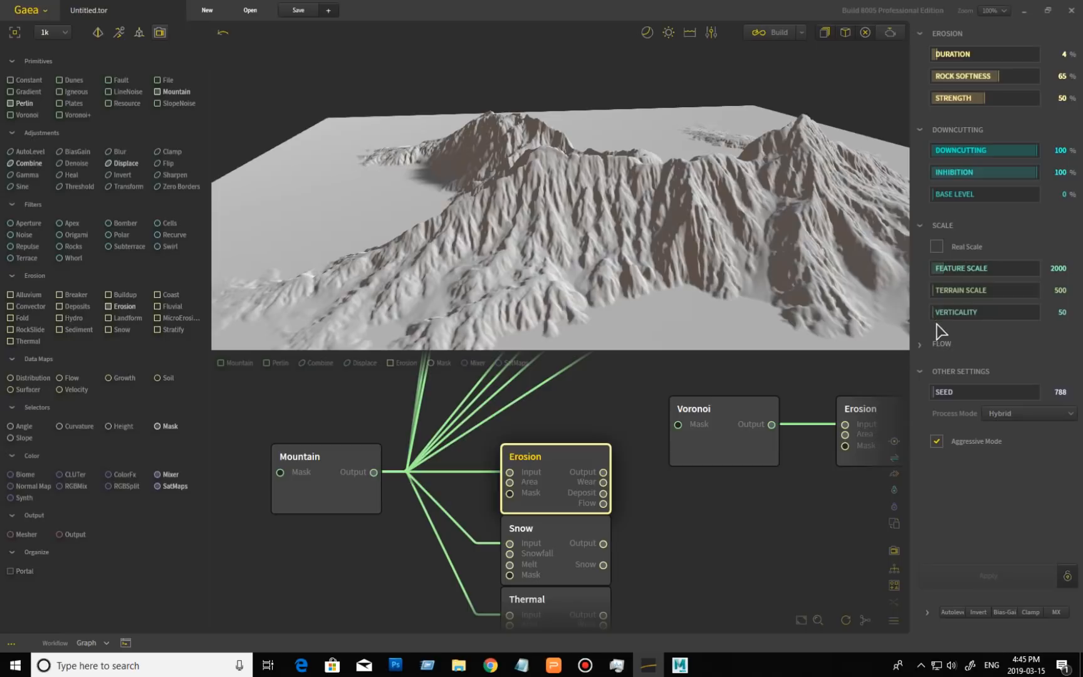
- Set the Erosion node's verticality to 20000, apply it, and turn Real Scale back on
left_click_drag(934, 313, 1037, 313)
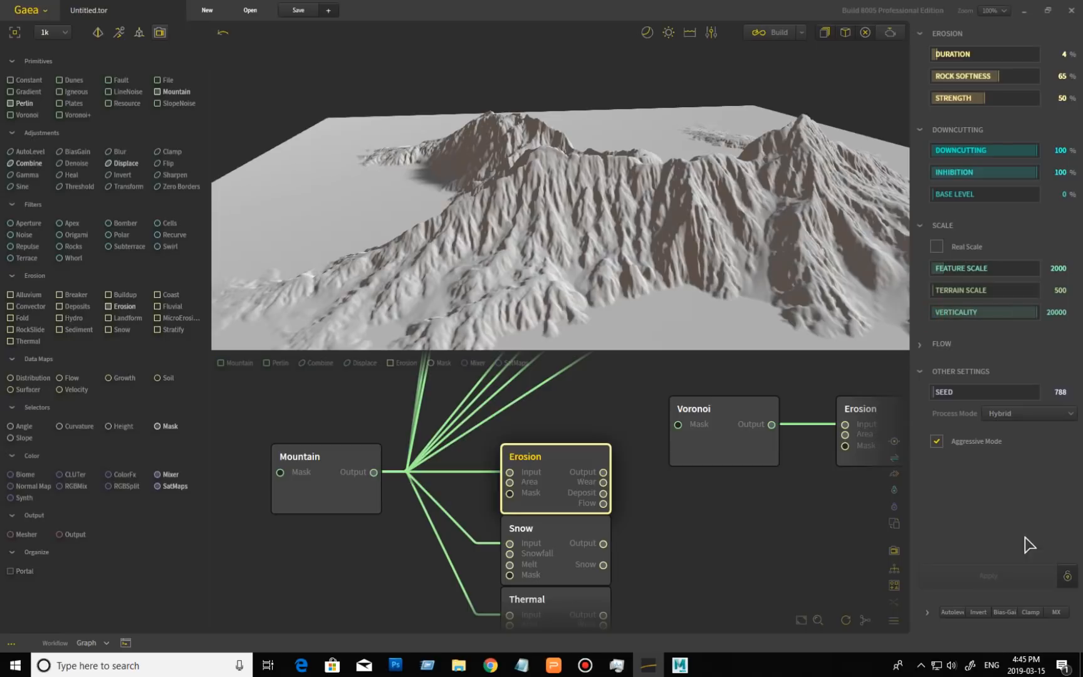
left_click(1010, 574)
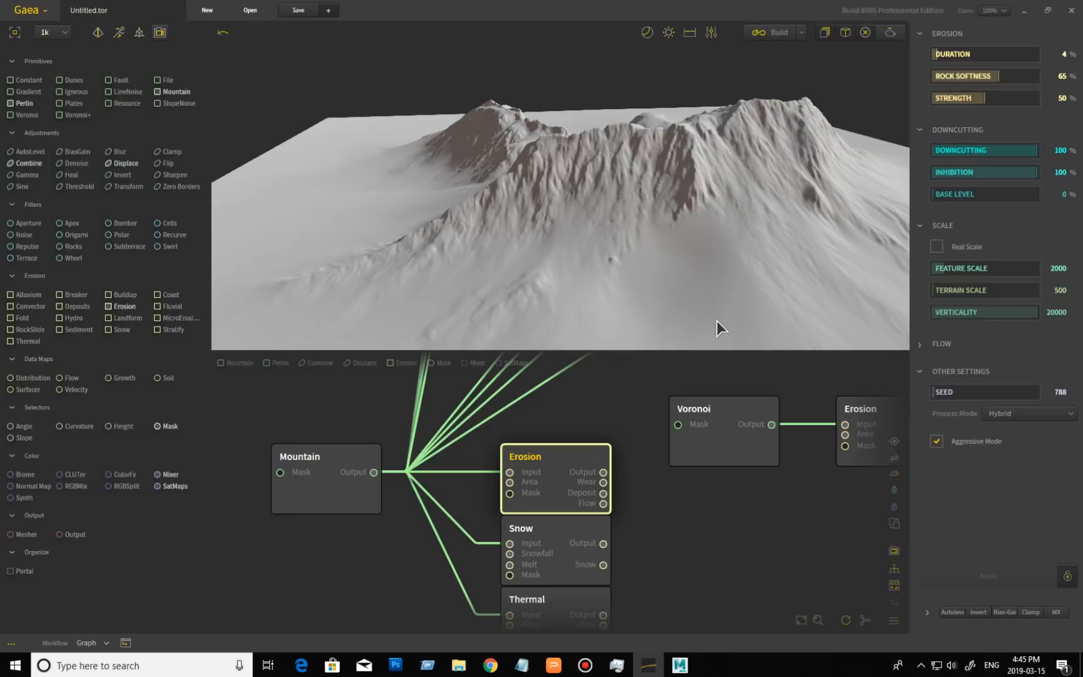
left_click(936, 245)
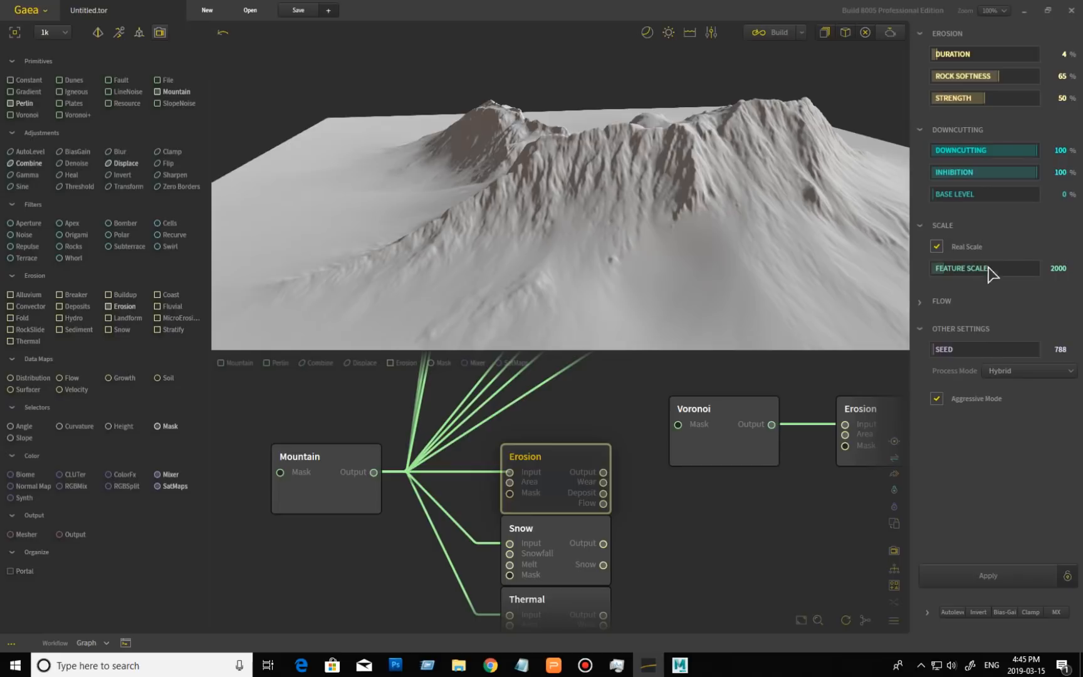
- Reset the Erosion node's verticality to 2000, terrain scale to 10000 and feature scale to 2000, apply, and reapply with Real Scale on
left_click(936, 247)
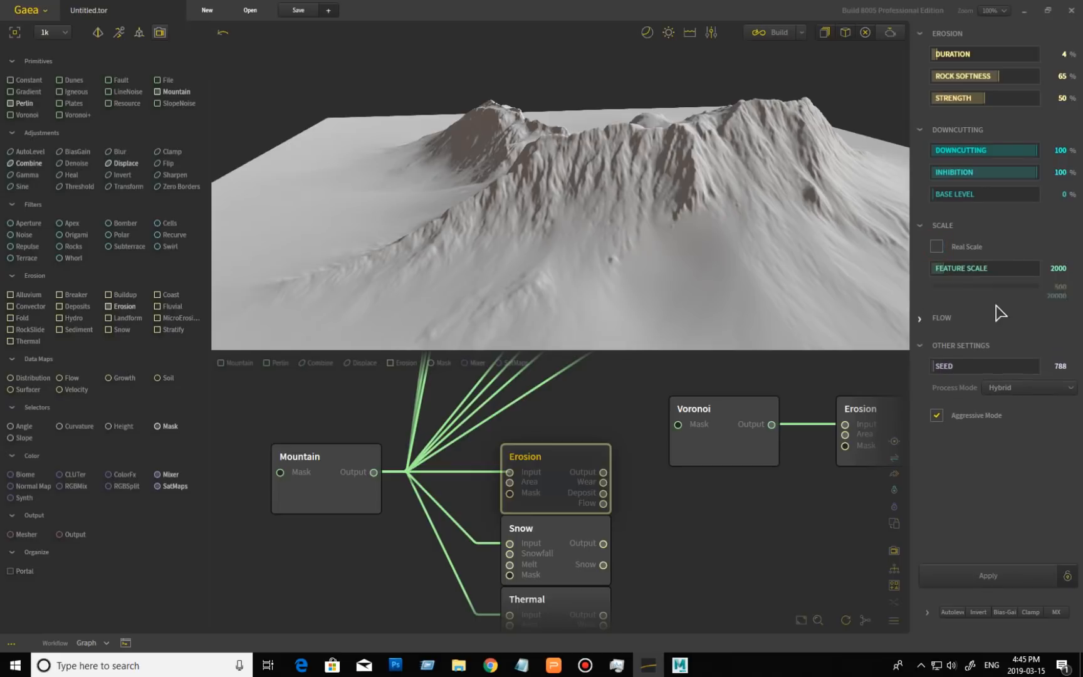
right_click(978, 313)
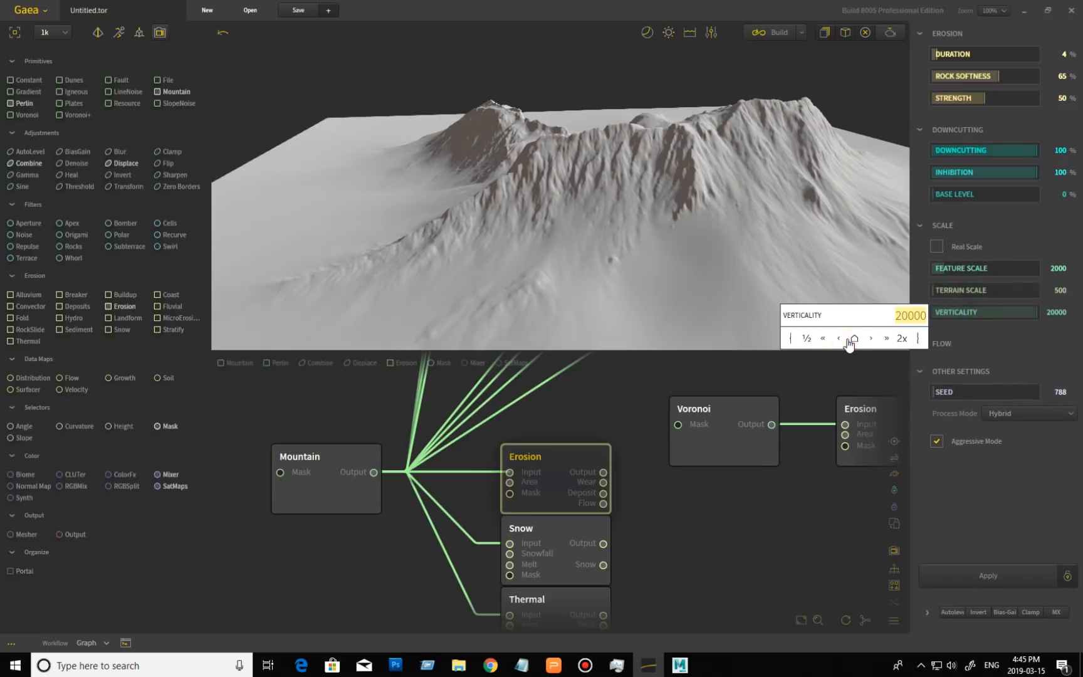
left_click(854, 338)
right_click(957, 296)
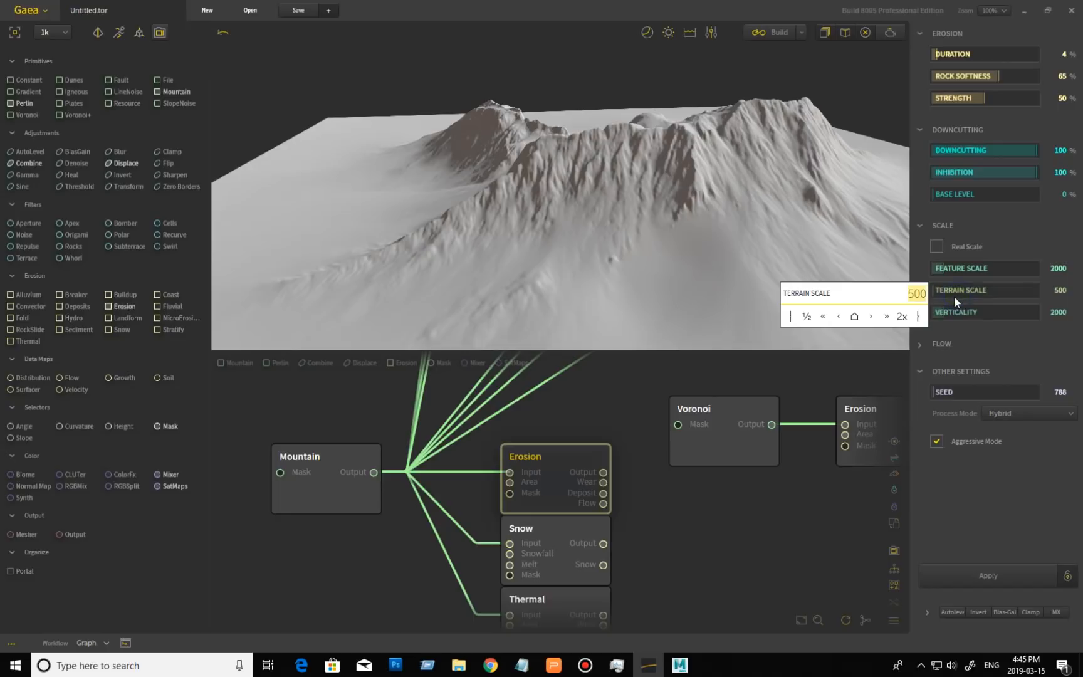
left_click(854, 317)
right_click(982, 269)
left_click(853, 303)
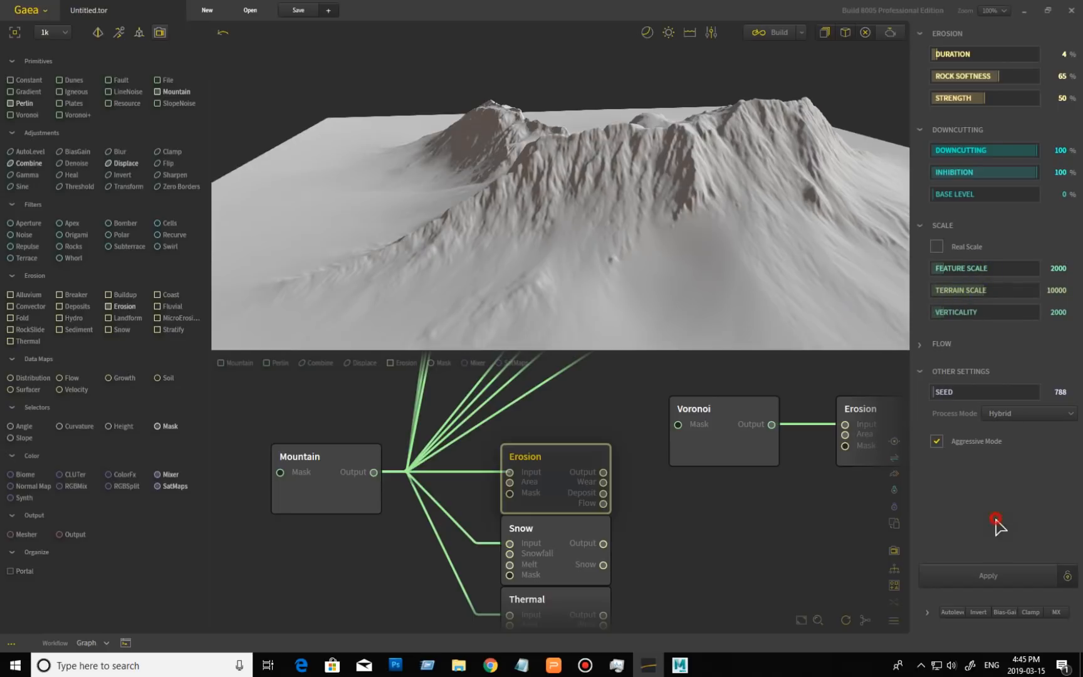
left_click(995, 580)
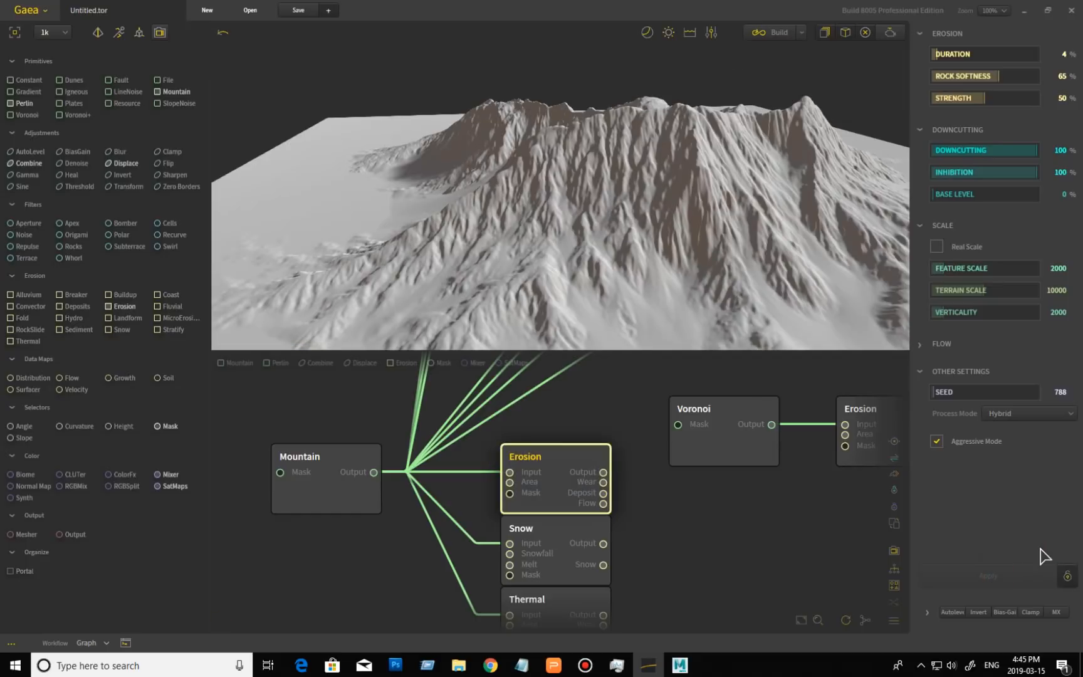
left_click(936, 246)
left_click(1001, 576)
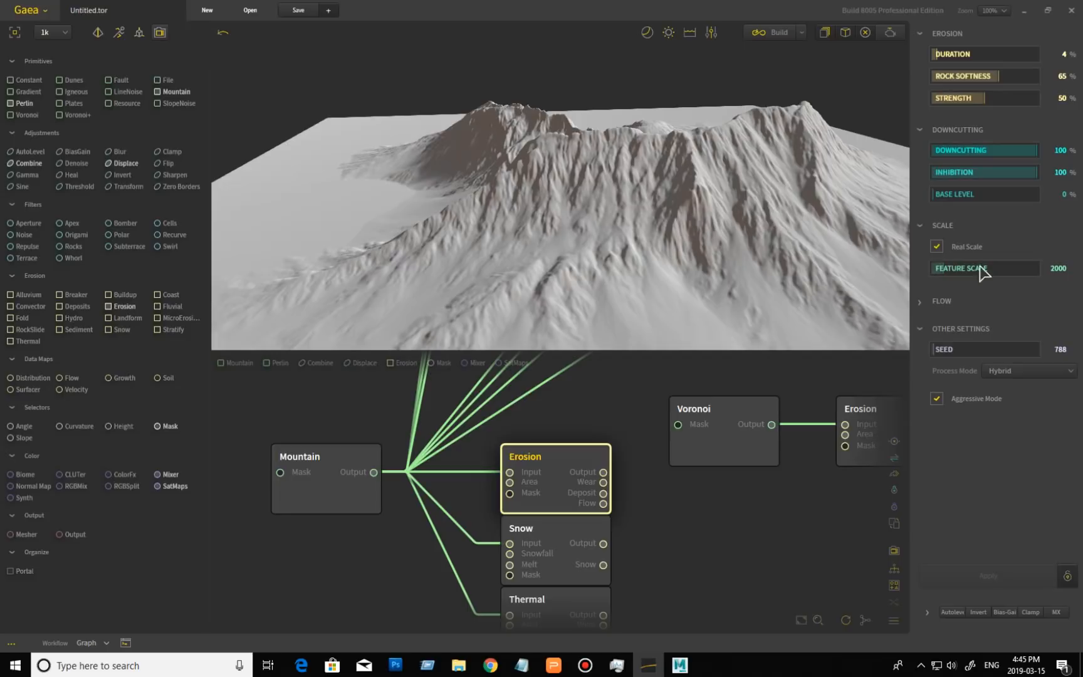
- Expand the Erosion node's Flow settings, set the volume to 100%, and apply it to the terrain
left_click(934, 304)
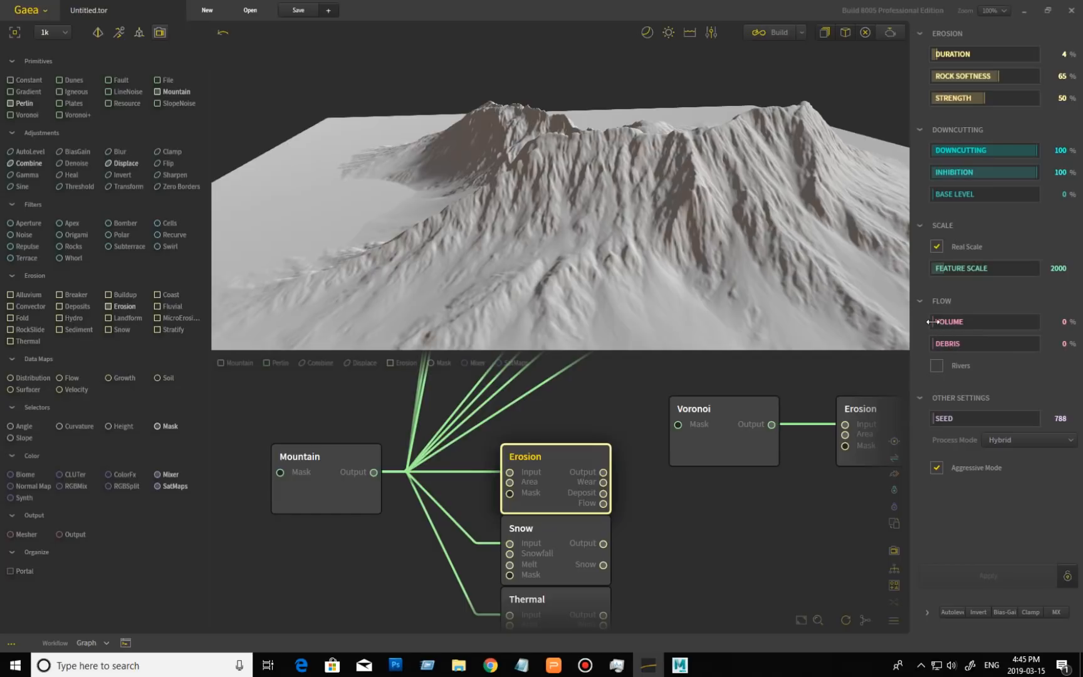
left_click_drag(932, 322, 1062, 322)
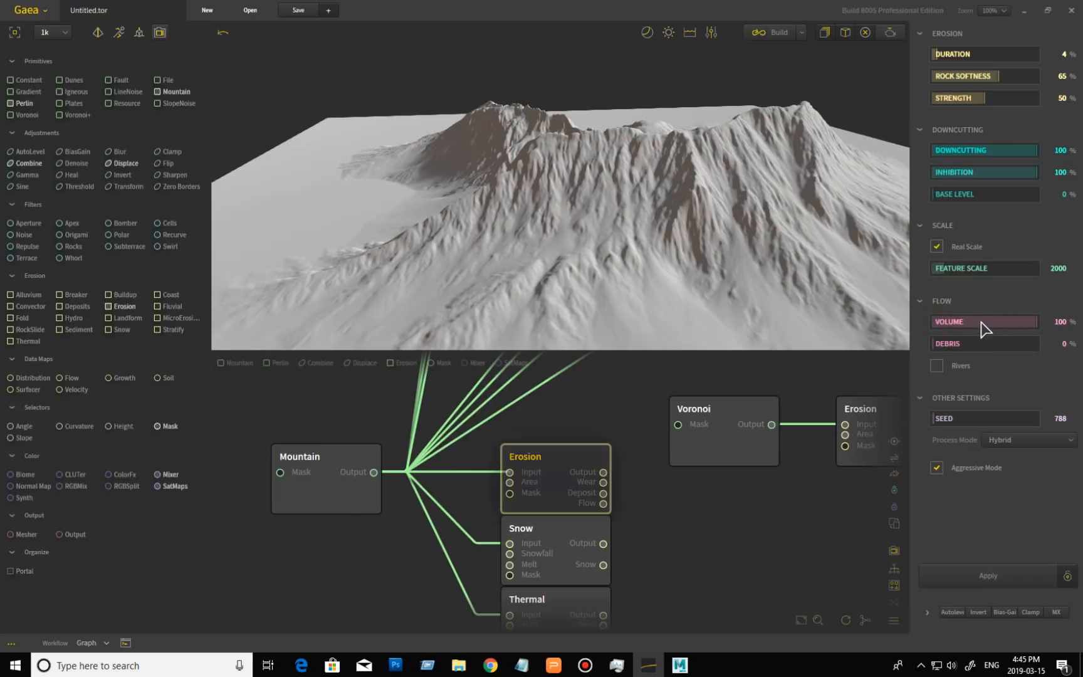
left_click(1003, 577)
left_click(993, 574)
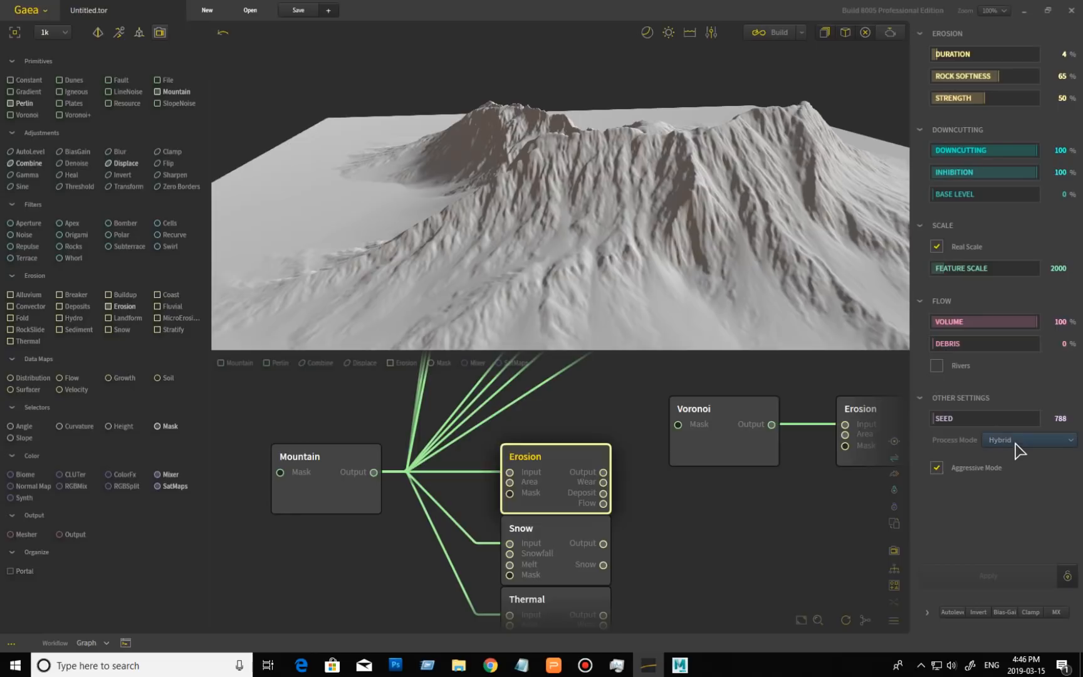
- Switch the Erosion node's process mode to Linear and apply it to the terrain
left_click(1015, 450)
left_click(961, 458)
left_click(996, 575)
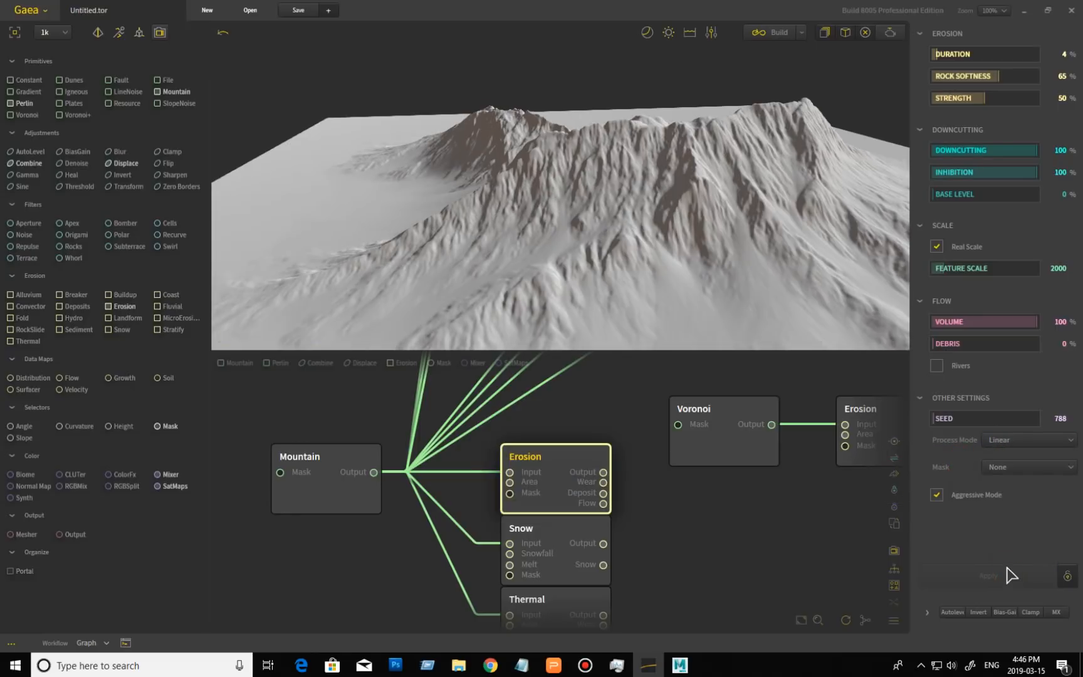
- Compare the Erosion node's flow volume at 0% and 100%, applying each value to the terrain
left_click_drag(1035, 321, 902, 326)
left_click(996, 580)
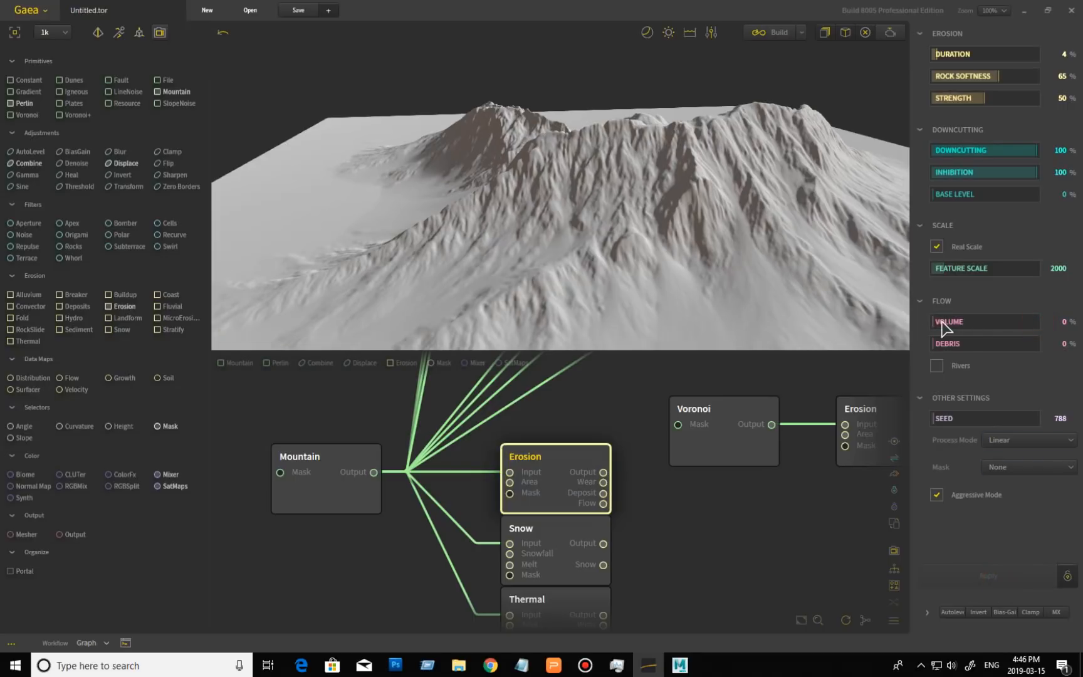
left_click_drag(936, 321, 1060, 320)
left_click(1005, 574)
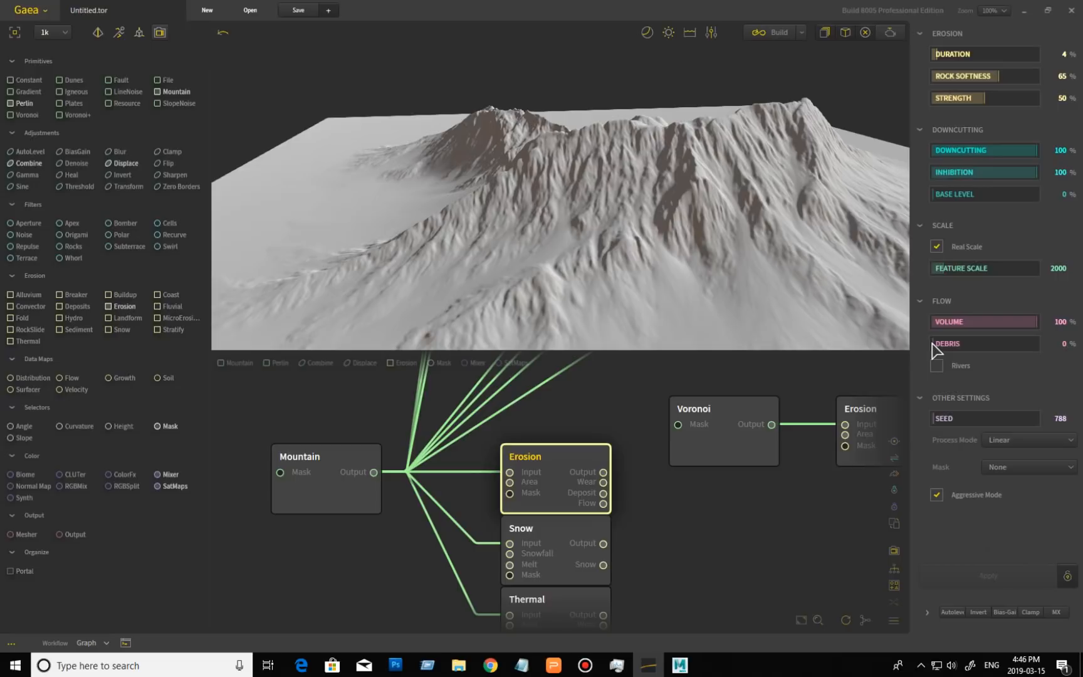
- Set the flow debris to 100% and apply it, and enable Rivers at 100% depth and apply
left_click_drag(974, 343, 1060, 343)
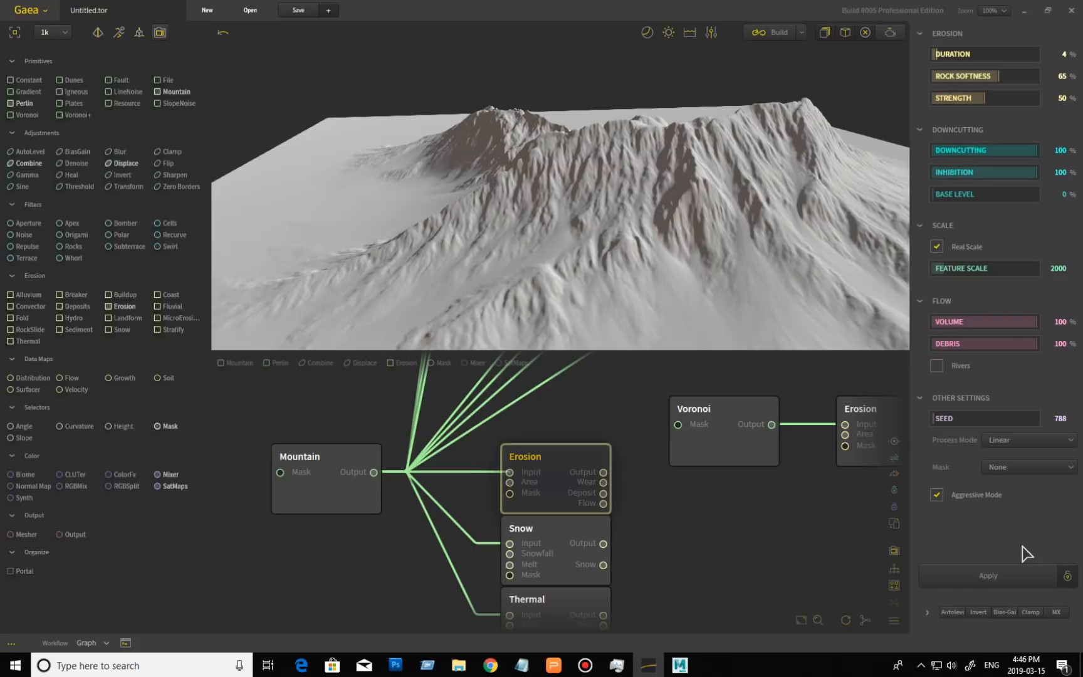
left_click(1004, 568)
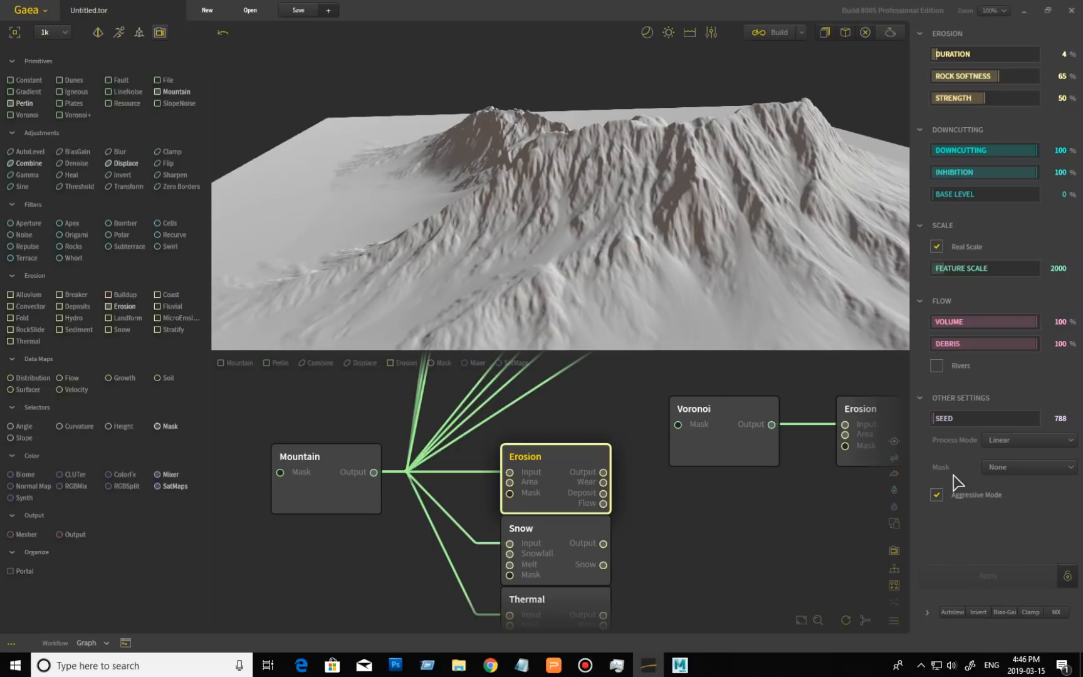
left_click(936, 365)
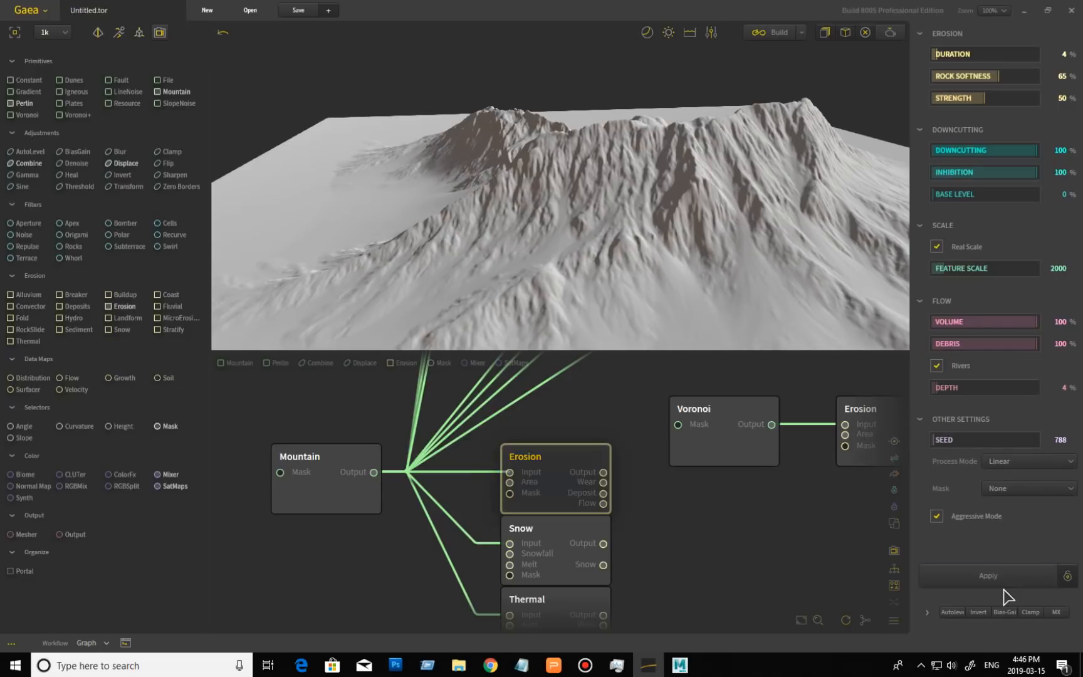
left_click_drag(962, 393, 1040, 388)
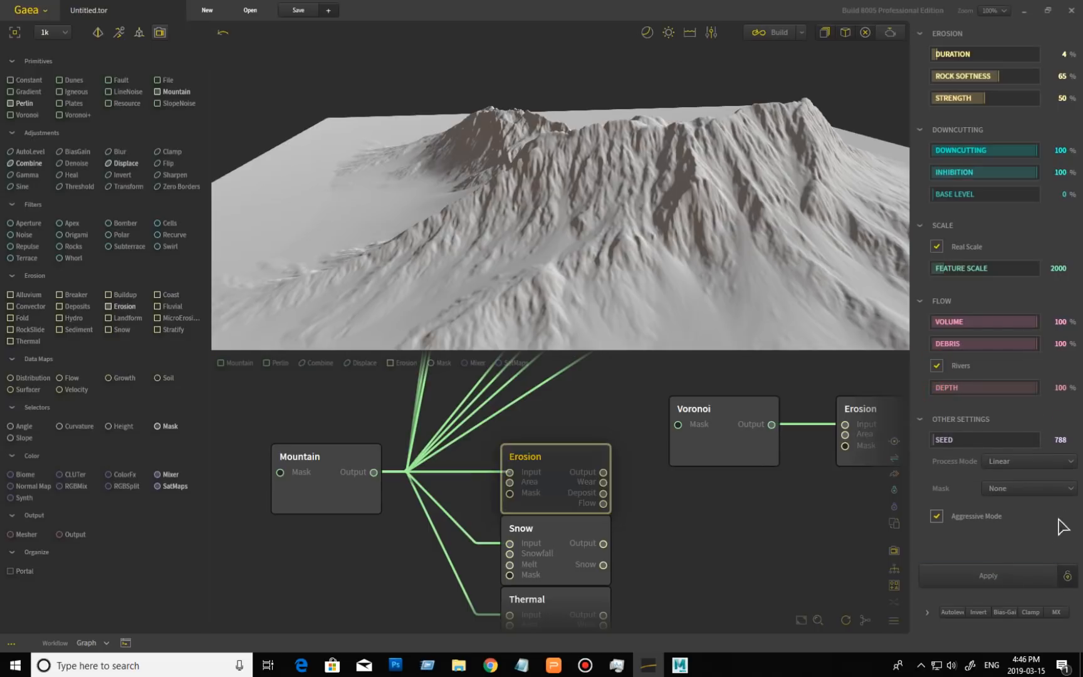
left_click(995, 575)
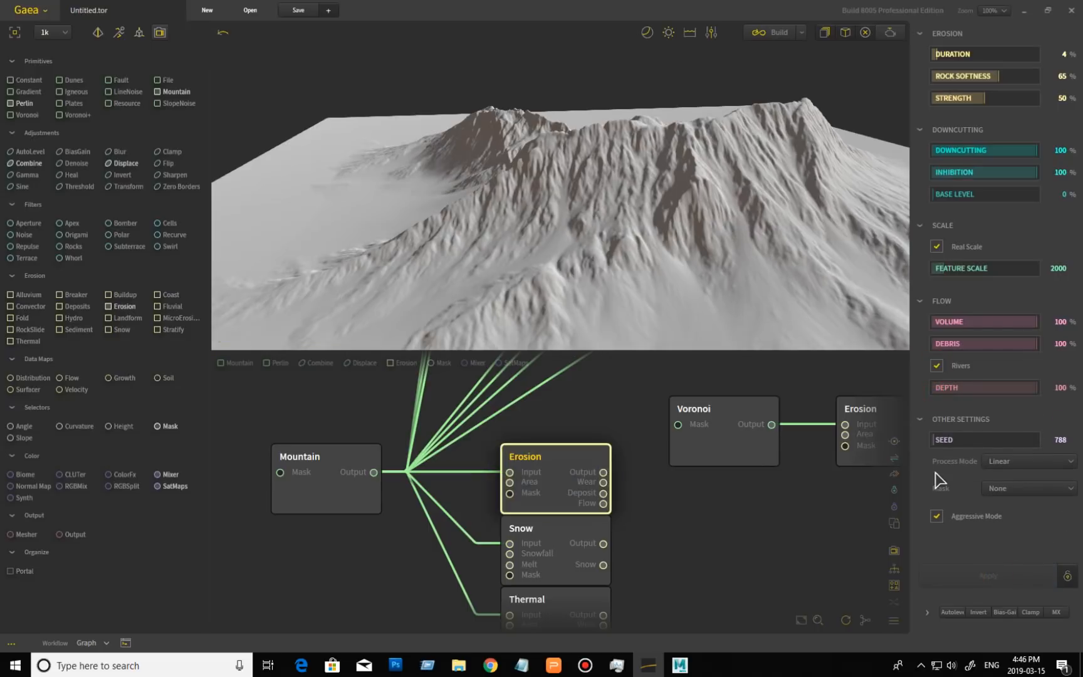
- Set the Erosion node's downcutting inhibition to 41% and apply it to inspect the mountain slopes
left_click_drag(686, 325, 694, 352)
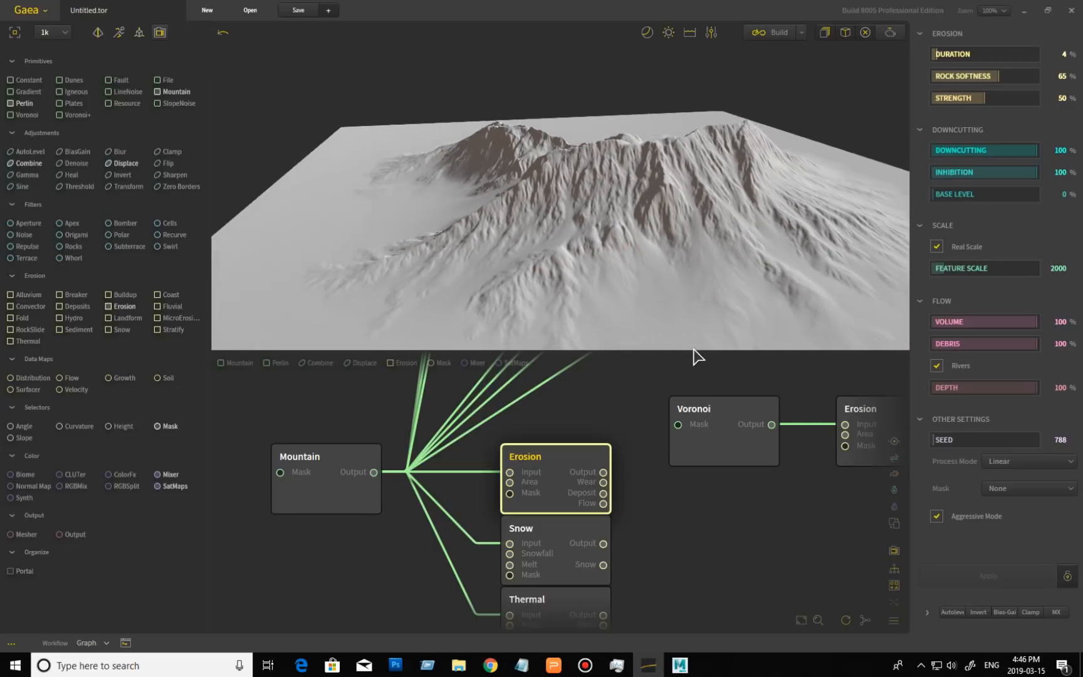
left_click(975, 172)
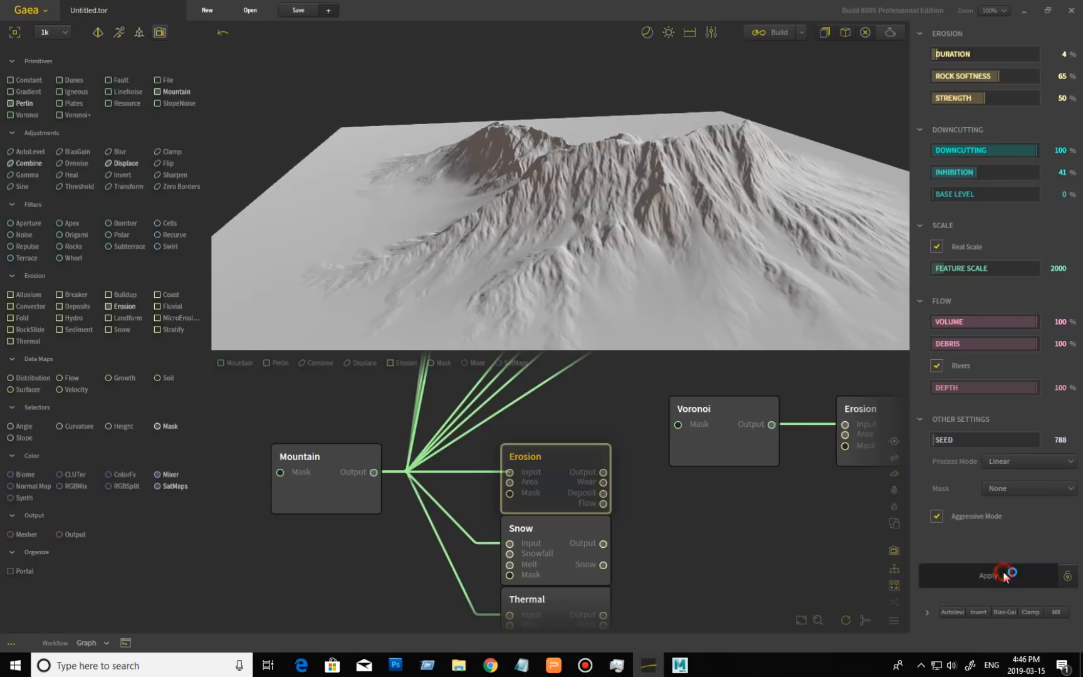
left_click(990, 574)
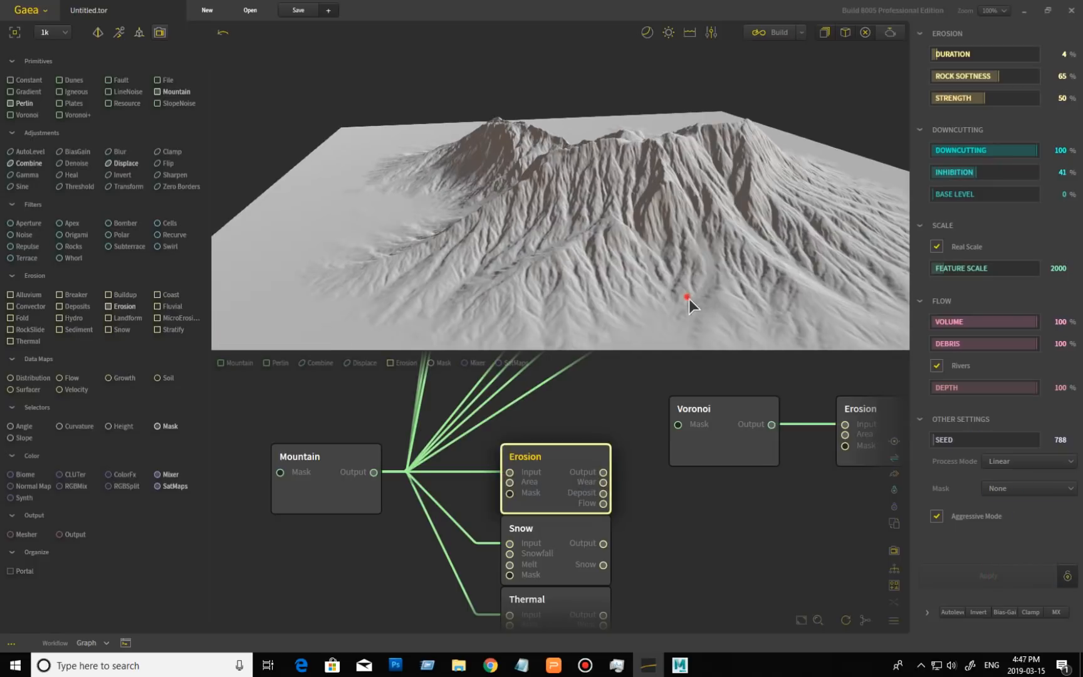
left_click_drag(686, 294, 749, 301)
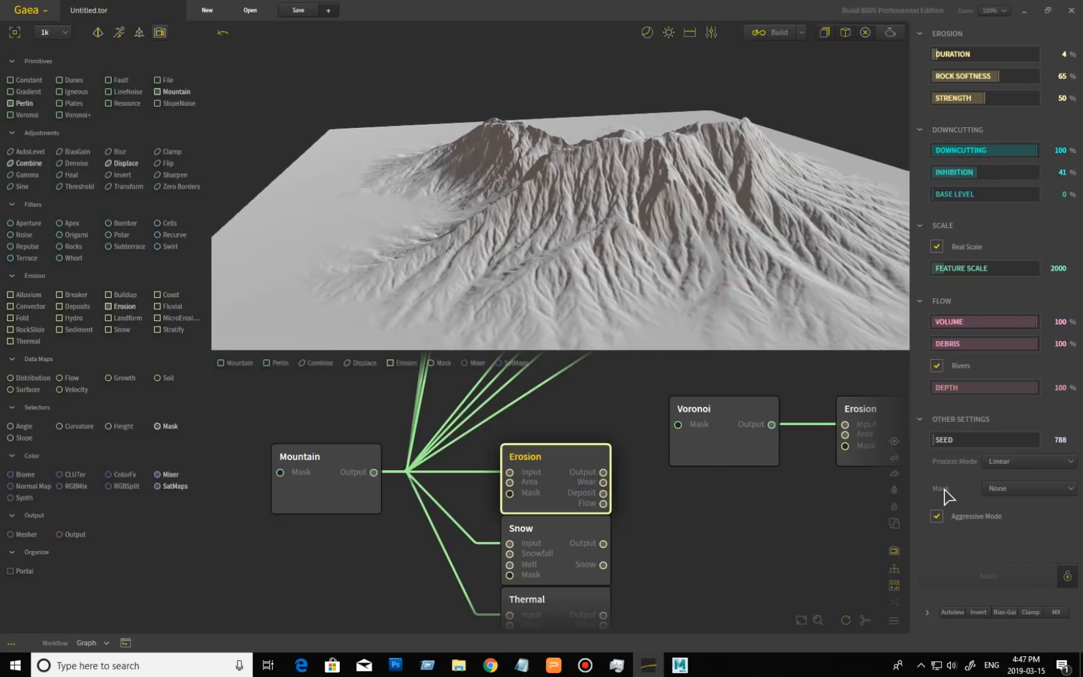
- Compare the terrain with Rivers off and on again, applying each state of the Erosion node
left_click(936, 365)
left_click(996, 576)
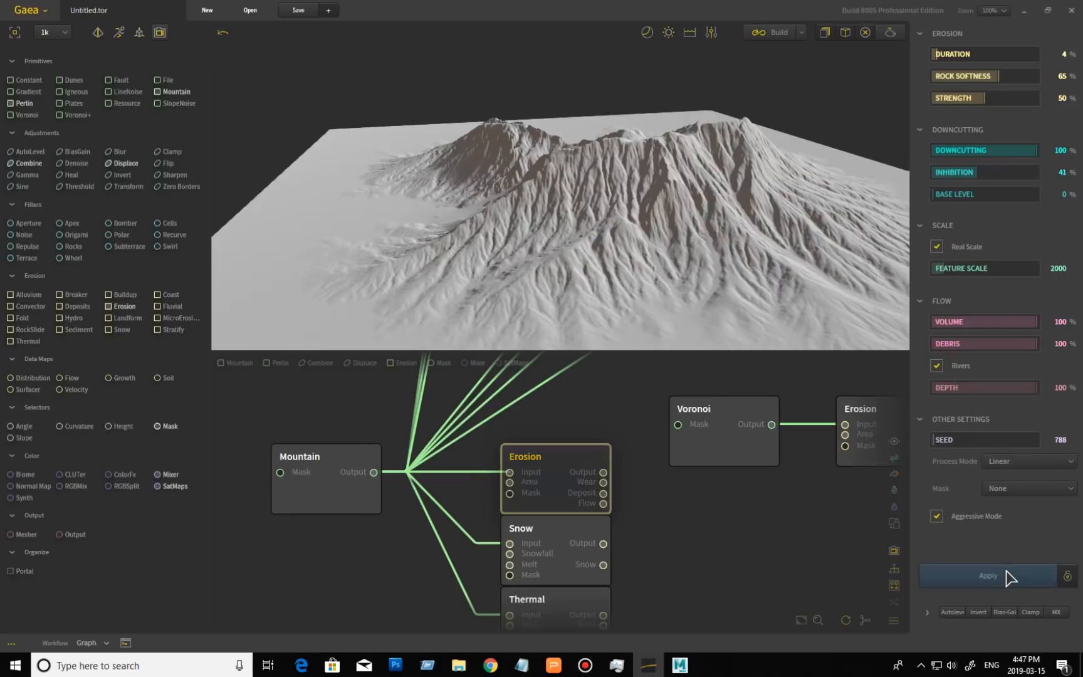
left_click(997, 576)
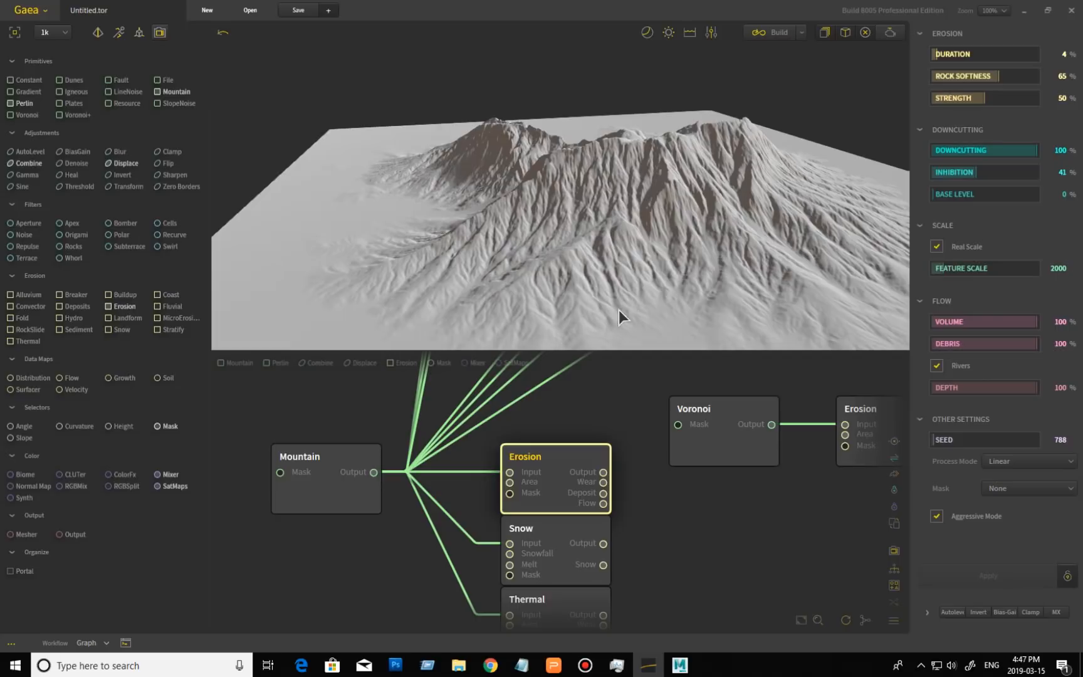
mouse_move(693, 309)
left_mouse_down()
mouse_move(715, 313)
mouse_move(729, 302)
mouse_move(693, 317)
left_mouse_up()
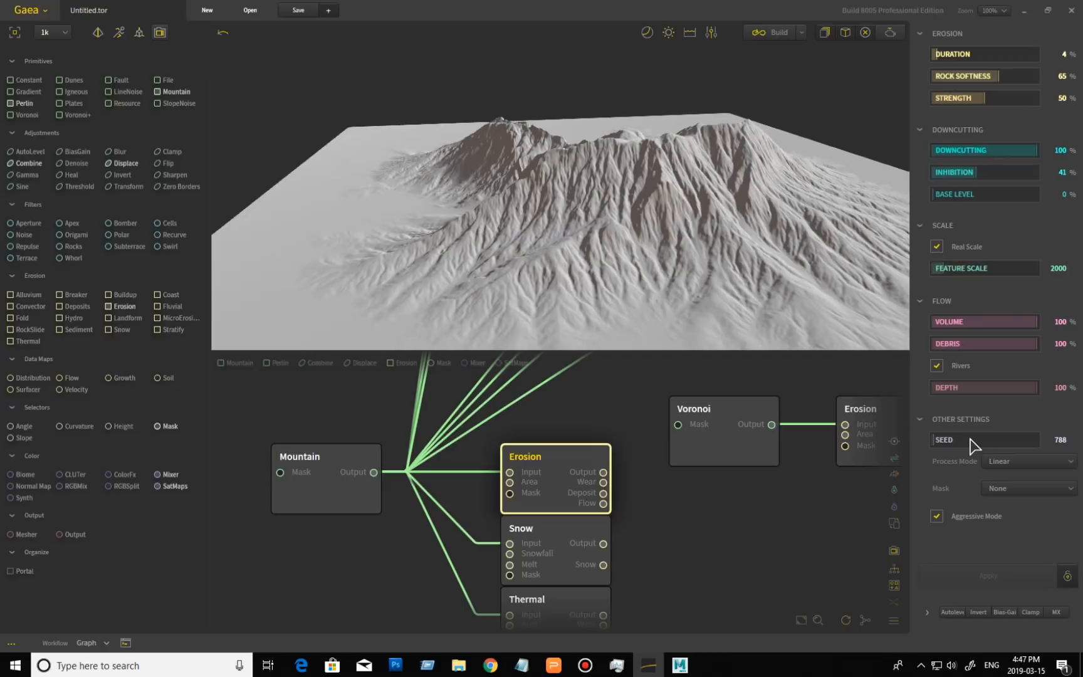
- Look through the process modes and the mask targets offered by the Erosion node
left_click(1019, 468)
left_click(1025, 493)
left_click(1026, 492)
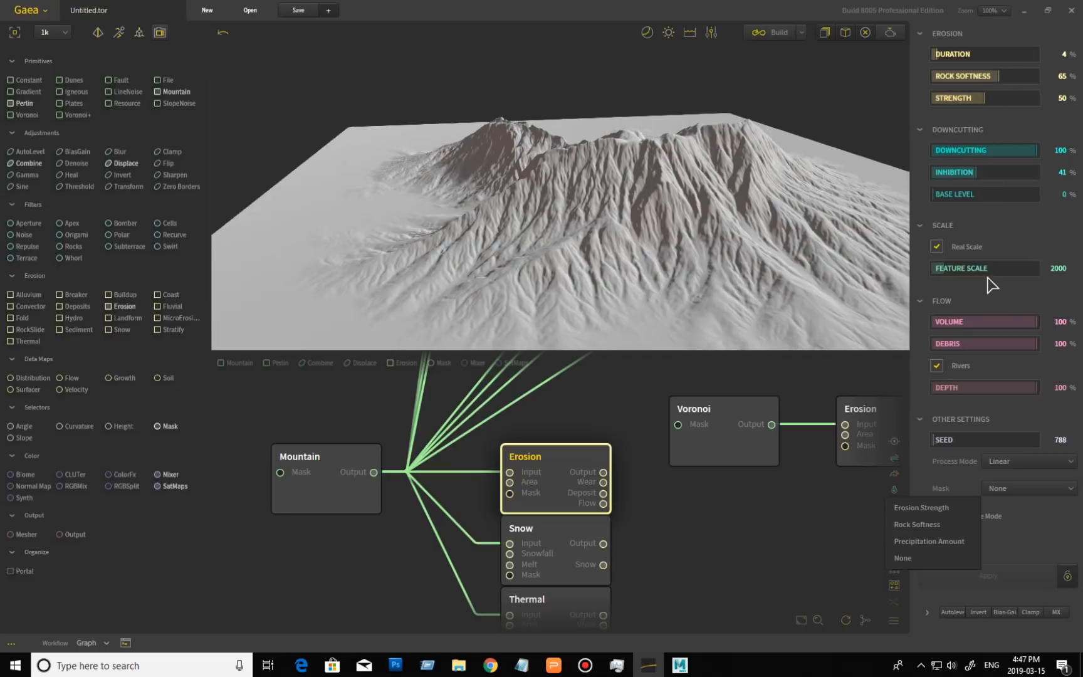
left_click(1053, 523)
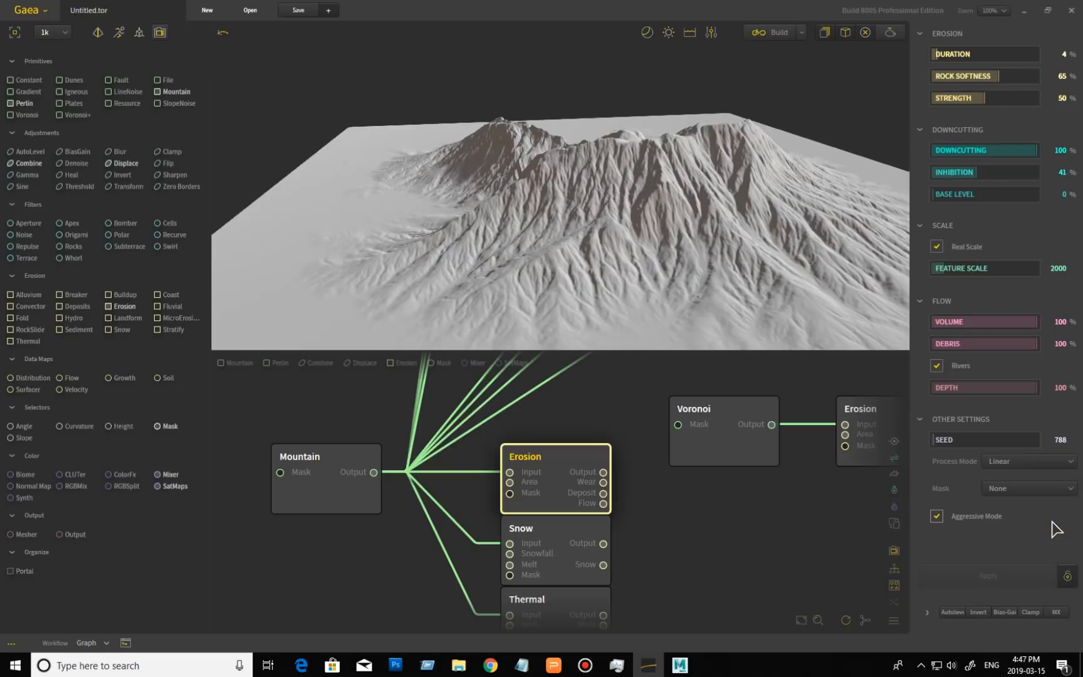
- Try the Parallel process mode, review its parallel speed options, and return the Erosion node to Linear
left_click(1037, 462)
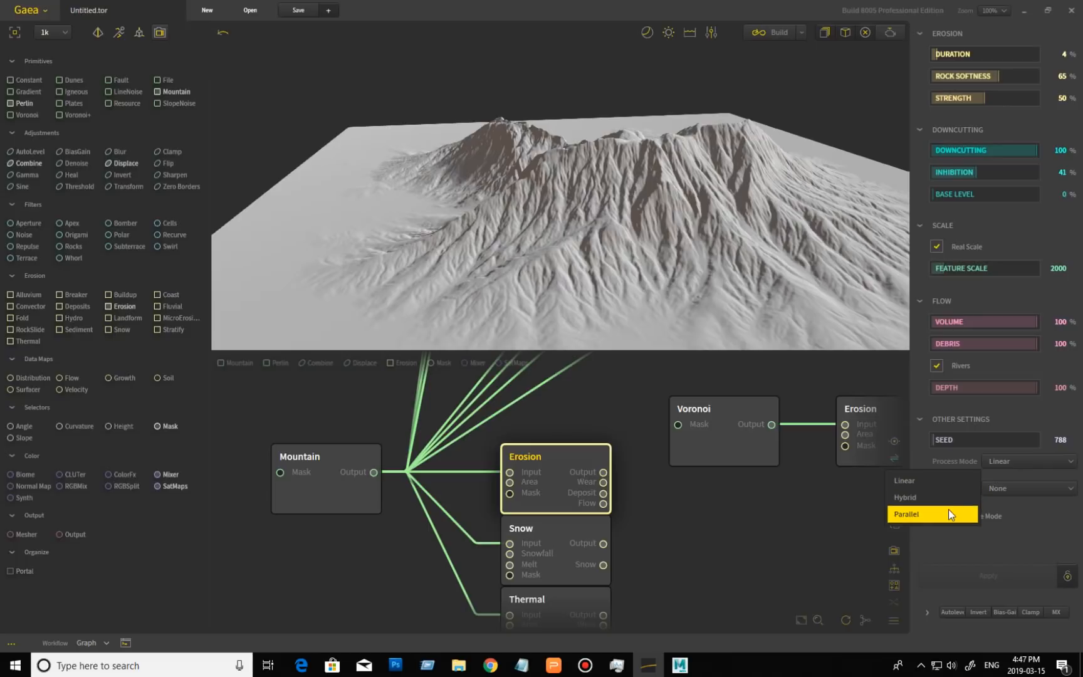
left_click(951, 514)
left_click(1026, 489)
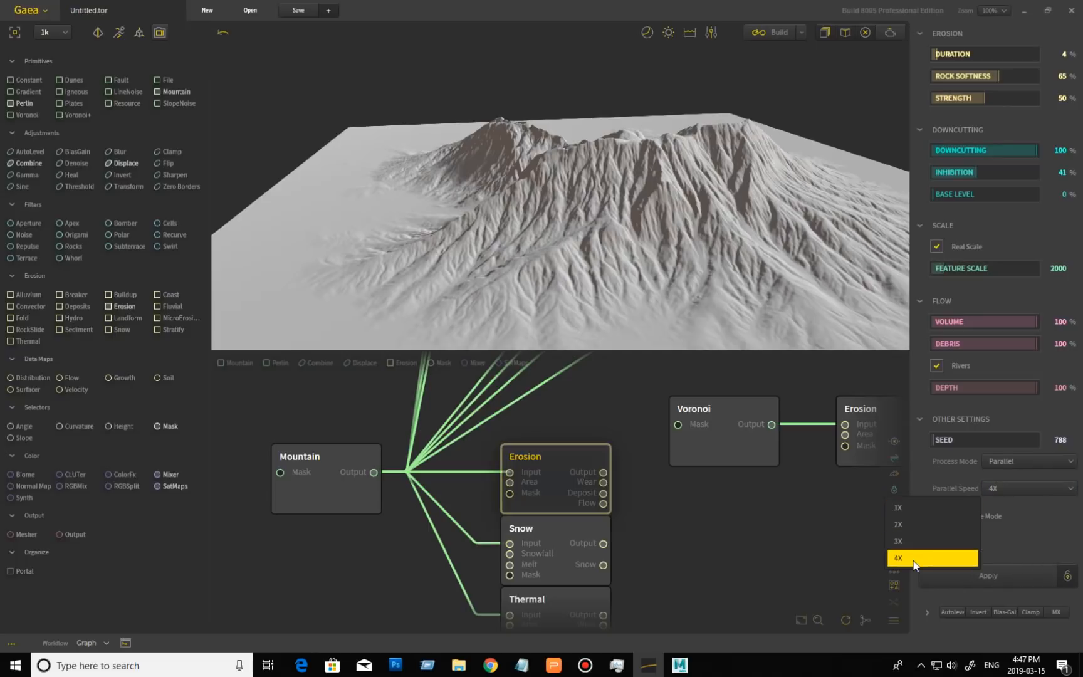
left_click(1031, 526)
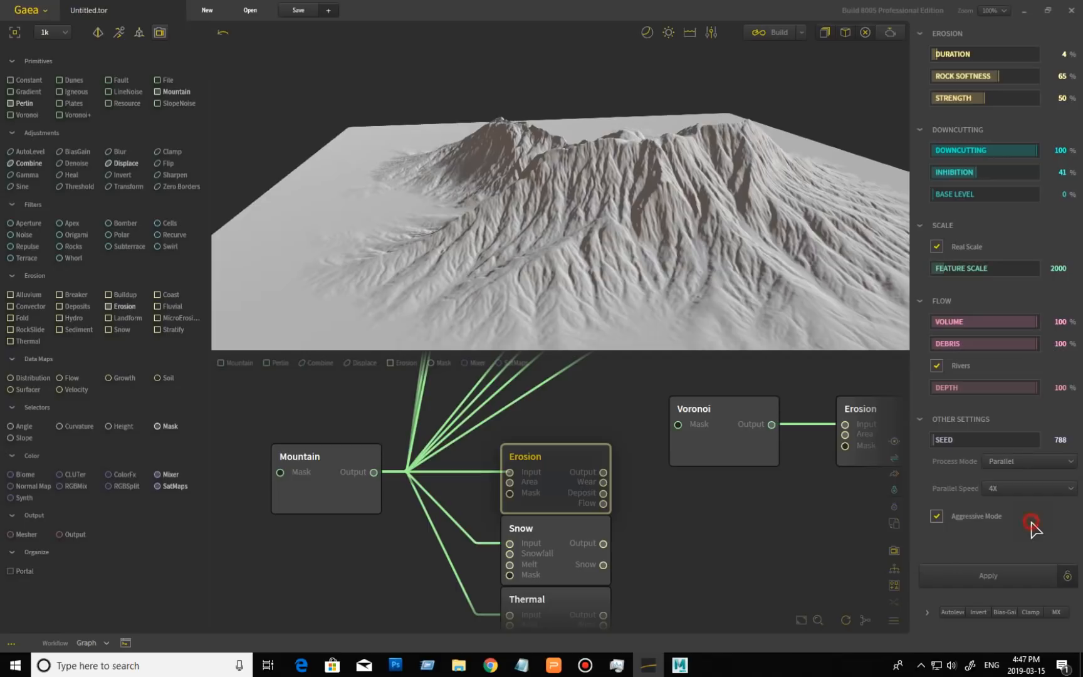
left_click(1021, 475)
left_click(945, 484)
- Review the mask options available in Linear mode and the list of process modes without changing either
left_click(1027, 488)
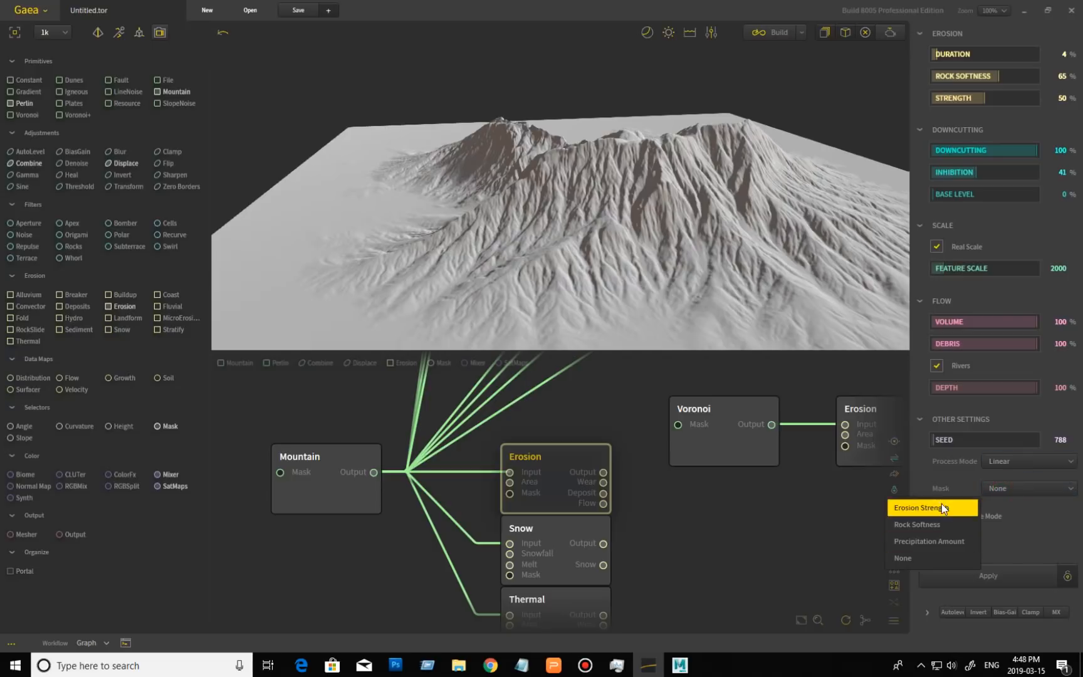
left_click(1018, 542)
left_click(1022, 460)
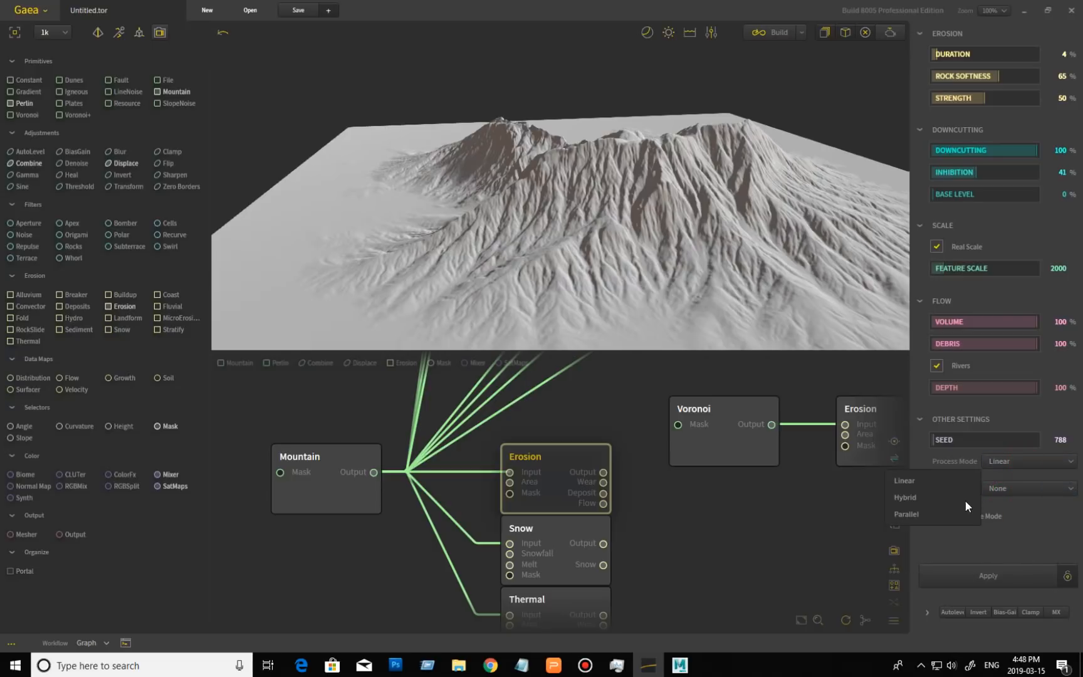
left_click(1032, 515)
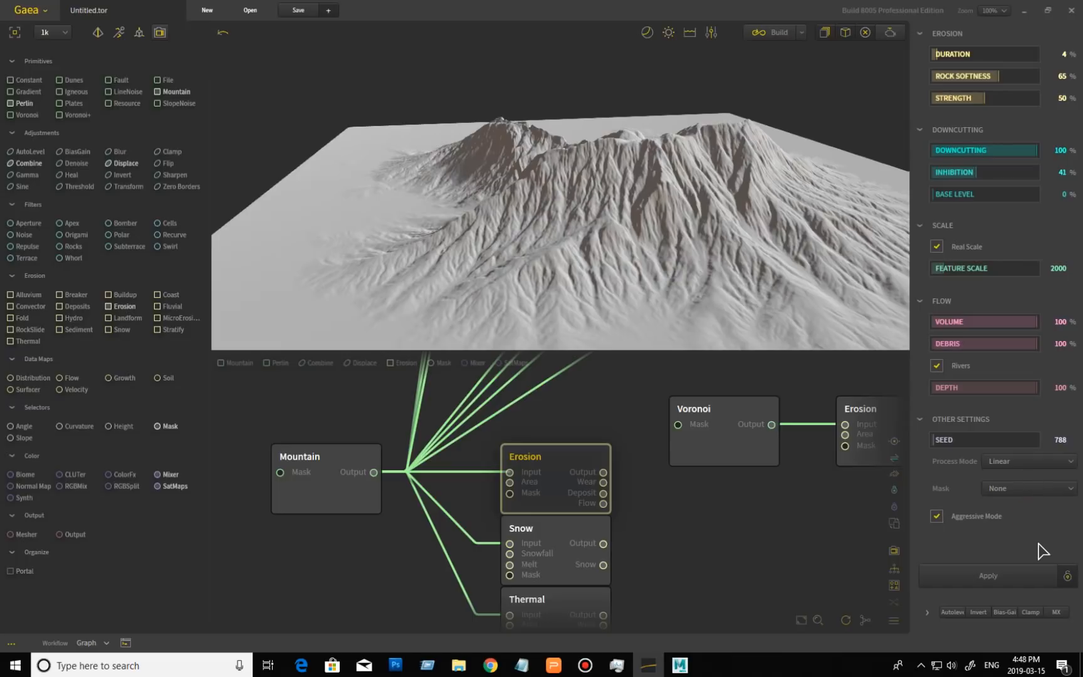
- Compare the terrain with Aggressive Mode off and on again, applying each state of the Erosion node
left_click(968, 515)
left_click(999, 580)
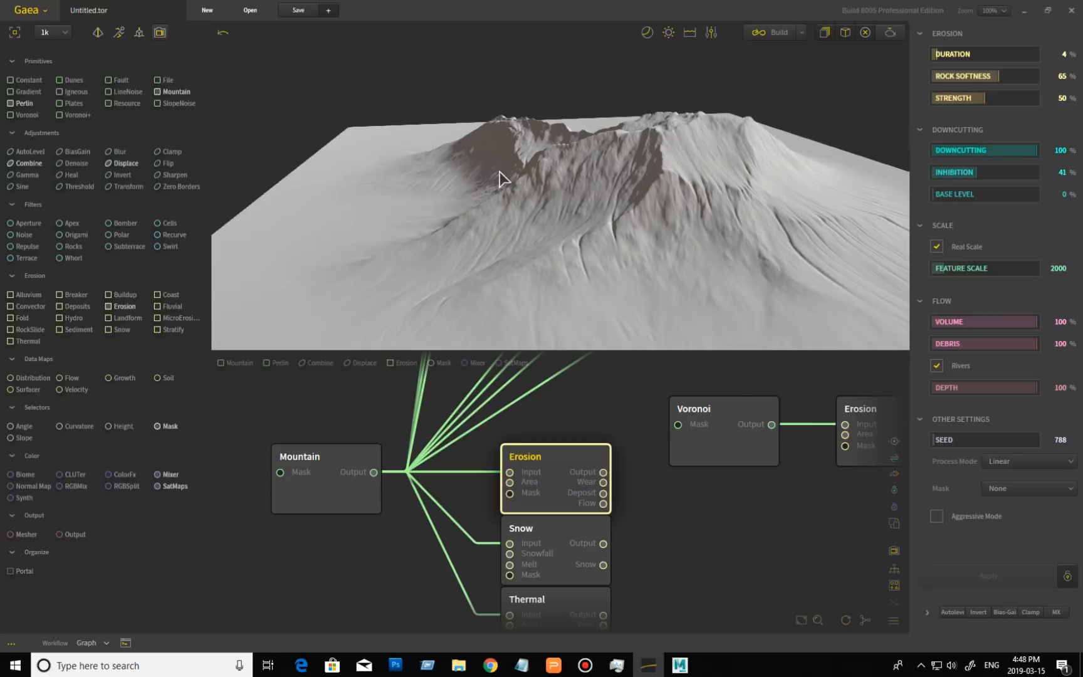
left_click(938, 516)
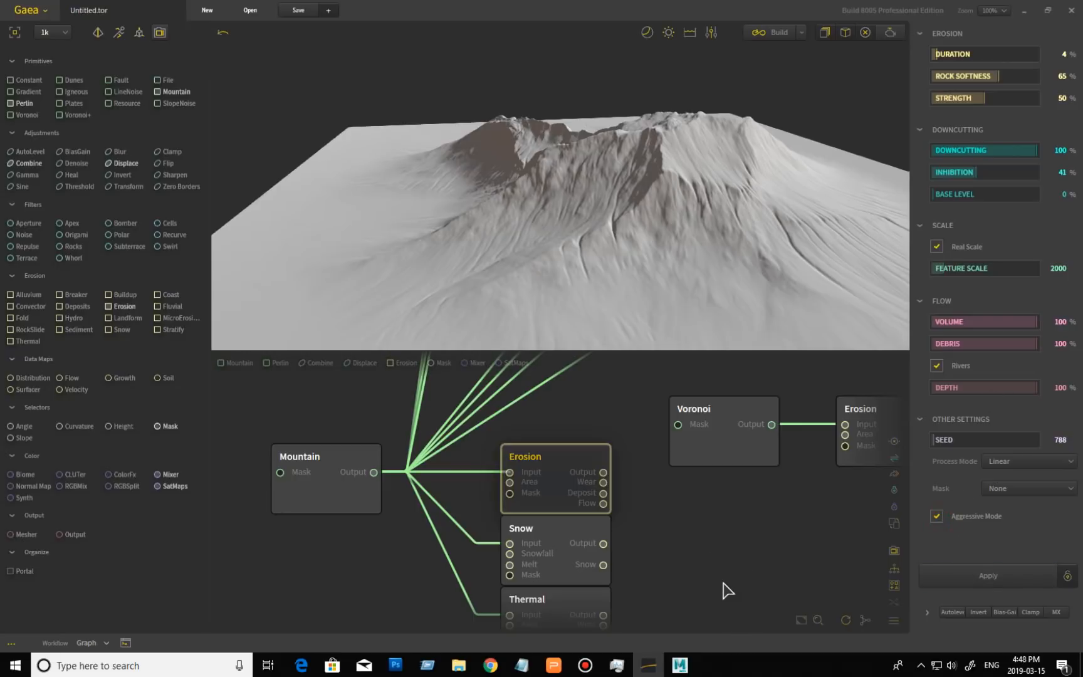
left_click(973, 574)
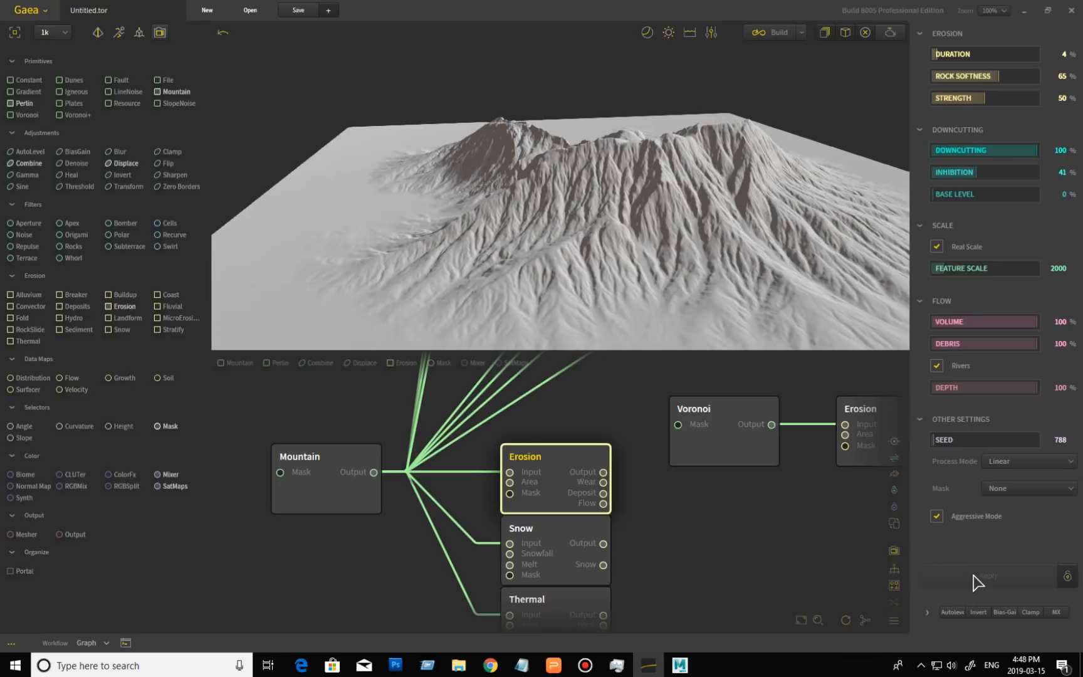
- Select the Snow node fed by Mountain and try a heavier snowfall with Duration at 64% and Intensity at 49%
middle_click_drag(709, 534, 721, 455)
left_click(578, 461)
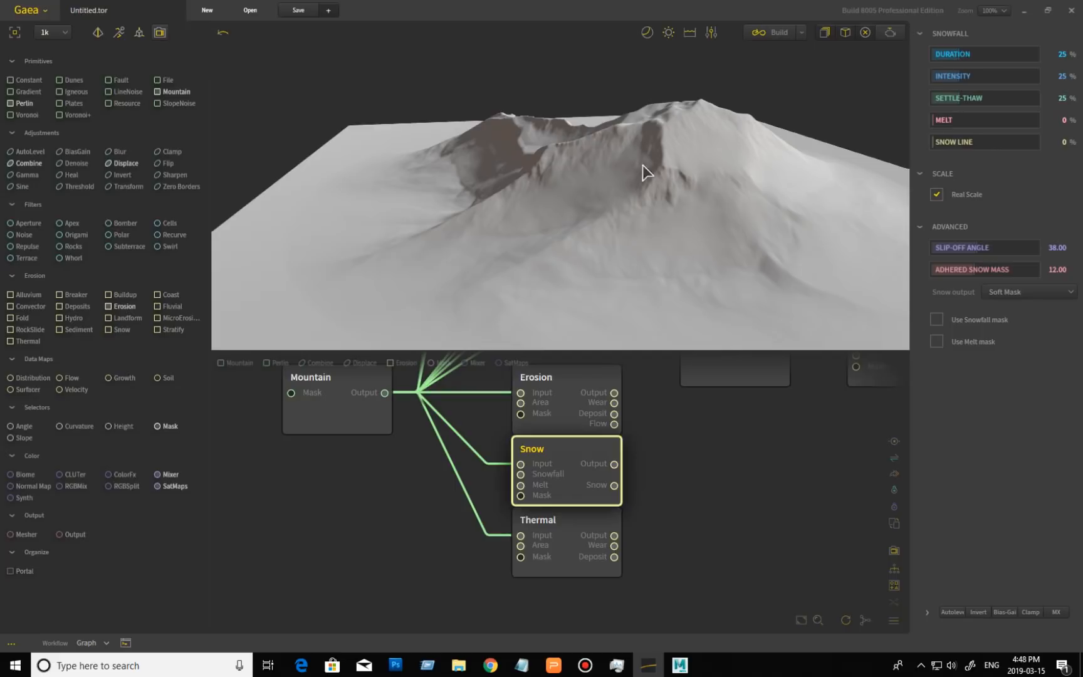
right_click(982, 57)
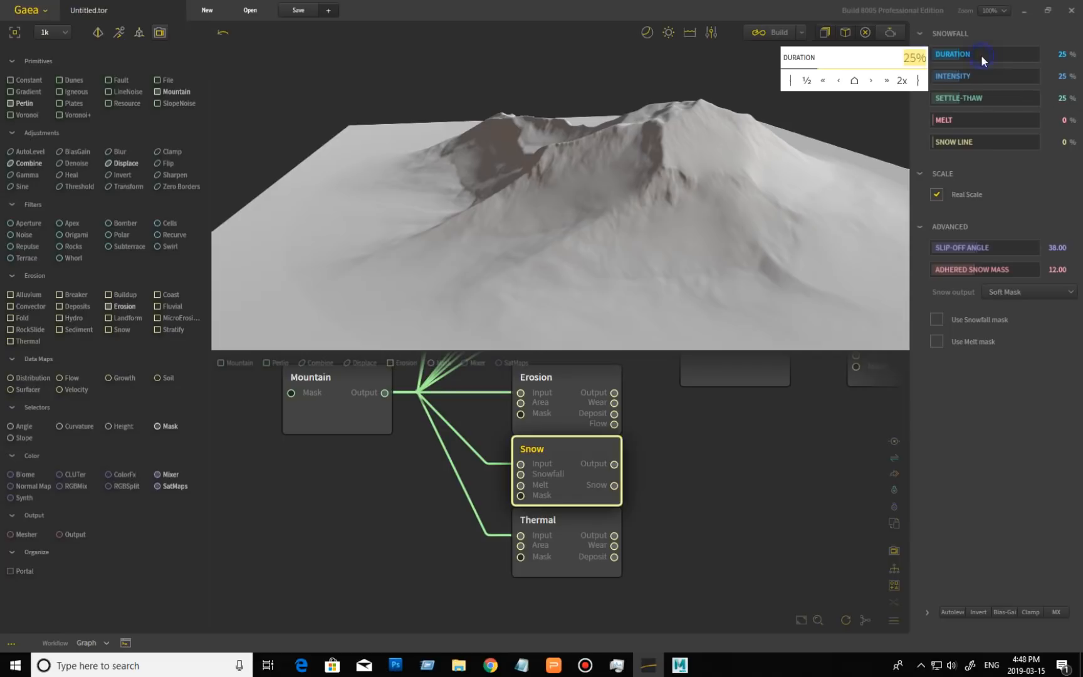
left_click(852, 79)
right_click(979, 76)
left_click(970, 57)
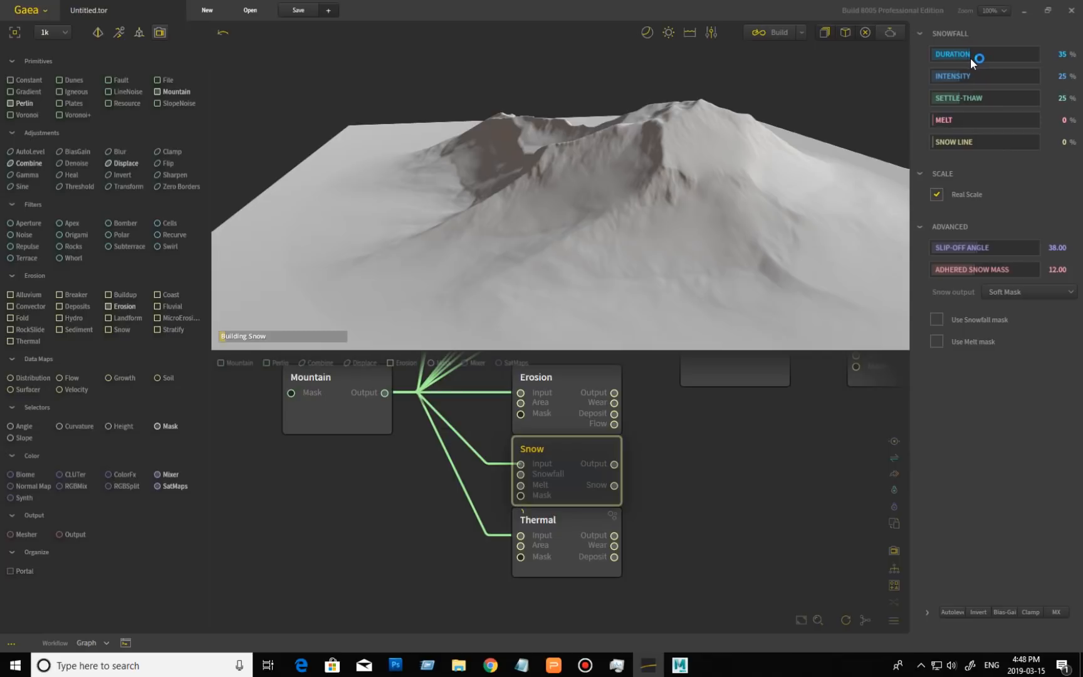
left_click(998, 57)
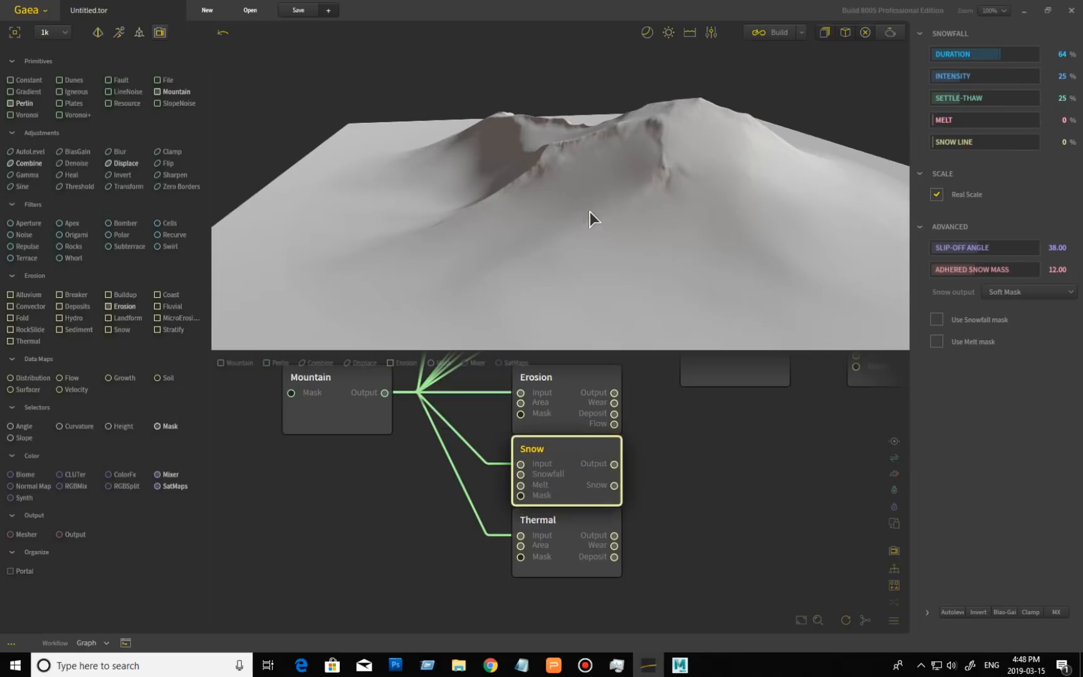
left_click(984, 76)
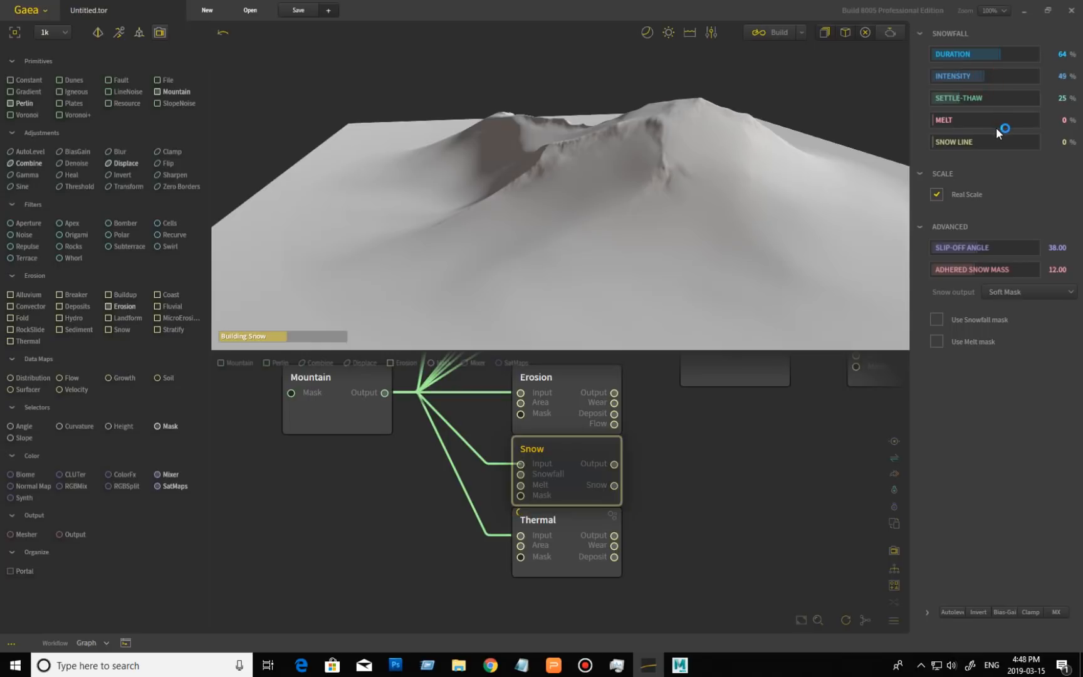
- Set the Snow node's Duration to 22%, Intensity to 36% and Settle-Thaw to 58%
left_click(953, 54)
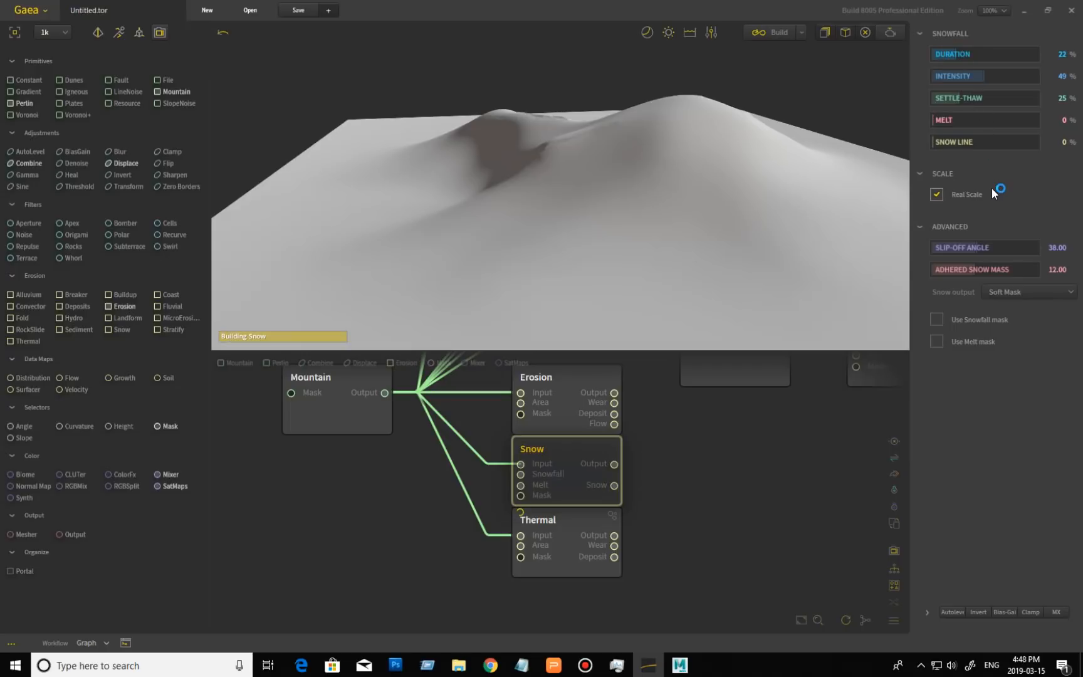
left_click(948, 76)
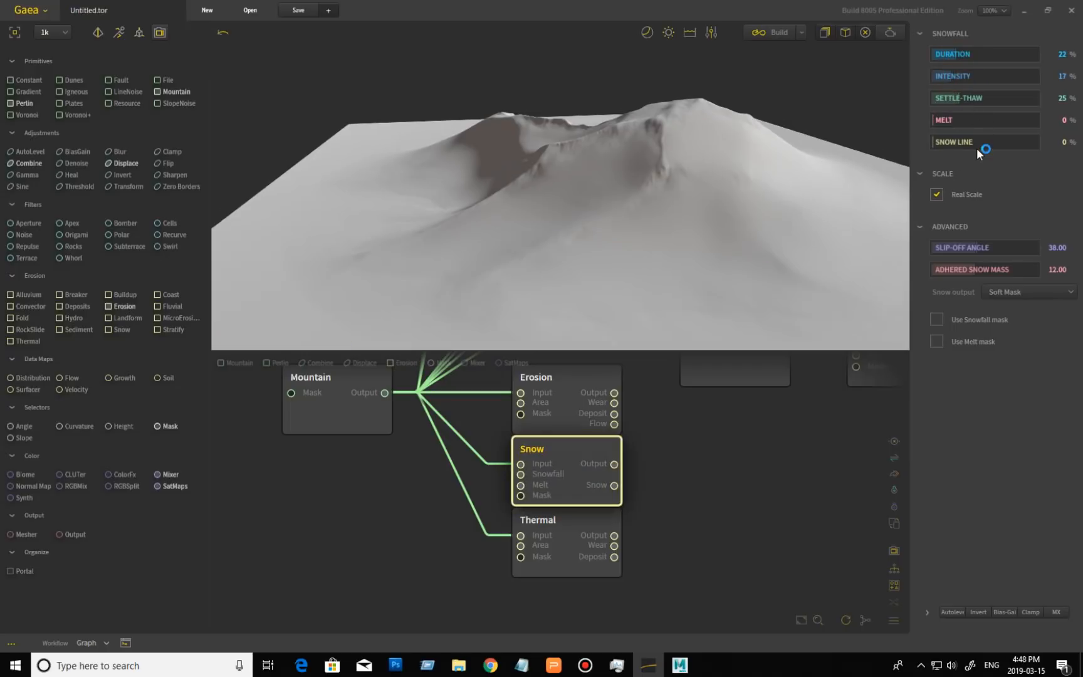
left_click(970, 77)
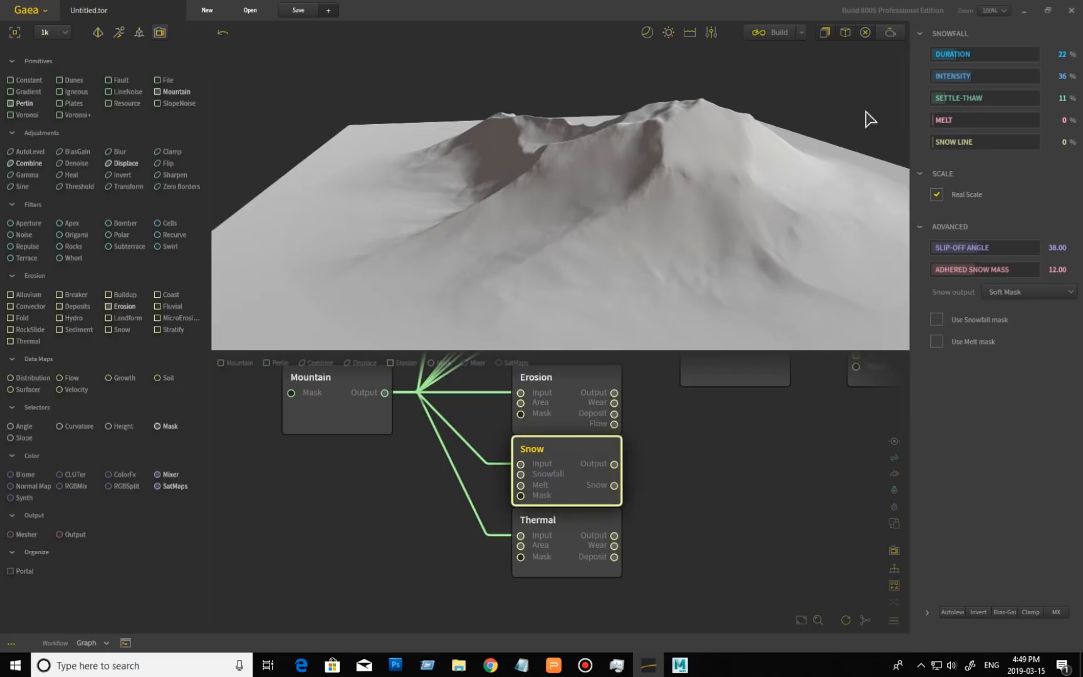
left_click(993, 99)
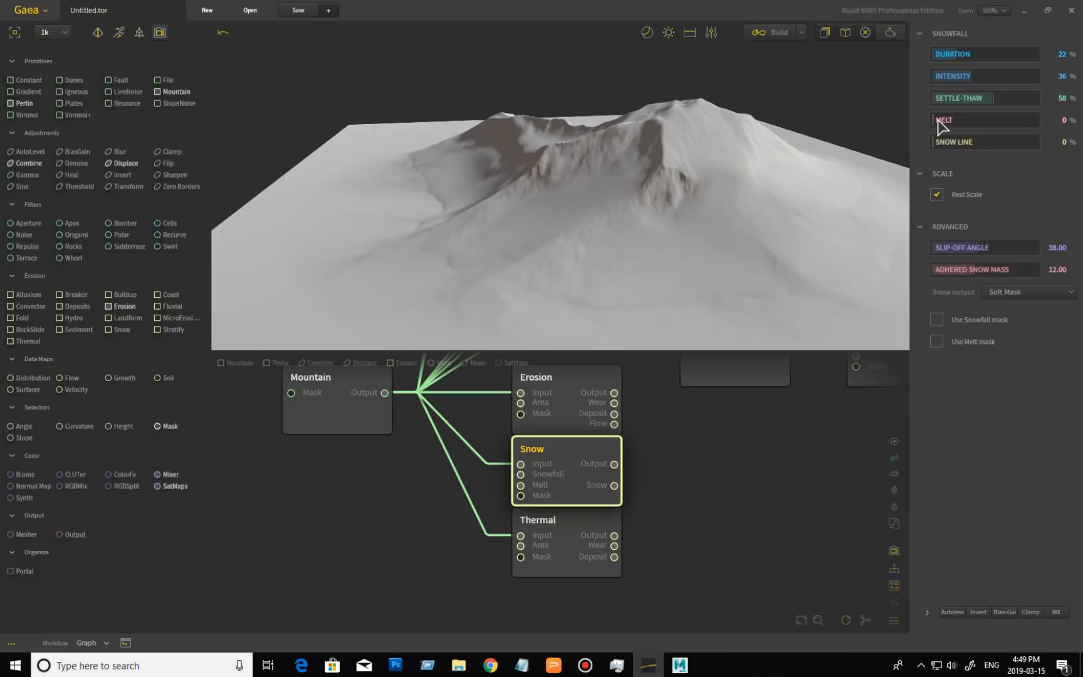
- Try the Snow node's Melt at 23% and 32%, settle it at 14%, and set Snow Line to 12%
left_click_drag(933, 120, 972, 120)
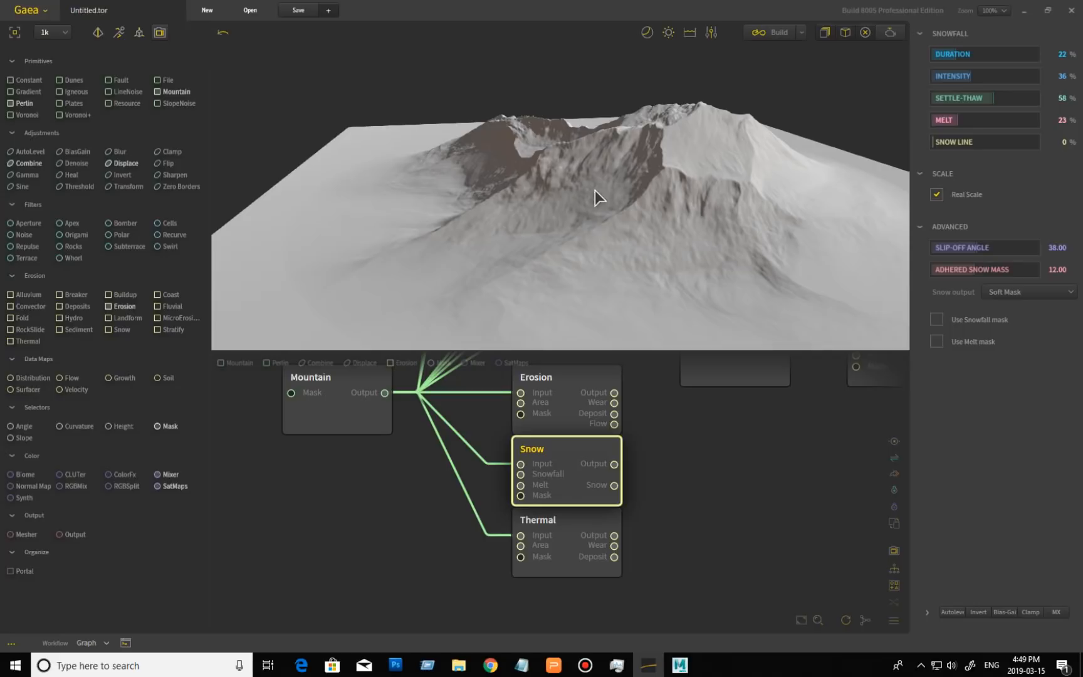
left_click(966, 122)
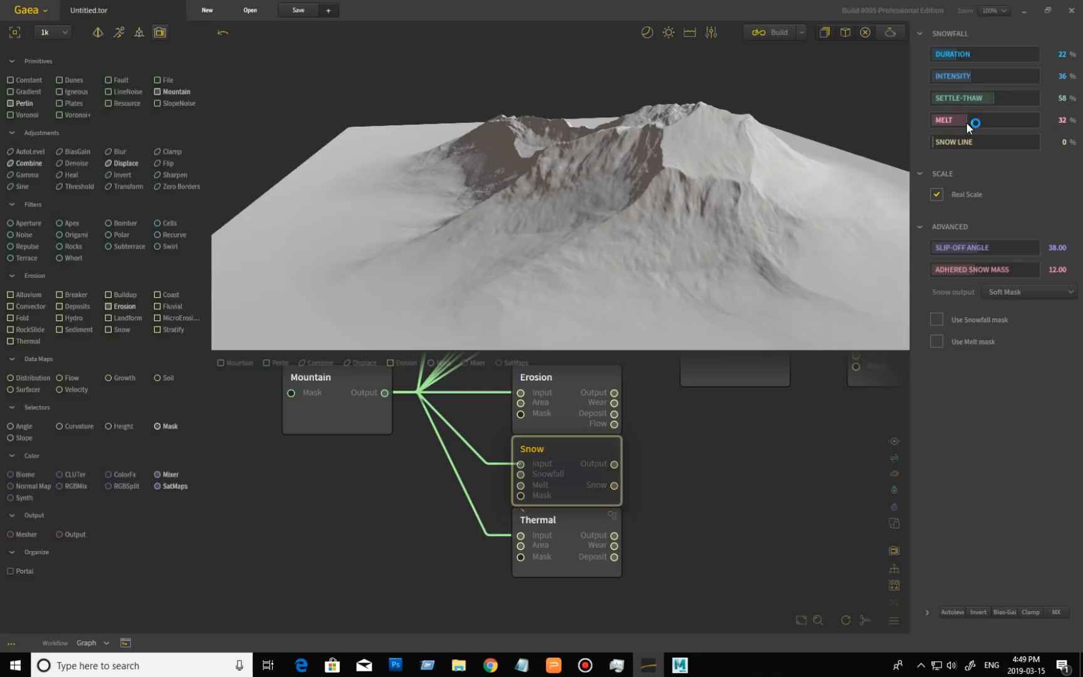
left_click_drag(966, 123, 946, 123)
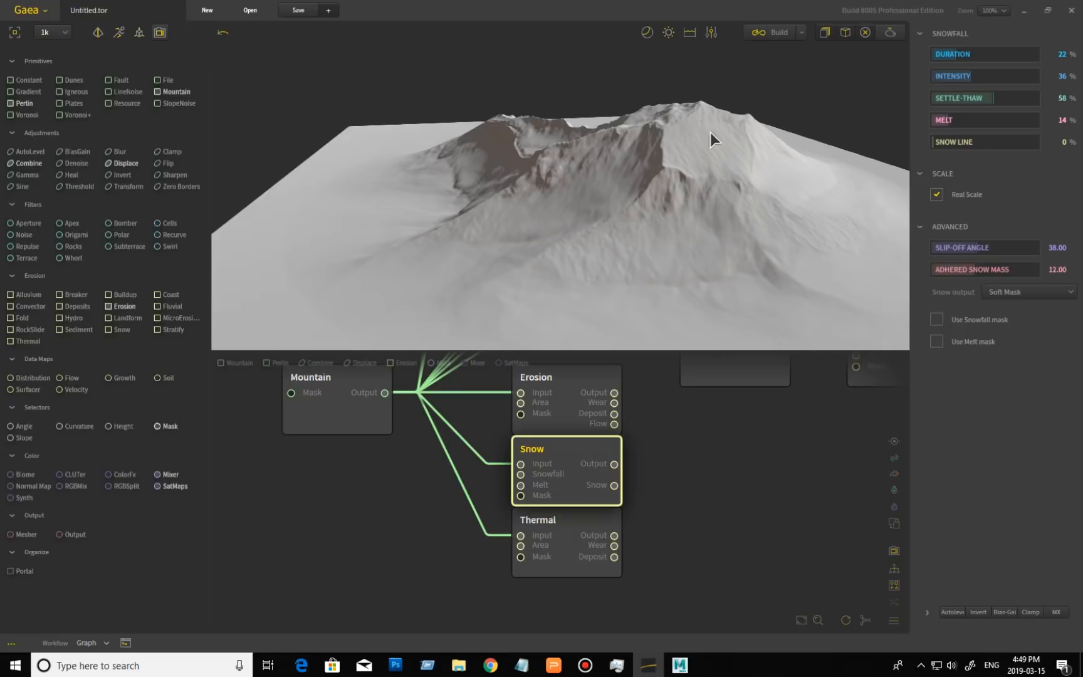
left_click(952, 142)
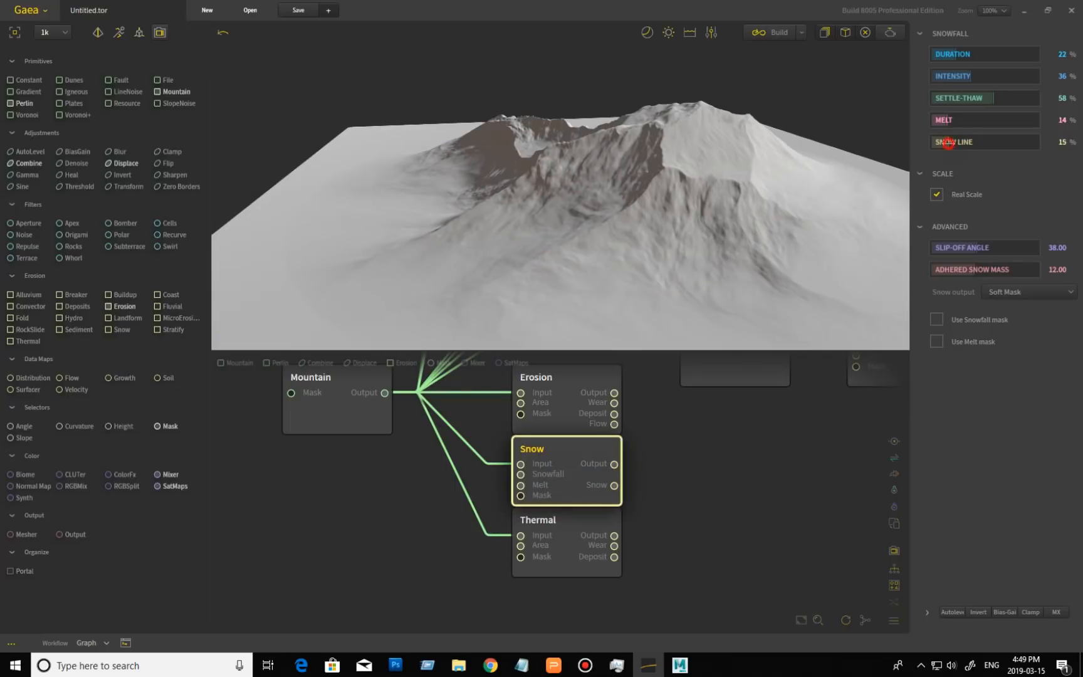
left_click(948, 144)
left_click(944, 143)
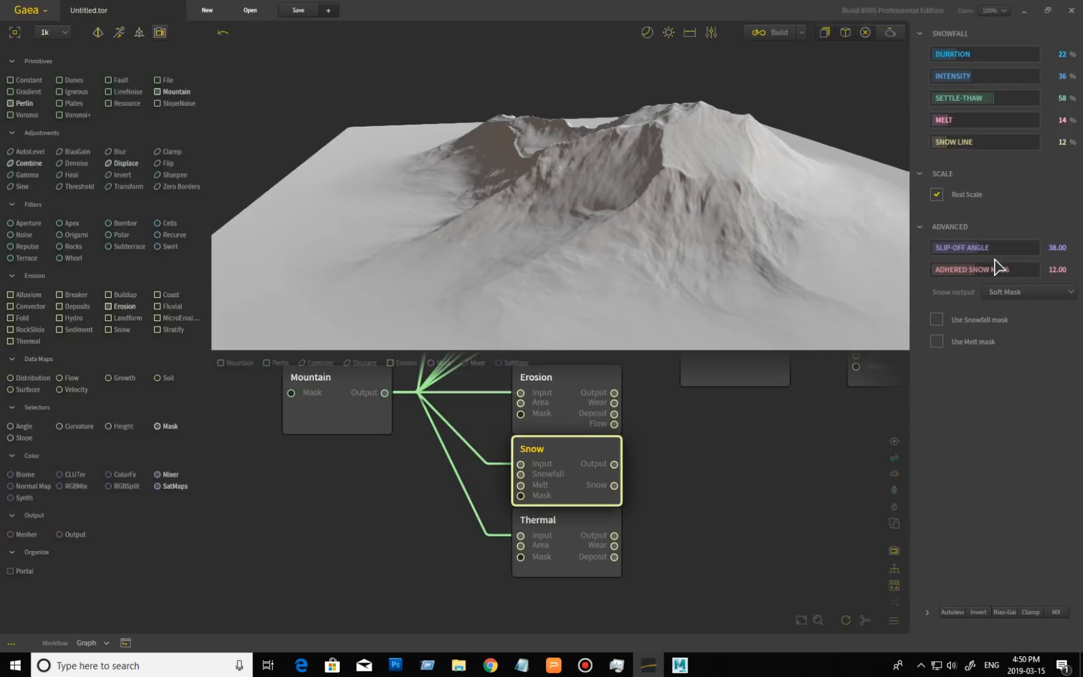
- Try the Snow node's Slip-Off Angle at about 80 and 15, and restore the default of 38
left_click_drag(978, 248, 1026, 250)
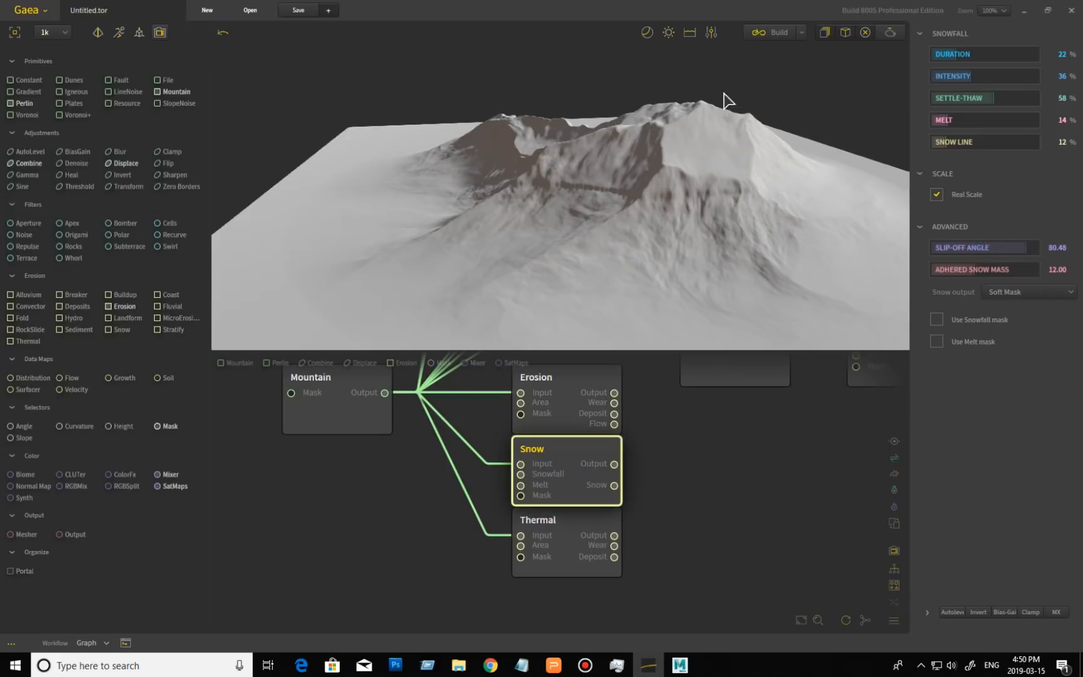
left_click(948, 249)
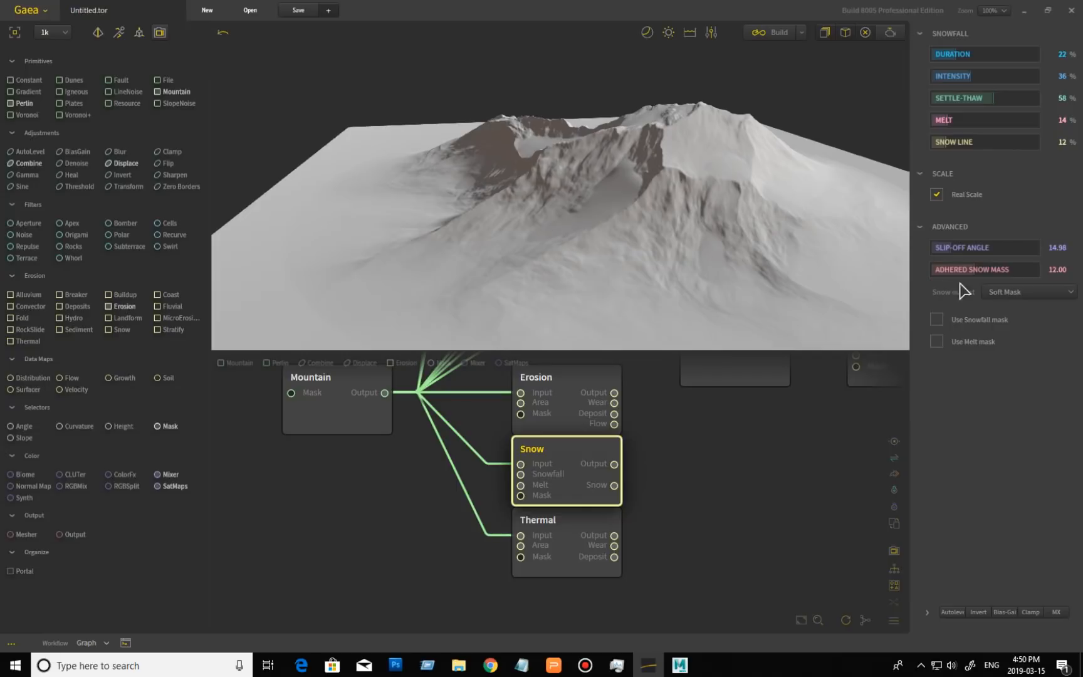
right_click(988, 250)
left_click(853, 274)
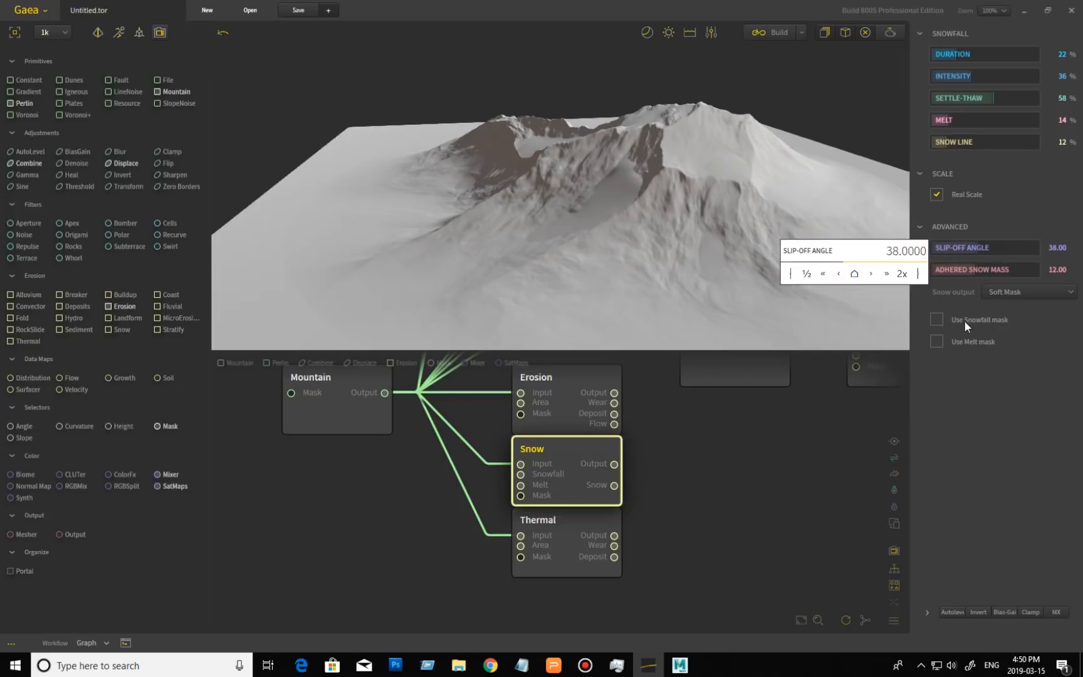
- Try the Snow node's Adhered Snow Mass at about 25.7 and 3.9, and restore the default of 12
left_click(1020, 273)
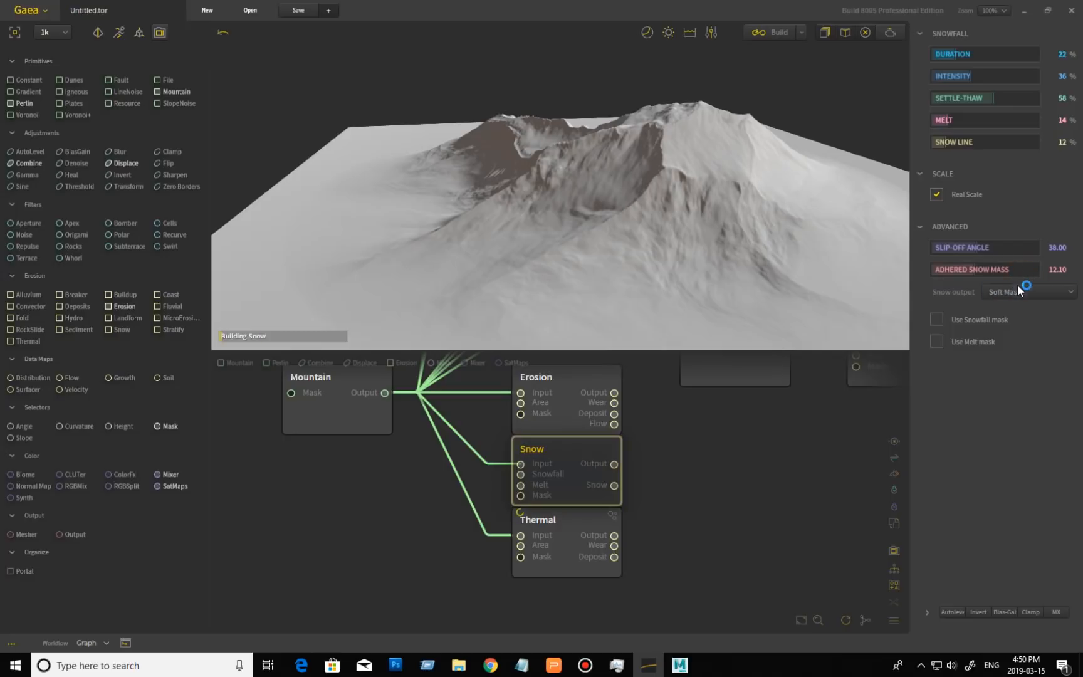
left_click_drag(1021, 279, 1027, 283)
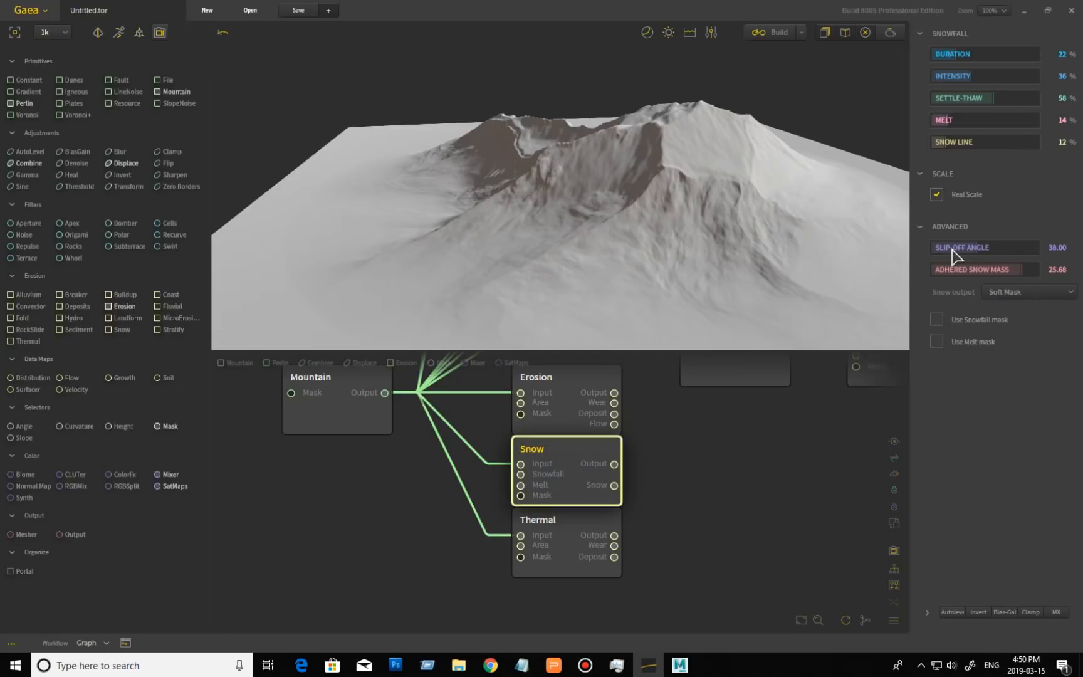
left_click(947, 271)
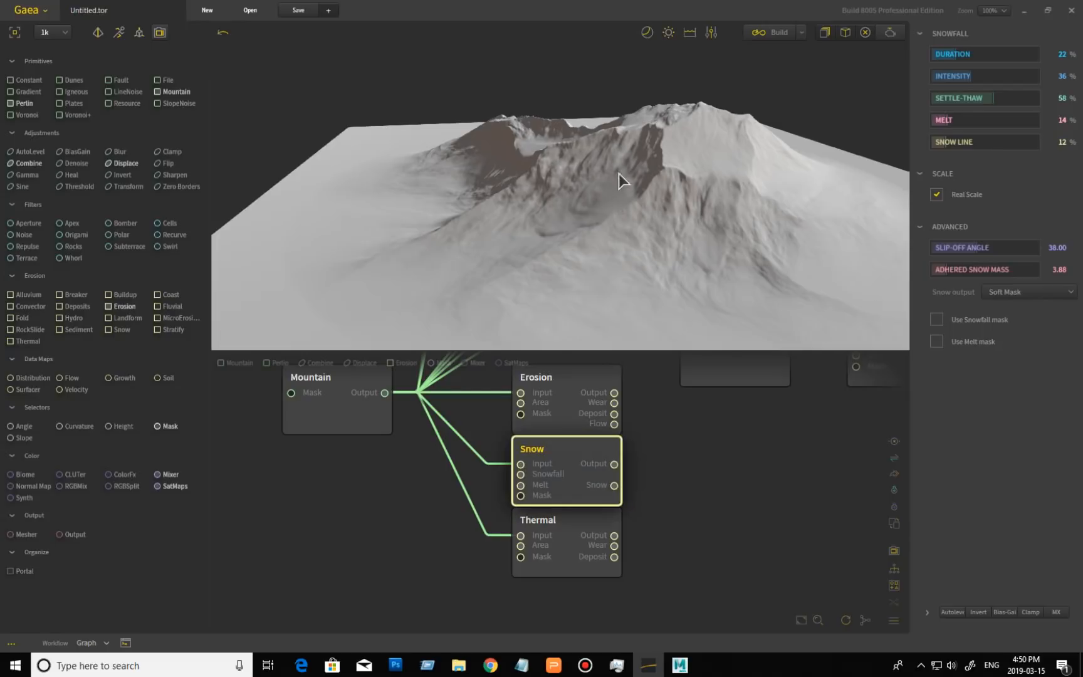
left_click(985, 269)
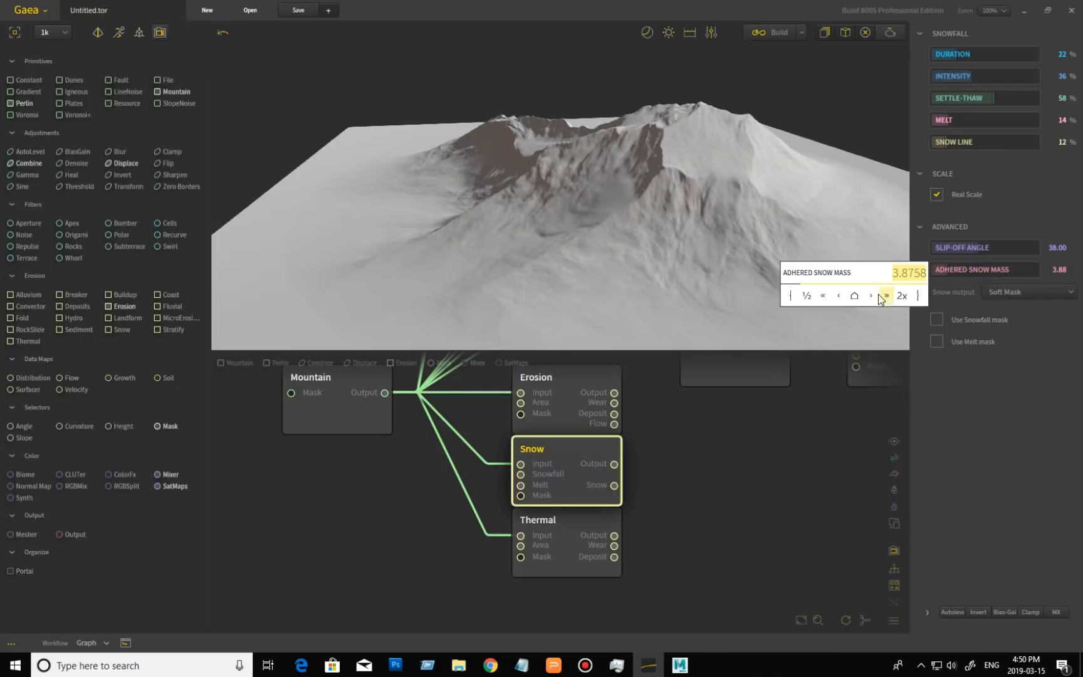
left_click(854, 295)
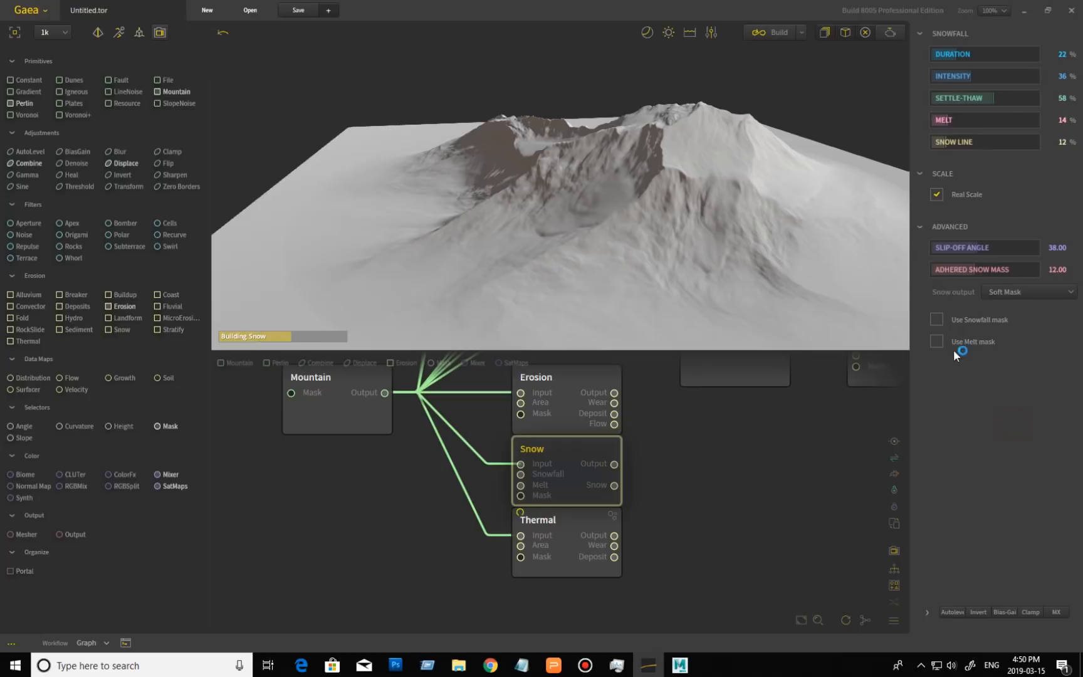
- Review the Snow output options of the Snow node, keeping Soft Mask
left_click(956, 293)
left_click(1027, 433)
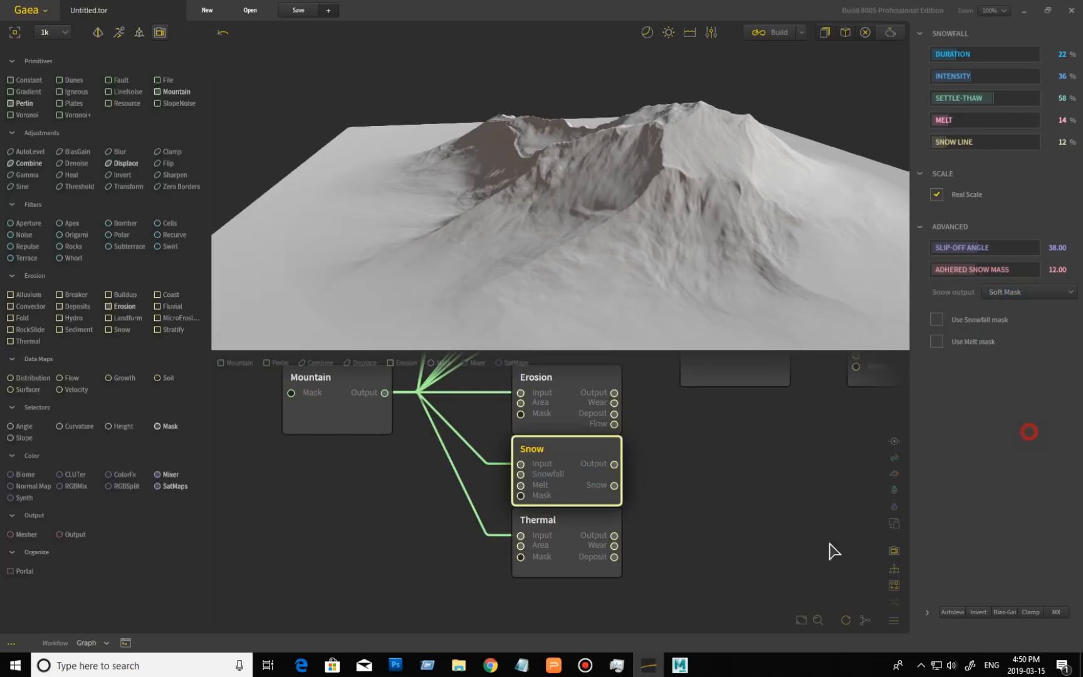
left_click(1028, 292)
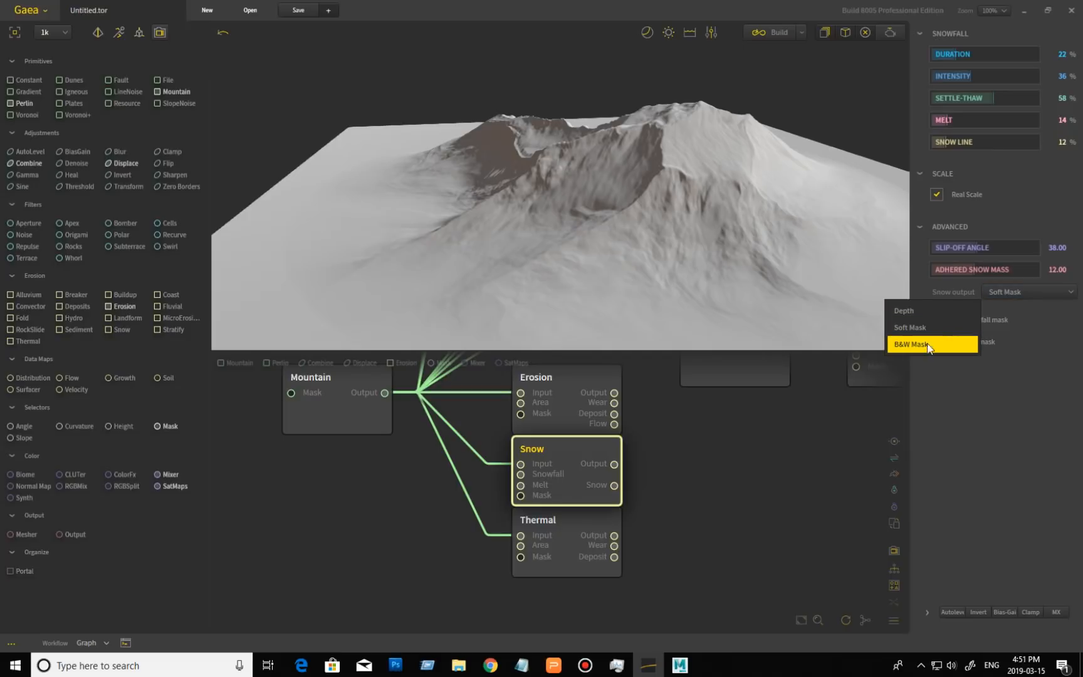
left_click(985, 442)
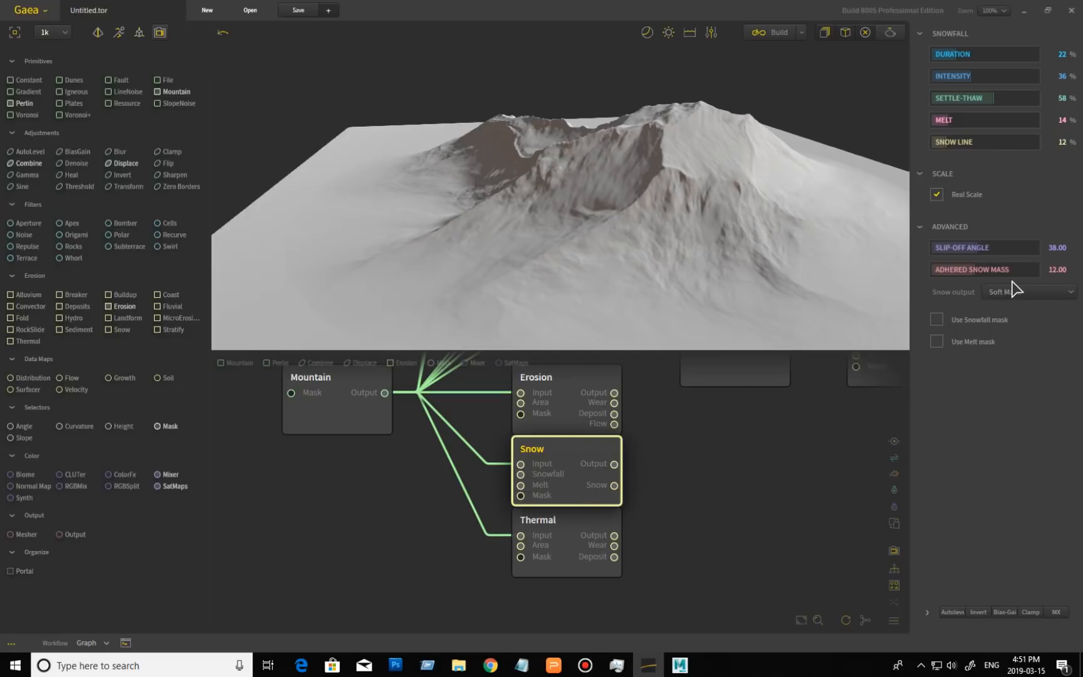
- Select the Thermal node and compare Talus Angles of about 62.8, 18.9 and 4.4, applying each, and restore the default of 32
left_click(582, 529)
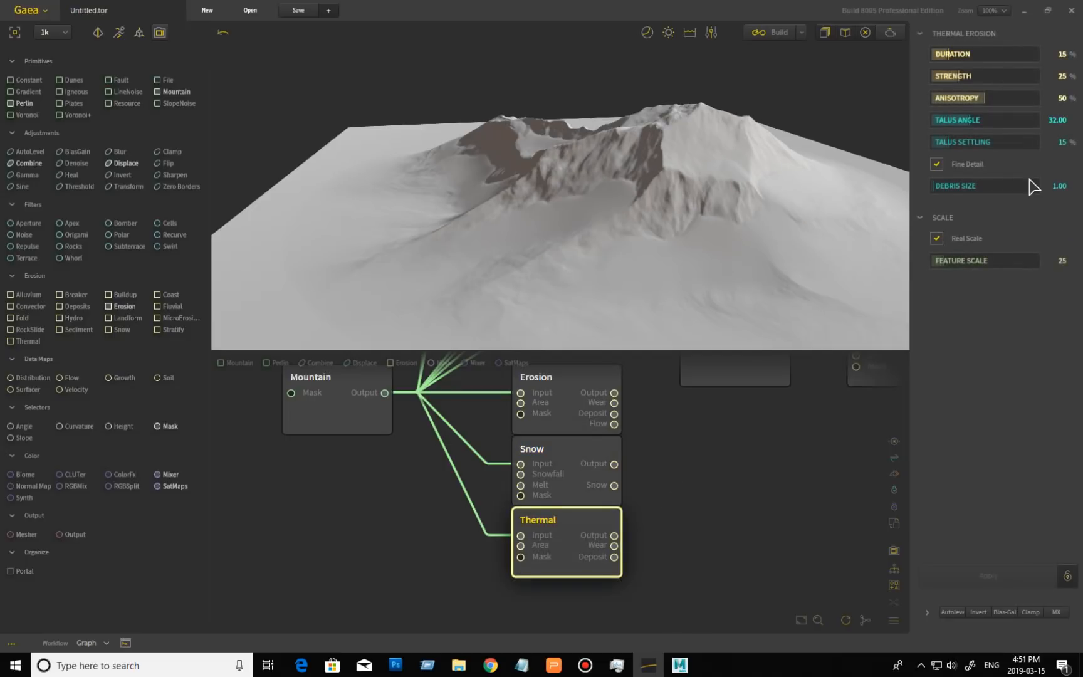
left_click_drag(969, 119, 1009, 120)
left_click(1001, 575)
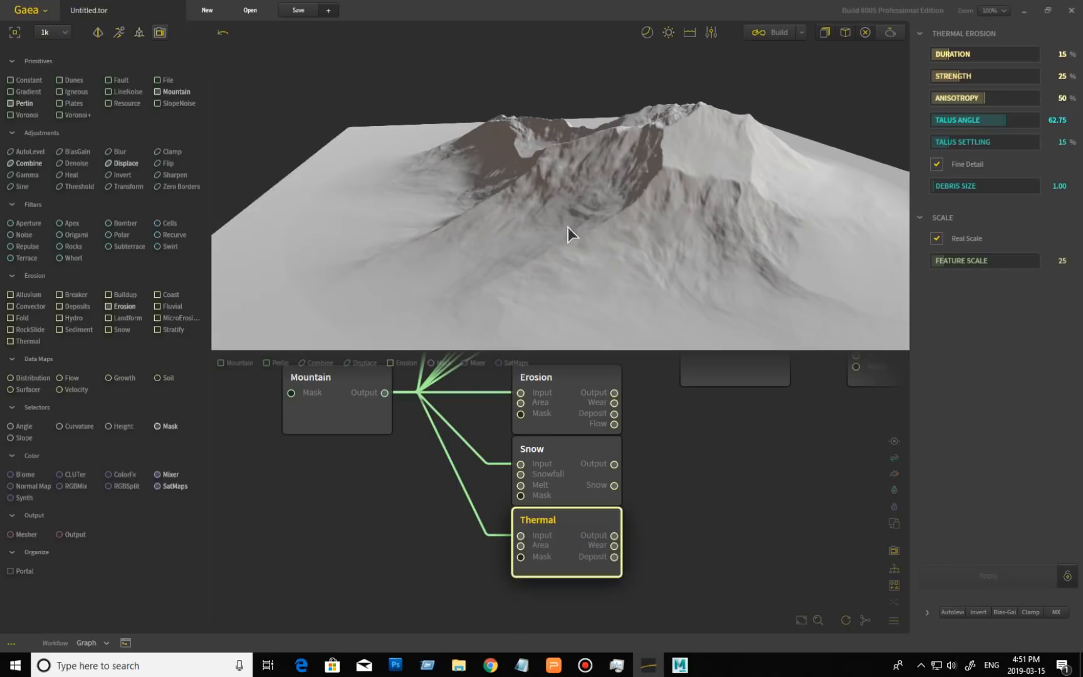
left_click(959, 121)
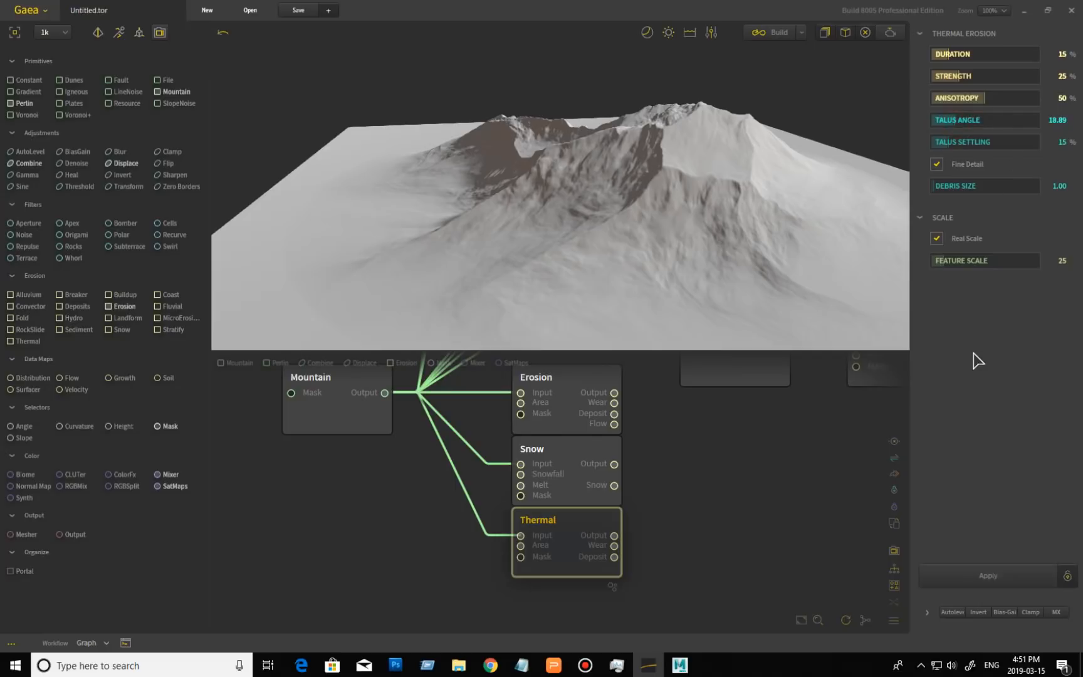
left_click(987, 576)
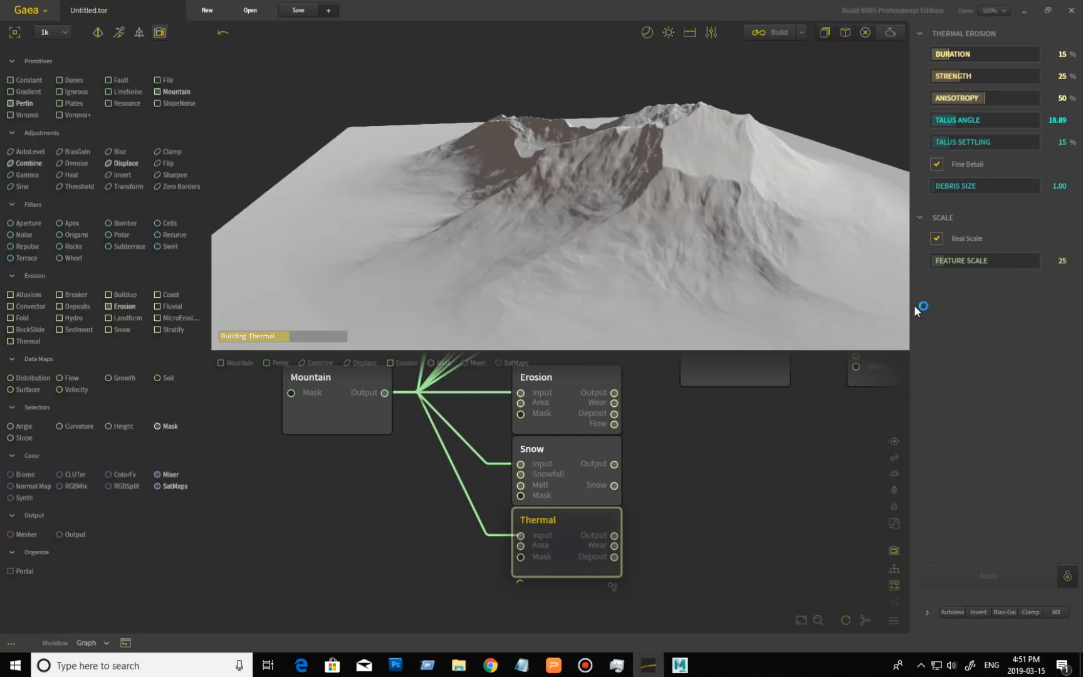
left_click(939, 125)
left_click(991, 575)
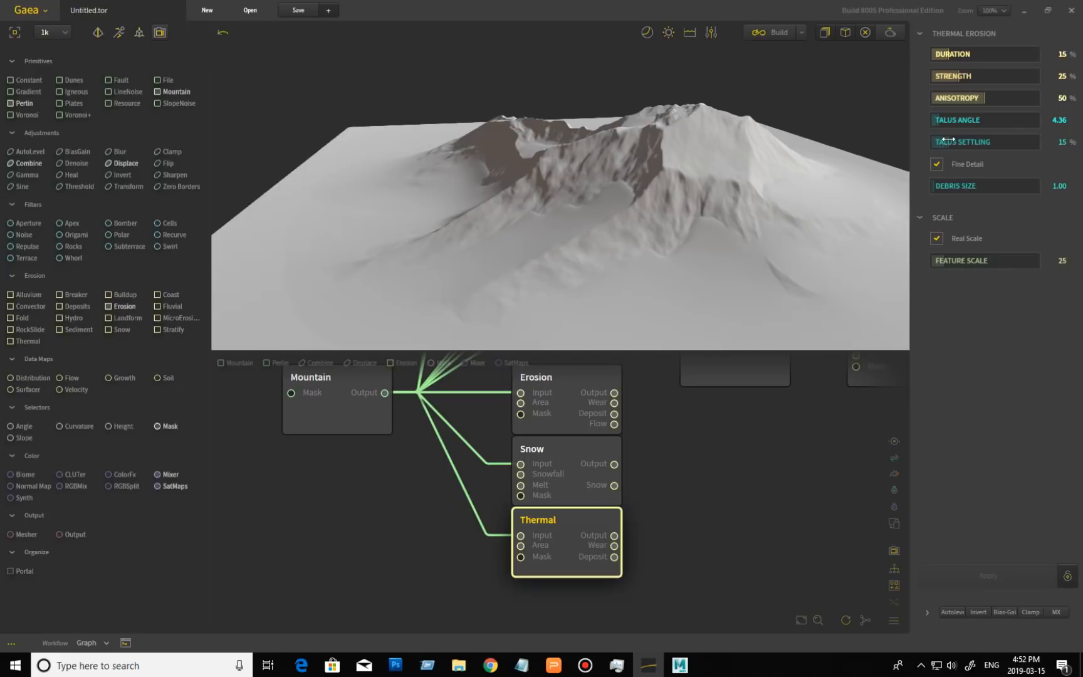
right_click(966, 120)
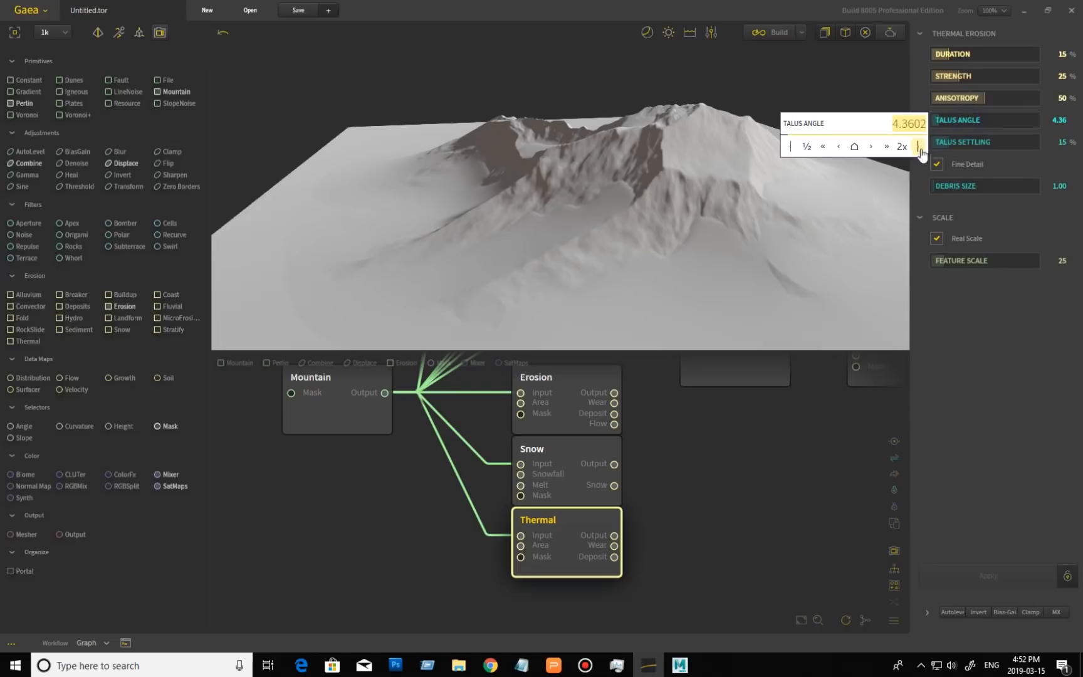
left_click(854, 147)
left_click(995, 588)
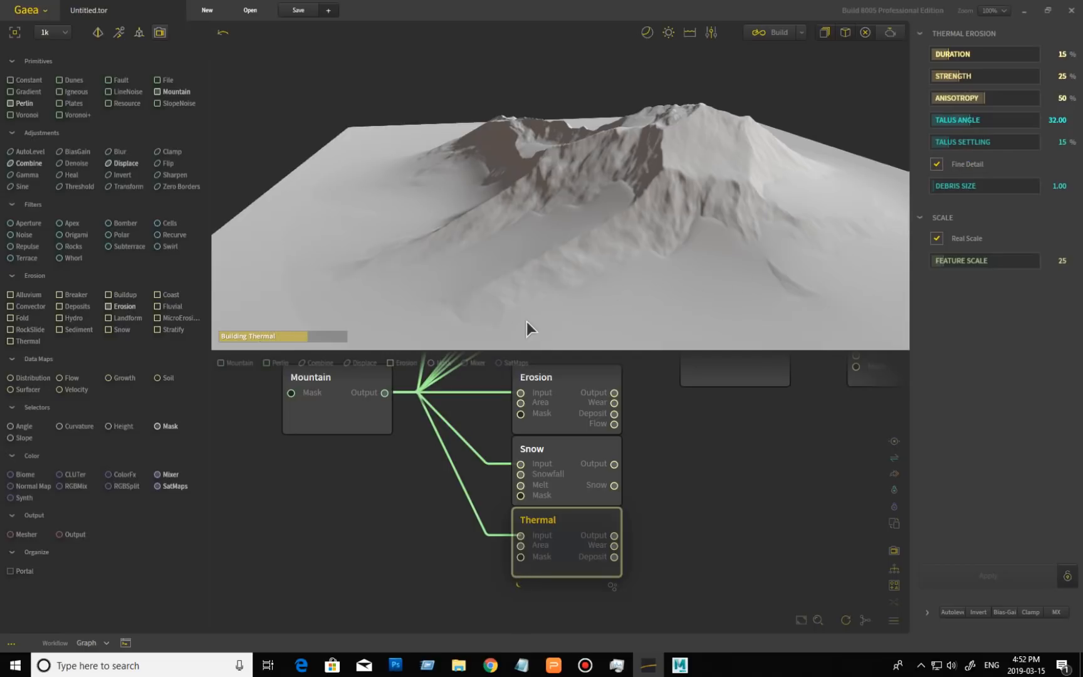
- Apply a Talus Settling of 0% to the Thermal node and raise its Anisotropy to 91%
left_click_drag(982, 147, 941, 146)
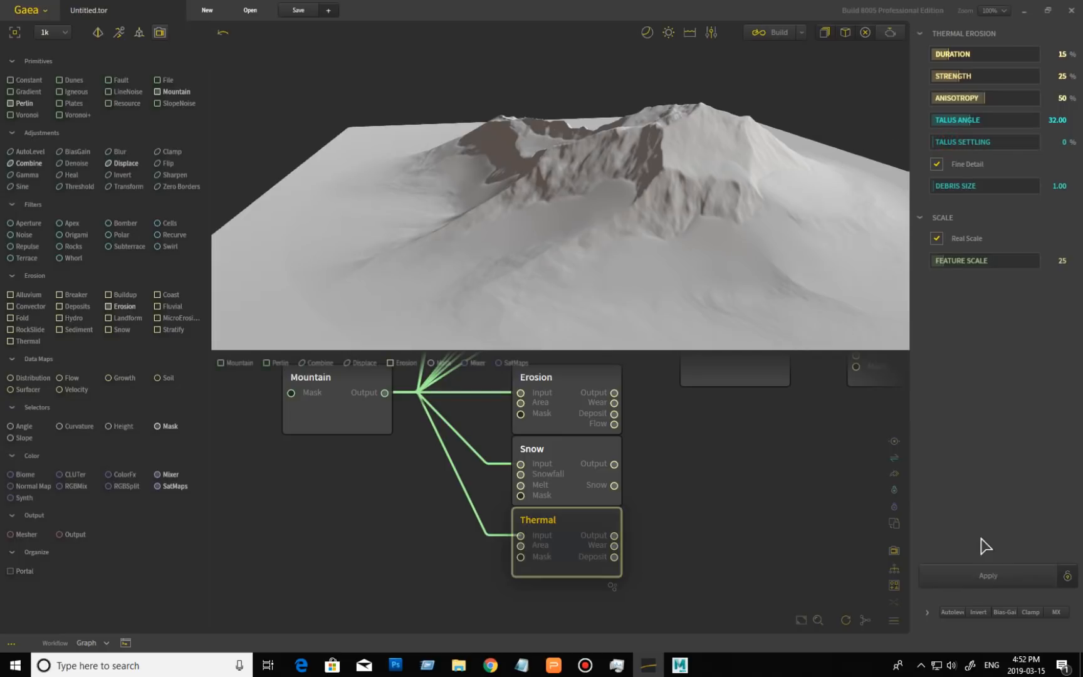
left_click(1002, 575)
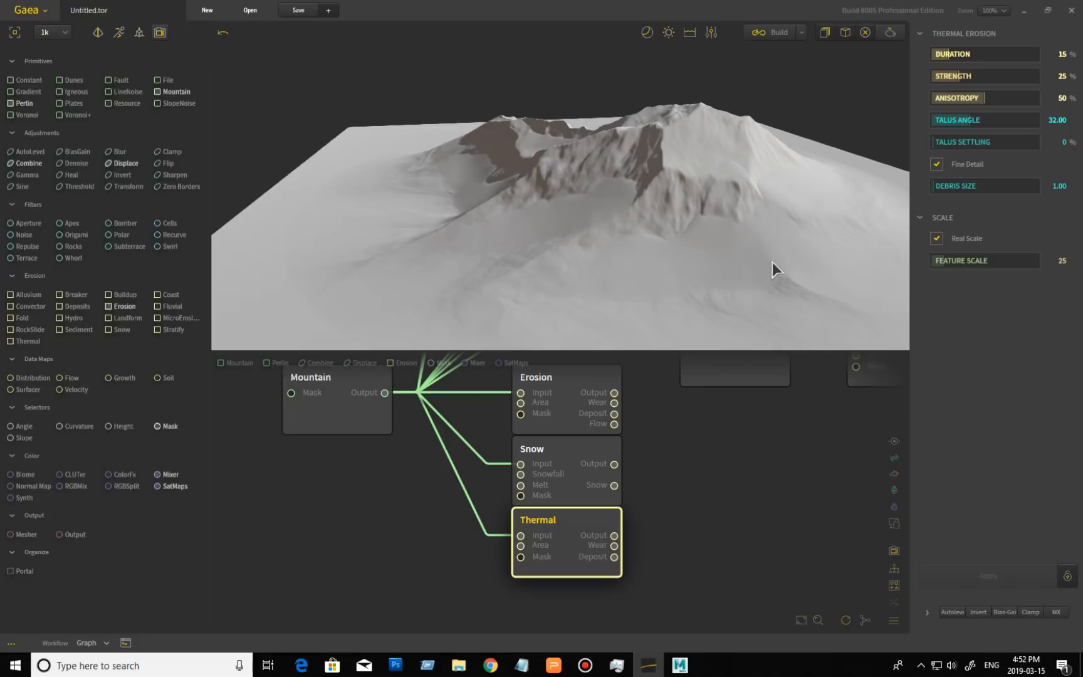
left_click_drag(984, 97, 1032, 100)
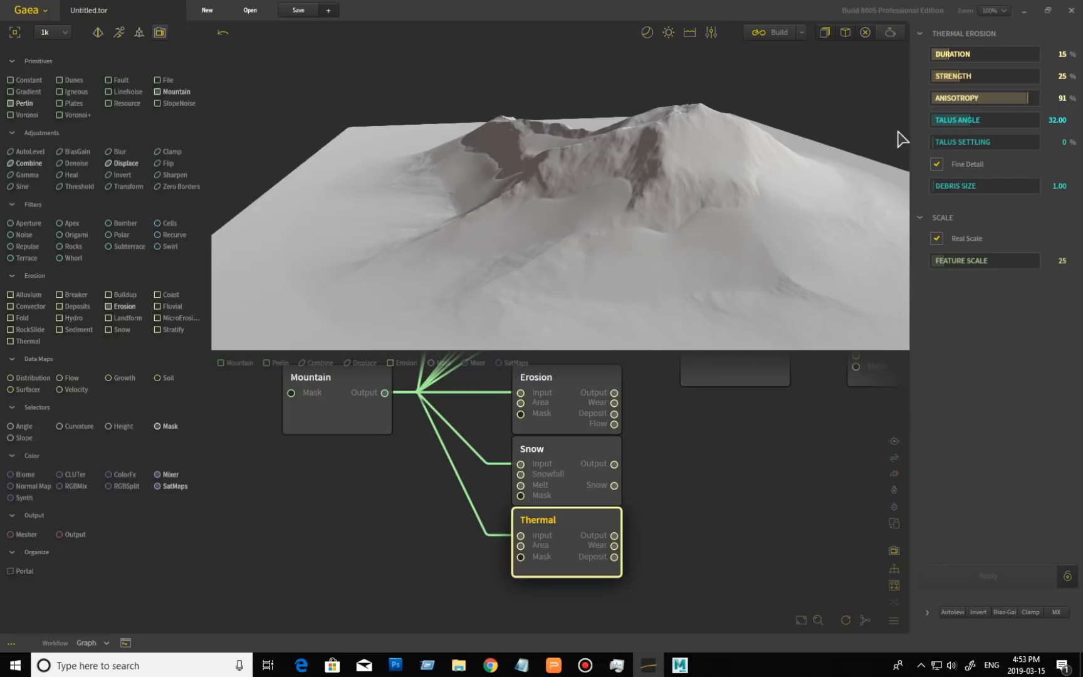
- Apply an Anisotropy of 11% to the Thermal node, and compare Strength values of 44% and 92%, applying each
left_click(944, 99)
left_click(1009, 569)
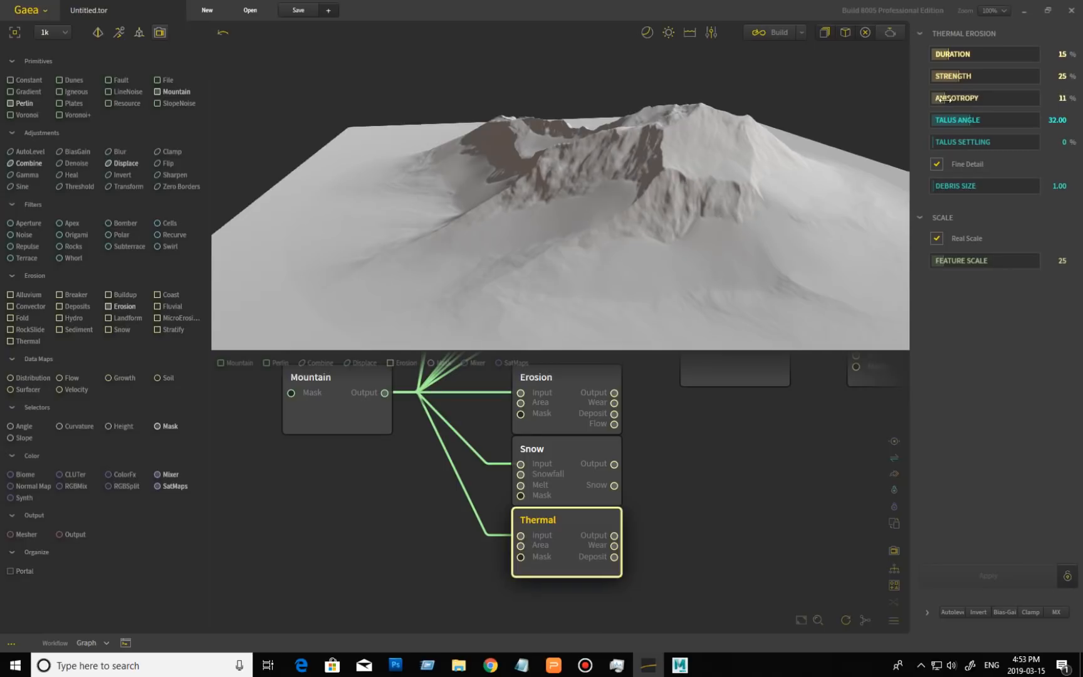
left_click(979, 77)
left_click(999, 579)
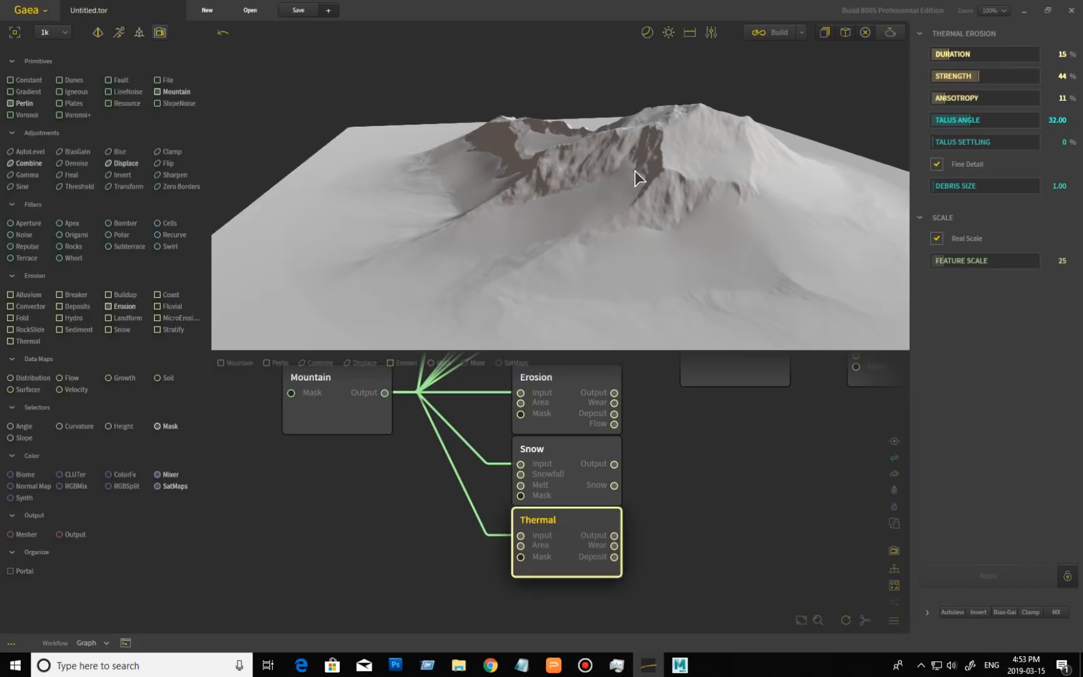
left_click(1030, 76)
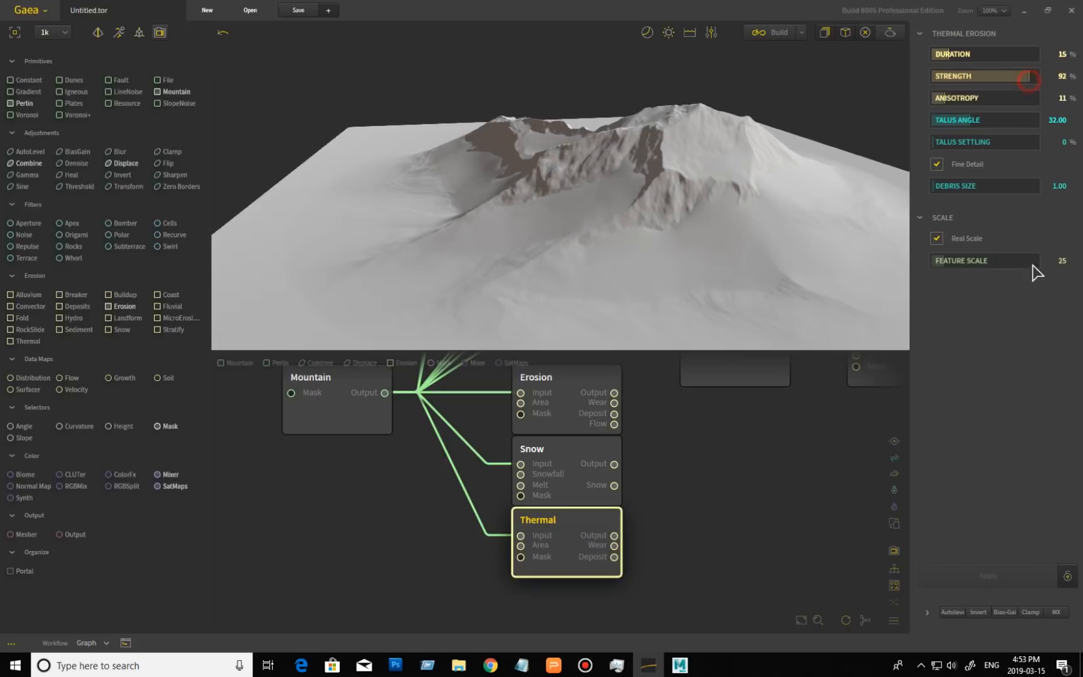
left_click(1003, 574)
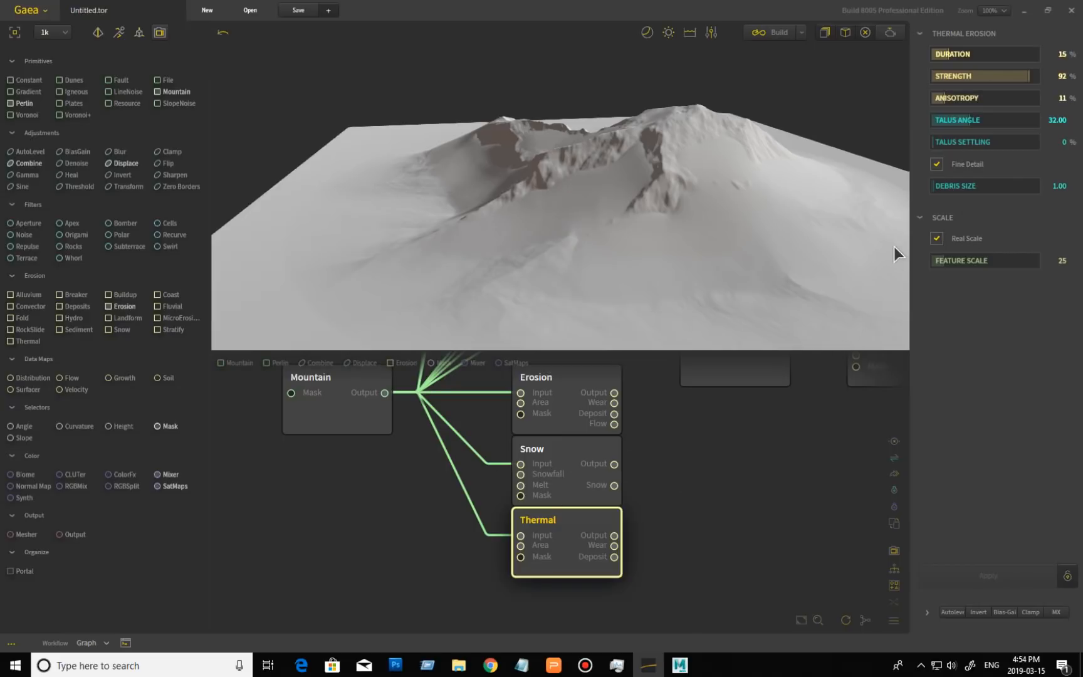
- Apply a Debris Size of 33.48 to the Thermal node and review the scale options without Real Scale, leaving Real Scale enabled
left_click(968, 187)
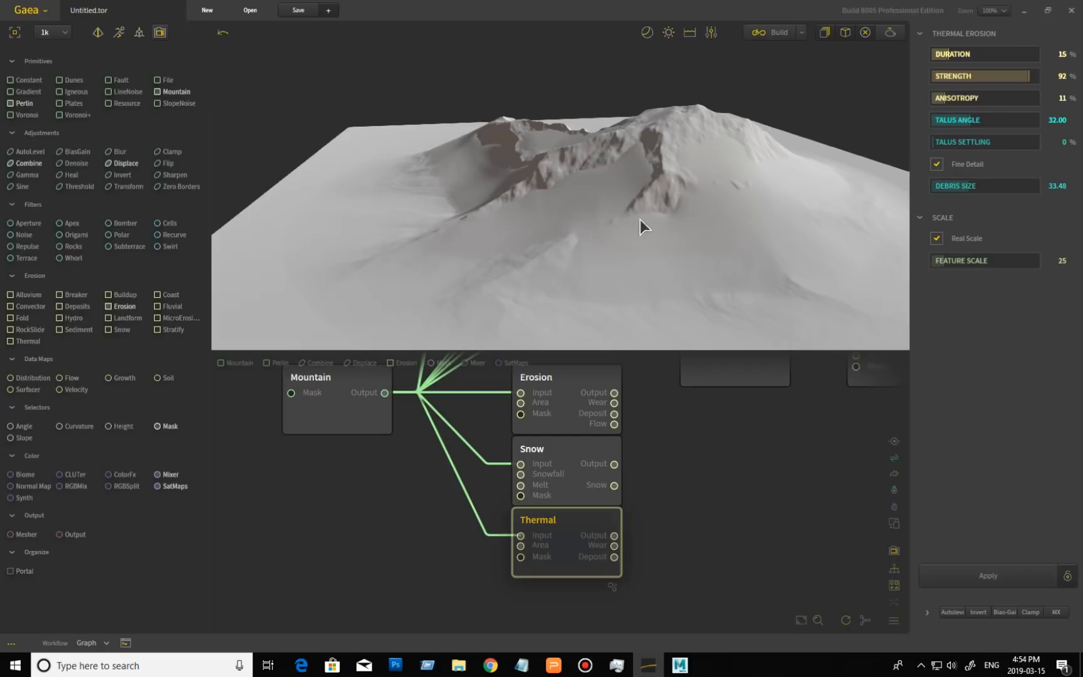
left_click(975, 576)
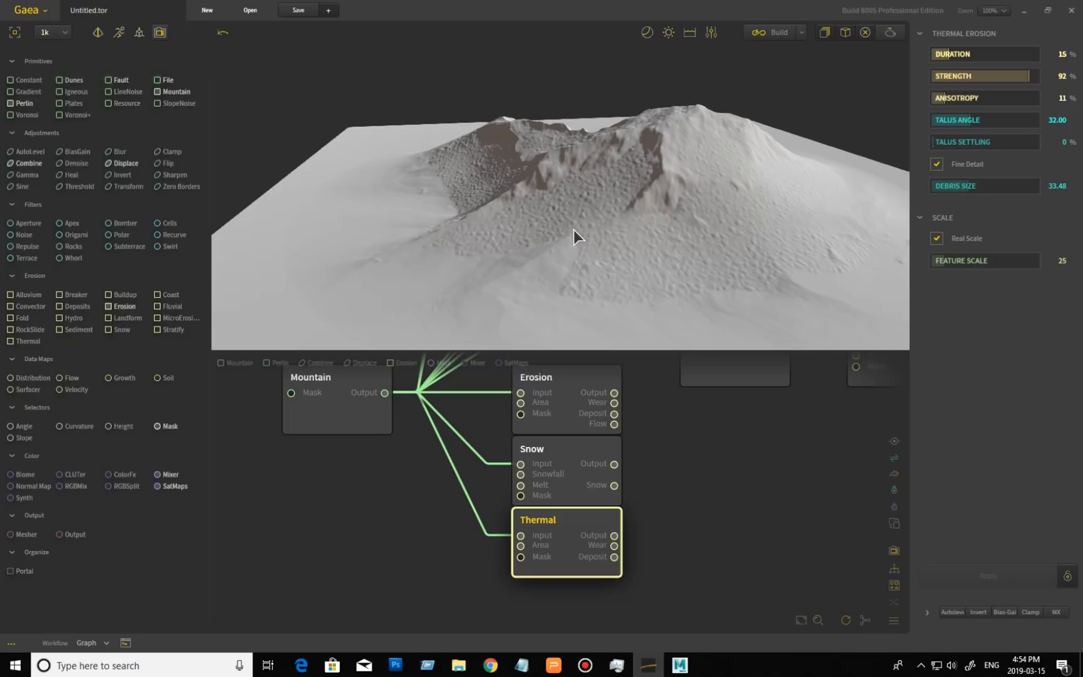
mouse_move(553, 228)
left_mouse_down()
mouse_move(602, 220)
mouse_move(648, 194)
mouse_move(616, 280)
mouse_move(560, 226)
mouse_move(546, 235)
left_mouse_up()
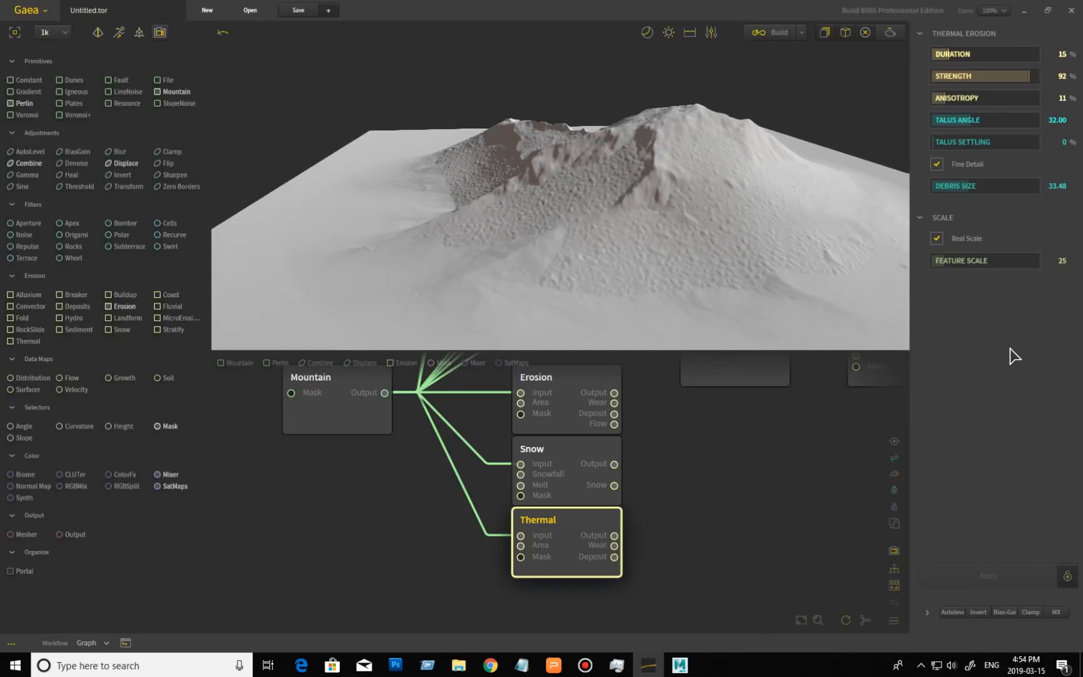
left_click(936, 238)
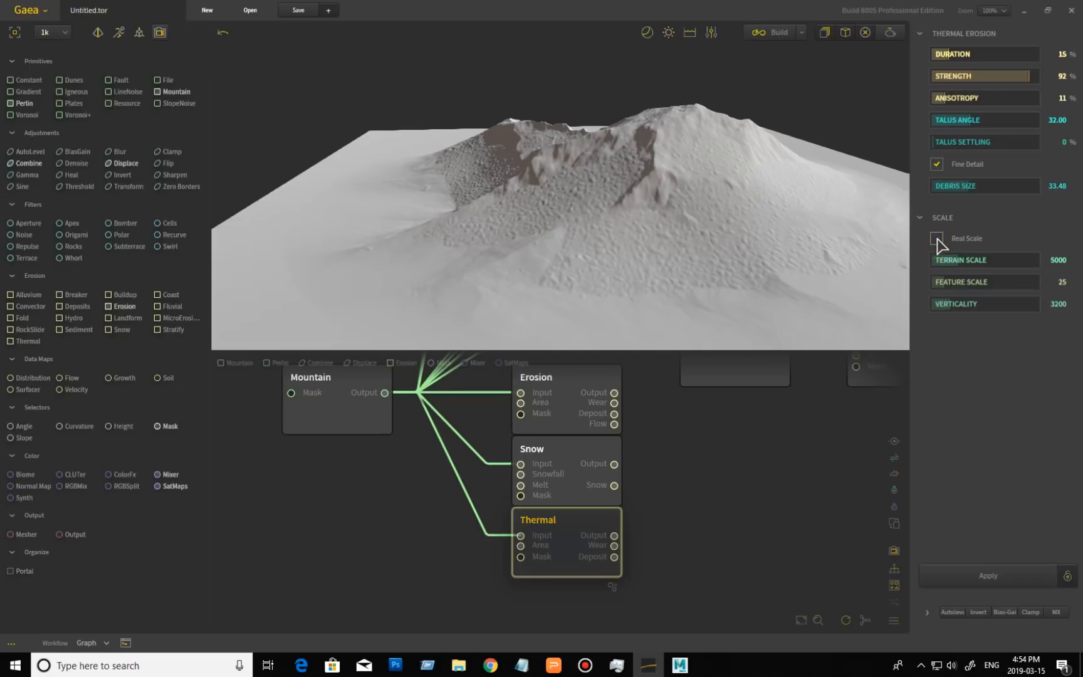
left_click(937, 238)
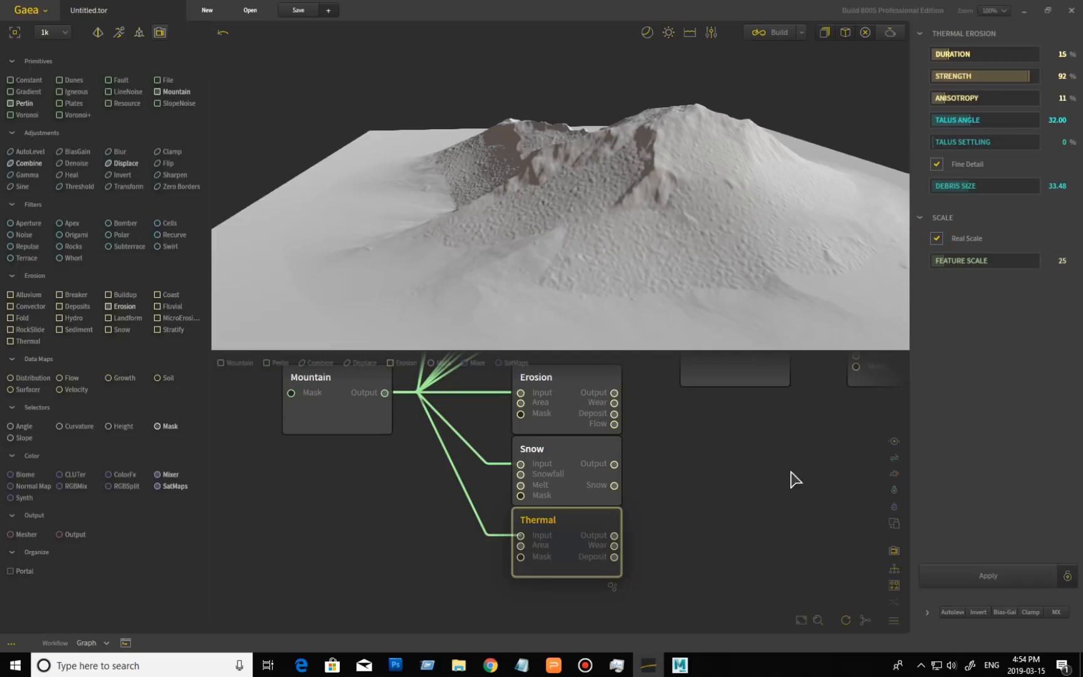
- Examine the node graph's erosion nodes, from the upper groups down to the Stratify, Voronoi and Mountain branches
middle_click_drag(772, 461, 498, 559)
scroll(580, 521, "down", 3)
middle_click_drag(734, 466, 701, 584)
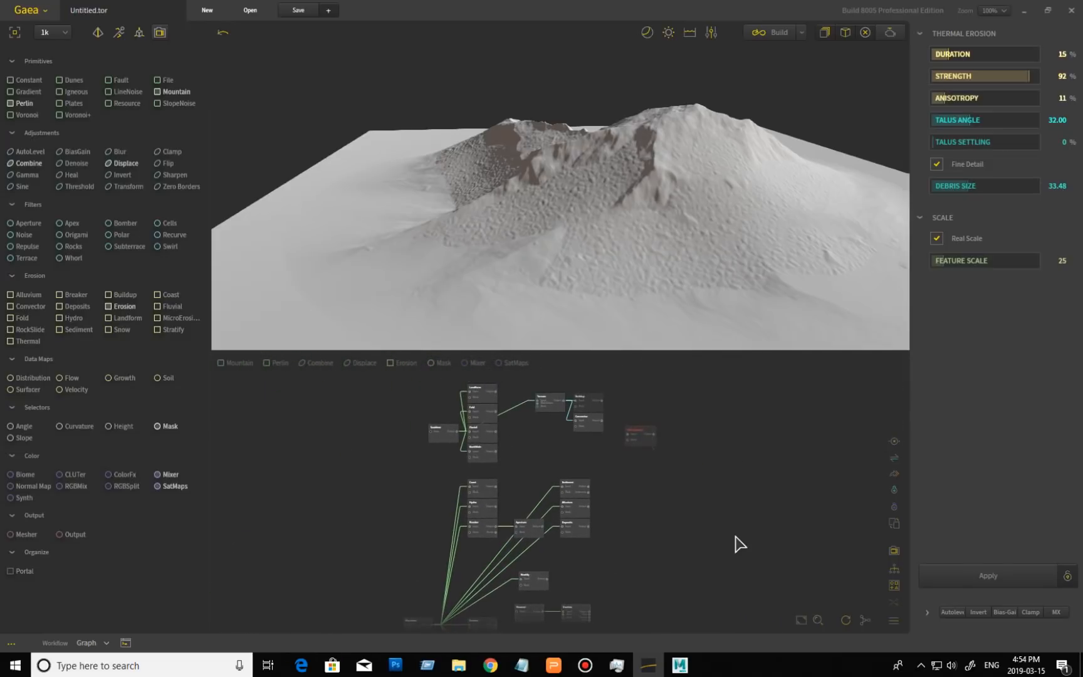
middle_click_drag(684, 537, 681, 456)
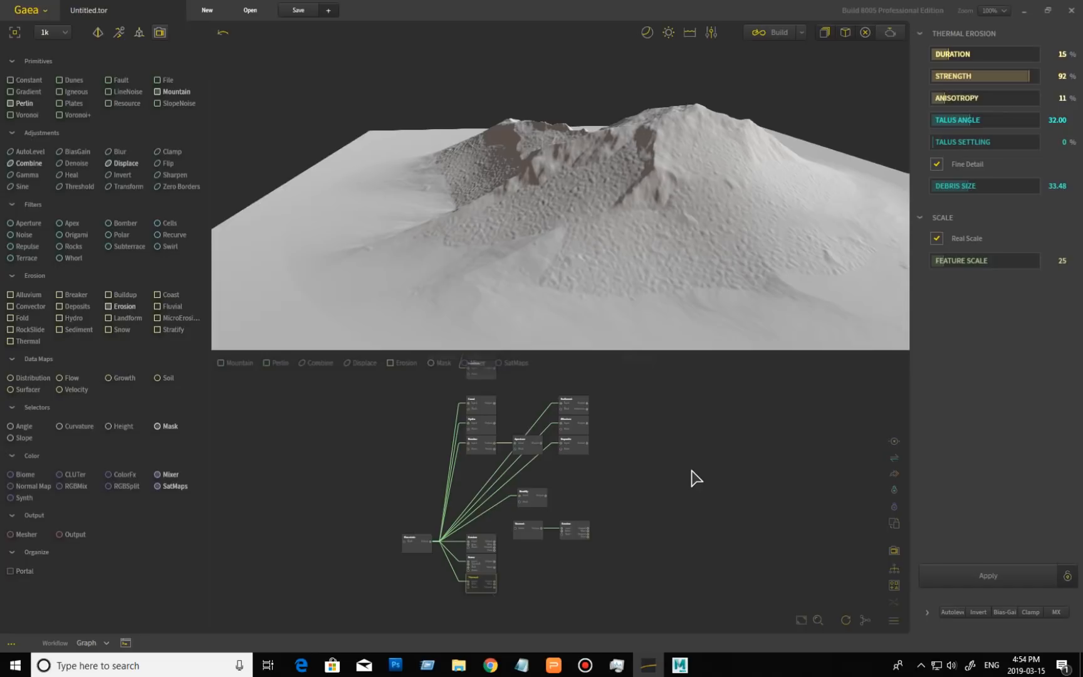
middle_click_drag(641, 505, 660, 518)
scroll(629, 517, "up", 1)
scroll(636, 517, "up", 2)
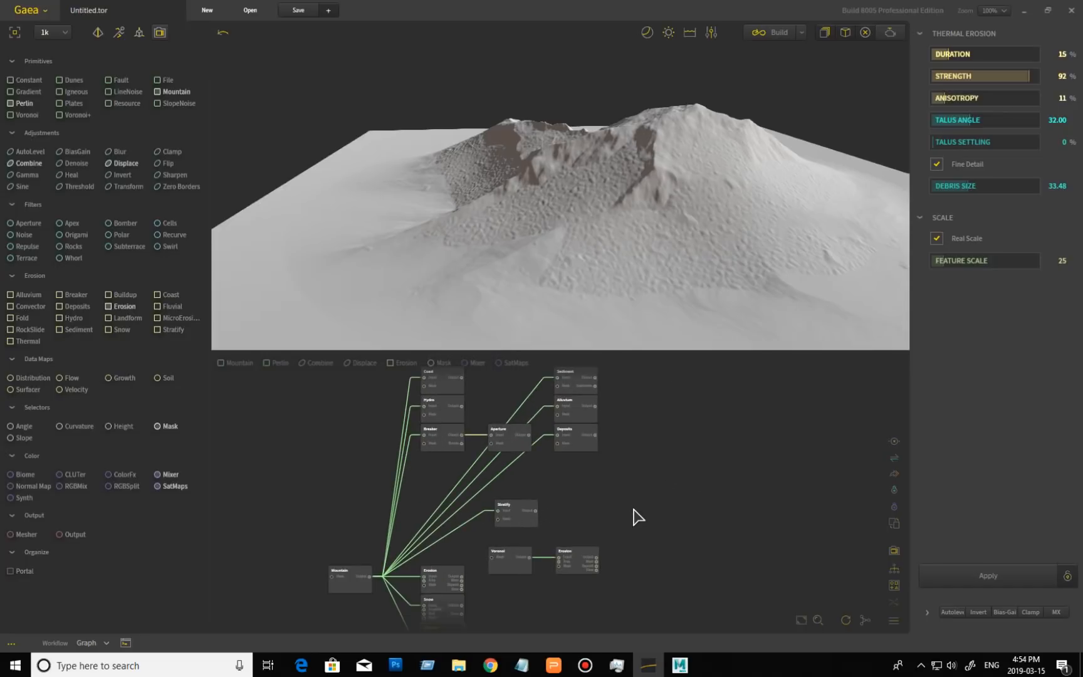
middle_click_drag(601, 512, 643, 495)
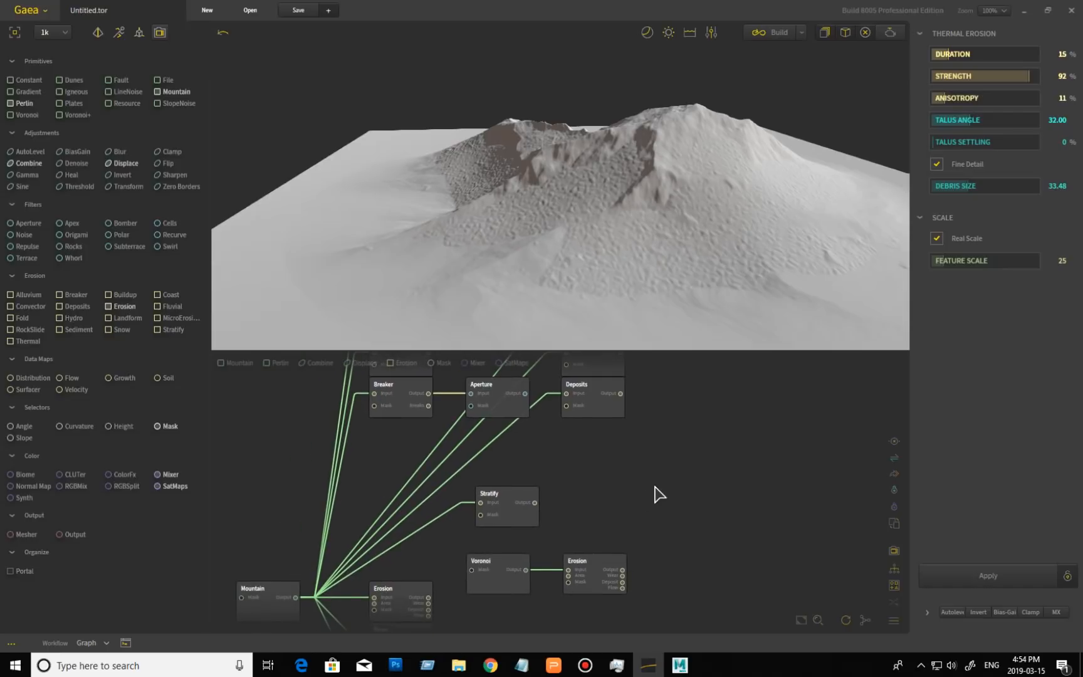